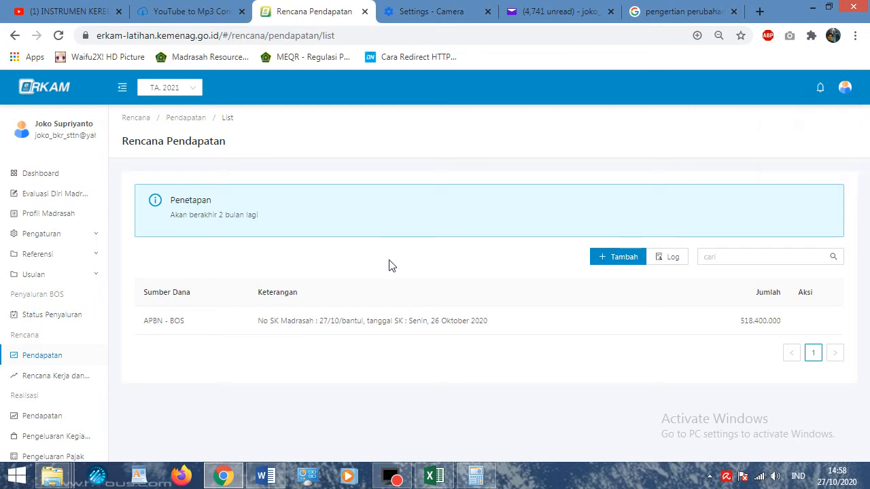
# Step: Open the Rencana Kerja dan Anggaran list in the Rencana section and look at its activity table
pyautogui.click(43, 381)
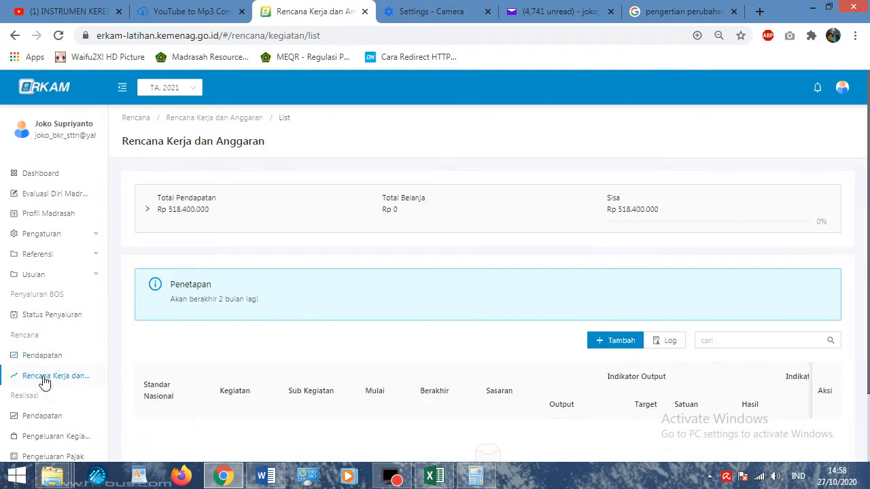
pyautogui.click(38, 175)
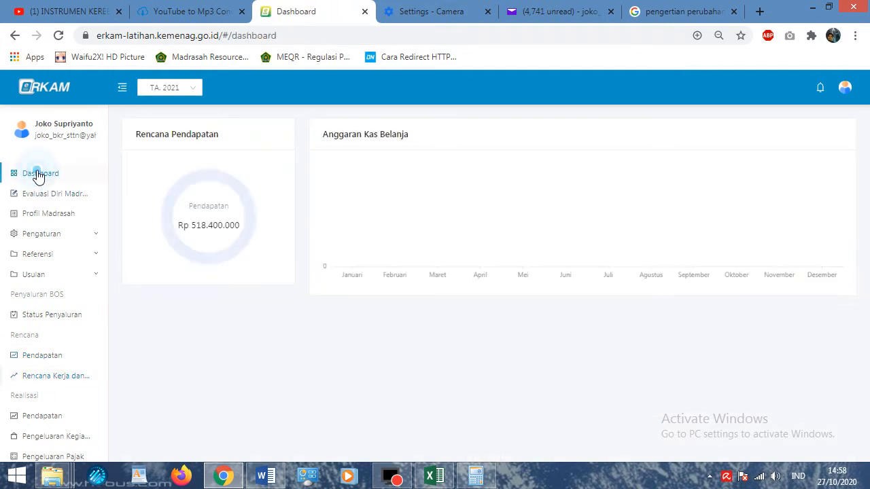
pyautogui.click(58, 382)
pyautogui.scroll(-1, 322, 346)
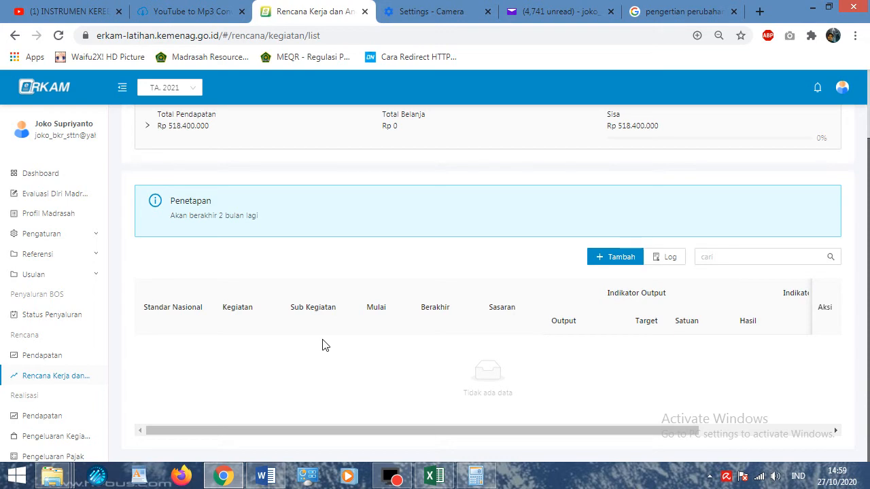
# Step: Switch to the Latihan EDM dan e-RKAM document in Word and review the four numbered causes of the exam-result decline under Kondisi
pyautogui.click(265, 476)
pyautogui.scroll(6, 581, 218)
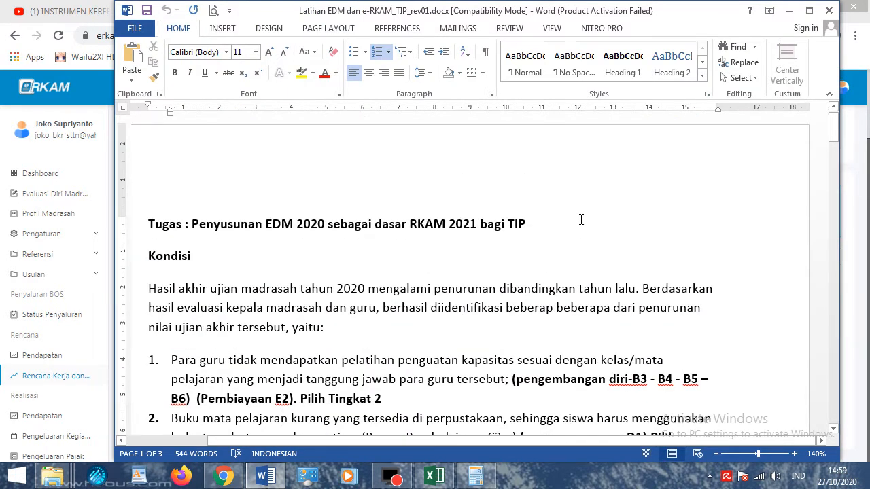
pyautogui.click(198, 266)
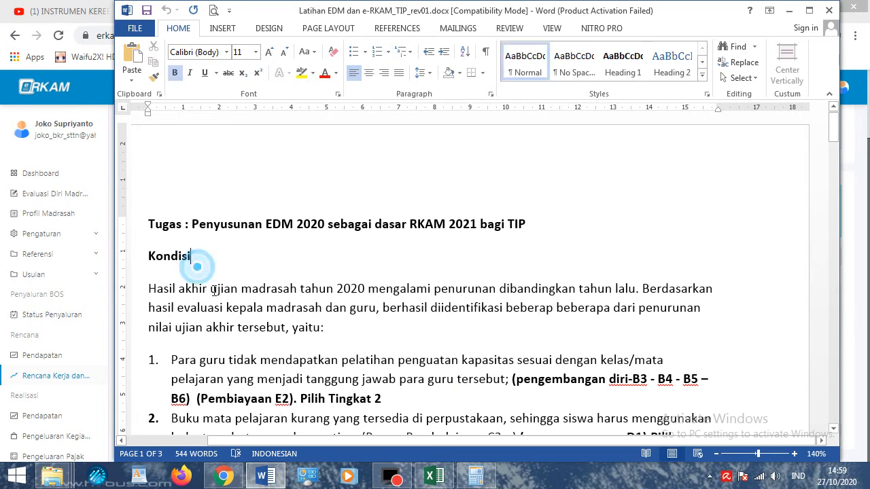
pyautogui.scroll(-2, 197, 266)
pyautogui.moveTo(200, 271); pyautogui.dragTo(394, 271)
pyautogui.scroll(-2, 334, 329)
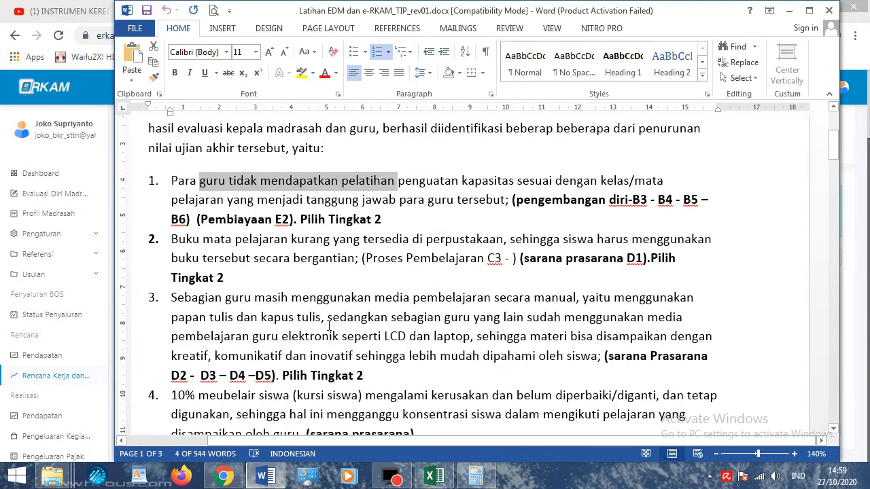
pyautogui.moveTo(229, 243); pyautogui.dragTo(330, 241)
pyautogui.scroll(-2, 293, 241)
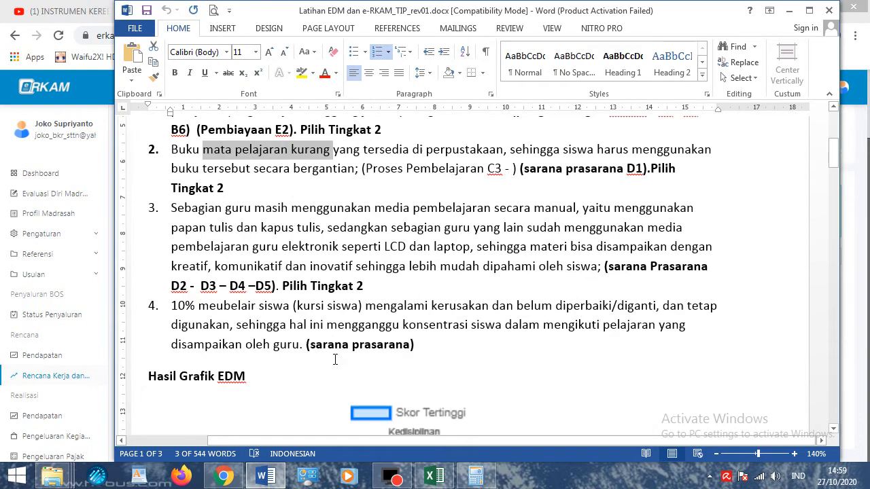
pyautogui.moveTo(219, 206); pyautogui.dragTo(389, 227)
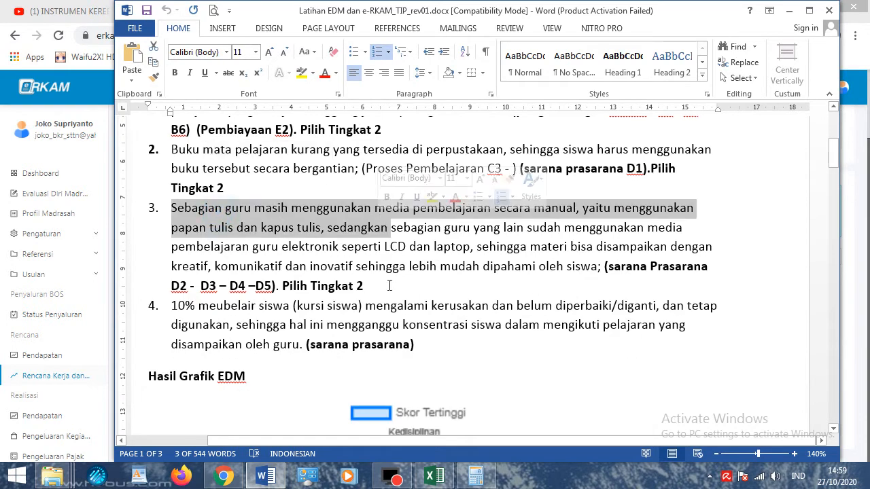
pyautogui.moveTo(214, 307); pyautogui.dragTo(428, 307)
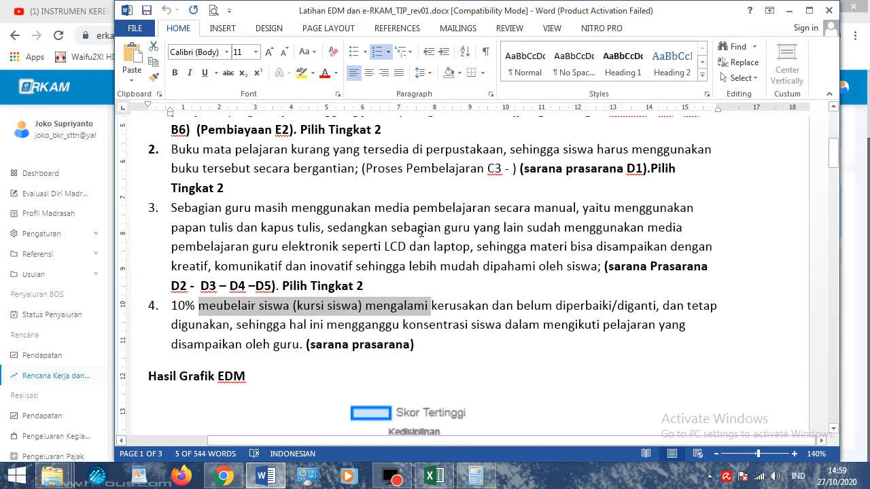
# Step: Return to the browser and look over the income and spending summary and the activity table of Rencana Kerja dan Anggaran
pyautogui.click(854, 217)
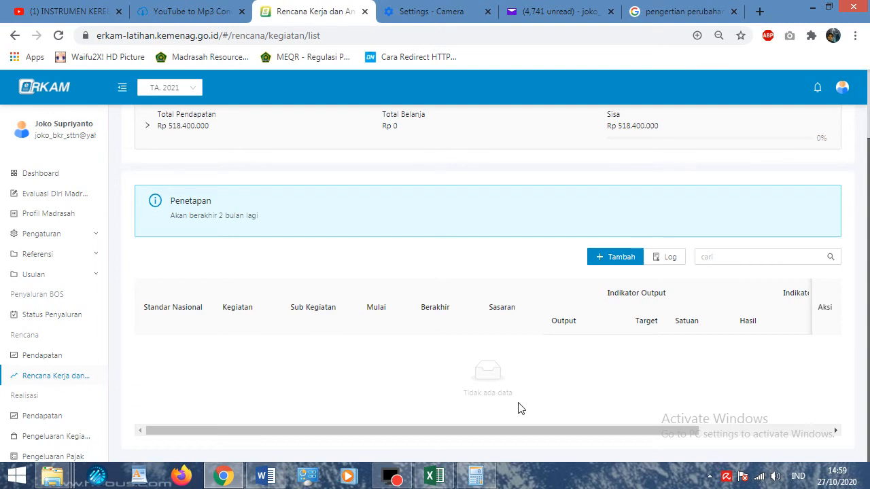
pyautogui.scroll(1, 563, 406)
pyautogui.scroll(1, 562, 405)
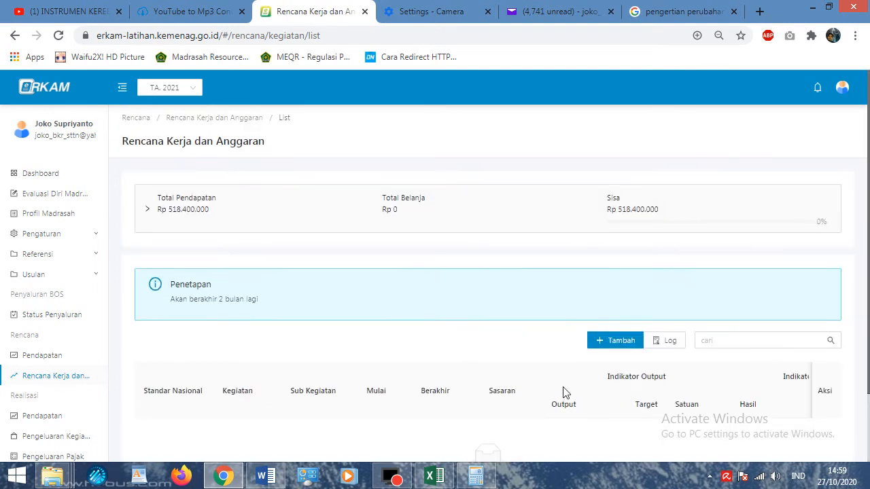
pyautogui.scroll(-1, 648, 349)
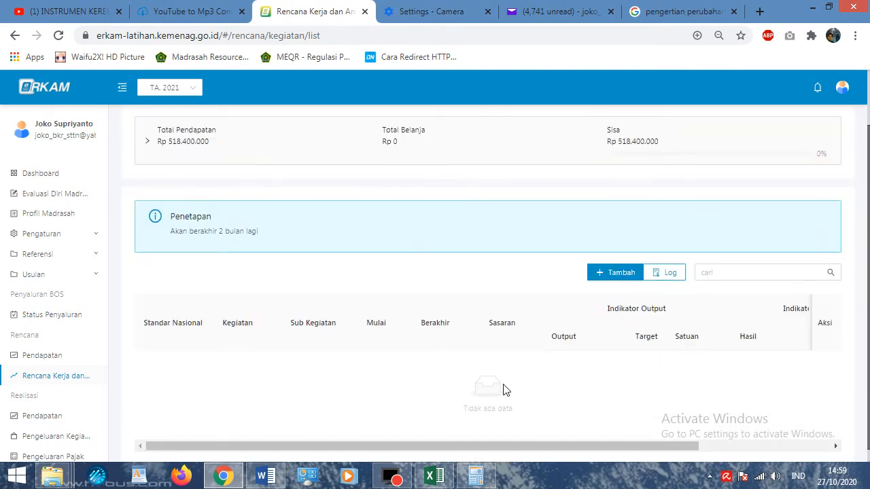
# Step: Switch to the Pembiayaan Erkam.xlsx workbook in Excel and review its header and the Belanja Bahan line under Pencapaian Standar Isi
pyautogui.click(435, 479)
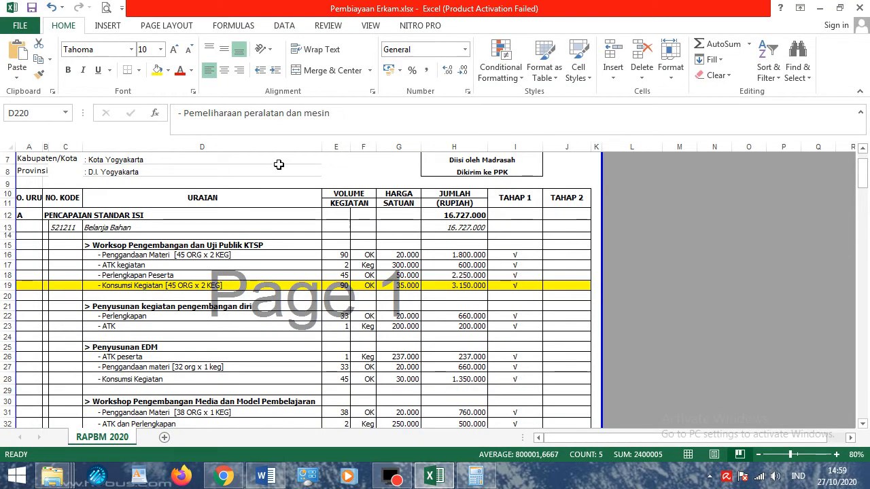
pyautogui.click(28, 157)
pyautogui.scroll(2, 268, 281)
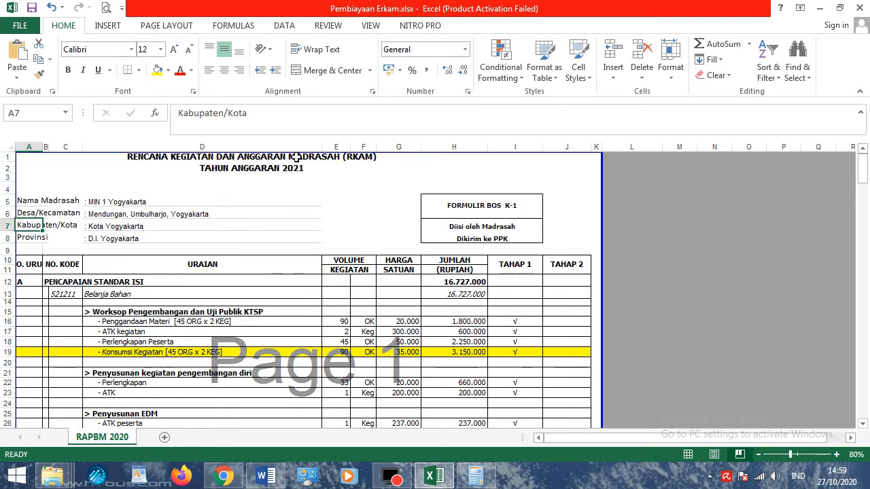
pyautogui.scroll(-2, 196, 286)
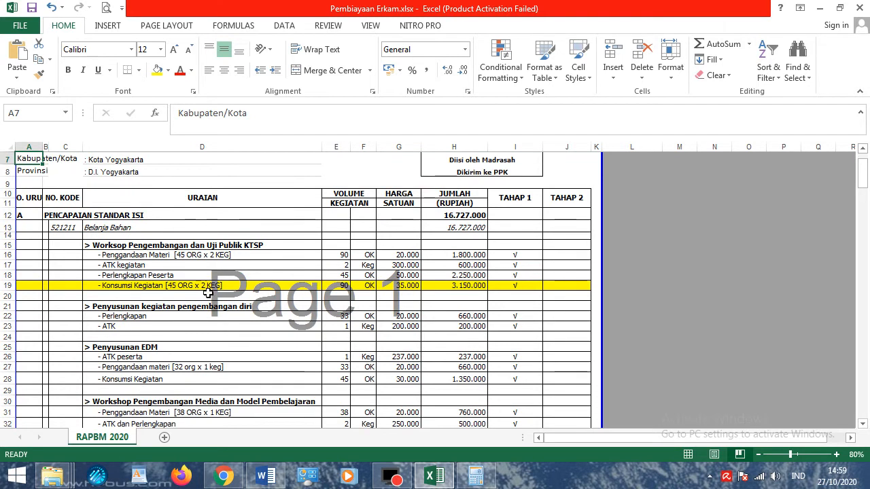
pyautogui.click(120, 228)
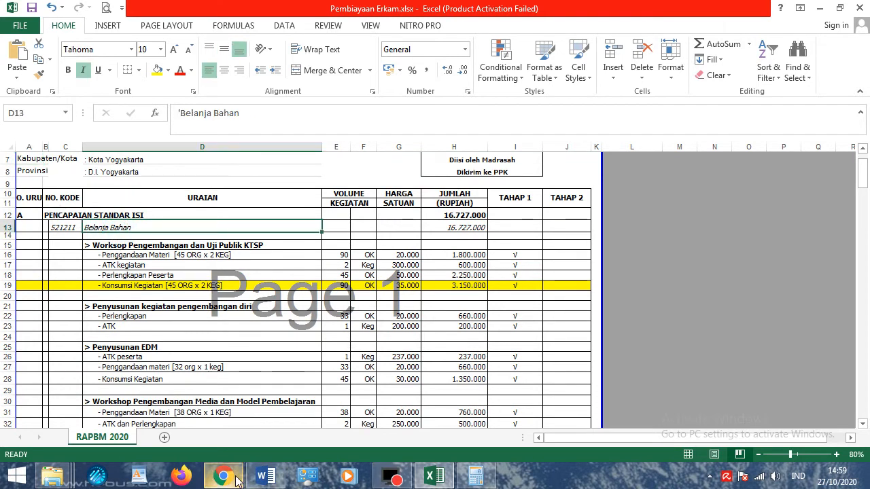
# Step: Switch to the Word document and bold the first sentence under Kondisi, about the 2020 madrasah exam results
pyautogui.click(265, 477)
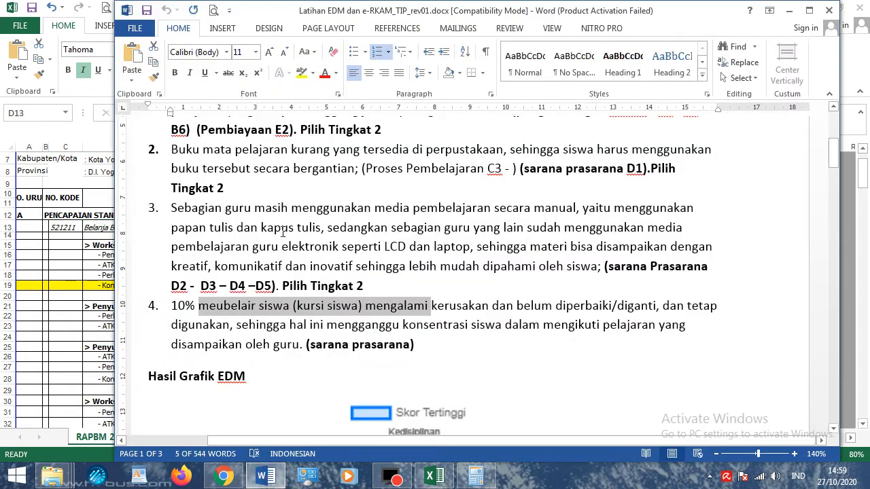
pyautogui.scroll(4, 283, 231)
pyautogui.moveTo(152, 303); pyautogui.dragTo(637, 303)
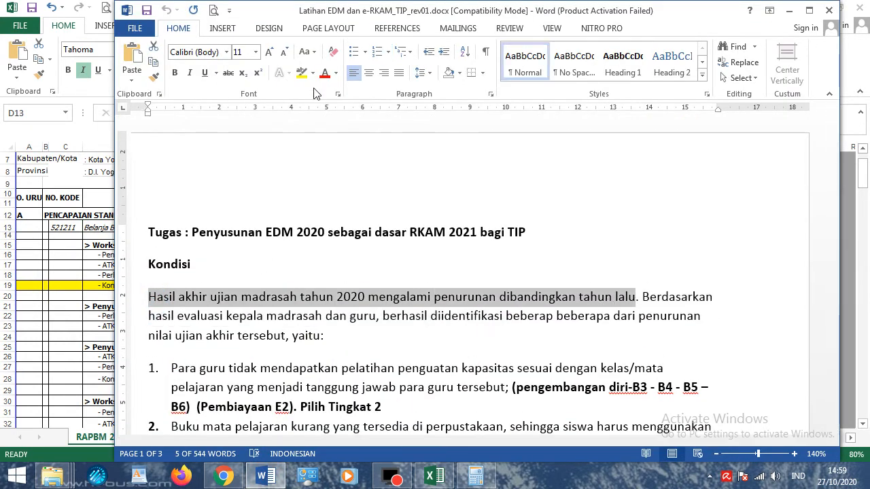
pyautogui.click(175, 73)
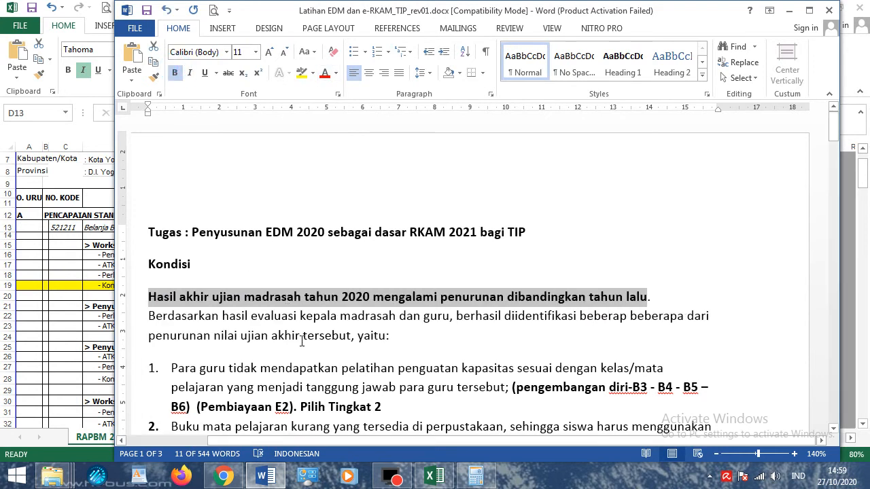
pyautogui.scroll(-3, 302, 341)
# Step: Return to the Excel workbook and fill row 30, Workshop Pengembangan Media dan Model Pembelajaran, with yellow
pyautogui.click(83, 265)
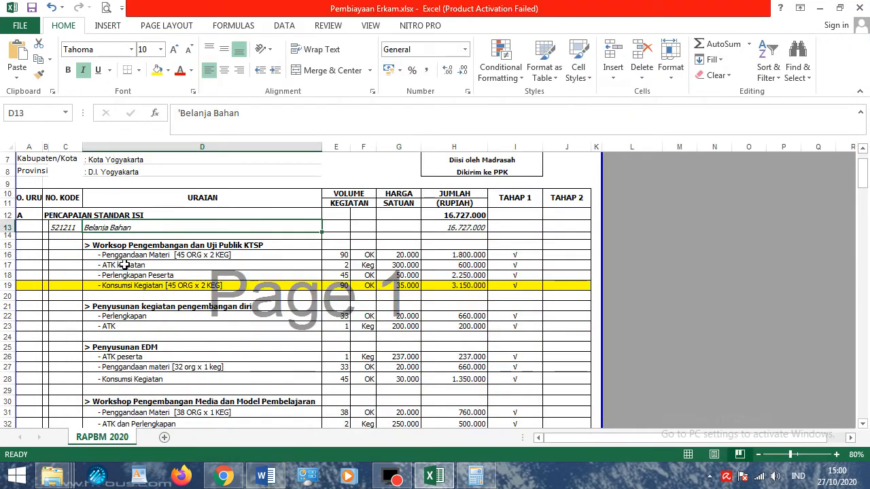
pyautogui.click(163, 245)
pyautogui.scroll(-2, 224, 352)
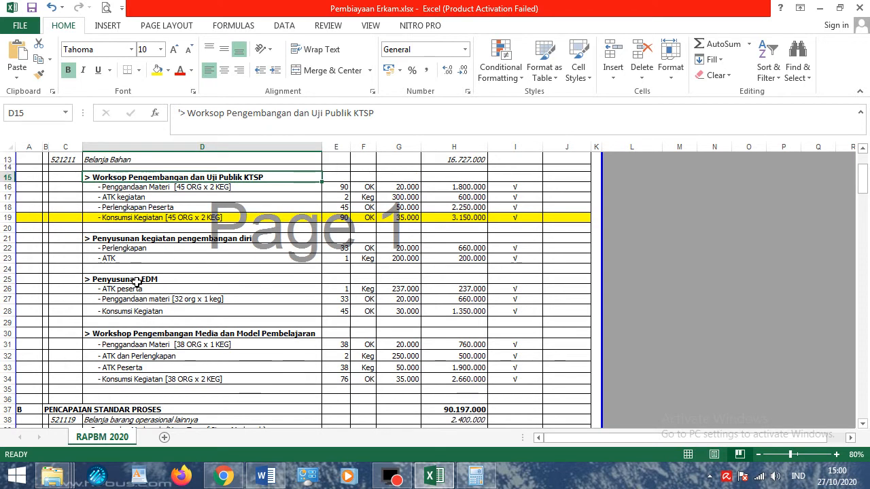
pyautogui.click(142, 333)
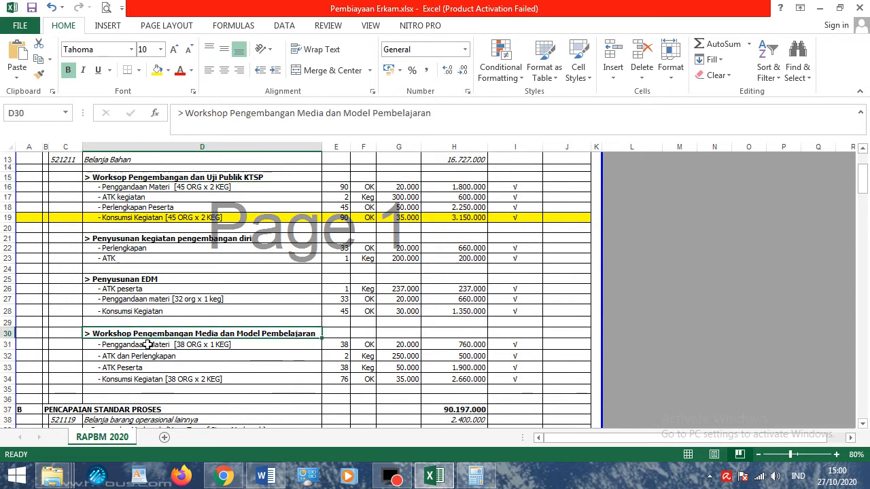
pyautogui.scroll(-1, 148, 345)
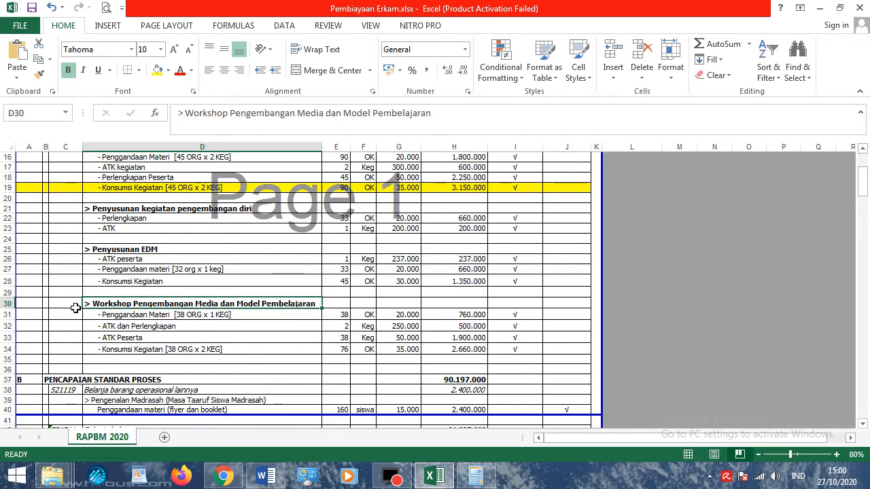
pyautogui.click(9, 304)
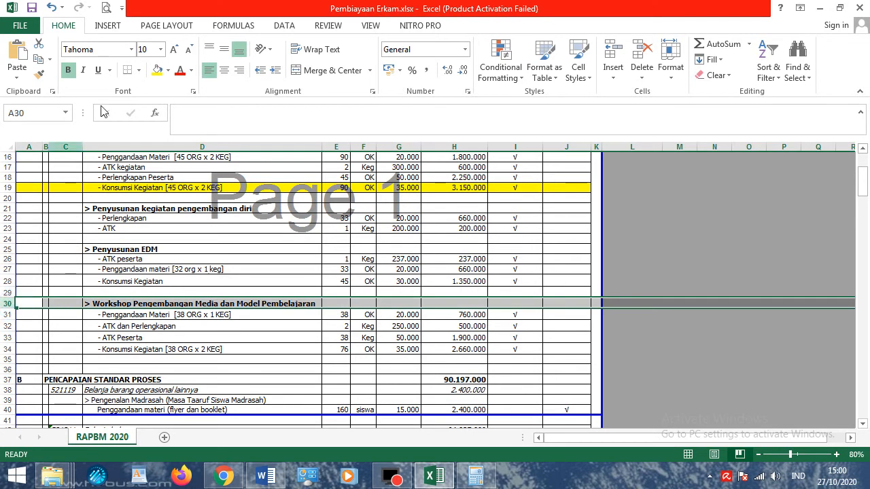
pyautogui.click(157, 70)
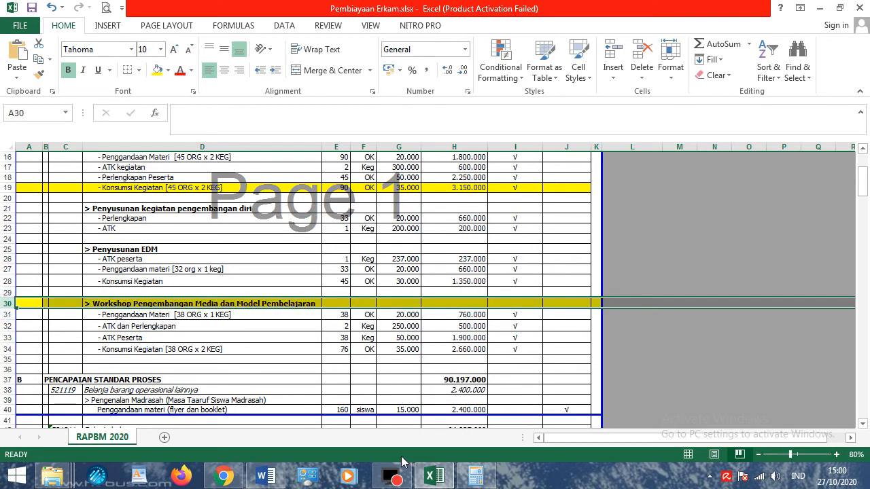
# Step: Remove the yellow fill from row 19, Konsumsi Kegiatan [45 ORG x 2 KEG]
pyautogui.click(10, 188)
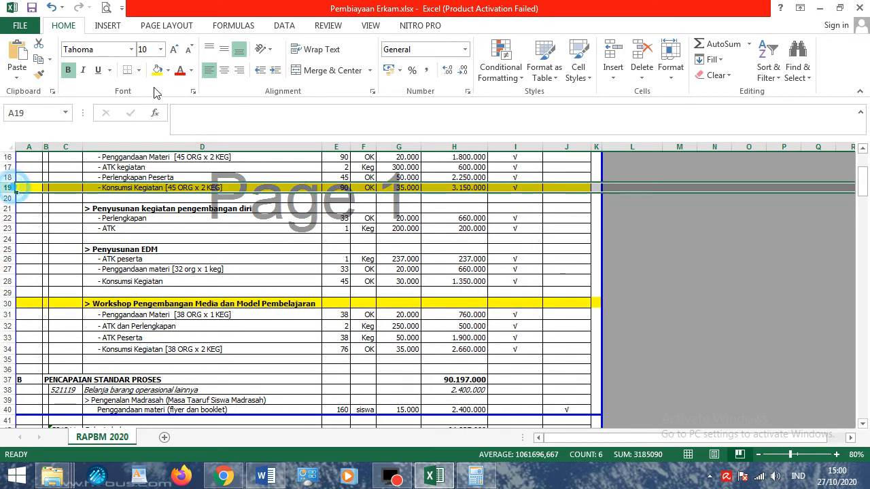
pyautogui.click(168, 70)
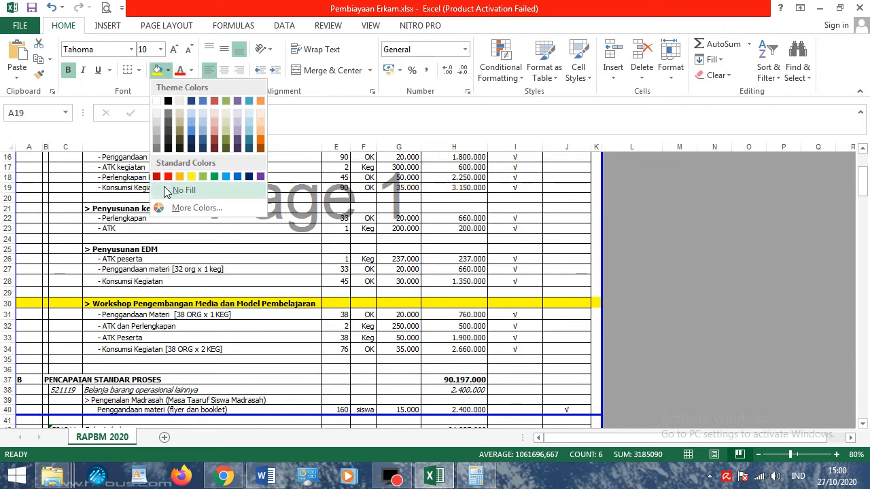
pyautogui.click(183, 190)
# Step: Look through the workbook's further budget items and reread the EDM chart and numbered conditions in the Word document
pyautogui.click(219, 368)
pyautogui.scroll(-20, 246, 400)
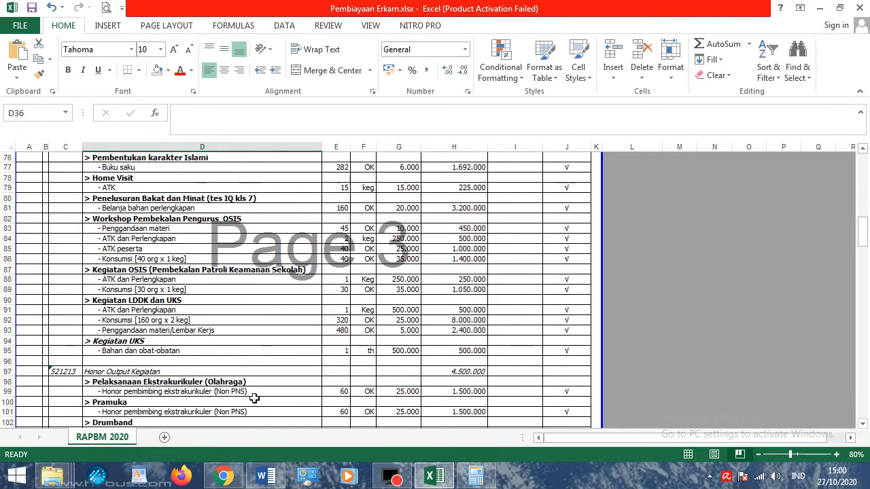
pyautogui.scroll(-8, 254, 398)
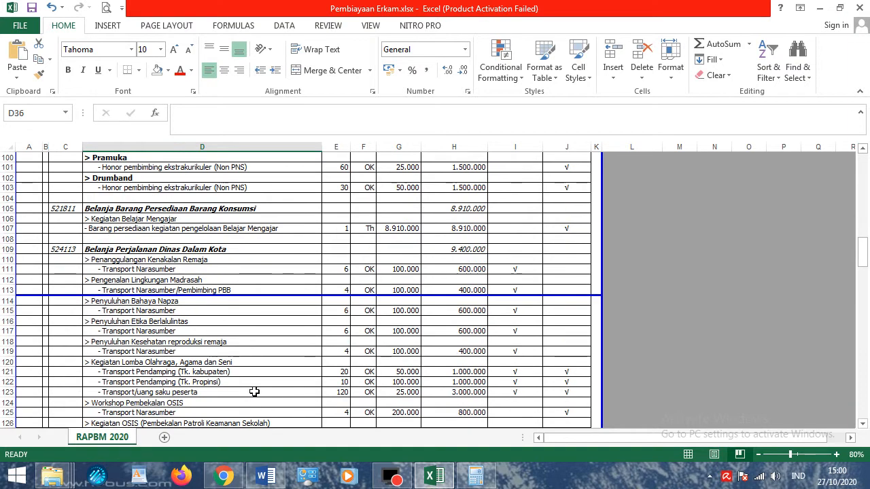
pyautogui.click(265, 476)
pyautogui.scroll(-8, 309, 264)
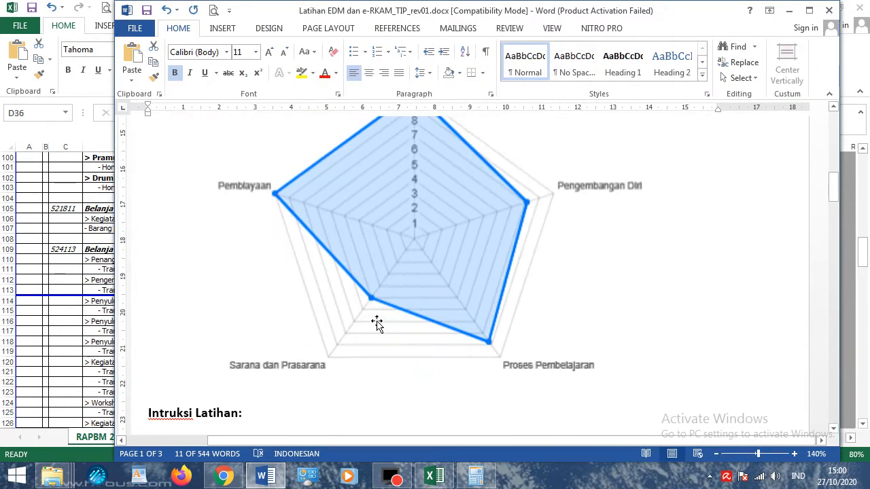
pyautogui.scroll(12, 368, 326)
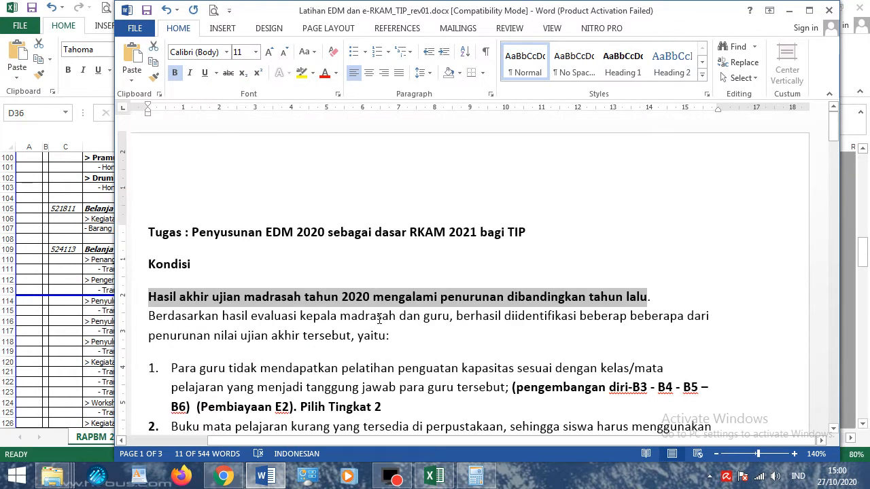
pyautogui.scroll(-2, 378, 319)
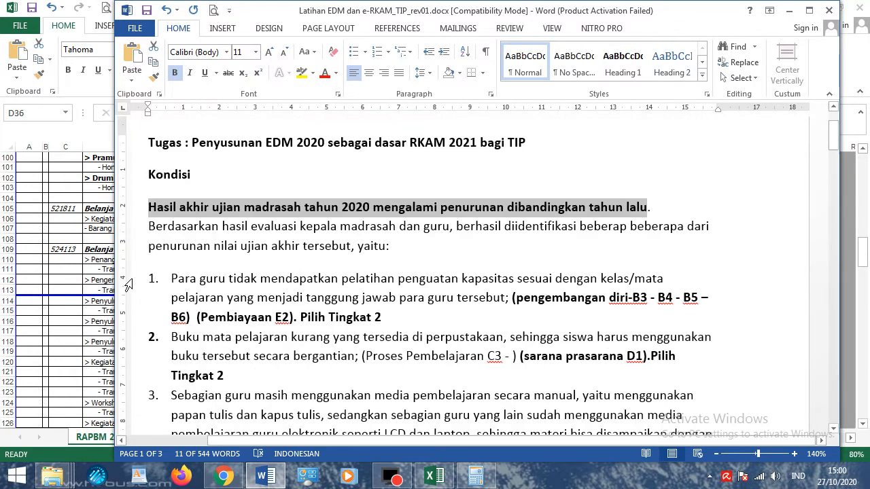
pyautogui.moveTo(130, 278); pyautogui.dragTo(133, 314)
# Step: Return to the Excel workbook and fill row 34, Konsumsi Kegiatan [38 ORG x 2 KEG], with light green from column D to J
pyautogui.click(37, 256)
pyautogui.scroll(20, 150, 296)
pyautogui.scroll(8, 150, 296)
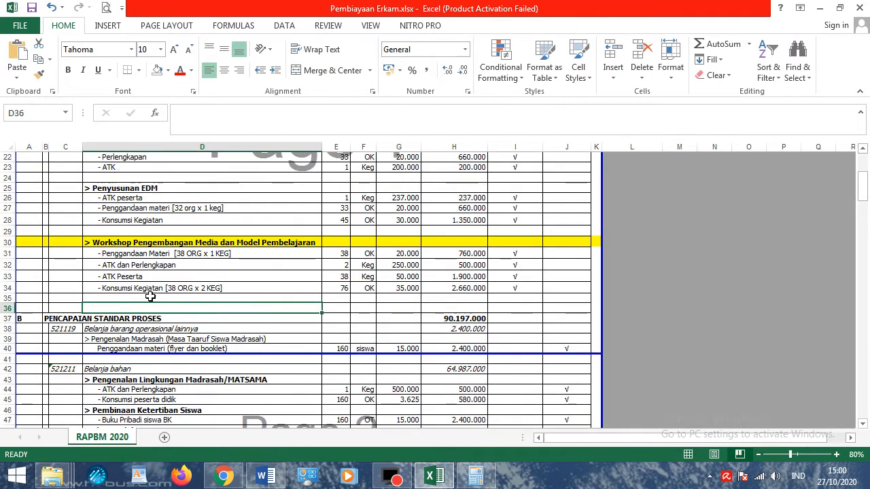
pyautogui.scroll(-1, 183, 379)
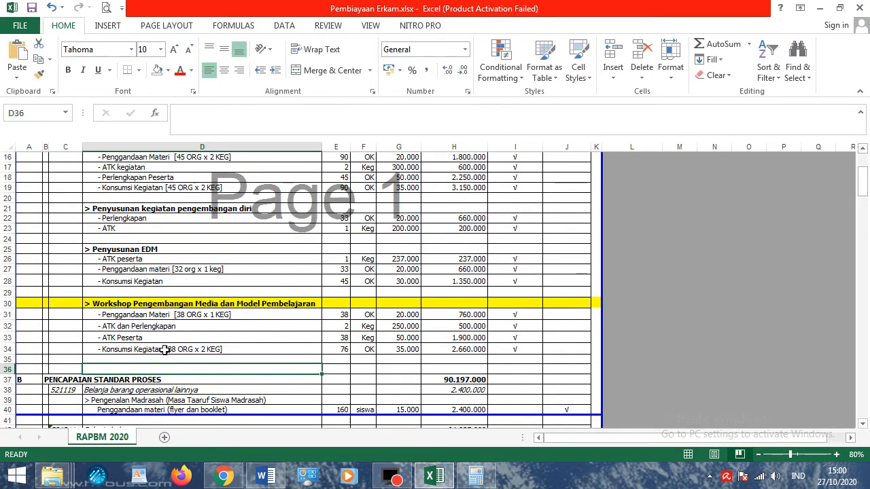
pyautogui.click(165, 349)
pyautogui.moveTo(272, 347); pyautogui.dragTo(560, 350)
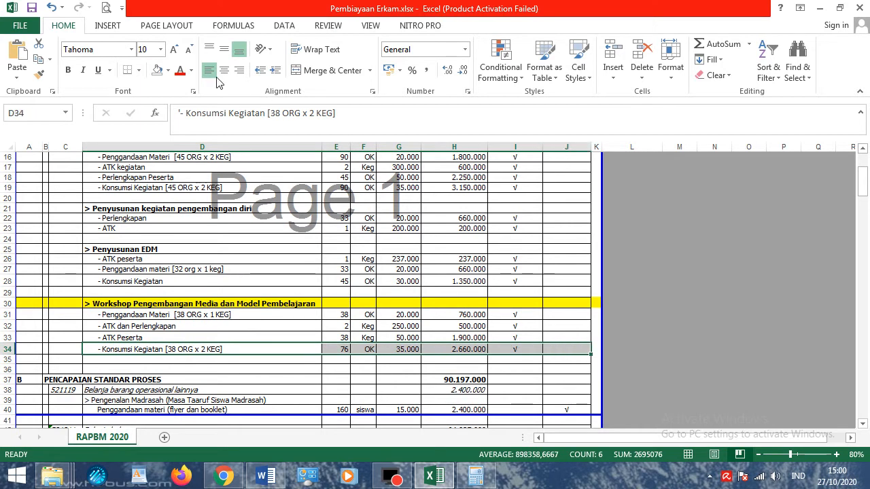
pyautogui.click(168, 70)
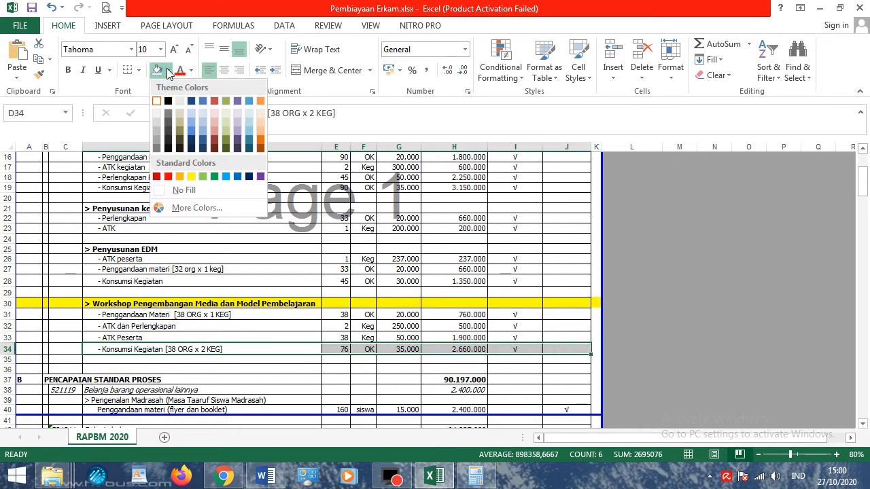
pyautogui.click(202, 176)
# Step: Examine the budget items under Pencapaian Standar Sarana dan Prasarana and compare them with condition 3 on teaching media in the Word document
pyautogui.scroll(-5, 269, 354)
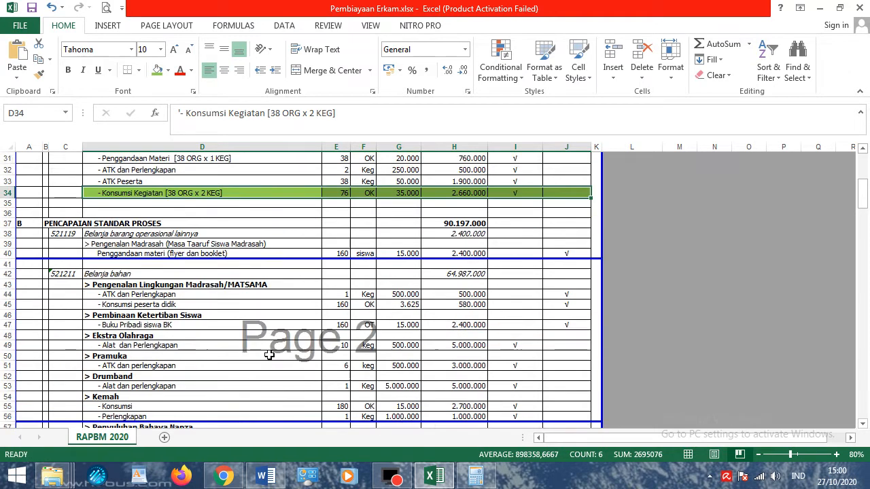
pyautogui.scroll(-20, 269, 354)
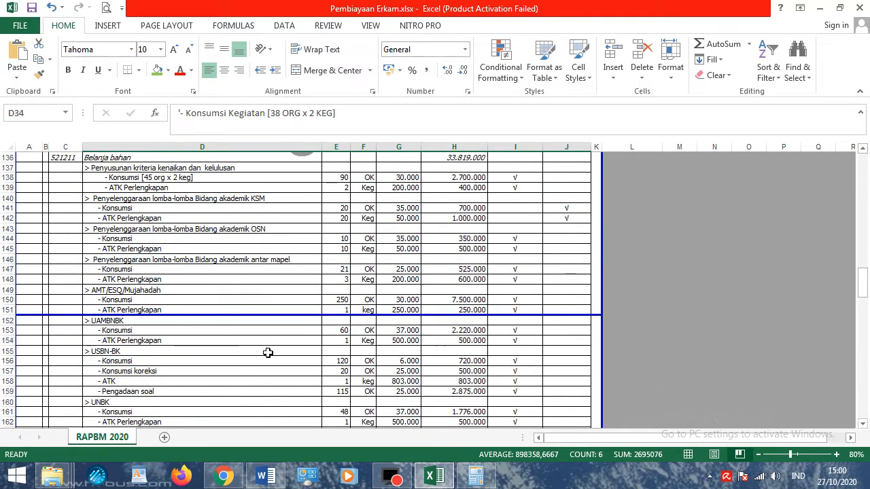
pyautogui.scroll(-20, 268, 352)
pyautogui.scroll(2, 268, 353)
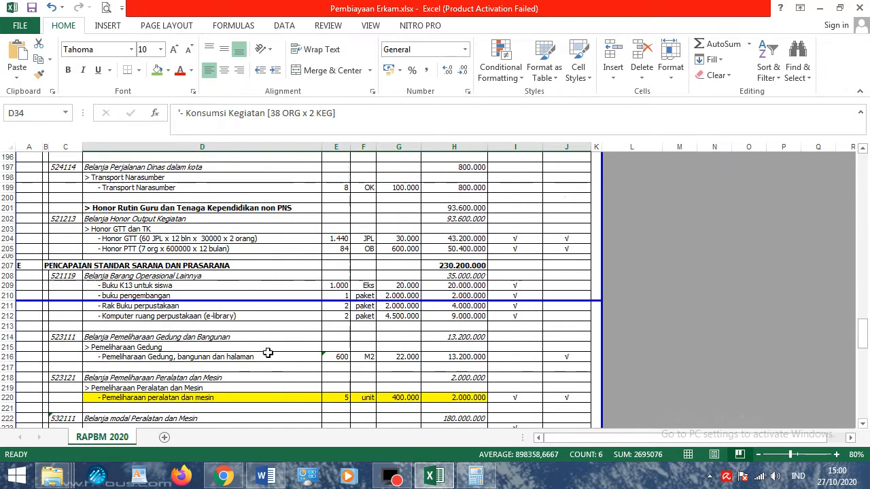
pyautogui.click(139, 317)
pyautogui.scroll(-1, 146, 352)
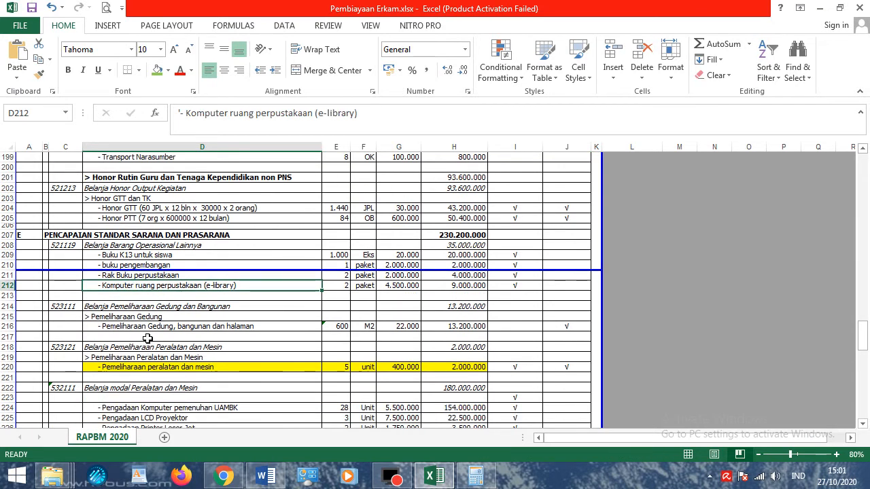
pyautogui.click(265, 476)
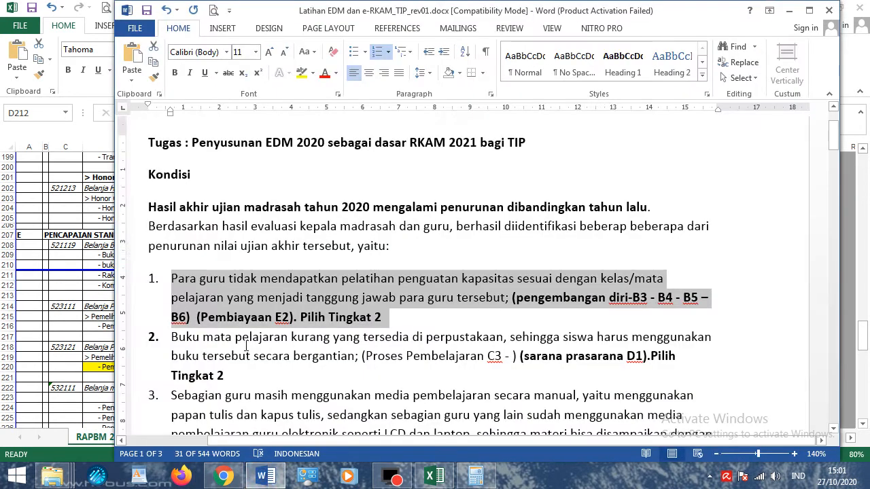
pyautogui.scroll(-3, 246, 346)
pyautogui.moveTo(174, 261); pyautogui.dragTo(565, 296)
pyautogui.hotkey('alt', 'Tab')
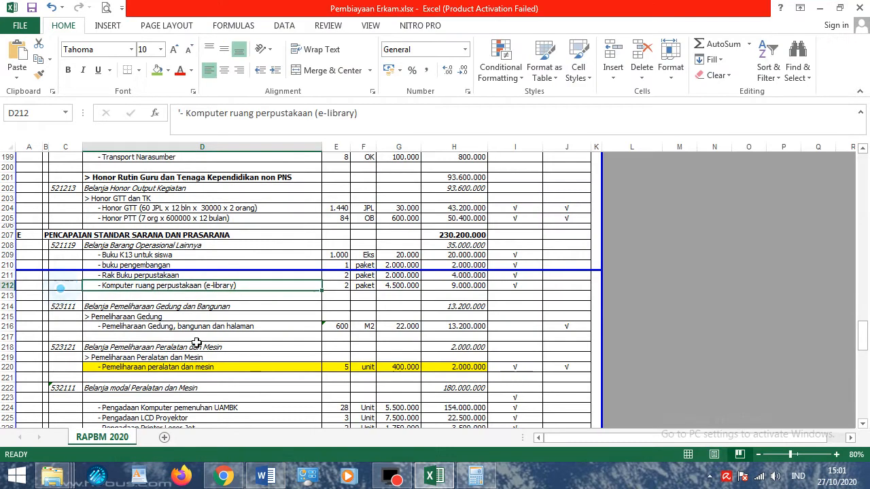
# Step: Fill the Pengadaan LCD Proyektor item in row 225 with light green from column D to H
pyautogui.scroll(-2, 225, 358)
pyautogui.scroll(-1, 225, 358)
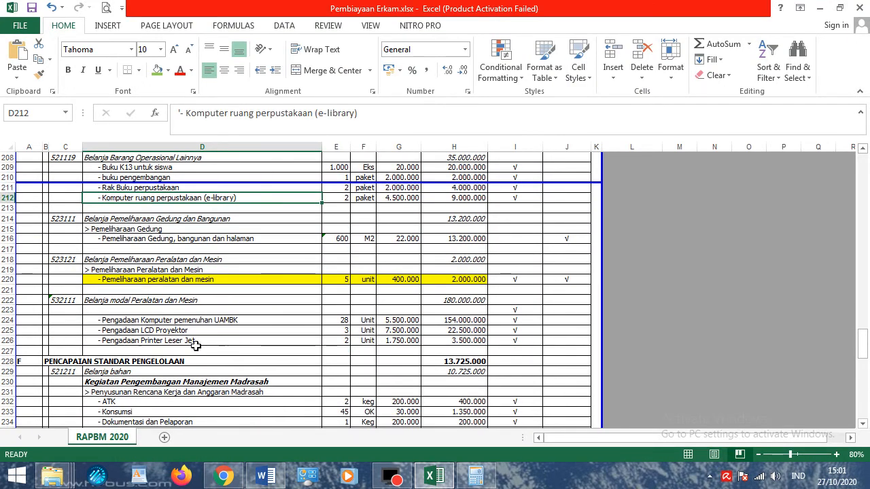
pyautogui.click(196, 347)
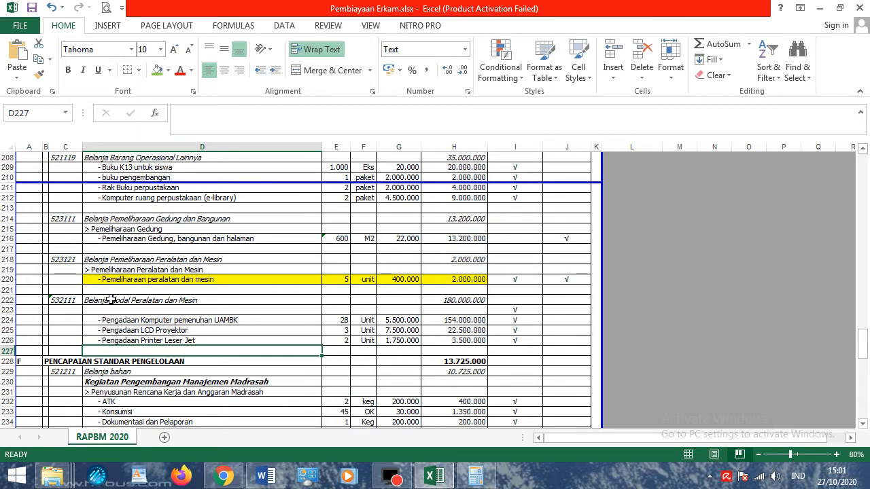
pyautogui.moveTo(99, 330); pyautogui.dragTo(480, 330)
pyautogui.click(163, 72)
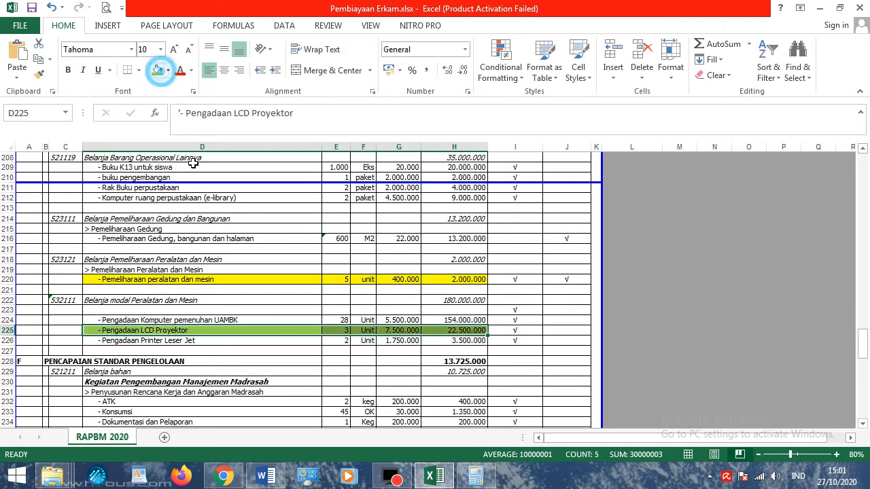
pyautogui.click(211, 320)
pyautogui.click(185, 284)
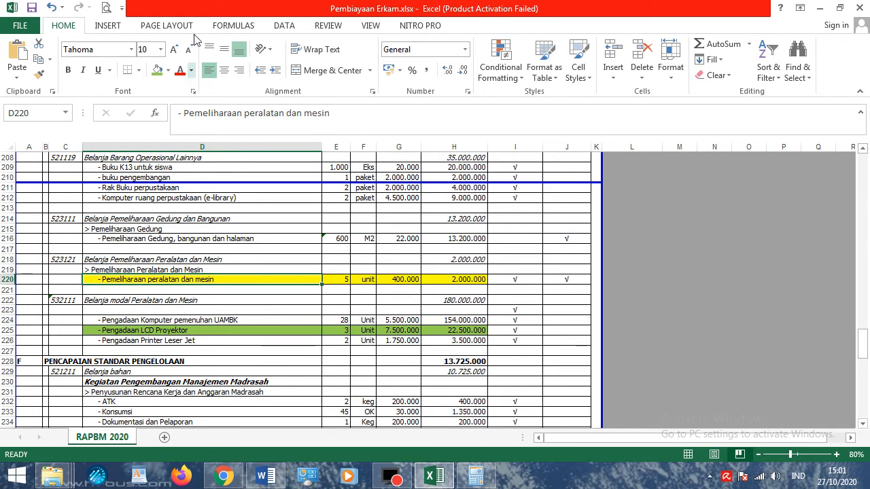
# Step: Review the highlighted activities across the budget workbook and glance at the activity plan list in e-RKAM
pyautogui.scroll(20, 367, 360)
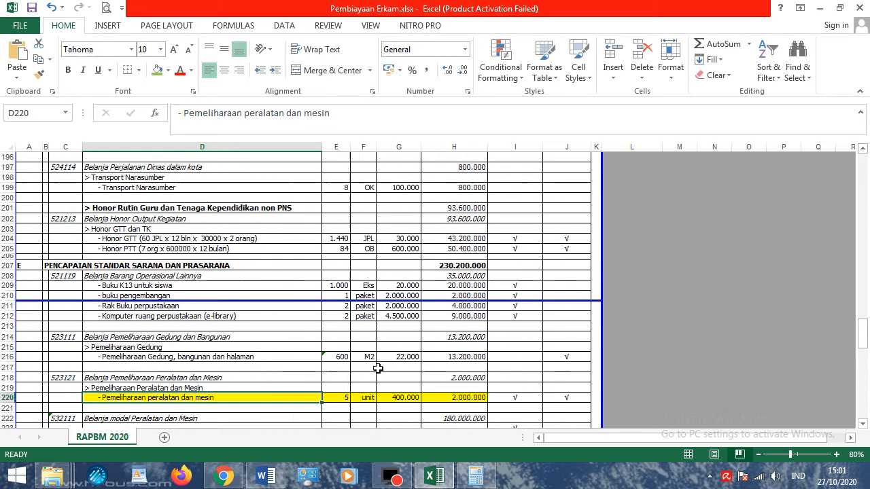
pyautogui.scroll(20, 378, 368)
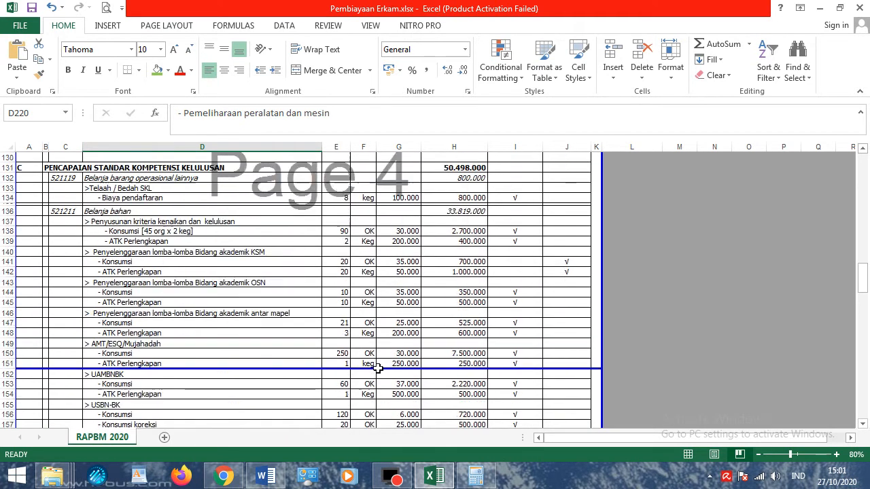
pyautogui.scroll(9, 378, 368)
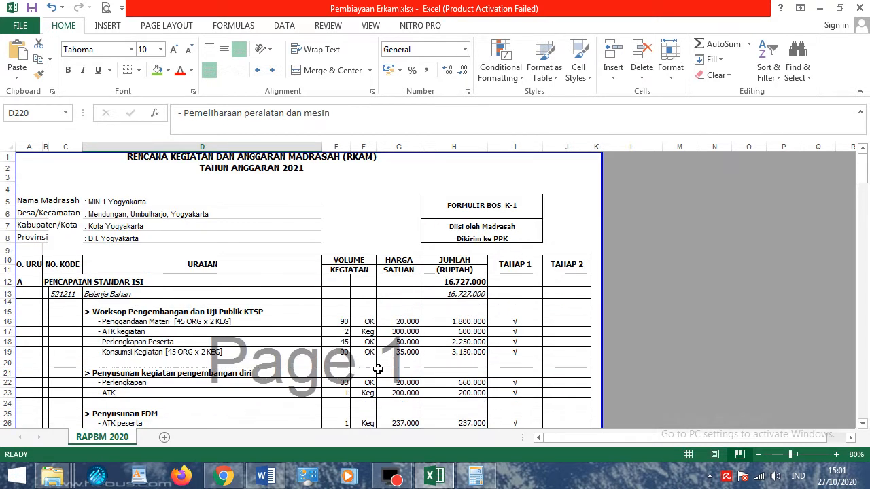
pyautogui.scroll(-20, 377, 368)
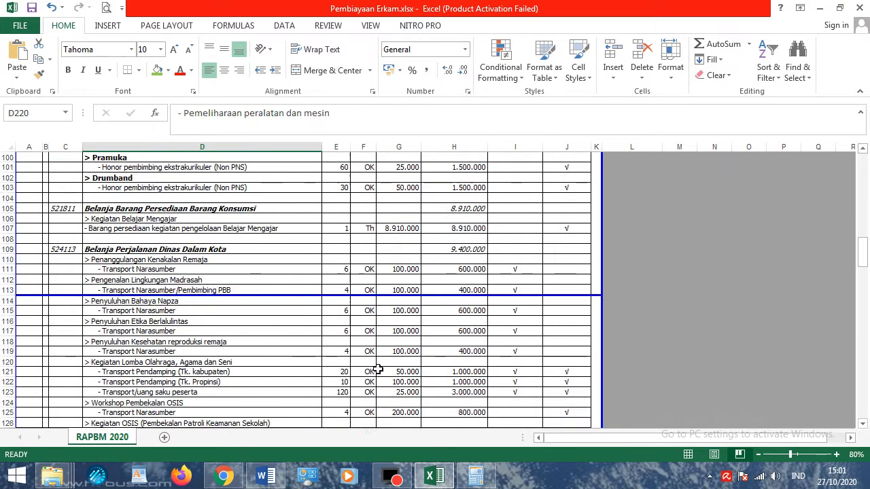
pyautogui.scroll(-20, 378, 368)
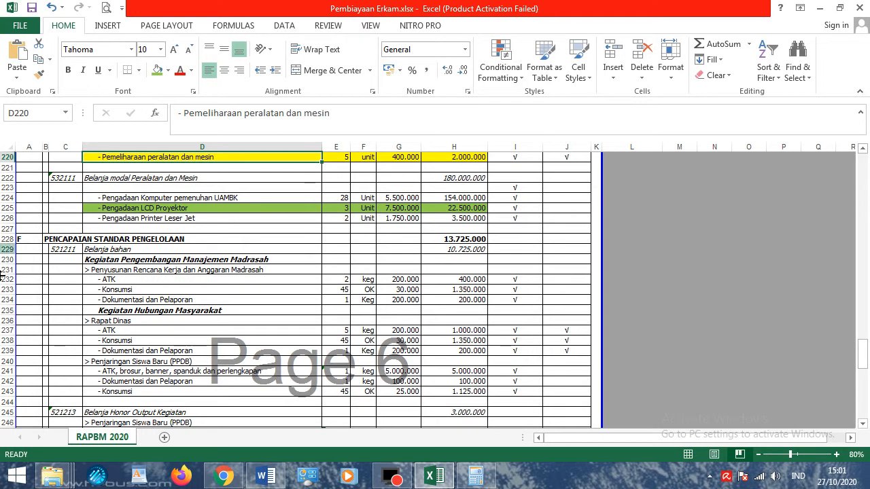
pyautogui.click(228, 480)
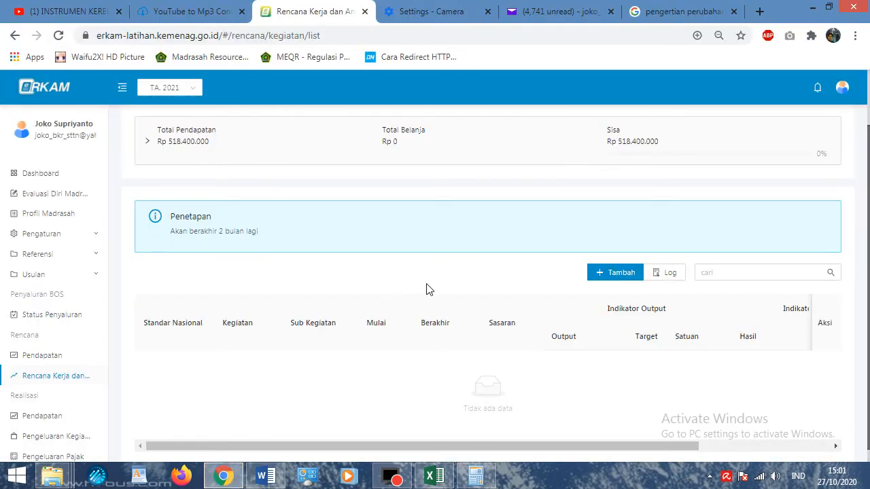
pyautogui.click(226, 477)
pyautogui.scroll(19, 404, 295)
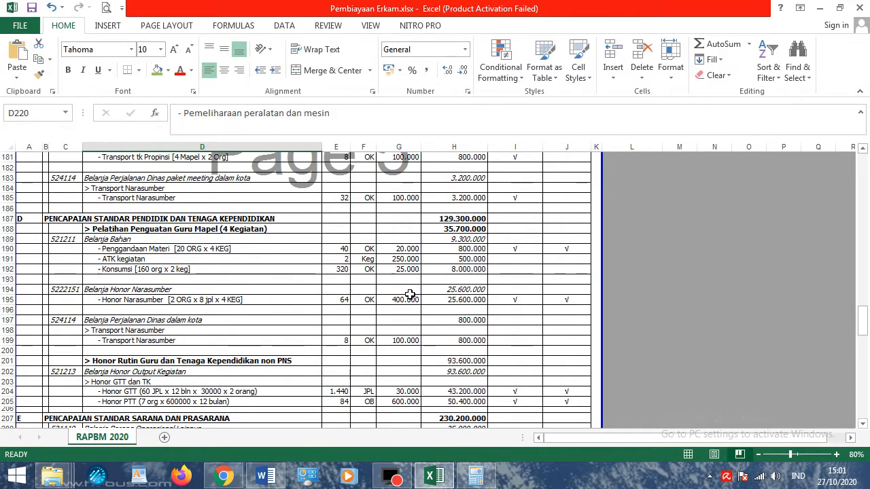
pyautogui.moveTo(867, 294); pyautogui.dragTo(865, 171)
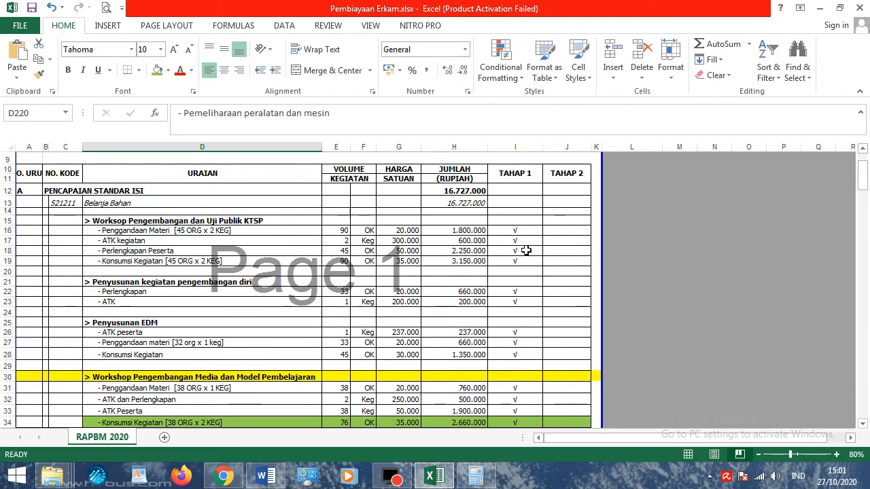
# Step: Switch to e-RKAM in Chrome, start a new activity plan and set Standar Pendidikan to 1 PENGEMBANGAN STANDAR ISI
pyautogui.click(223, 477)
pyautogui.click(591, 272)
pyautogui.click(350, 197)
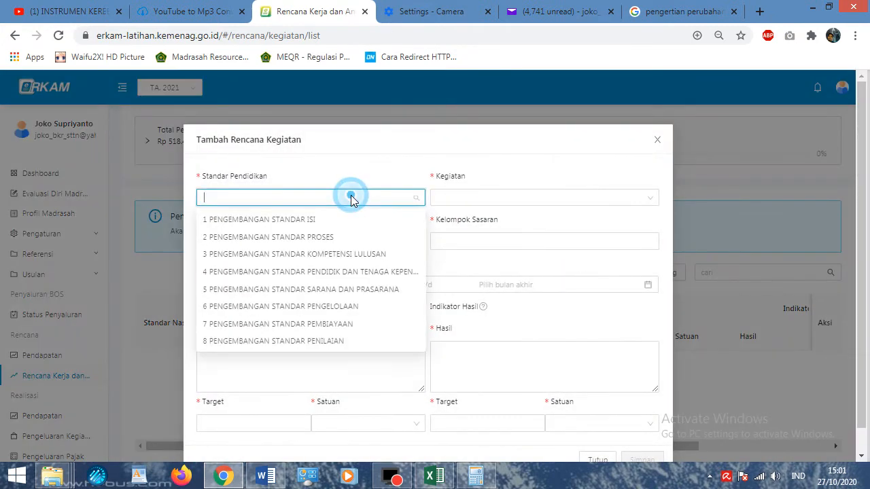
pyautogui.click(305, 223)
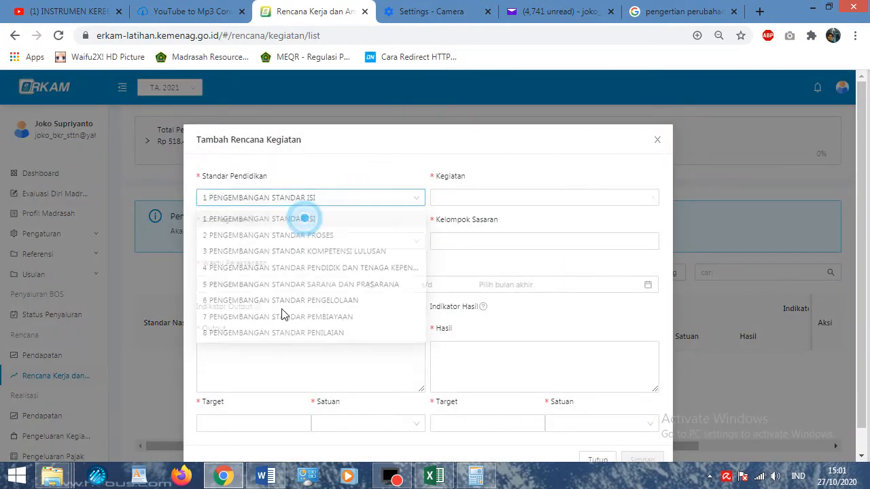
# Step: Check the standard's activities in the Excel workbook and set Kegiatan to 1 Pengelolaan Kurikulum 2013 in the e-RKAM form
pyautogui.click(442, 474)
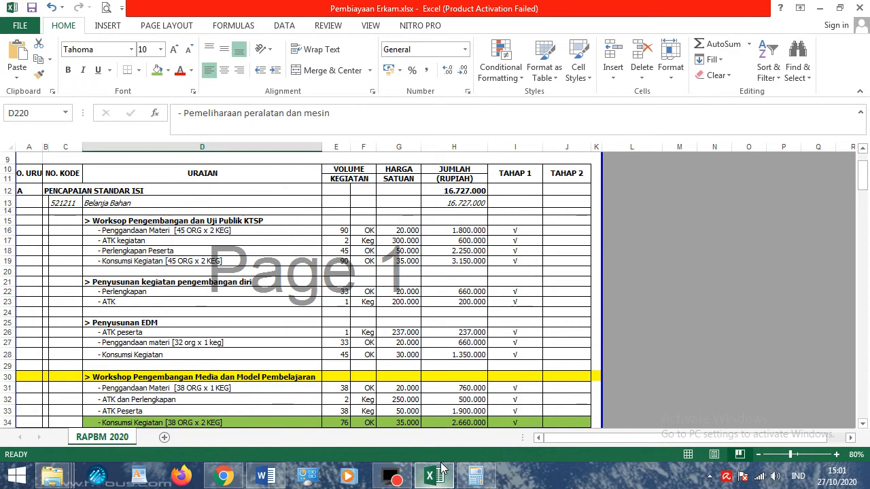
pyautogui.click(424, 472)
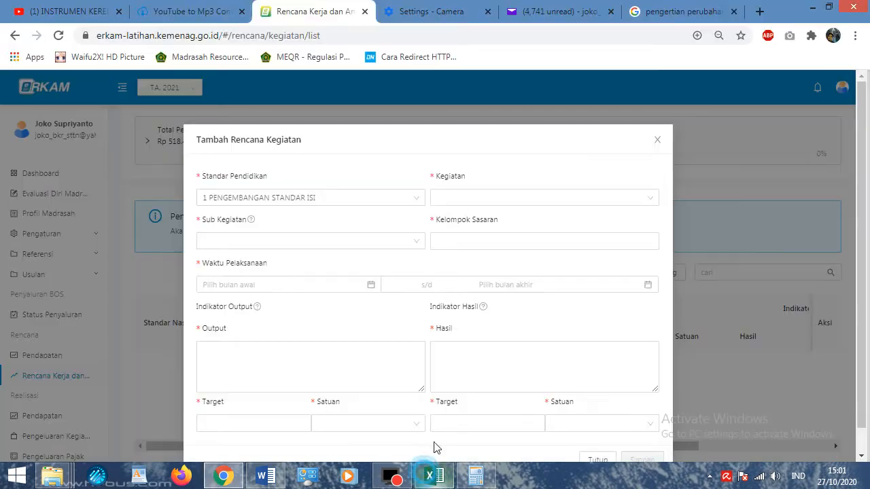
pyautogui.click(472, 197)
pyautogui.click(471, 217)
# Step: Compare the Sub Kegiatan options with the EDM conditions in Word and the highlighted Workshop Pengembangan Media dan Model Pembelajaran activity in Excel
pyautogui.click(342, 242)
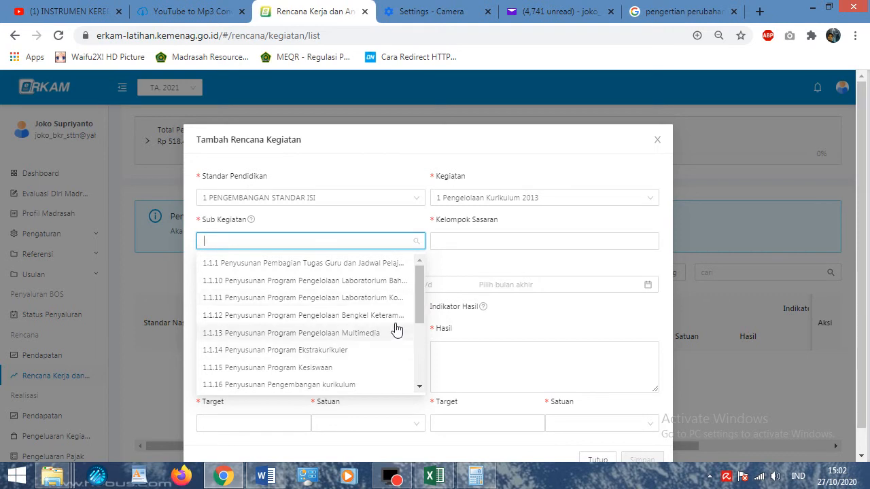
pyautogui.click(265, 476)
pyautogui.click(265, 476)
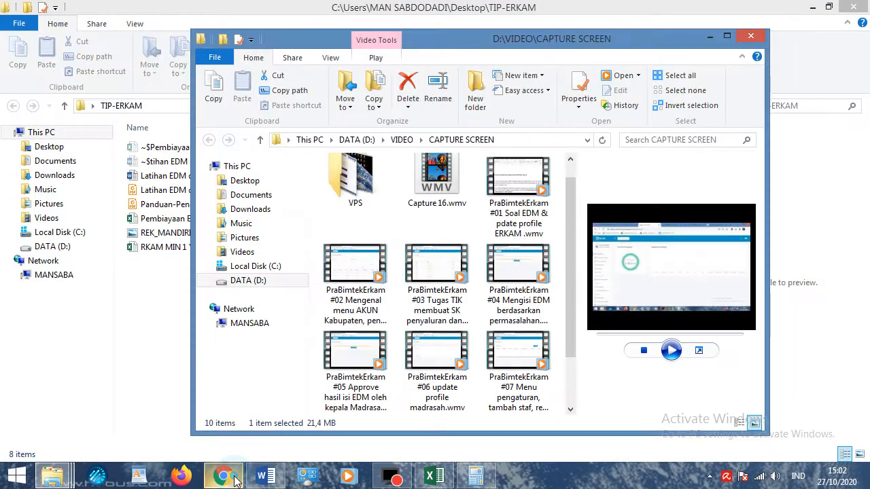
pyautogui.click(234, 481)
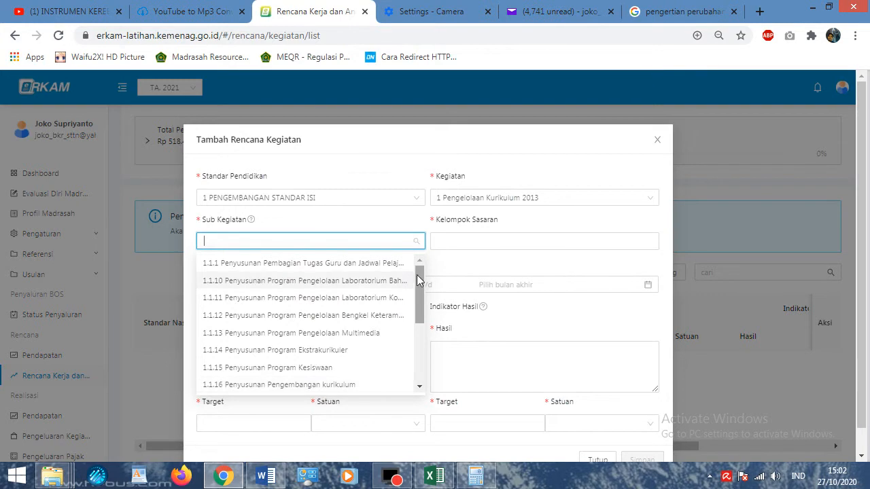
pyautogui.moveTo(419, 284); pyautogui.dragTo(419, 338)
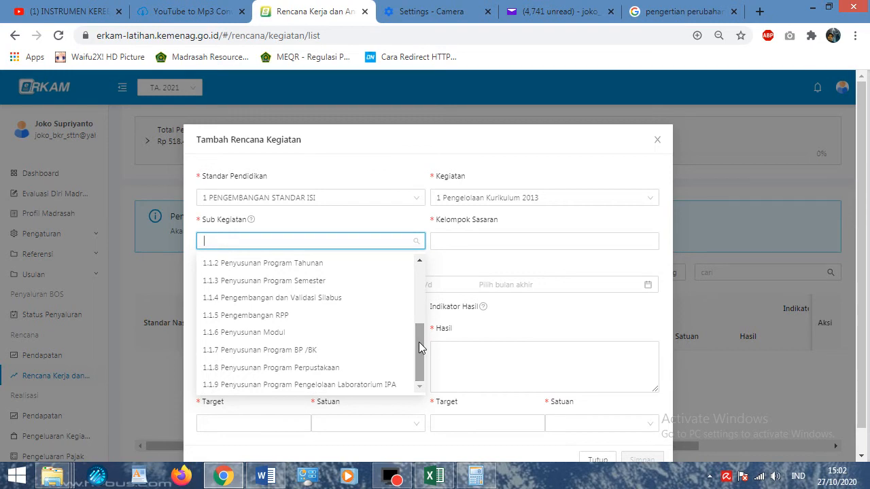
pyautogui.click(275, 479)
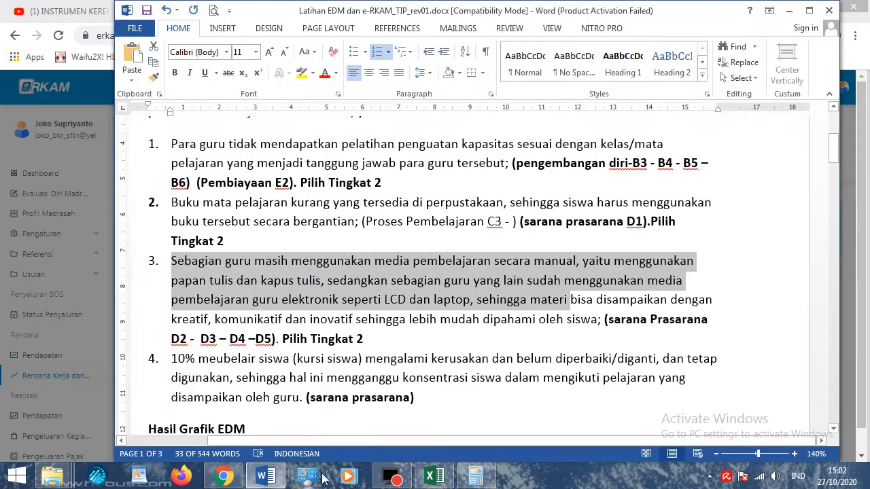
pyautogui.click(433, 476)
pyautogui.scroll(-2, 213, 377)
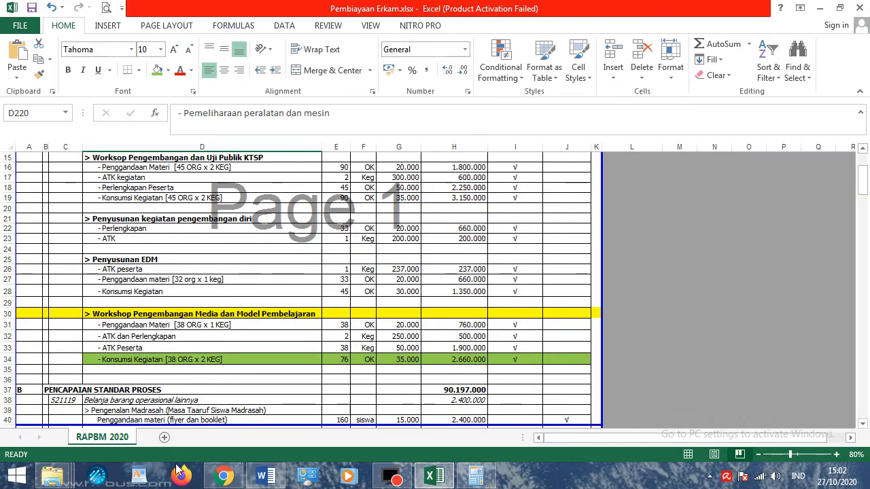
pyautogui.click(271, 481)
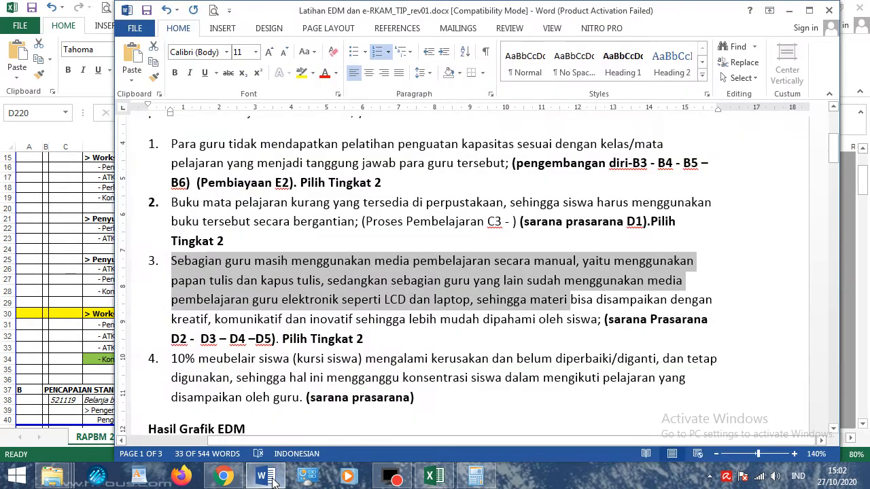
pyautogui.click(437, 477)
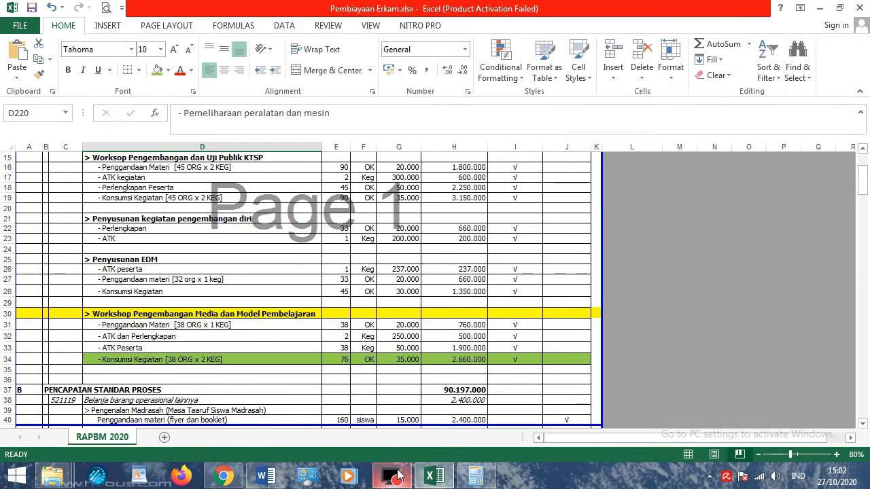
# Step: Return to e-RKAM in Chrome and set Sub Kegiatan to 1.1.13 Penyusunan Program Pengelolaan Multimedia
pyautogui.click(223, 476)
pyautogui.moveTo(420, 347); pyautogui.dragTo(419, 297)
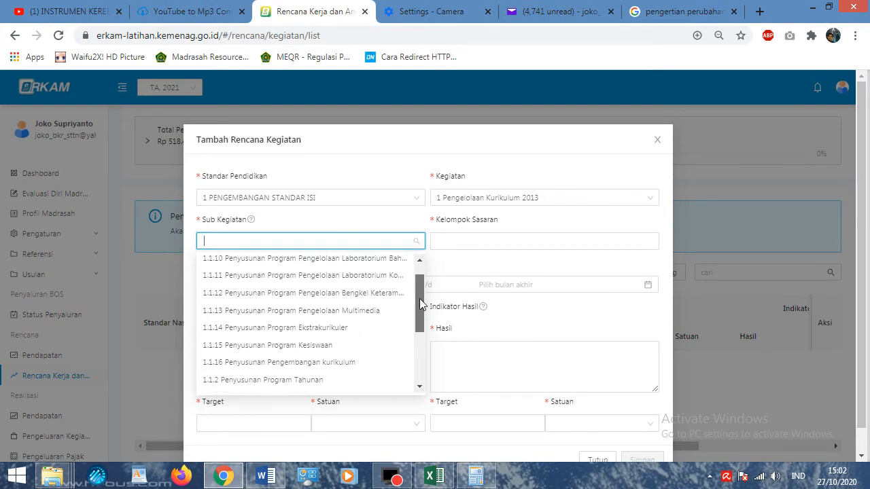
pyautogui.click(373, 311)
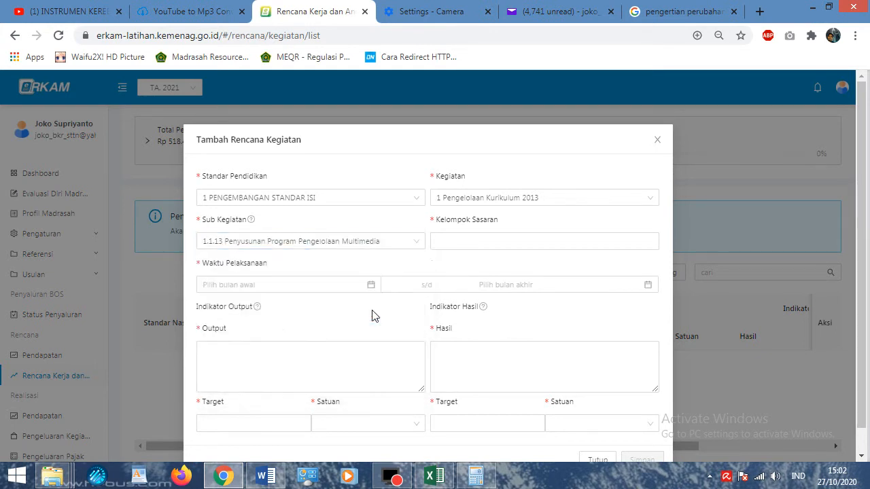
# Step: Set Kelompok Sasaran to Guru and Waktu Pelaksanaan from 2021-07 to 2021-07
pyautogui.click(483, 242)
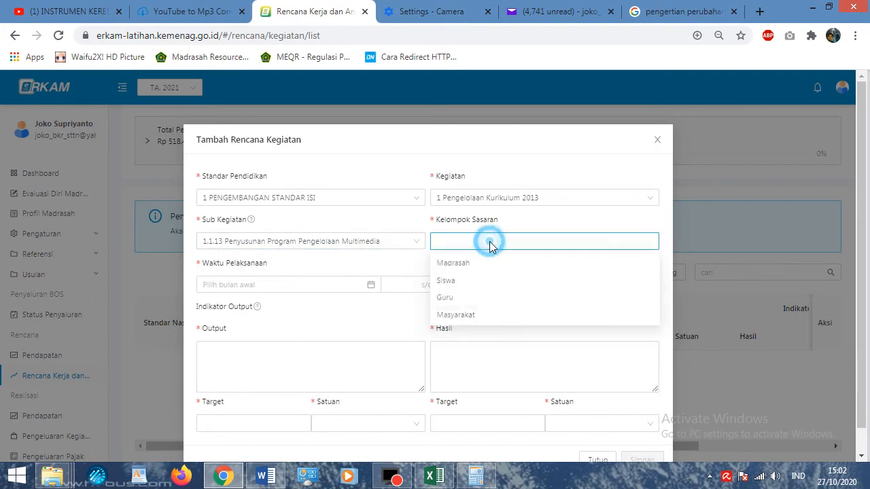
pyautogui.click(449, 298)
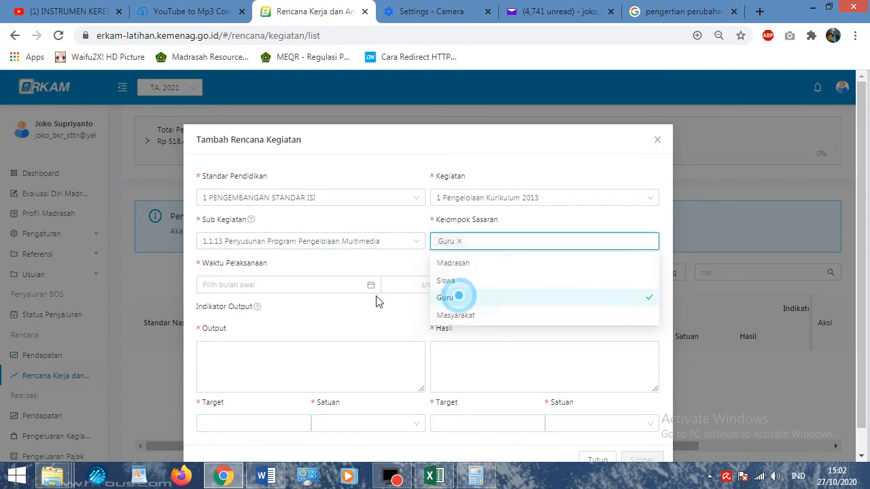
pyautogui.click(331, 283)
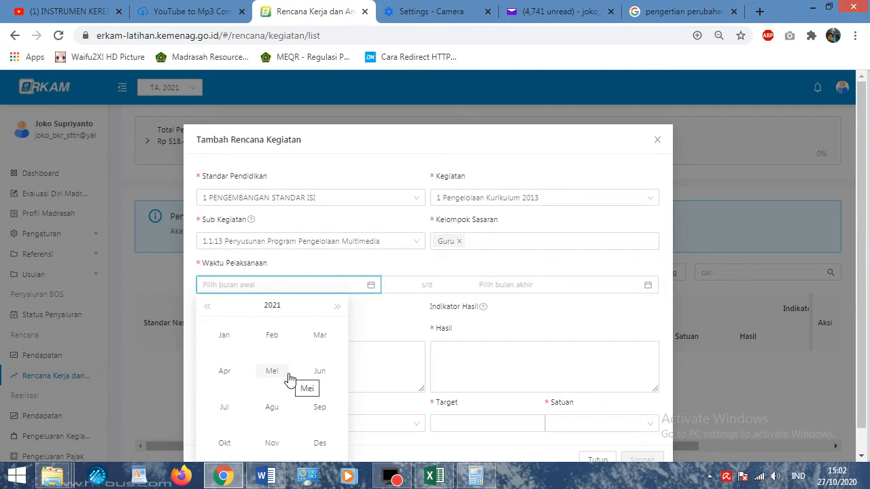
pyautogui.click(231, 409)
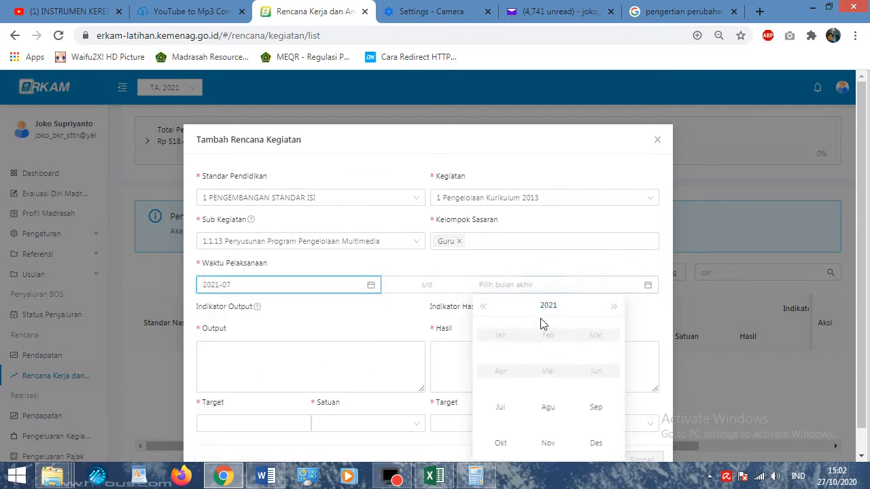
pyautogui.click(500, 407)
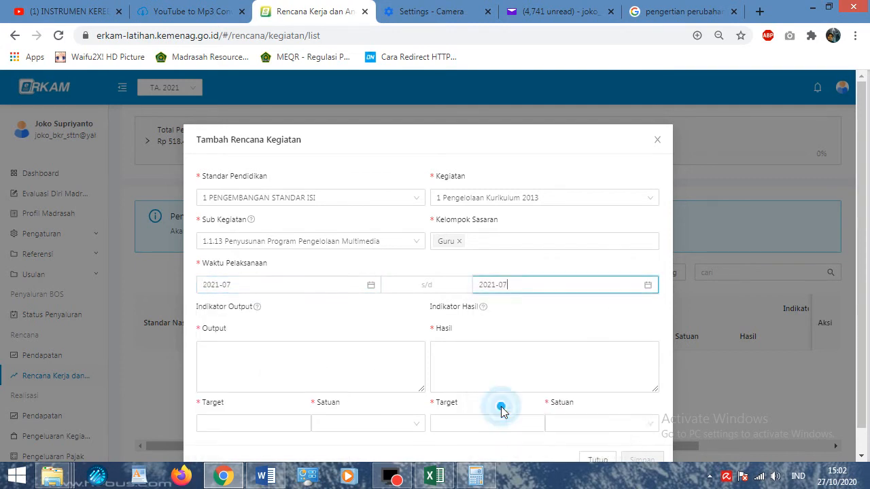
# Step: Check the highlighted workshop's participants in the Excel workbook and enter "Melatih 38 guru" as the Output in the e-RKAM form
pyautogui.click(271, 372)
pyautogui.moveTo(257, 309)
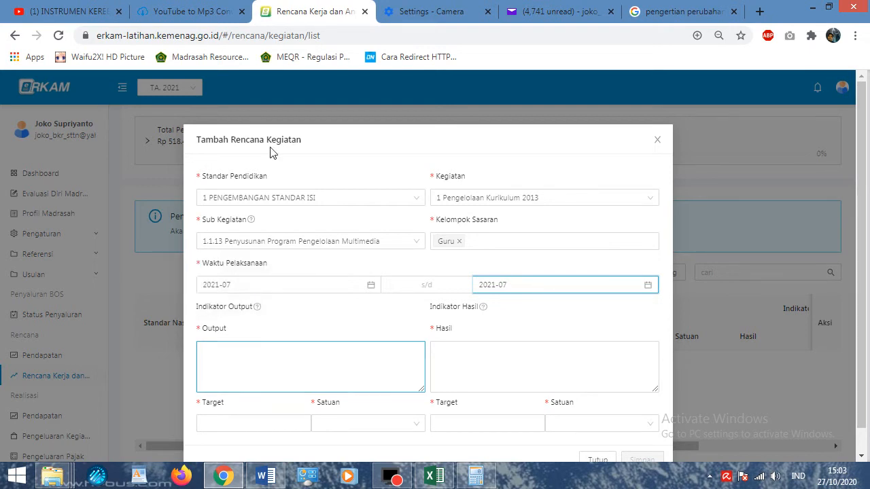
pyautogui.click(223, 476)
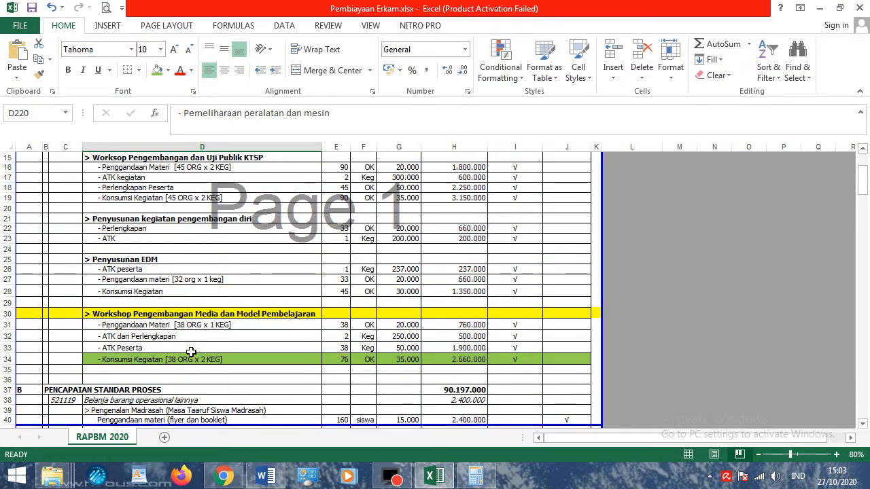
pyautogui.click(218, 480)
pyautogui.click(264, 357)
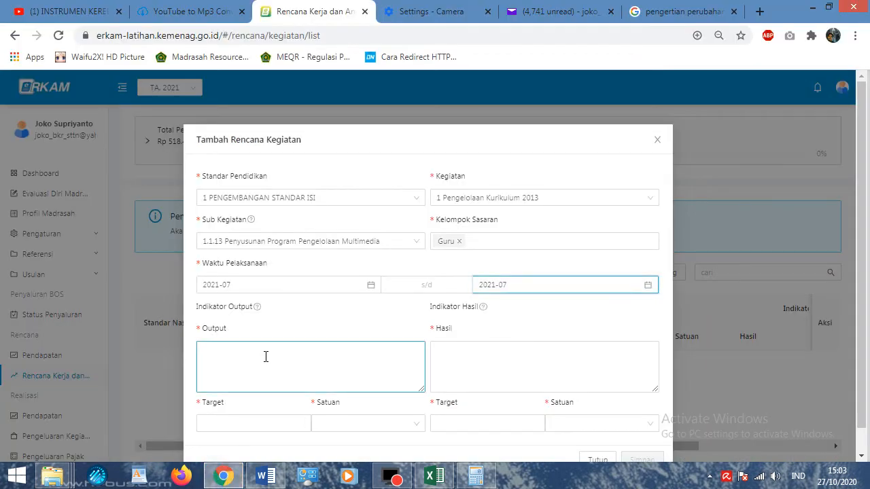
pyautogui.write('Me')
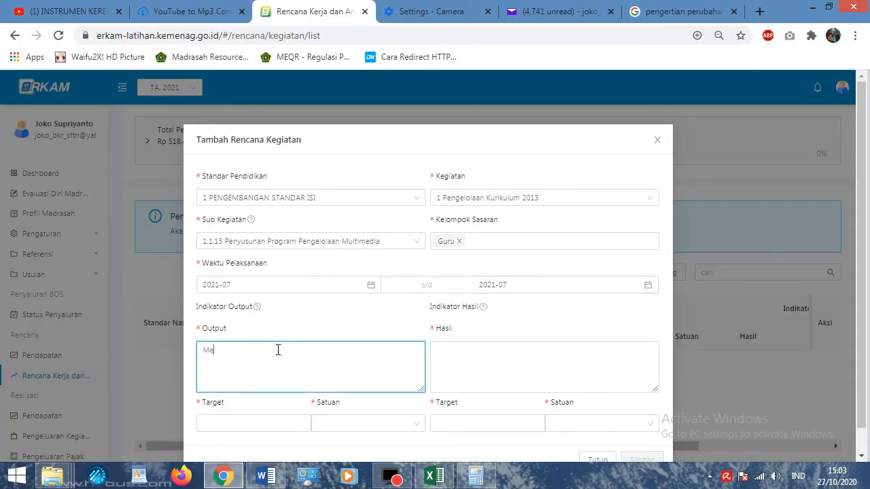
pyautogui.write('latih 38 guru')
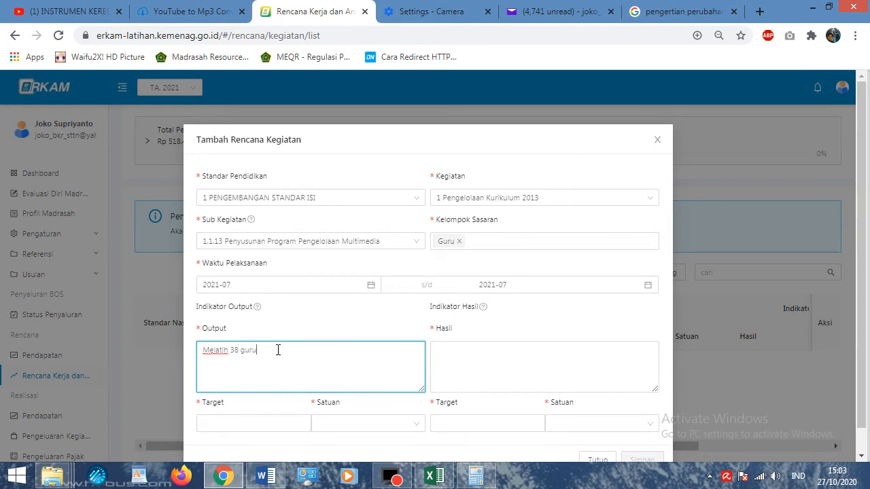
# Step: Read the Indikator Hasil hint and enter "guru mampu membuat presentasi menarik menggukan Power Pint" as the Hasil
pyautogui.click(485, 307)
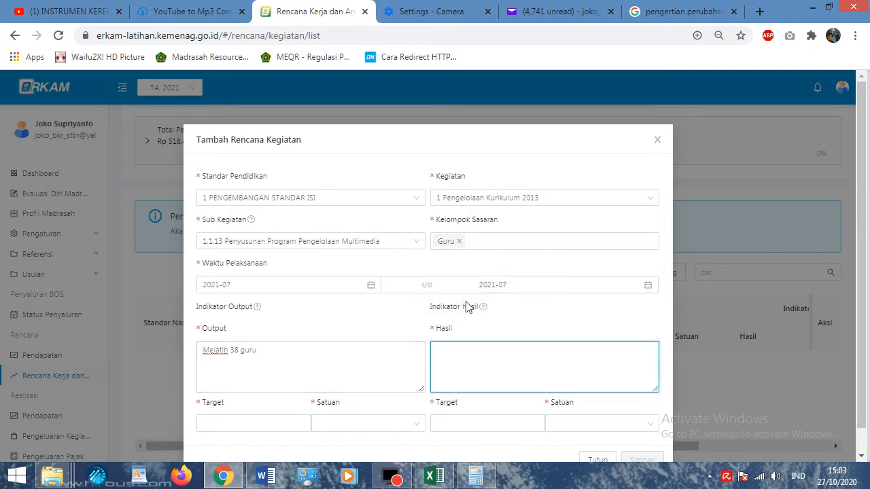
pyautogui.moveTo(483, 309)
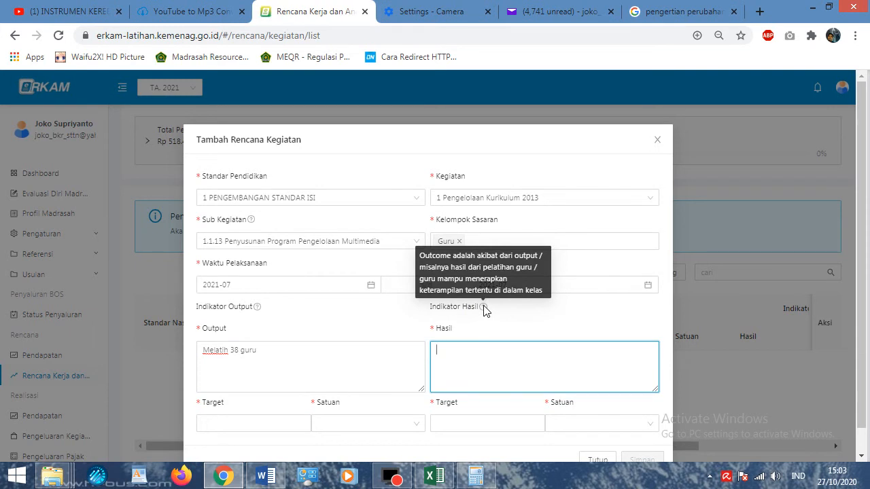
pyautogui.click(474, 354)
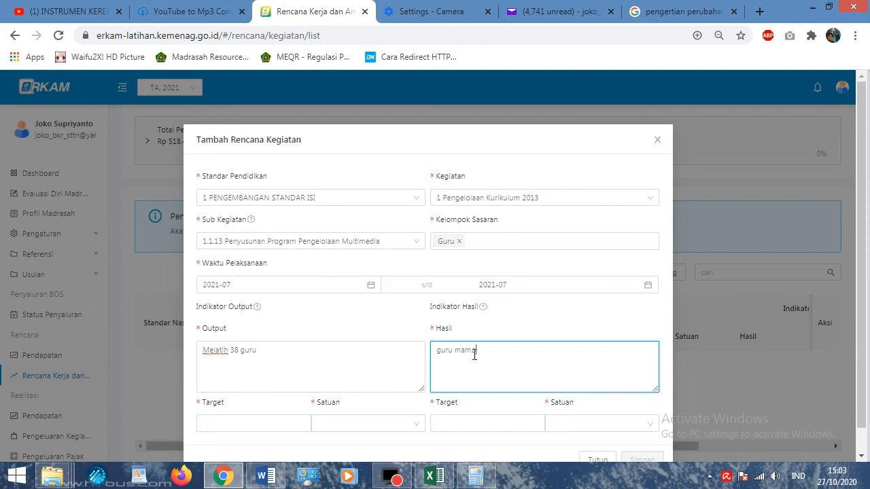
pyautogui.write('guru mampu membu')
pyautogui.write('at presentasi menarik mengguka')
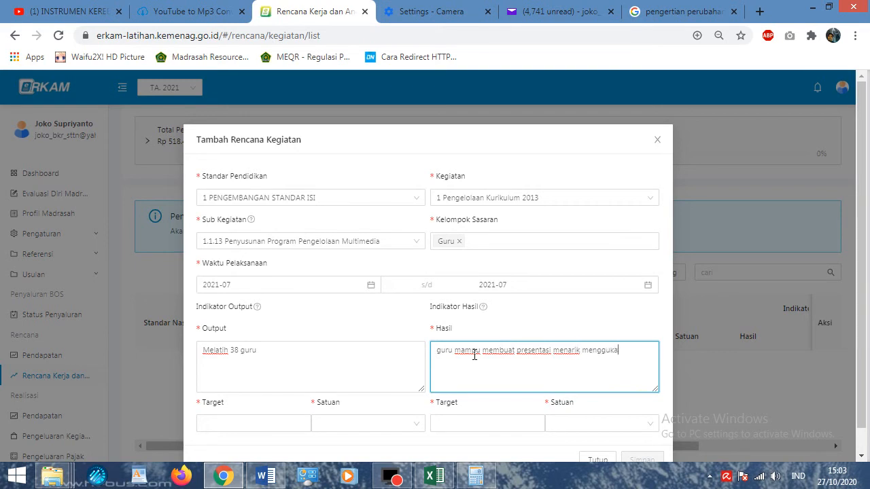
pyautogui.write('n Power Pint')
# Step: Set the Output indicator's Target to 38 and its Satuan to orang
pyautogui.click(269, 417)
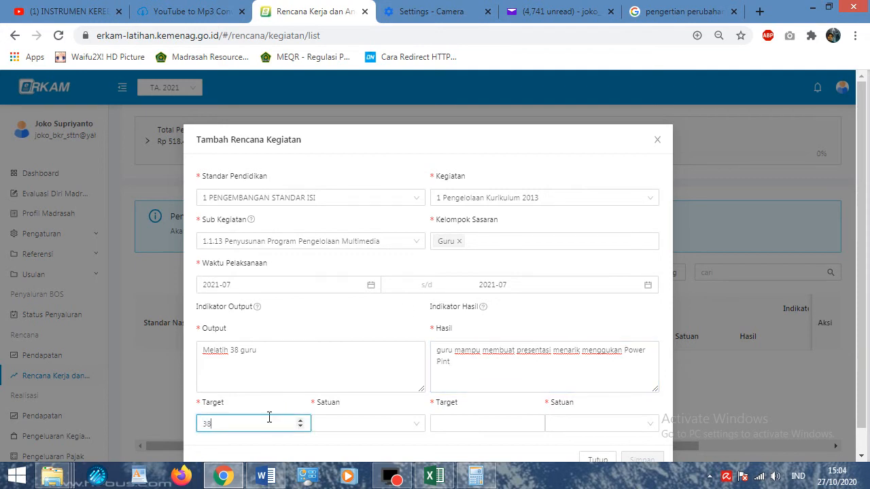
pyautogui.click(402, 425)
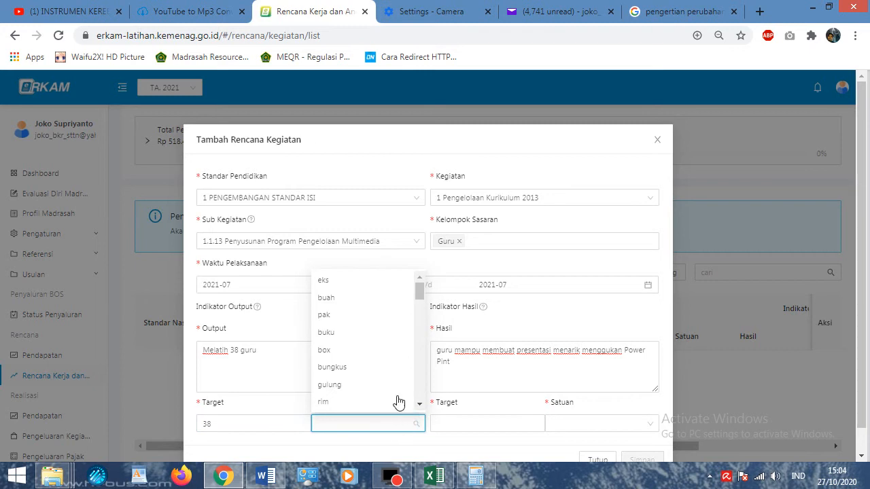
pyautogui.scroll(-3, 356, 390)
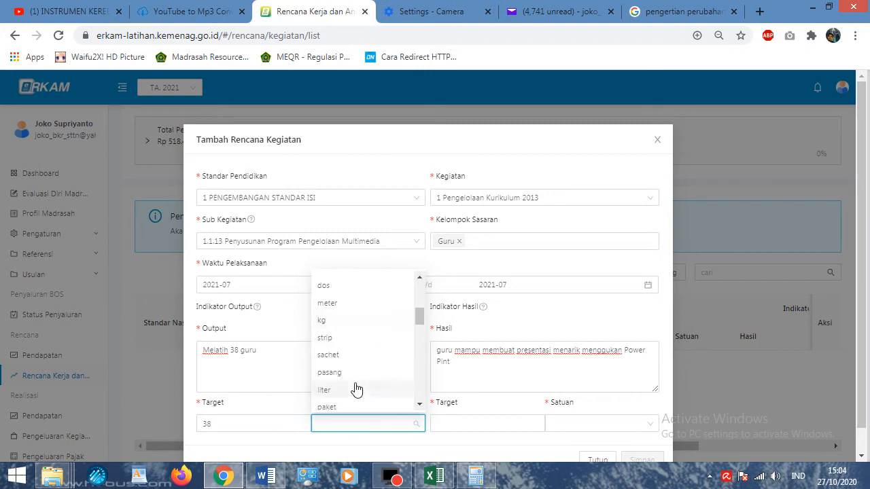
pyautogui.scroll(3, 355, 389)
pyautogui.scroll(-6, 355, 387)
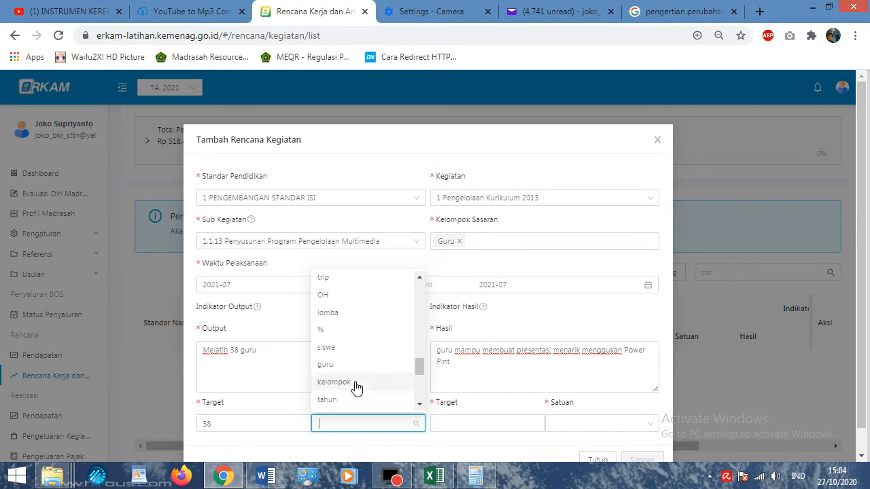
pyautogui.scroll(-3, 355, 387)
pyautogui.scroll(-1, 355, 387)
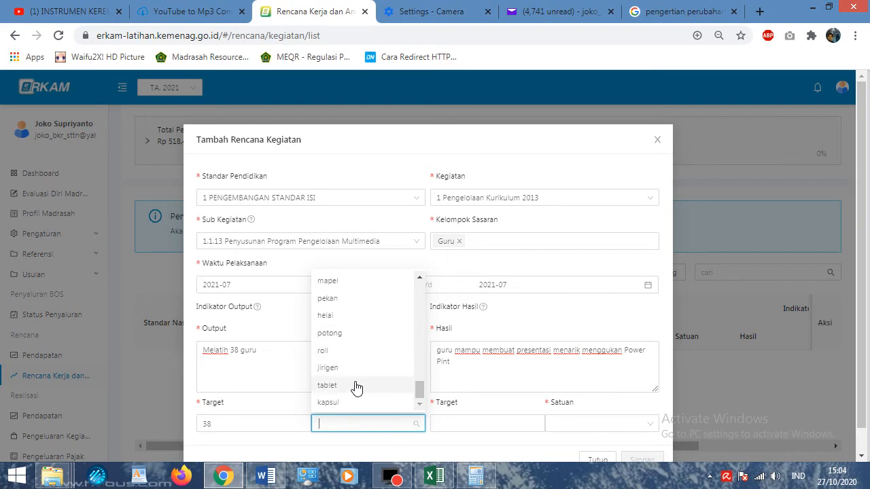
pyautogui.scroll(5, 355, 387)
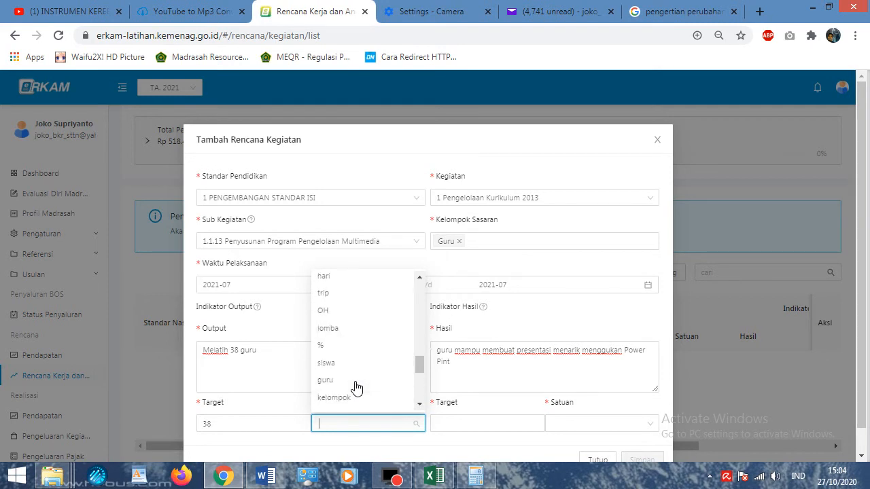
pyautogui.click(357, 310)
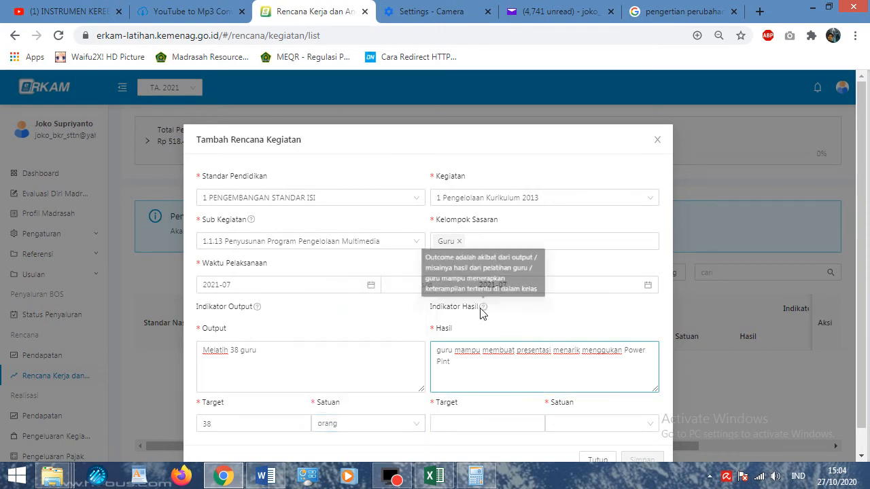
# Step: Set the Hasil indicator's Target to 38 and its Satuan to orang, and save the activity plan
pyautogui.click(489, 420)
pyautogui.click(491, 370)
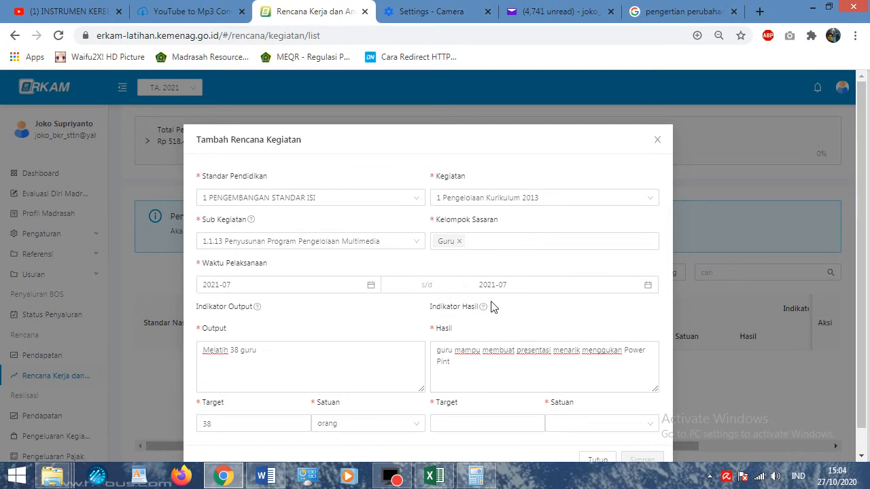
pyautogui.click(490, 426)
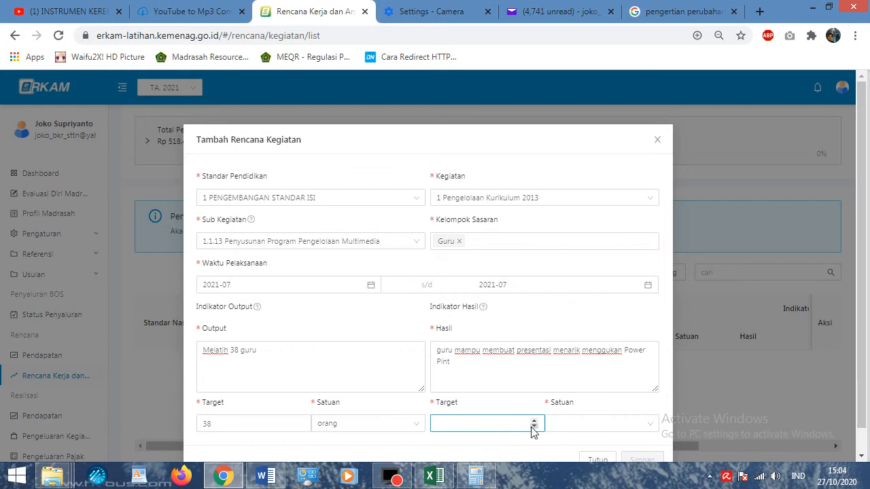
pyautogui.click(509, 424)
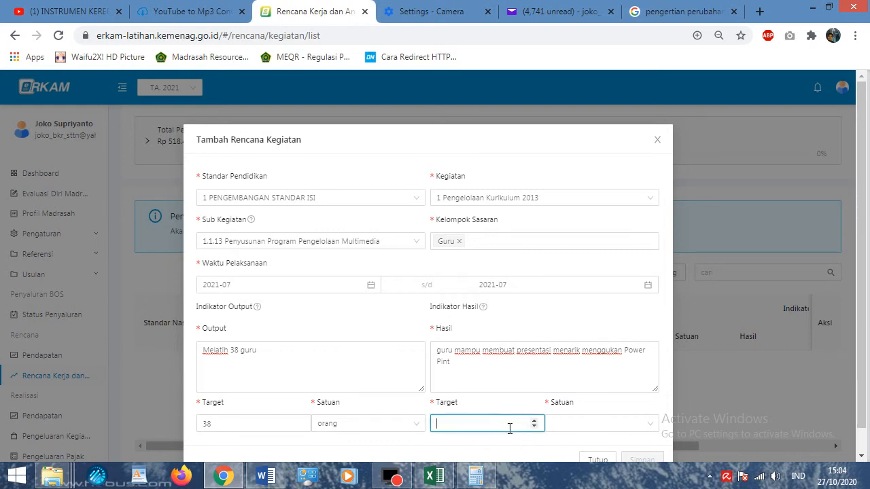
pyautogui.click(643, 426)
pyautogui.write('or')
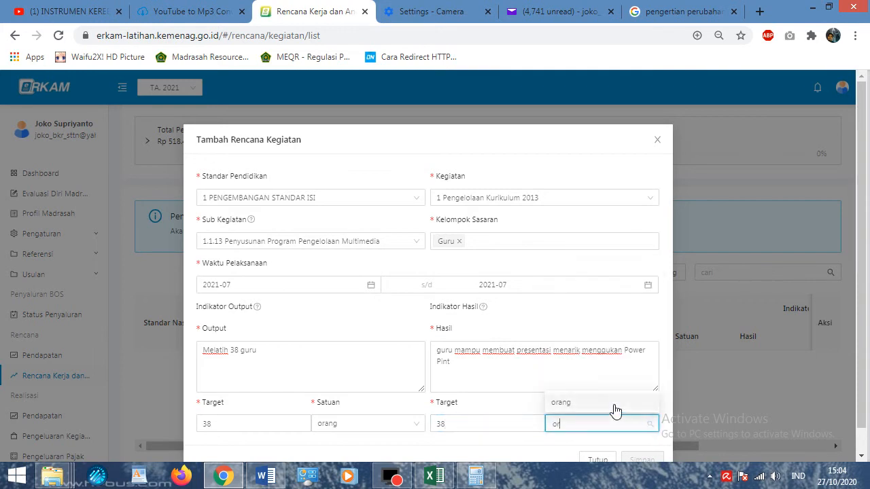
pyautogui.click(615, 408)
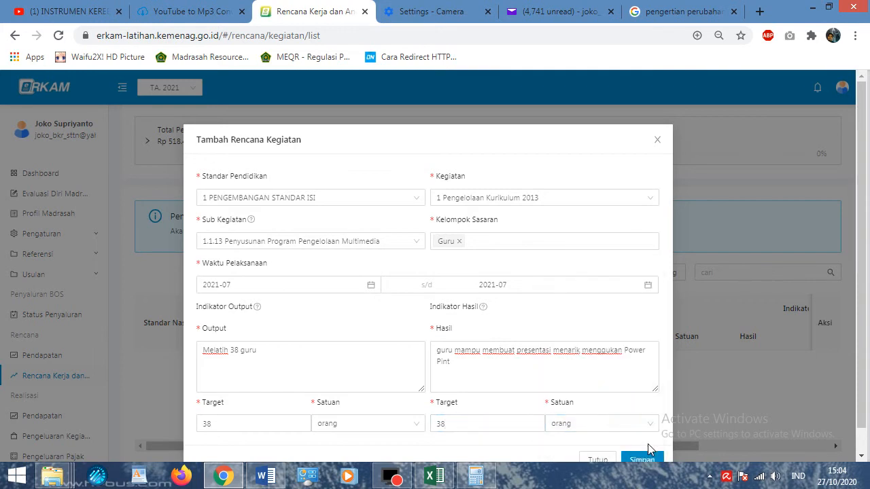
pyautogui.scroll(-1, 672, 428)
pyautogui.click(652, 434)
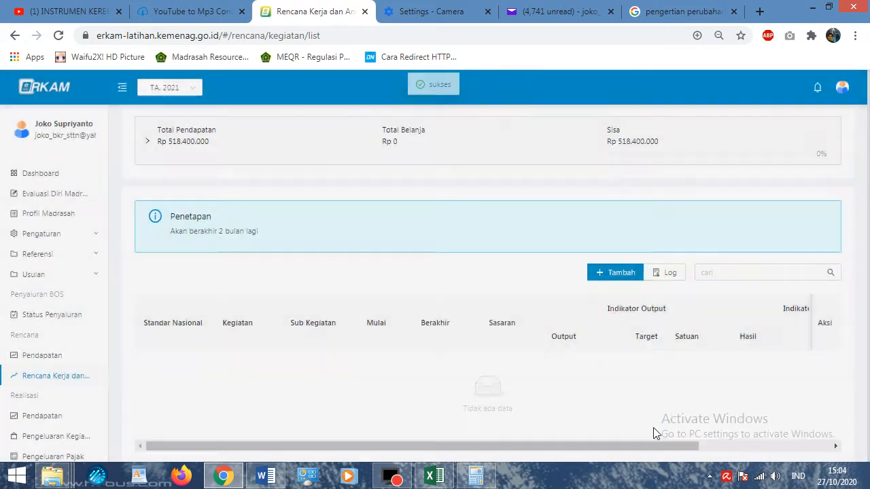
pyautogui.scroll(-2, 477, 328)
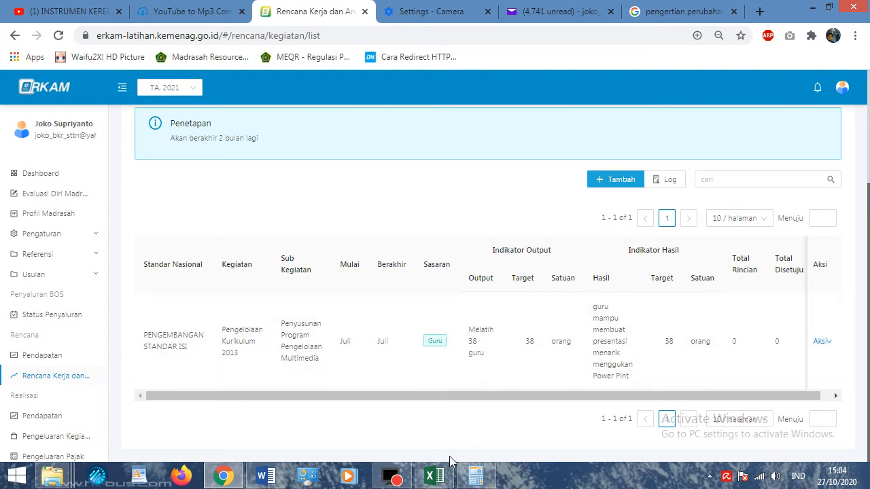
# Step: Switch to the Excel workbook and locate the budget section PENCAPAIAN STANDAR SARANA DAN PRASARANA
pyautogui.click(436, 476)
pyautogui.scroll(-20, 335, 334)
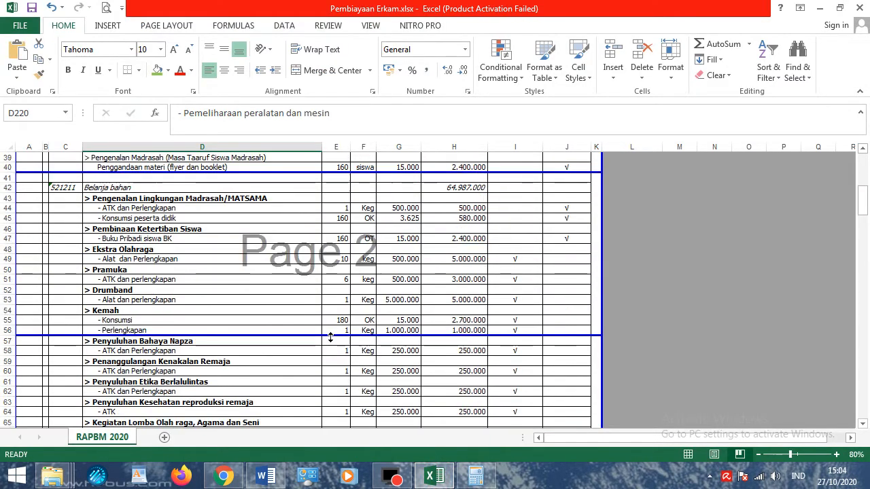
pyautogui.scroll(-20, 336, 333)
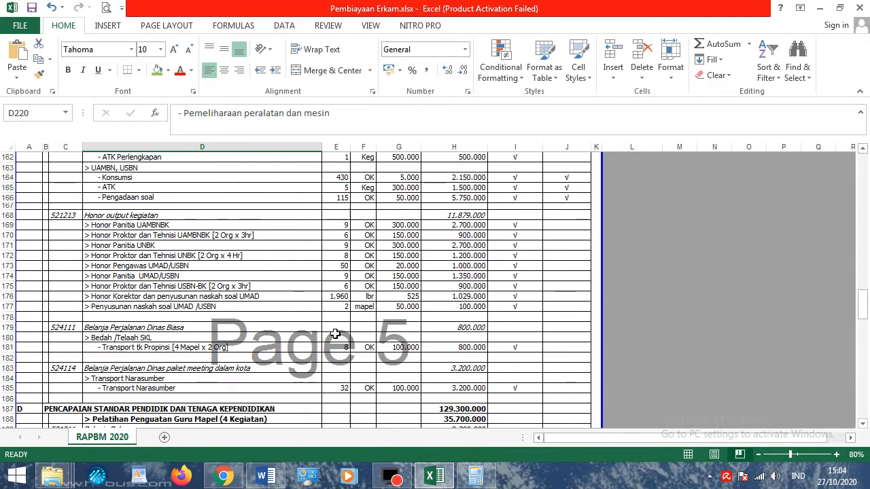
pyautogui.scroll(8, 335, 334)
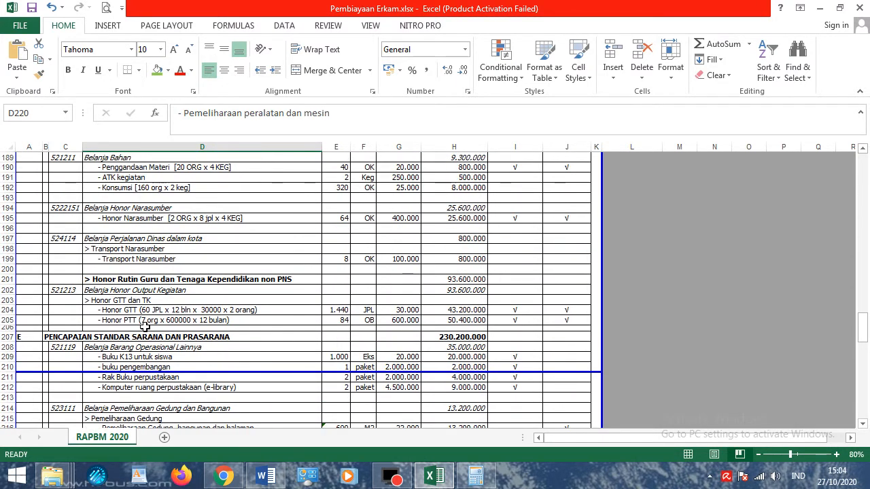
pyautogui.click(145, 346)
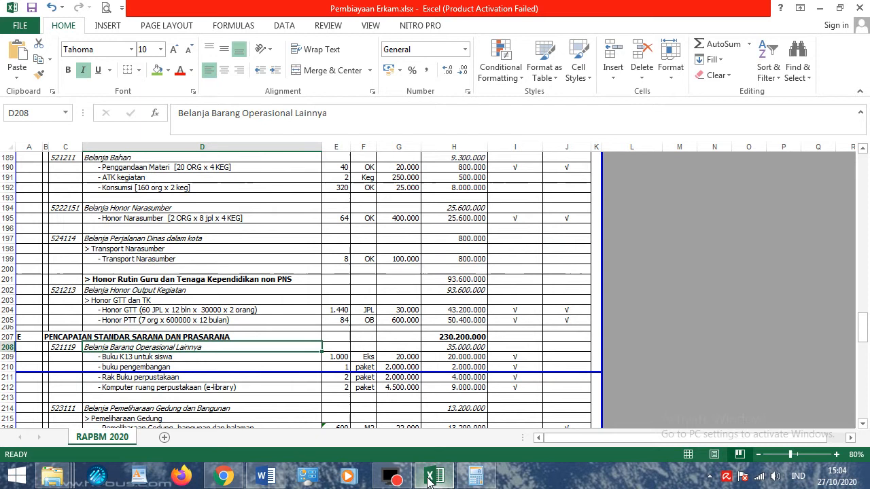
# Step: Return to e-RKAM and start a new activity plan with Standar Pendidikan set to 5 PENGEMBANGAN STANDAR SARANA DAN PRASARANA
pyautogui.click(223, 476)
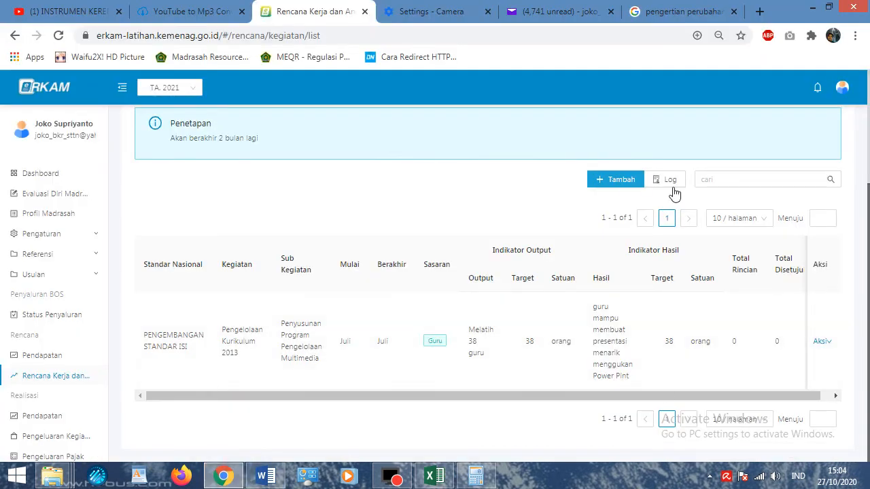
pyautogui.click(625, 182)
pyautogui.click(305, 196)
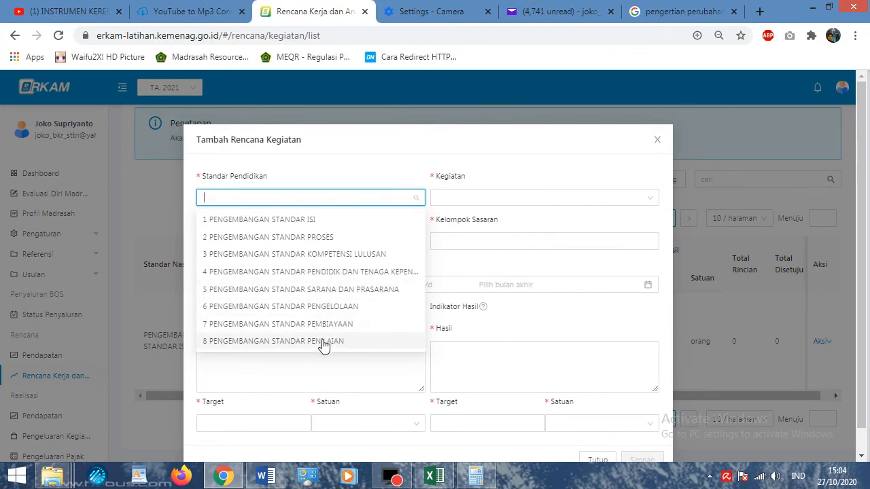
pyautogui.click(324, 290)
# Step: Set Kegiatan to 16 Sarana dan Prasarana Baru and Sub Kegiatan to 5.16.9 Penambahan fasilitas elektronik untuk ketatausahaan
pyautogui.click(468, 195)
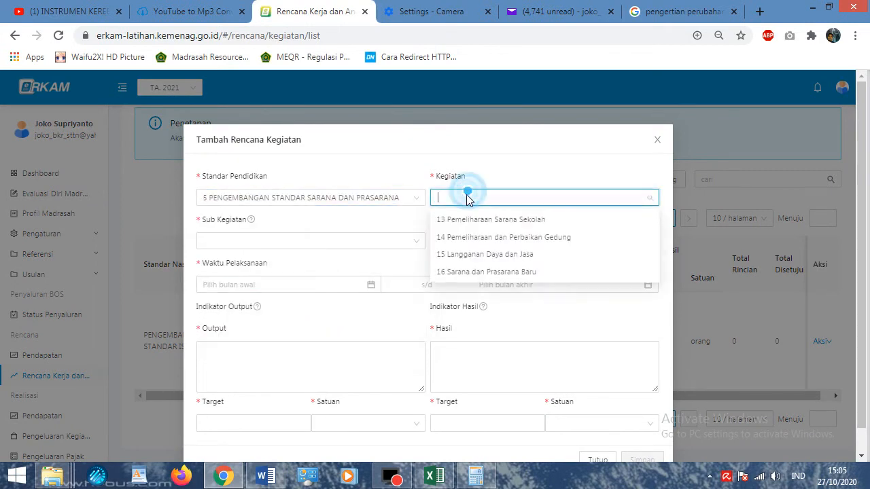
pyautogui.click(479, 272)
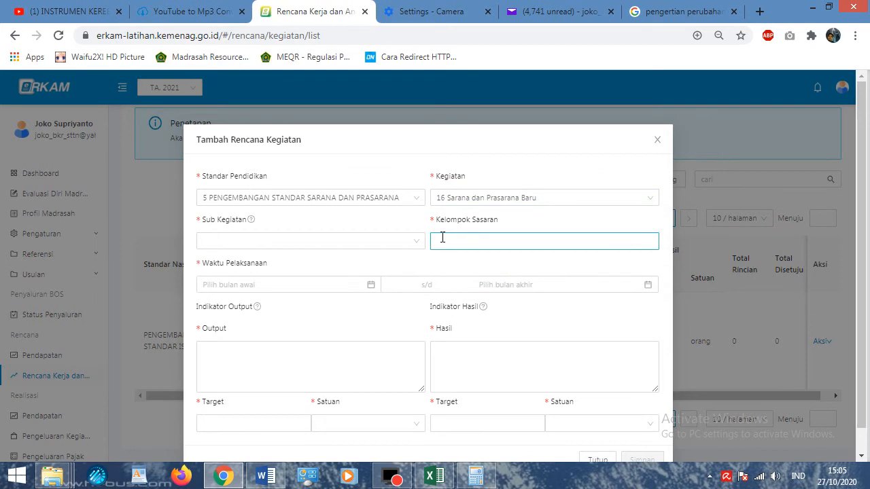
pyautogui.click(405, 243)
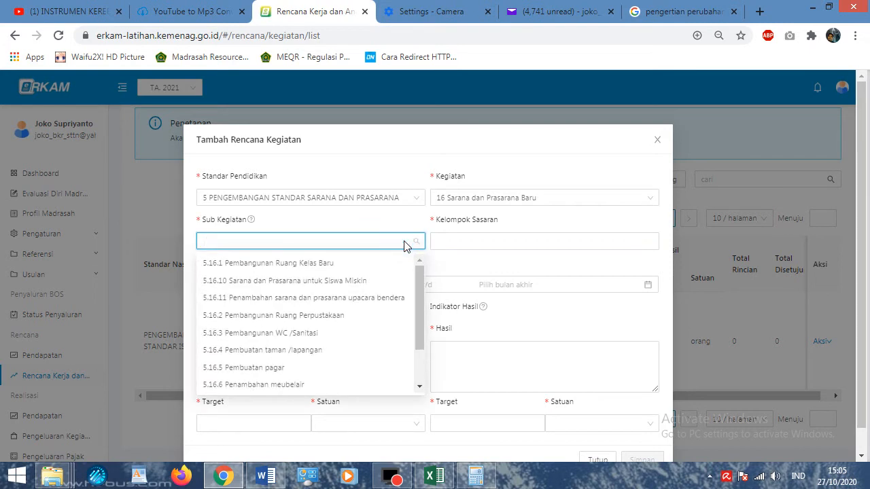
pyautogui.moveTo(419, 272); pyautogui.dragTo(418, 314)
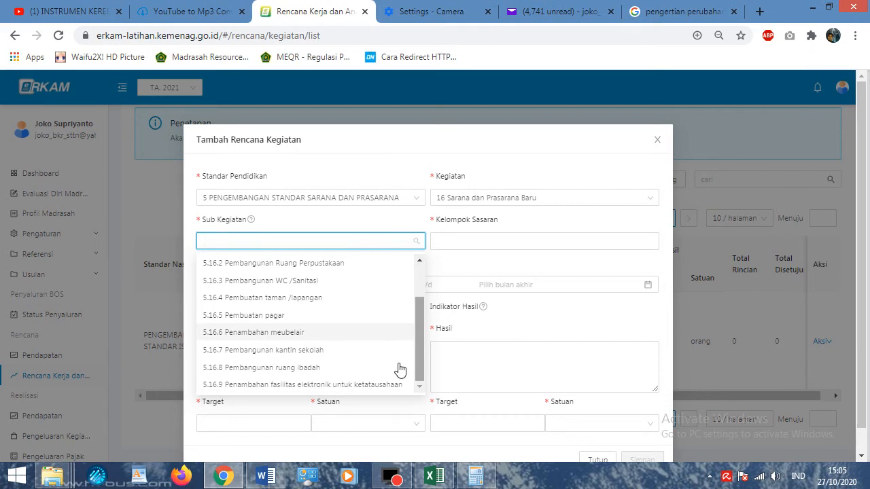
pyautogui.click(370, 387)
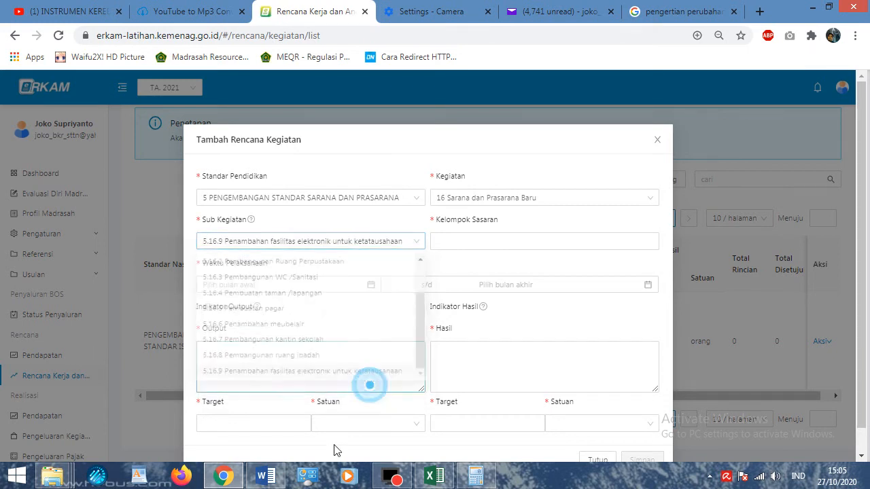
# Step: Check the highlighted procurement item in the Excel workbook and compare it with the Sub Kegiatan options in the e-RKAM form
pyautogui.click(233, 481)
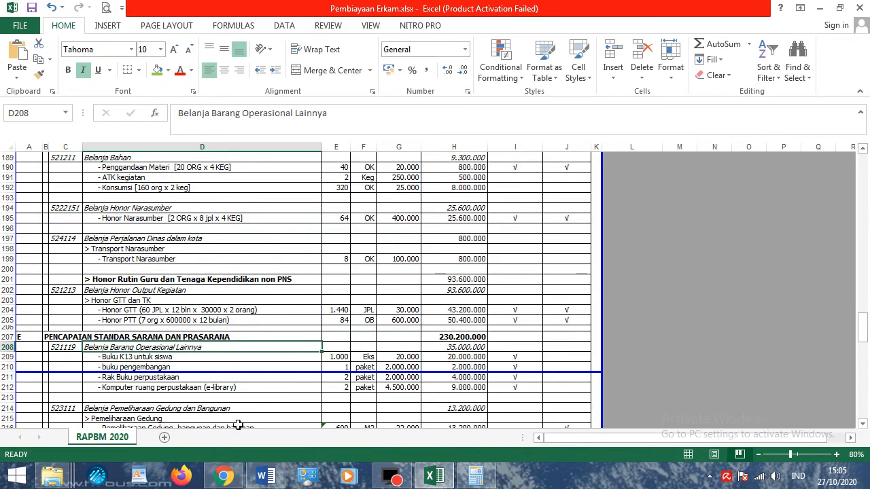
pyautogui.scroll(-4, 235, 409)
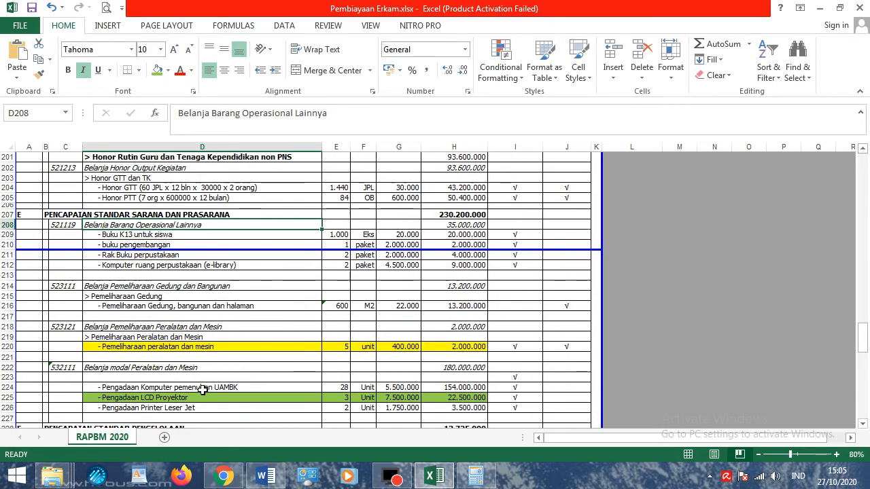
pyautogui.click(230, 479)
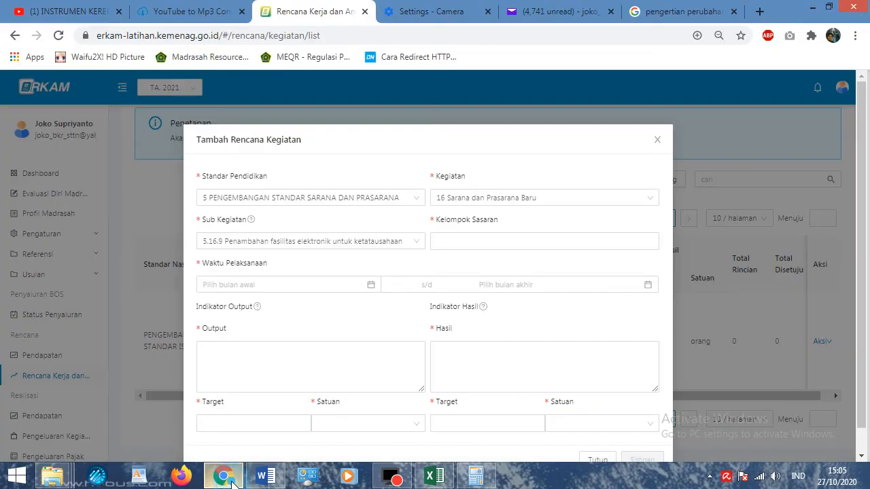
pyautogui.click(376, 243)
pyautogui.moveTo(419, 310); pyautogui.dragTo(423, 273)
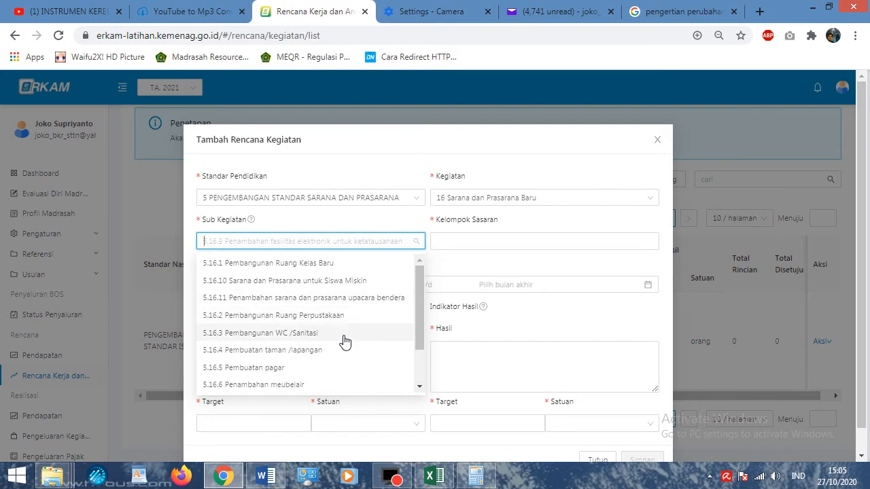
pyautogui.scroll(-1, 345, 341)
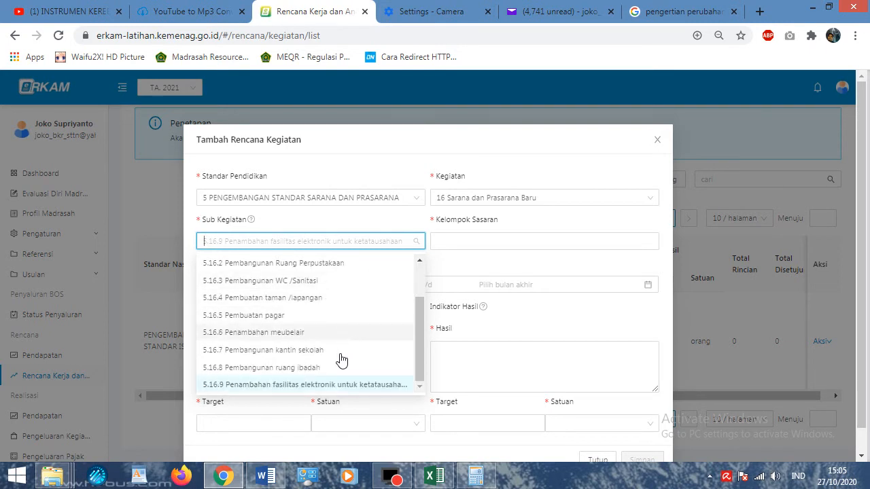
# Step: Set Kegiatan to 13 Pemeliharaan Sarana Sekolah and Sub Kegiatan to 5.13.4 Pembelian /Perawatan Alat Multi Media Pembelajaran
pyautogui.click(518, 199)
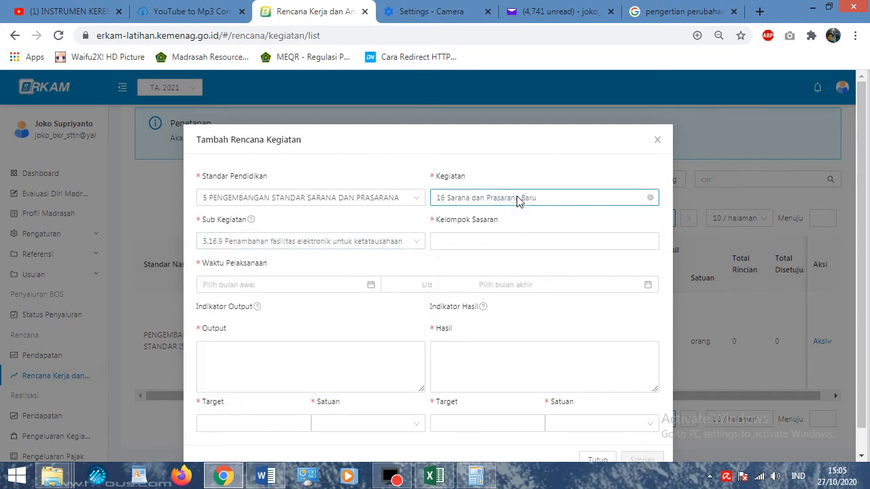
pyautogui.click(517, 199)
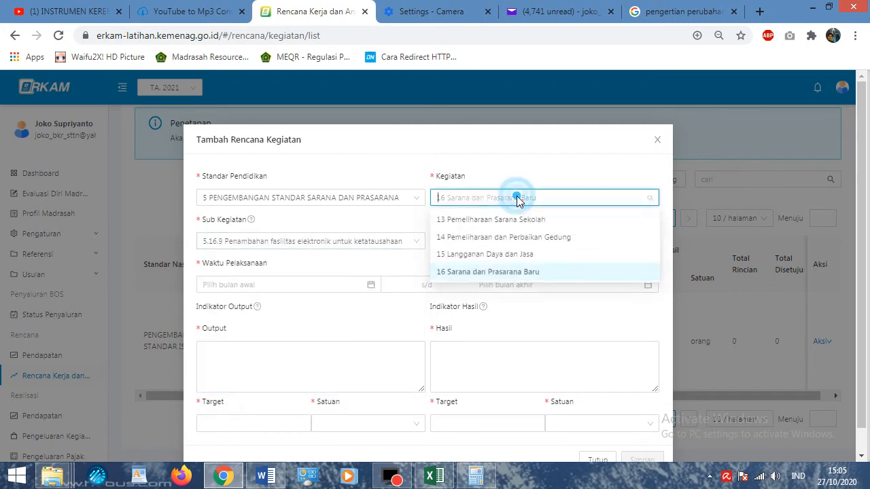
pyautogui.click(491, 220)
pyautogui.click(409, 244)
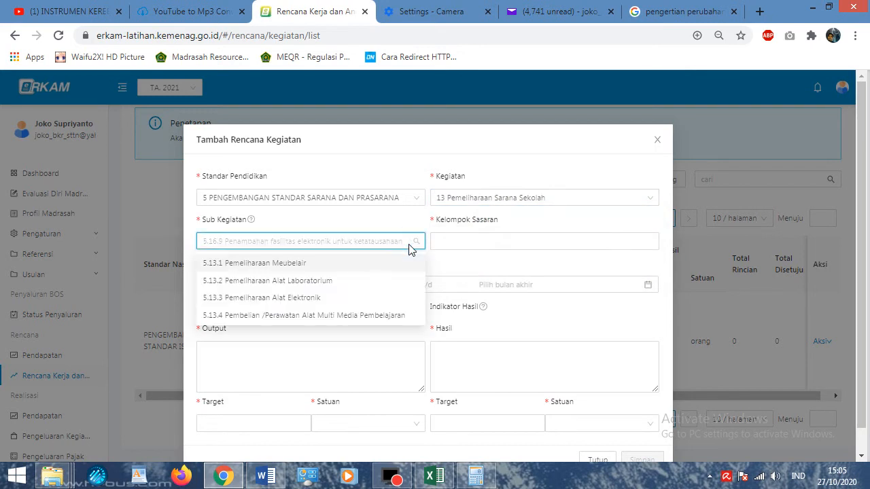
pyautogui.click(362, 262)
pyautogui.click(483, 241)
pyautogui.click(382, 241)
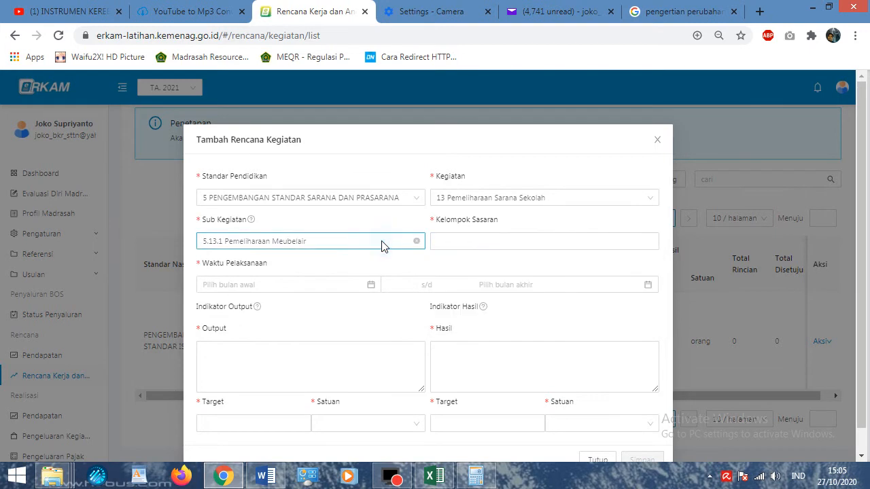
pyautogui.click(346, 281)
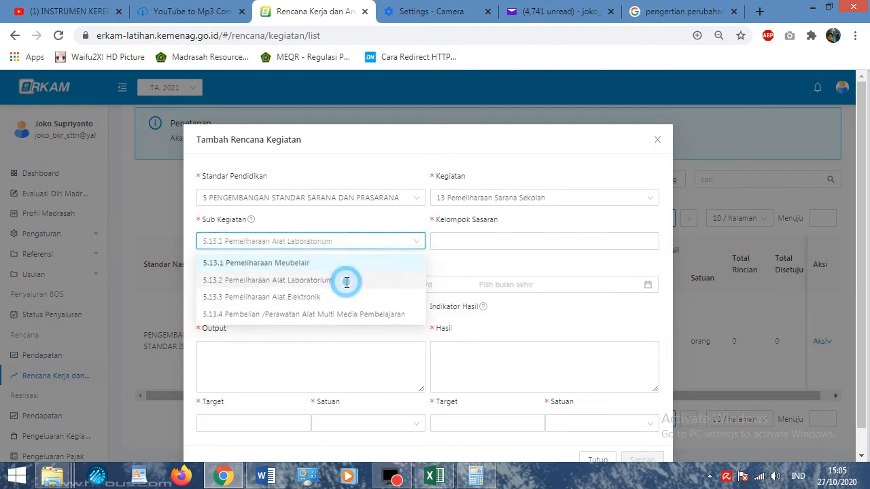
pyautogui.click(360, 244)
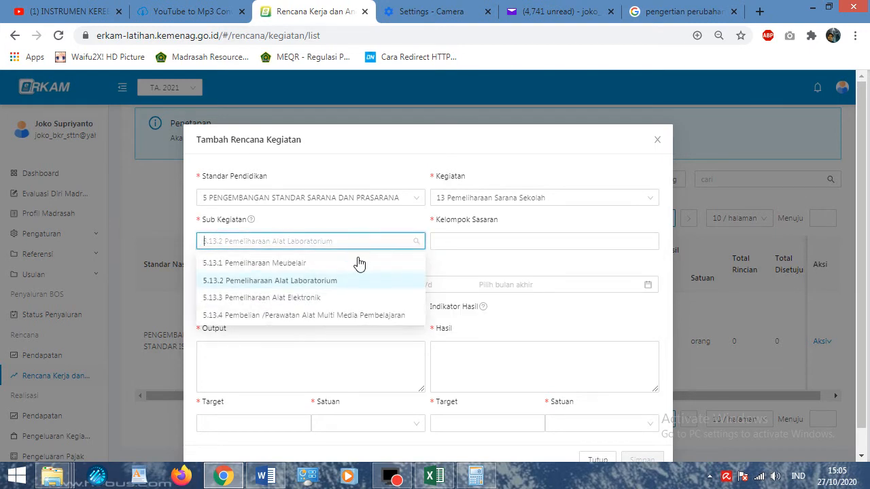
pyautogui.click(354, 315)
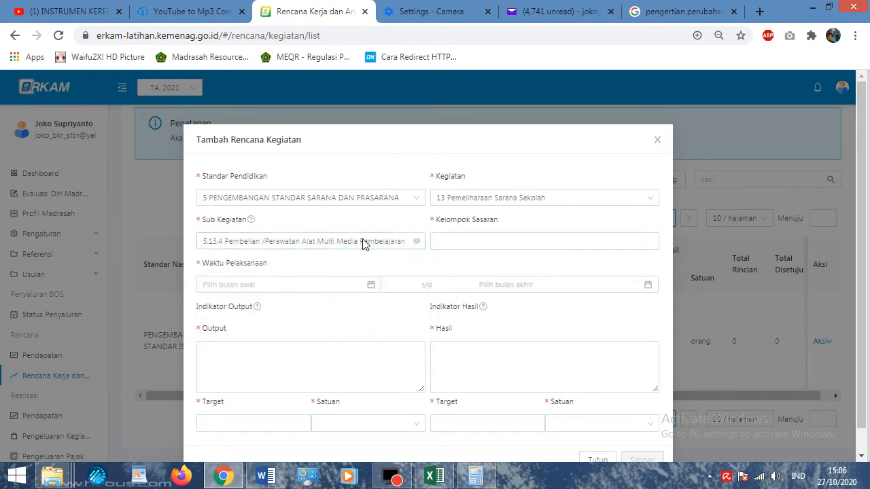
pyautogui.click(449, 201)
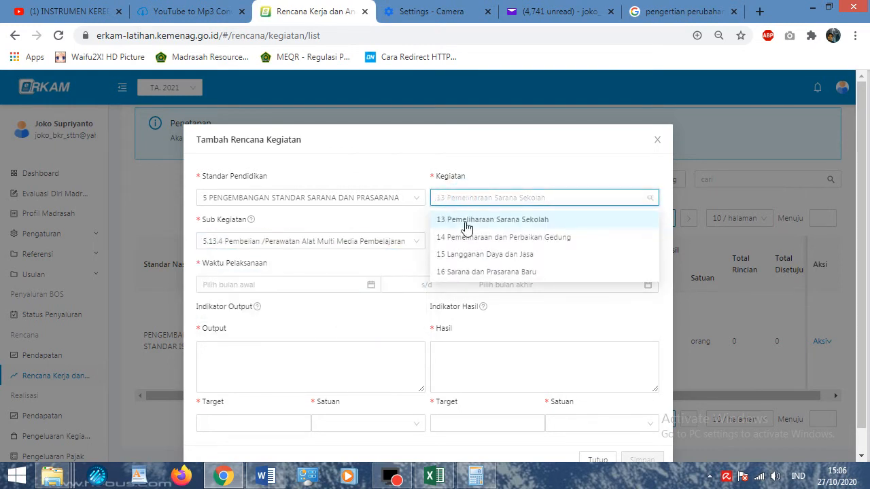
pyautogui.click(507, 221)
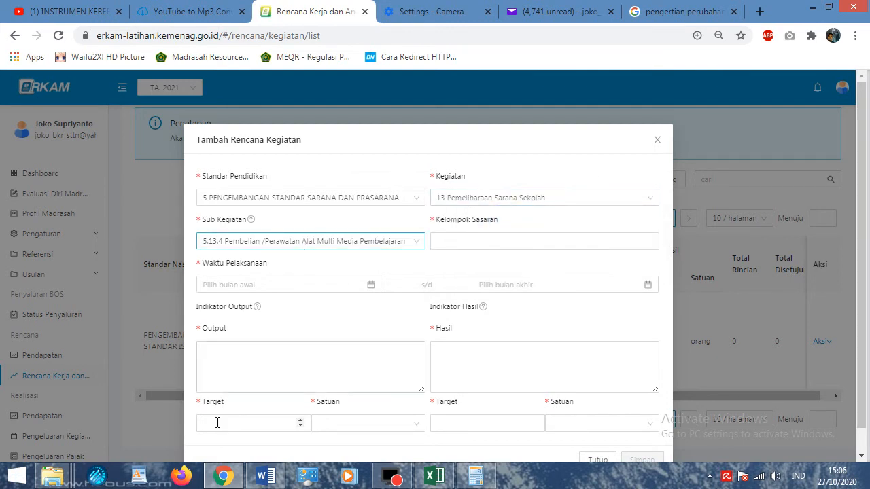
# Step: Recheck the Pengadaan LCD Proyektor row in the Excel workbook and set Waktu Pelaksanaan from 2021-07 to 2021-07 in the e-RKAM form
pyautogui.hotkey('alt', 'Tab')
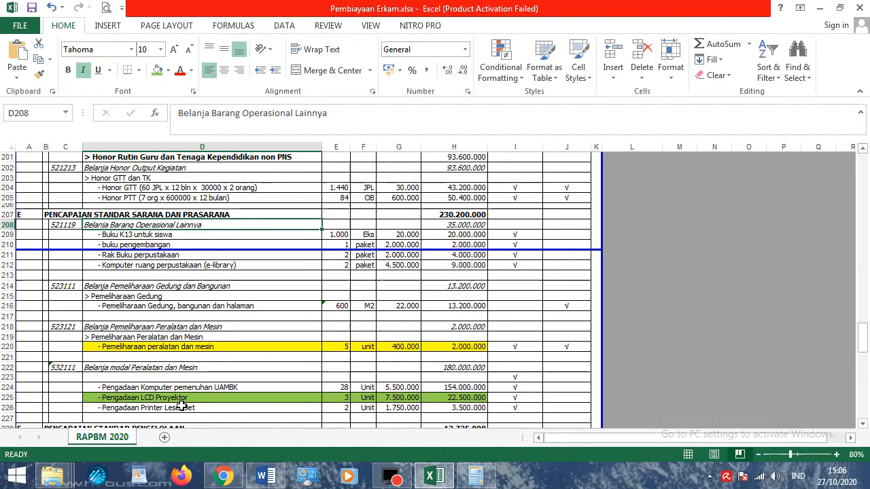
pyautogui.click(223, 476)
pyautogui.click(311, 285)
pyautogui.click(227, 409)
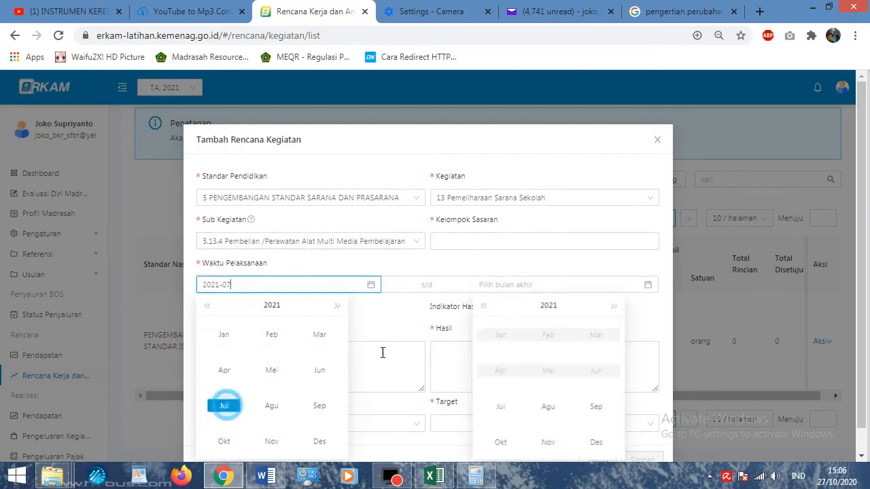
pyautogui.click(503, 405)
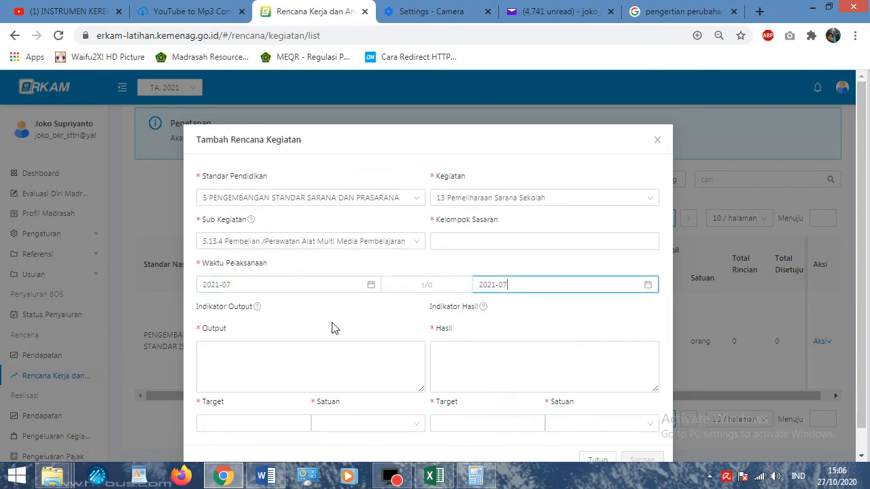
# Step: Check the Pengadaan LCD Proyektor row in the Excel workbook and enter "membeli 3 ubut lcd" as the Output in the e-RKAM form
pyautogui.click(227, 308)
pyautogui.moveTo(259, 310)
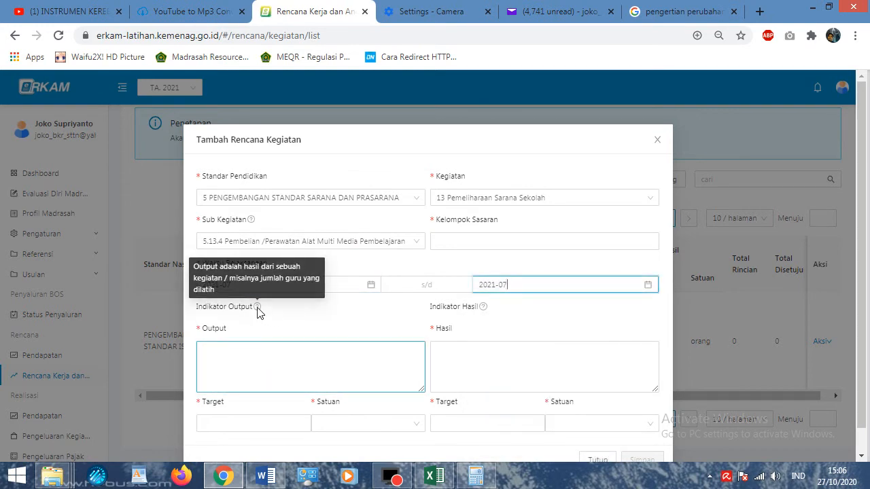
pyautogui.click(223, 475)
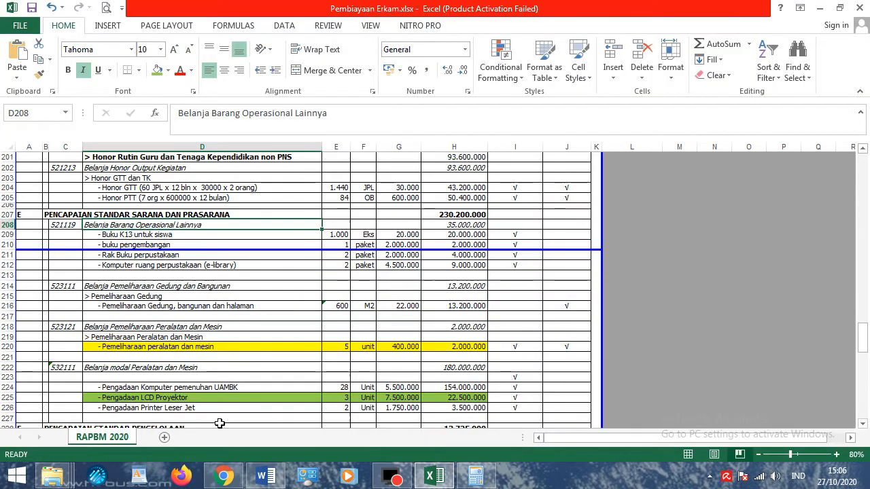
pyautogui.click(223, 475)
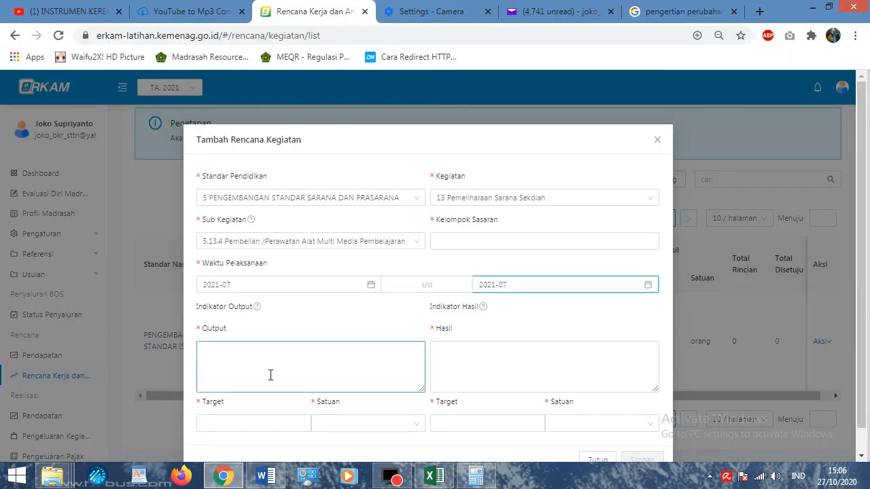
pyautogui.click(250, 358)
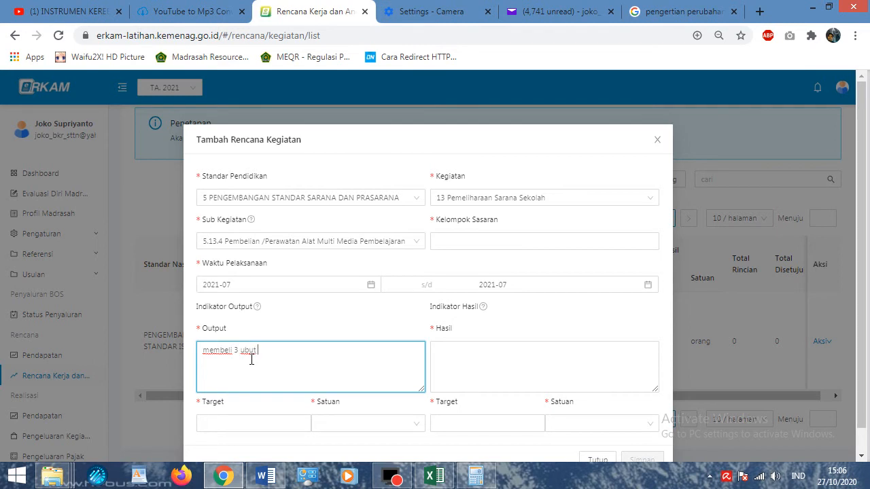
pyautogui.write('membeli 3 ubut lcd')
# Step: Read the Indikator Hasil hint and enter "Menimgkatkan kreatifitas guru dalam mengajar" as the Hasil
pyautogui.click(442, 328)
pyautogui.moveTo(483, 307)
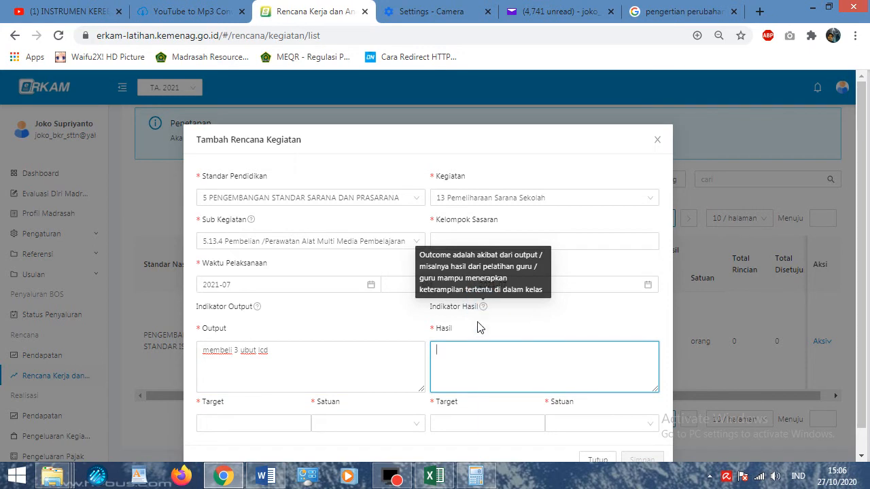
pyautogui.click(468, 354)
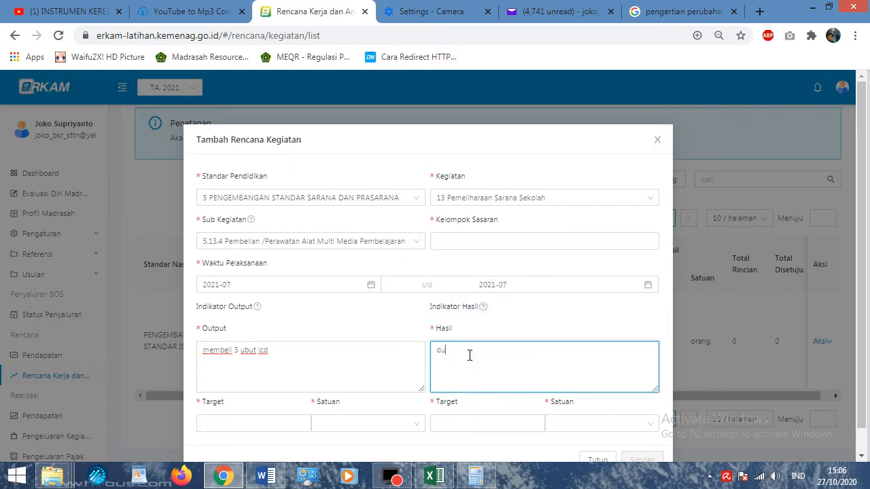
pyautogui.press('BackSpace')
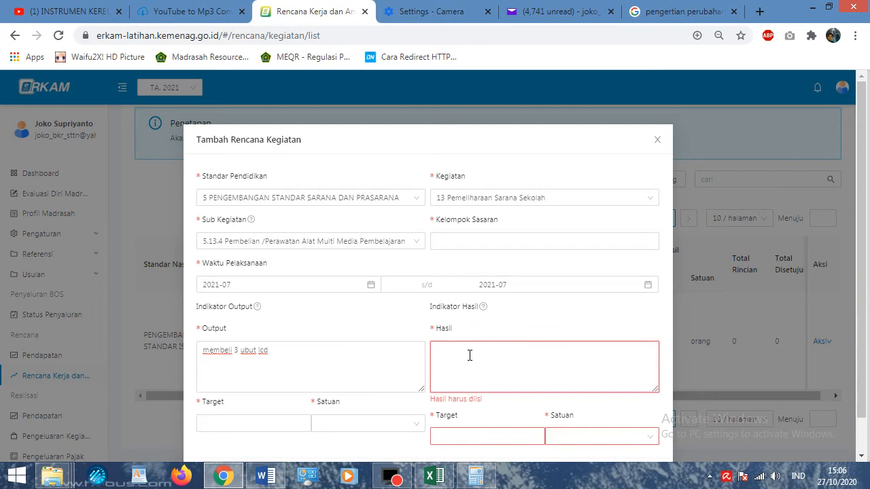
pyautogui.write('Menim')
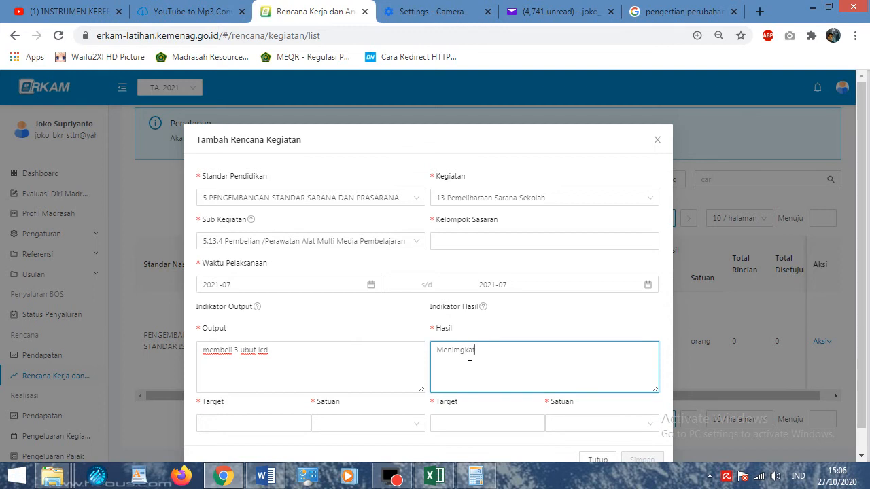
pyautogui.write('gkatkan kreatifitas guru dalam me')
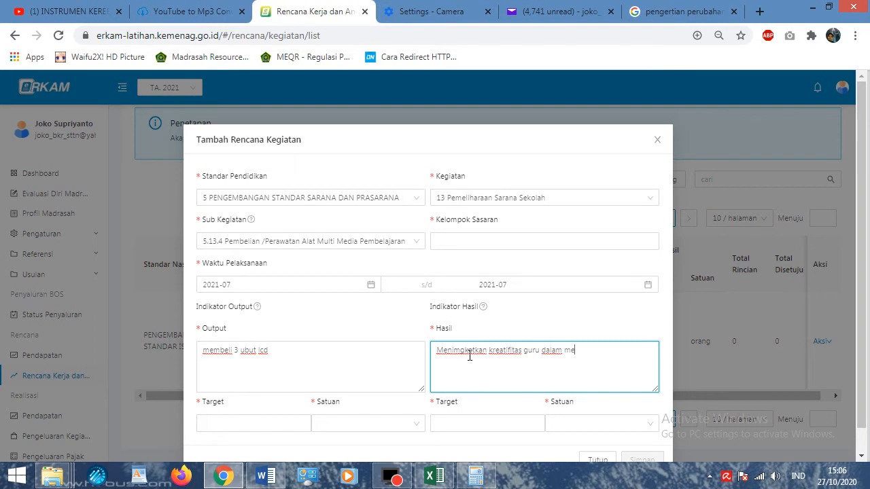
pyautogui.write('ngajar')
pyautogui.click(377, 342)
# Step: Set the Output indicator's Target to 3 and its Satuan to unit
pyautogui.scroll(-1, 371, 337)
pyautogui.click(253, 398)
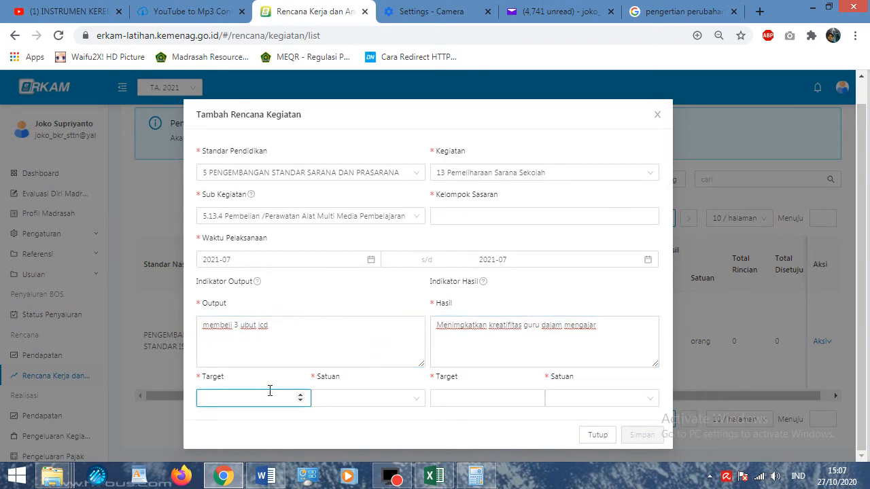
pyautogui.write('3')
pyautogui.click(382, 400)
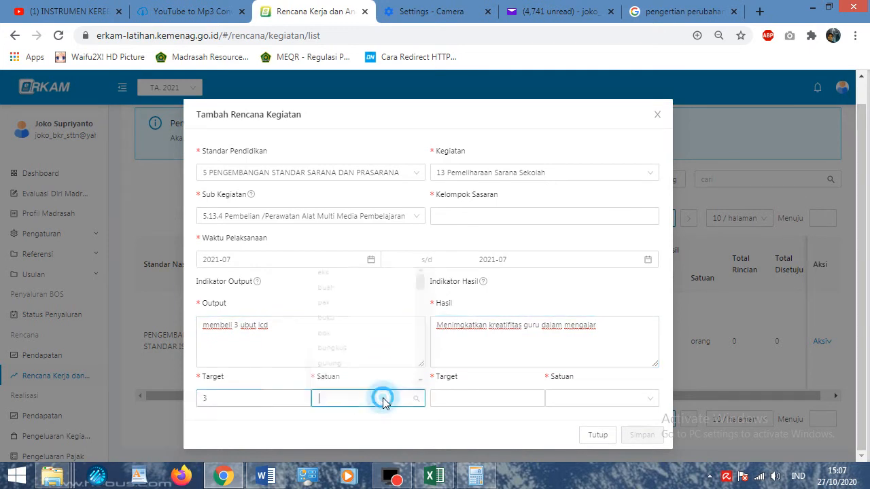
pyautogui.write('u')
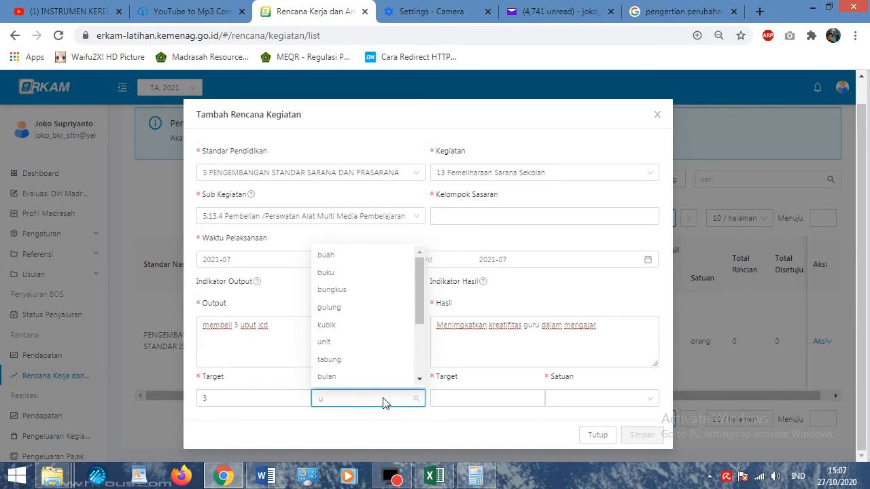
pyautogui.write('ni')
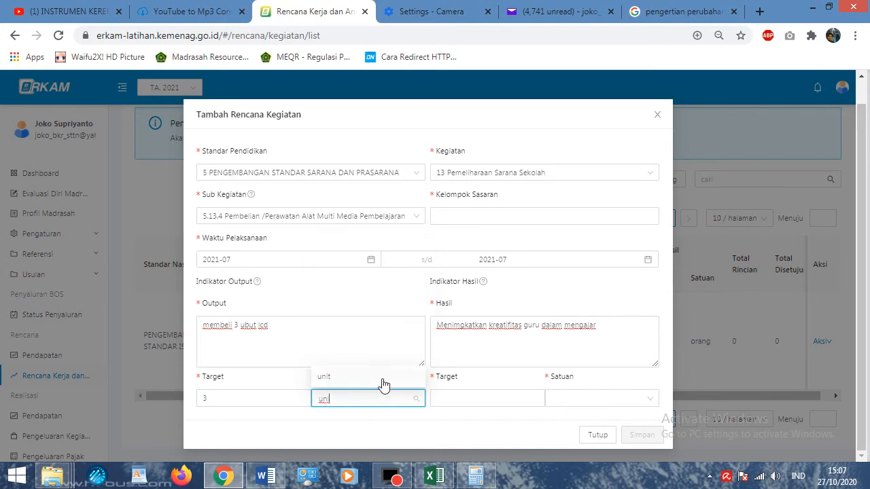
pyautogui.click(381, 376)
# Step: Set the Hasil indicator's Target to 3 and its Satuan to unit
pyautogui.click(467, 398)
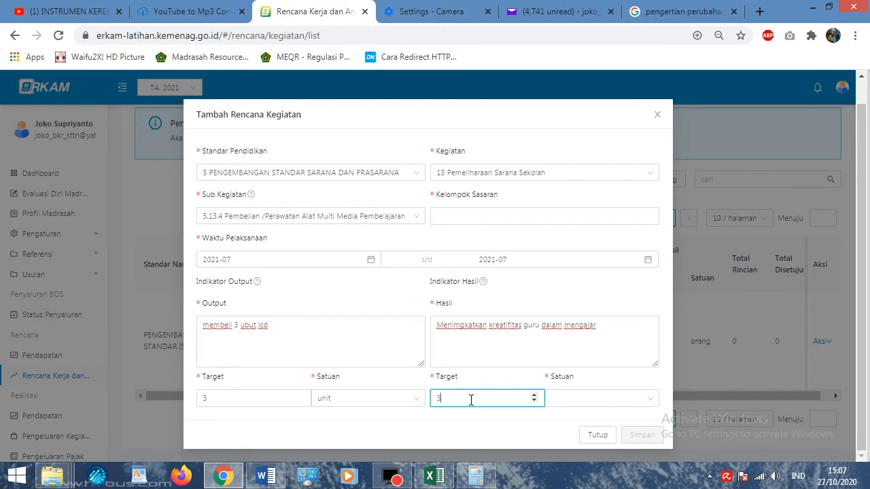
pyautogui.write('3')
pyautogui.click(599, 404)
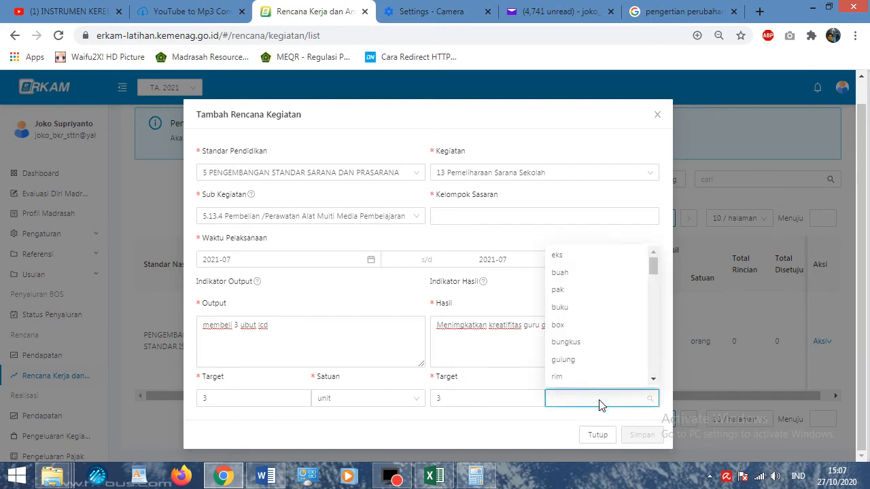
pyautogui.write('unit')
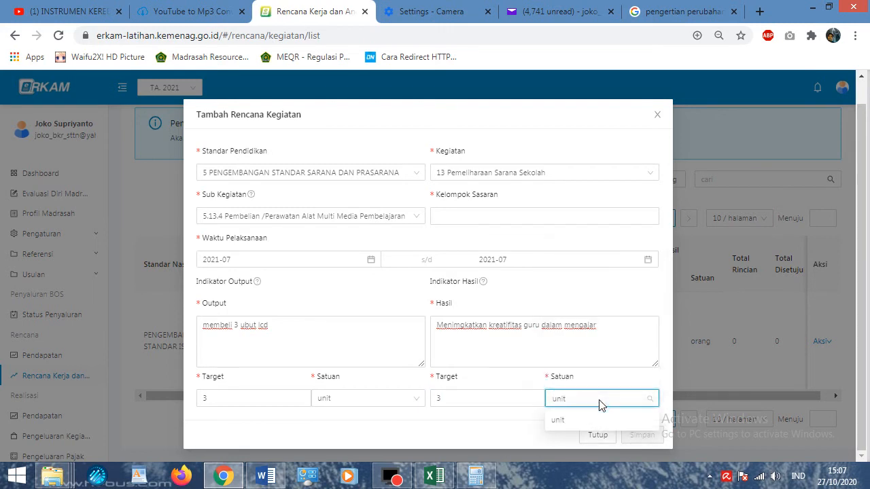
pyautogui.click(574, 420)
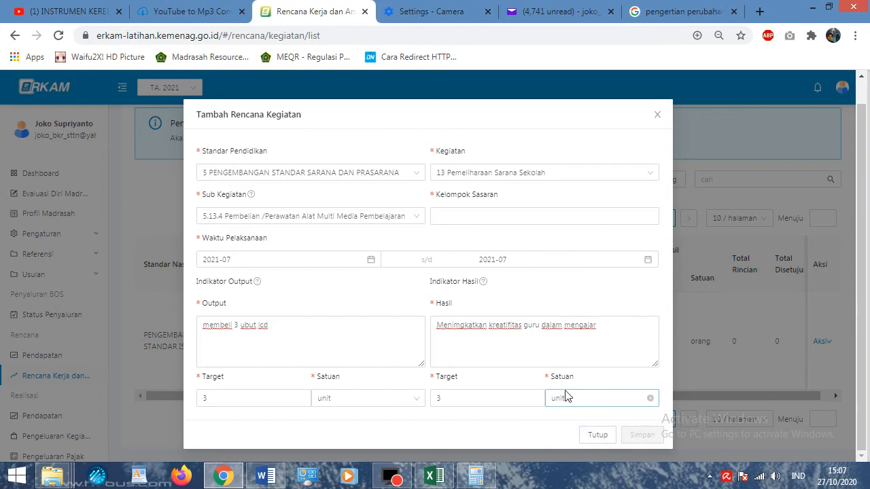
# Step: Set Kelompok Sasaran to Siswa and Guru and save the activity plan
pyautogui.click(561, 328)
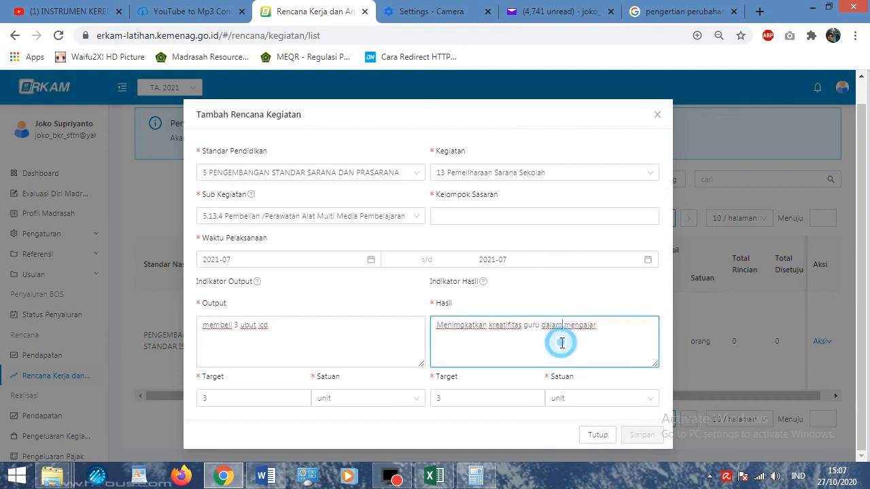
pyautogui.click(457, 214)
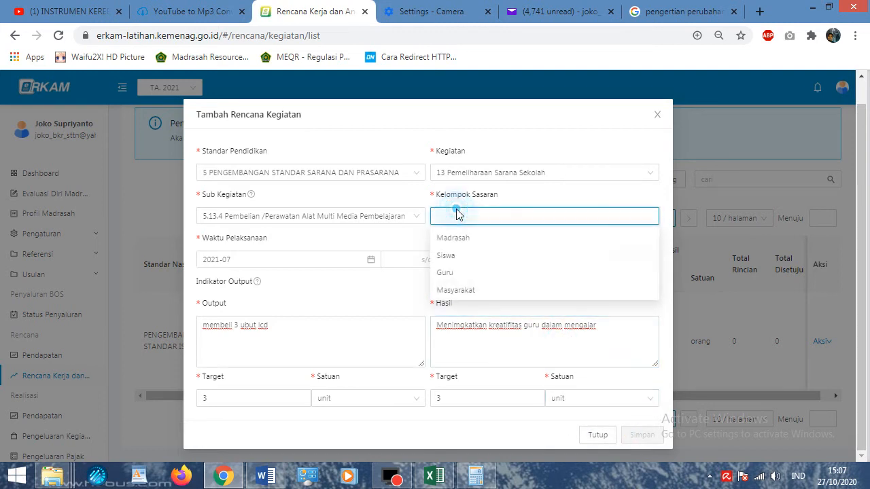
pyautogui.click(458, 253)
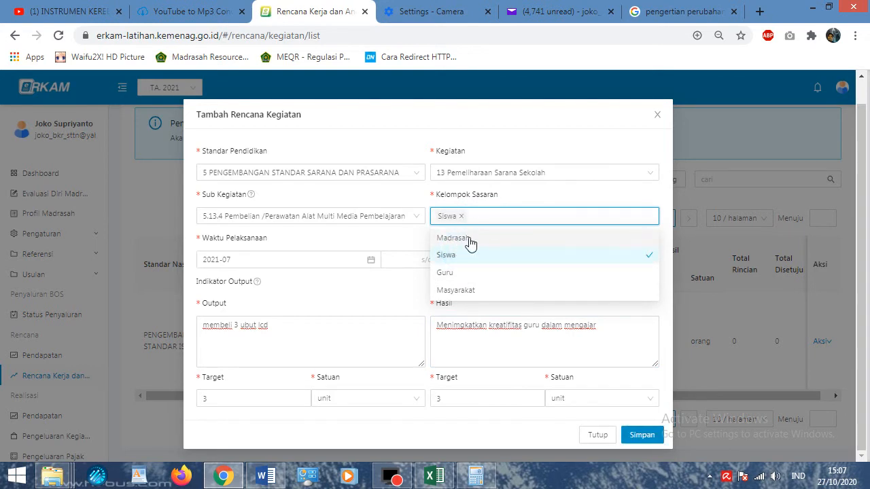
pyautogui.click(455, 272)
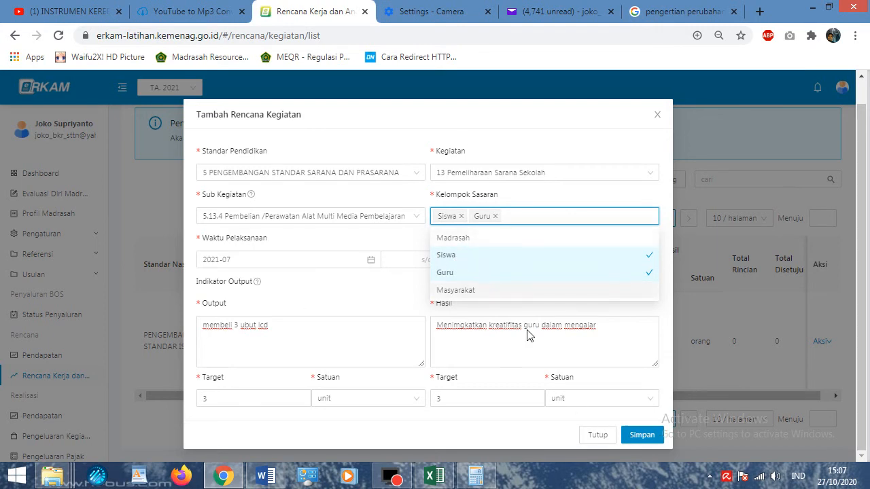
pyautogui.click(649, 437)
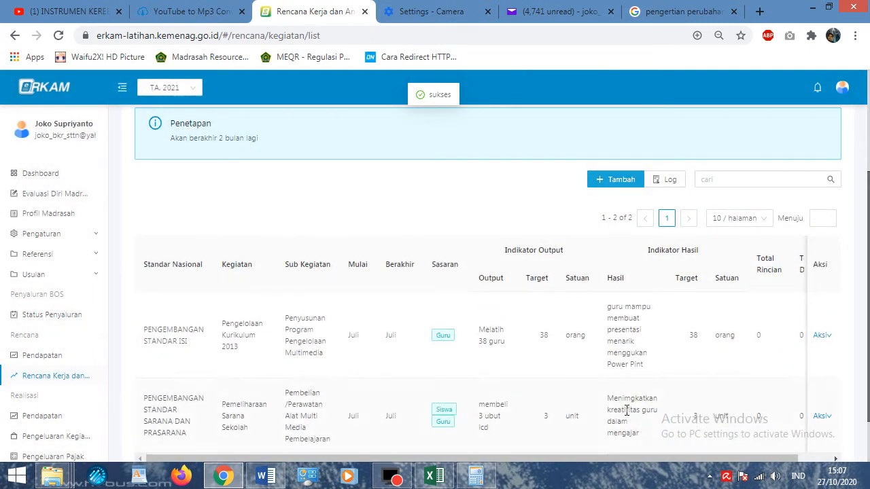
# Step: View the Realisasi Pendapatan page briefly, return to the Rencana Kerja list and review the entered activity plans
pyautogui.scroll(-1, 517, 374)
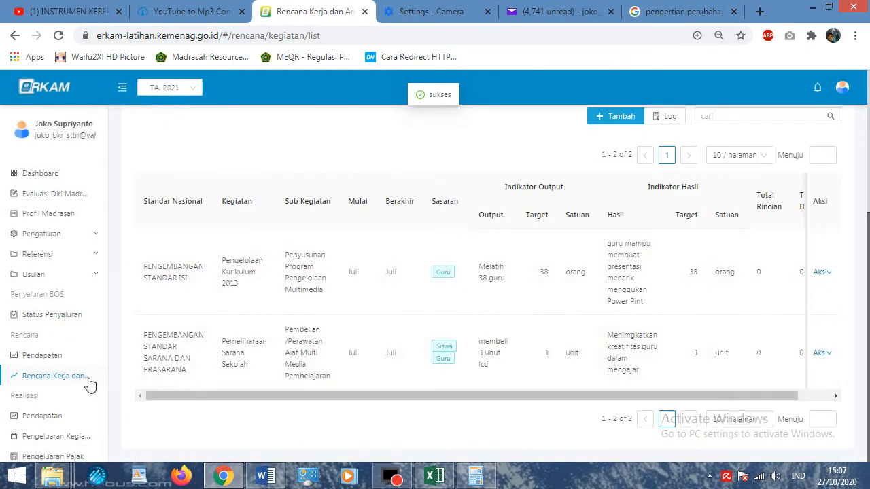
pyautogui.scroll(-2, 85, 385)
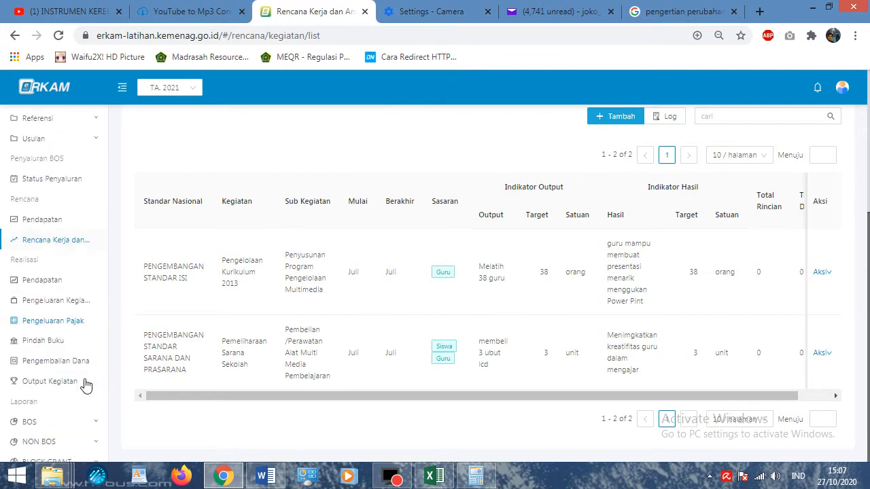
pyautogui.click(52, 286)
pyautogui.click(48, 242)
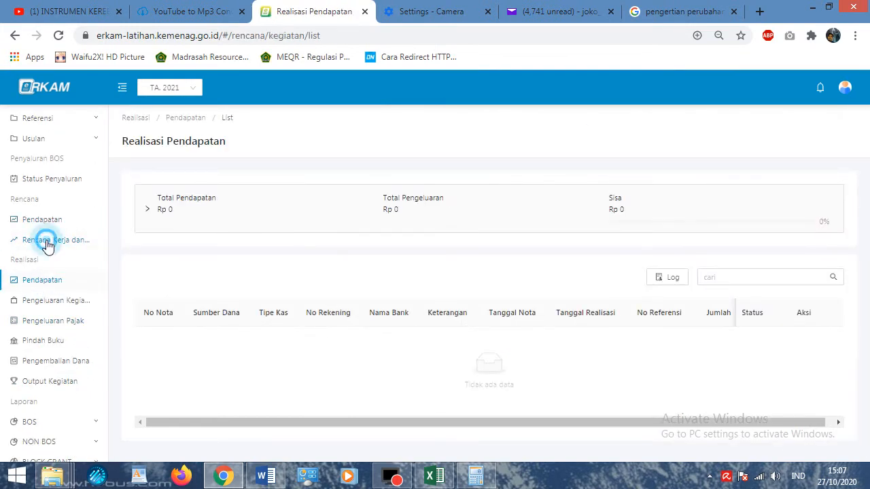
pyautogui.scroll(-3, 530, 298)
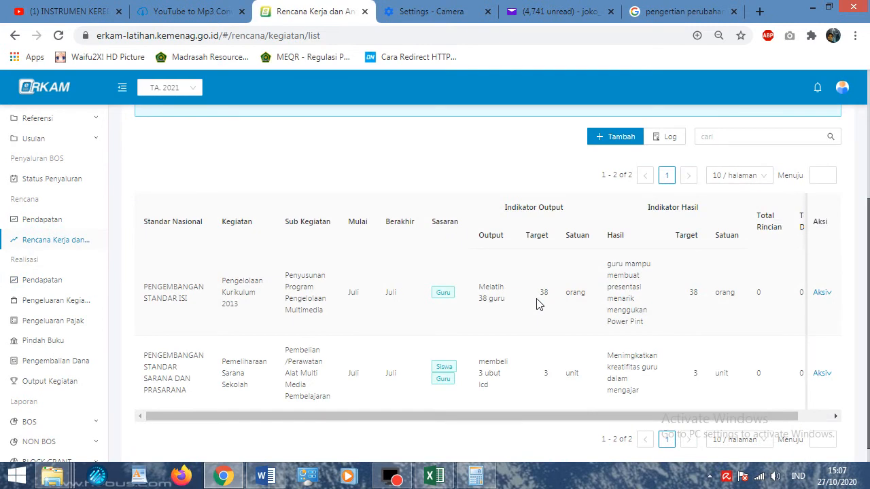
# Step: Compare the RAPBM 2020 budget sheet in Excel with the numbered EDM problem list in the Word document and return to e-RKAM
pyautogui.click(429, 479)
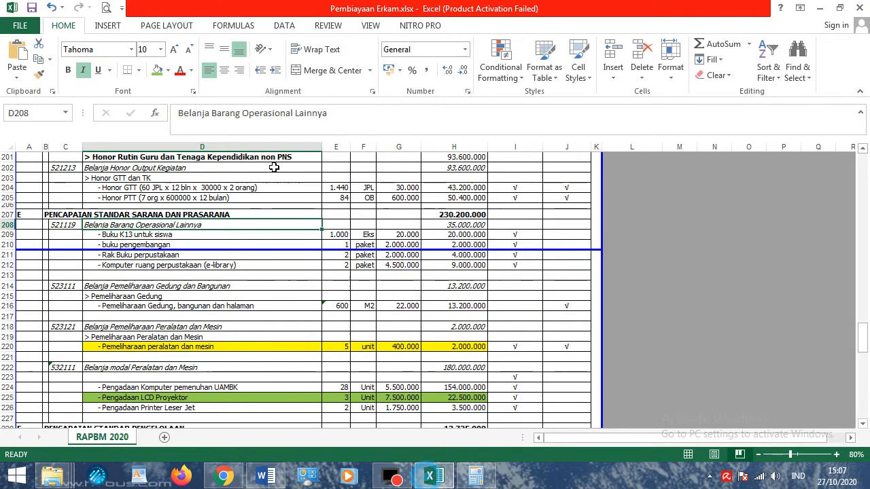
pyautogui.click(264, 477)
pyautogui.moveTo(130, 144); pyautogui.dragTo(155, 408)
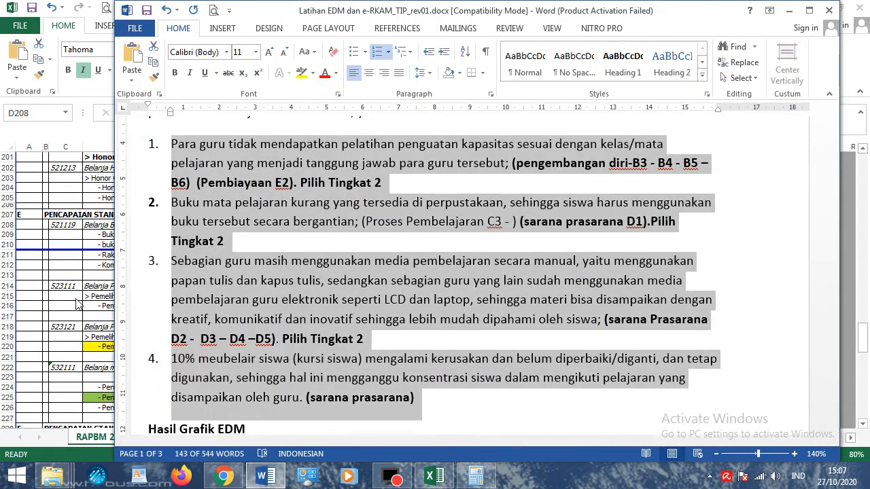
pyautogui.hotkey('alt', 'Tab')
pyautogui.moveTo(29, 187); pyautogui.dragTo(342, 395)
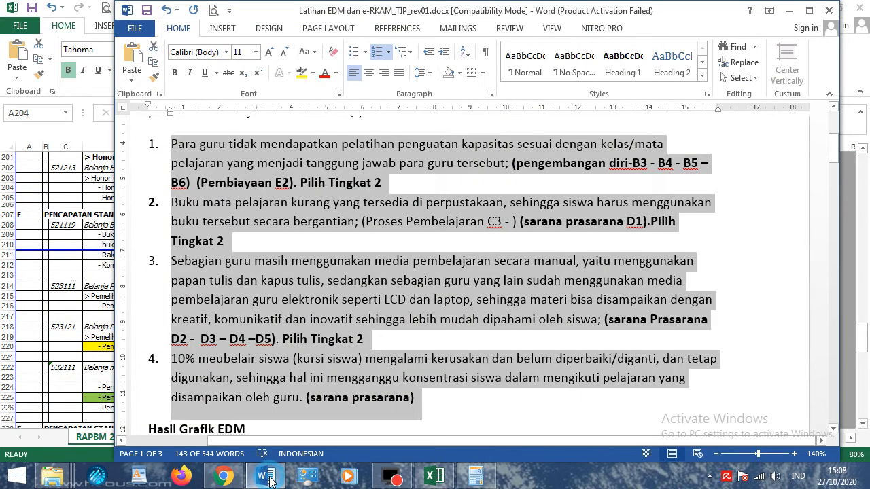
pyautogui.click(270, 478)
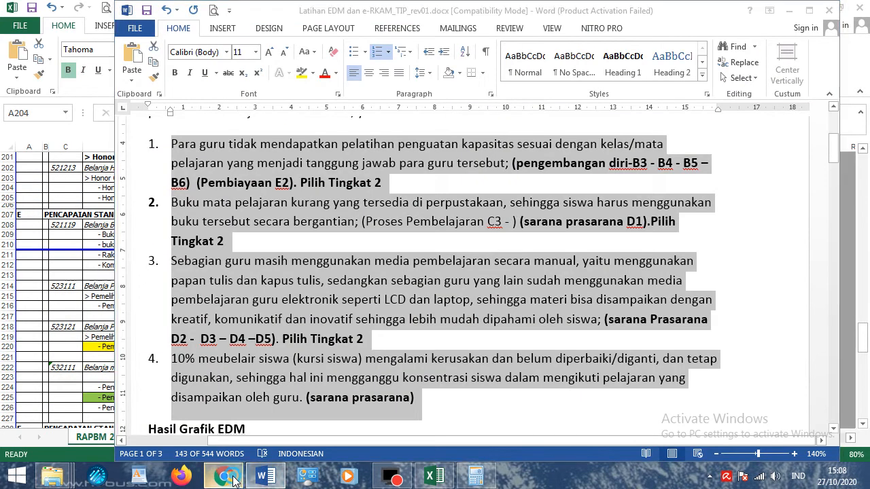
pyautogui.click(225, 478)
pyautogui.click(267, 479)
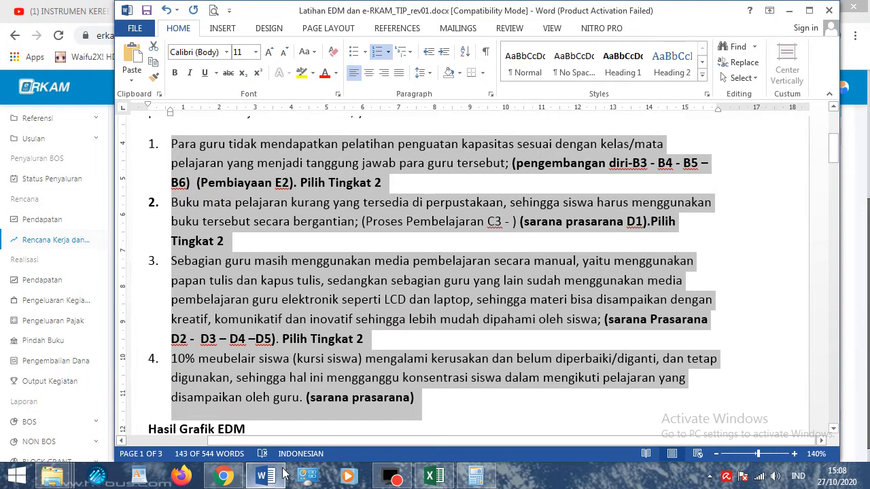
pyautogui.click(284, 473)
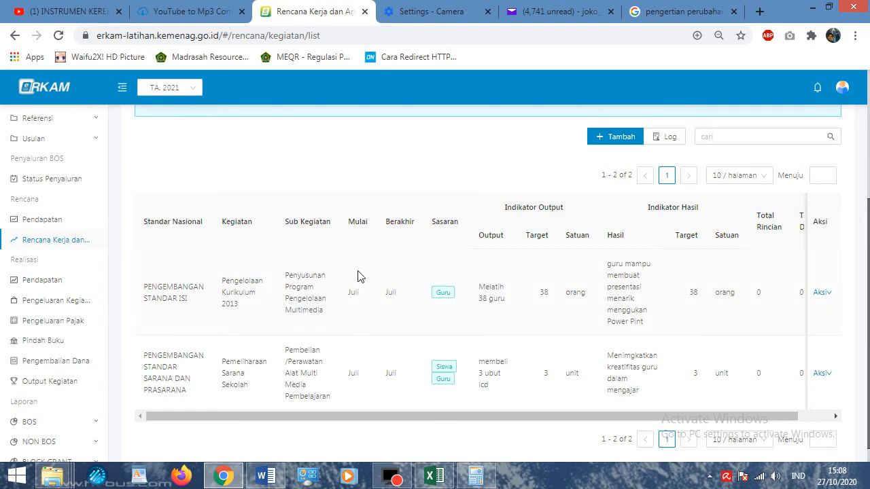
# Step: Switch the account's role to Bendahara Madrasah at MIN MIN 2 BANTUL
pyautogui.click(842, 89)
pyautogui.moveTo(840, 88)
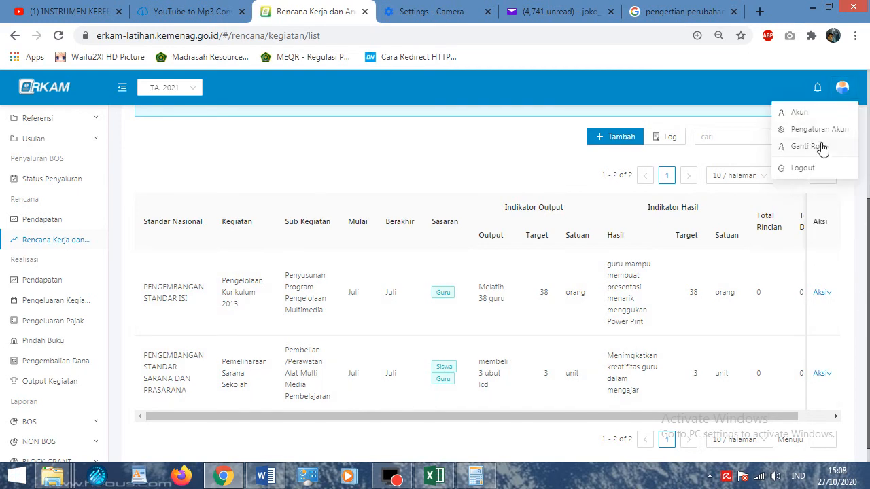
pyautogui.click(821, 146)
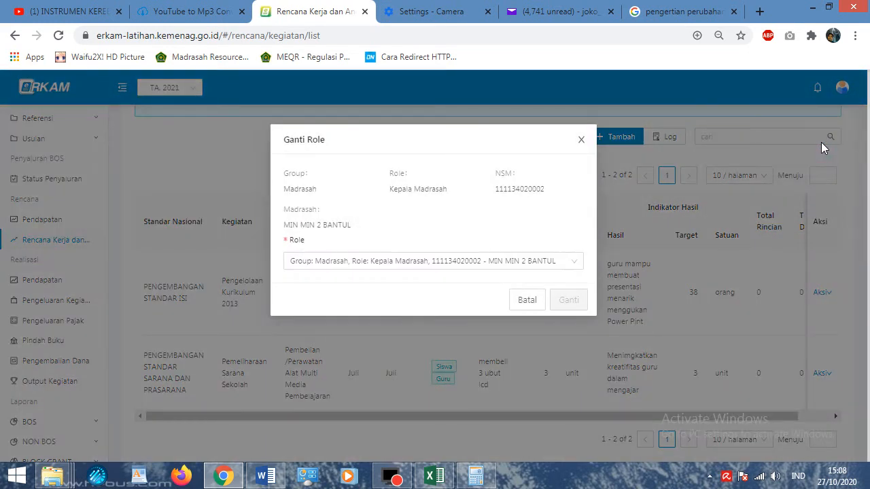
pyautogui.click(518, 262)
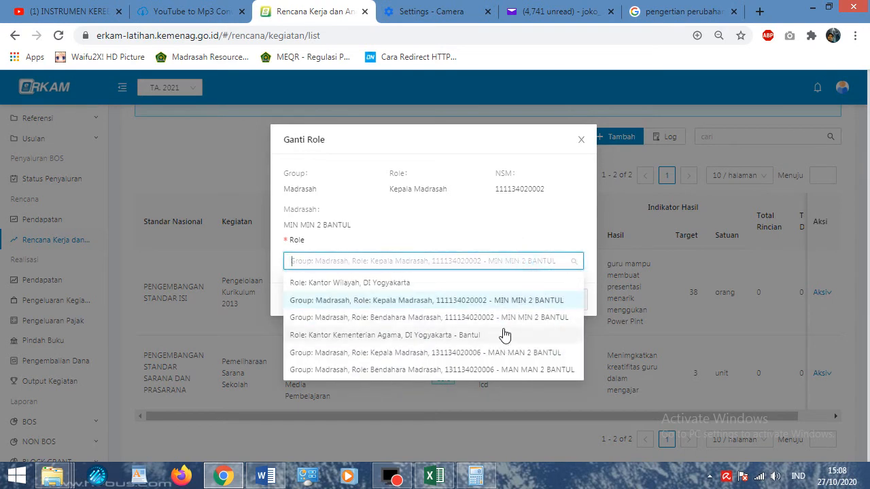
pyautogui.click(505, 316)
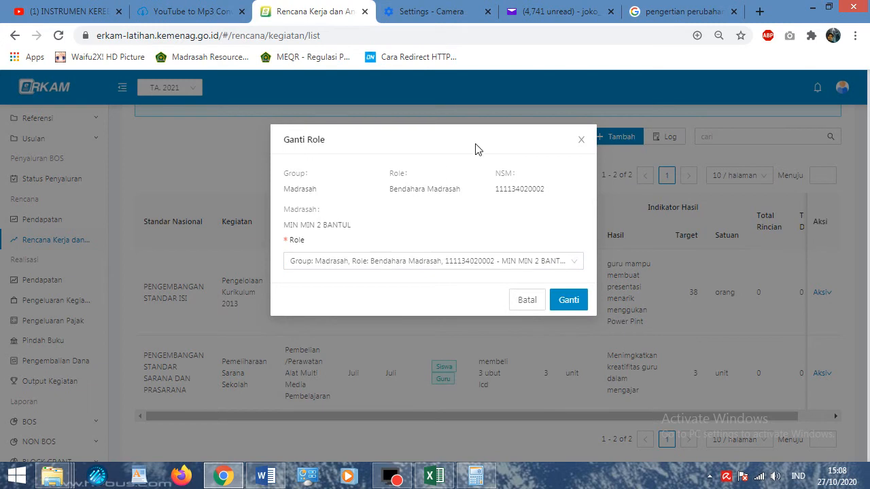
pyautogui.click(571, 299)
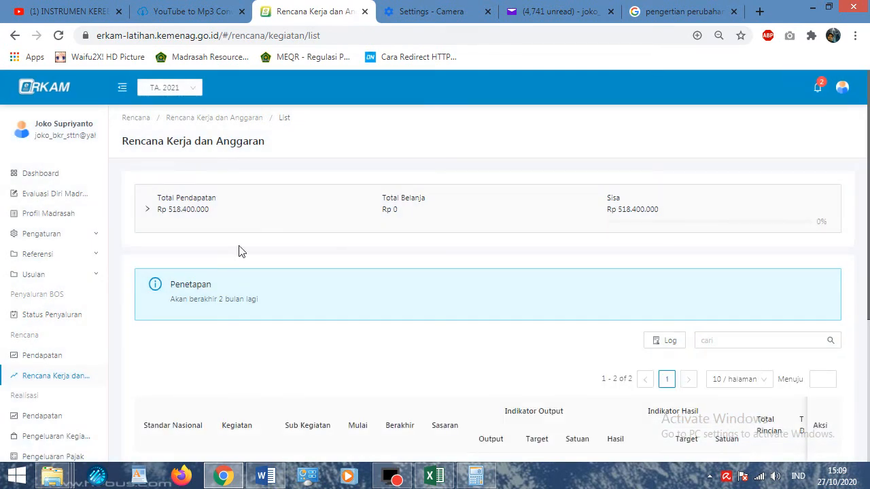
# Step: Check the Rencana Pendapatan page and the Dashboard under the treasurer role, and return to the Rencana Kerja dan Anggaran list
pyautogui.scroll(-3, 186, 280)
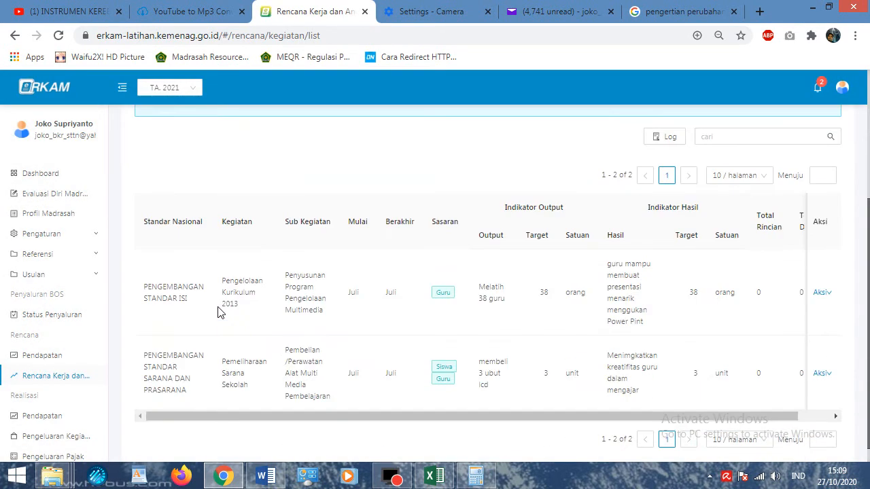
pyautogui.click(51, 357)
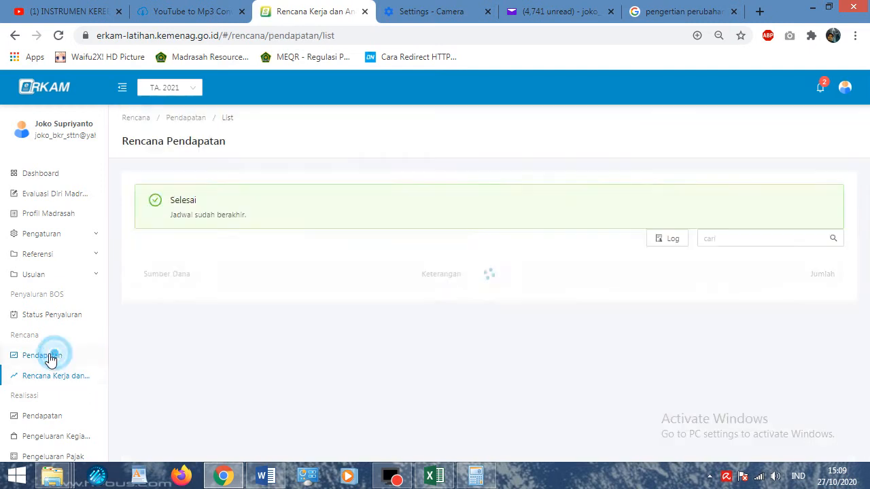
pyautogui.click(44, 176)
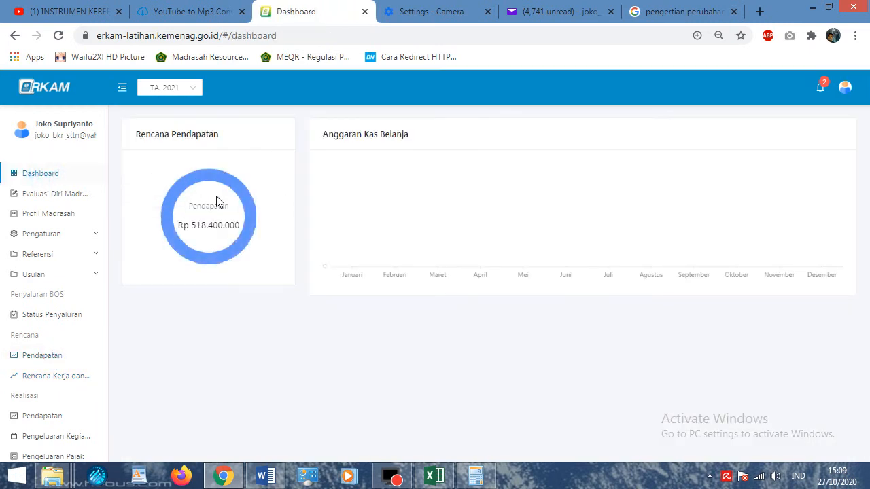
pyautogui.click(58, 357)
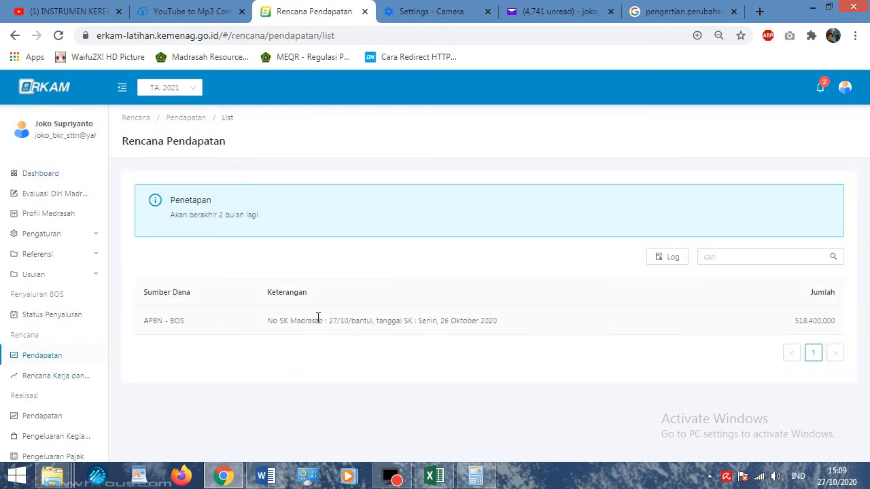
pyautogui.click(51, 376)
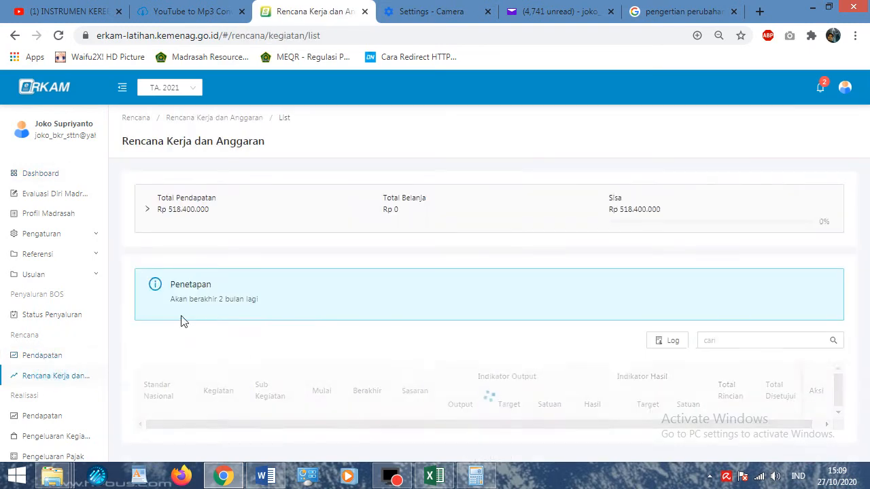
pyautogui.scroll(-3, 267, 361)
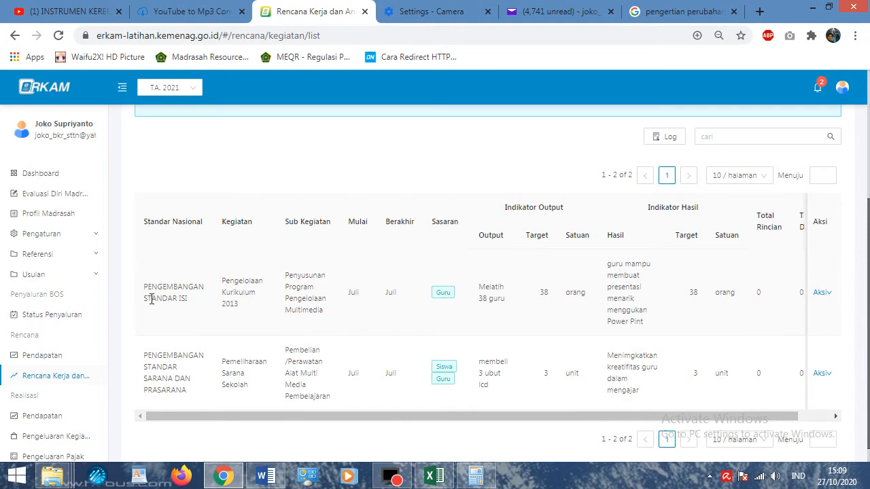
# Step: Review the two activity plans in the list, look over the RAPBM 2020 sheet in Excel and return to e-RKAM
pyautogui.moveTo(147, 285); pyautogui.dragTo(208, 302)
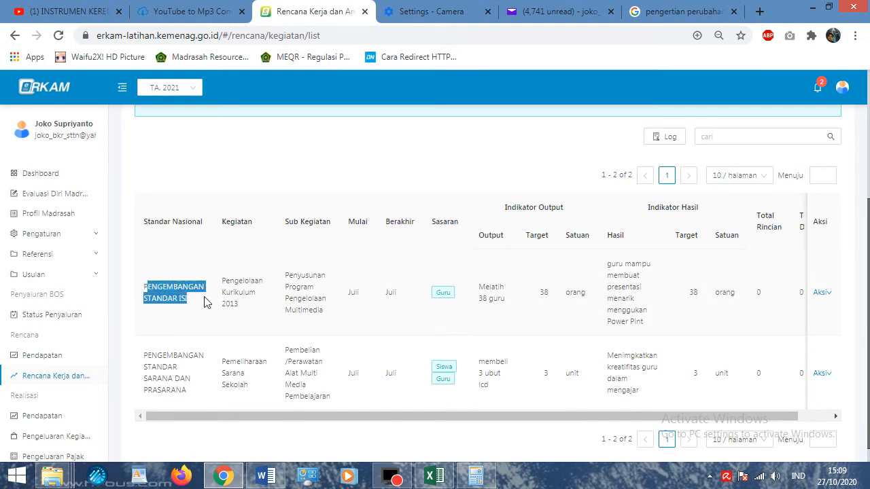
pyautogui.moveTo(151, 355); pyautogui.dragTo(193, 397)
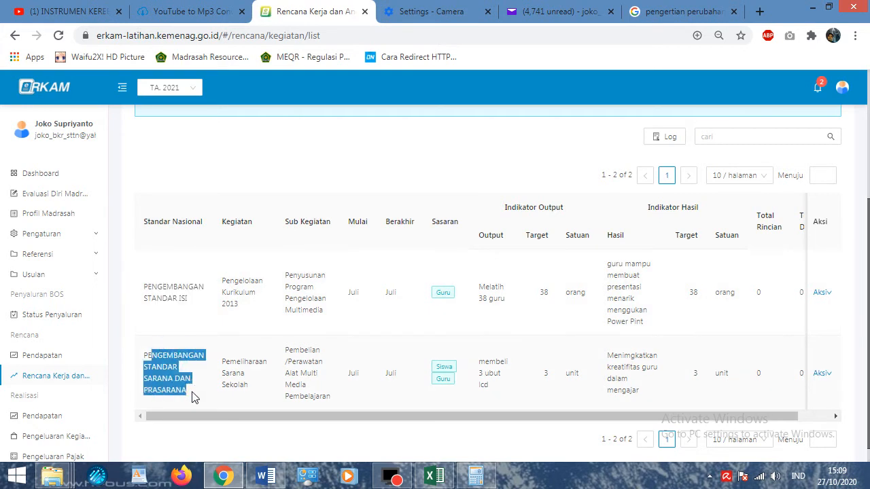
pyautogui.click(183, 285)
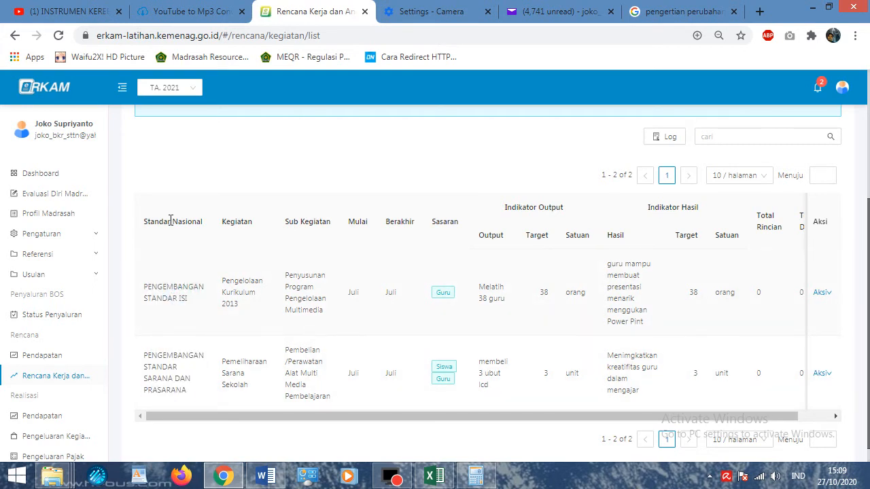
pyautogui.moveTo(153, 283); pyautogui.dragTo(532, 284)
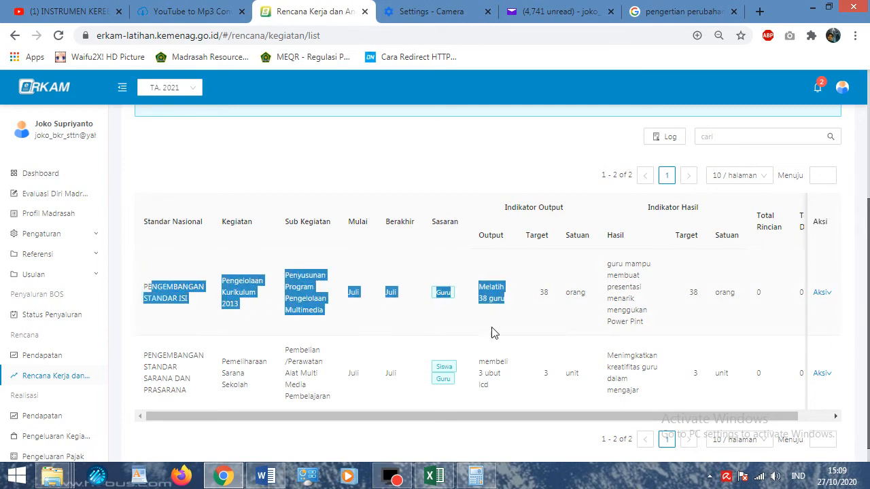
pyautogui.click(435, 476)
pyautogui.scroll(20, 312, 310)
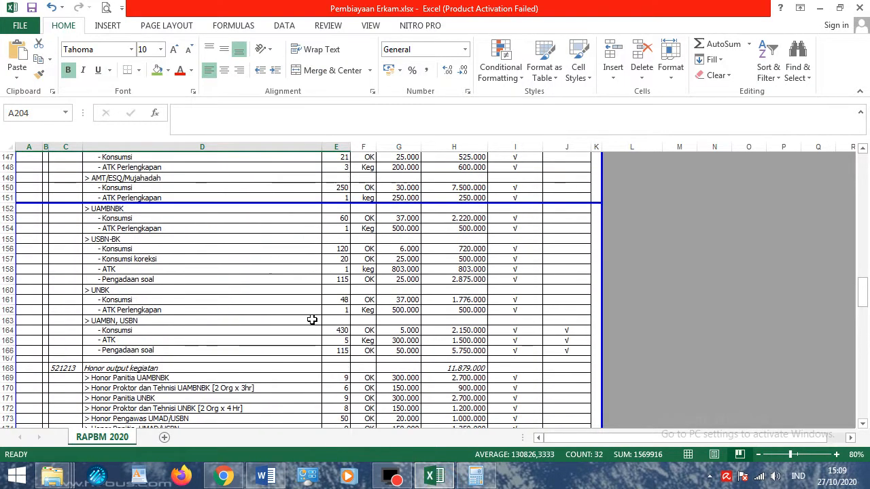
pyautogui.scroll(16, 312, 319)
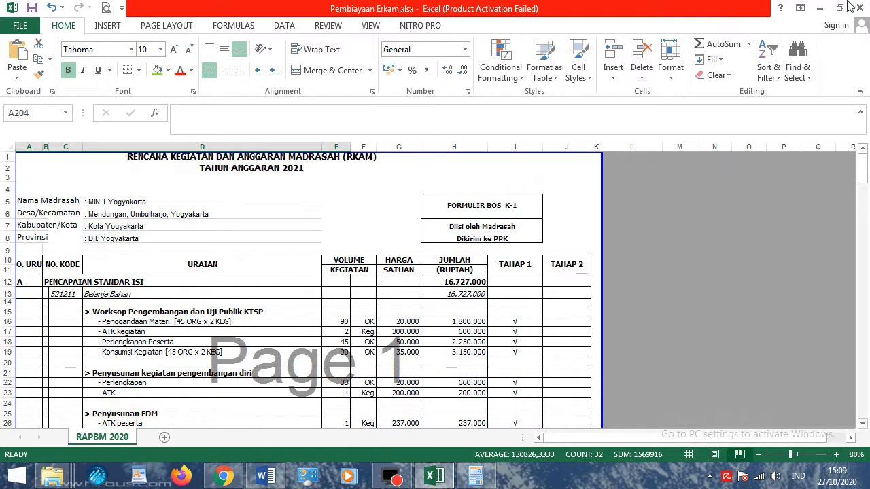
pyautogui.click(820, 8)
# Step: Open the Rincian of the PENGEMBANGAN STANDAR ISI activity and start a new detail entry
pyautogui.click(822, 293)
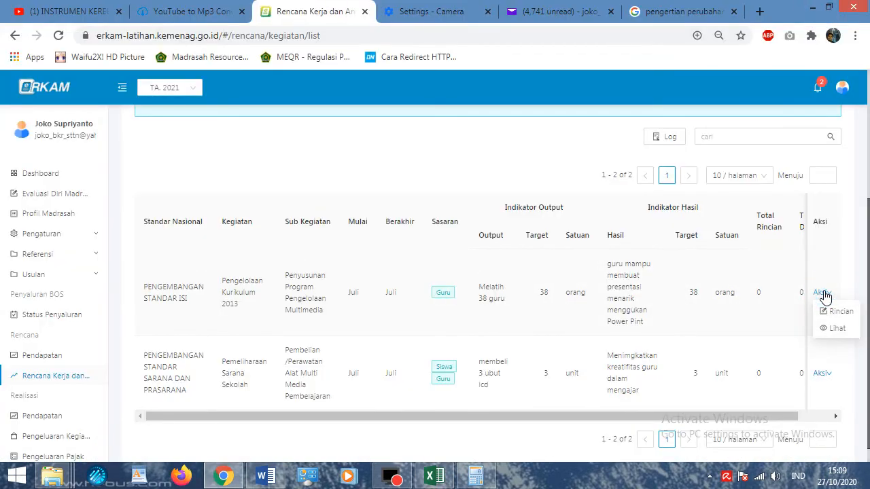
pyautogui.click(163, 291)
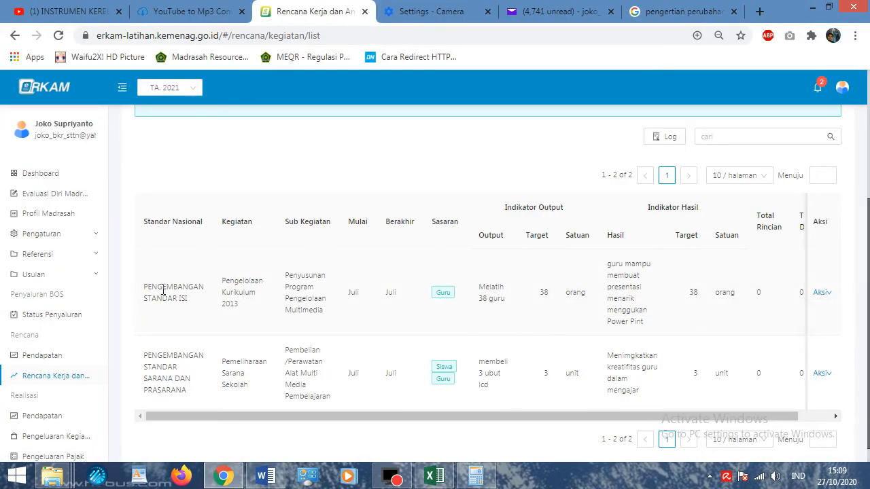
pyautogui.click(822, 296)
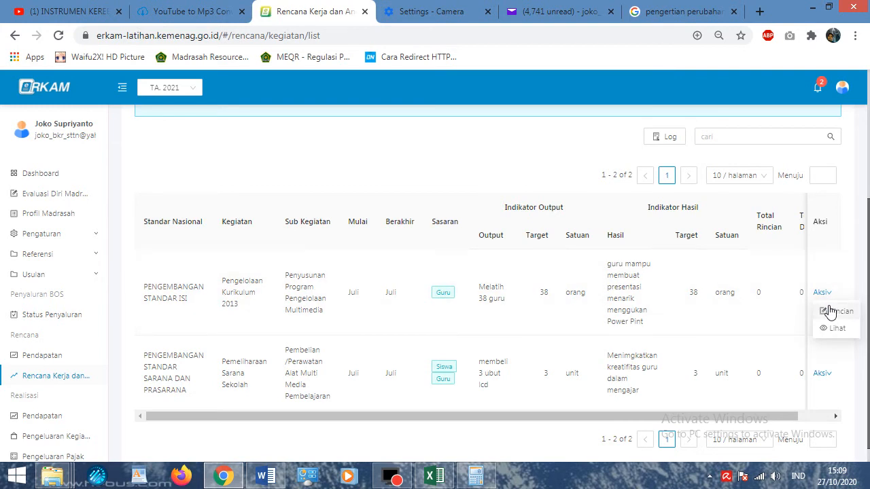
pyautogui.click(833, 312)
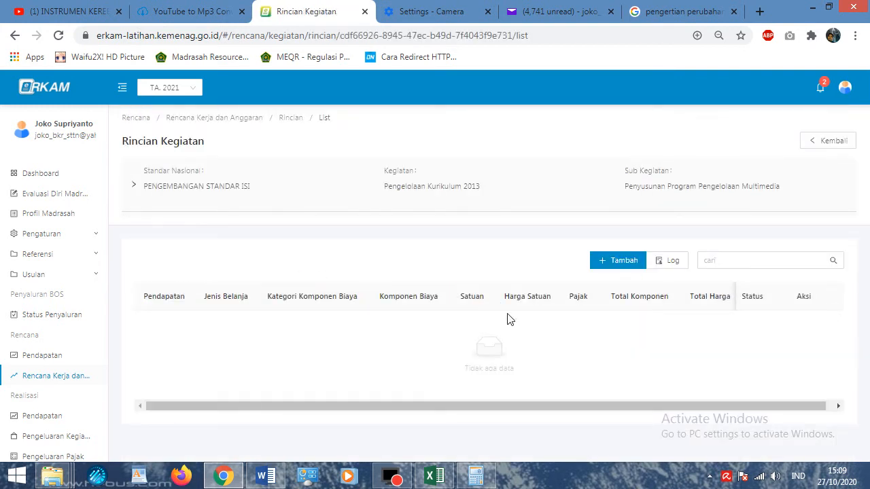
pyautogui.click(621, 265)
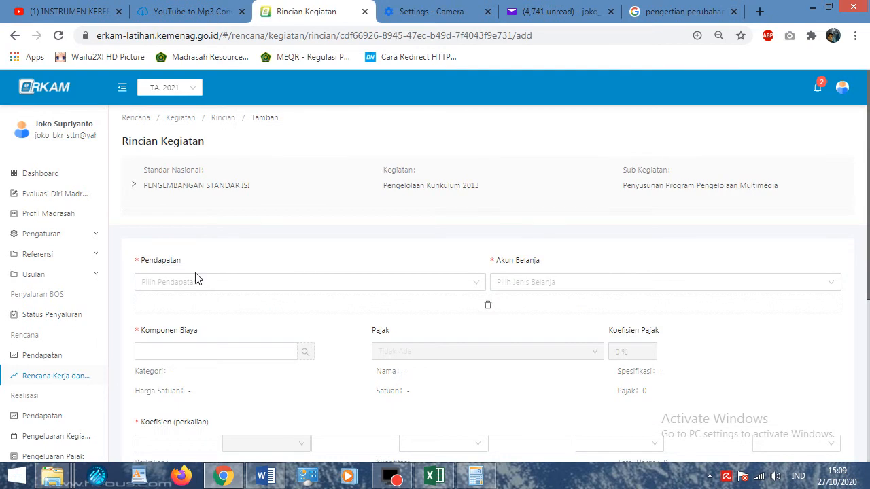
# Step: Set the detail entry's Pendapatan to APBN - BOS
pyautogui.scroll(-1, 195, 279)
pyautogui.click(208, 213)
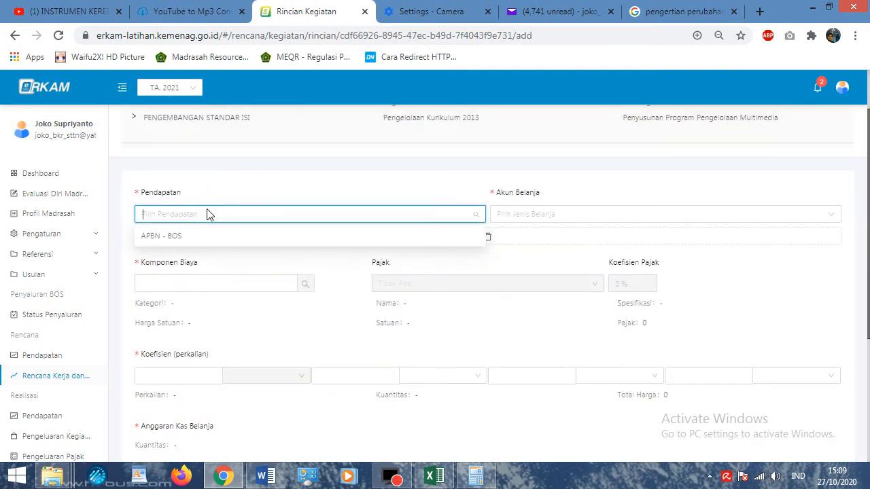
pyautogui.click(163, 235)
# Step: Check the green Konsumsi Kegiatan row in the Excel budget and set Akun Belanja to 521811 - Belanja Barang Persediaan Barang Konsumsi
pyautogui.click(594, 214)
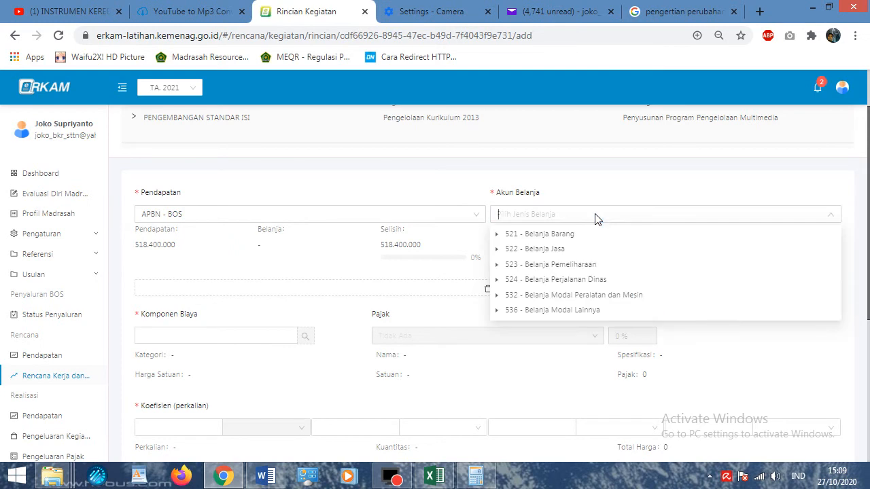
pyautogui.click(498, 249)
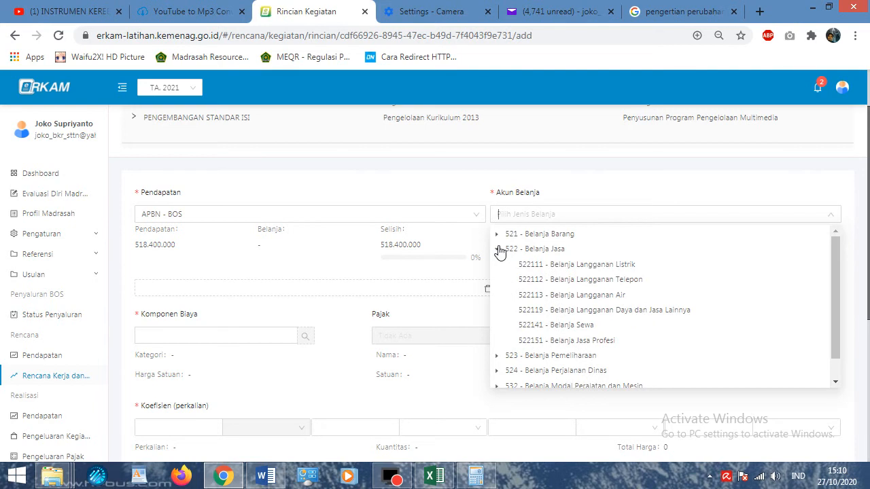
pyautogui.click(496, 233)
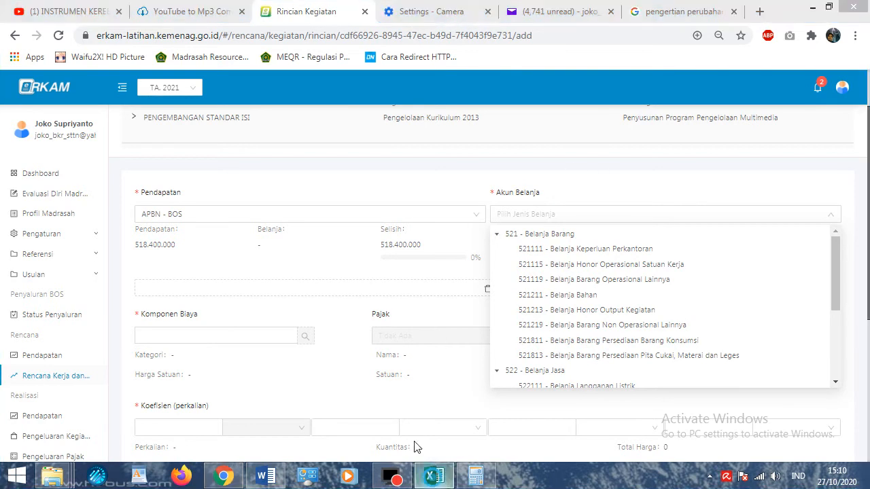
pyautogui.click(434, 476)
pyautogui.scroll(-3, 347, 337)
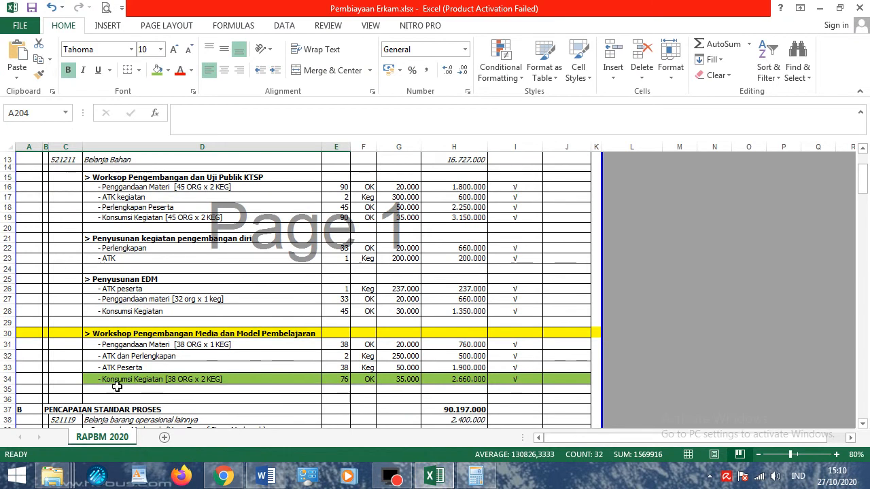
pyautogui.click(7, 384)
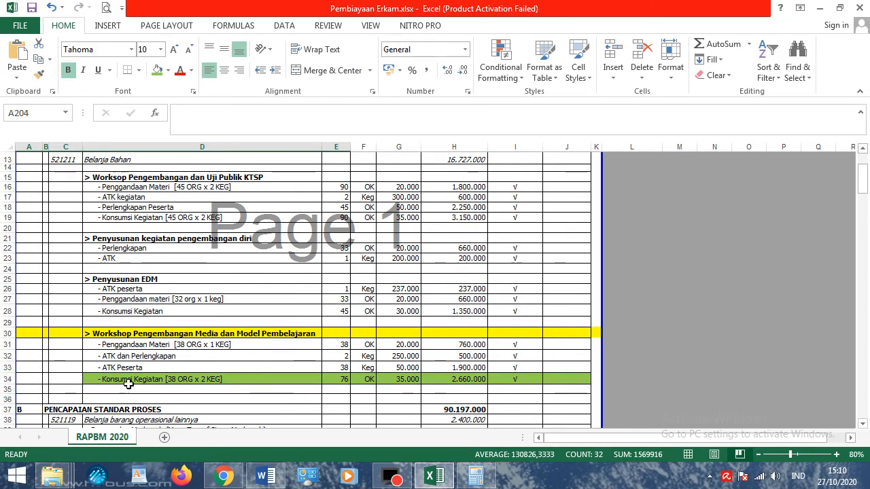
pyautogui.click(341, 380)
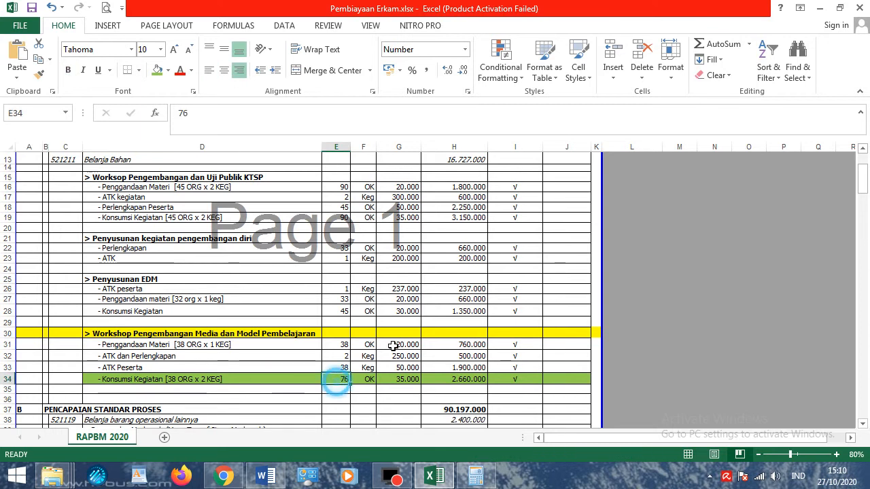
pyautogui.click(820, 7)
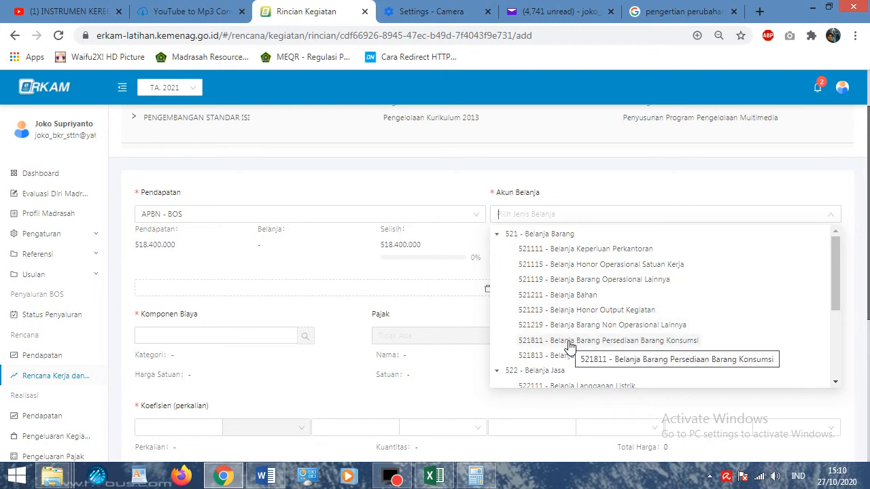
pyautogui.click(607, 349)
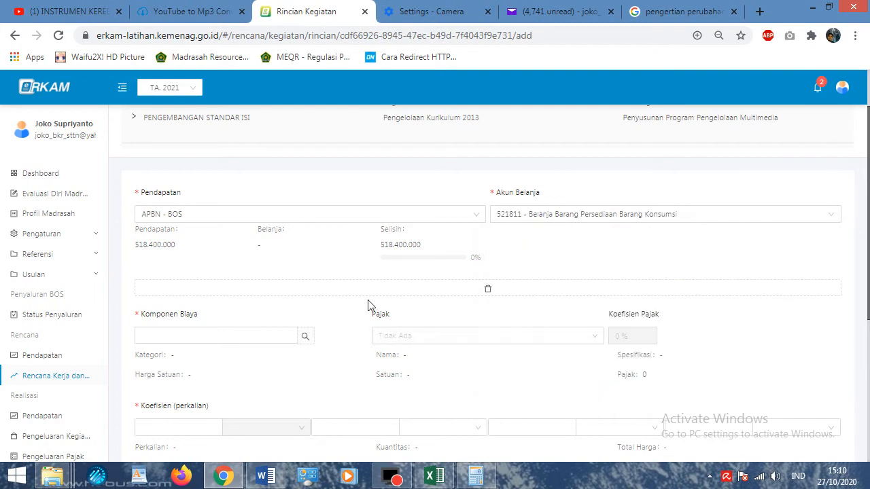
# Step: Open the Komponen Biaya picker for the detail entry and show its cost category list
pyautogui.scroll(-2, 339, 292)
pyautogui.click(243, 199)
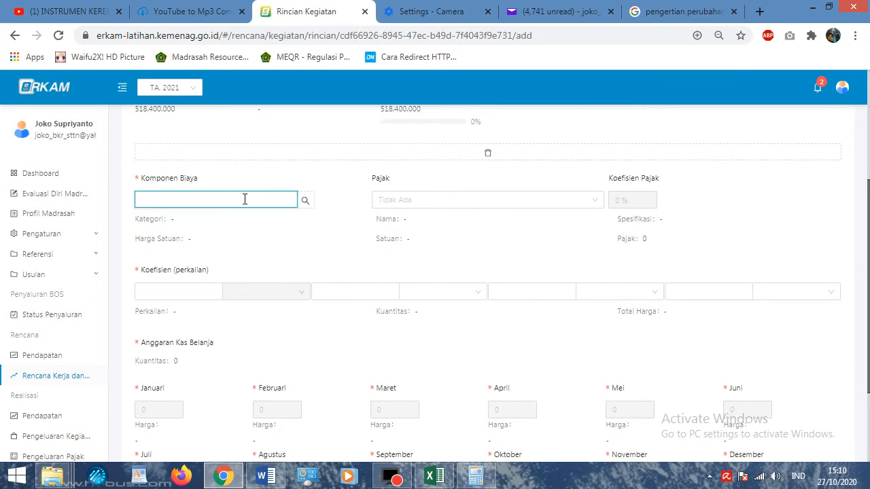
pyautogui.click(313, 206)
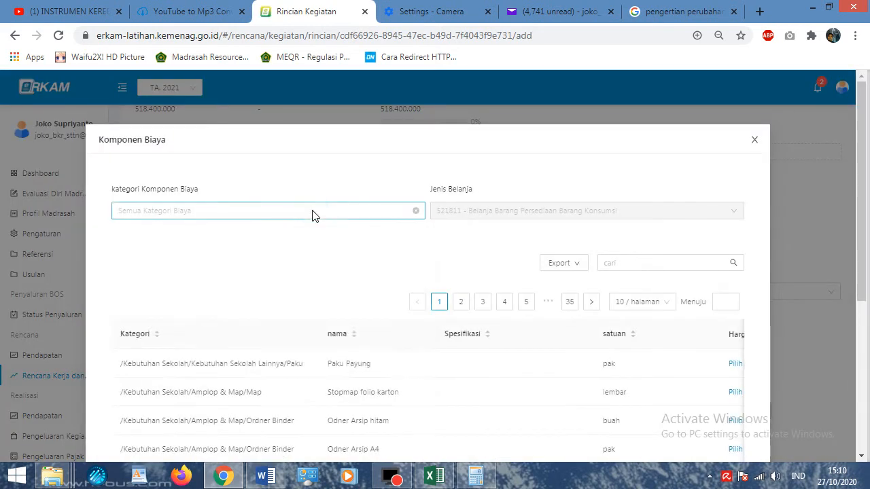
pyautogui.click(313, 214)
pyautogui.click(313, 215)
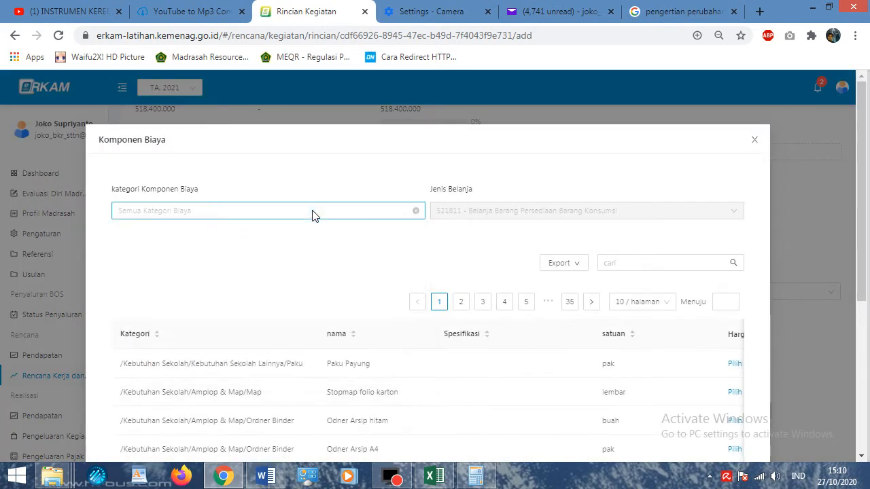
pyautogui.click(312, 213)
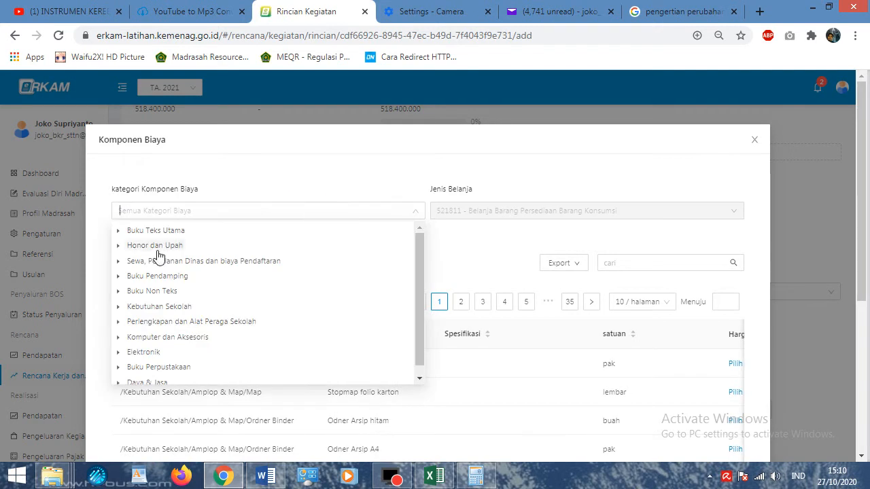
pyautogui.click(183, 214)
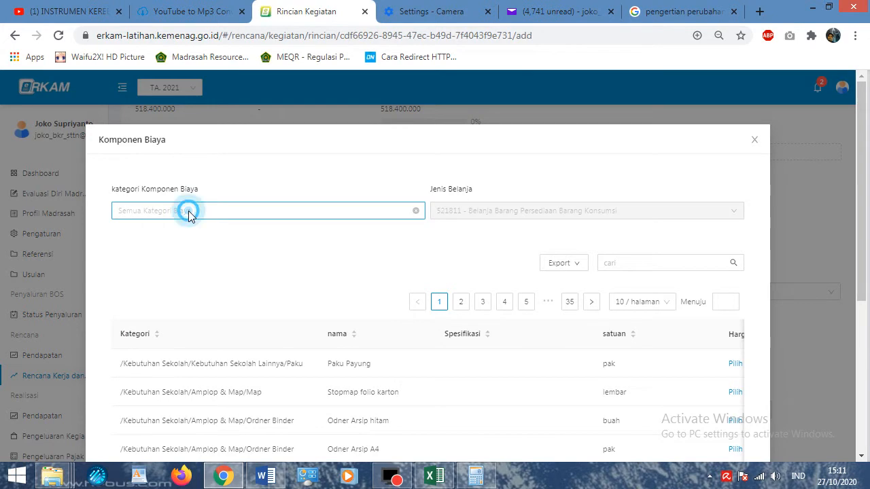
pyautogui.click(188, 210)
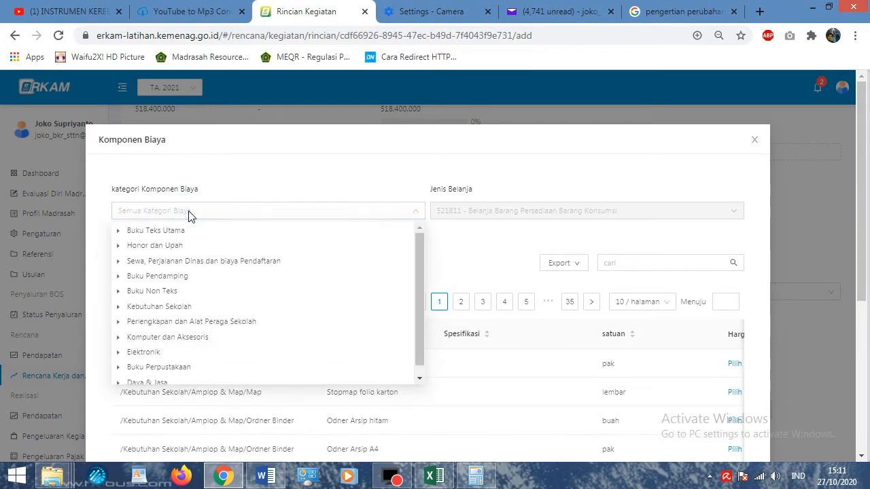
# Step: Try to find a consumption category by searching "konsu" and "kon" and browsing the category tree, including Honor dan Upah
pyautogui.write('konsu')
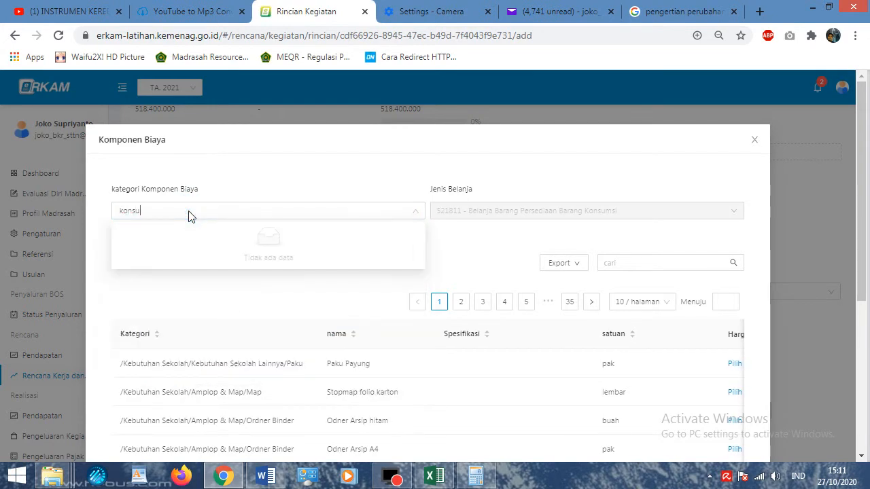
pyautogui.press('BackSpace')
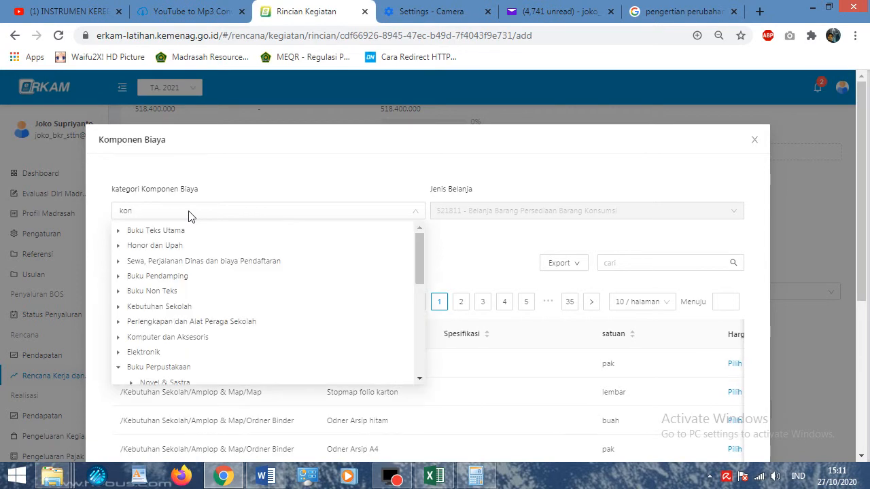
pyautogui.scroll(-2, 205, 309)
pyautogui.scroll(-2, 206, 311)
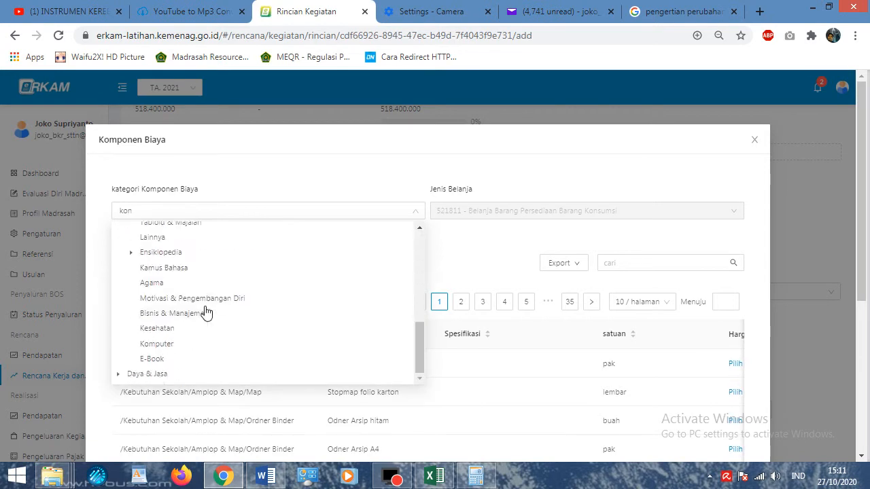
pyautogui.scroll(4, 206, 312)
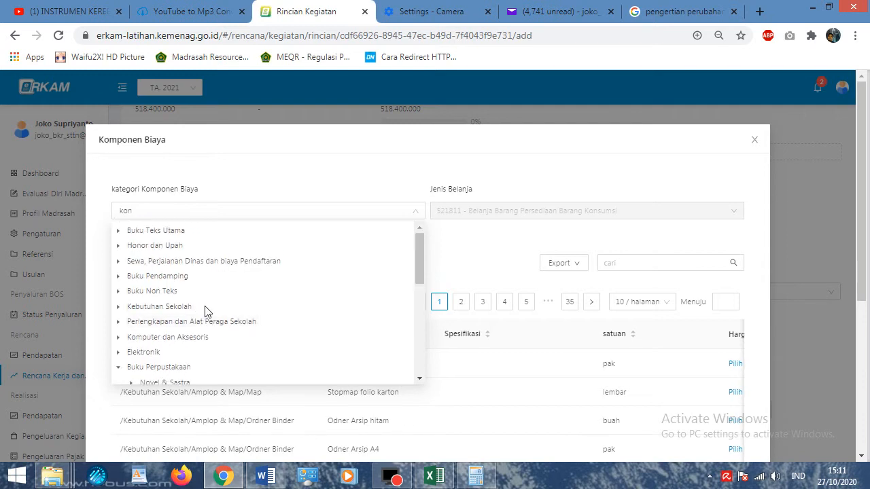
pyautogui.click(119, 247)
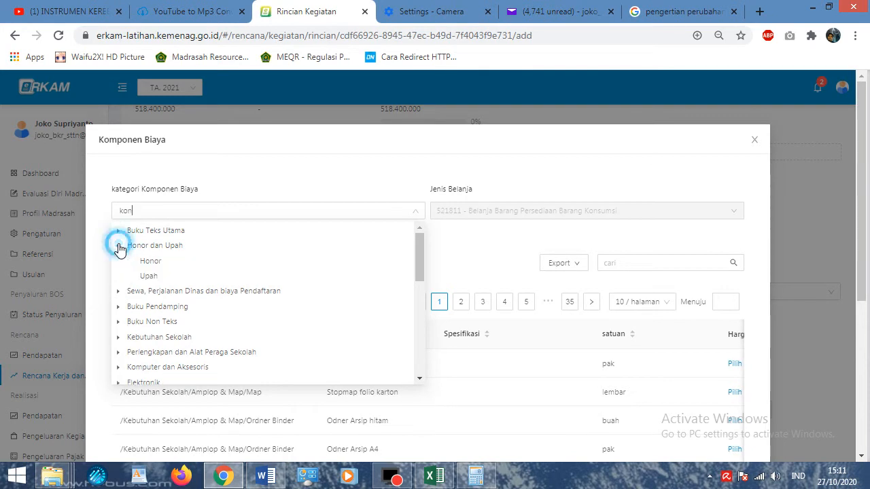
pyautogui.scroll(-3, 119, 294)
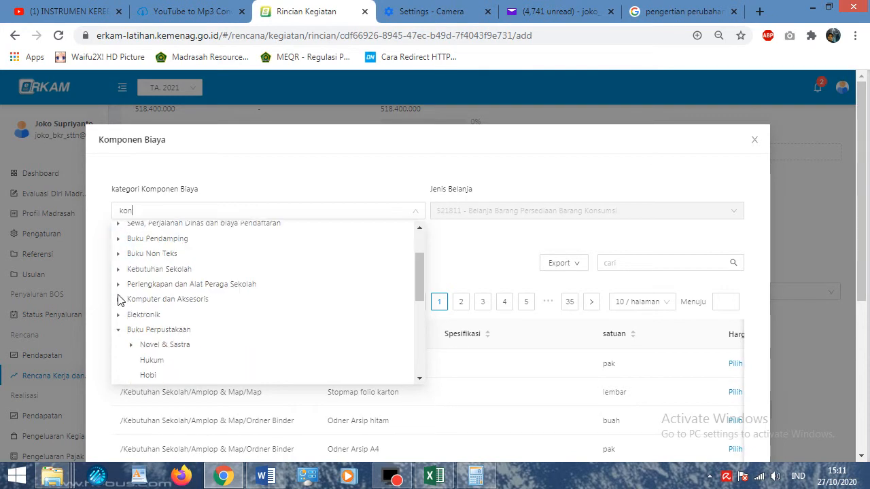
pyautogui.scroll(1, 119, 299)
pyautogui.click(331, 174)
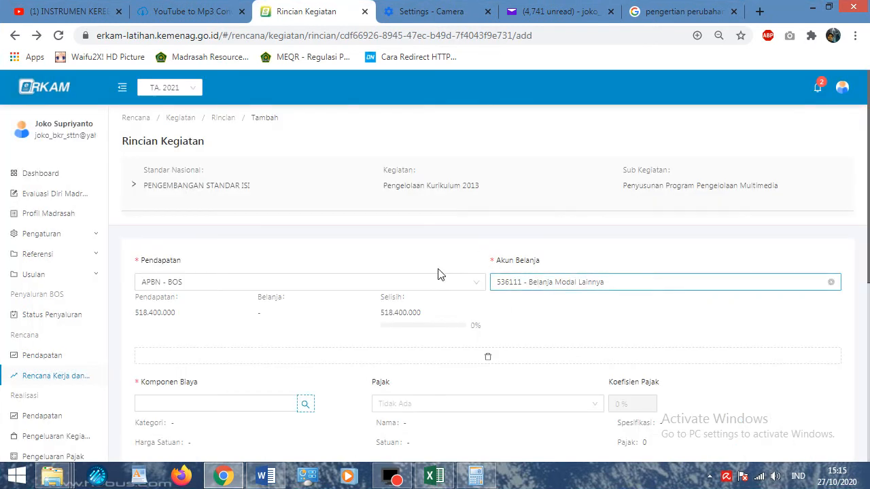
# Step: Set Akun Belanja to 521811 - Belanja Barang Persediaan Barang Konsumsi and filter the Komponen Biaya list to the Makanan category
pyautogui.click(574, 284)
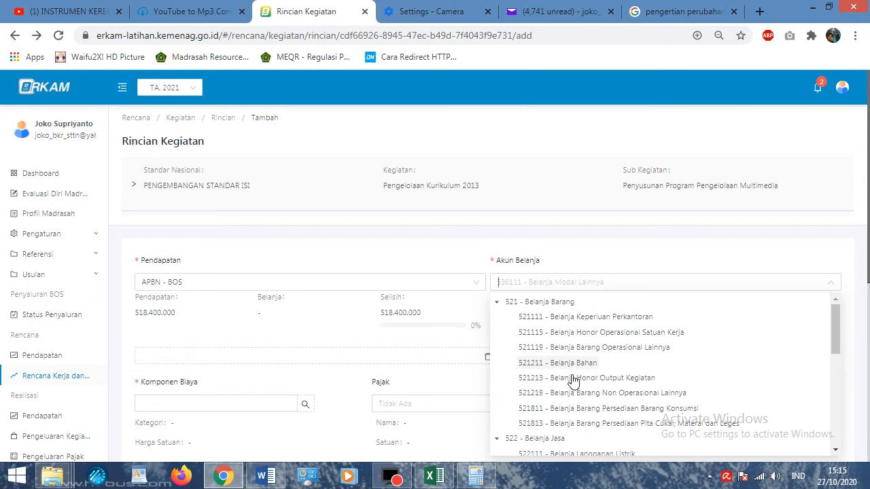
pyautogui.click(575, 411)
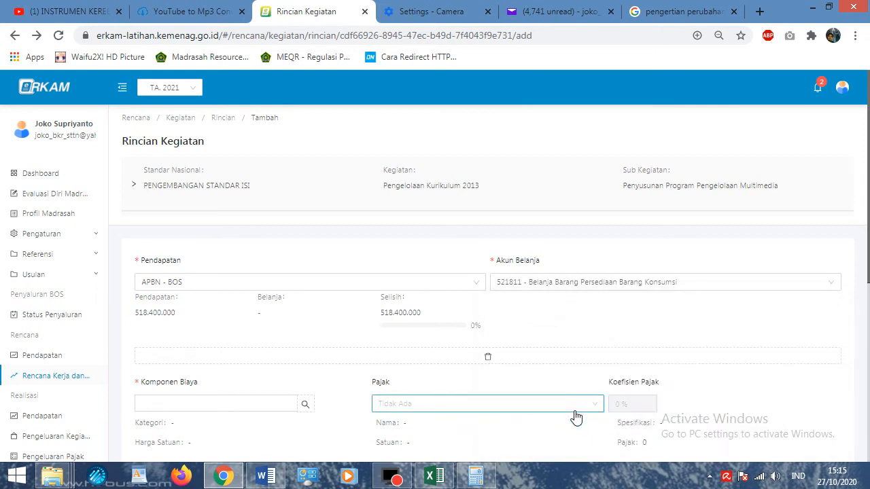
pyautogui.scroll(-1, 265, 358)
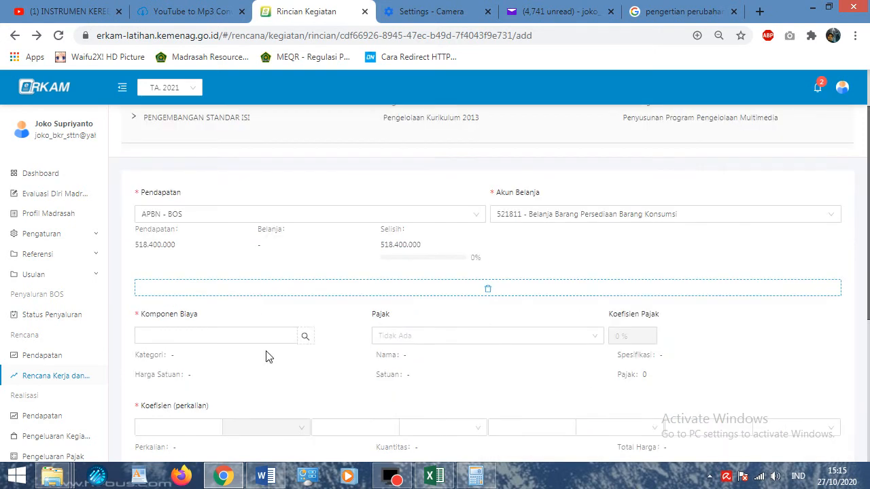
pyautogui.click(304, 339)
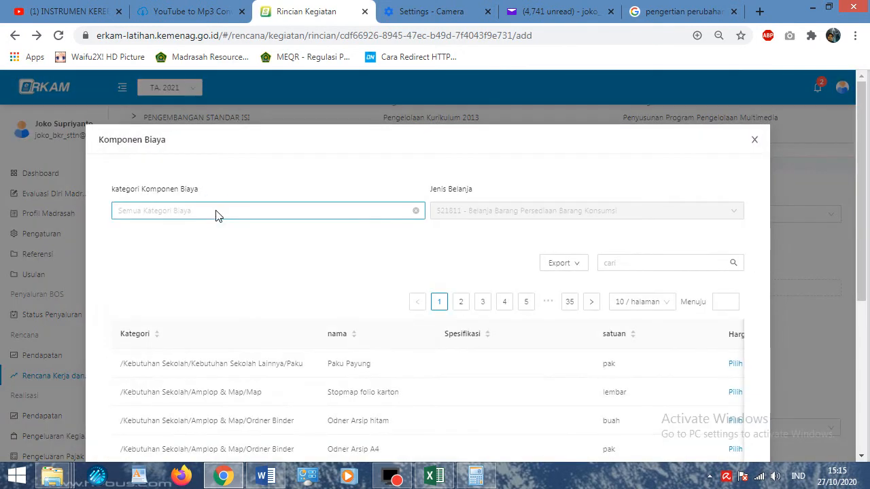
pyautogui.click(217, 212)
pyautogui.write('maka')
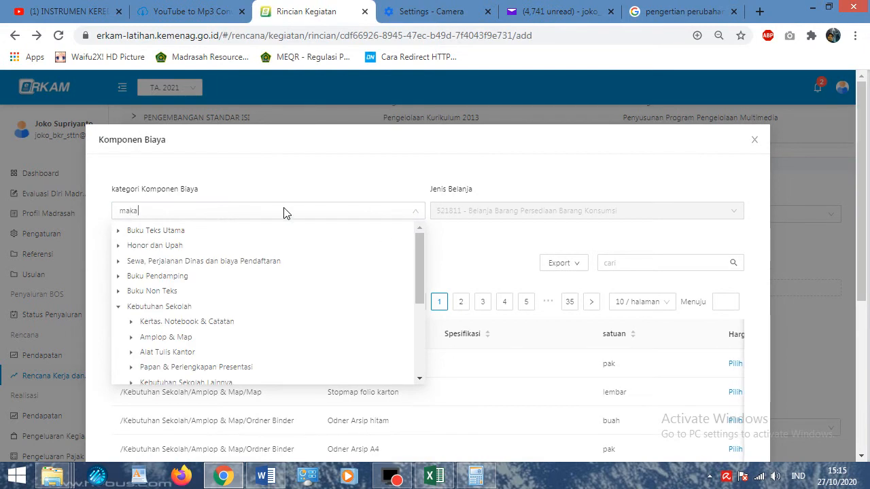
pyautogui.moveTo(421, 256); pyautogui.dragTo(419, 334)
pyautogui.click(168, 292)
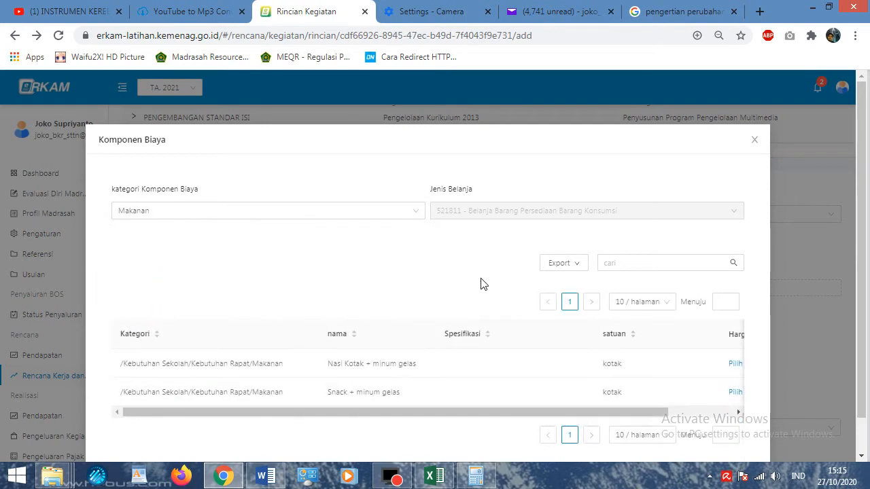
# Step: Check the price choices offered for Snack + minum gelas and Nasi Kotak + minum gelas
pyautogui.moveTo(418, 416); pyautogui.dragTo(594, 412)
pyautogui.click(686, 393)
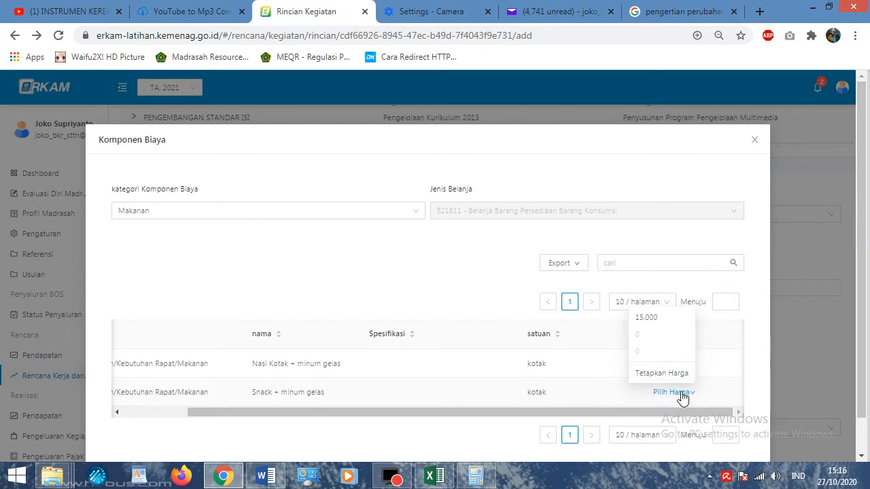
pyautogui.click(690, 365)
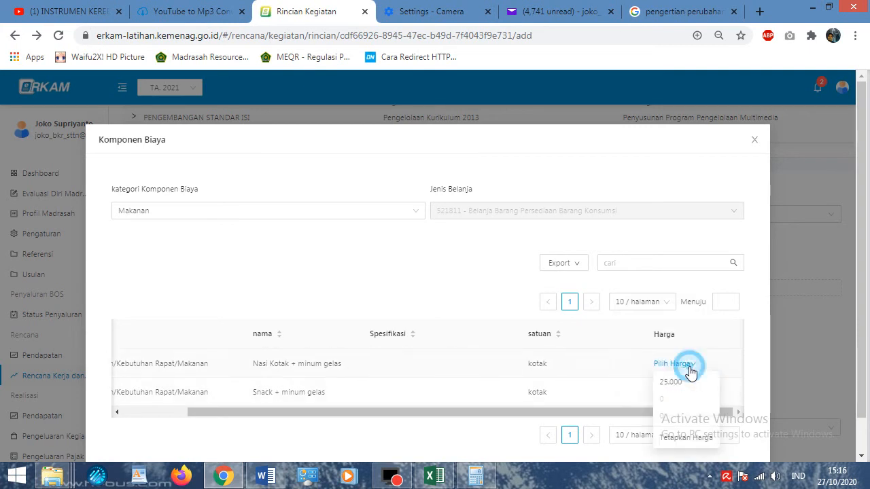
# Step: Switch to the Excel budget, check the unit price of the green Konsumsi Kegiatan row and return to e-RKAM
pyautogui.click(434, 475)
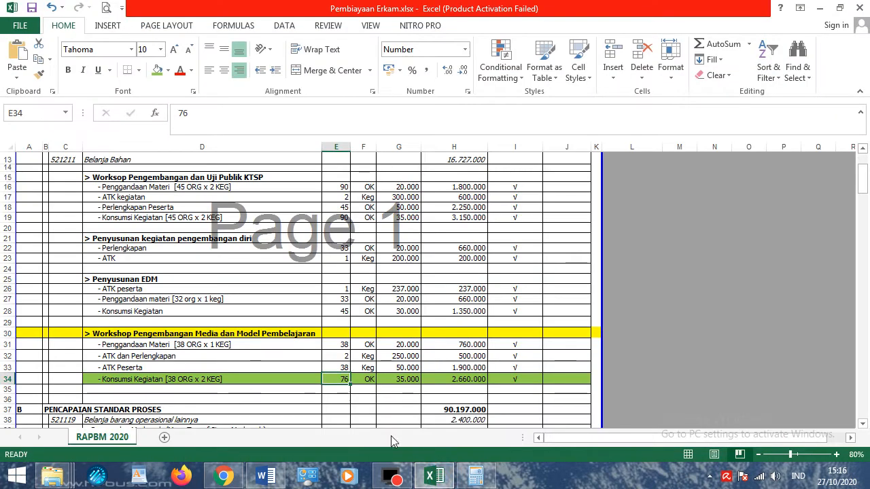
pyautogui.scroll(3, 311, 380)
pyautogui.scroll(-3, 311, 380)
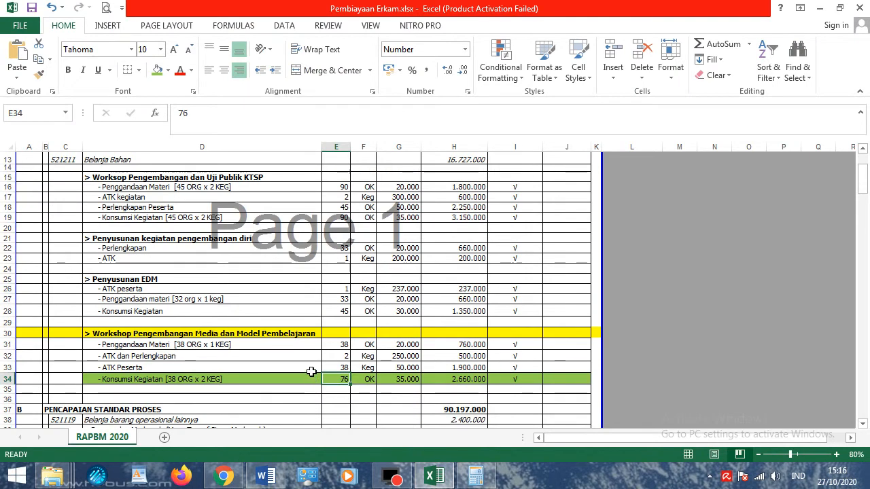
pyautogui.click(427, 381)
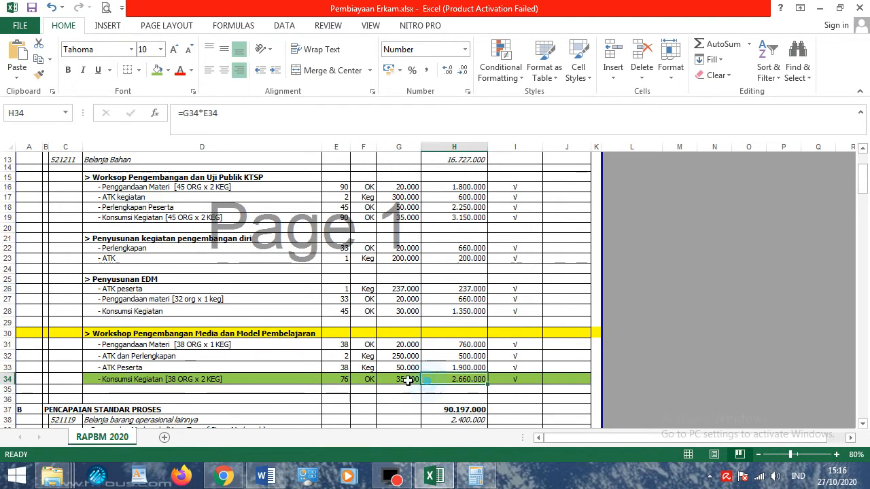
pyautogui.click(407, 381)
pyautogui.scroll(3, 408, 387)
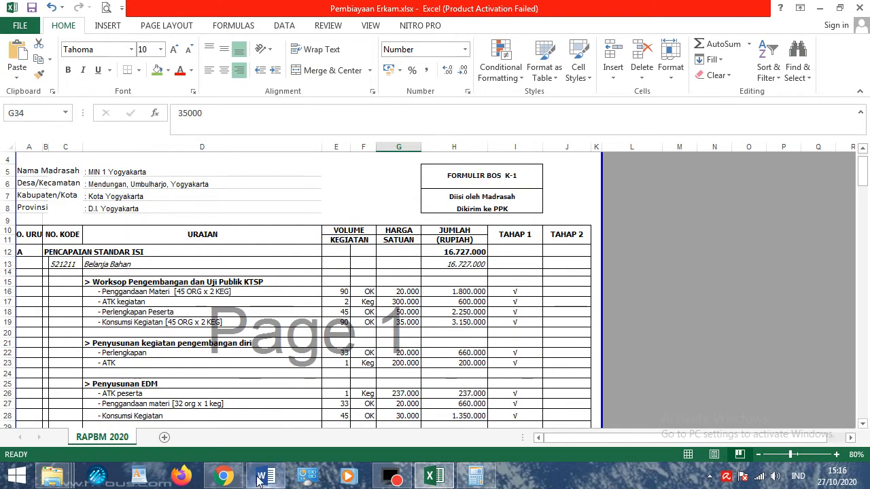
pyautogui.click(223, 476)
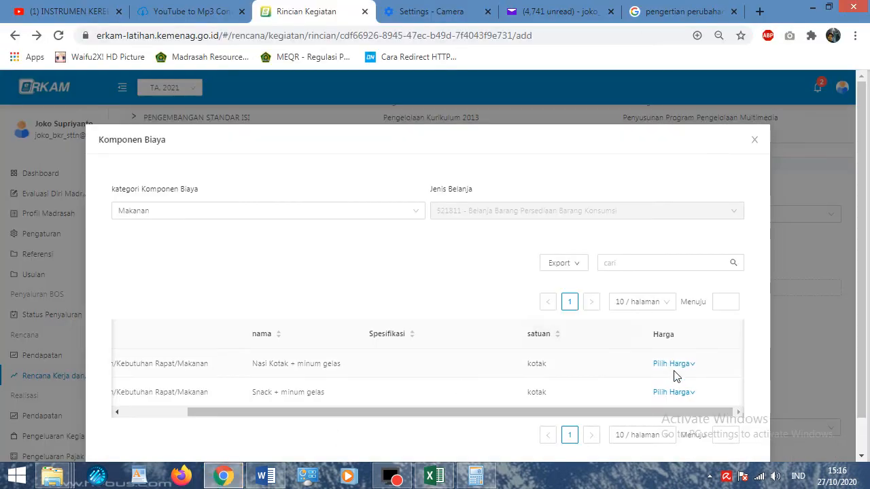
# Step: Select Nasi Kotak + minum gelas as the cost component with a custom Harga Satuan of 35000
pyautogui.click(674, 394)
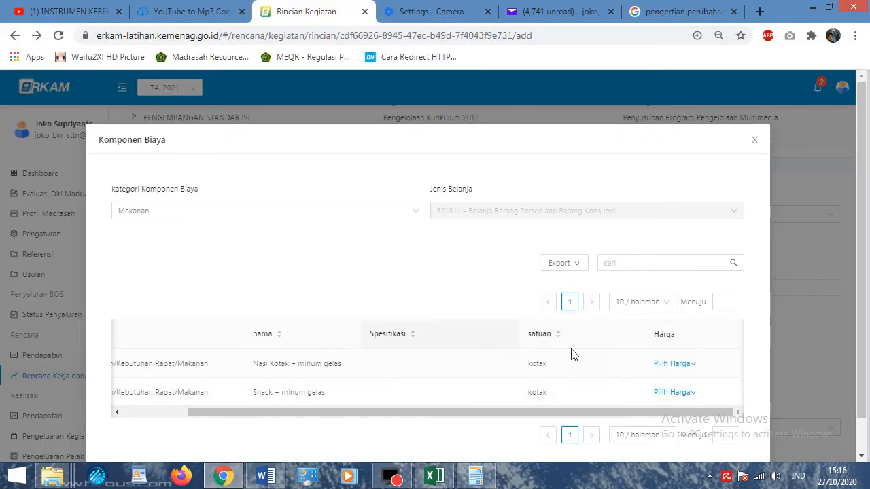
pyautogui.moveTo(681, 364)
pyautogui.click(669, 436)
pyautogui.click(430, 363)
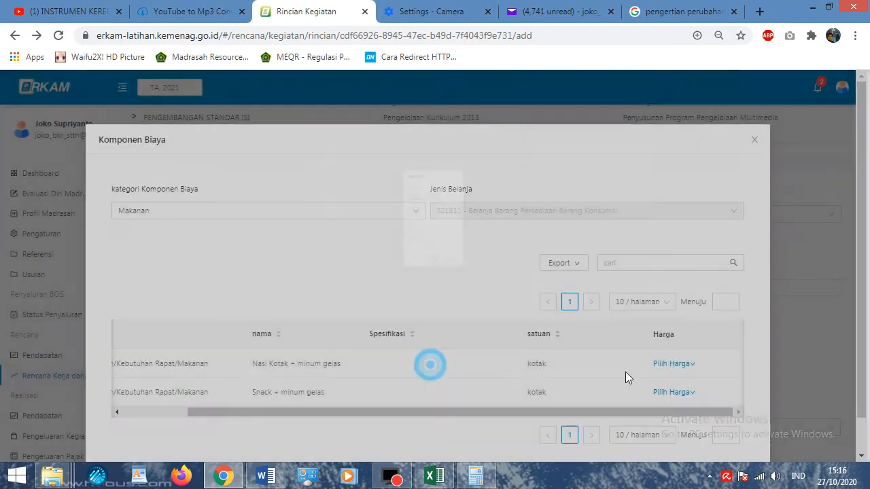
pyautogui.click(688, 367)
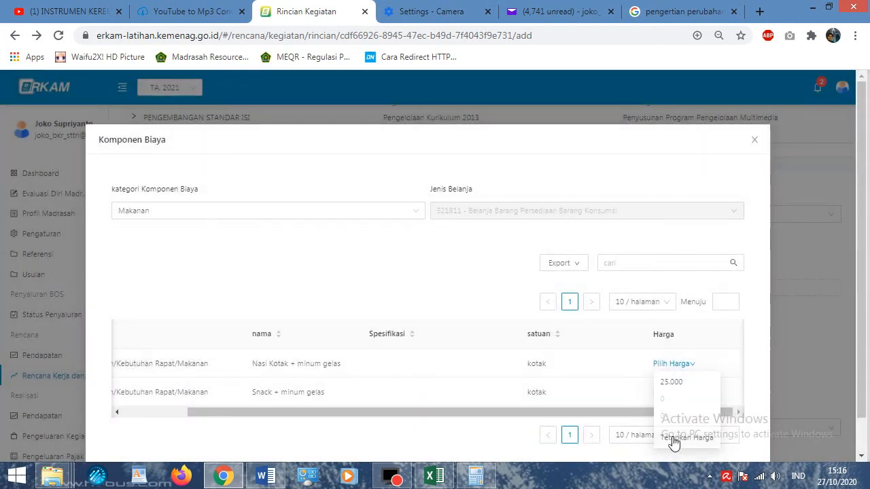
pyautogui.click(669, 436)
pyautogui.click(409, 328)
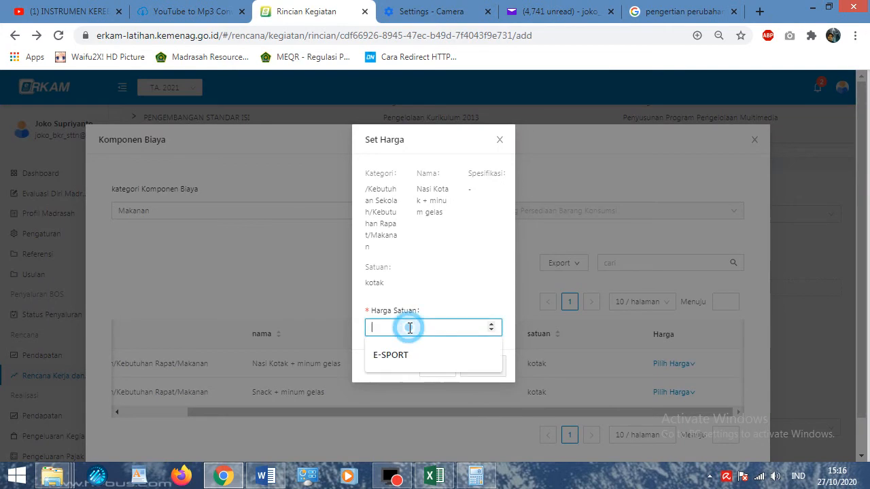
pyautogui.write('35')
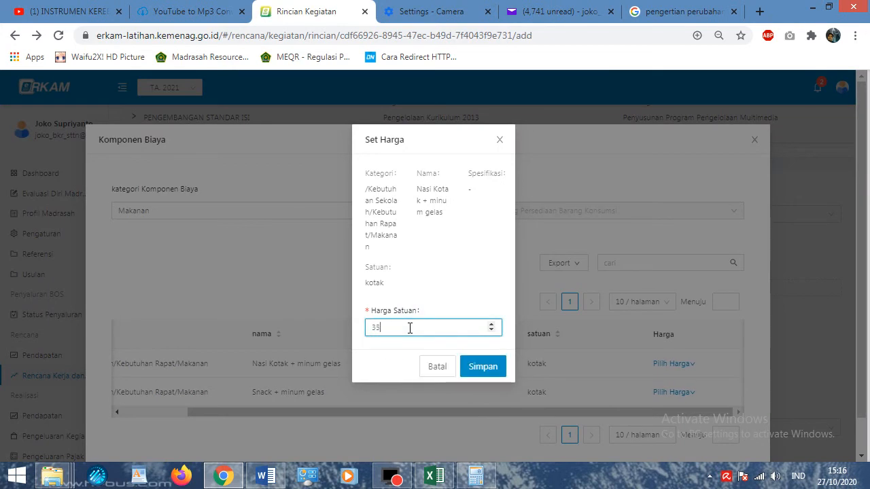
pyautogui.write('000')
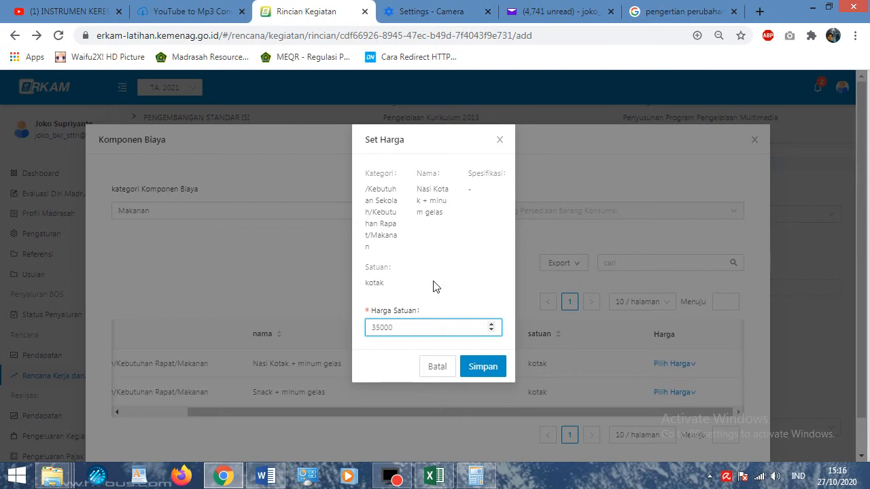
pyautogui.click(482, 366)
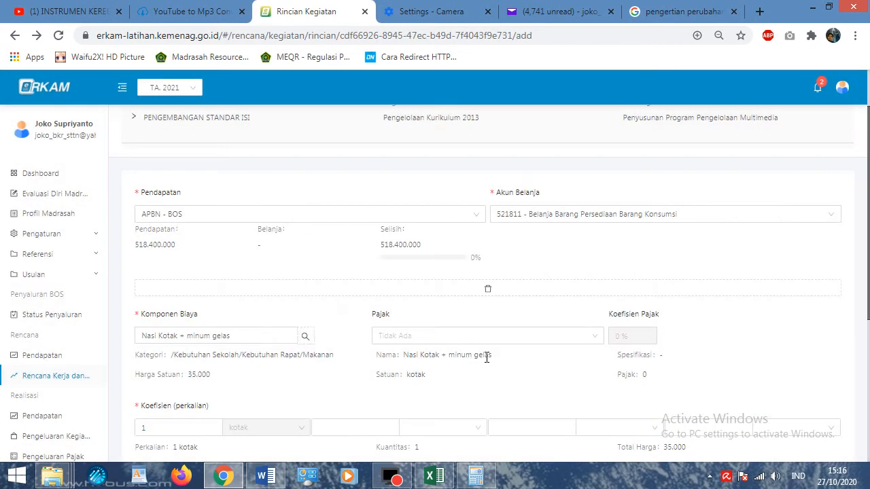
# Step: Check the tax choices offered under Pajak for the Nasi Kotak + minum gelas component
pyautogui.scroll(-1, 524, 354)
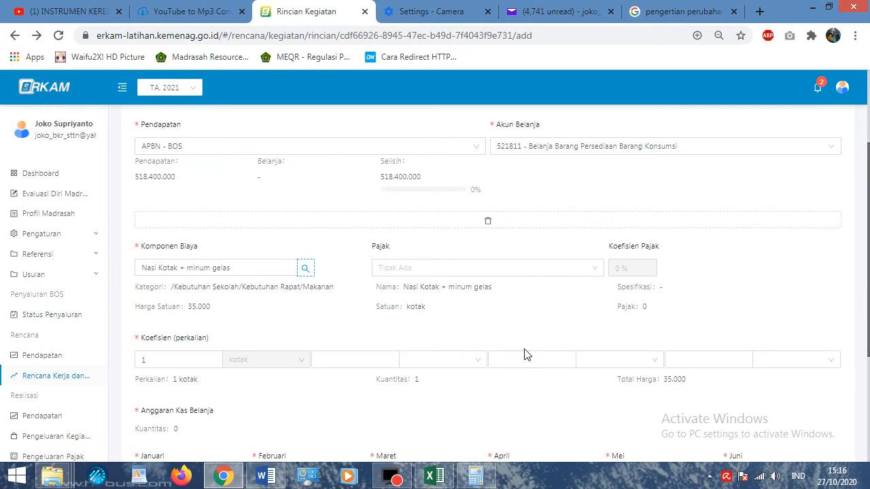
pyautogui.scroll(-2, 524, 354)
pyautogui.scroll(2, 524, 354)
pyautogui.click(496, 273)
pyautogui.click(496, 264)
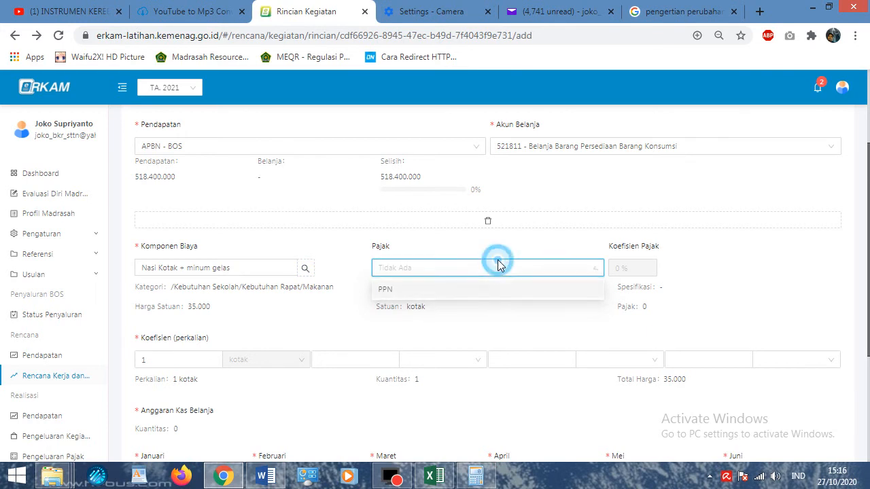
pyautogui.scroll(-1, 218, 351)
# Step: Switch to the Excel budget, look up the people and activity multipliers of the green Konsumsi Kegiatan row, and return to e-RKAM
pyautogui.click(181, 295)
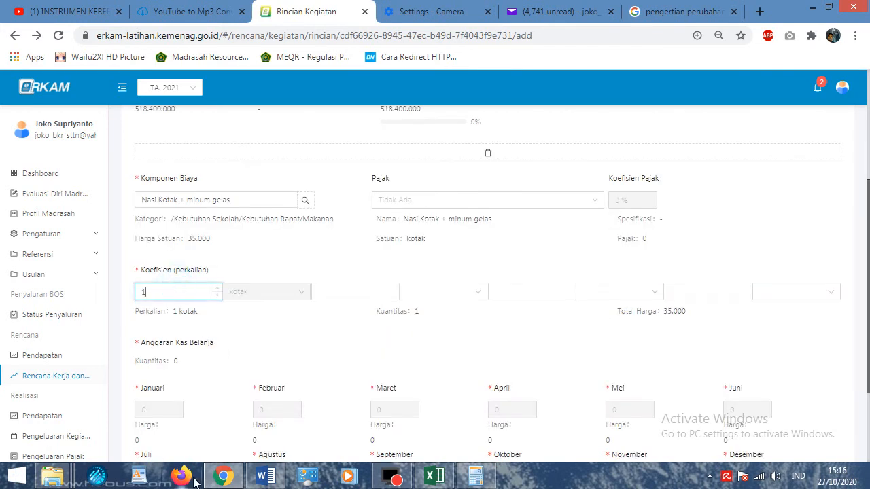
pyautogui.click(223, 475)
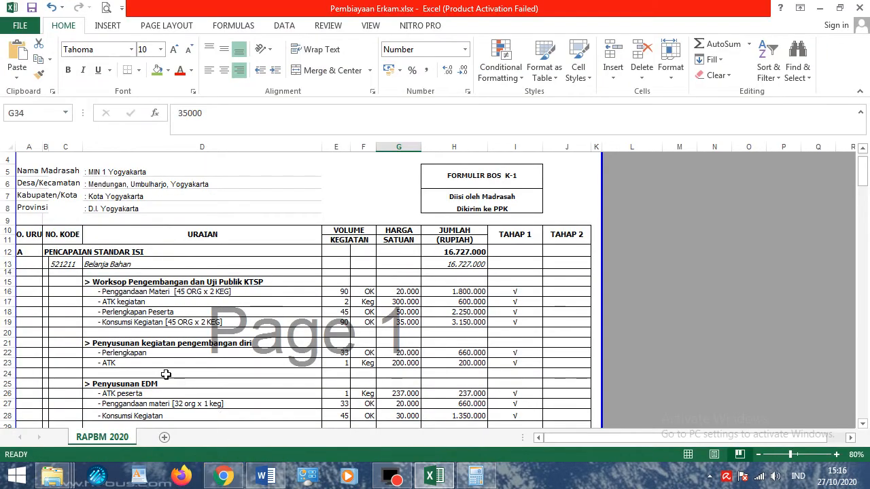
pyautogui.scroll(-2, 341, 373)
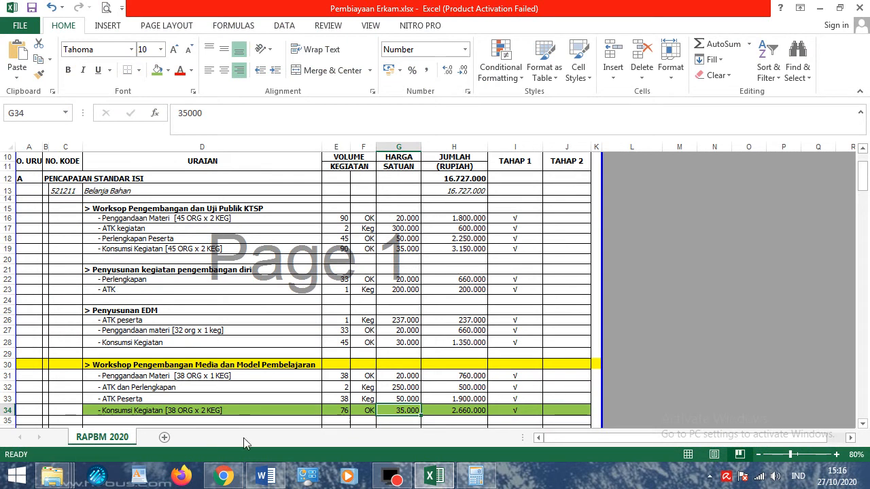
pyautogui.click(234, 475)
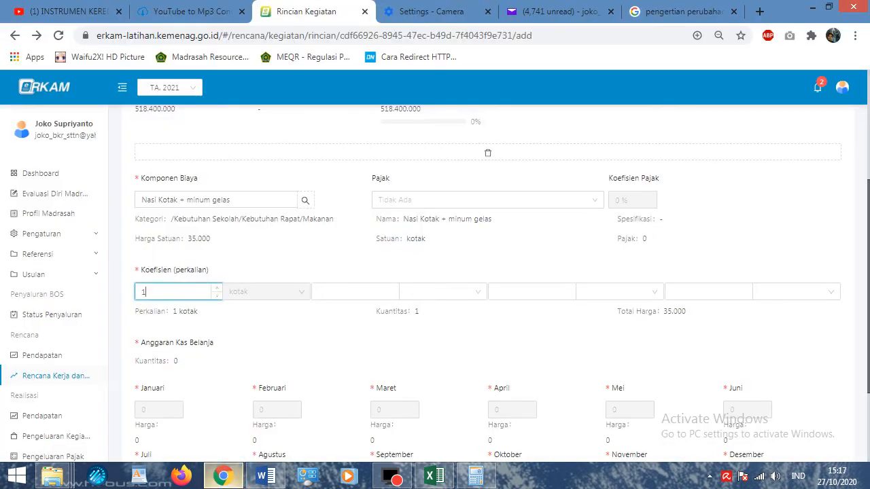
pyautogui.hotkey('alt', 'Tab')
pyautogui.click(148, 410)
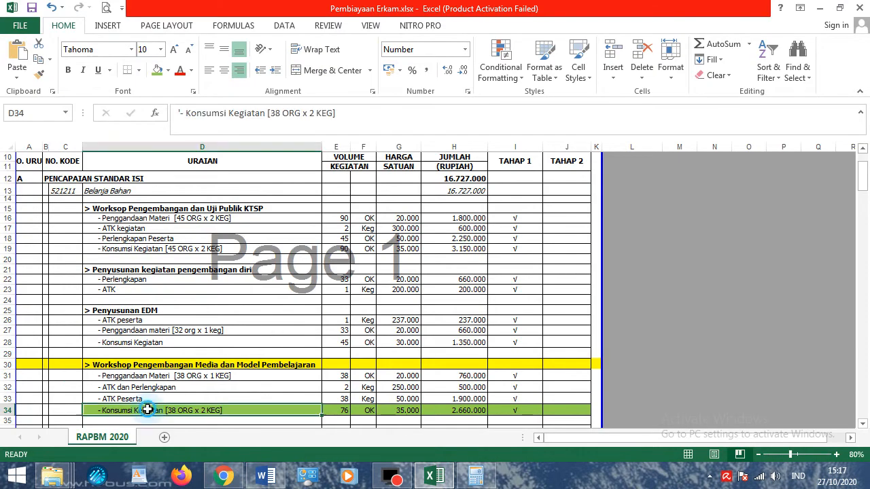
pyautogui.click(224, 476)
# Step: Set the Koefisien (perkalian) of the meal component to 38 kotak multiplied by 2 box
pyautogui.doubleClick(188, 292)
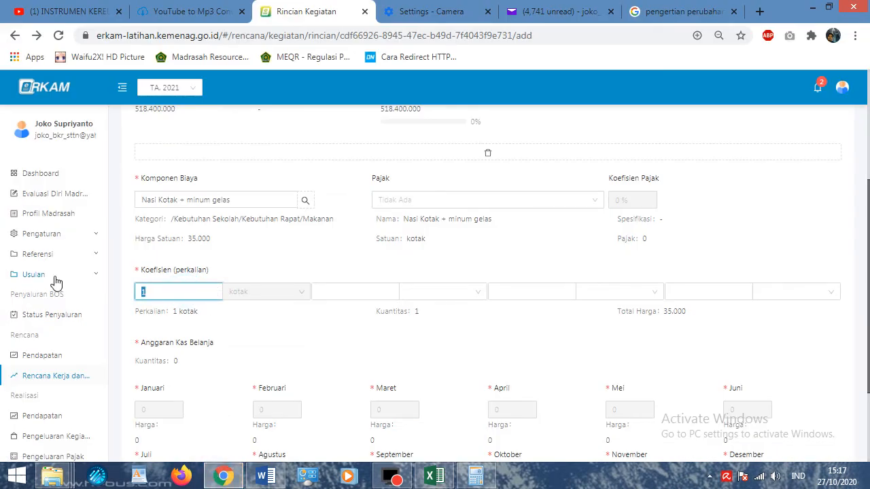
pyautogui.write('38')
pyautogui.click(373, 291)
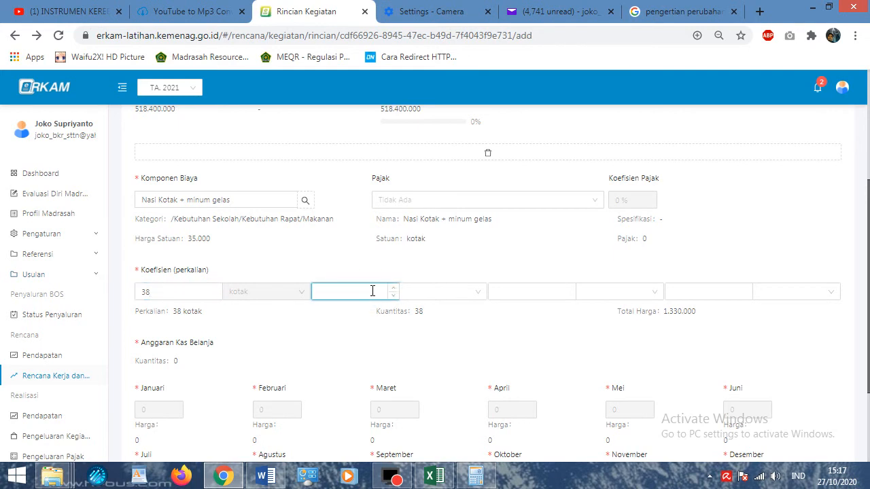
pyautogui.click(424, 298)
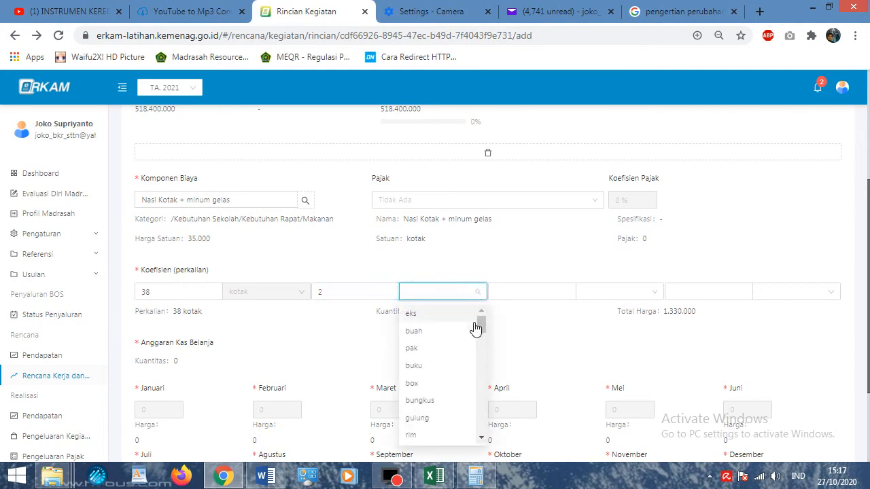
pyautogui.click(430, 384)
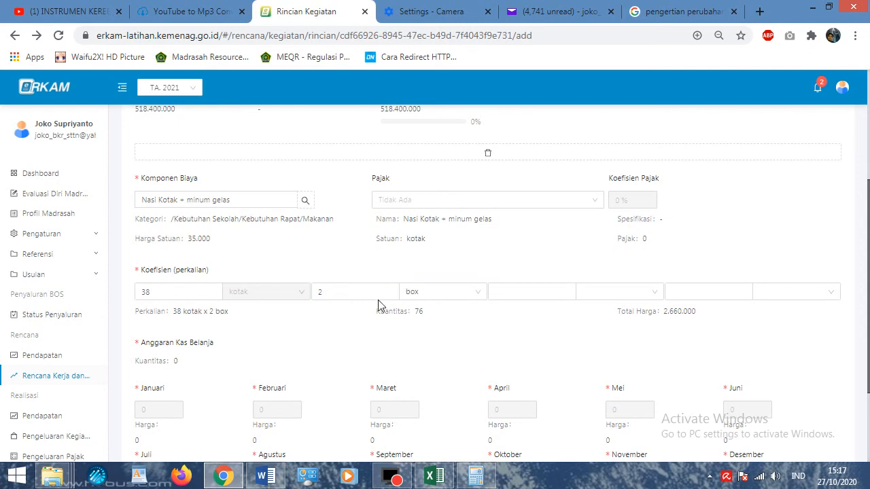
# Step: Look through the other units for the second coefficient and compare the quantity and total with the Excel Konsumsi Kegiatan row
pyautogui.click(436, 291)
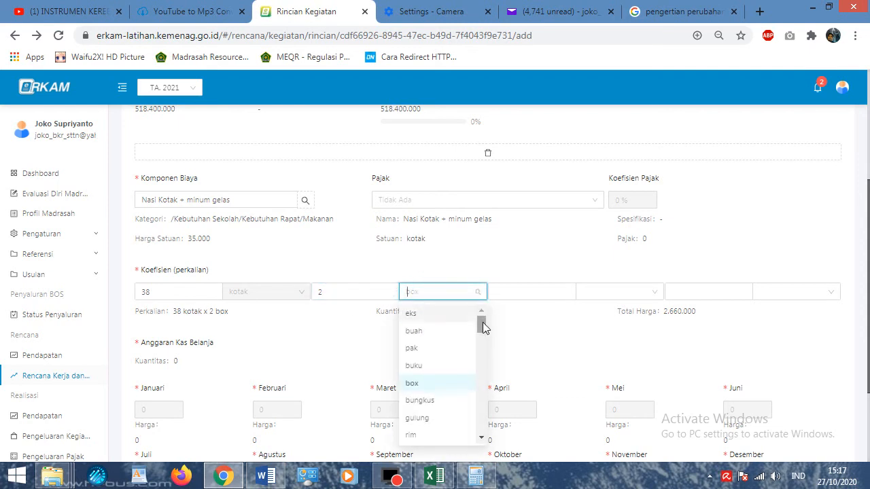
pyautogui.scroll(-3, 483, 331)
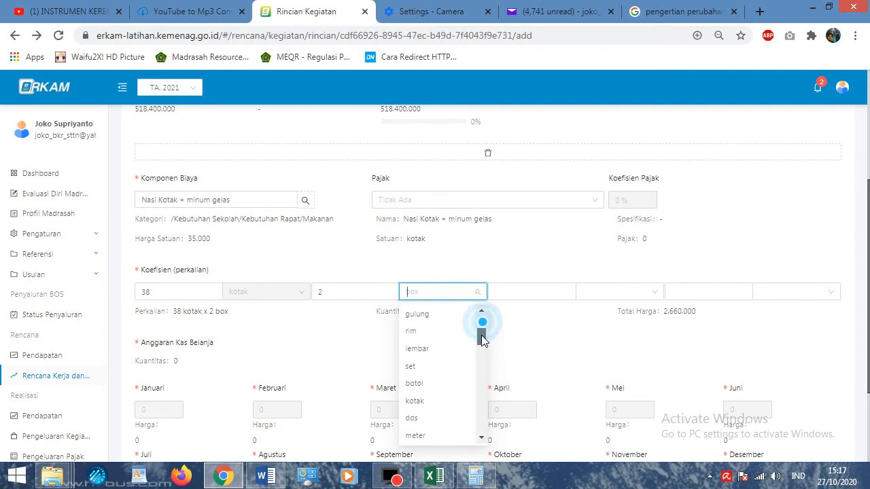
pyautogui.click(534, 328)
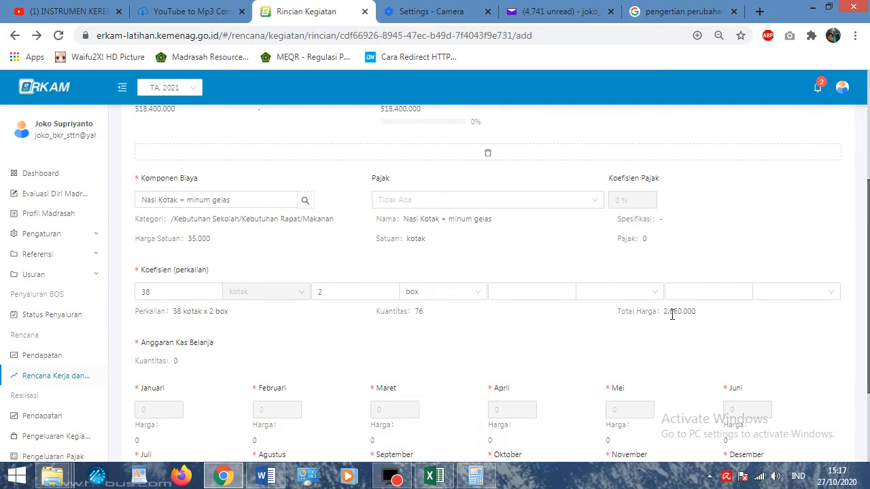
pyautogui.hotkey('alt', 'Tab')
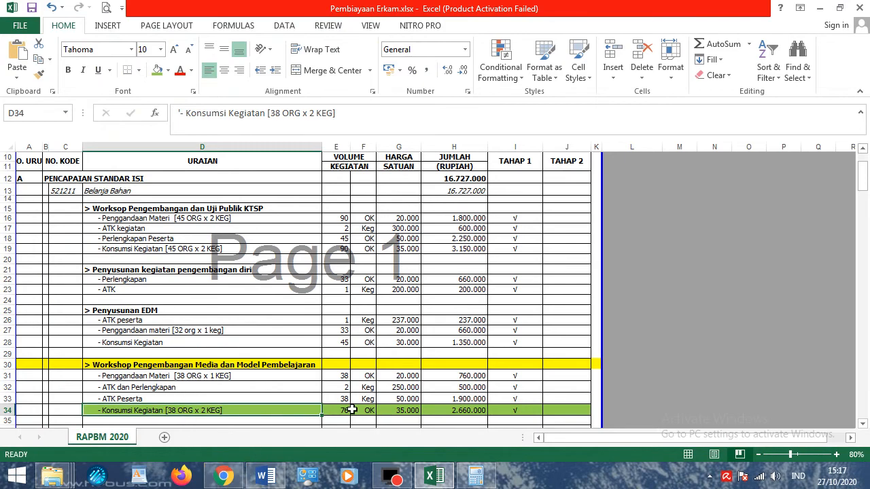
pyautogui.click(223, 475)
# Step: Allocate a quantity of 76 to Juli in Anggaran Kas Belanja and save the cost detail with the save-and-add option
pyautogui.scroll(-1, 691, 314)
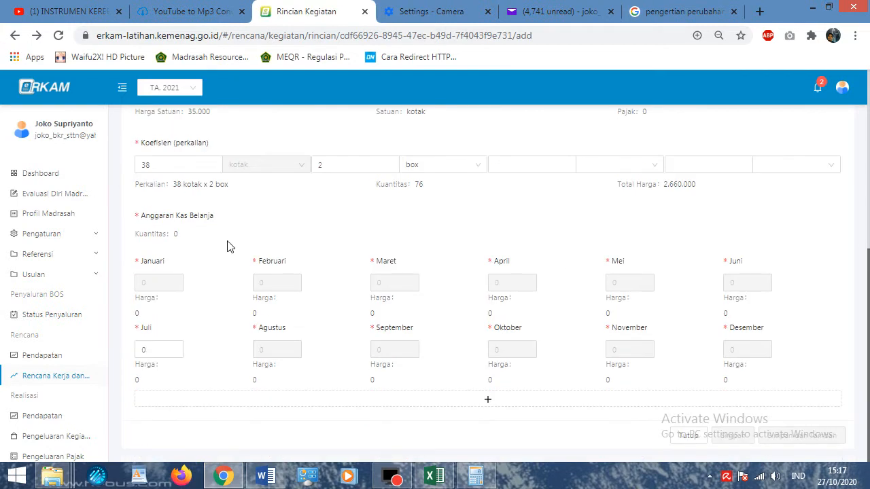
pyautogui.click(146, 350)
pyautogui.doubleClick(151, 351)
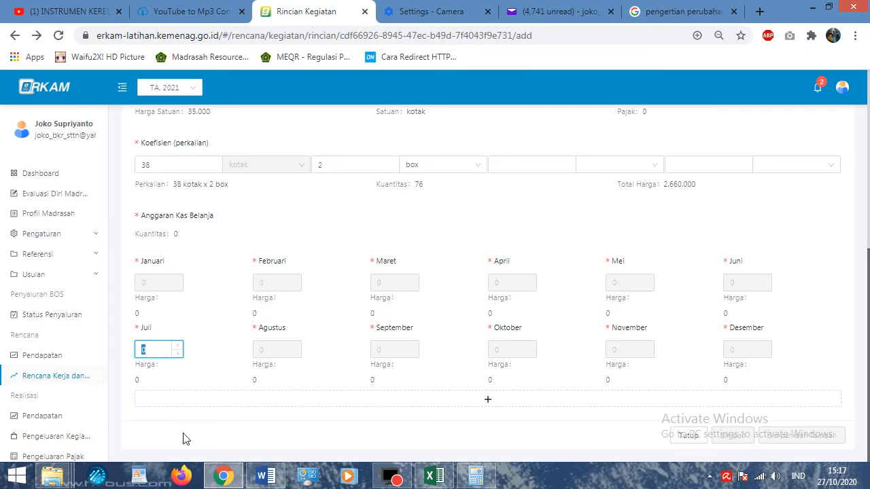
pyautogui.click(227, 469)
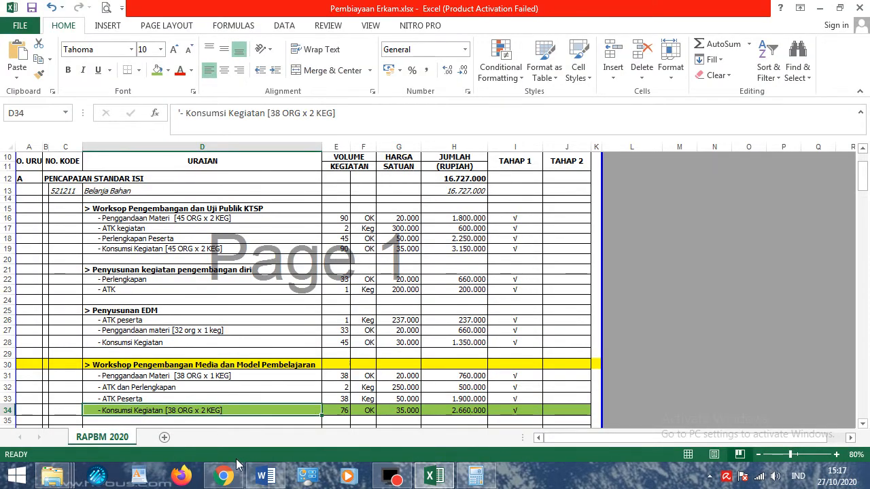
pyautogui.click(237, 462)
pyautogui.write('76')
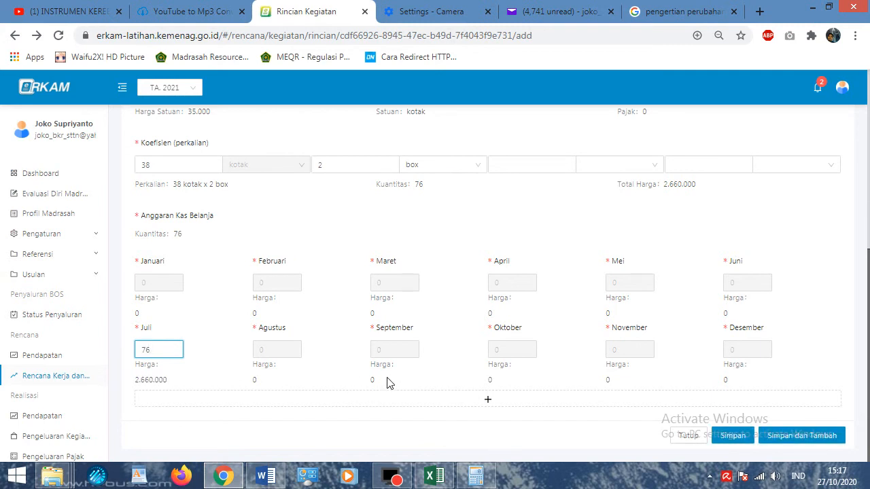
pyautogui.click(801, 439)
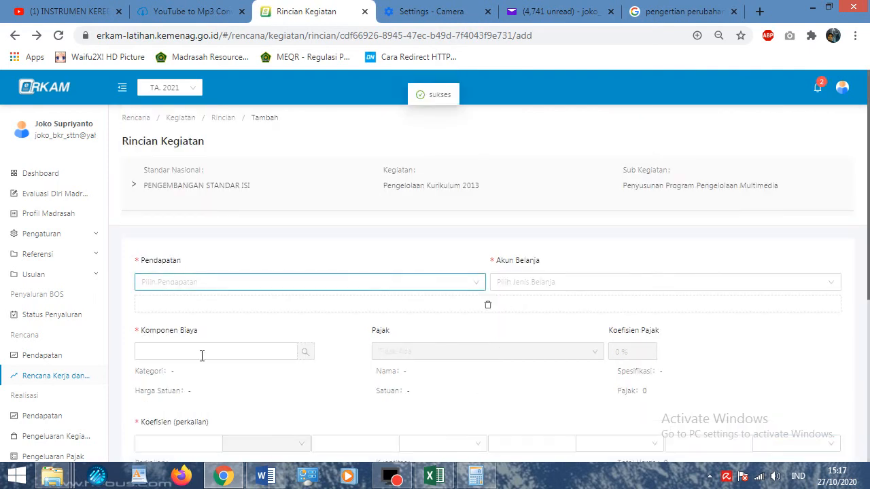
# Step: Go back to the Rencana Kerja dan Anggaran list and view the Rincian of Penyusunan Program Pengelolaan Multimedia
pyautogui.scroll(-1, 136, 360)
pyautogui.click(63, 379)
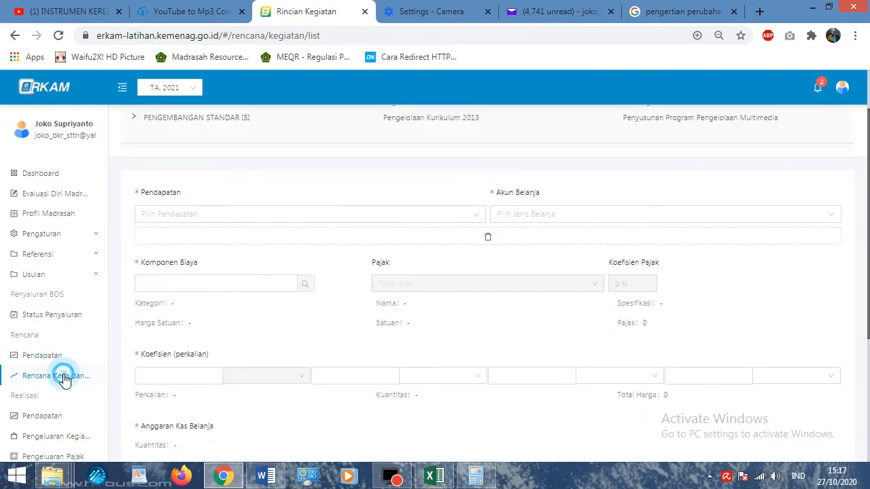
pyautogui.scroll(-3, 706, 302)
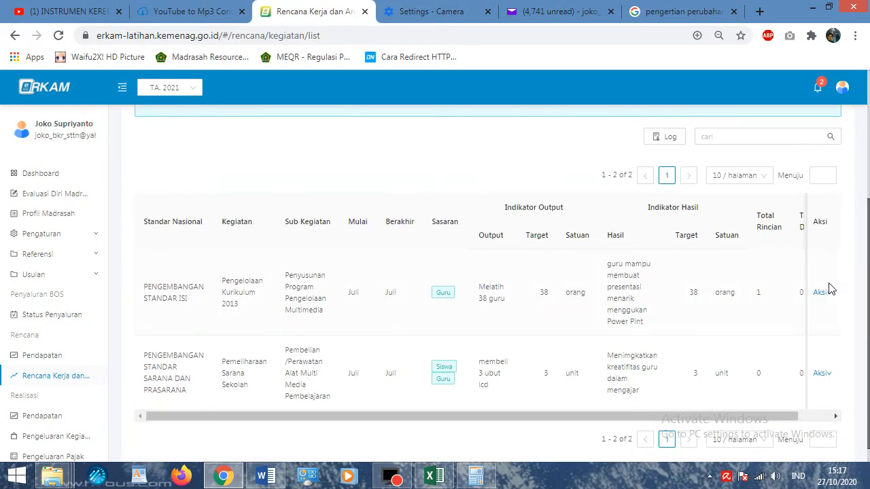
pyautogui.click(77, 380)
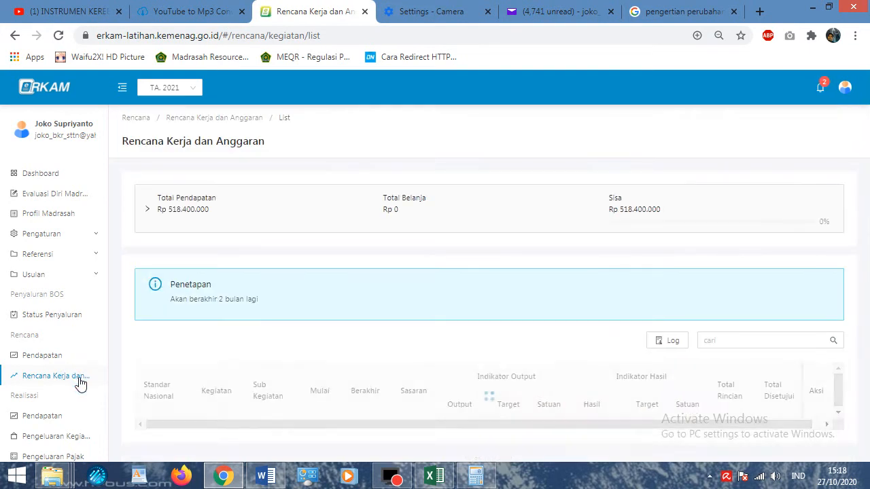
pyautogui.scroll(-2, 836, 354)
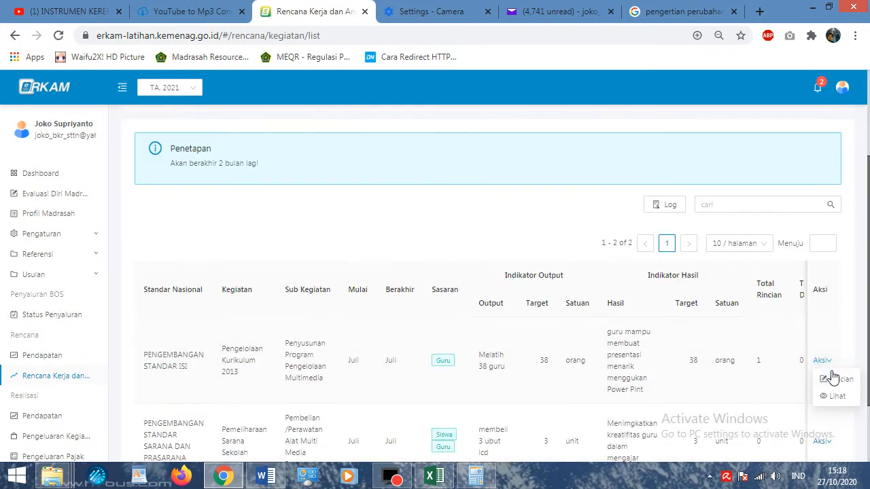
pyautogui.click(830, 375)
pyautogui.scroll(-1, 470, 368)
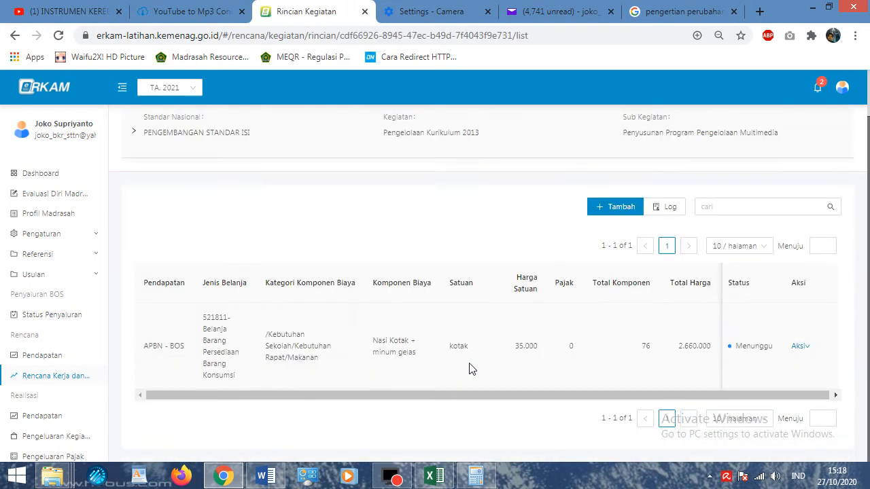
# Step: Reopen the Multimedia activity's Rincian from the plan list and check the status and available actions of the saved meal entry
pyautogui.click(62, 376)
pyautogui.scroll(-3, 187, 338)
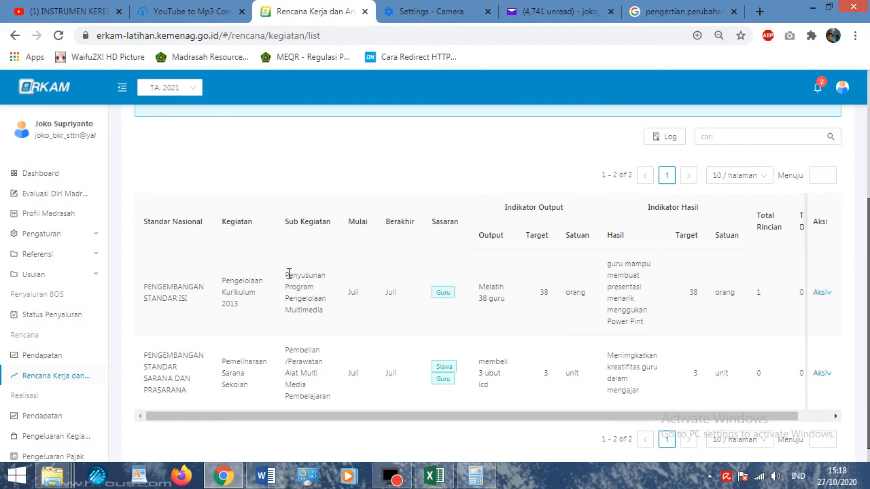
pyautogui.click(822, 292)
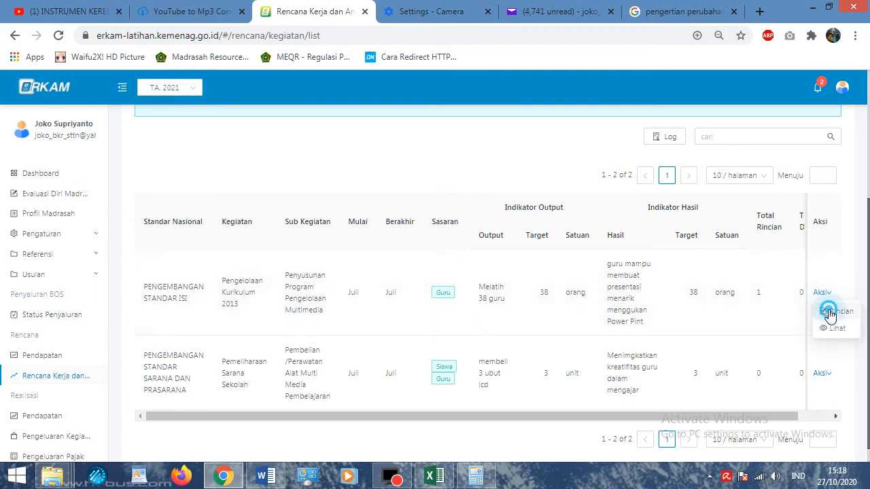
pyautogui.click(824, 309)
pyautogui.scroll(-1, 519, 325)
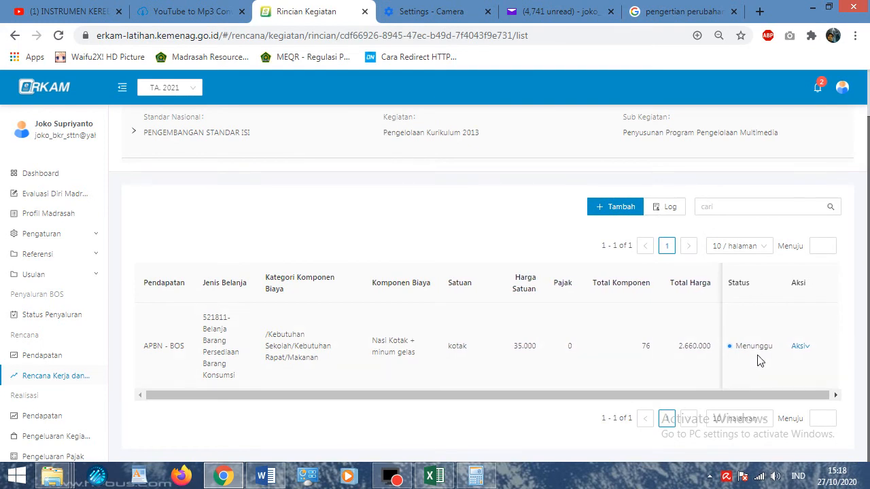
pyautogui.click(799, 347)
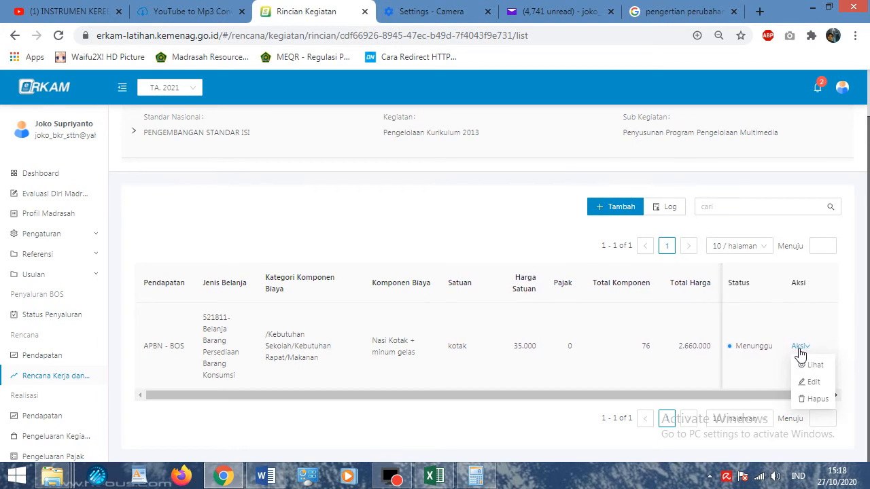
# Step: Start a new cost detail in the Rincian of Pembelian /Perawatan Alat Multi Media Pembelajaran from the work plan list
pyautogui.click(57, 376)
pyautogui.scroll(-3, 310, 336)
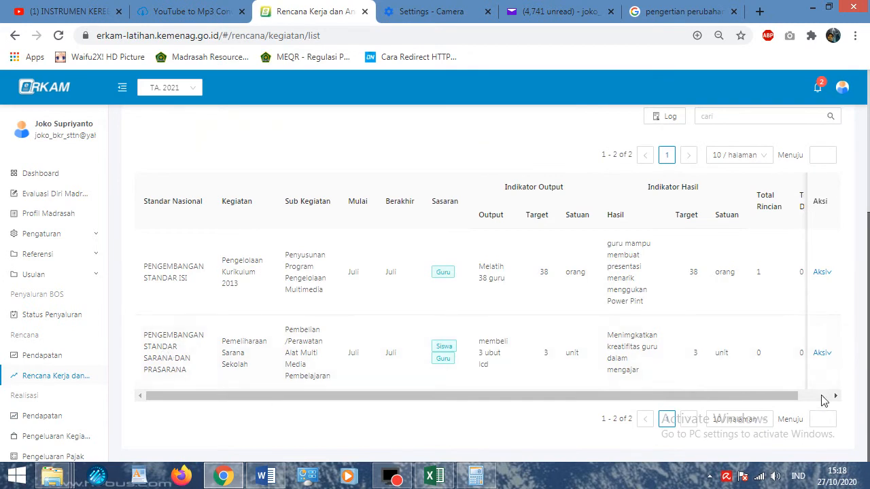
pyautogui.moveTo(823, 354)
pyautogui.click(833, 371)
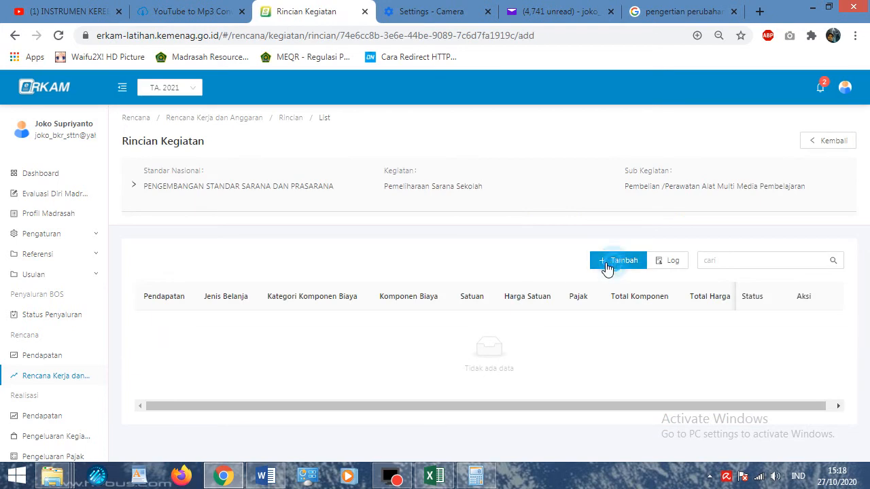
pyautogui.click(616, 262)
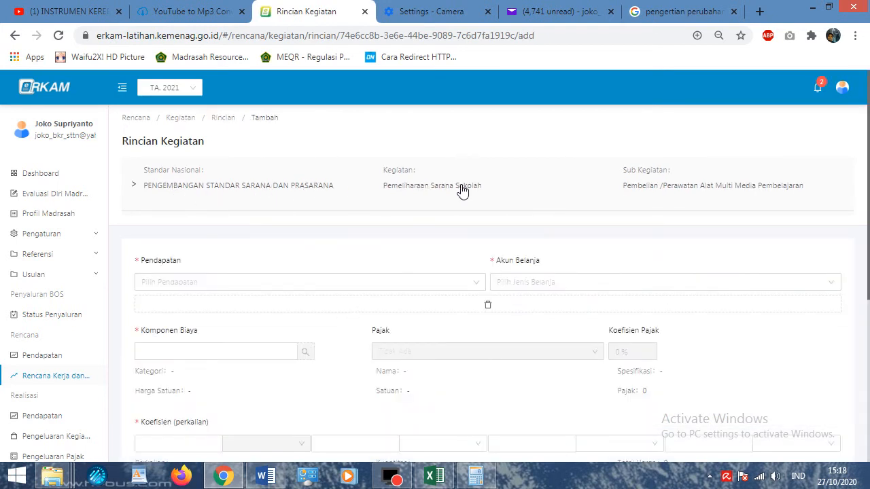
# Step: Set the cost detail's Pendapatan to APBN - BOS and its Akun Belanja to 521211 - Belanja Bahan
pyautogui.click(418, 286)
pyautogui.click(174, 300)
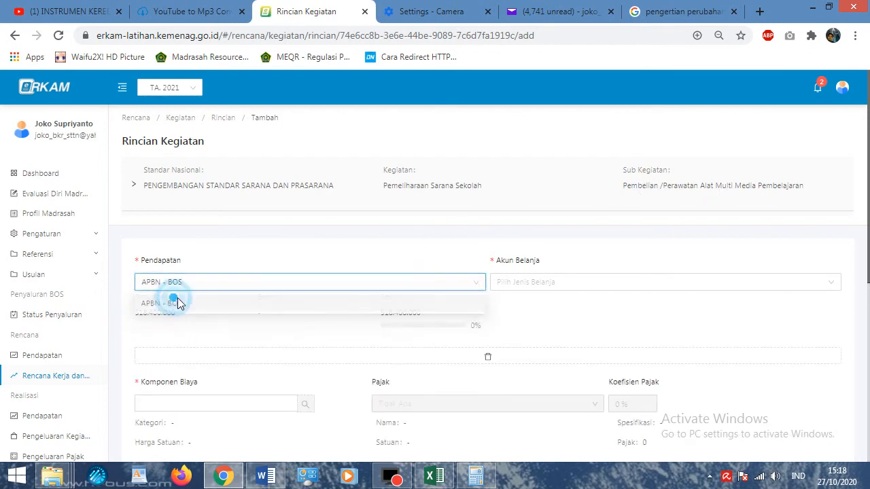
pyautogui.click(684, 283)
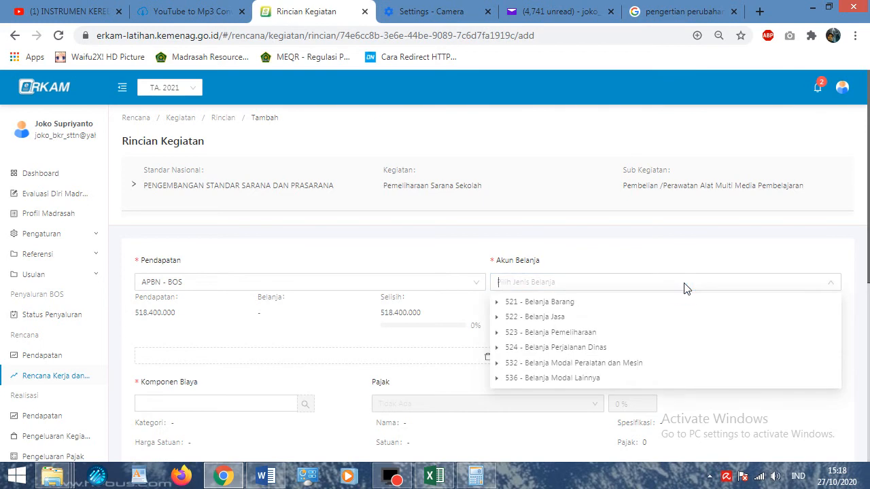
pyautogui.click(499, 303)
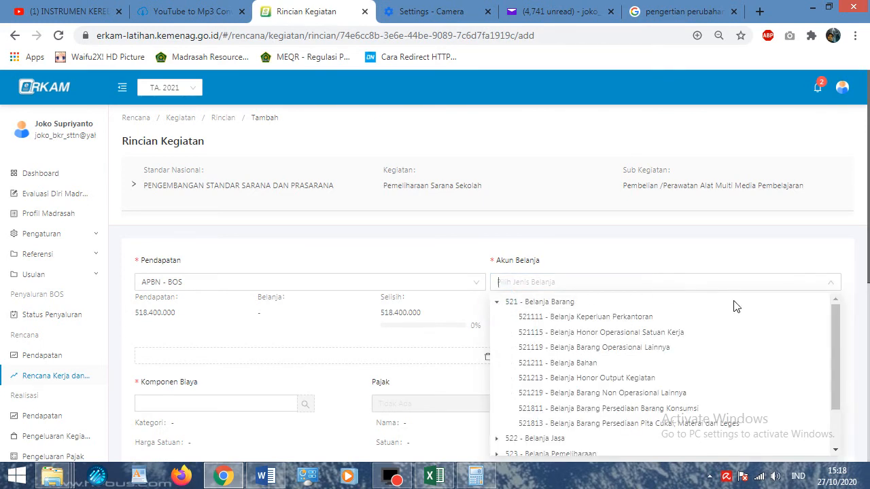
pyautogui.click(591, 365)
# Step: Open the Komponen Biaya lookup and look through the Komputer dan Aksesoris categories, including Komputer & Peripheral
pyautogui.scroll(-1, 290, 365)
pyautogui.click(256, 343)
pyautogui.click(305, 339)
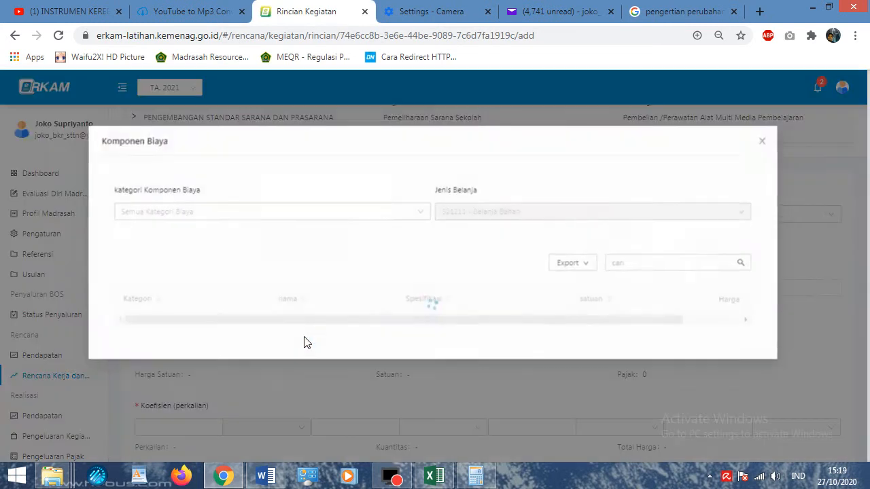
pyautogui.click(246, 214)
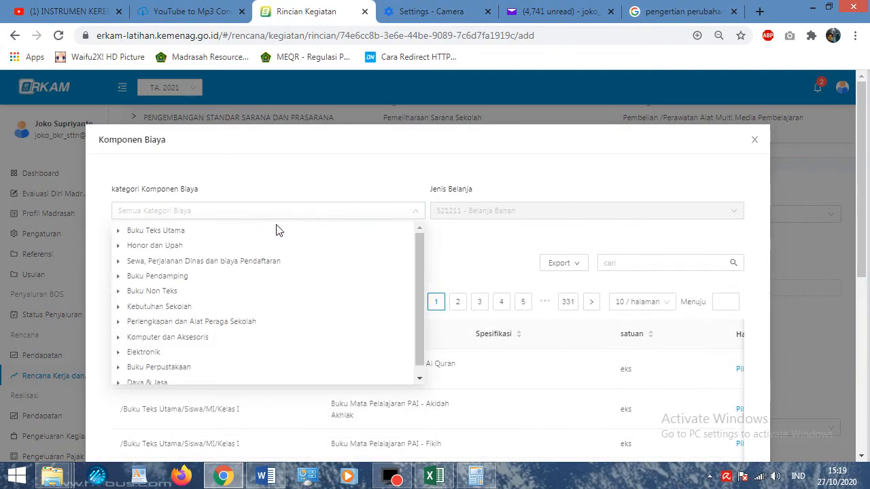
pyautogui.moveTo(419, 291); pyautogui.dragTo(413, 329)
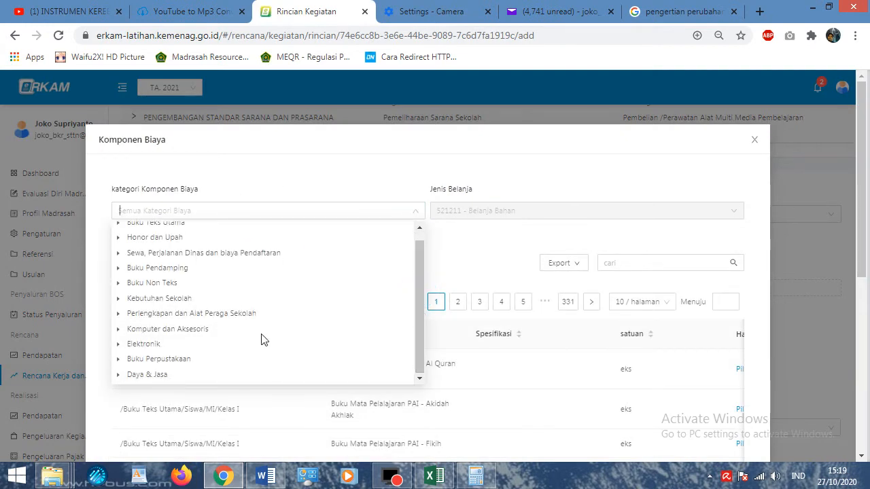
pyautogui.click(118, 330)
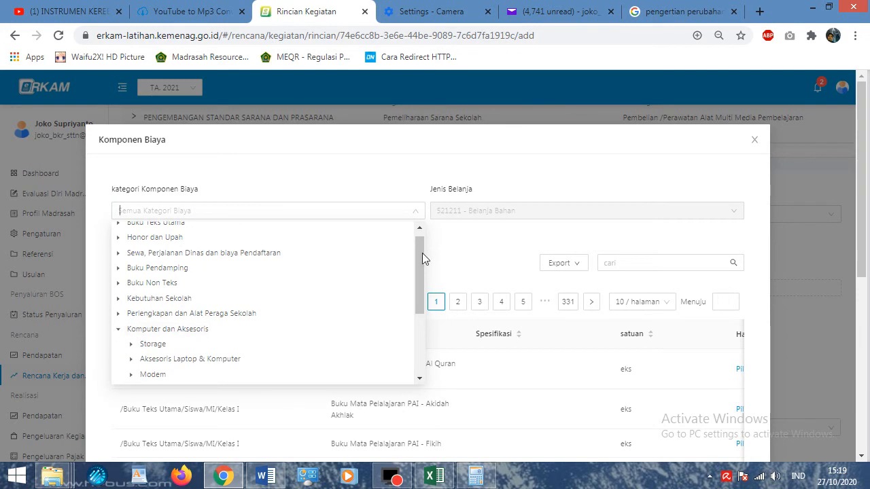
pyautogui.moveTo(417, 269); pyautogui.dragTo(407, 342)
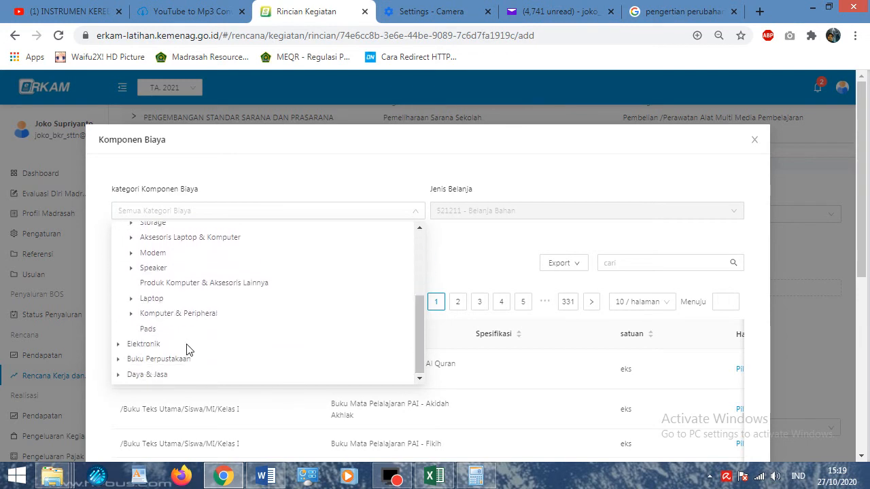
pyautogui.click(132, 314)
pyautogui.moveTo(413, 289); pyautogui.dragTo(394, 271)
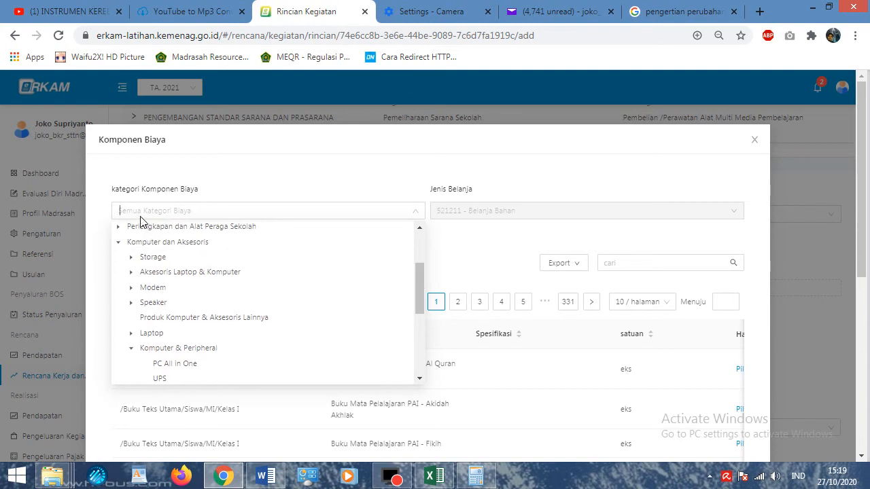
# Step: Search the Komponen Biaya categories for "proyektor" and filter the cost components by Proyektor
pyautogui.write('pro')
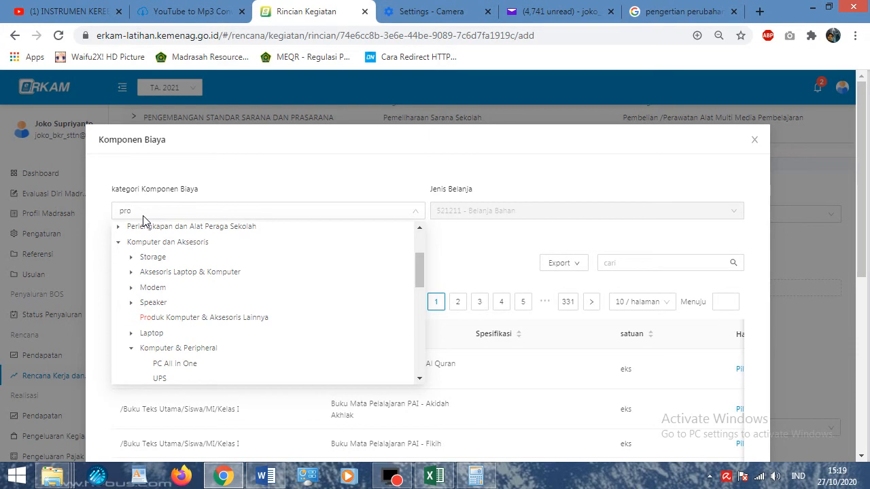
pyautogui.write('yektor')
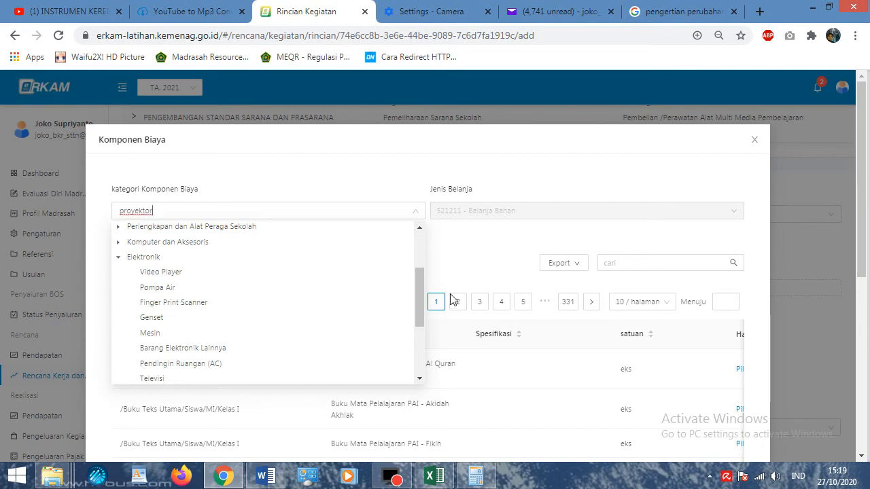
pyautogui.moveTo(418, 301); pyautogui.dragTo(415, 360)
pyautogui.click(150, 284)
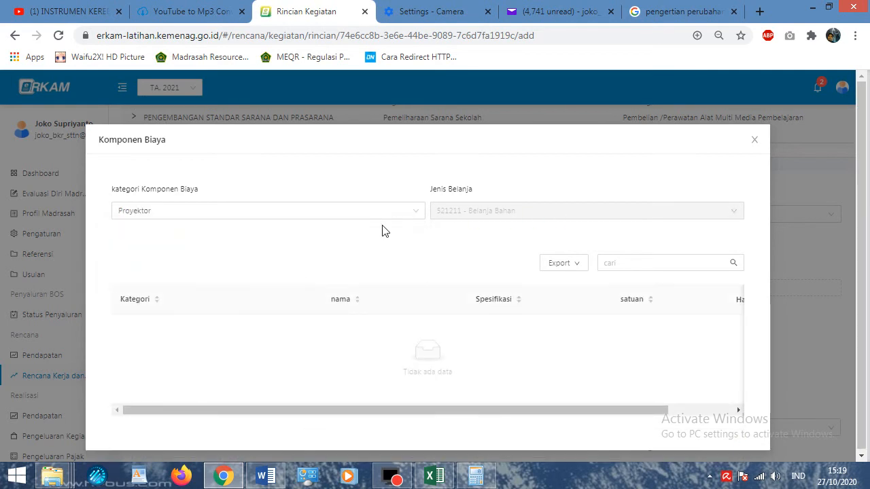
pyautogui.click(569, 267)
pyautogui.click(591, 347)
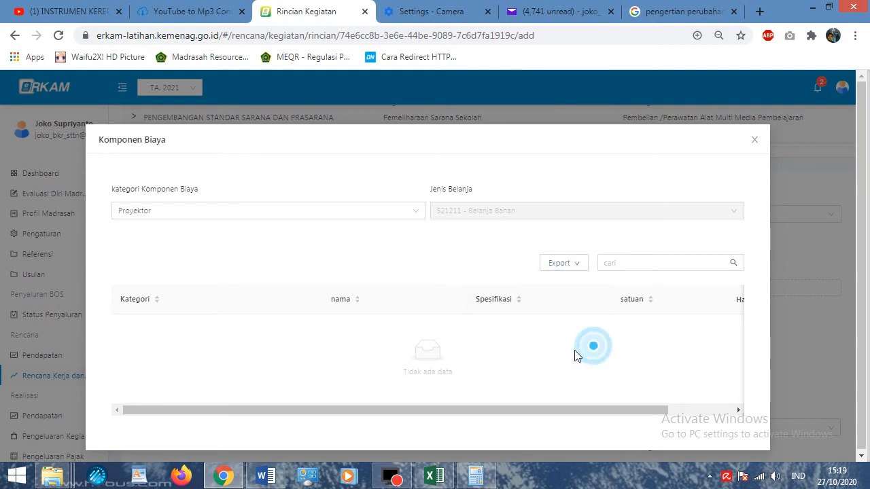
pyautogui.click(558, 412)
pyautogui.moveTo(558, 413); pyautogui.dragTo(491, 414)
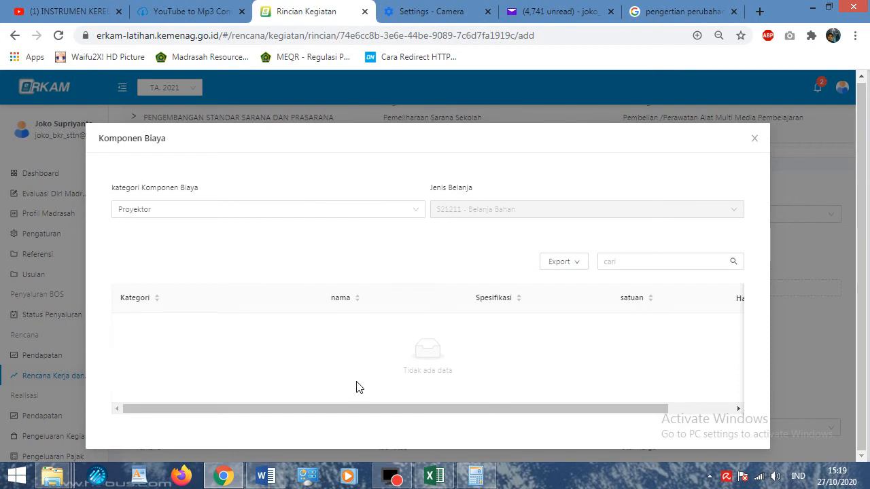
pyautogui.moveTo(352, 411); pyautogui.dragTo(241, 408)
# Step: Switch to the Excel budget and locate the Pengadaan LCD Proyektor and Pengadaan Printer Leser Jet items under Belanja modal Peralatan dan Mesin
pyautogui.click(228, 476)
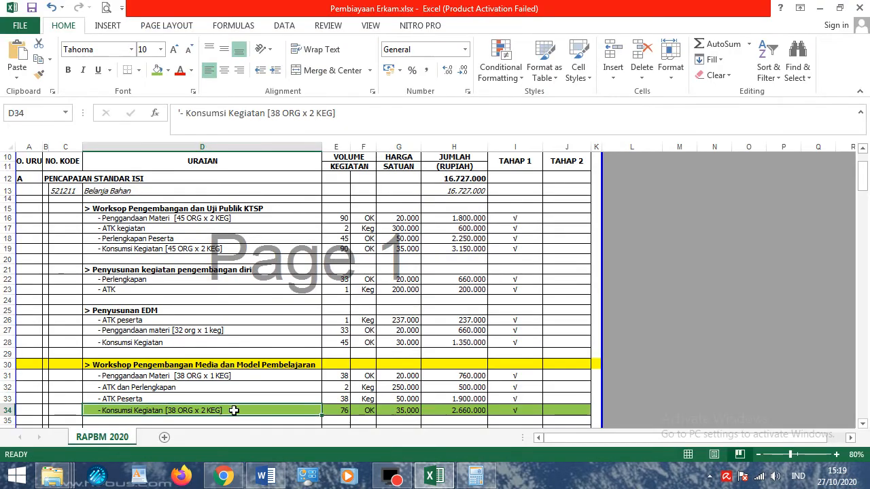
pyautogui.scroll(-2, 233, 393)
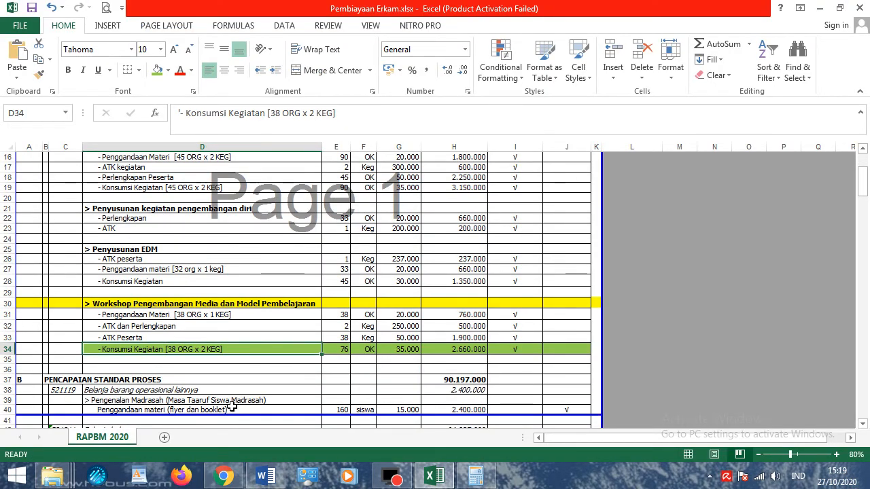
pyautogui.scroll(-14, 230, 380)
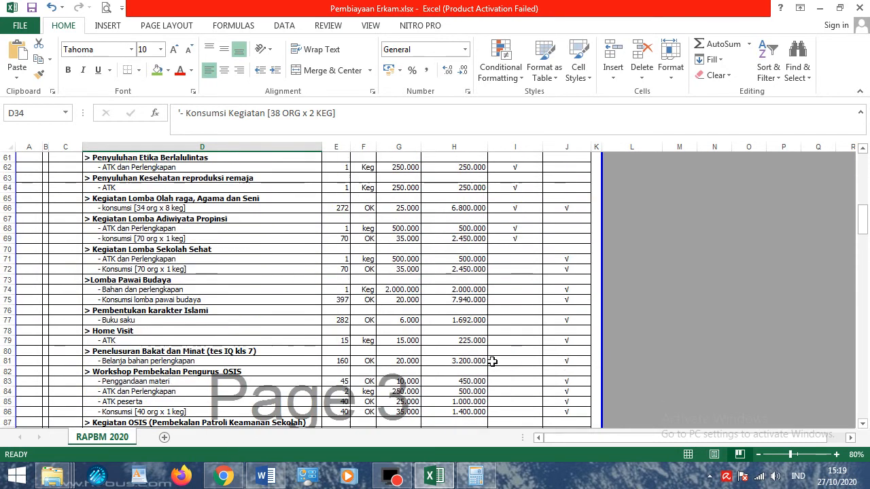
pyautogui.moveTo(862, 221); pyautogui.dragTo(860, 393)
pyautogui.scroll(-9, 306, 370)
pyautogui.scroll(14, 305, 363)
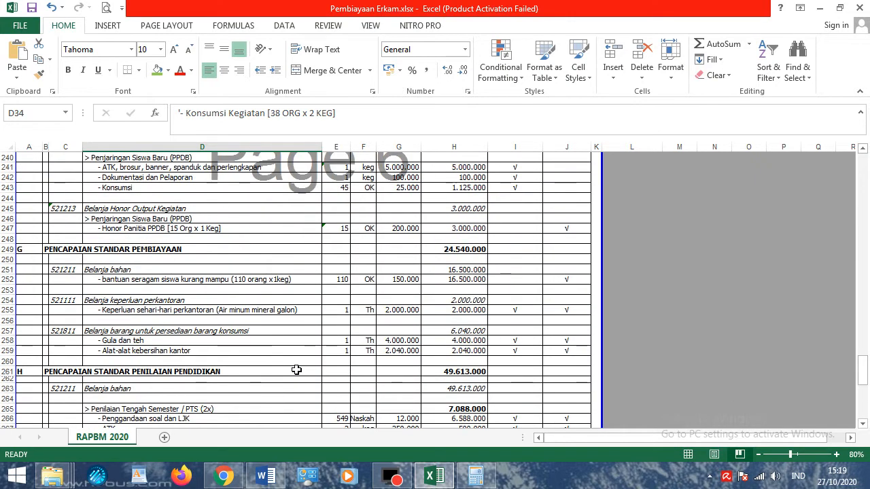
pyautogui.scroll(6, 296, 369)
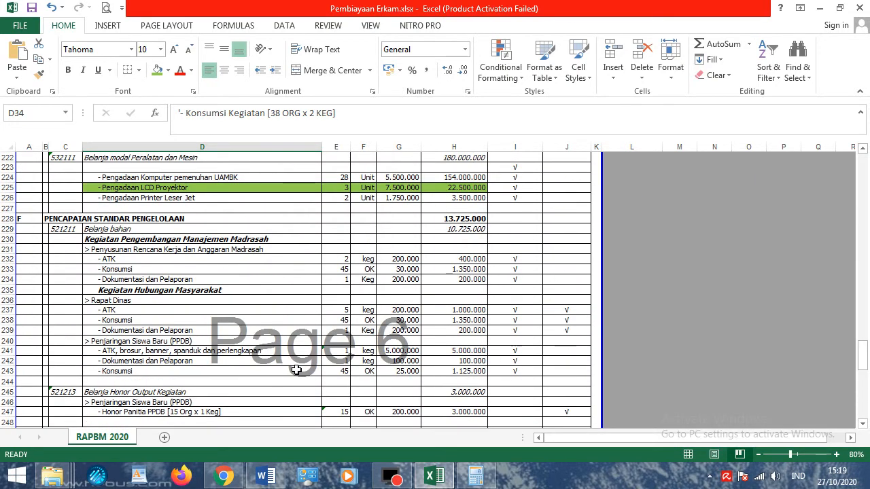
pyautogui.scroll(3, 296, 369)
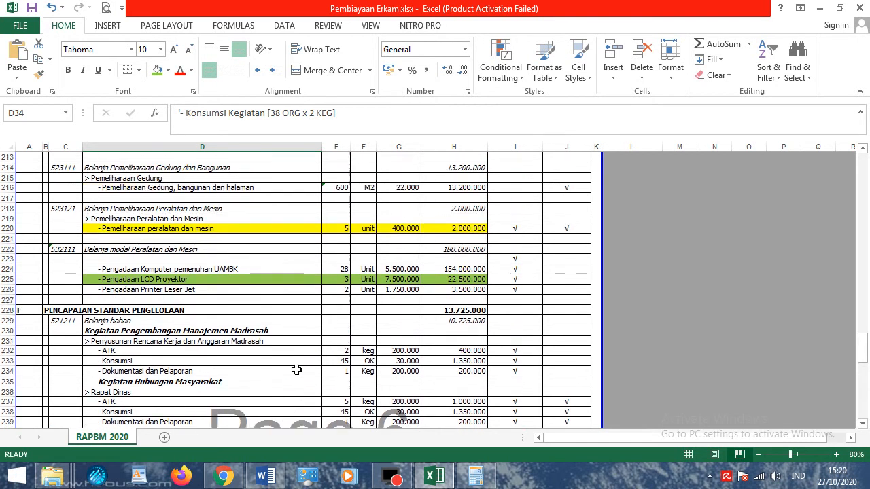
pyautogui.click(145, 280)
pyautogui.click(137, 292)
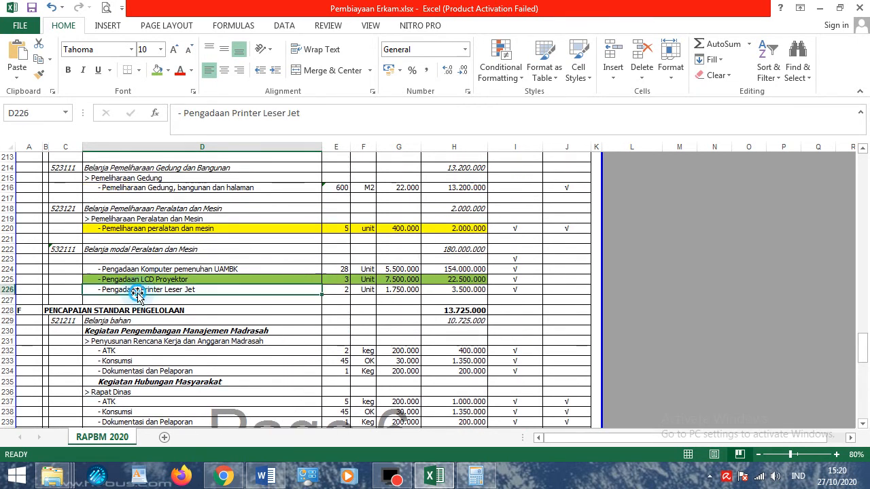
# Step: Return to the Komponen Biaya lookup in the browser, replace the category filter with Printer, and open the list's export options
pyautogui.click(220, 477)
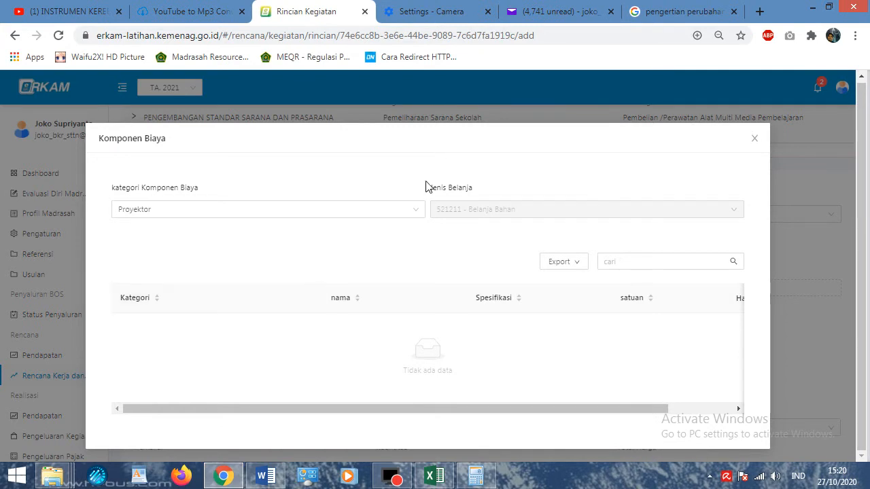
pyautogui.click(416, 210)
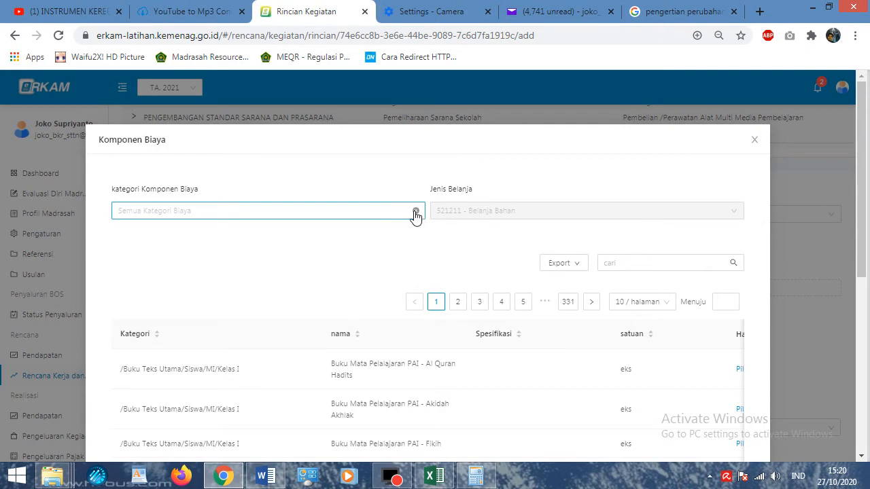
pyautogui.click(398, 212)
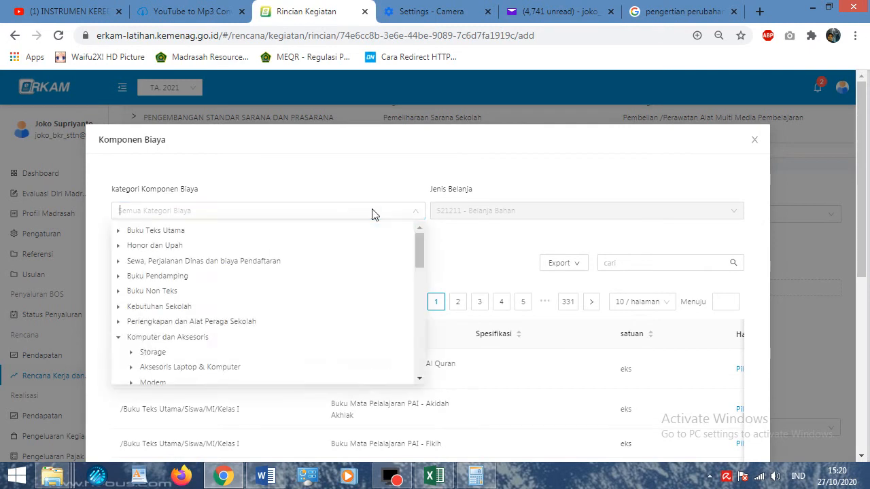
pyautogui.click(221, 482)
pyautogui.click(221, 479)
pyautogui.write('pri')
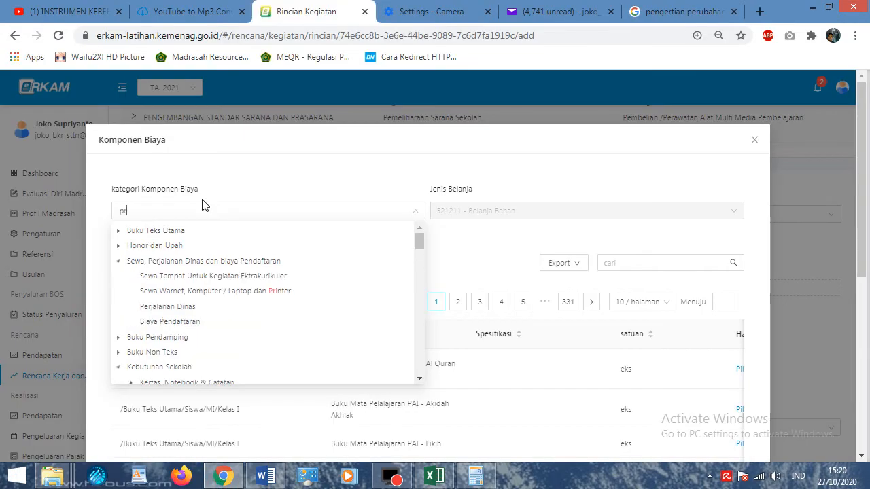
pyautogui.write('nter')
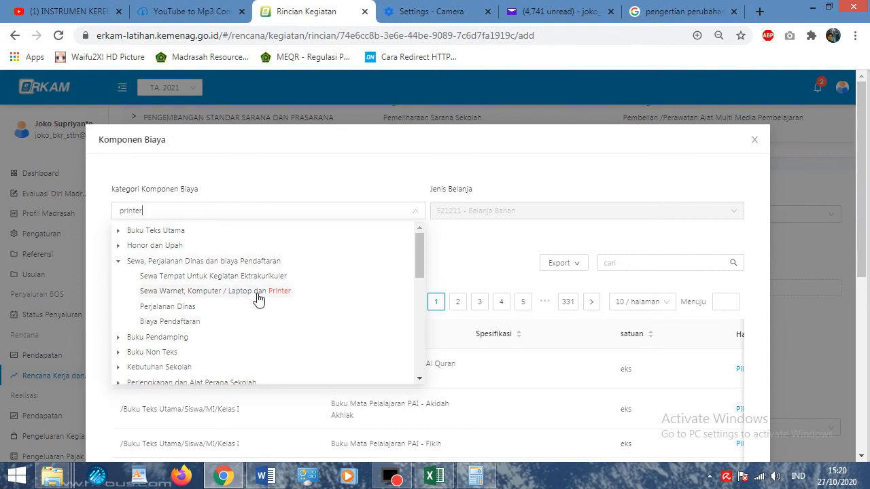
pyautogui.moveTo(422, 266); pyautogui.dragTo(410, 367)
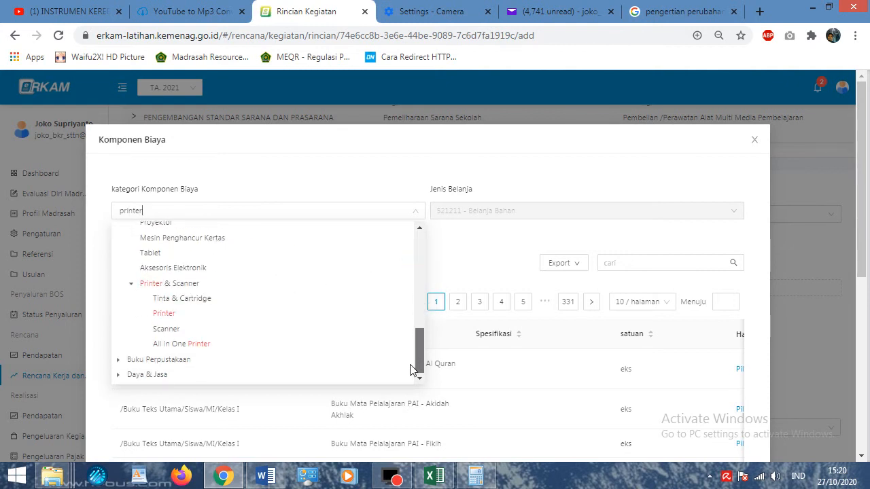
pyautogui.click(166, 315)
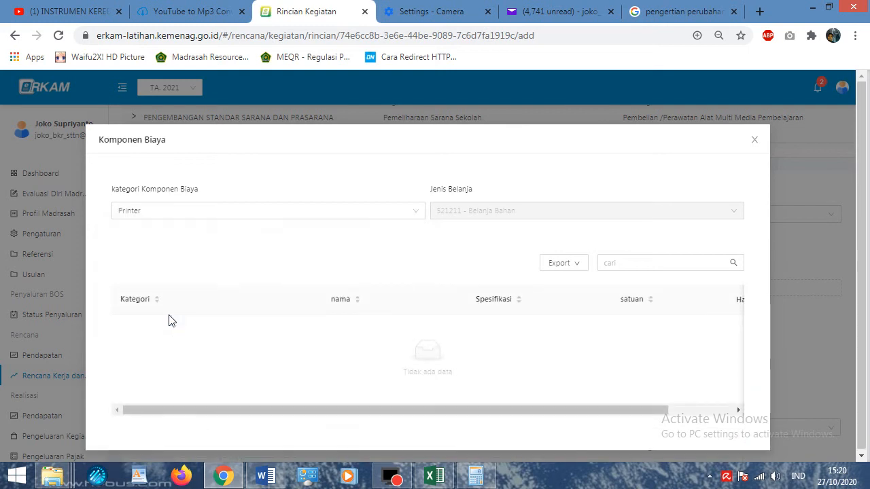
pyautogui.click(360, 213)
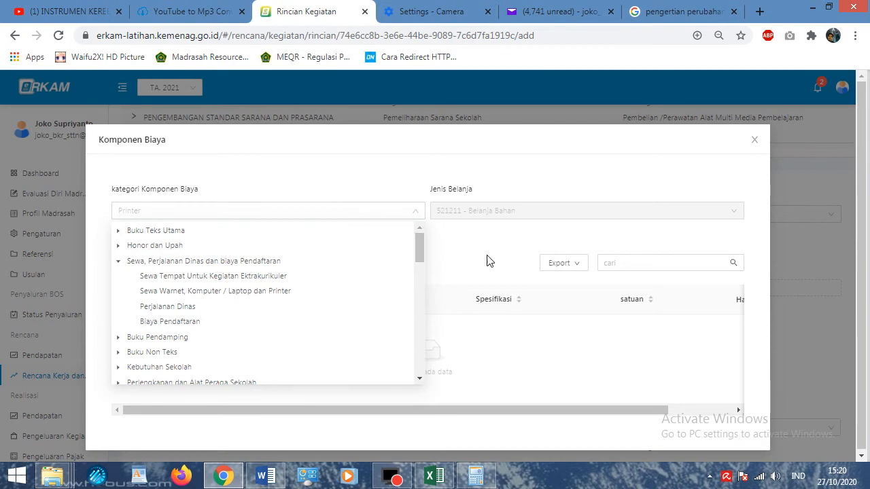
pyautogui.click(559, 263)
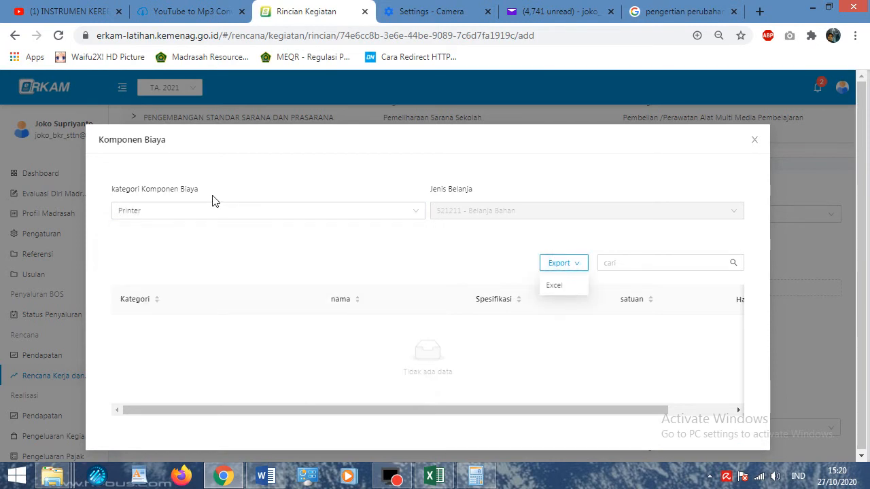
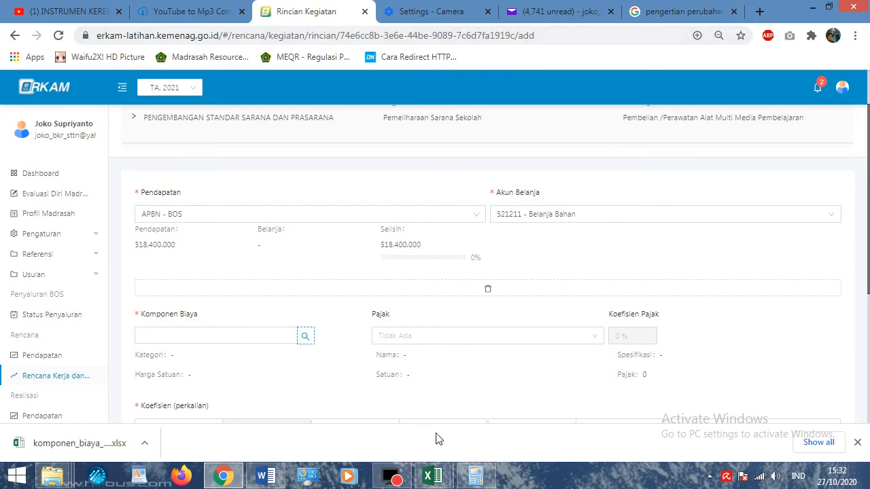
# Step: Check the Pengadaan Printer Leser Jet item in the Excel budget, close Find and Replace, and return to the e-RKAM form
pyautogui.click(432, 475)
pyautogui.click(399, 421)
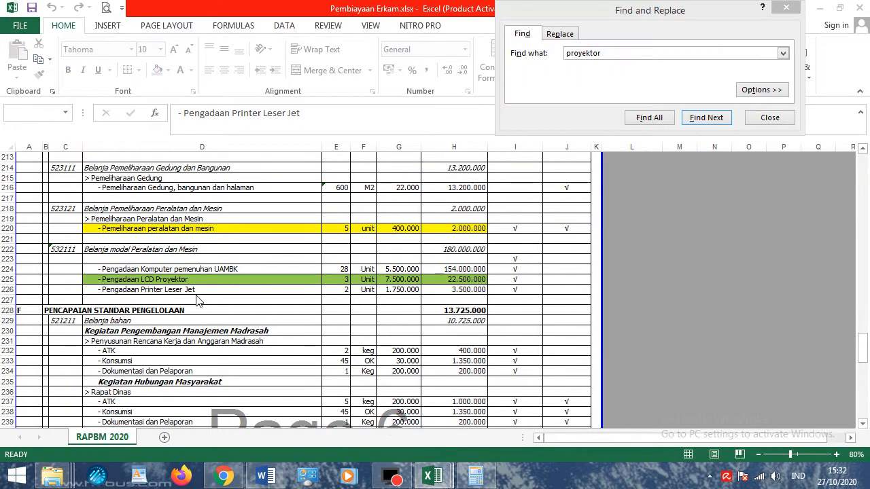
pyautogui.click(188, 289)
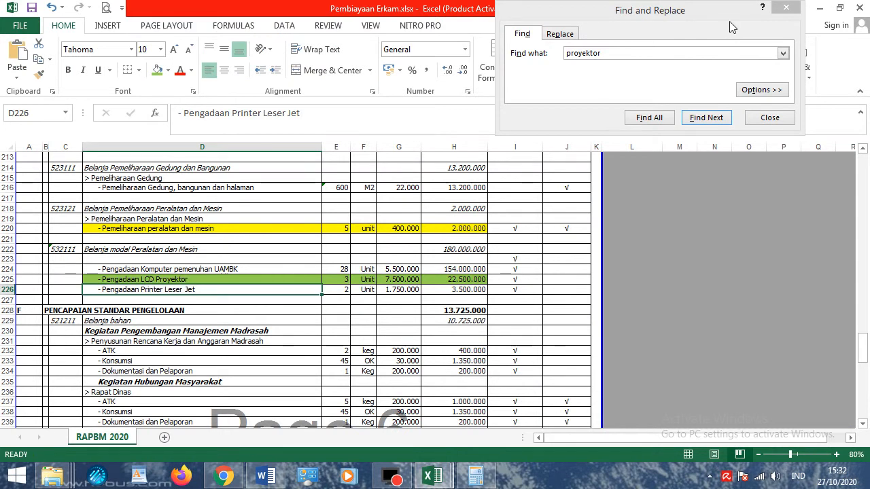
pyautogui.moveTo(639, 10); pyautogui.dragTo(527, 53)
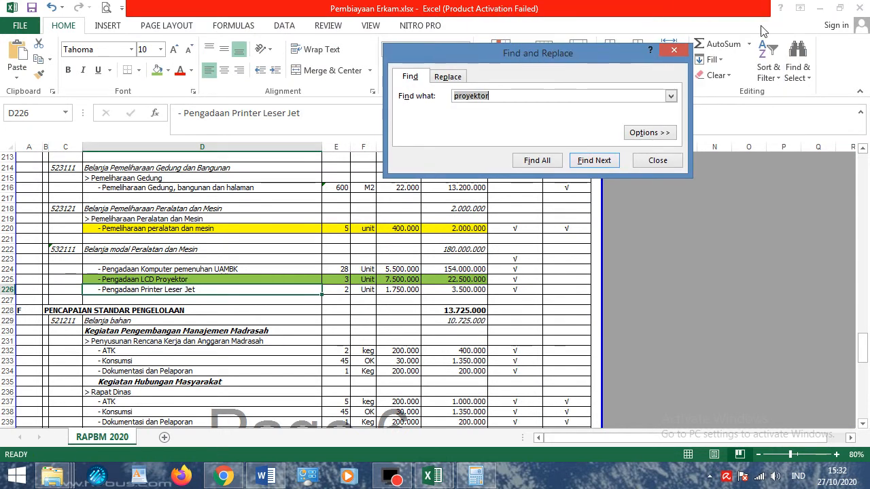
pyautogui.click(680, 48)
pyautogui.click(818, 8)
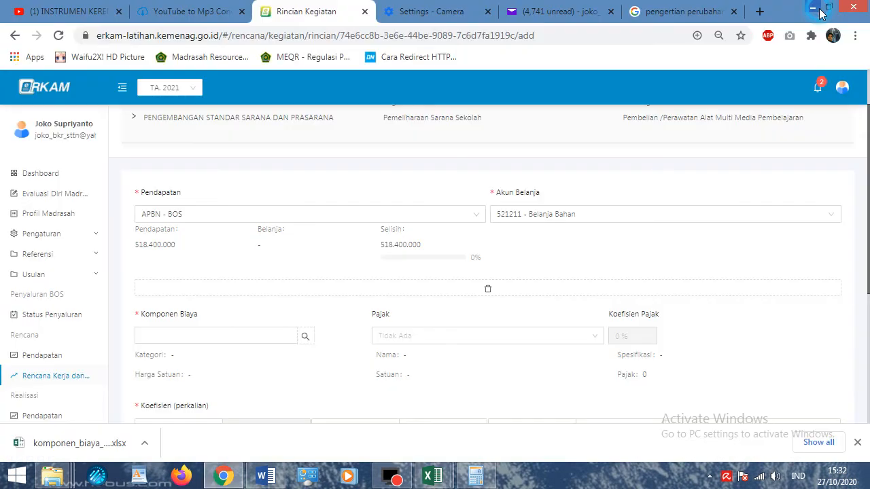
# Step: Select 521211 - Belanja Bahan again as the Akun Belanja for the multimedia equipment activity
pyautogui.click(550, 216)
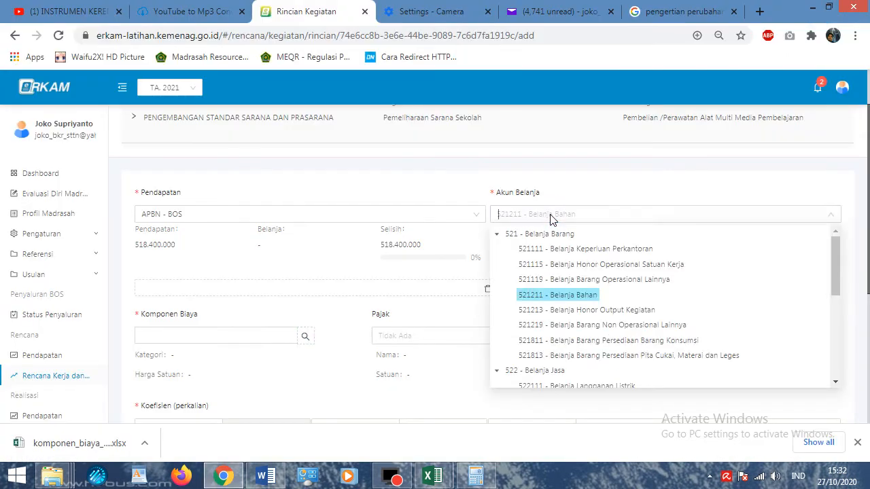
pyautogui.click(568, 296)
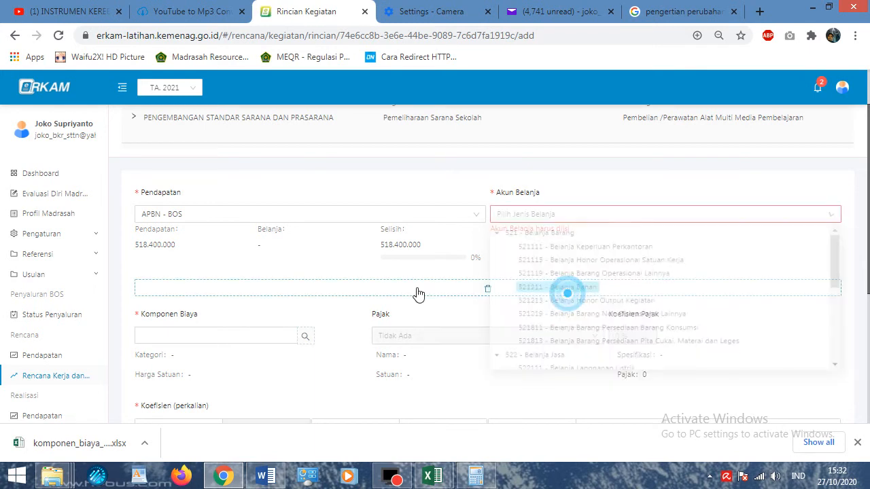
pyautogui.click(282, 334)
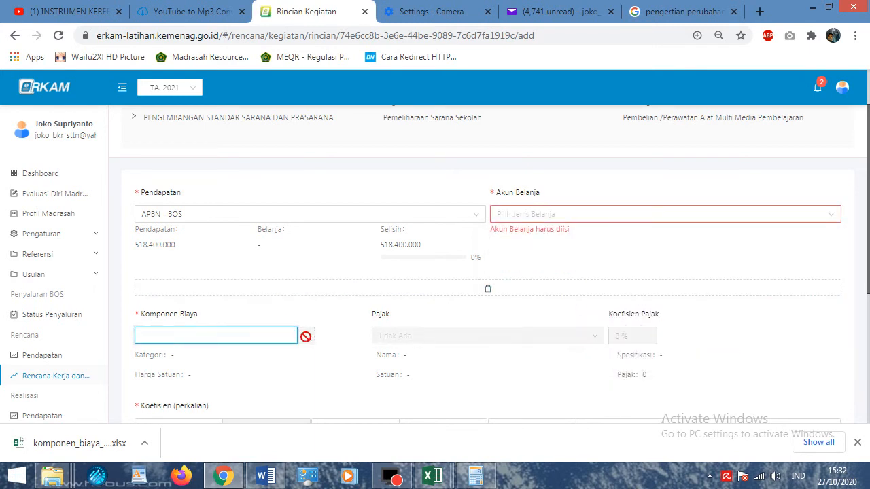
pyautogui.click(534, 216)
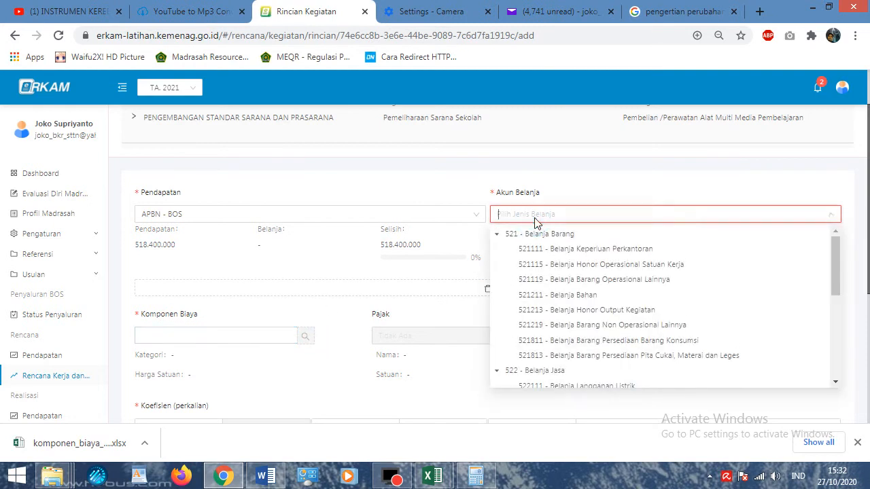
pyautogui.click(539, 296)
# Step: Search the Komponen Biaya categories for "proyektor", filter the Belanja Bahan components by Proyektor, and close the lookup
pyautogui.click(305, 335)
pyautogui.click(412, 213)
pyautogui.click(381, 213)
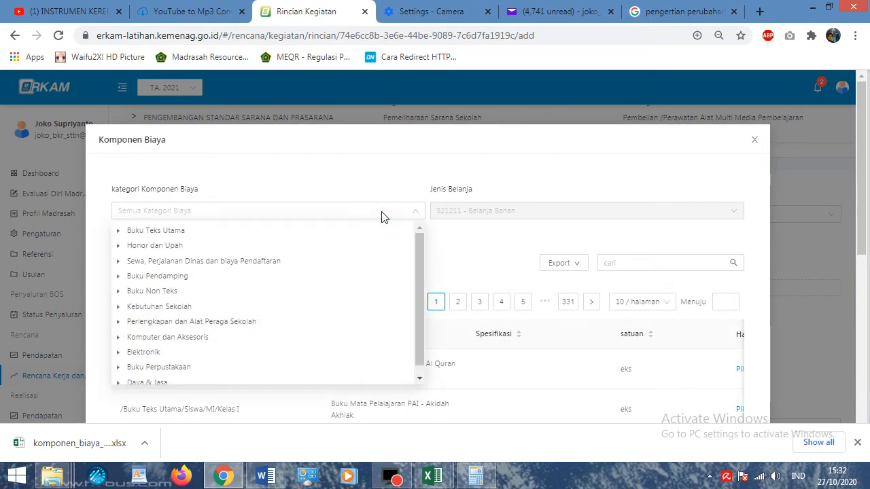
pyautogui.moveTo(418, 260); pyautogui.dragTo(421, 291)
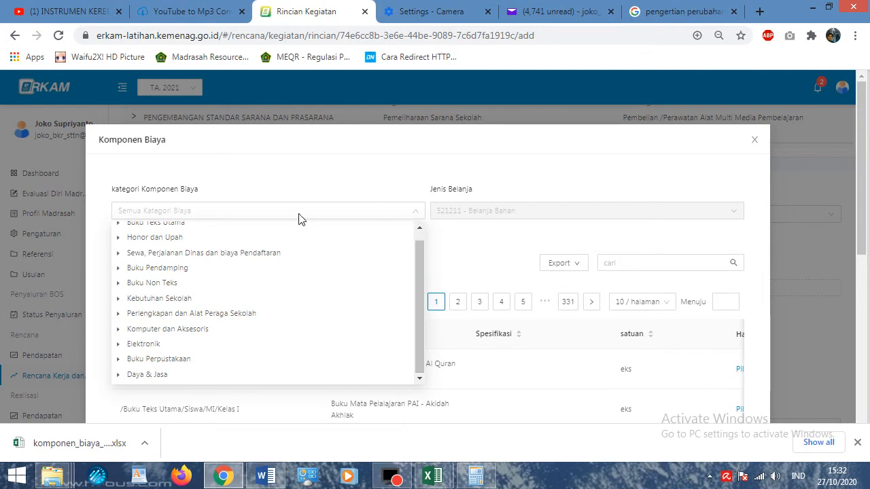
pyautogui.write('proyekto')
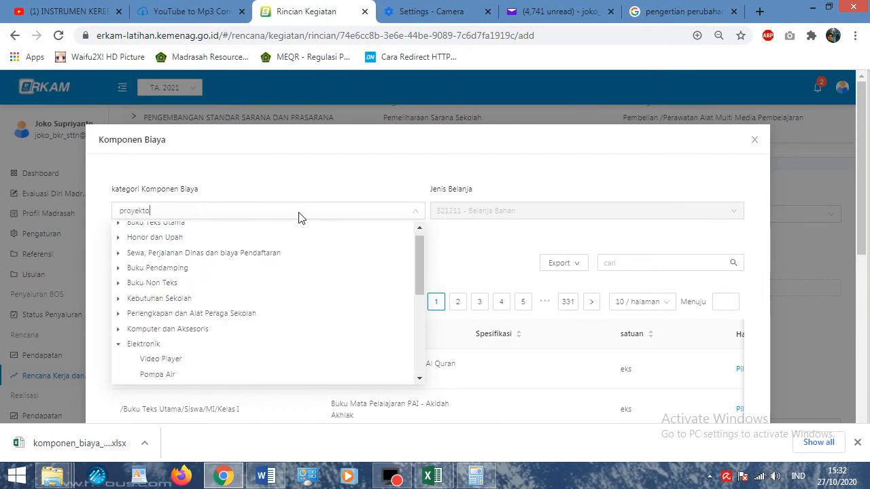
pyautogui.moveTo(423, 262); pyautogui.dragTo(424, 327)
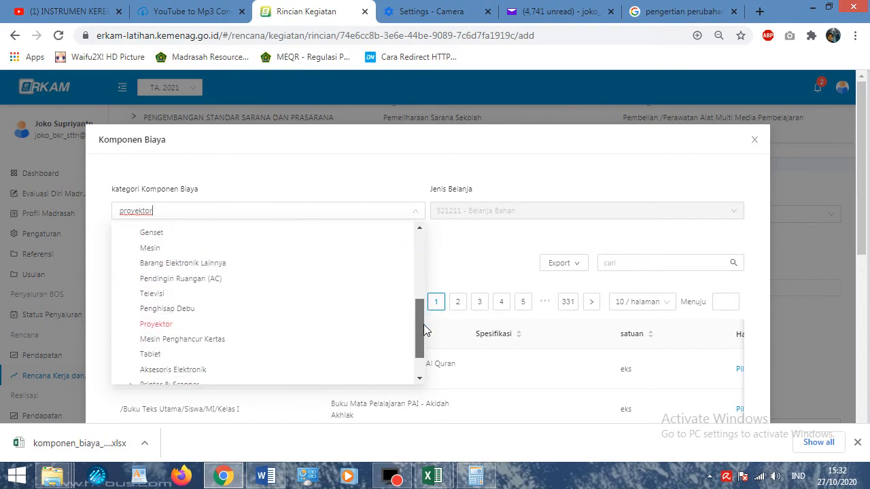
pyautogui.click(163, 316)
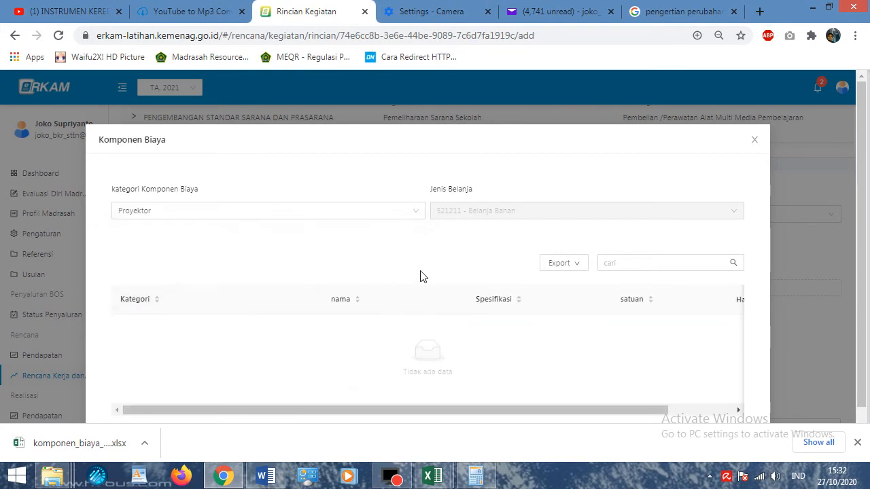
pyautogui.scroll(-1, 857, 197)
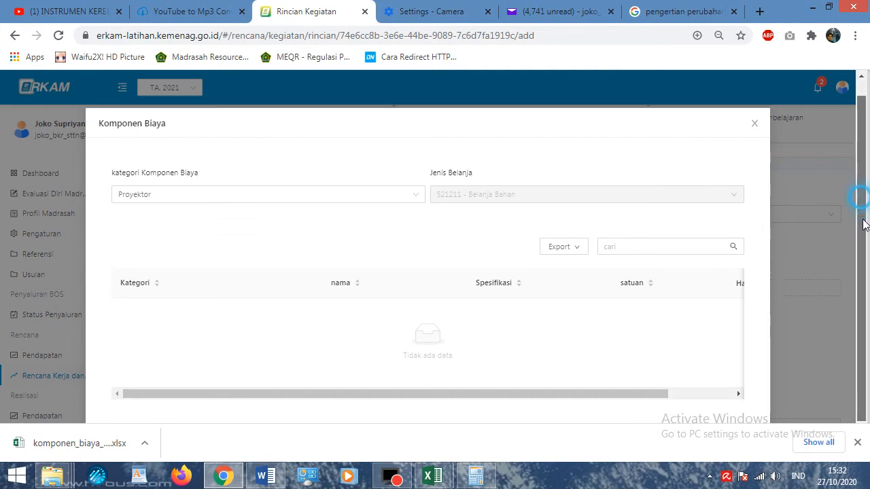
pyautogui.moveTo(338, 385); pyautogui.dragTo(322, 376)
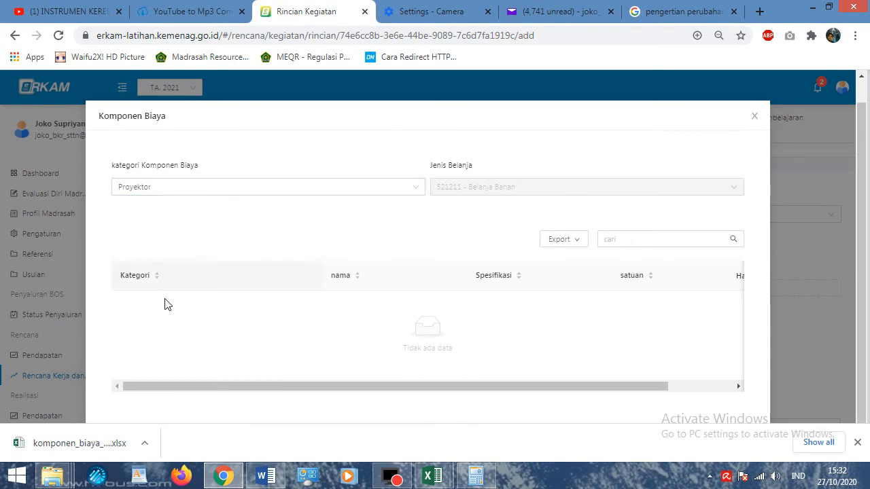
pyautogui.click(754, 116)
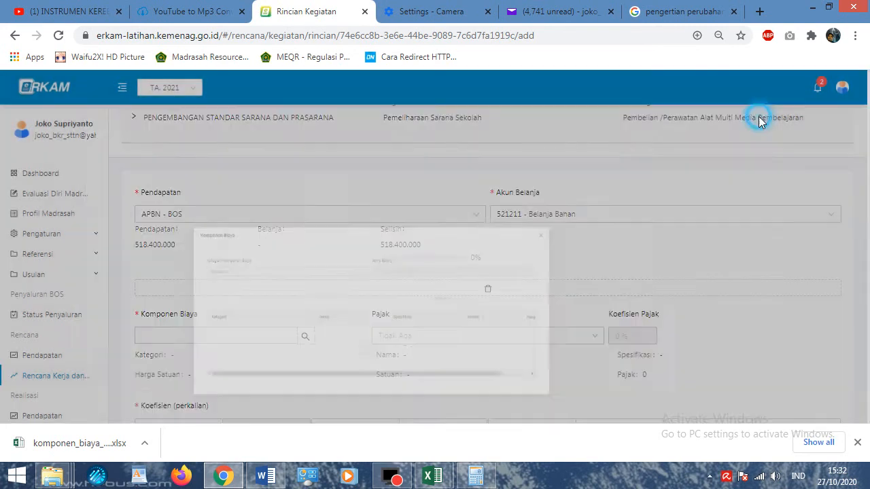
# Step: Change the Akun Belanja to 536111 - Belanja Modal Lainnya and open the Komponen Biaya lookup
pyautogui.click(534, 216)
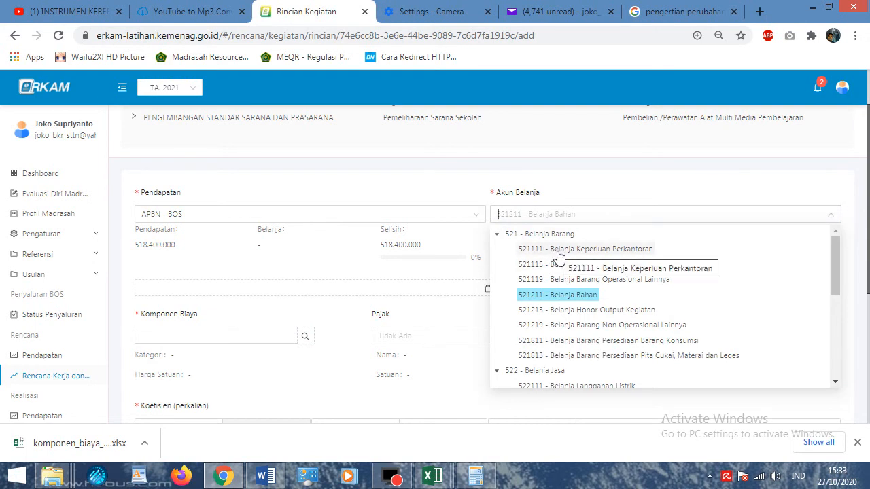
pyautogui.scroll(-5, 571, 285)
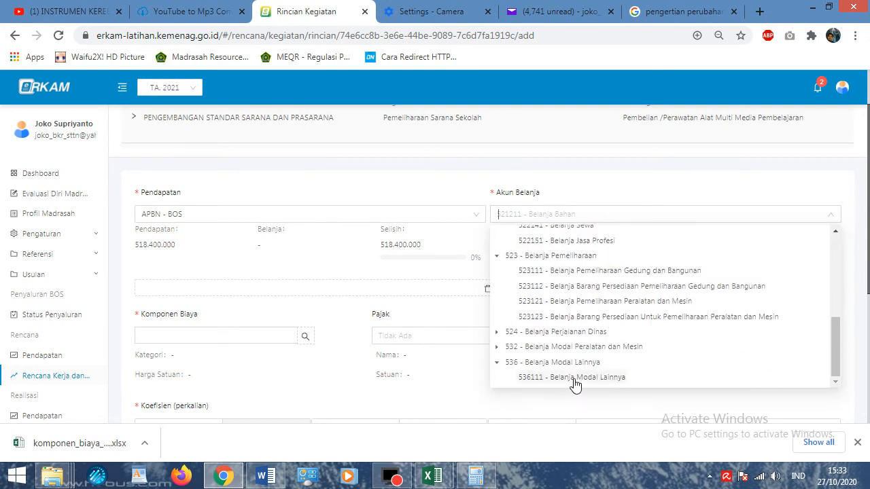
pyautogui.click(574, 380)
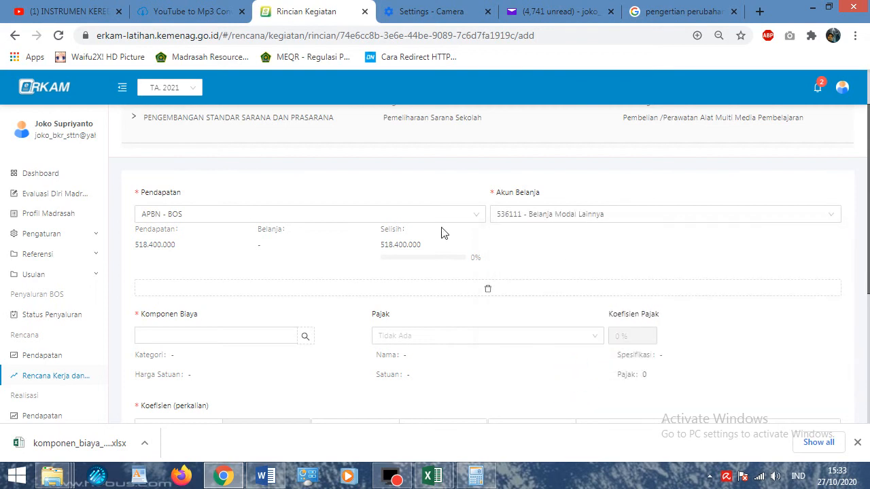
pyautogui.click(303, 336)
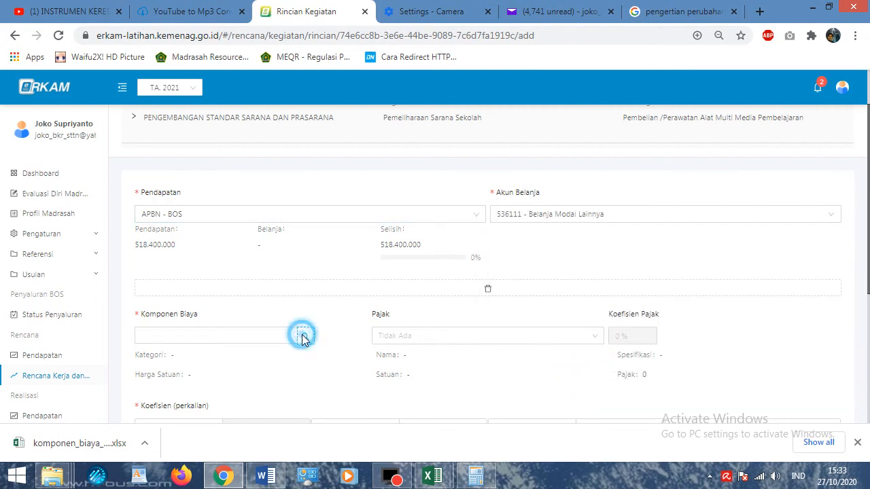
# Step: Filter the cost components by the Proyektor category under Elektronik
pyautogui.click(258, 215)
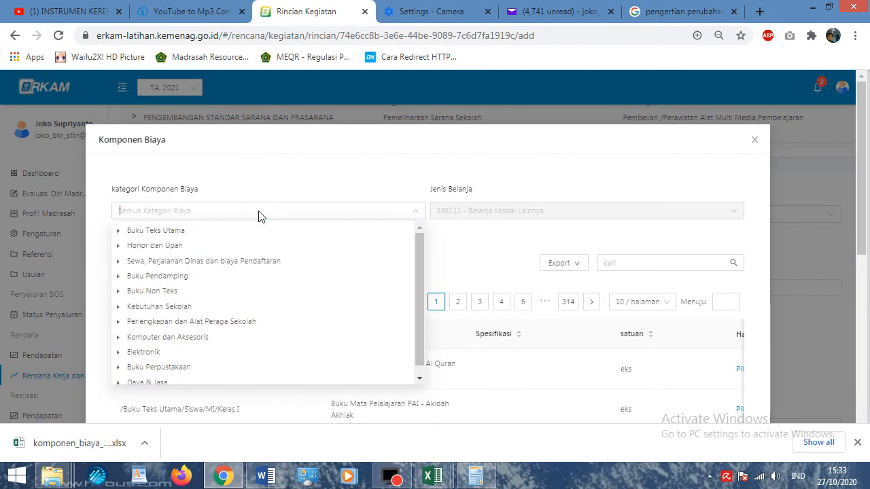
pyautogui.write('proyekto')
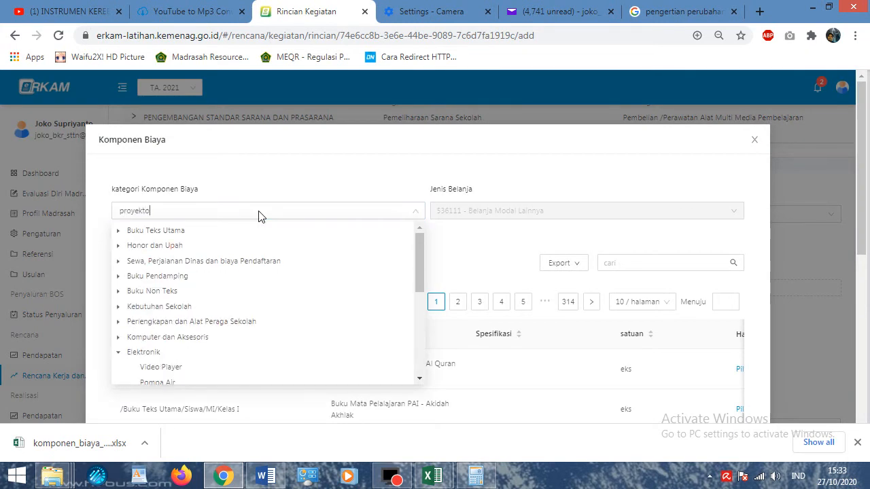
pyautogui.moveTo(416, 262); pyautogui.dragTo(424, 327)
pyautogui.click(163, 323)
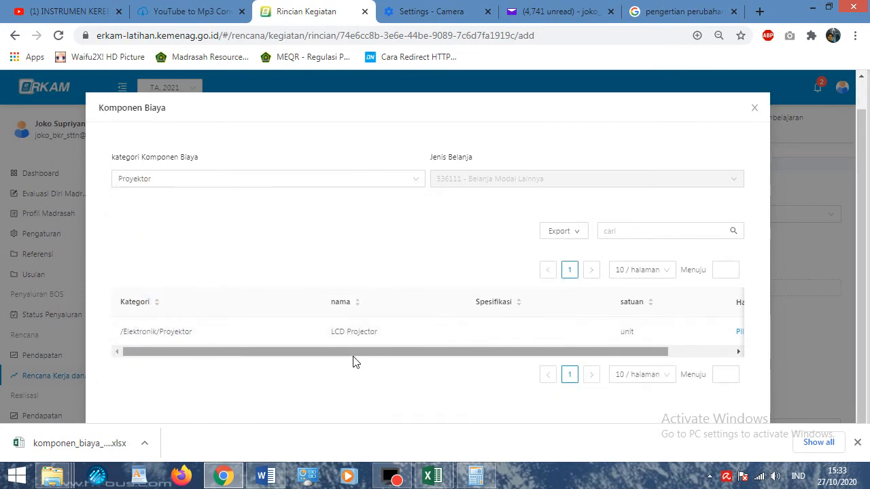
# Step: Check the LCD Projector's price options and look up its planned unit price in the Pembiayaan Erkam.xlsx workbook in Excel
pyautogui.moveTo(362, 352); pyautogui.dragTo(544, 357)
pyautogui.click(667, 333)
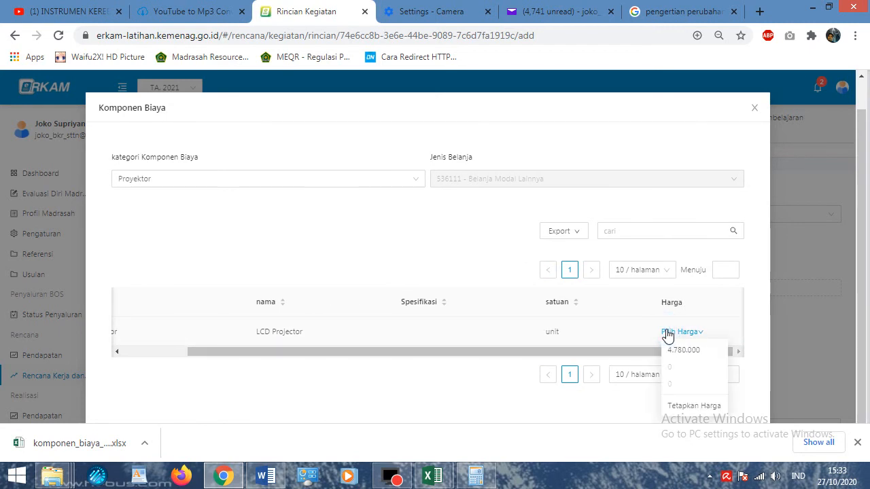
pyautogui.click(433, 475)
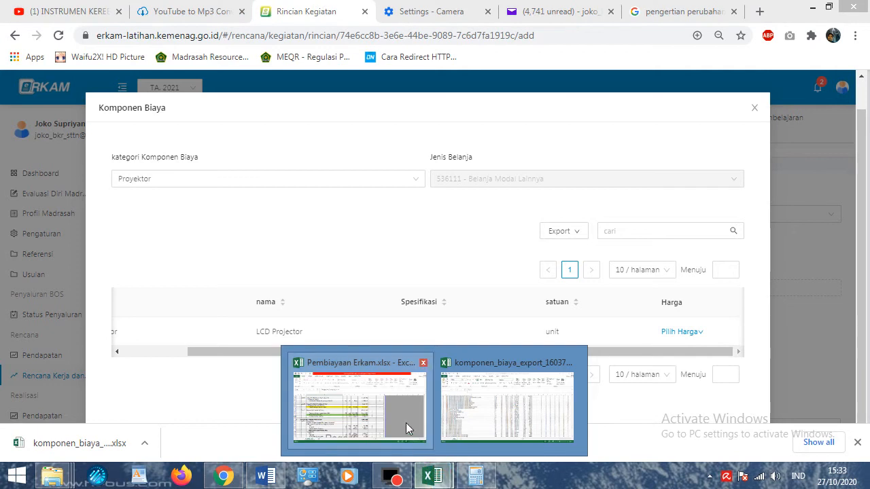
pyautogui.click(409, 435)
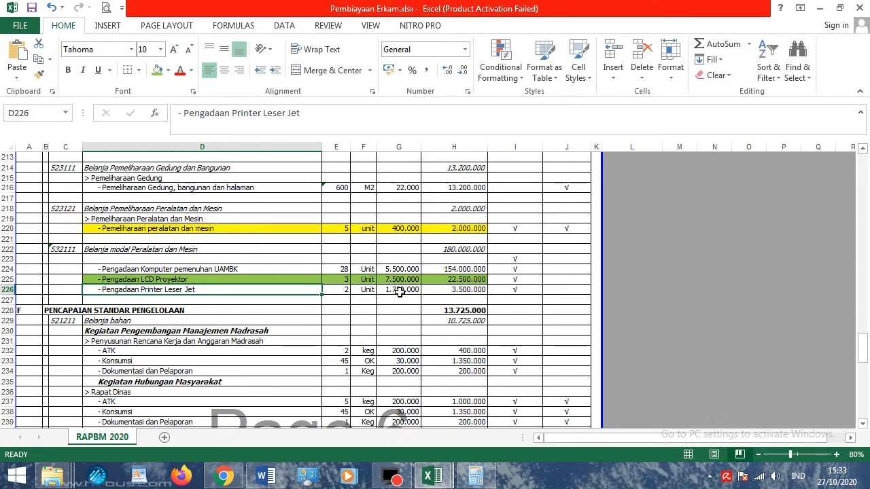
pyautogui.click(820, 7)
# Step: Set a custom unit price of 7500000 for the LCD Projector and save it as the cost component
pyautogui.click(690, 331)
pyautogui.click(689, 405)
pyautogui.click(403, 290)
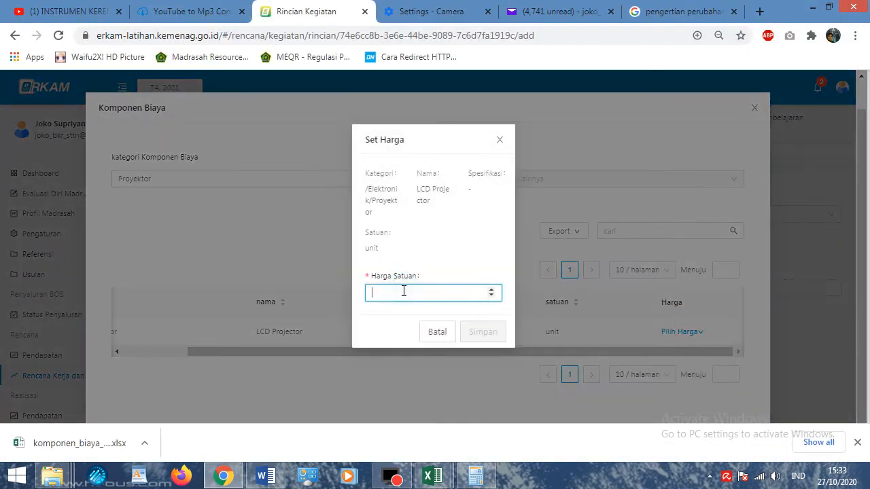
pyautogui.write('7.5')
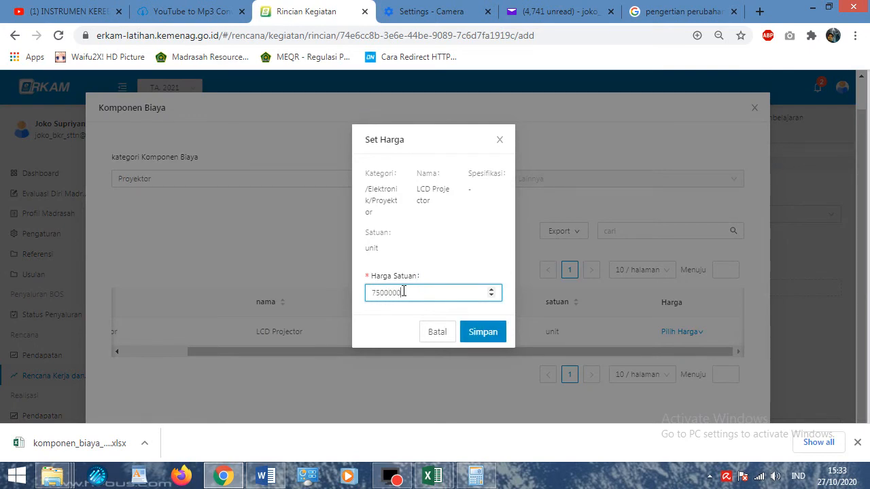
pyautogui.write('00.000')
pyautogui.click(492, 332)
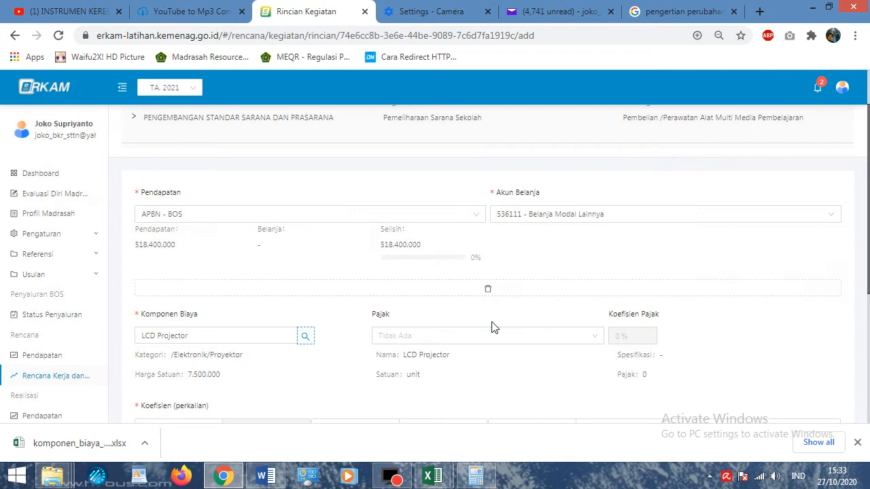
# Step: Leave the tax unselected and set the first coefficient of the LCD Projector to 3 units
pyautogui.scroll(-1, 492, 326)
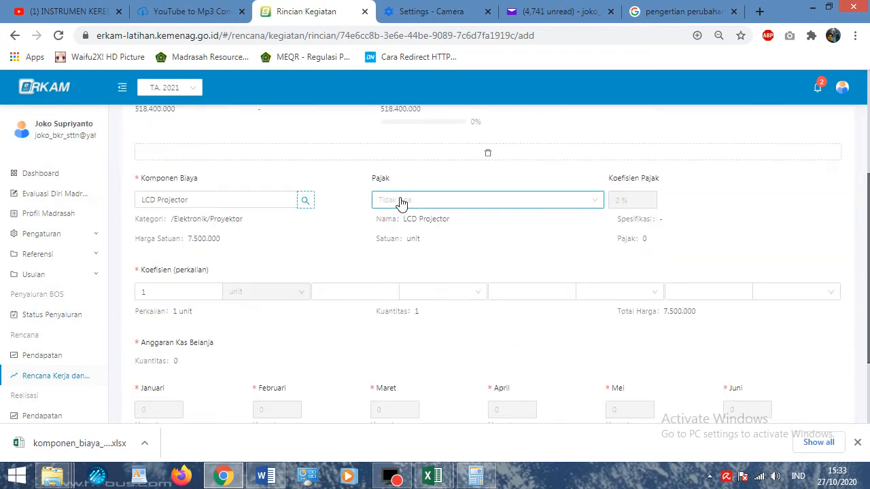
pyautogui.click(401, 201)
pyautogui.click(346, 239)
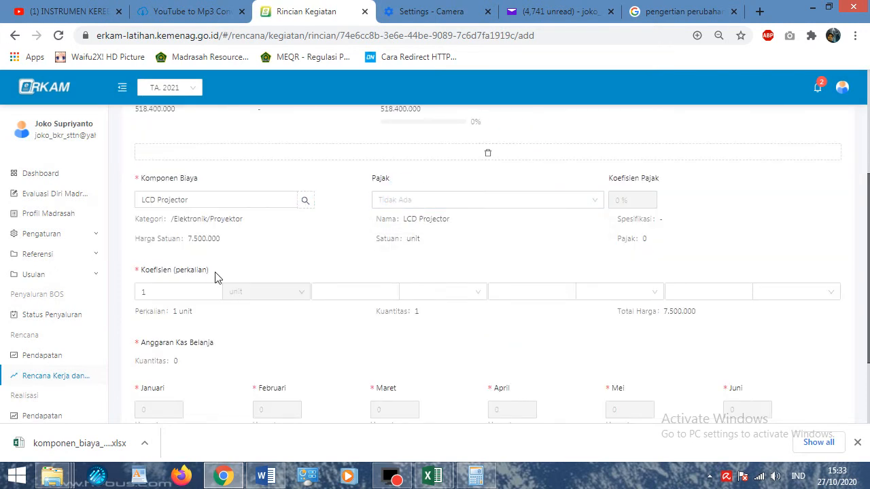
pyautogui.click(168, 292)
pyautogui.moveTo(168, 292); pyautogui.dragTo(80, 294)
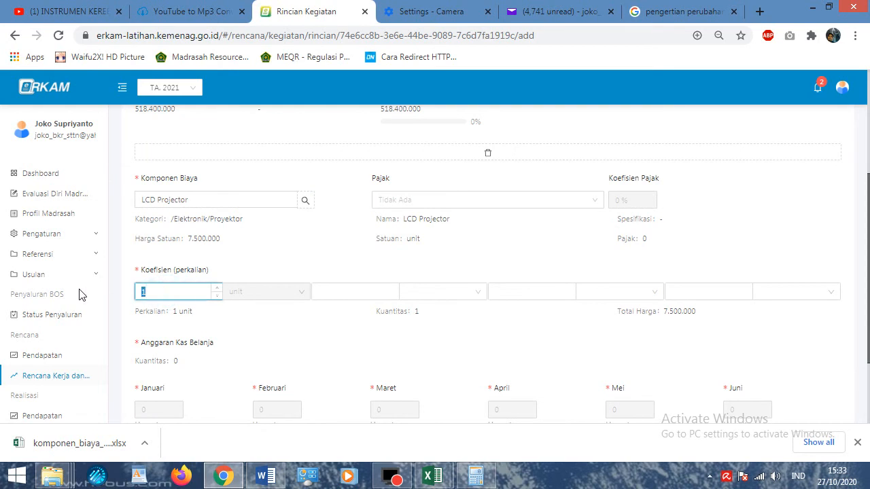
pyautogui.write('3')
# Step: Add a second coefficient of 1 with unit as its measure
pyautogui.click(360, 292)
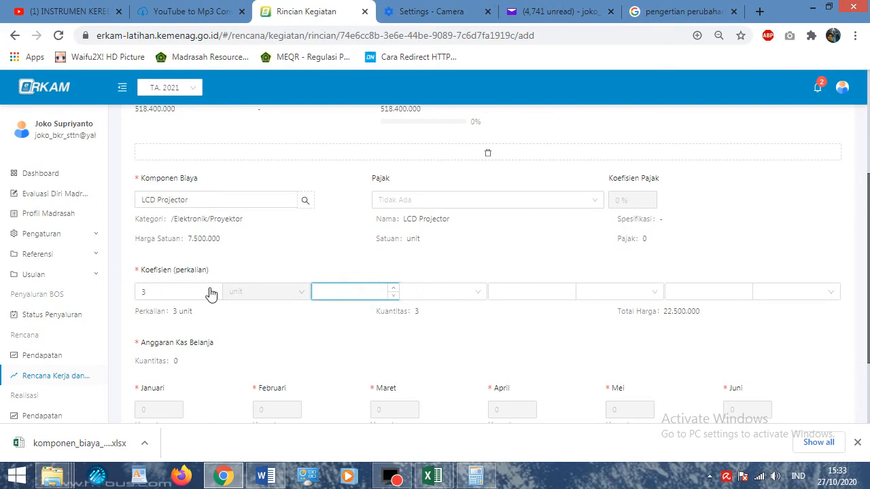
pyautogui.click(182, 292)
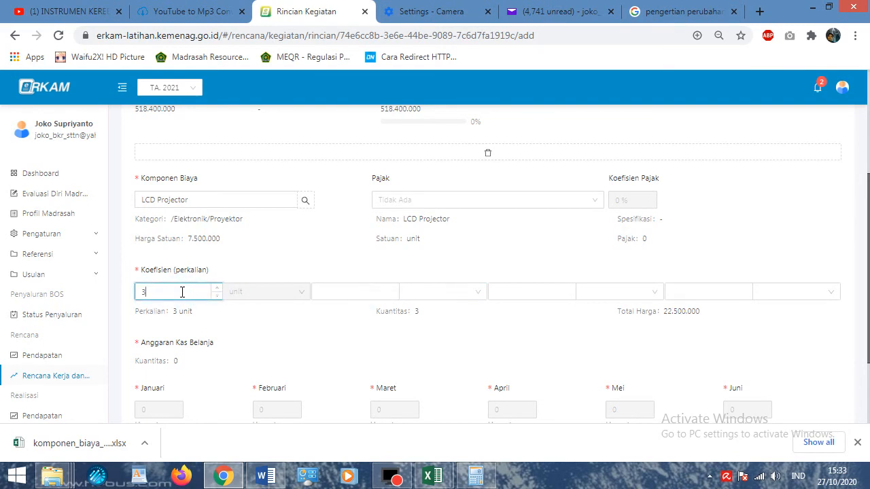
pyautogui.click(349, 291)
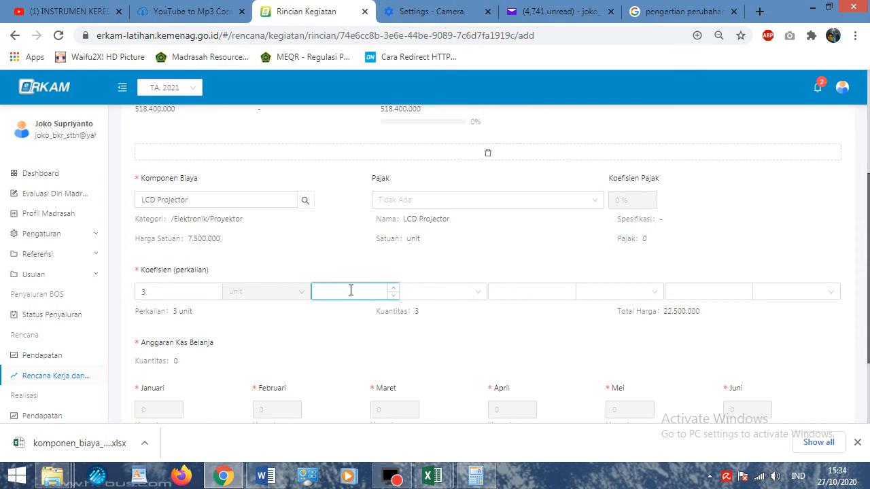
pyautogui.click(424, 291)
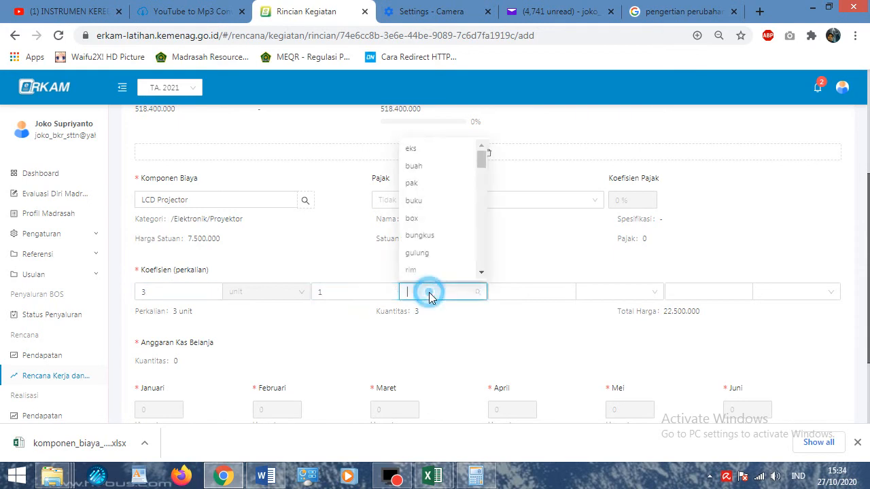
pyautogui.scroll(-1, 453, 220)
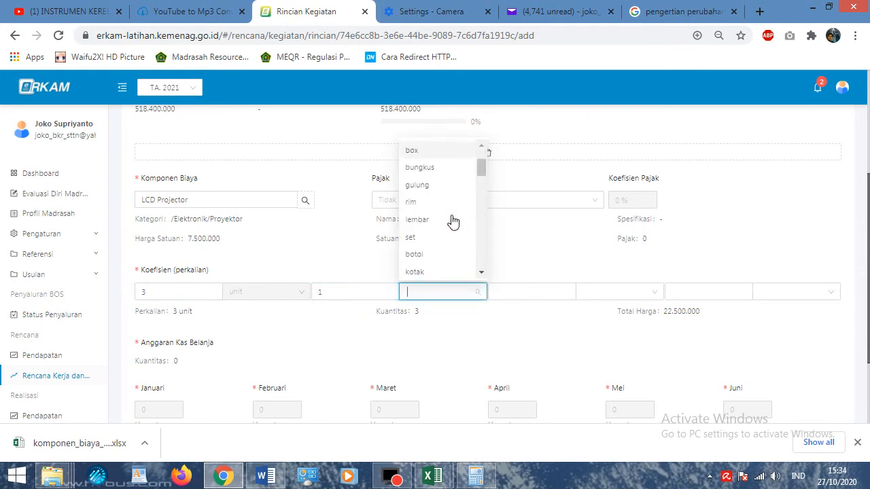
pyautogui.write('unit')
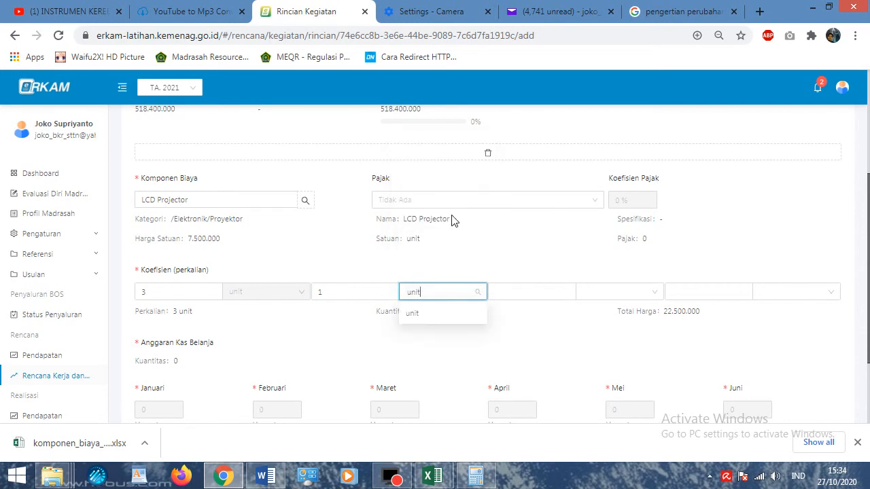
pyautogui.click(419, 314)
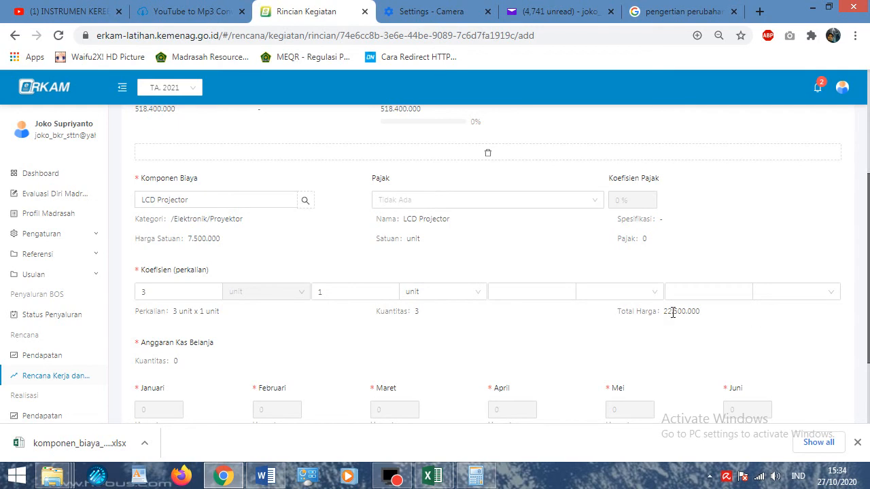
# Step: Compare the total with the Excel budget, allocate a quantity of 3 to Juli in the cash budget, and save the expense detail
pyautogui.click(433, 475)
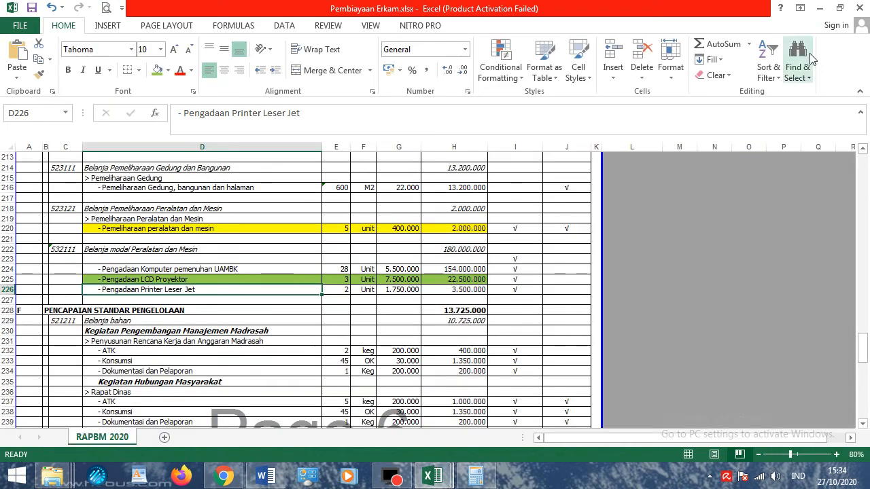
pyautogui.click(820, 8)
pyautogui.scroll(-3, 320, 268)
pyautogui.moveTo(154, 331); pyautogui.dragTo(132, 331)
pyautogui.write('3')
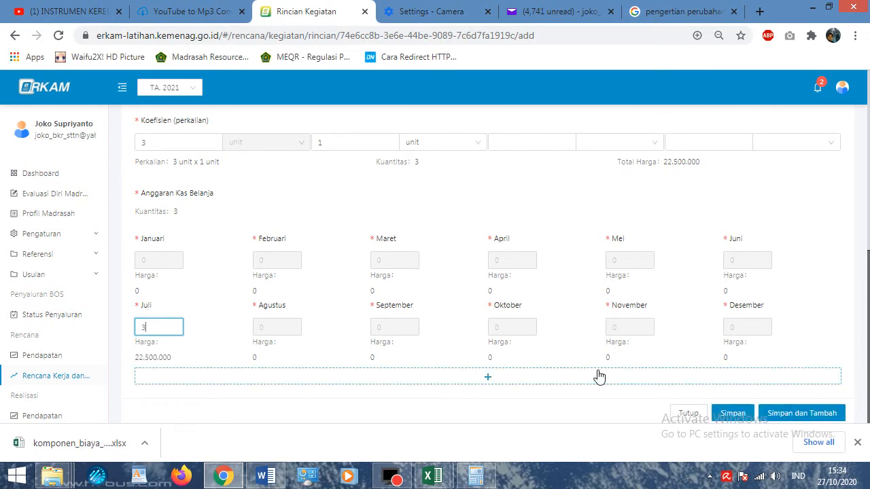
pyautogui.click(732, 413)
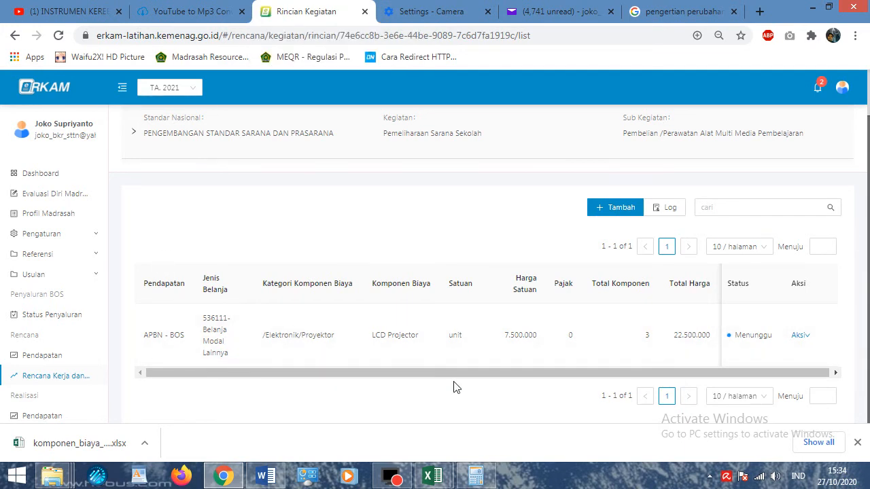
# Step: Dismiss the downloads bar and review the activity list in Rencana Kerja dan Anggaran, including its detail and approval totals
pyautogui.click(856, 442)
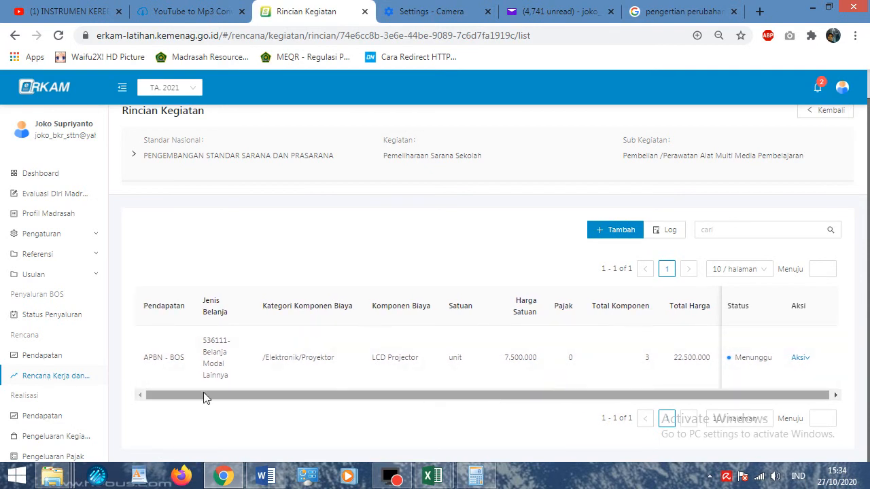
pyautogui.click(51, 358)
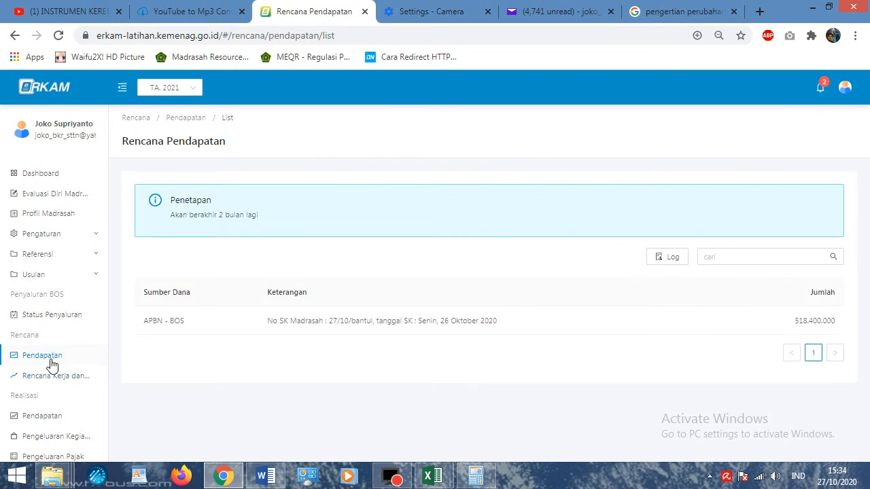
pyautogui.click(56, 378)
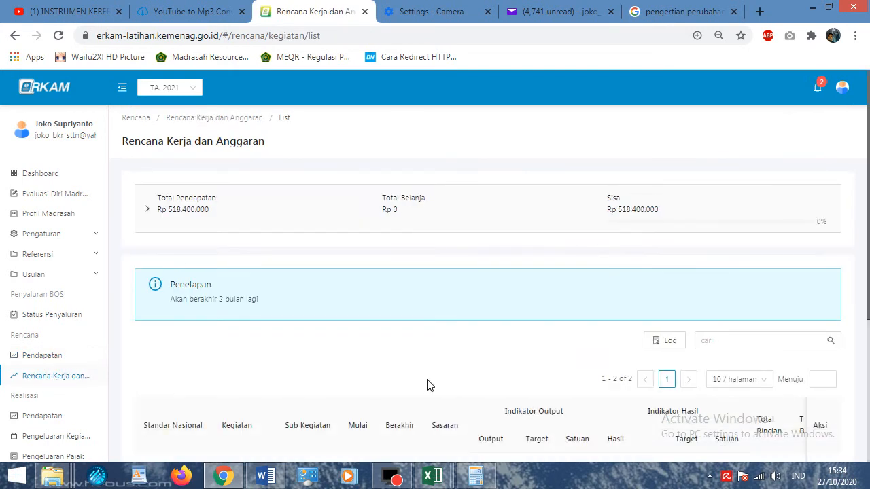
pyautogui.scroll(-3, 427, 384)
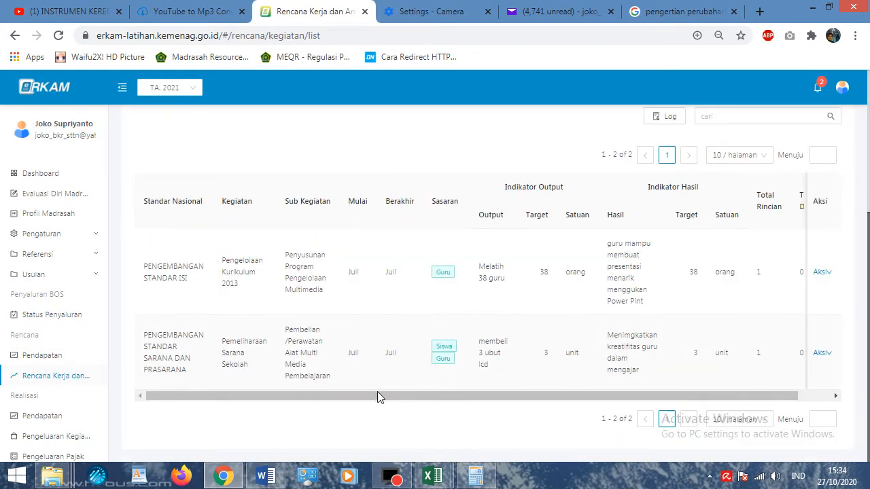
pyautogui.moveTo(369, 396)
pyautogui.mouseDown()
pyautogui.moveTo(418, 403)
pyautogui.moveTo(311, 407)
pyautogui.moveTo(462, 403)
pyautogui.moveTo(374, 392)
pyautogui.mouseUp()
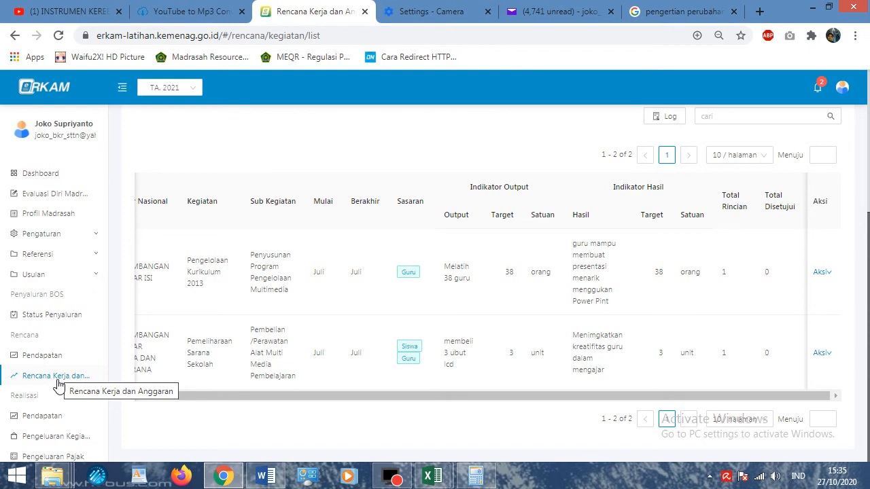
# Step: Check the expense details of the Pengelolaan Kurikulum 2013 activity and return to the Rencana Kerja dan Anggaran list
pyautogui.click(823, 273)
pyautogui.click(836, 291)
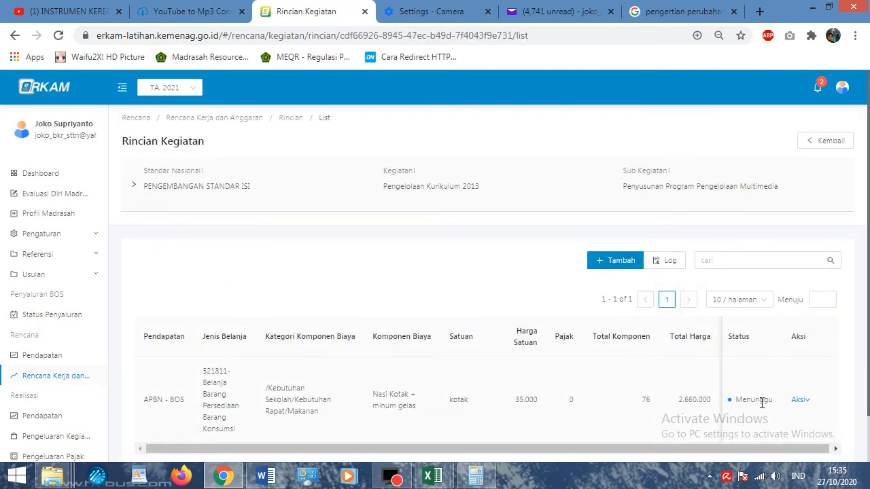
pyautogui.click(60, 378)
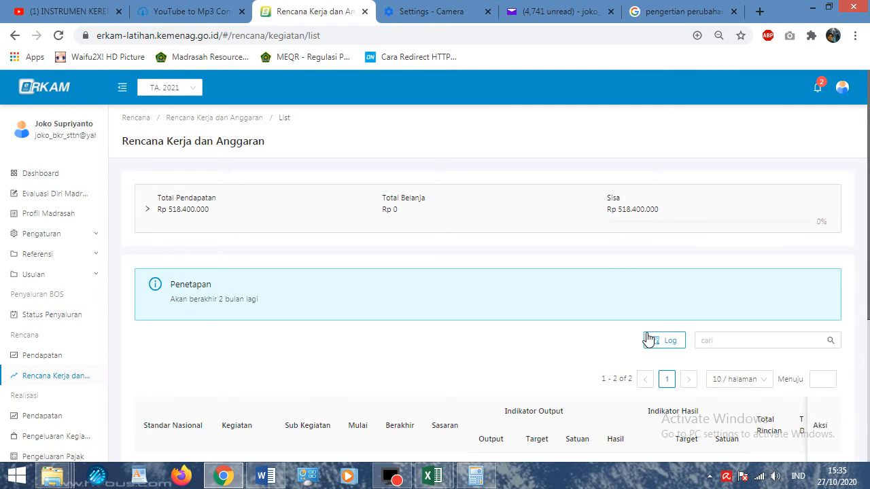
# Step: Switch the account role to Kepala Madrasah for MIN 2 Bantul and bring up the planned activities
pyautogui.click(843, 89)
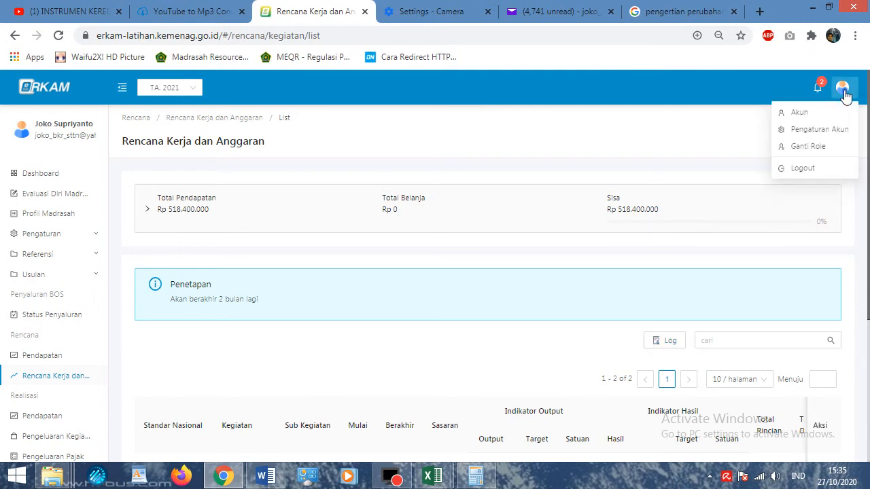
pyautogui.click(805, 146)
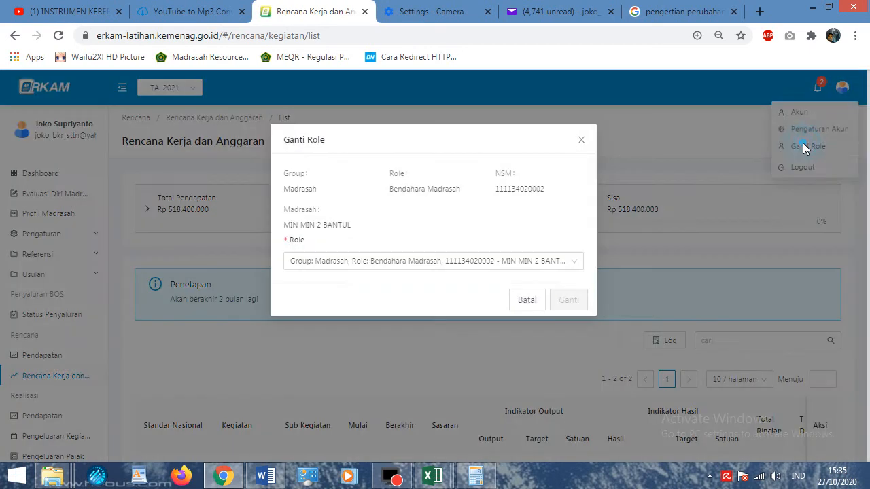
pyautogui.click(531, 264)
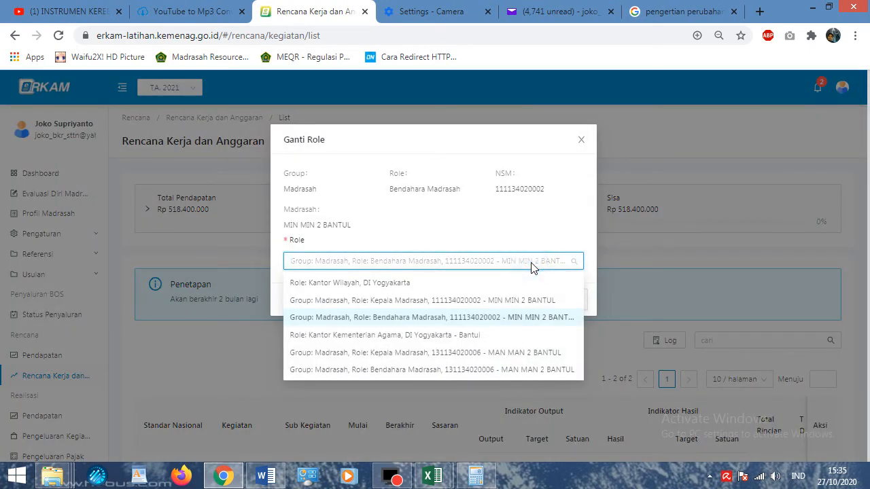
pyautogui.click(467, 303)
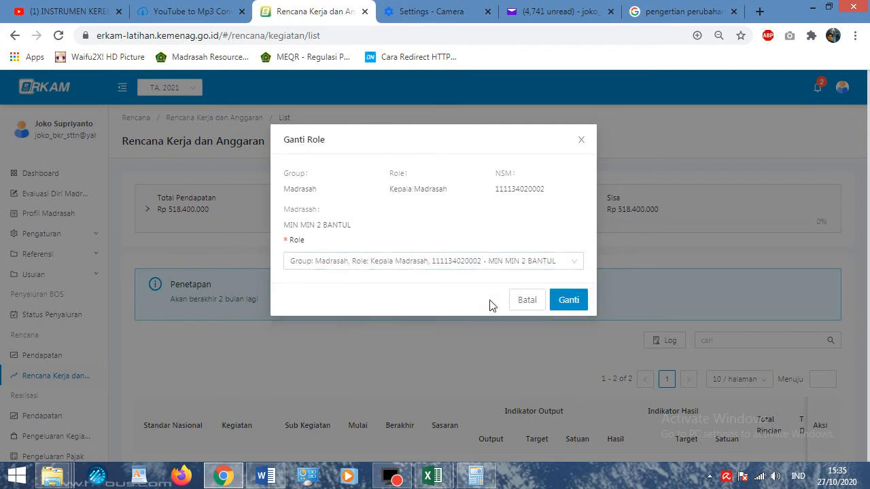
pyautogui.click(568, 300)
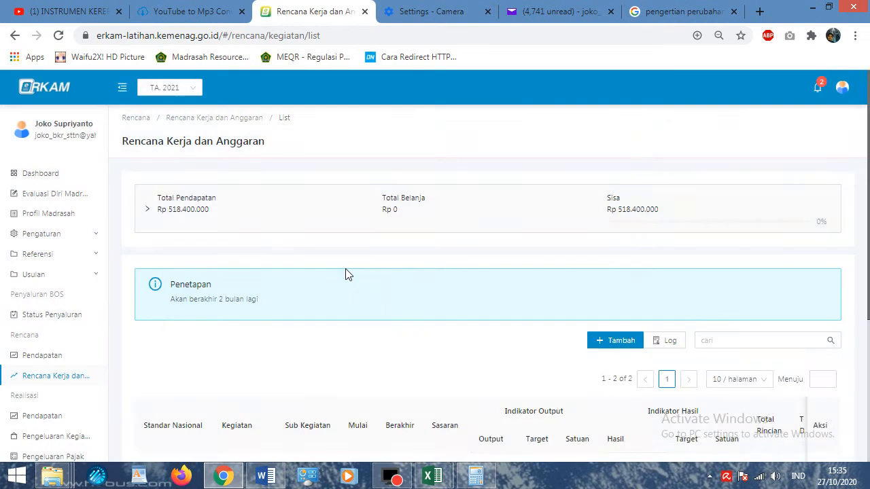
pyautogui.scroll(-2, 345, 273)
pyautogui.scroll(-2, 345, 274)
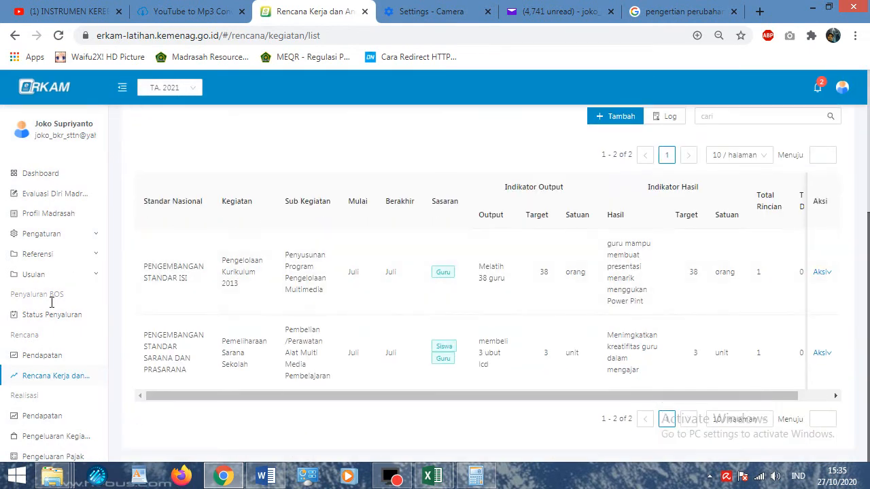
# Step: Approve the Nasi Kotak + minum gelas expense detail under the Pengelolaan Kurikulum 2013 activity
pyautogui.click(823, 273)
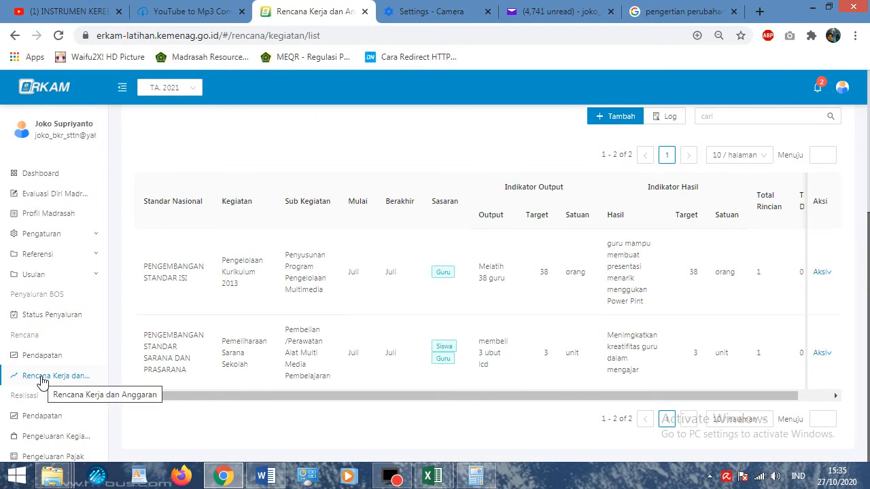
pyautogui.moveTo(144, 271); pyautogui.dragTo(284, 271)
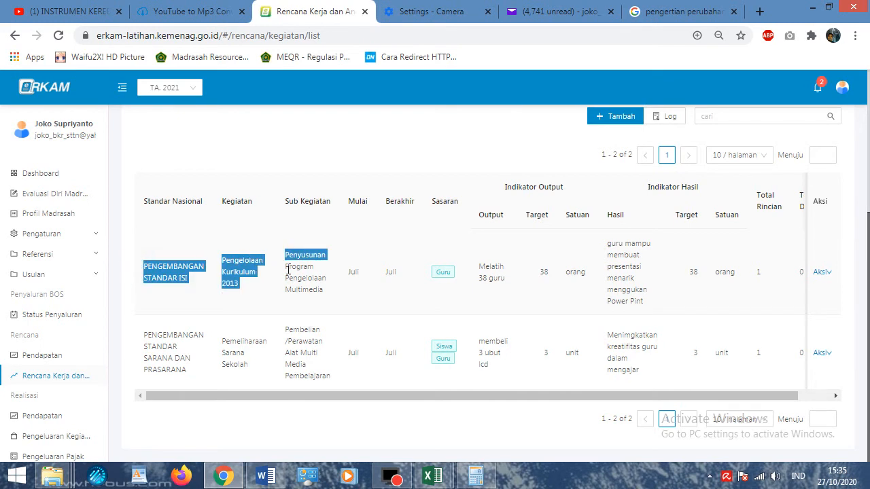
pyautogui.click(822, 272)
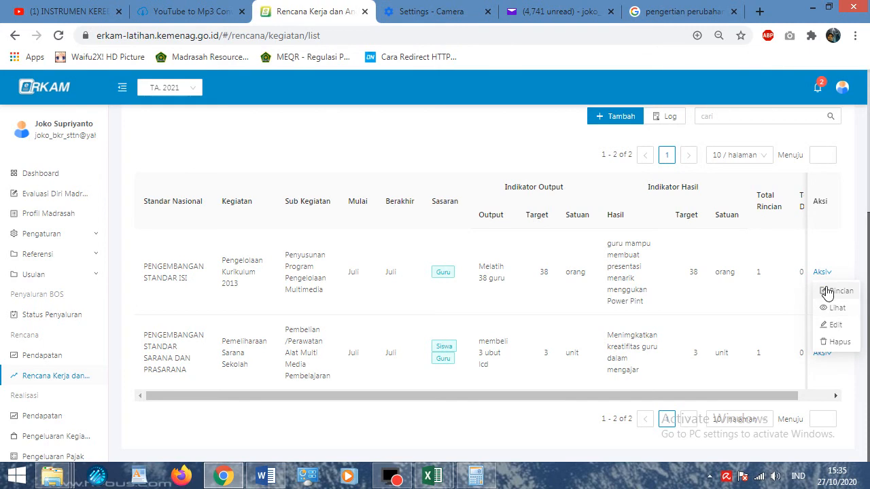
pyautogui.click(828, 292)
pyautogui.scroll(-1, 566, 329)
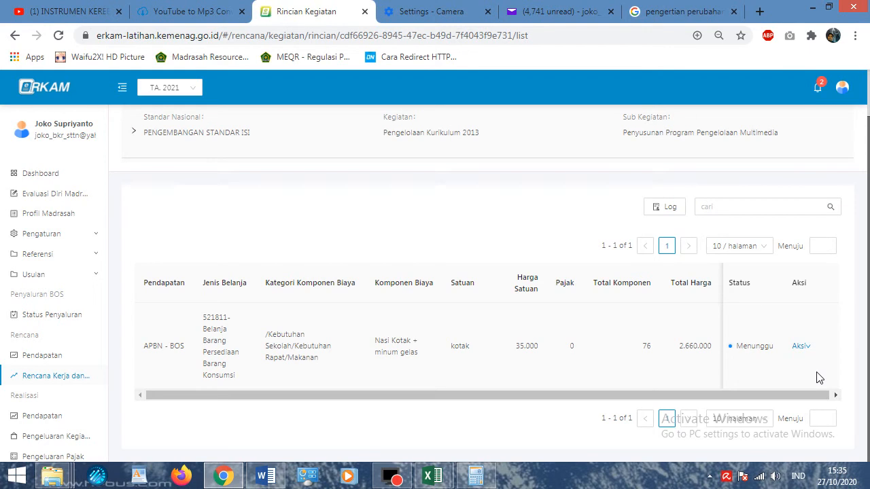
pyautogui.click(801, 345)
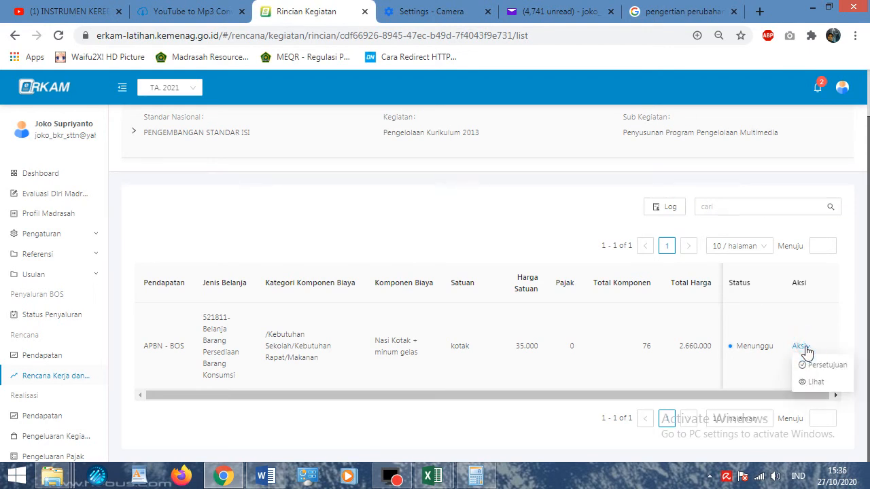
pyautogui.click(807, 367)
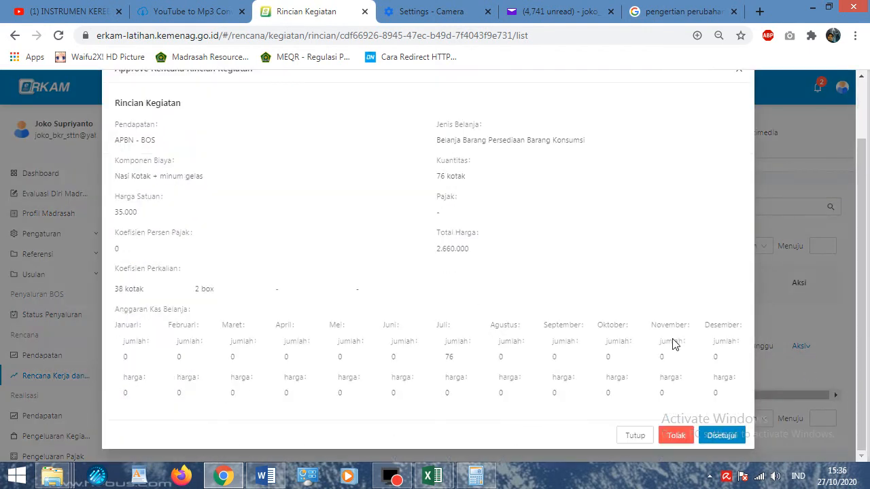
pyautogui.click(729, 436)
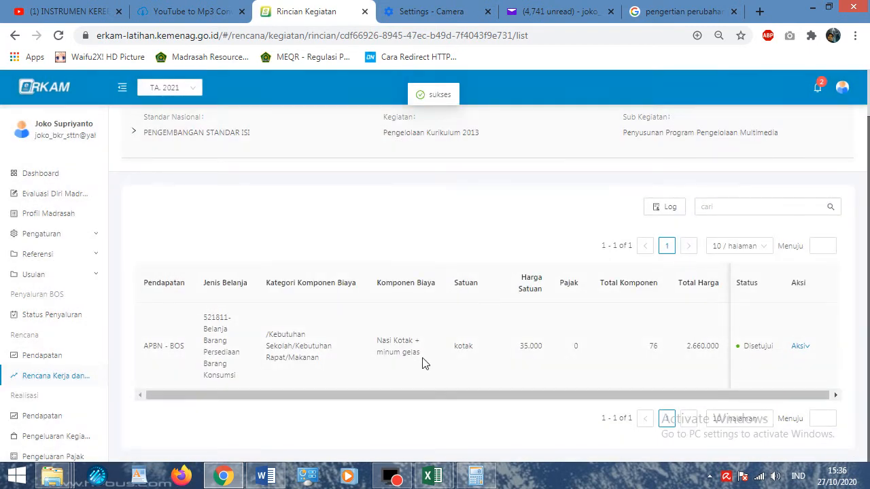
# Step: Return to Rencana Kerja dan Anggaran and approve the LCD Projector expense detail under the Pemeliharaan Sarana Sekolah activity
pyautogui.click(51, 375)
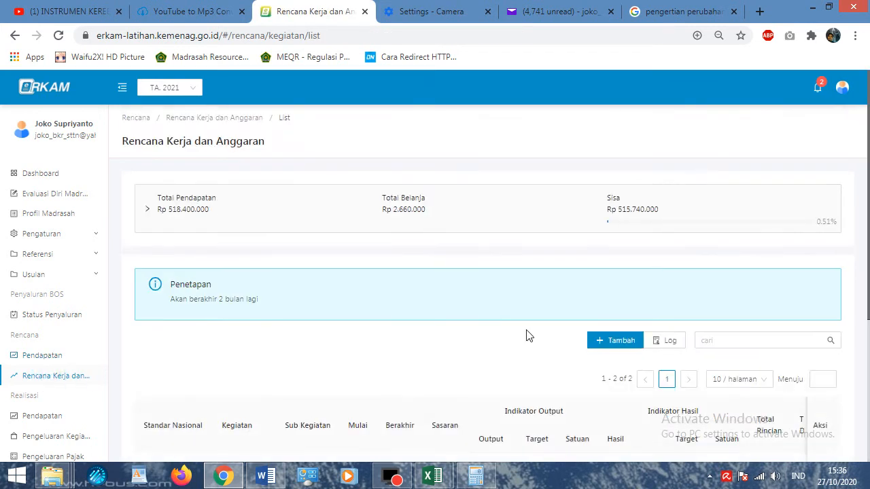
pyautogui.scroll(-3, 476, 339)
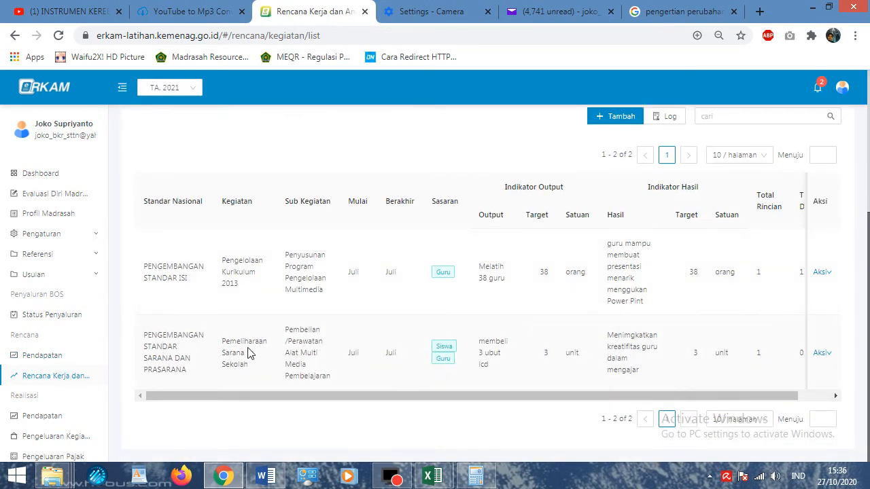
pyautogui.click(822, 354)
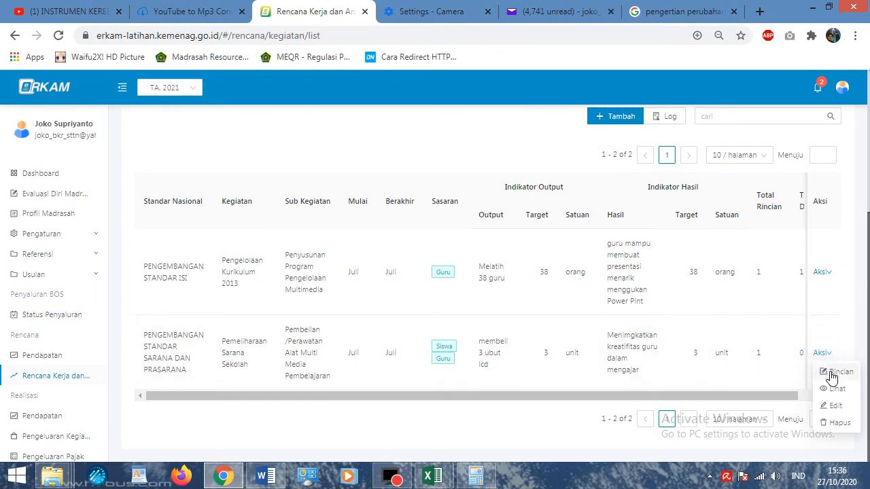
pyautogui.click(829, 371)
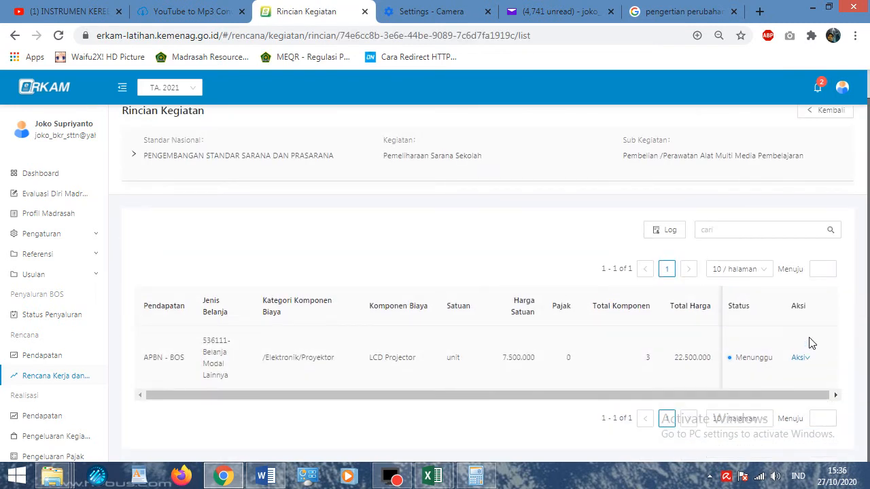
pyautogui.click(809, 366)
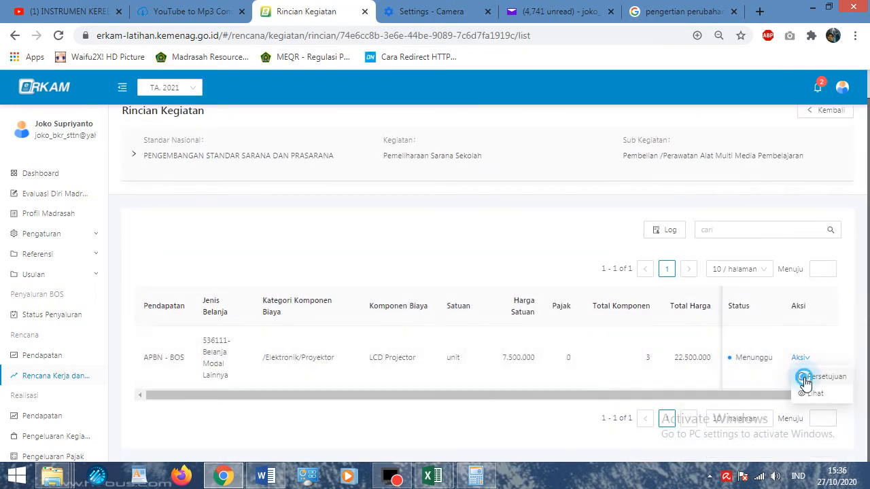
pyautogui.click(804, 378)
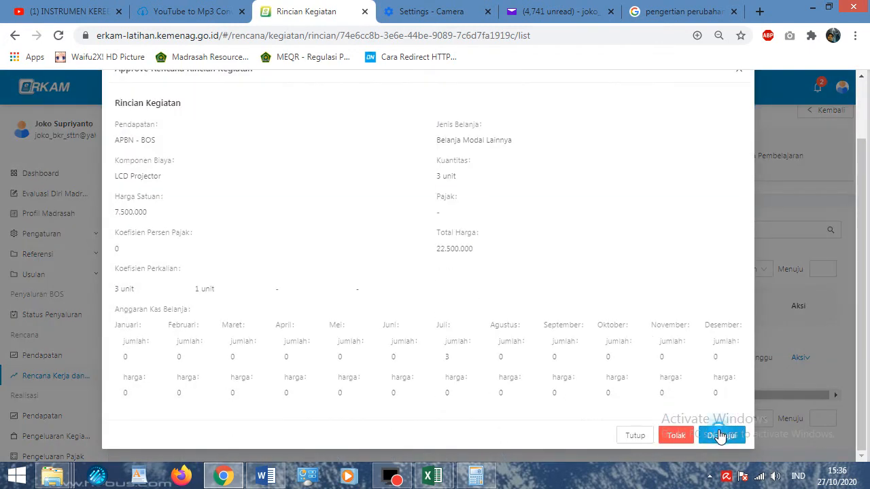
pyautogui.click(720, 436)
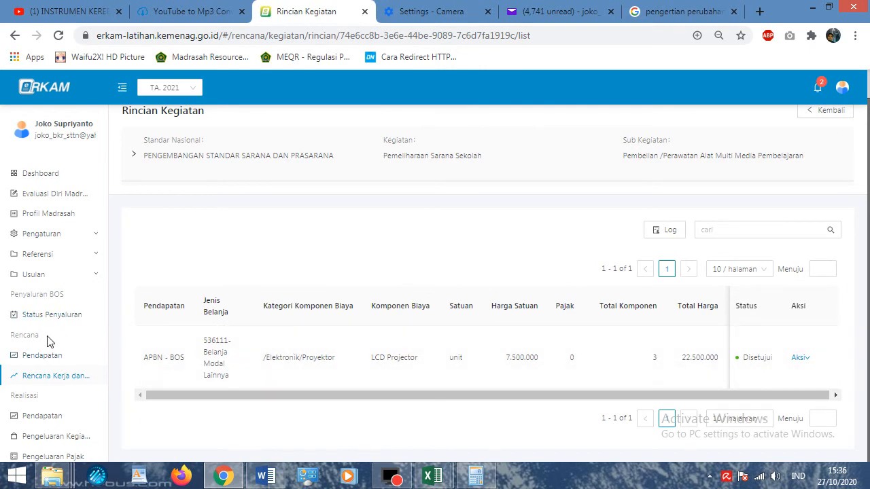
pyautogui.moveTo(846, 91)
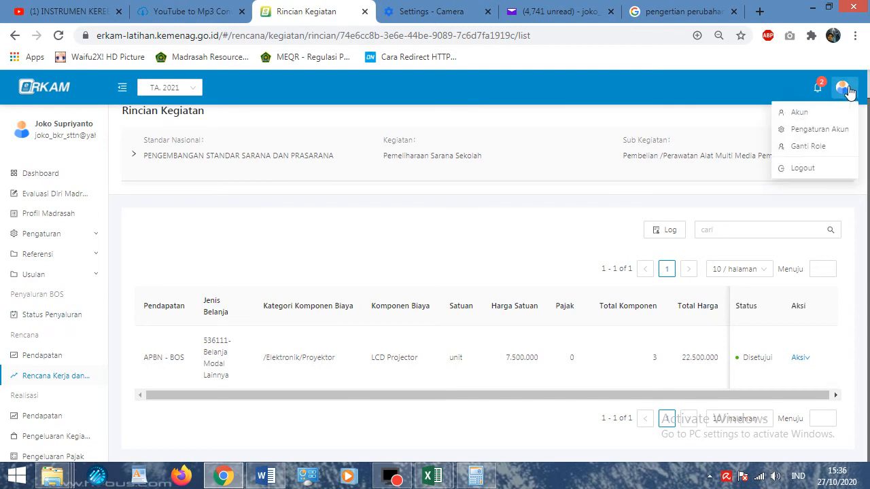
pyautogui.click(817, 155)
pyautogui.click(506, 265)
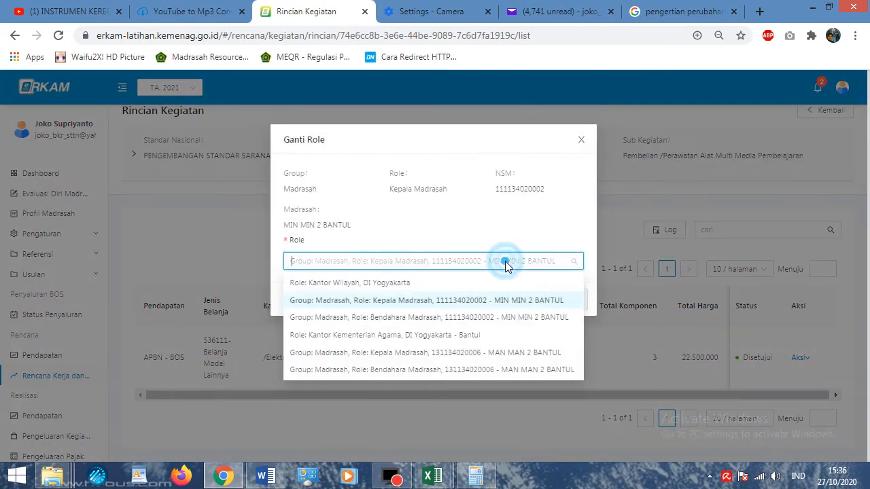
pyautogui.click(477, 317)
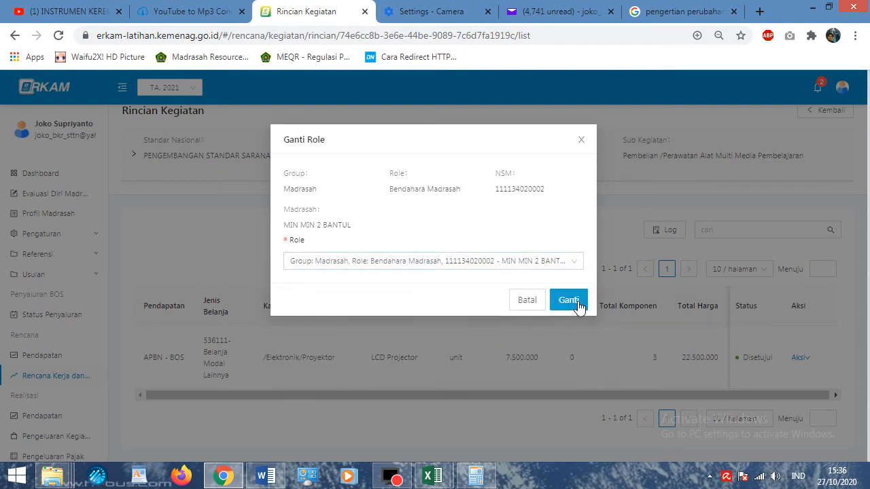
pyautogui.click(581, 140)
# Step: Check the Realisasi income and expenditure pages under the Kepala Madrasah role, then return to Rencana Kerja dan Anggaran
pyautogui.click(57, 415)
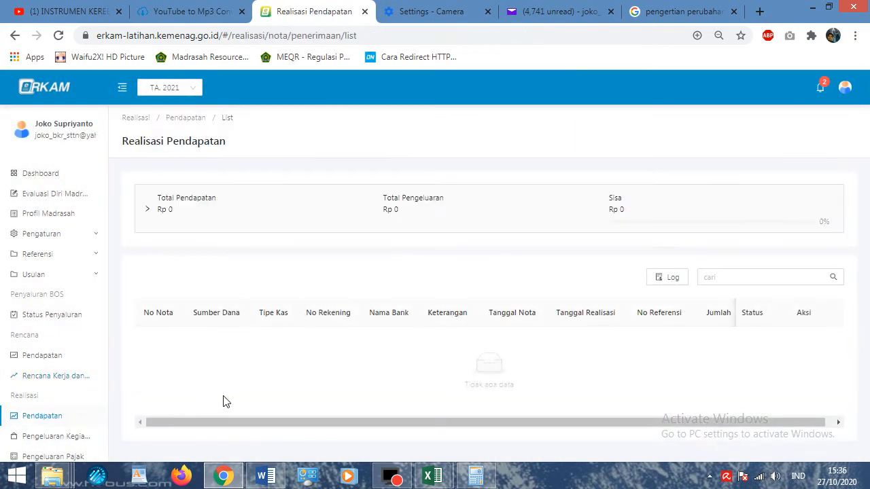
pyautogui.click(54, 436)
pyautogui.click(44, 416)
pyautogui.click(47, 376)
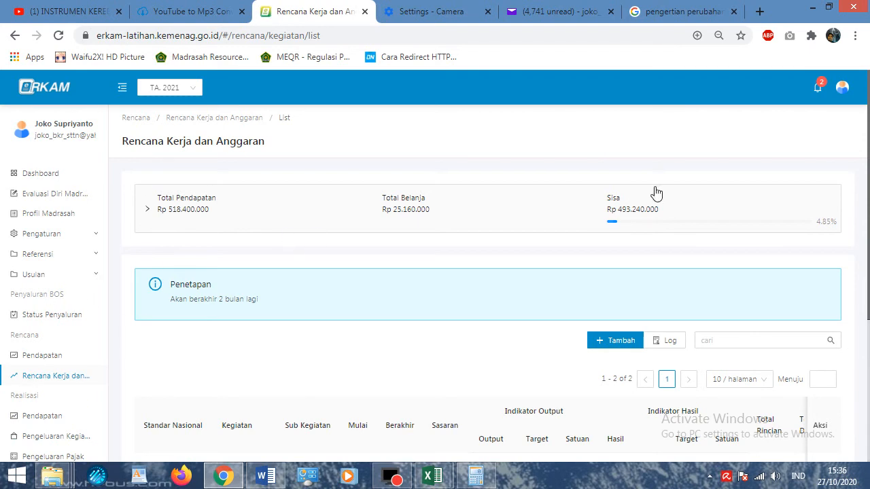
# Step: Switch the account role to Bendahara Madrasah for MIN 2 Bantul and bring up the planned activities
pyautogui.moveTo(840, 91)
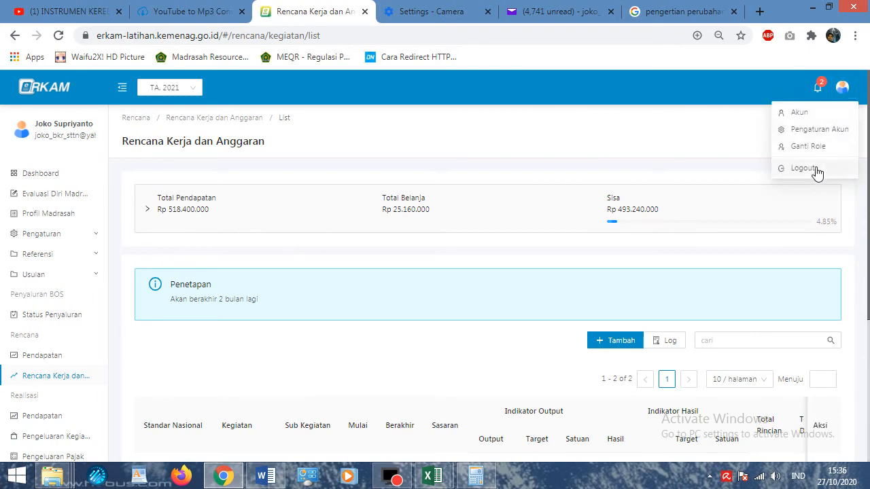
pyautogui.click(814, 146)
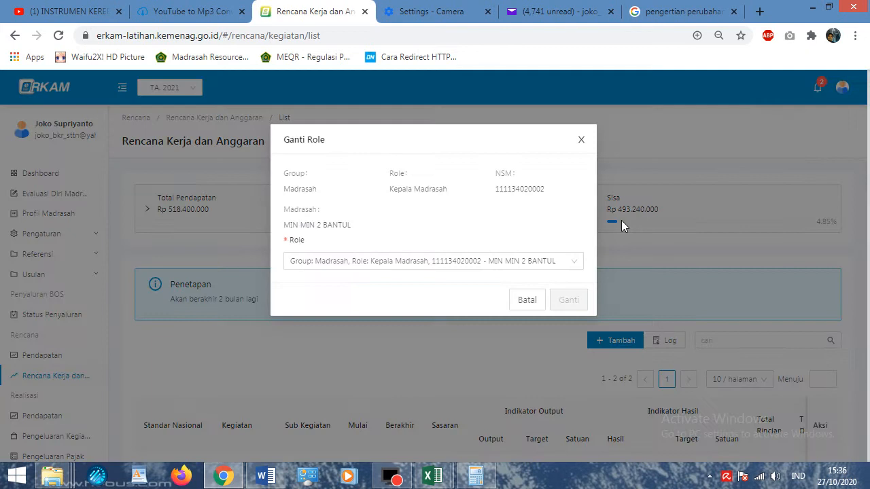
pyautogui.click(559, 259)
pyautogui.click(489, 319)
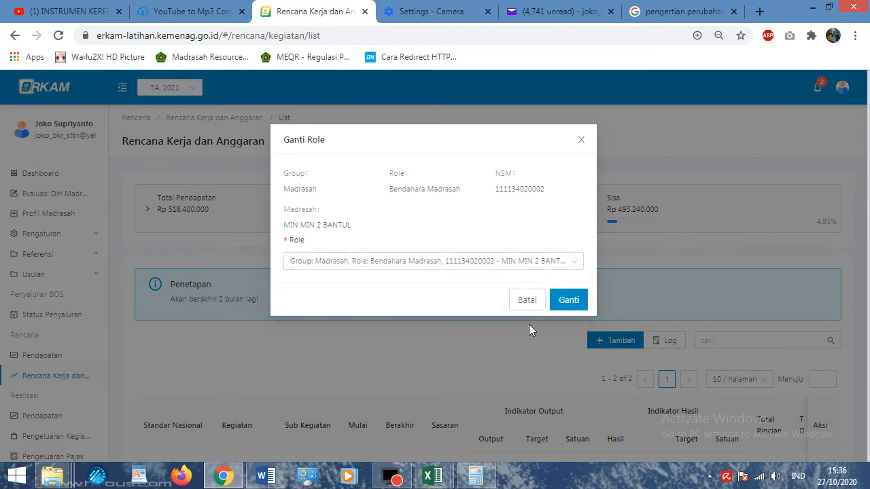
pyautogui.click(574, 300)
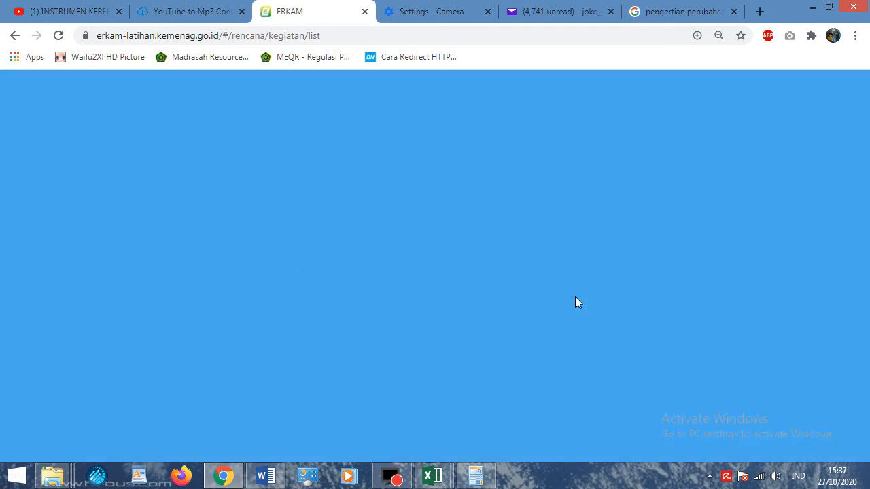
pyautogui.scroll(-1, 343, 310)
pyautogui.scroll(-1, 343, 310)
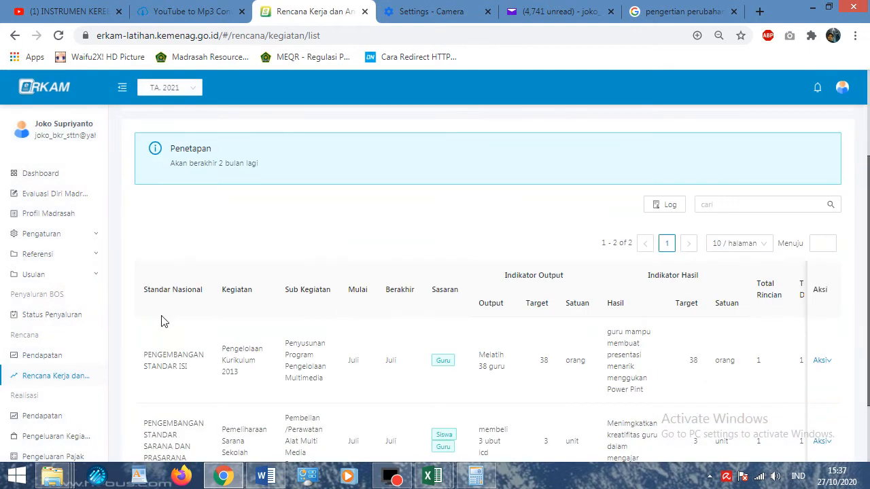
pyautogui.scroll(-3, 32, 346)
pyautogui.scroll(1, 37, 307)
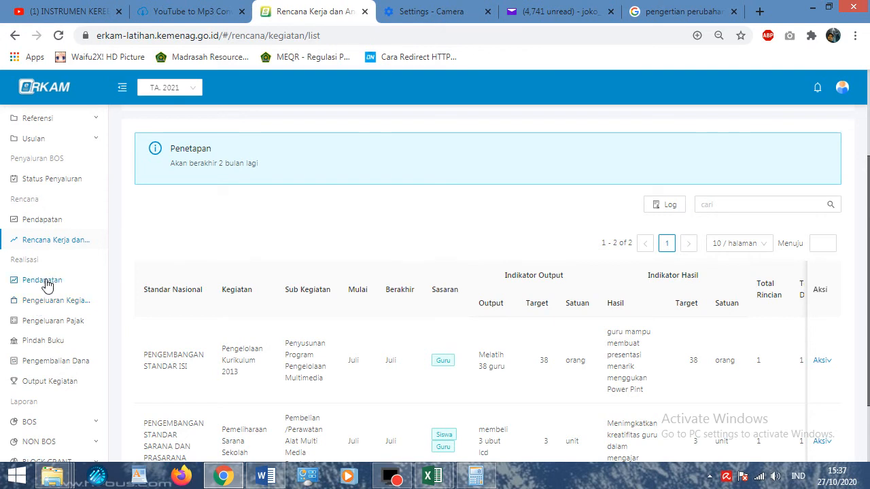
pyautogui.click(51, 279)
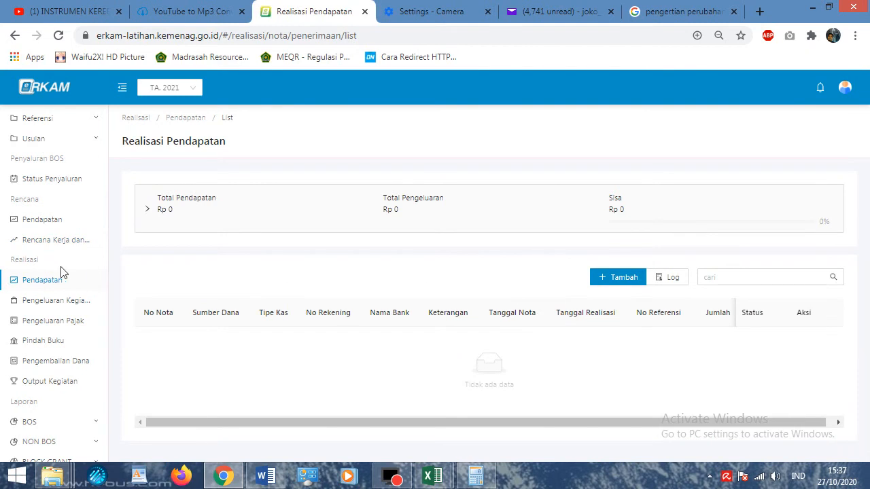
pyautogui.click(609, 276)
pyautogui.click(324, 198)
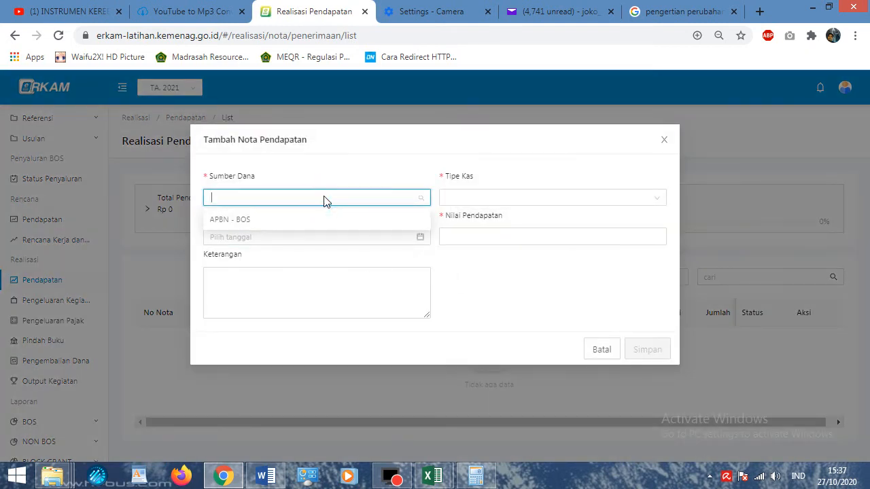
pyautogui.click(257, 226)
pyautogui.click(523, 196)
pyautogui.click(568, 161)
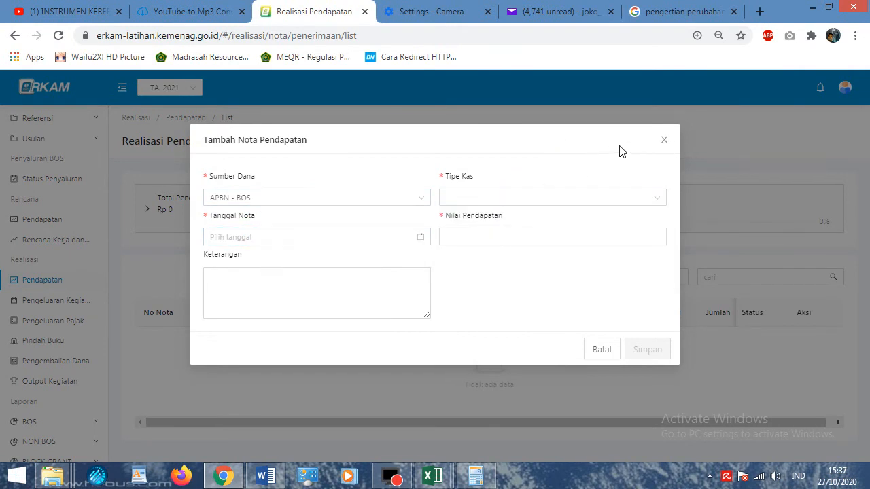
pyautogui.click(664, 140)
# Step: Review the two planned activities in Rencana Kerja dan Anggaran under the Bendahara Madrasah role
pyautogui.click(40, 301)
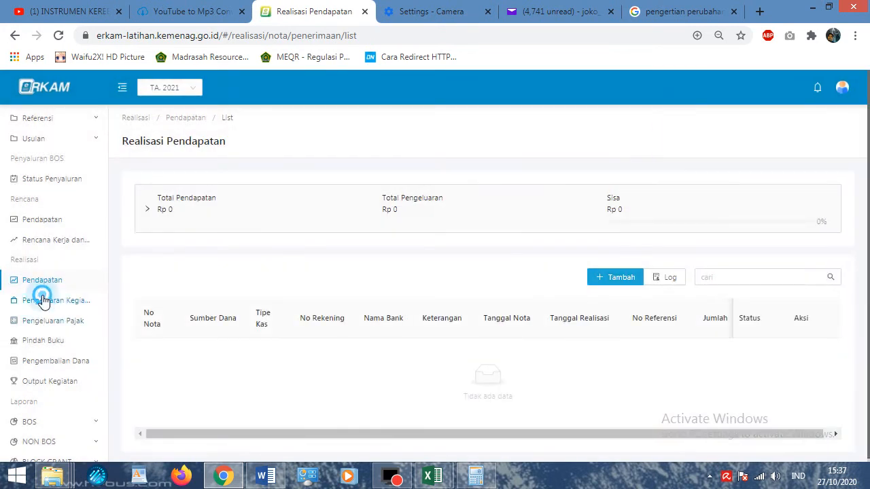
pyautogui.click(41, 242)
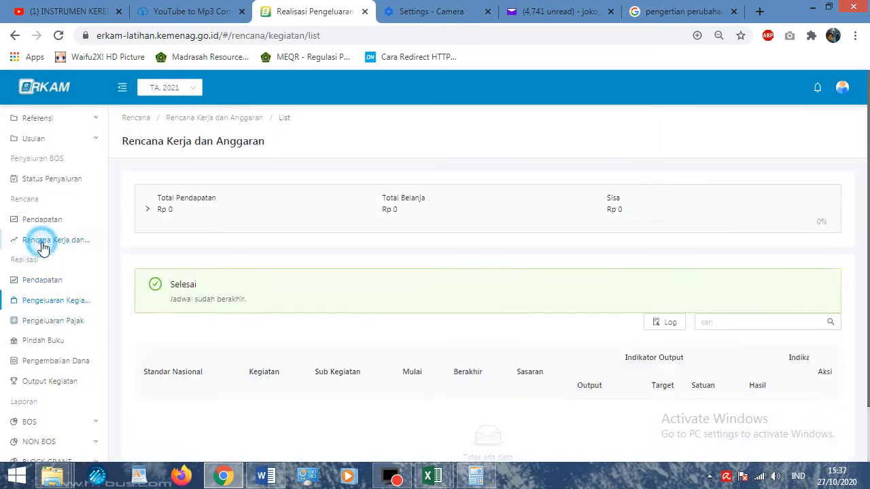
pyautogui.scroll(-2, 349, 358)
pyautogui.scroll(-1, 350, 358)
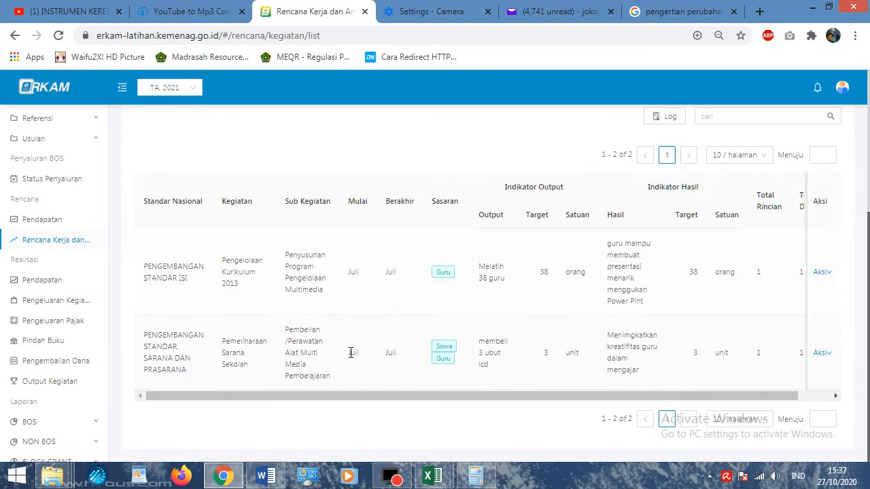
pyautogui.click(44, 288)
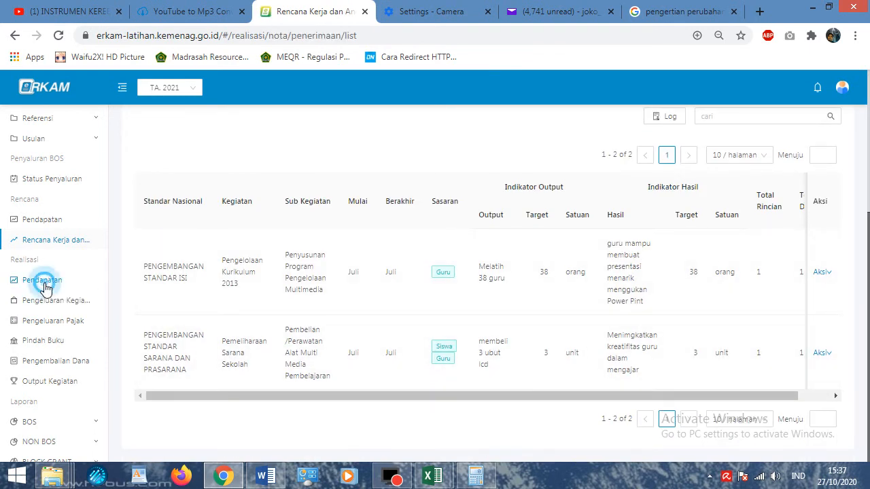
pyautogui.click(611, 275)
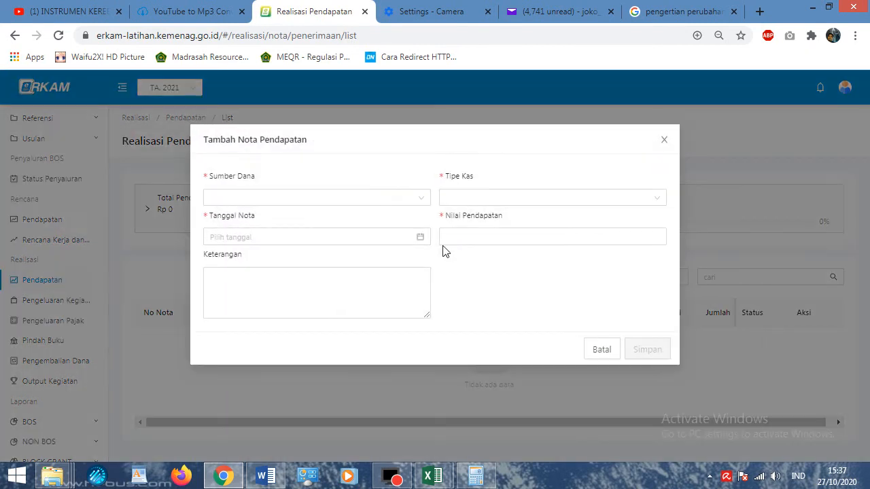
pyautogui.click(369, 197)
pyautogui.click(309, 220)
pyautogui.click(477, 197)
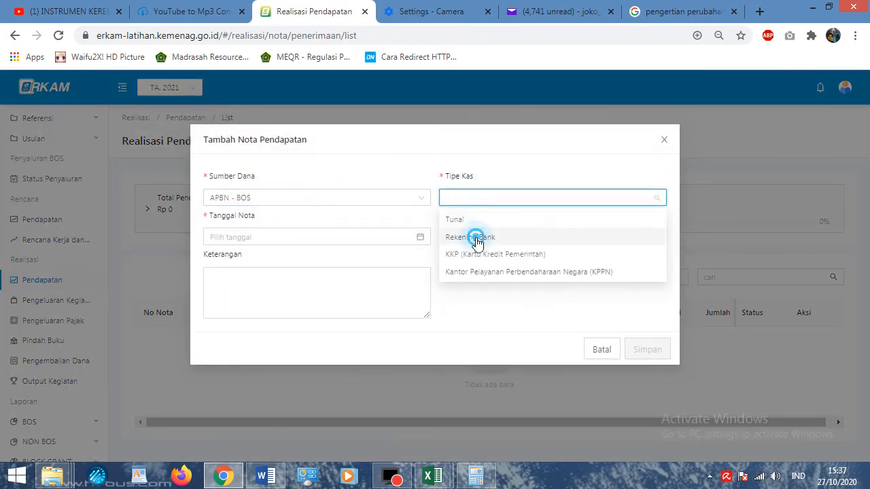
pyautogui.click(475, 238)
pyautogui.click(374, 236)
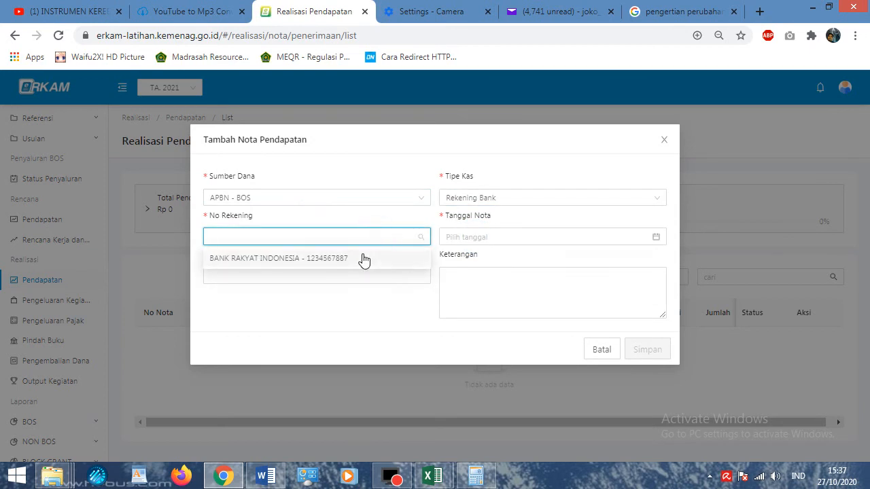
pyautogui.click(364, 258)
pyautogui.click(495, 235)
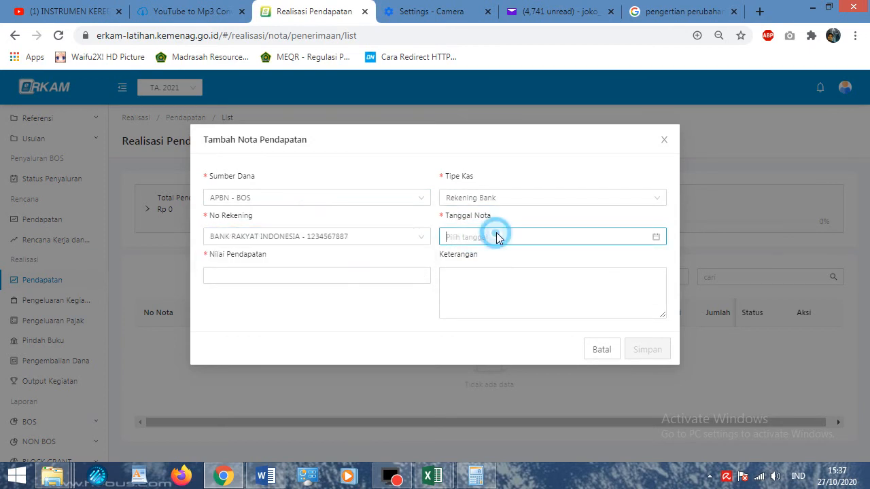
pyautogui.click(374, 276)
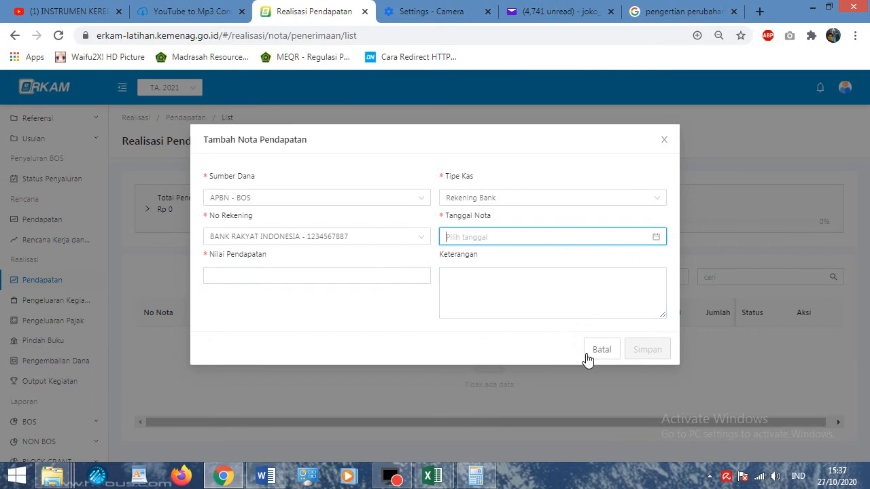
pyautogui.click(603, 350)
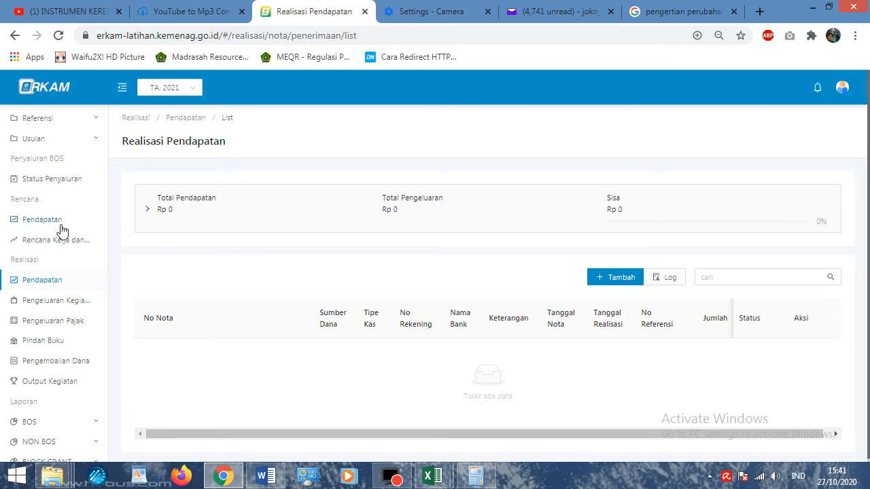
# Step: Open the Realisasi Pendapatan page, then switch to Pembiayaan Erkam.xlsx in Excel and copy the workshop's Konsumsi Kegiatan total in cell H34
pyautogui.click(37, 284)
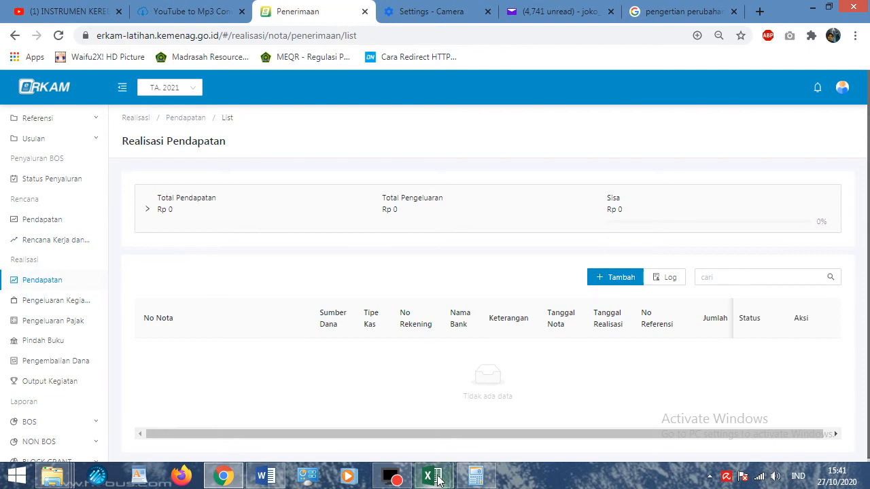
pyautogui.moveTo(432, 476)
pyautogui.click(401, 402)
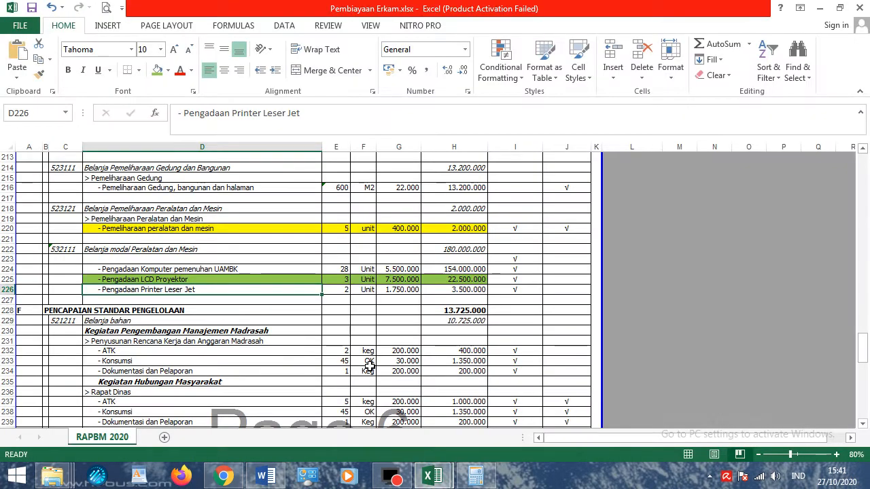
pyautogui.scroll(14, 228, 318)
pyautogui.moveTo(862, 316); pyautogui.dragTo(863, 163)
pyautogui.scroll(-5, 572, 266)
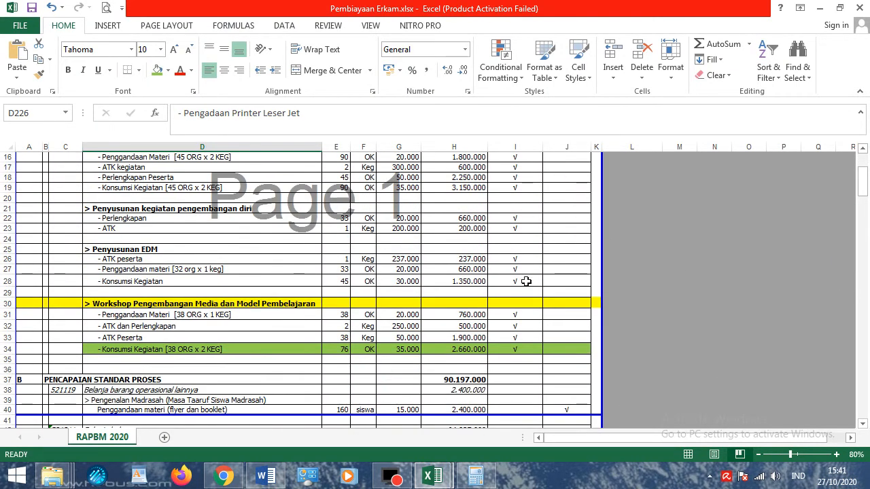
pyautogui.click(475, 351)
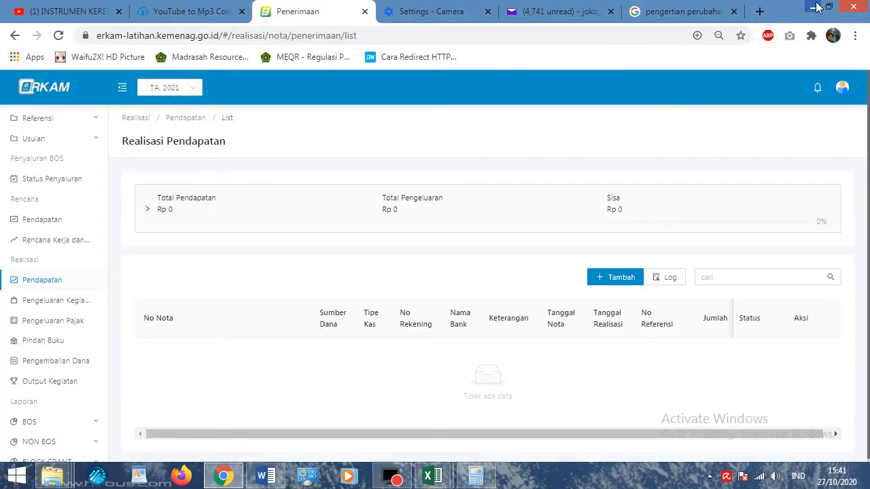
pyautogui.click(820, 7)
# Step: Start a new Nota Pendapatan in e-RKAM with Sumber Dana APBN - BOS and Tipe Kas Tunai
pyautogui.click(614, 277)
pyautogui.click(317, 197)
pyautogui.click(299, 220)
pyautogui.click(520, 195)
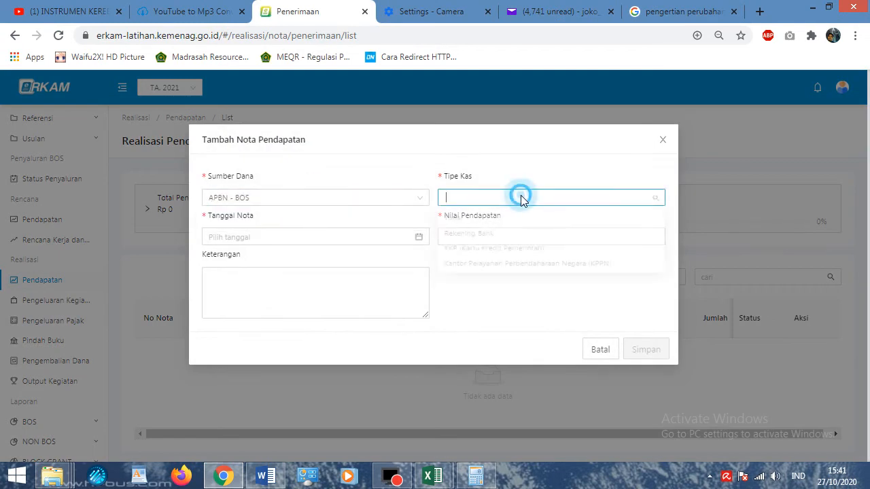
pyautogui.click(499, 217)
# Step: Set the Tanggal Nota to 13 July 2021 at 07:00:00
pyautogui.click(327, 234)
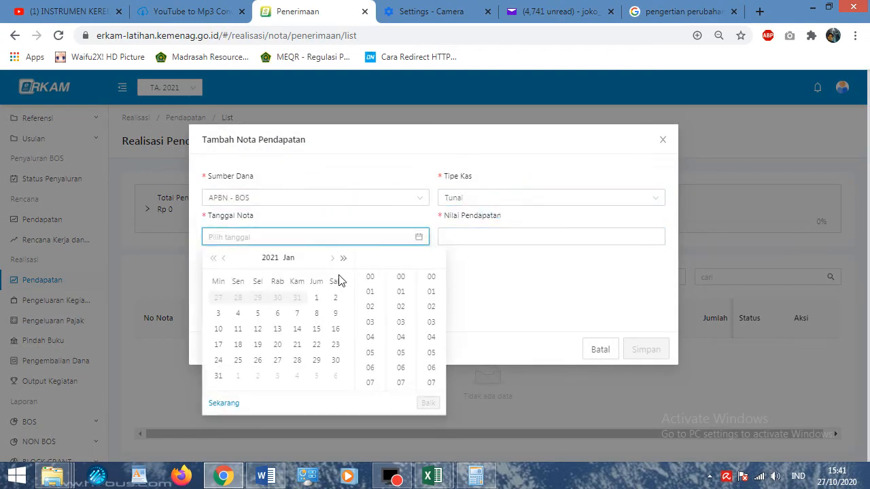
pyautogui.click(335, 258)
pyautogui.click(336, 258)
pyautogui.click(336, 258)
pyautogui.click(335, 258)
pyautogui.click(335, 258)
pyautogui.click(336, 258)
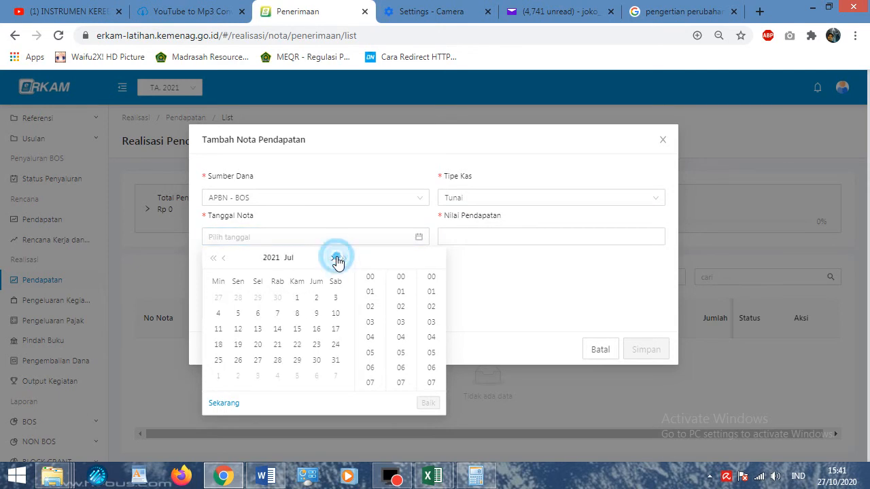
pyautogui.click(257, 329)
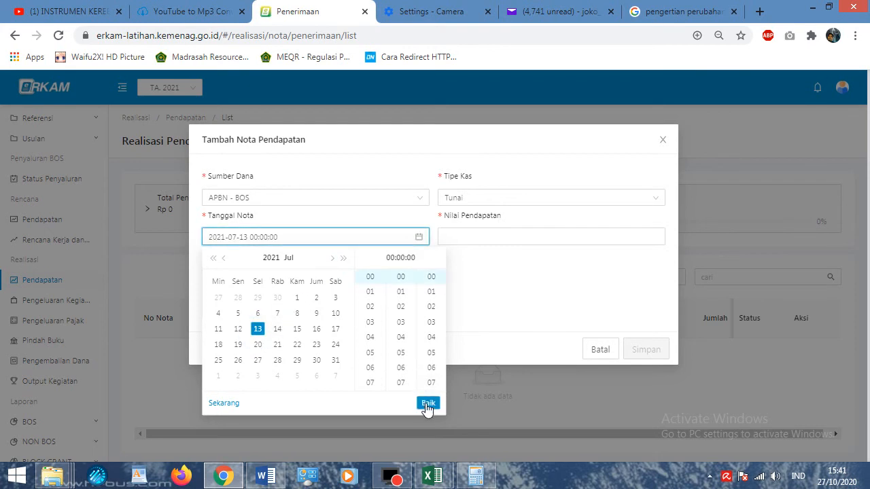
pyautogui.scroll(-5, 411, 343)
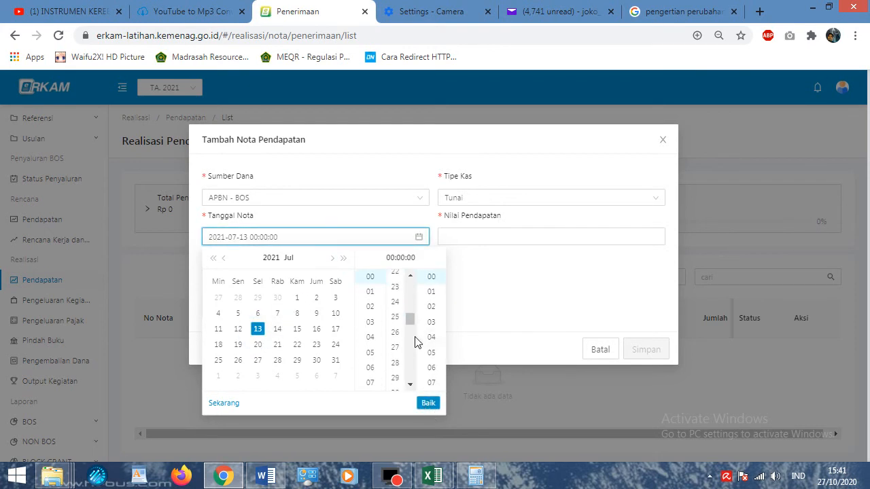
pyautogui.scroll(-5, 371, 346)
pyautogui.scroll(4, 371, 347)
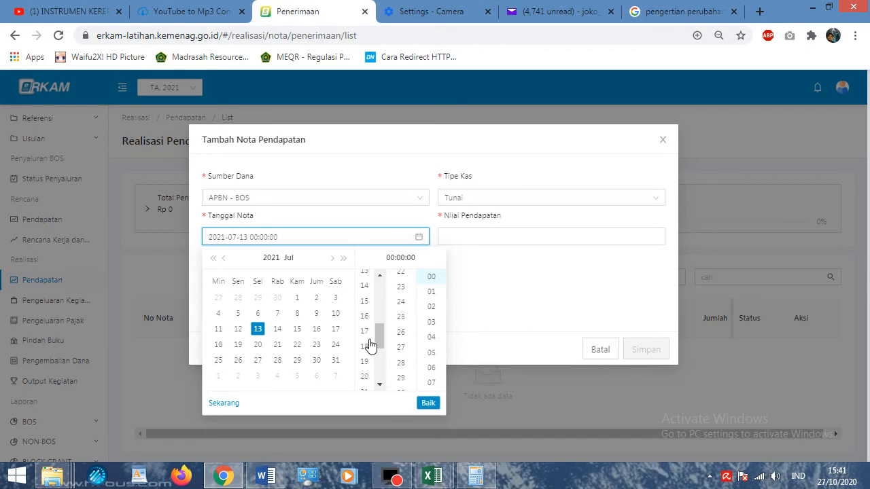
pyautogui.click(368, 314)
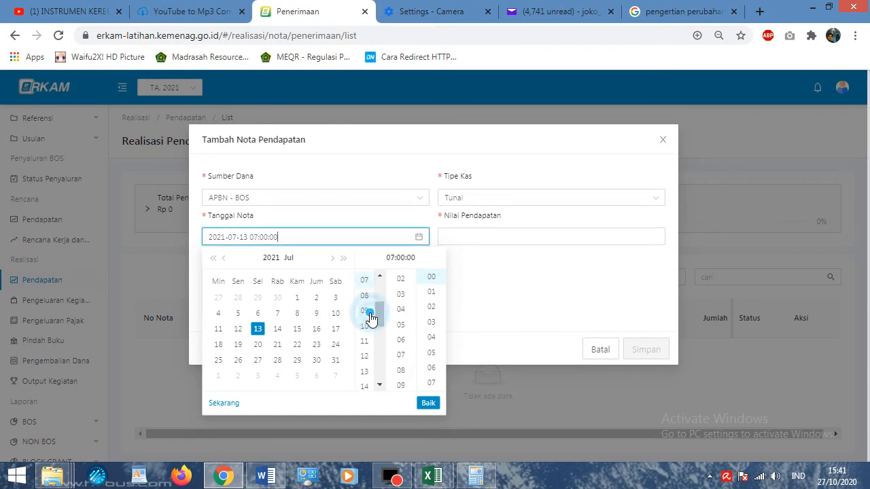
pyautogui.click(428, 402)
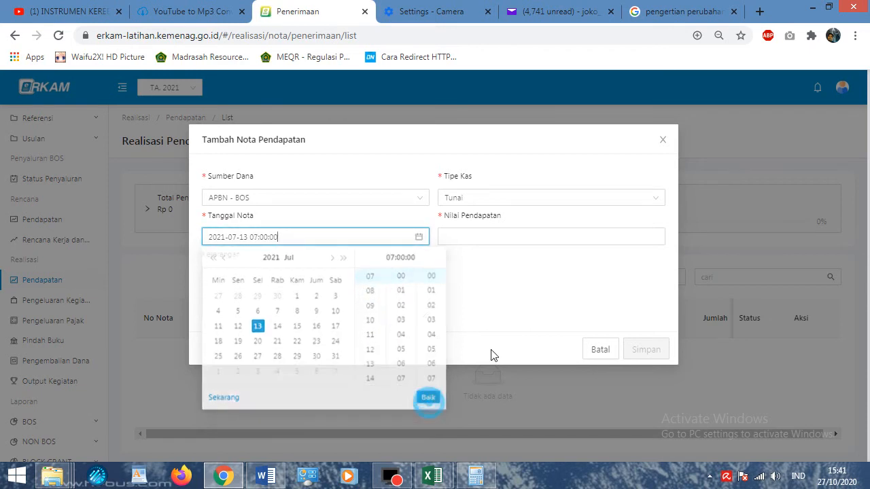
# Step: Paste the copied amount 2660000 as the Nilai Pendapatan
pyautogui.click(494, 240)
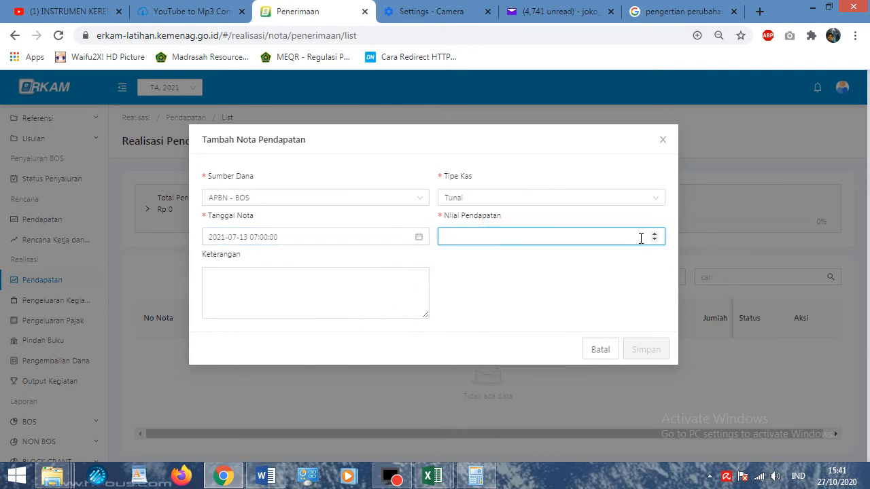
pyautogui.rightClick(568, 239)
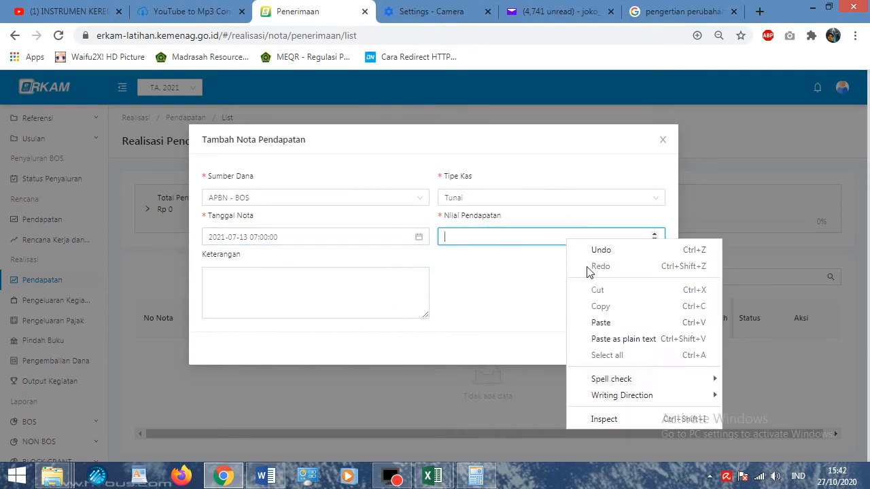
pyautogui.click(598, 320)
pyautogui.click(453, 244)
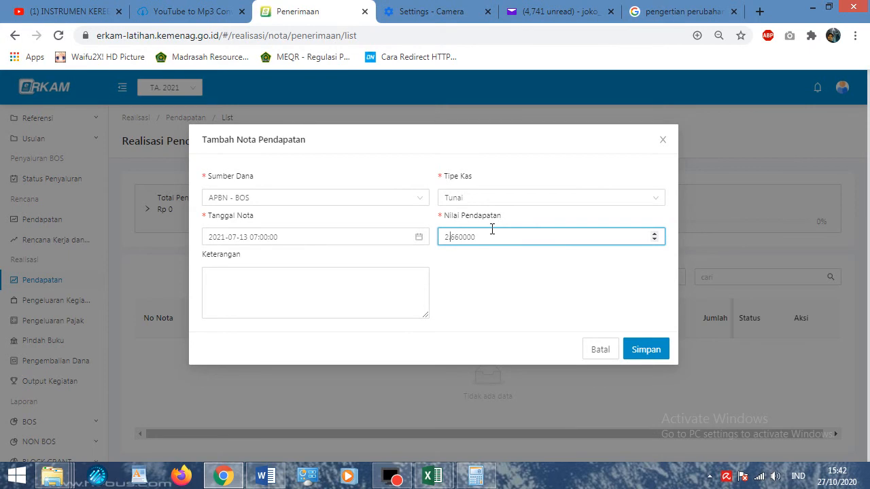
# Step: Copy the text "- Konsumsi Kegiatan [38 ORG x 2 KEG]" from cell D34 in Excel into the note's Keterangan
pyautogui.click(363, 276)
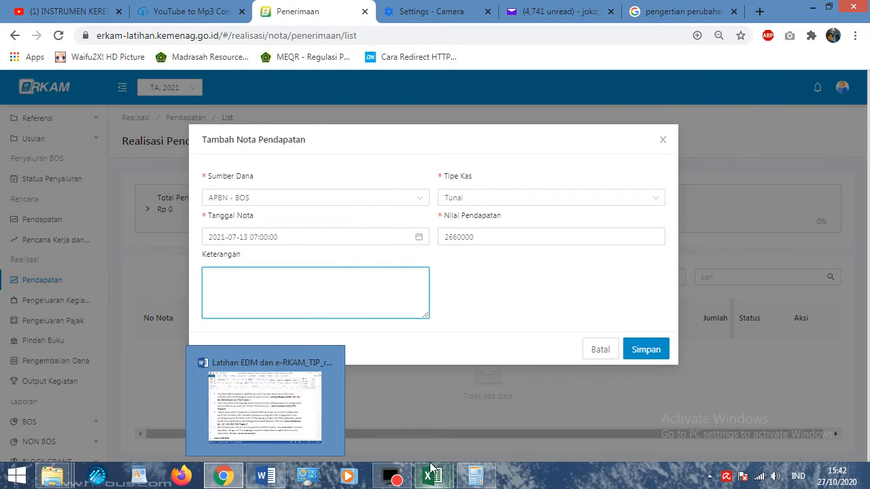
pyautogui.moveTo(432, 475)
pyautogui.click(380, 408)
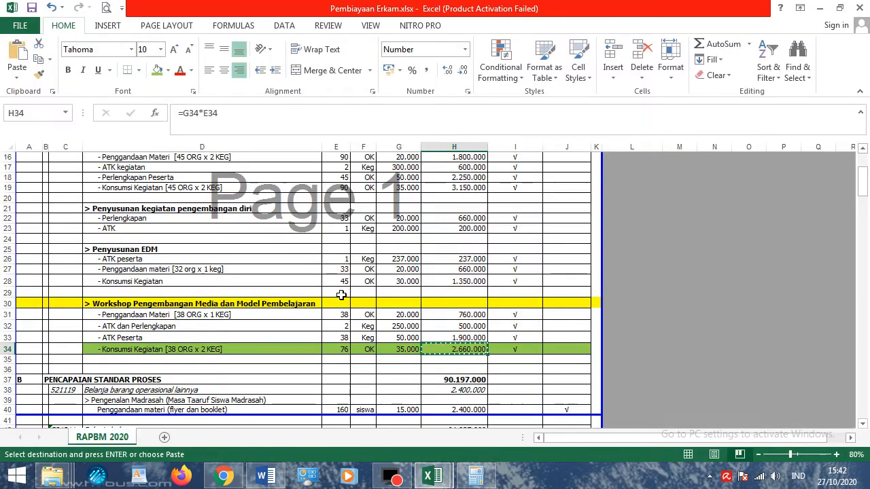
pyautogui.click(207, 347)
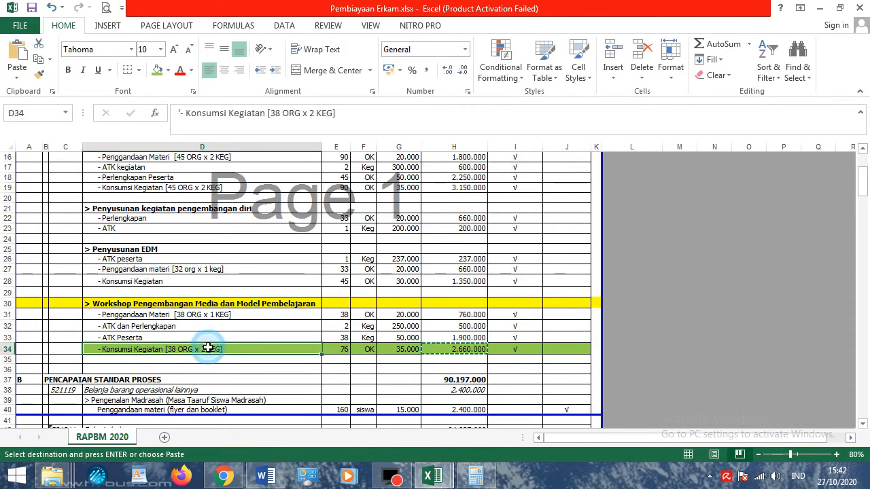
pyautogui.rightClick(207, 348)
pyautogui.click(241, 102)
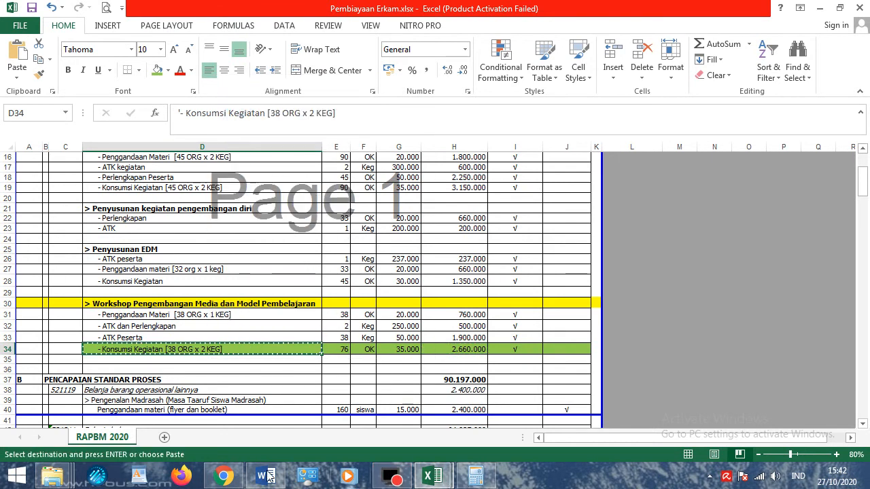
pyautogui.click(224, 476)
pyautogui.click(261, 284)
pyautogui.rightClick(261, 284)
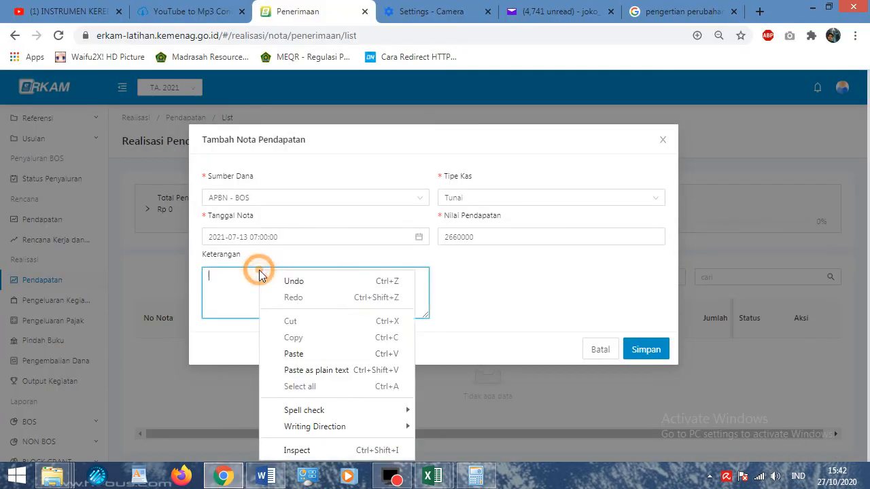
pyautogui.click(295, 353)
# Step: Copy "> Workshop Pengembangan Media dan Model Pembelajaran" from cell D30 in Excel and paste it as the second line of Keterangan
pyautogui.moveTo(433, 476)
pyautogui.click(358, 405)
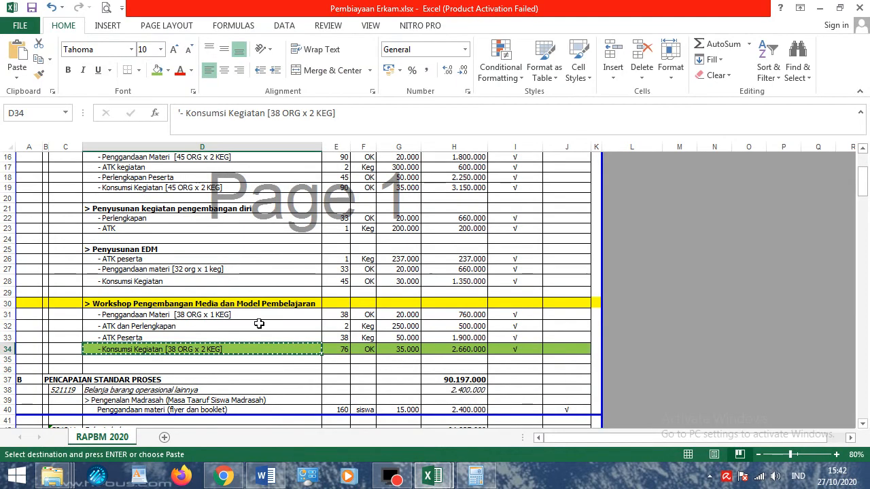
pyautogui.click(190, 304)
pyautogui.rightClick(190, 303)
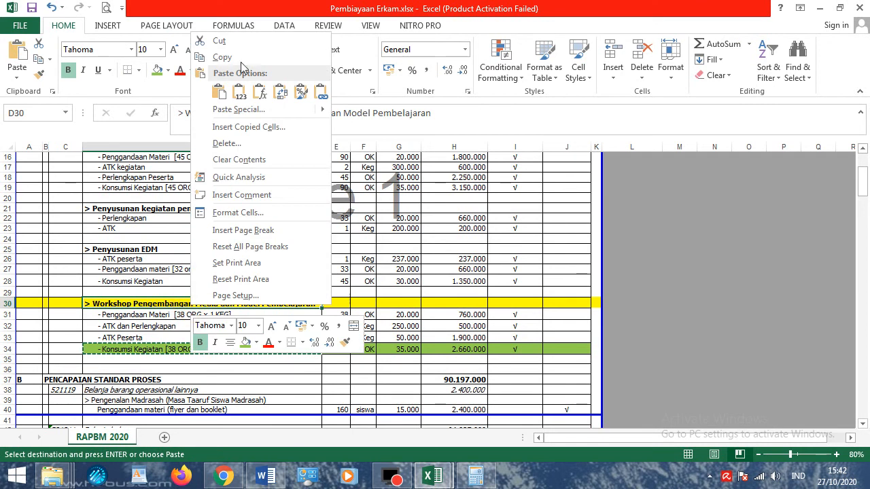
pyautogui.click(222, 57)
pyautogui.click(224, 476)
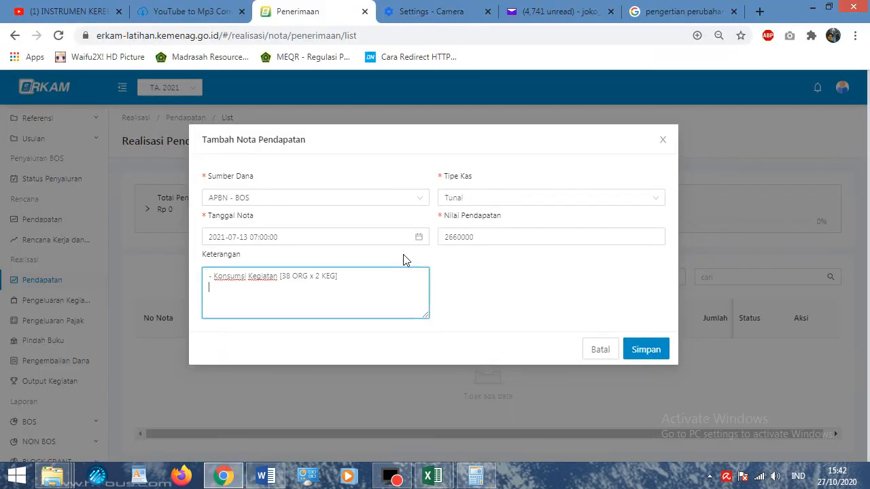
pyautogui.rightClick(347, 307)
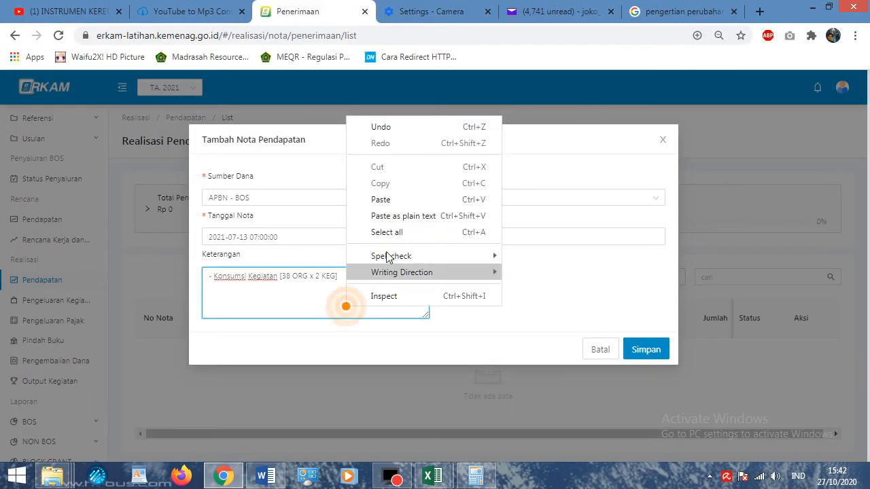
pyautogui.click(380, 198)
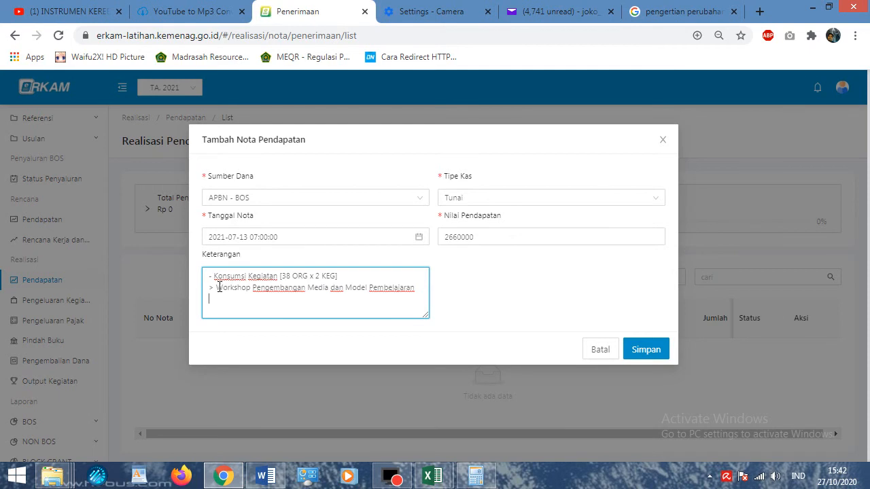
# Step: Remove the leading ">" and "-" markers from the two Keterangan lines, keeping the text on separate lines
pyautogui.press('BackSpace')
pyautogui.press('BackSpace')
pyautogui.press('BackSpace')
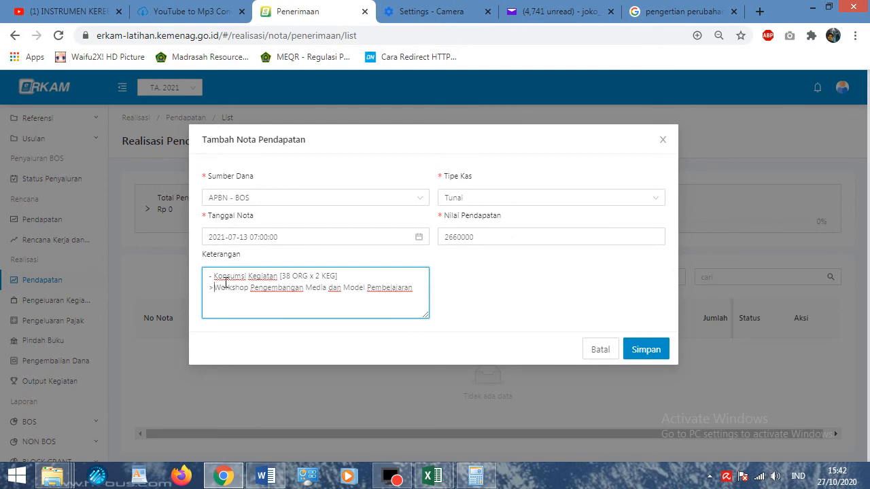
pyautogui.press('Return')
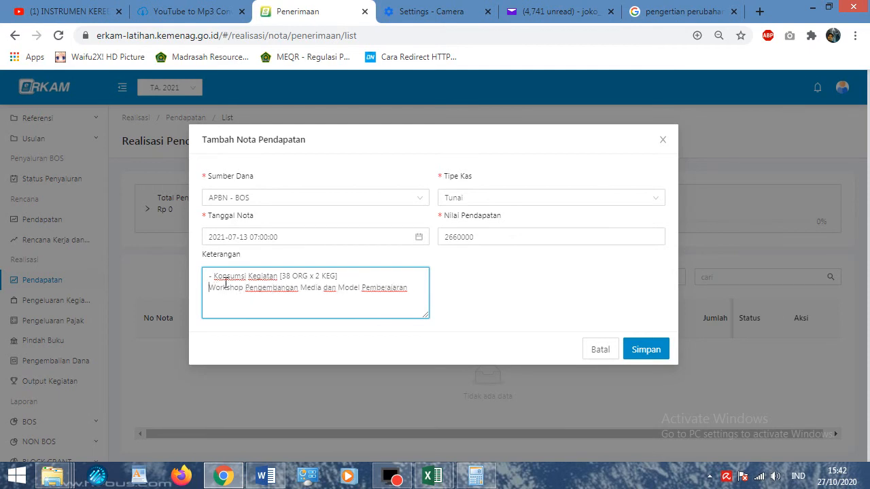
pyautogui.press('Up')
pyautogui.press('Delete')
pyautogui.press('Delete')
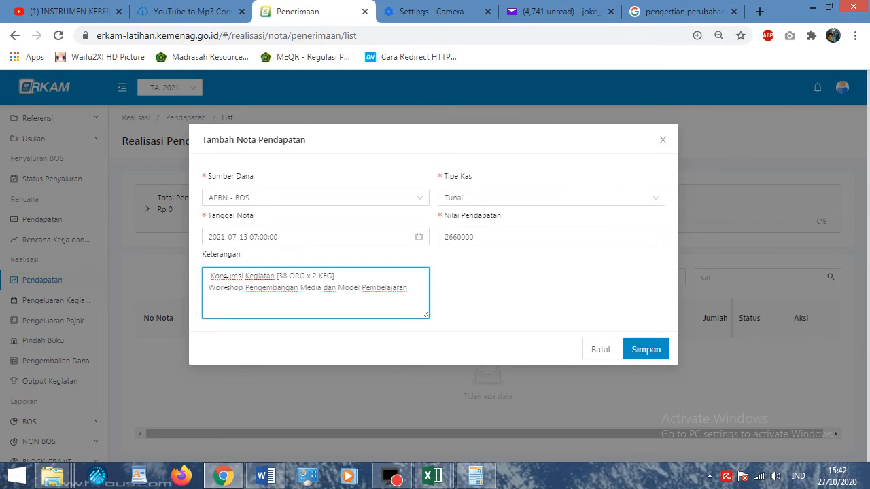
# Step: Save the cash income note and add a new income note with APBN - BOS as its Sumber Dana
pyautogui.click(646, 349)
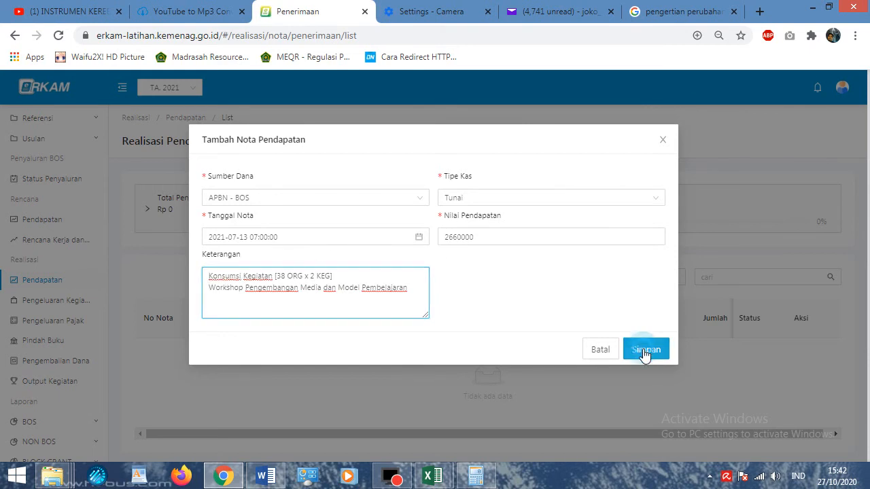
pyautogui.scroll(-2, 373, 334)
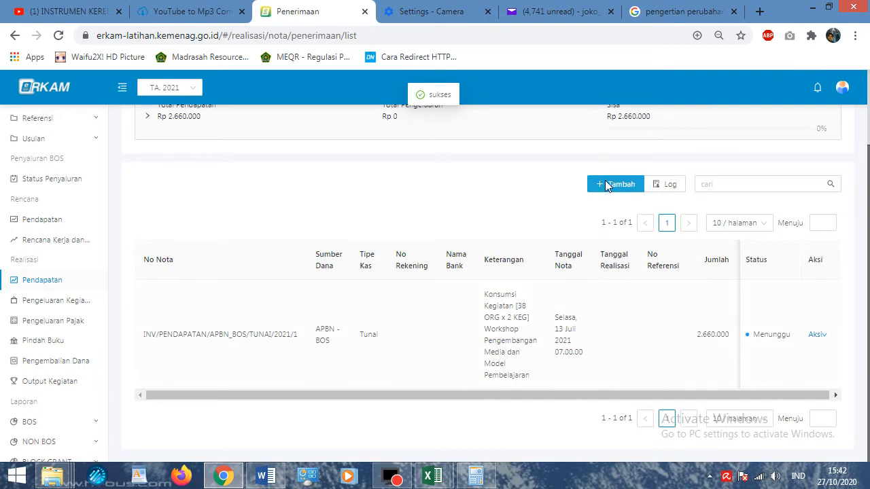
pyautogui.click(626, 191)
pyautogui.click(324, 198)
pyautogui.click(272, 218)
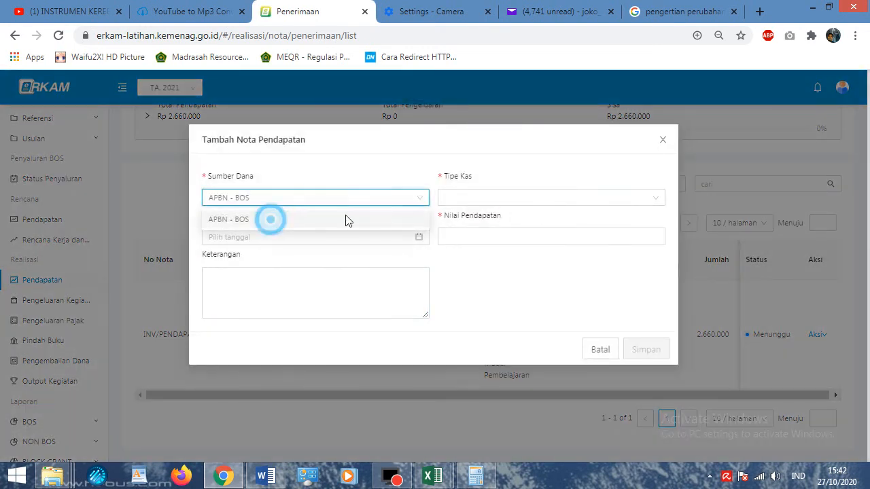
# Step: Set the new note's Tipe Kas to Rekening Bank and choose the BANK RAKYAT INDONESIA account as No Rekening
pyautogui.click(514, 196)
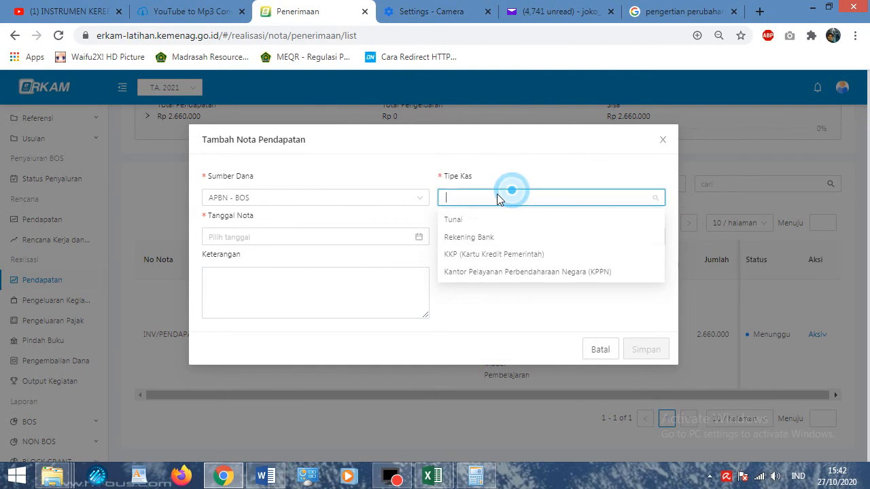
pyautogui.click(467, 225)
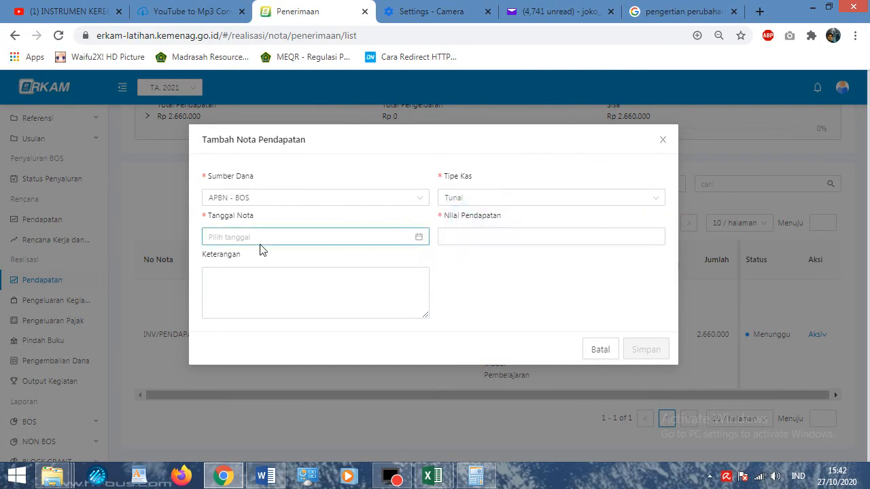
pyautogui.click(530, 198)
pyautogui.click(486, 236)
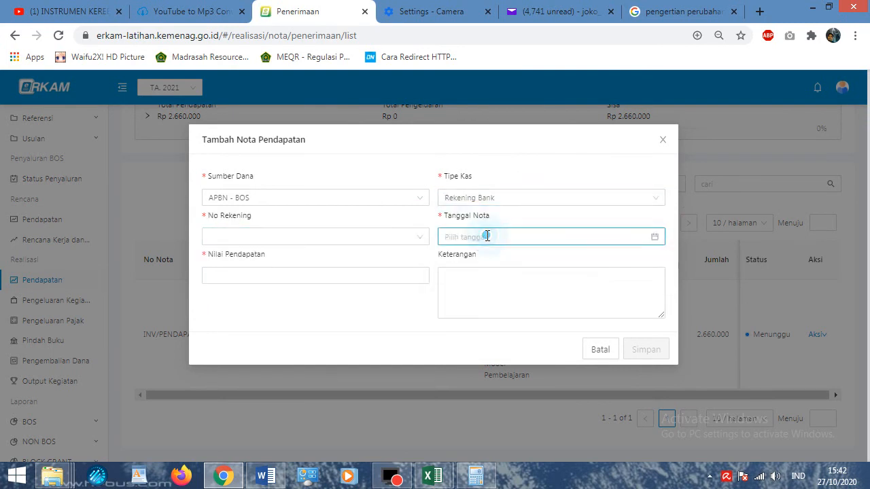
pyautogui.click(282, 235)
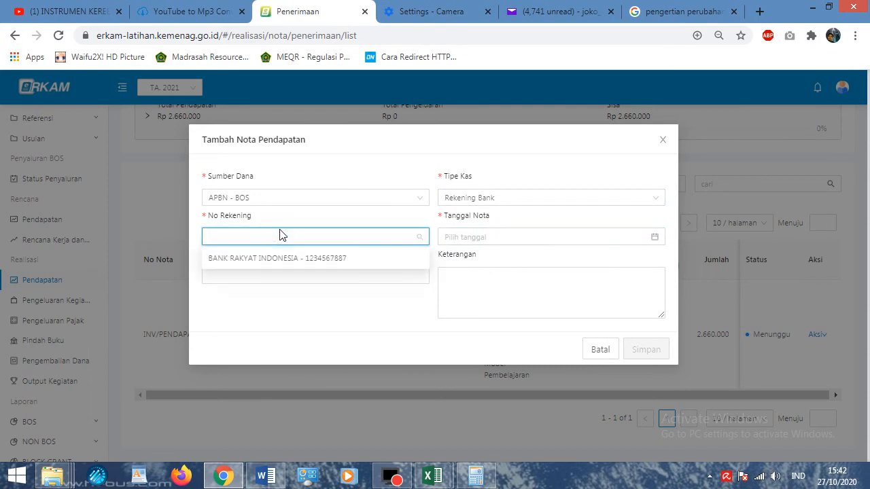
pyautogui.click(283, 261)
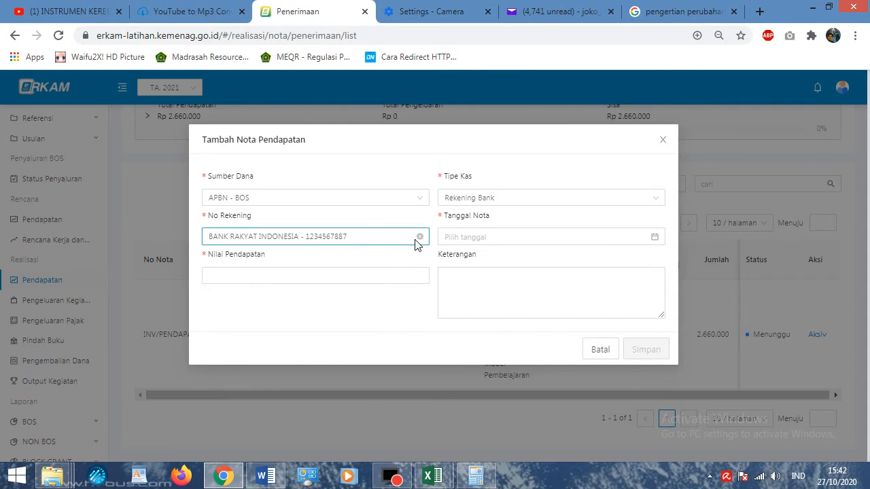
pyautogui.click(503, 237)
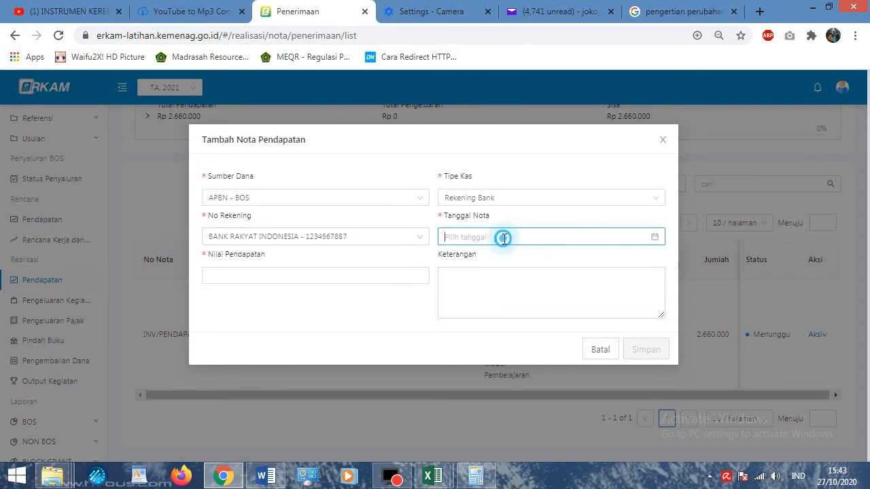
pyautogui.click(566, 260)
pyautogui.click(566, 259)
pyautogui.click(566, 259)
pyautogui.click(566, 260)
pyautogui.click(566, 260)
pyautogui.click(566, 260)
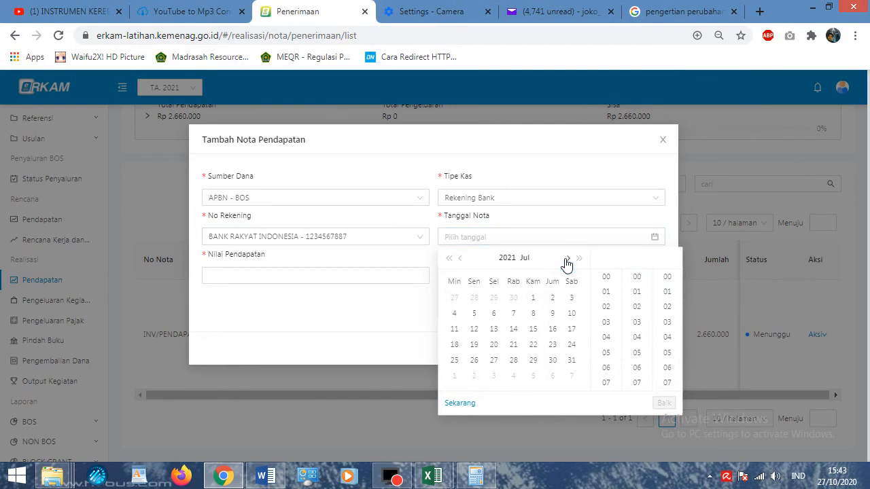
pyautogui.click(496, 363)
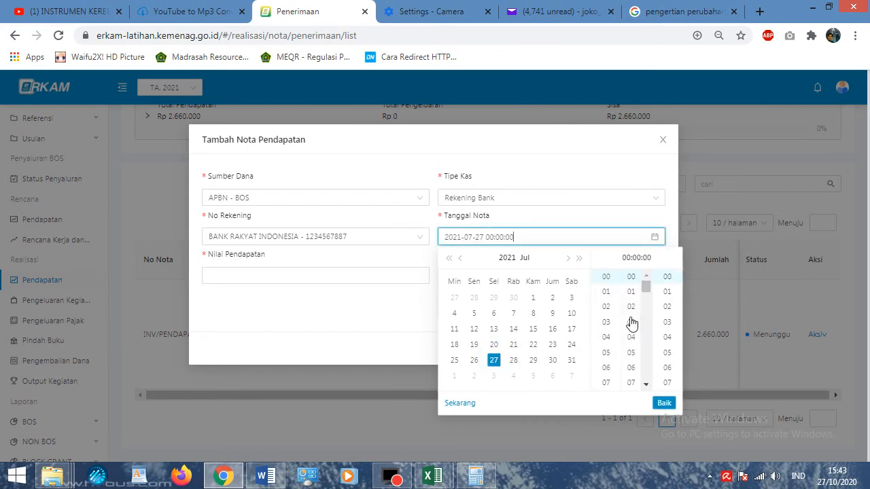
pyautogui.scroll(-3, 607, 350)
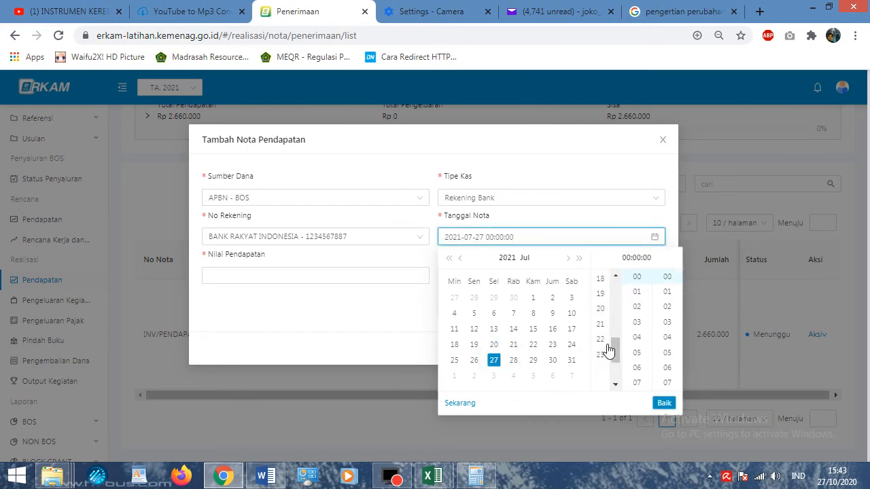
pyautogui.scroll(3, 607, 349)
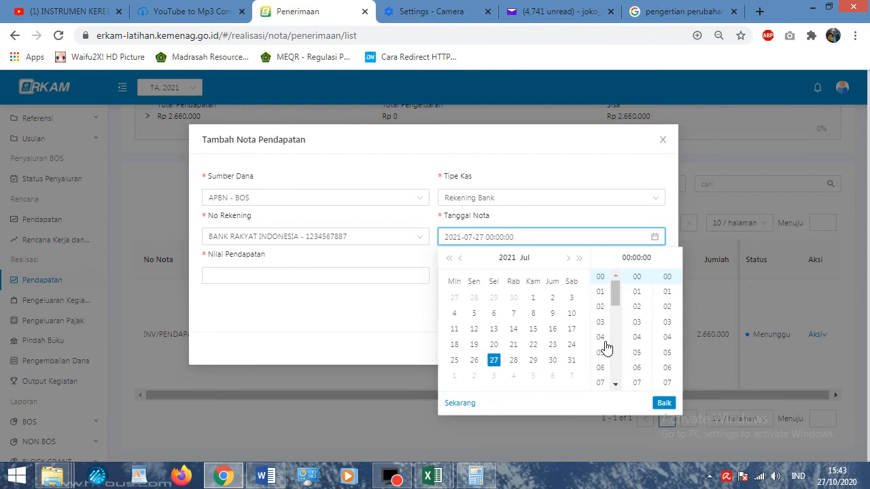
pyautogui.scroll(-2, 603, 353)
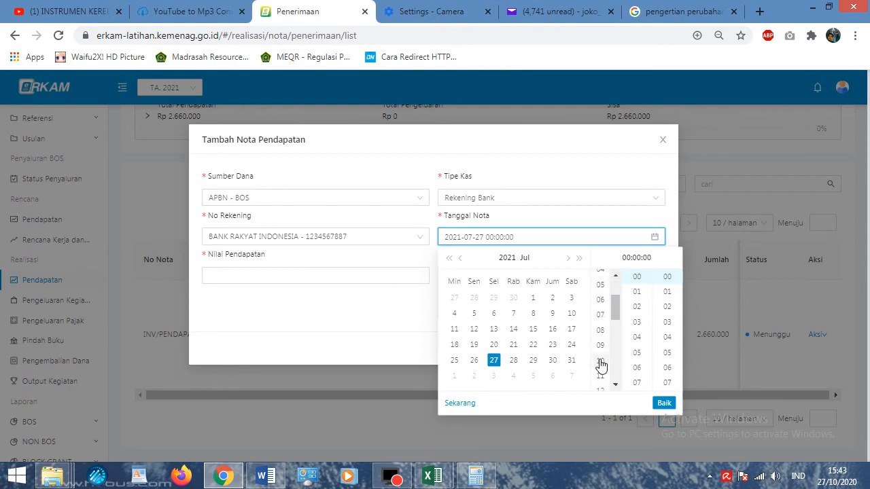
pyautogui.click(599, 389)
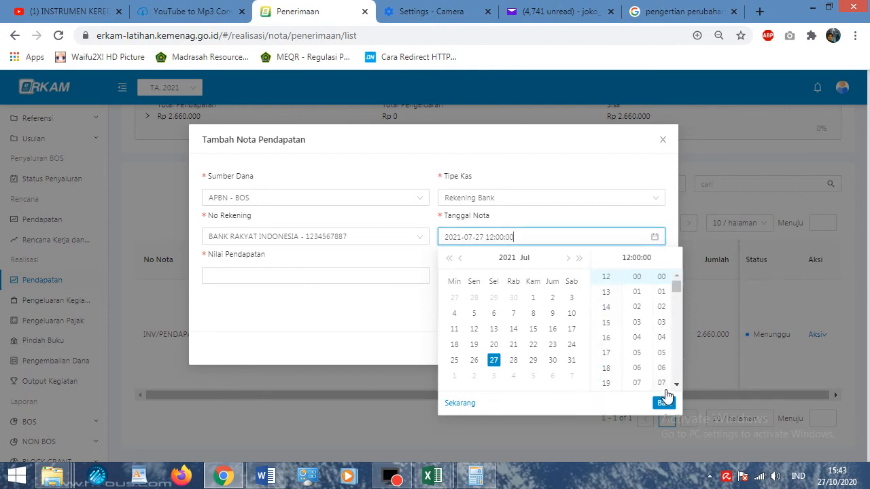
pyautogui.click(663, 403)
# Step: Switch to the Pembiayaan Erkam workbook in Excel and copy "- Pengadaan LCD Proyektor" from cell D225
pyautogui.click(337, 275)
pyautogui.moveTo(440, 480)
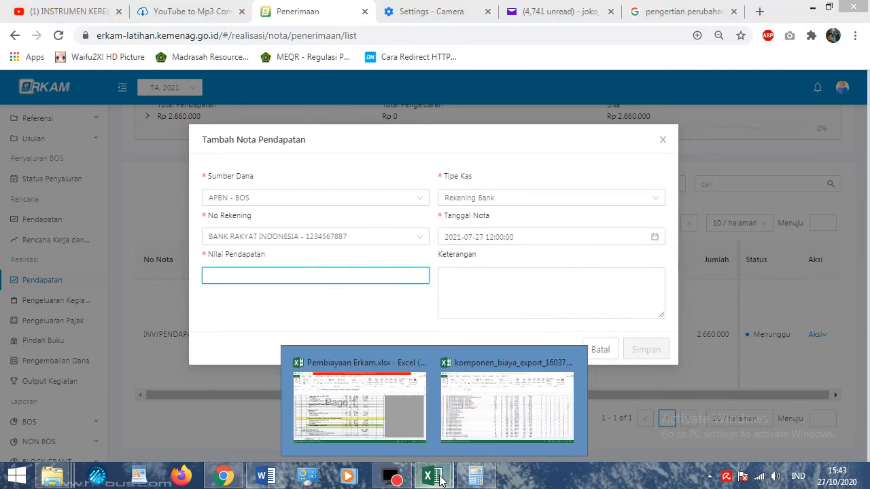
pyautogui.click(381, 405)
pyautogui.scroll(-12, 425, 313)
pyautogui.click(356, 321)
pyautogui.scroll(-19, 352, 322)
pyautogui.moveTo(866, 260); pyautogui.dragTo(862, 343)
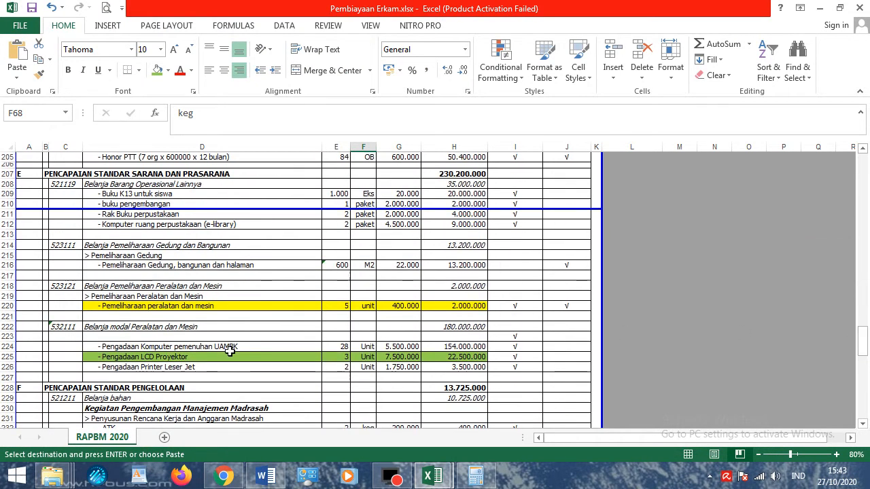
pyautogui.click(195, 356)
pyautogui.rightClick(197, 360)
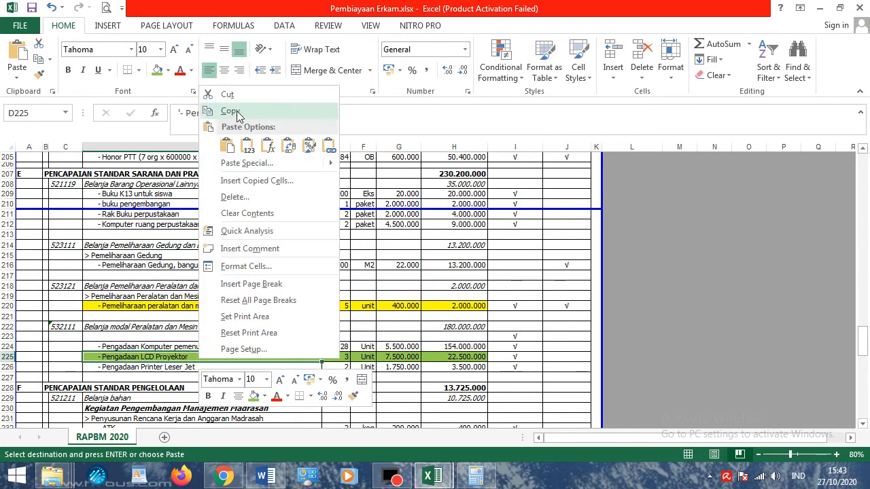
pyautogui.click(231, 110)
# Step: Return to e-RKAM in Chrome and paste "- Pengadaan LCD Proyektor" as the note's Keterangan
pyautogui.click(223, 476)
pyautogui.click(467, 284)
pyautogui.rightClick(466, 284)
pyautogui.click(501, 178)
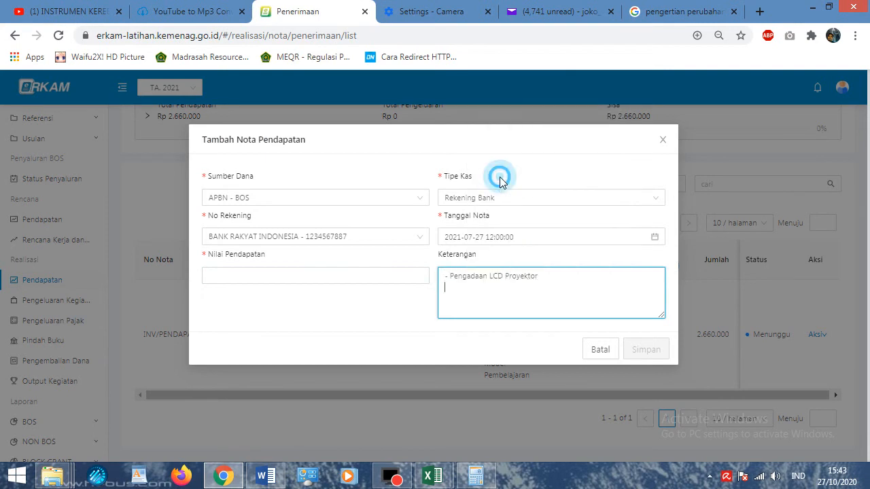
# Step: Copy the LCD projector amount from cell H225 in Excel and paste 22500000 into the note's Nilai Pendapatan in e-RKAM
pyautogui.moveTo(432, 476)
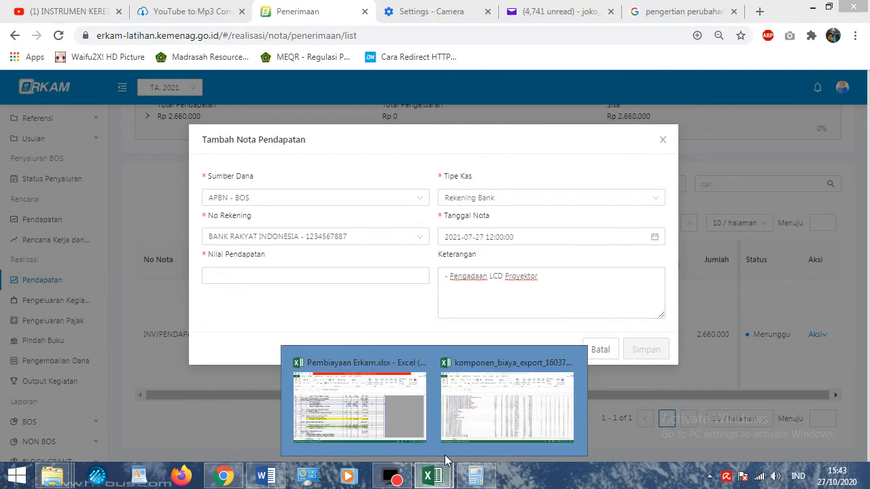
pyautogui.click(413, 408)
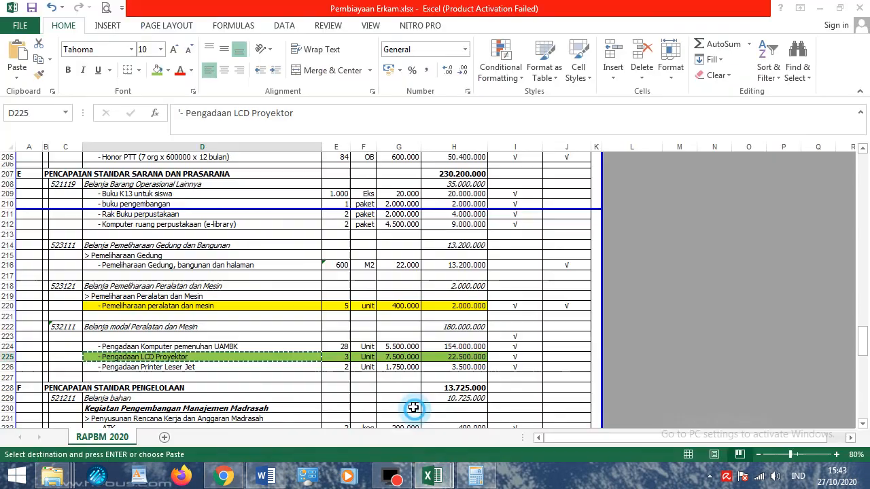
pyautogui.click(457, 356)
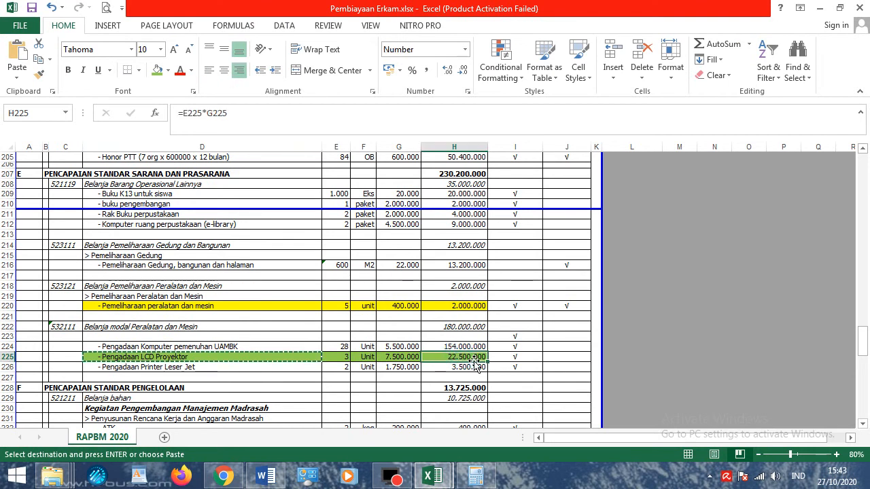
pyautogui.rightClick(476, 362)
pyautogui.click(499, 118)
pyautogui.click(223, 476)
pyautogui.click(290, 275)
pyautogui.rightClick(290, 273)
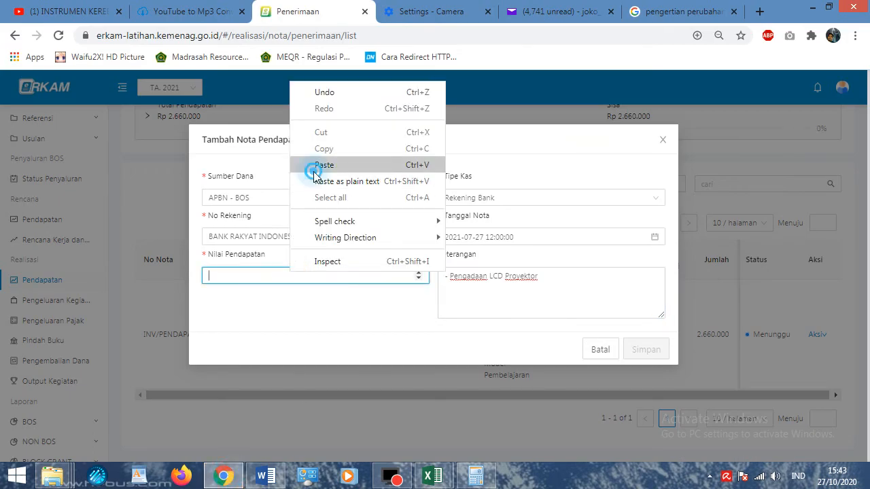
pyautogui.click(317, 165)
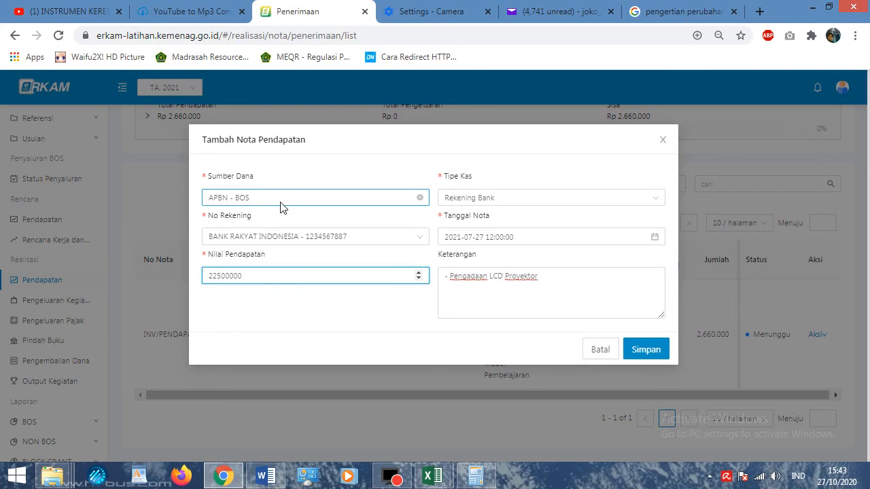
# Step: Save the Rekening Bank income note for Pengadaan LCD Proyektor and view it in the income list
pyautogui.click(637, 350)
pyautogui.scroll(-1, 357, 324)
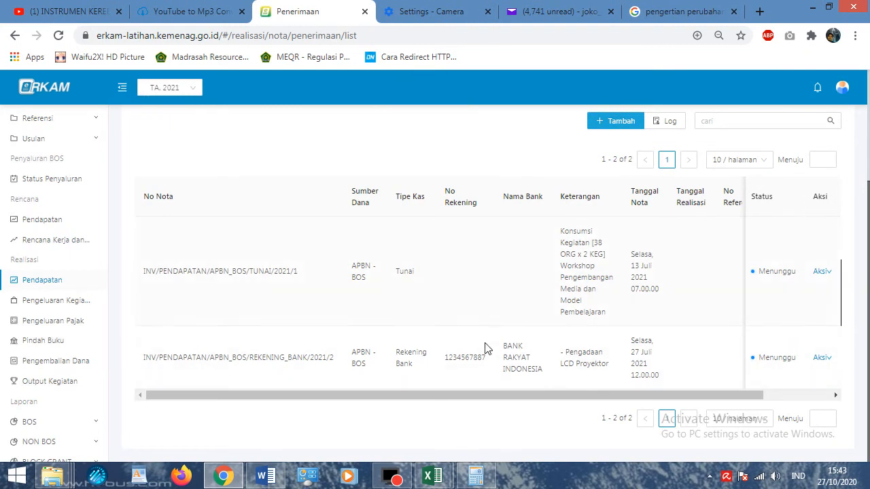
pyautogui.moveTo(464, 391); pyautogui.dragTo(422, 392)
# Step: Change the active role from Bendahara Madrasah to Kepala Madrasah for MIN 2 Bantul
pyautogui.click(842, 88)
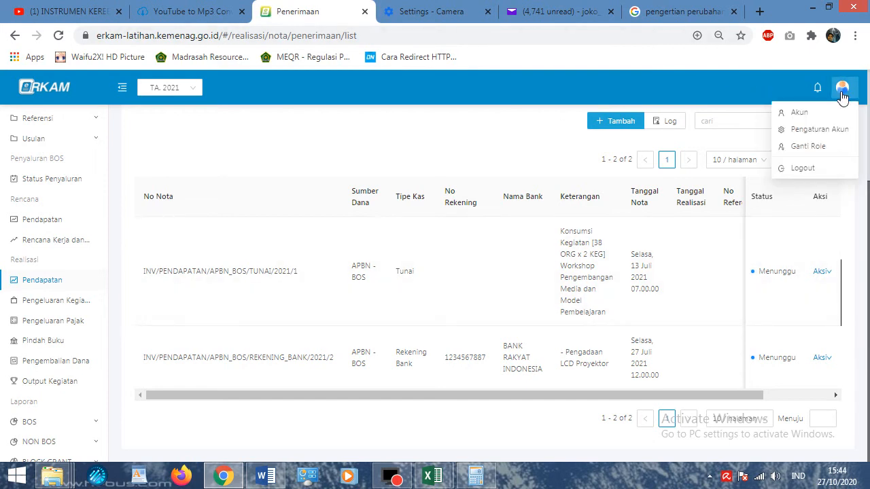
pyautogui.click(807, 145)
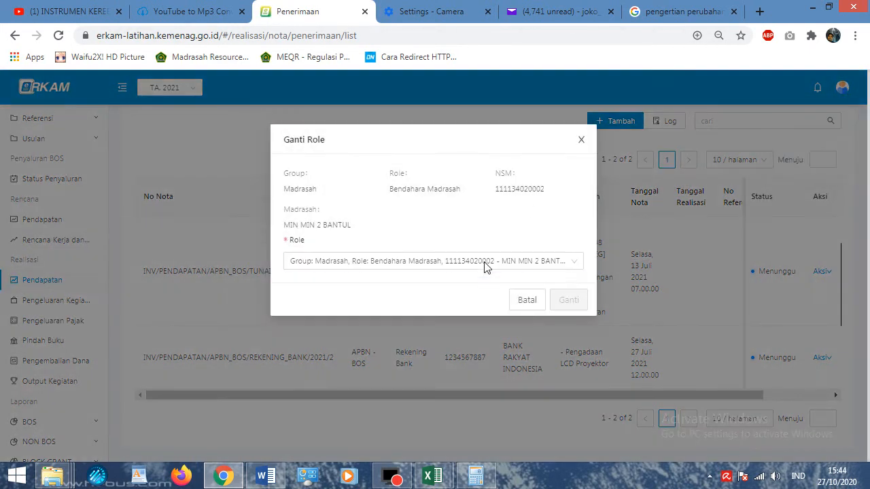
pyautogui.click(485, 264)
pyautogui.click(484, 305)
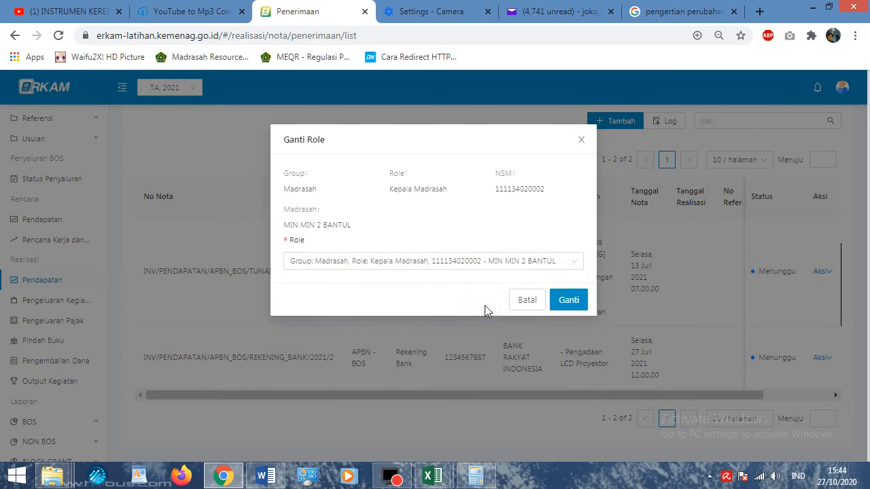
pyautogui.click(567, 301)
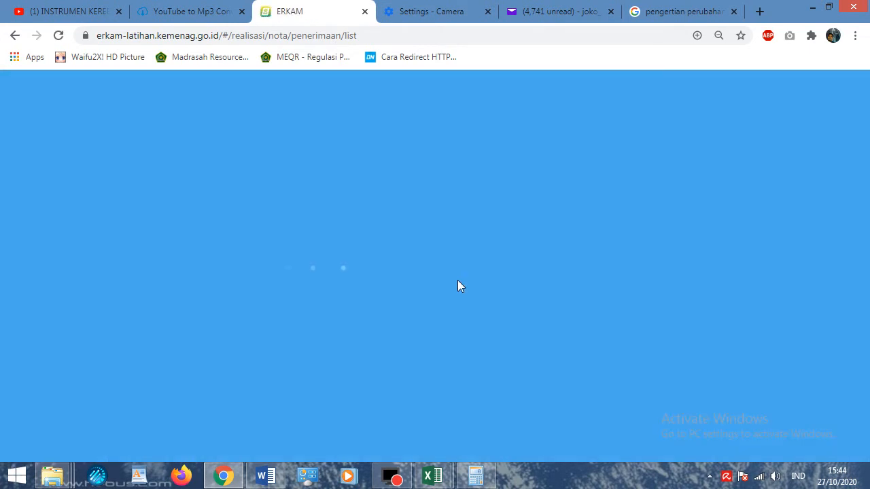
# Step: Review the two pending income notes and approve the Tunai note dated 13 Juli 2021
pyautogui.scroll(-1, 75, 416)
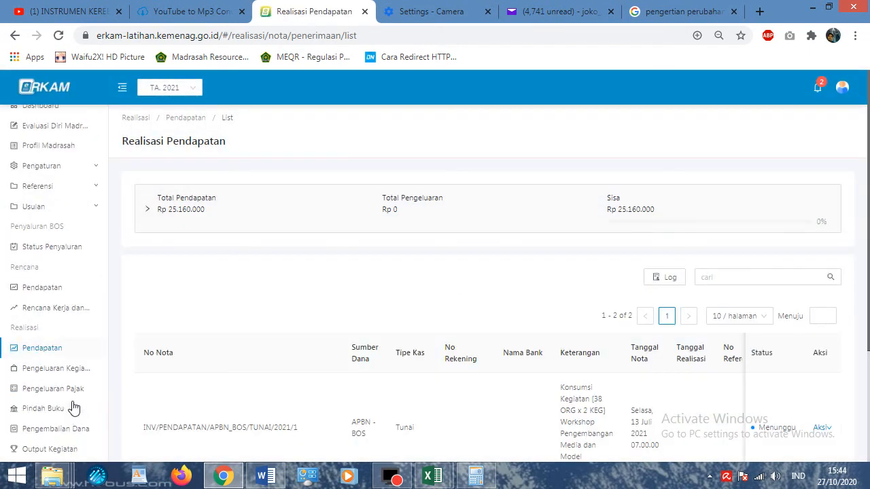
pyautogui.scroll(-2, 554, 315)
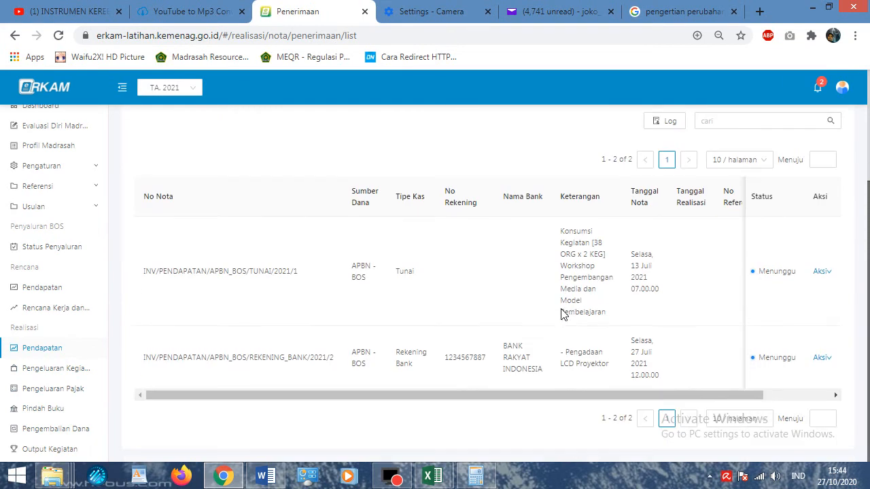
pyautogui.moveTo(169, 270); pyautogui.dragTo(609, 257)
pyautogui.moveTo(168, 358); pyautogui.dragTo(761, 355)
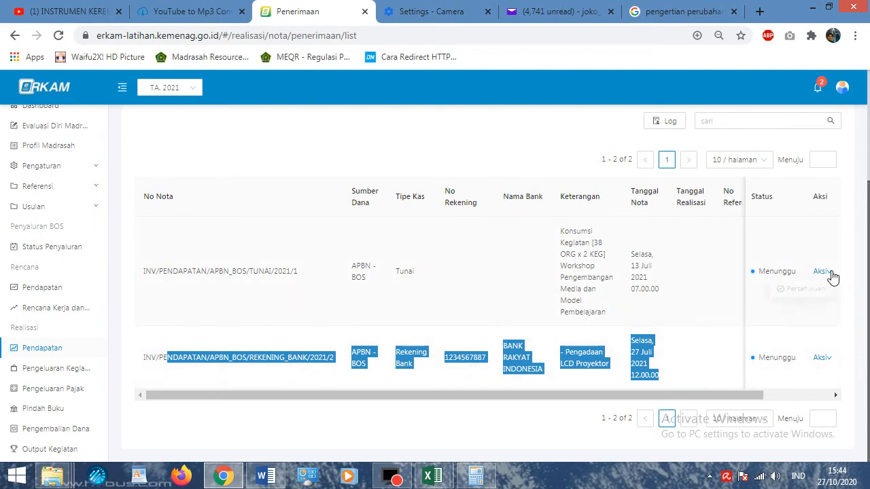
pyautogui.click(823, 271)
pyautogui.click(805, 290)
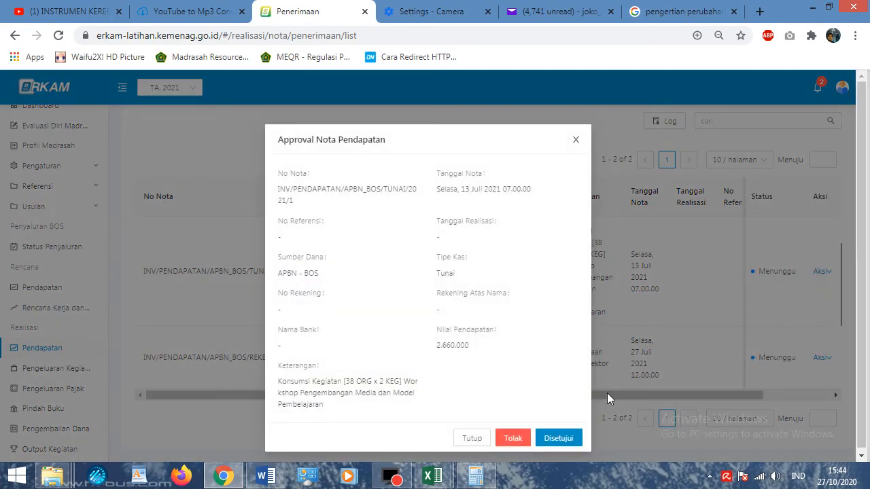
pyautogui.click(554, 441)
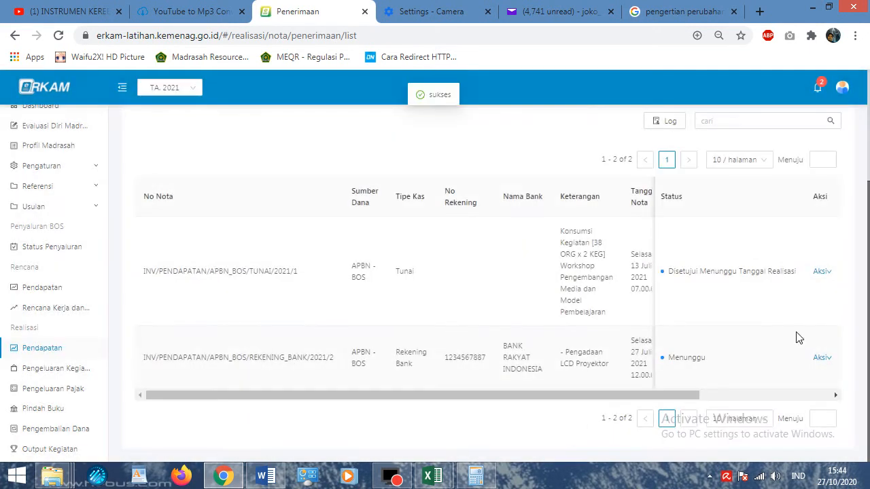
# Step: Approve the Rekening Bank income note for Pengadaan LCD Proyektor dated 27 Juli 2021
pyautogui.click(825, 358)
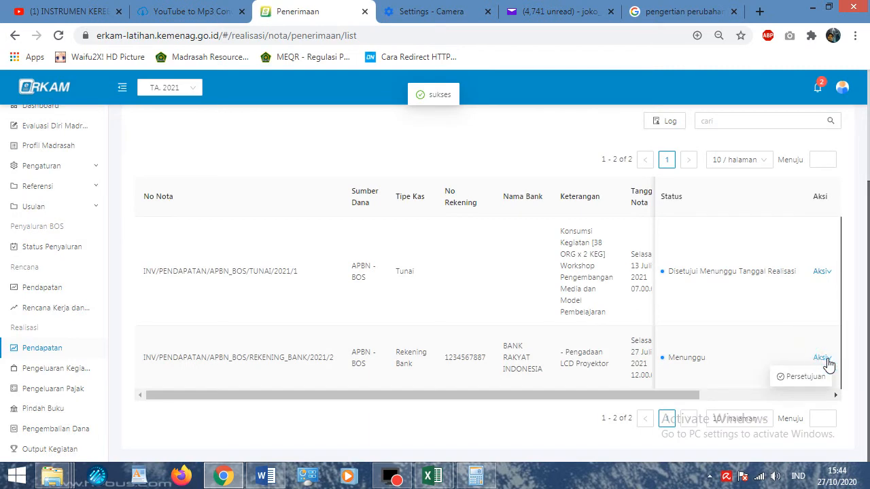
pyautogui.click(798, 377)
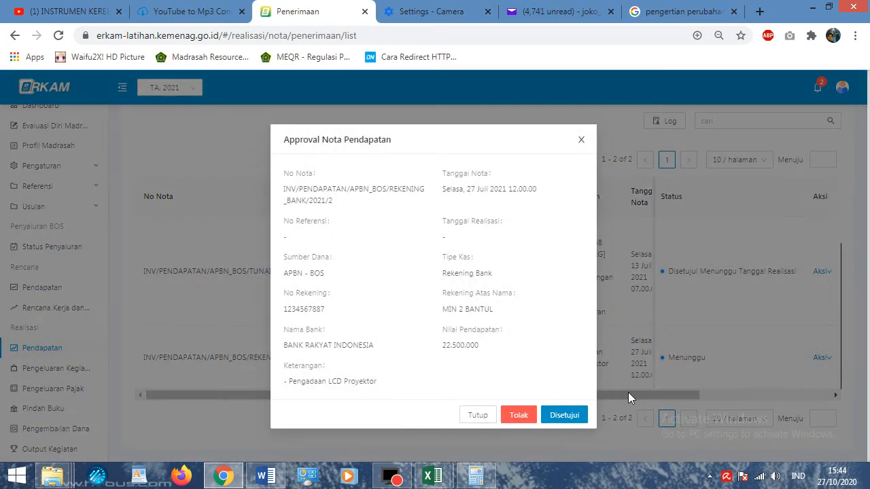
pyautogui.click(574, 415)
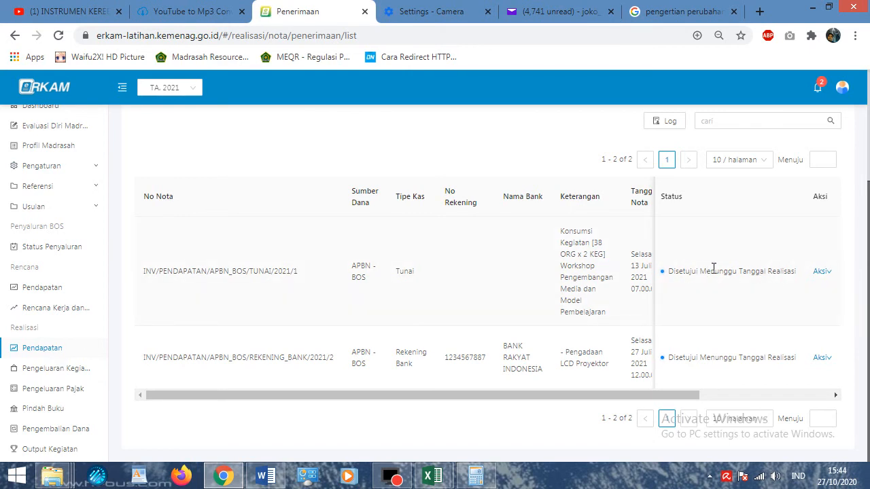
# Step: Change the active role from Kepala Madrasah to Bendahara Madrasah and reopen the realised income list
pyautogui.moveTo(849, 89)
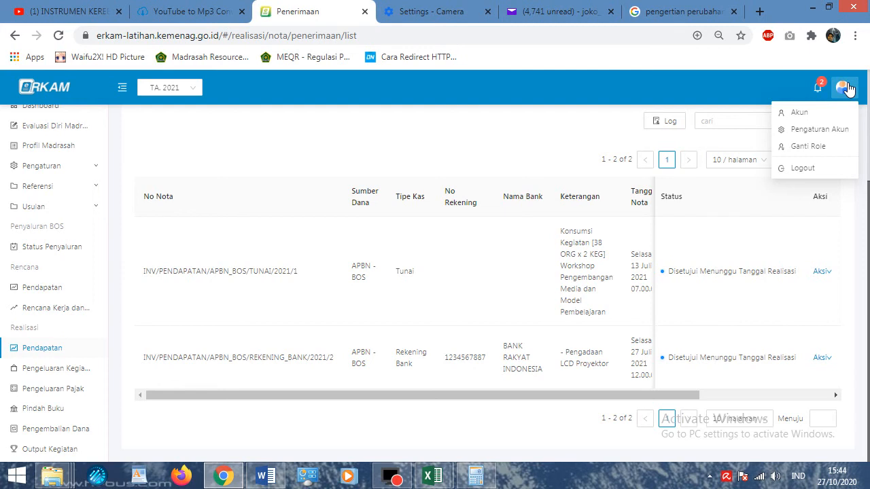
pyautogui.click(796, 146)
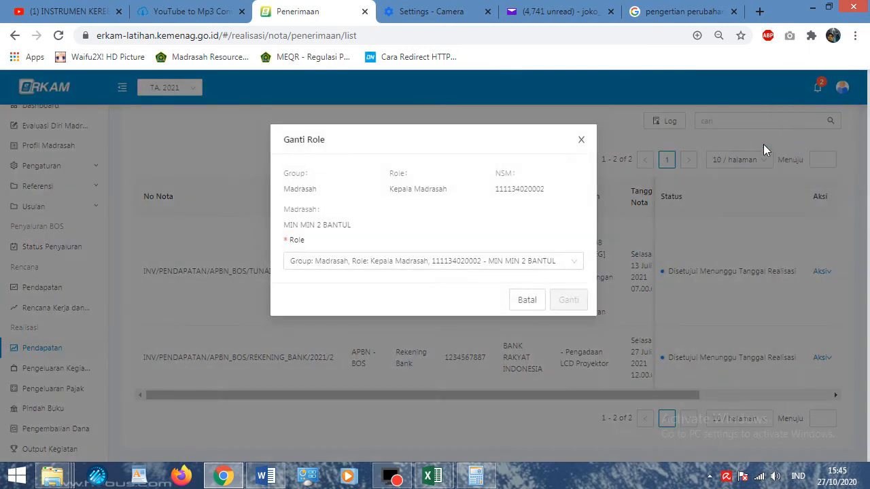
pyautogui.click(510, 265)
pyautogui.click(510, 317)
pyautogui.click(567, 299)
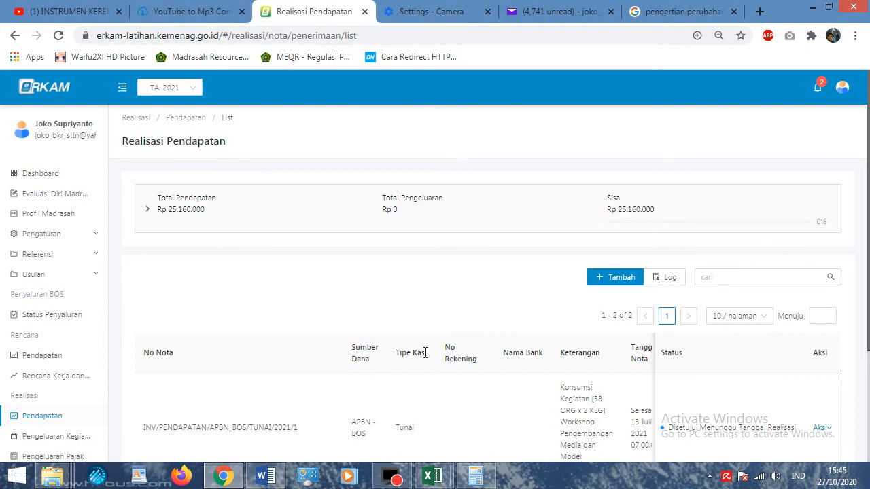
pyautogui.scroll(-3, 510, 312)
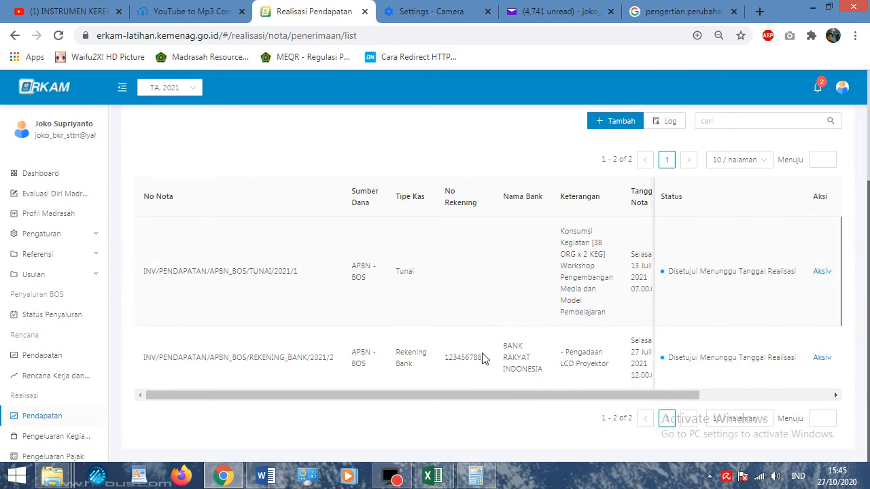
pyautogui.moveTo(493, 392); pyautogui.dragTo(596, 401)
pyautogui.click(422, 252)
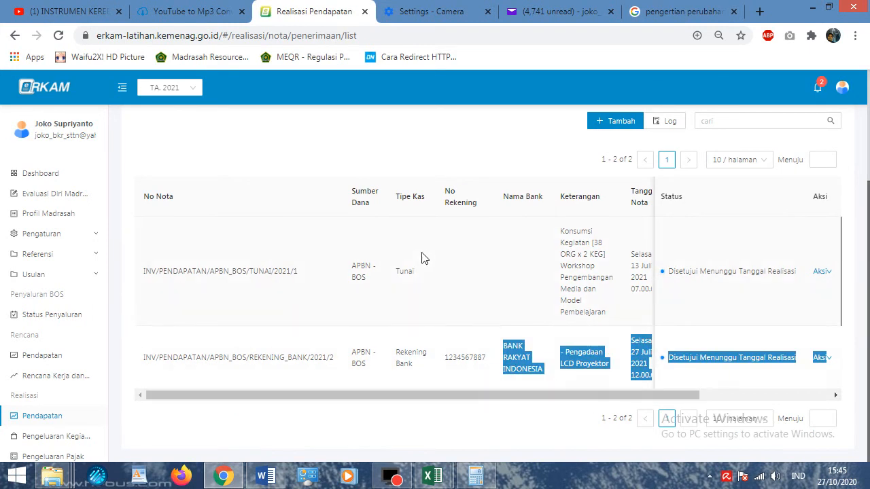
pyautogui.click(61, 416)
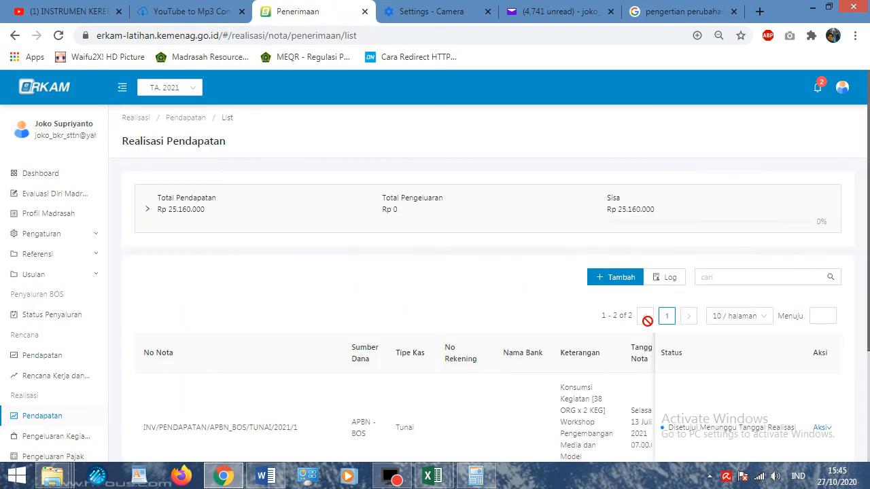
pyautogui.scroll(-3, 680, 323)
pyautogui.click(826, 292)
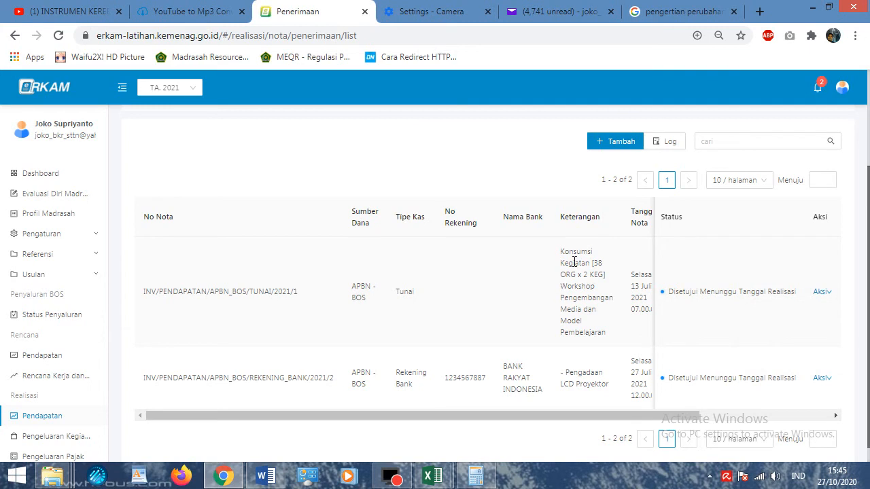
pyautogui.moveTo(821, 292)
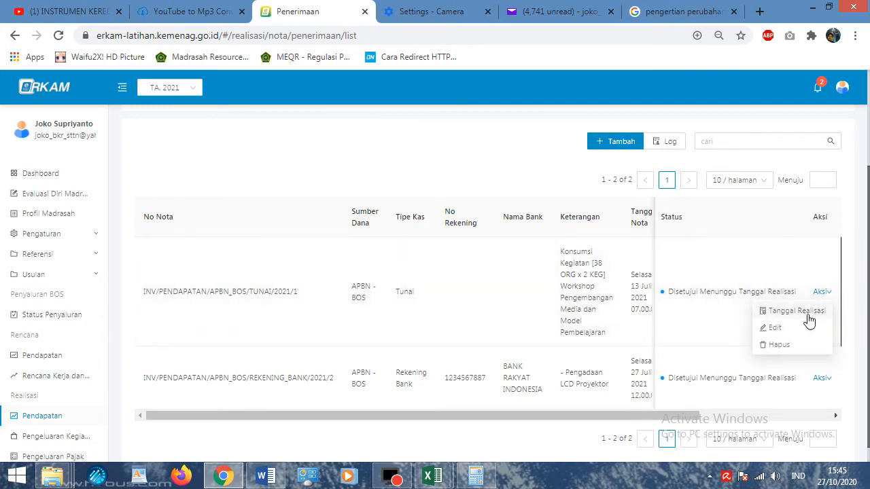
pyautogui.click(808, 316)
pyautogui.click(355, 196)
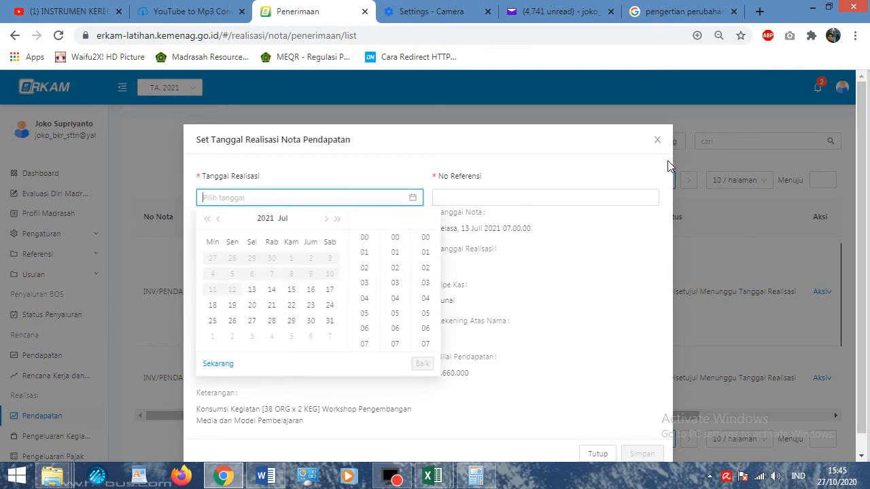
pyautogui.click(657, 143)
pyautogui.click(656, 141)
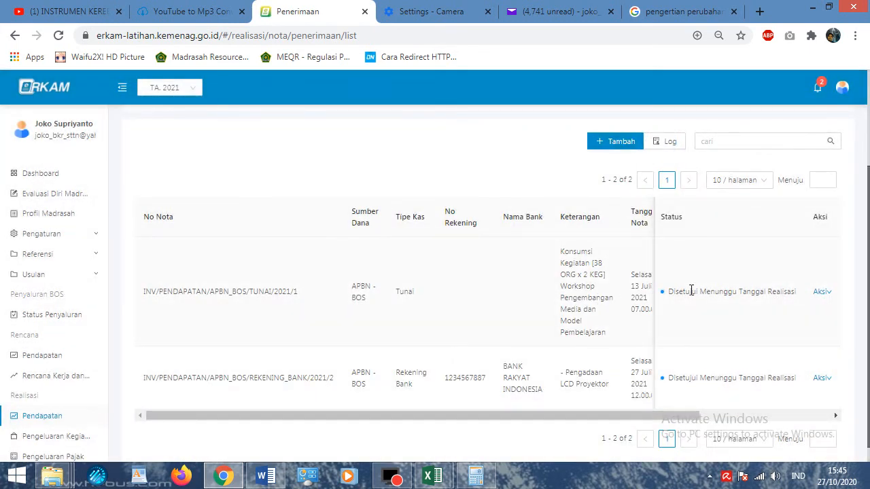
pyautogui.click(822, 291)
pyautogui.click(806, 309)
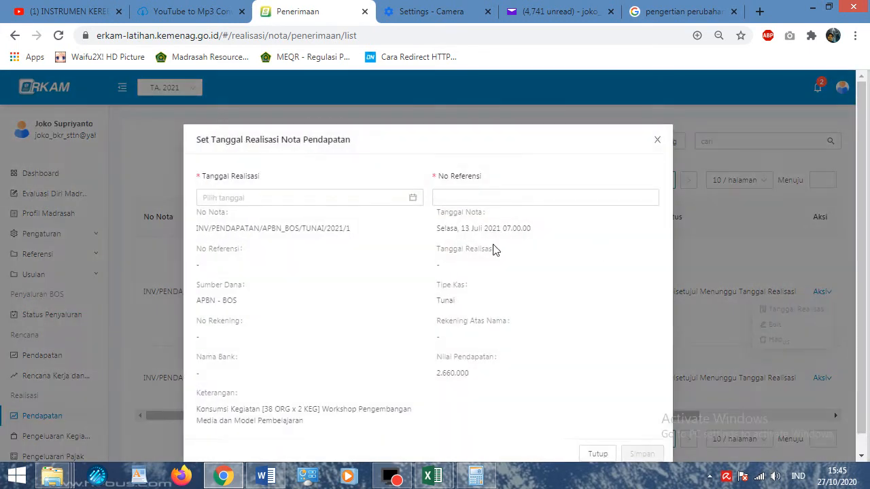
pyautogui.click(374, 197)
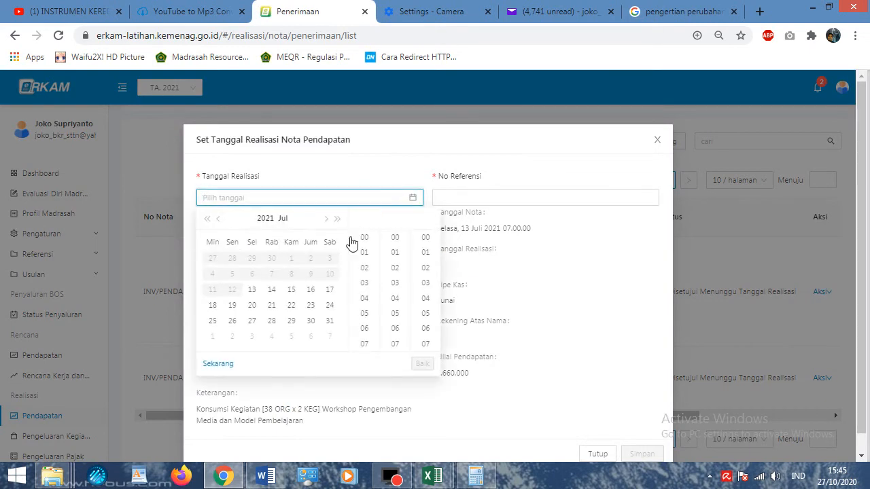
pyautogui.click(252, 289)
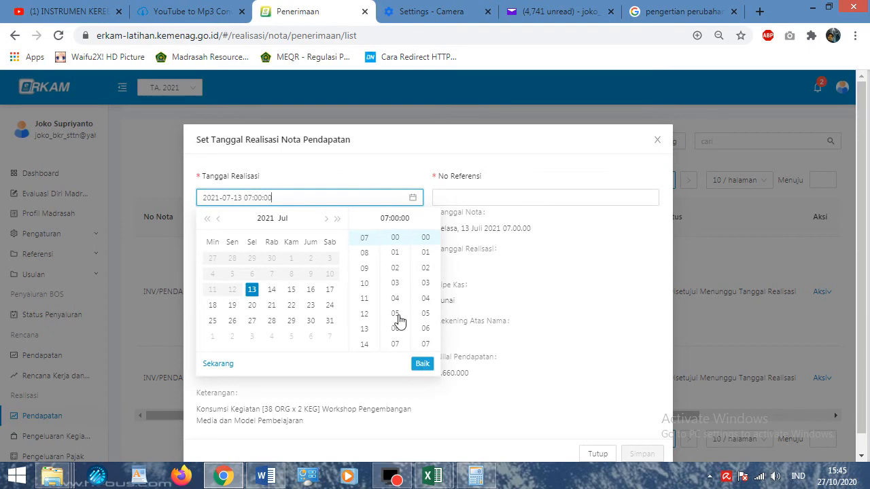
pyautogui.click(360, 253)
pyautogui.click(422, 364)
# Step: Copy the Belanja Bahan account code 521211 from cell C13 of the Pembiayaan Erkam workbook in Excel
pyautogui.click(499, 198)
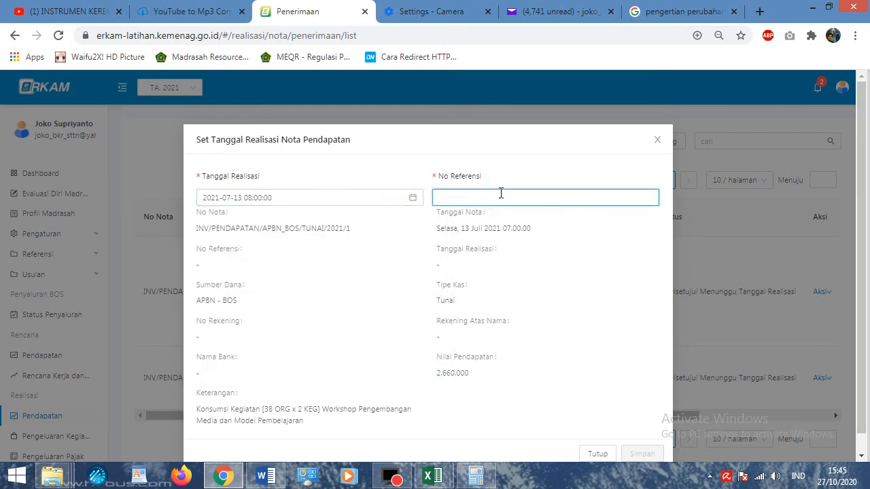
pyautogui.moveTo(447, 481)
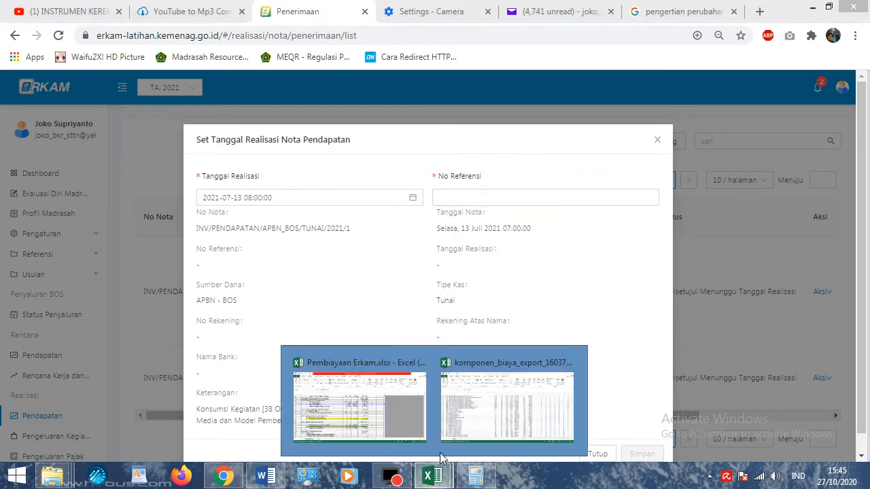
pyautogui.click(404, 397)
pyautogui.scroll(15, 452, 263)
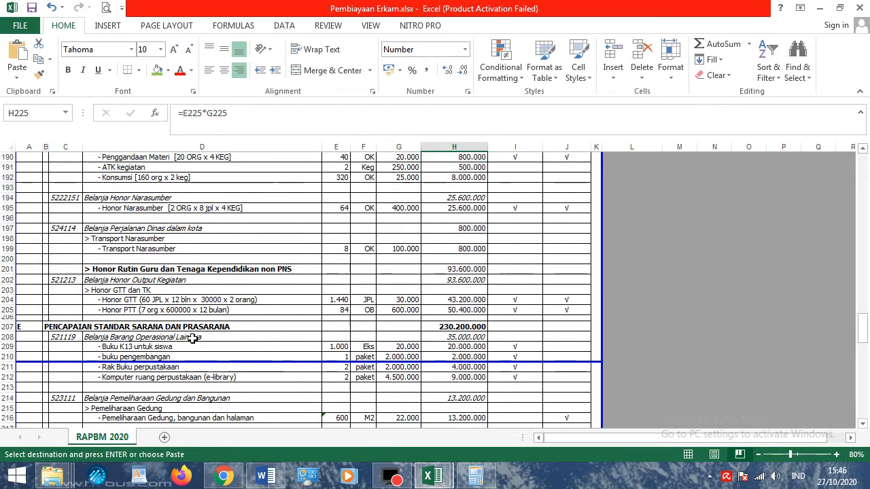
pyautogui.moveTo(861, 306); pyautogui.dragTo(753, 163)
pyautogui.scroll(-1, 143, 311)
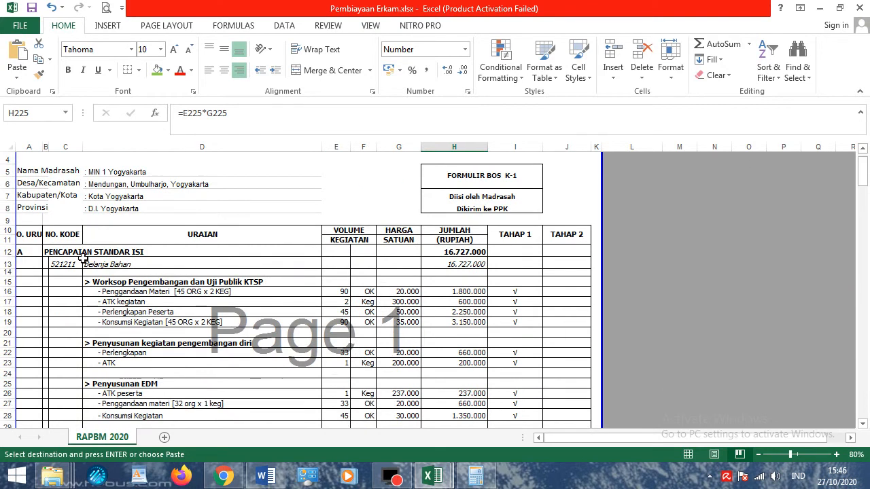
pyautogui.scroll(-3, 56, 261)
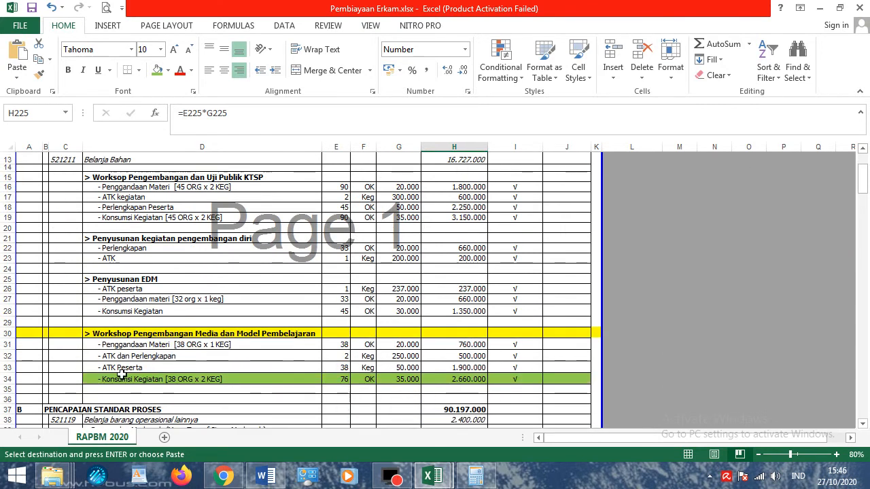
pyautogui.scroll(2, 121, 373)
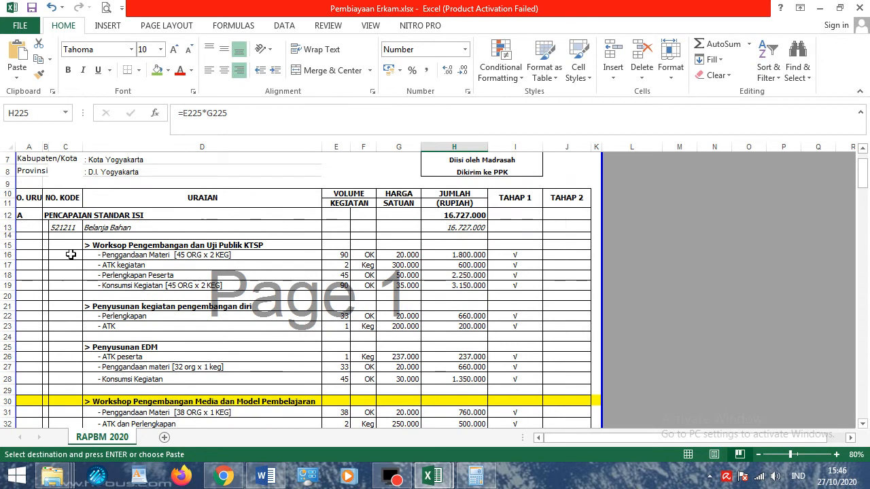
pyautogui.click(67, 228)
pyautogui.doubleClick(67, 228)
pyautogui.rightClick(67, 228)
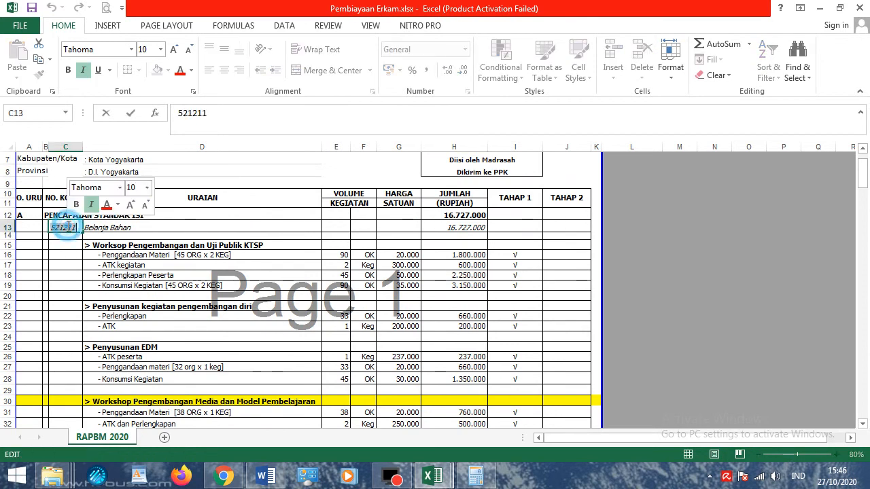
pyautogui.click(80, 251)
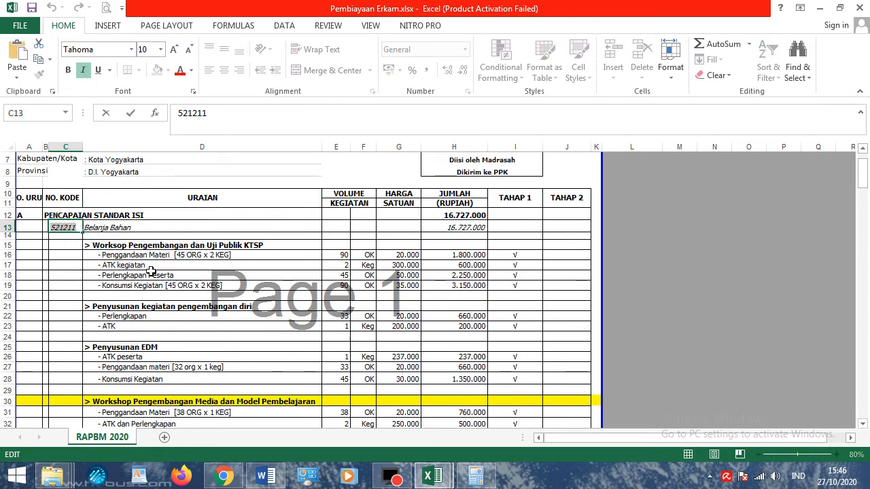
# Step: Switch to e-RKAM, paste the copied code 521211 as the Tunai note's No Referensi and save the realisation
pyautogui.click(224, 475)
pyautogui.rightClick(488, 204)
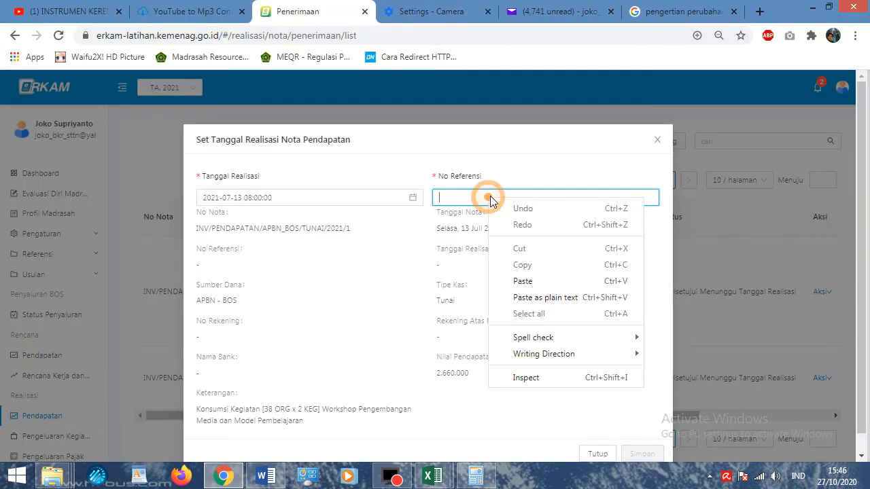
pyautogui.click(524, 282)
pyautogui.scroll(-1, 426, 309)
pyautogui.click(642, 436)
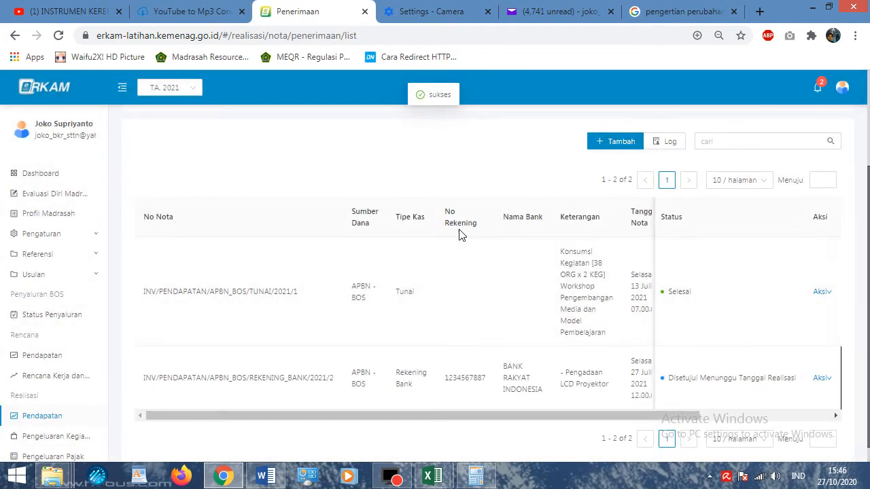
pyautogui.scroll(-1, 761, 264)
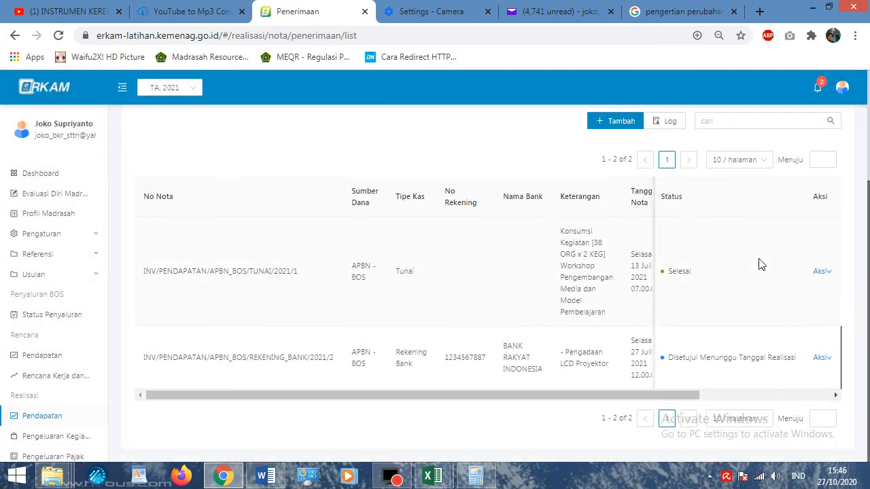
pyautogui.click(822, 357)
pyautogui.click(785, 376)
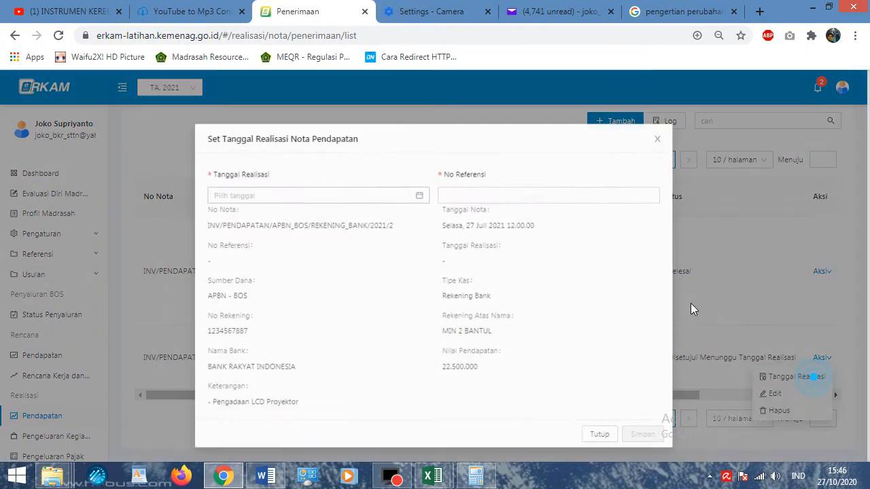
pyautogui.click(412, 198)
pyautogui.click(252, 321)
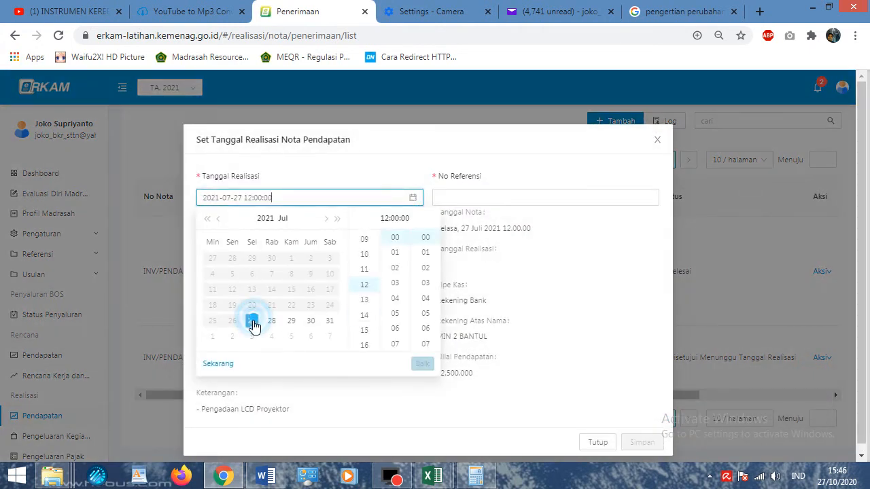
pyautogui.click(422, 363)
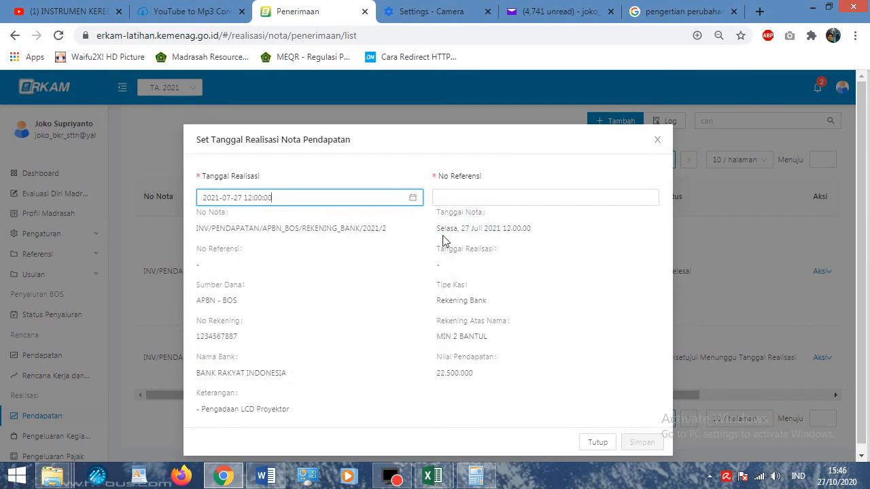
pyautogui.click(412, 198)
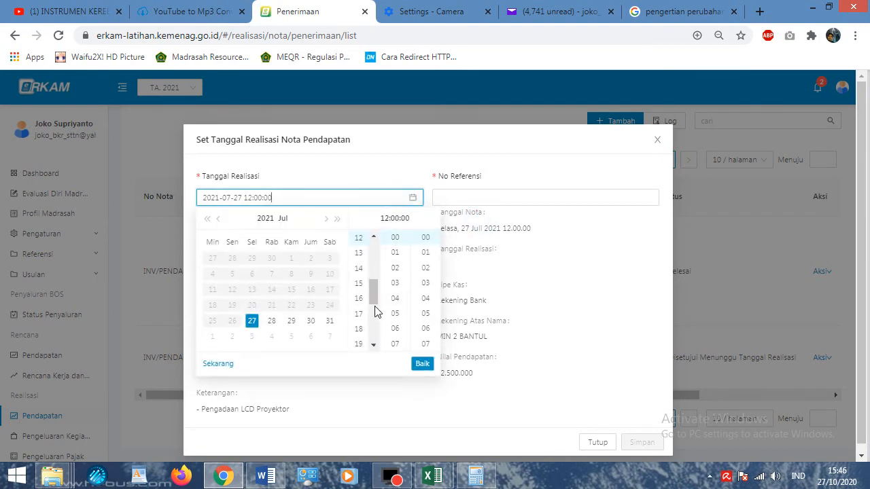
pyautogui.click(424, 363)
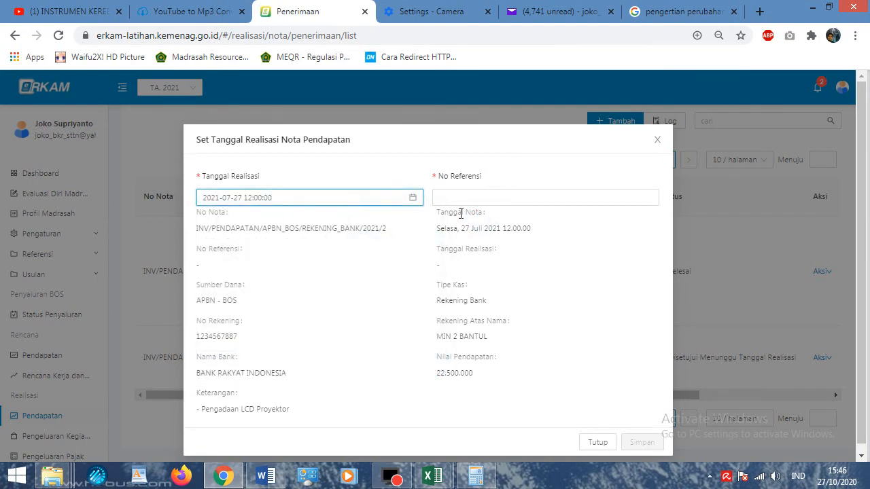
# Step: Copy the Belanja modal Peralatan dan Mesin account code 532111 from cell C222 of the Pembiayaan Erkam workbook in Excel
pyautogui.moveTo(433, 476)
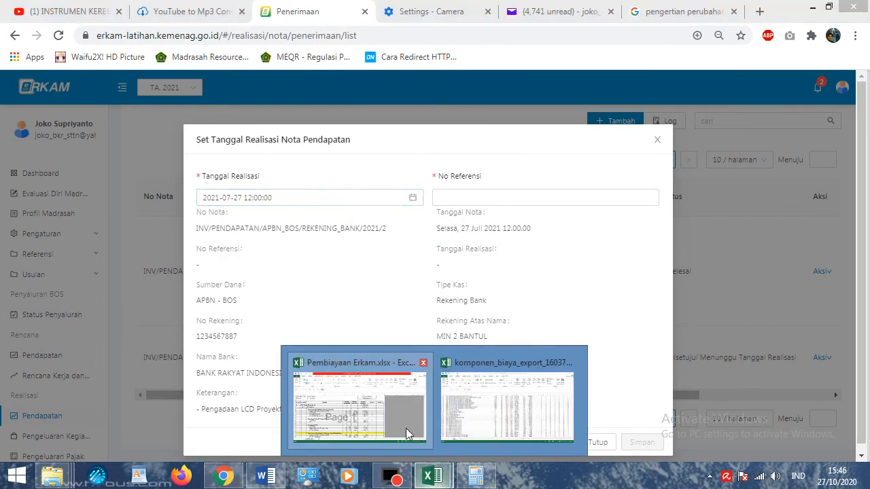
pyautogui.click(360, 408)
pyautogui.moveTo(862, 197); pyautogui.dragTo(861, 344)
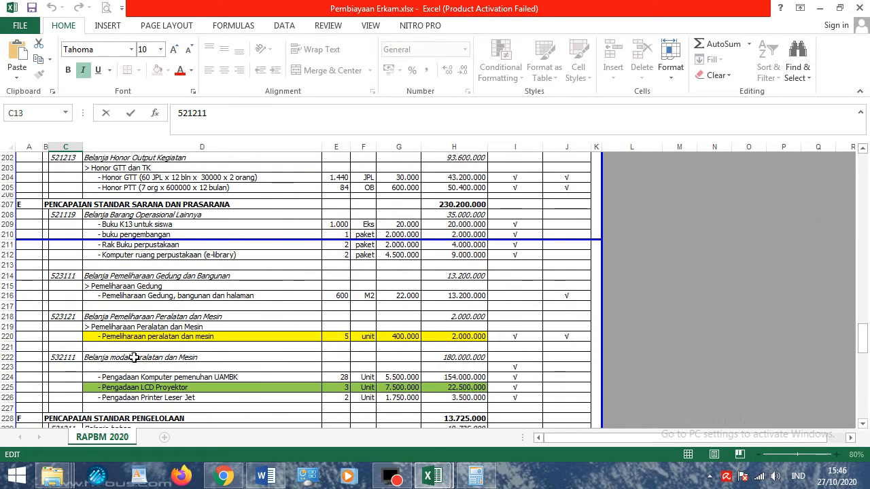
pyautogui.click(72, 358)
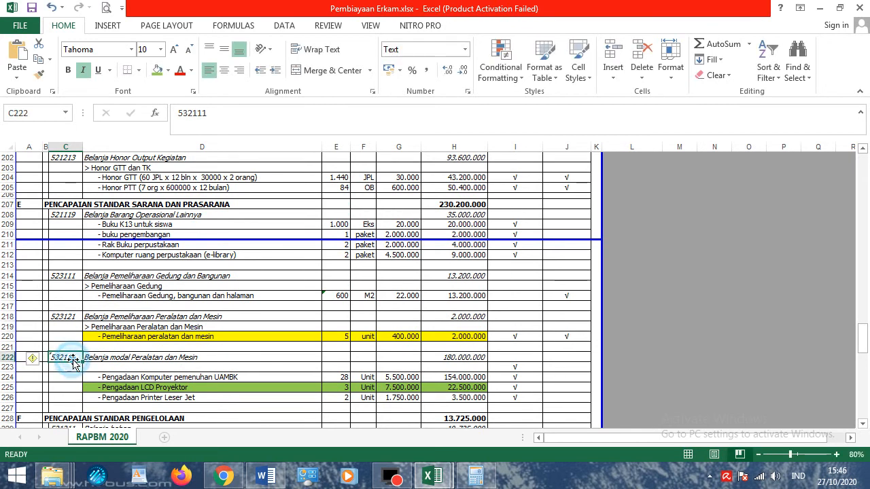
pyautogui.rightClick(72, 360)
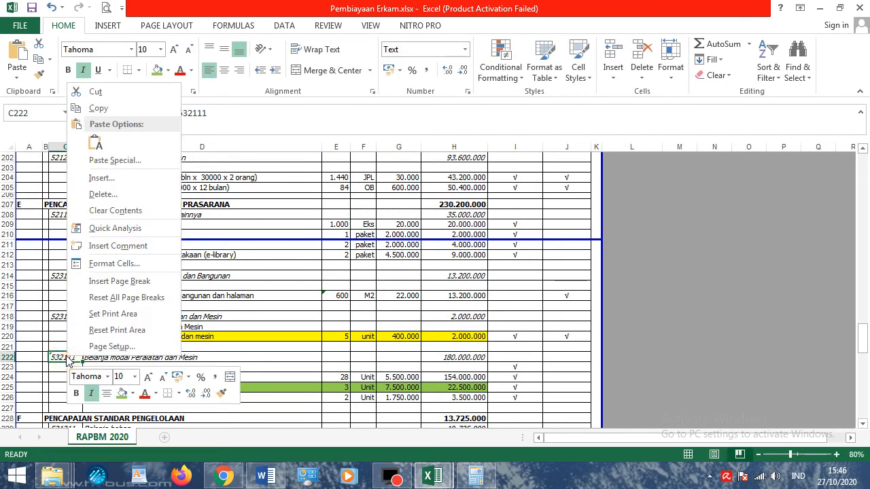
pyautogui.click(133, 109)
# Step: Switch to e-RKAM, paste the copied code 532111 as the Rekening Bank note's No Referensi and save the realisation
pyautogui.click(234, 478)
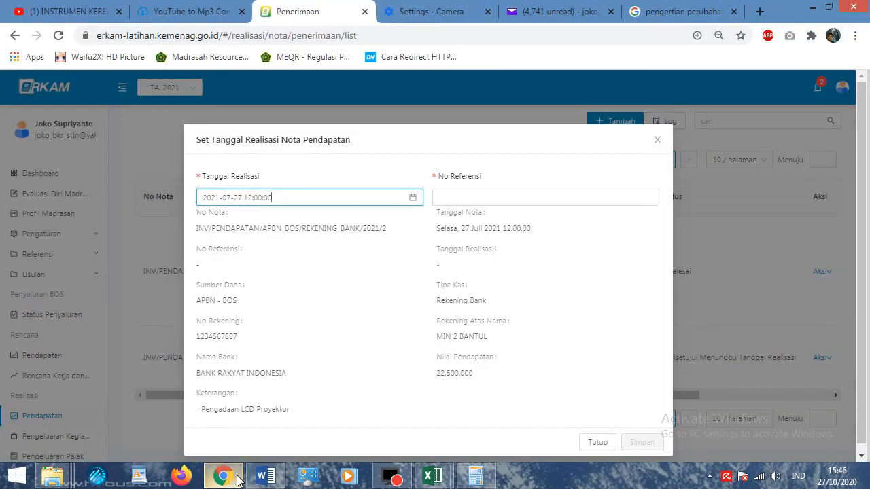
pyautogui.rightClick(525, 197)
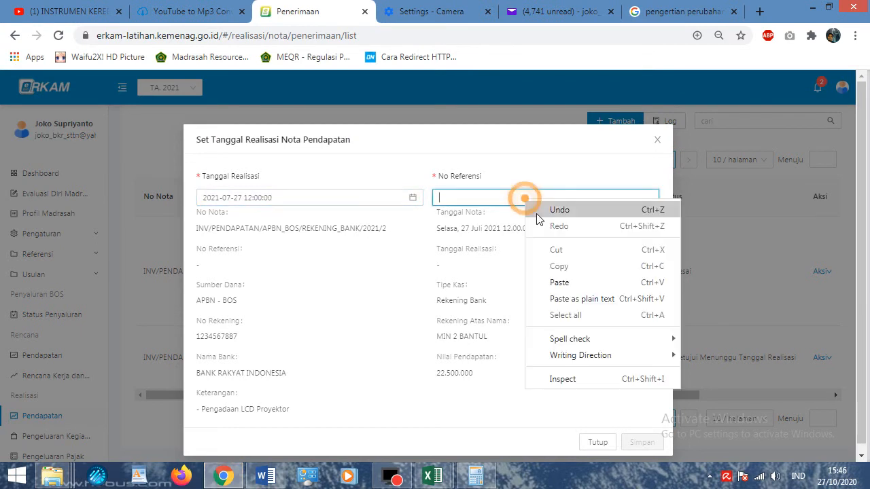
pyautogui.click(559, 284)
pyautogui.click(656, 442)
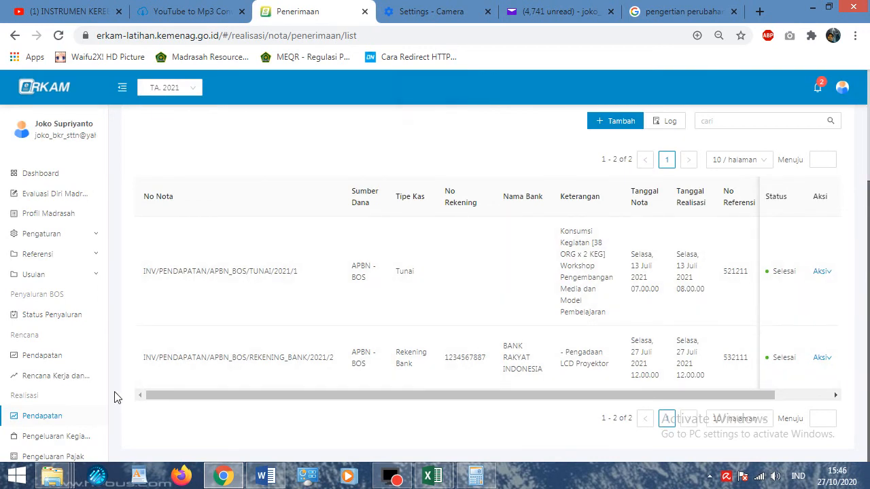
pyautogui.click(73, 439)
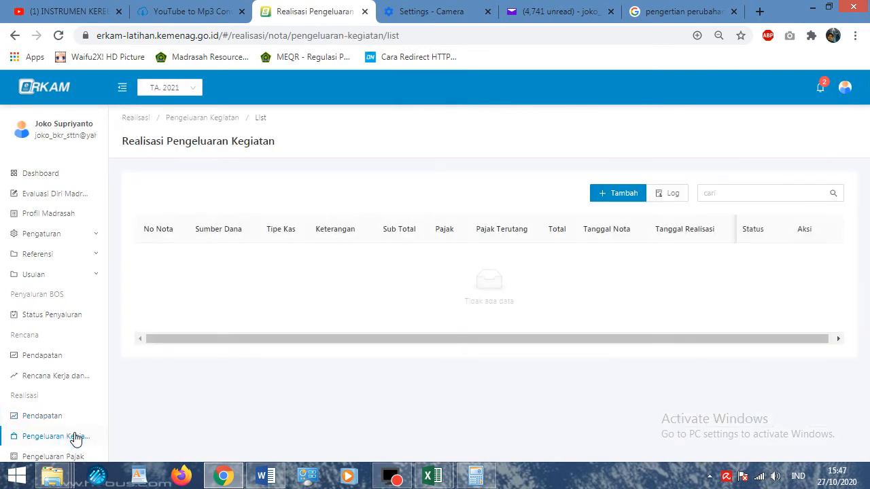
pyautogui.click(615, 193)
pyautogui.click(365, 215)
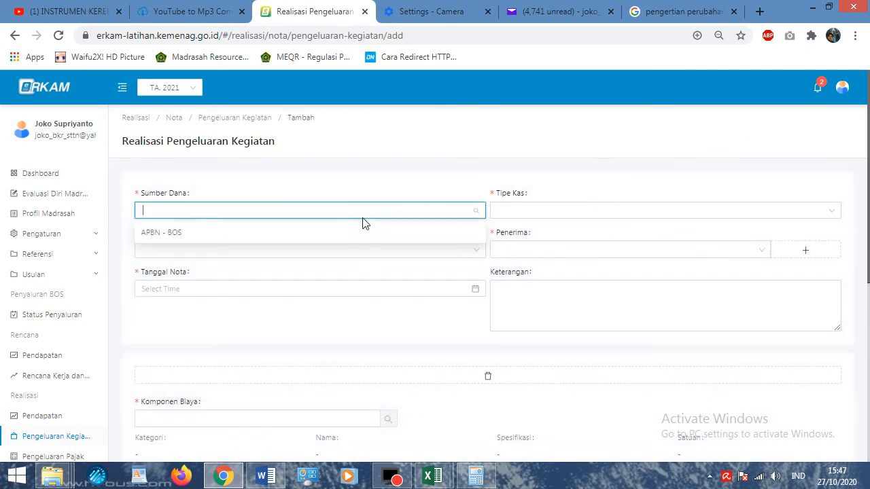
pyautogui.click(373, 233)
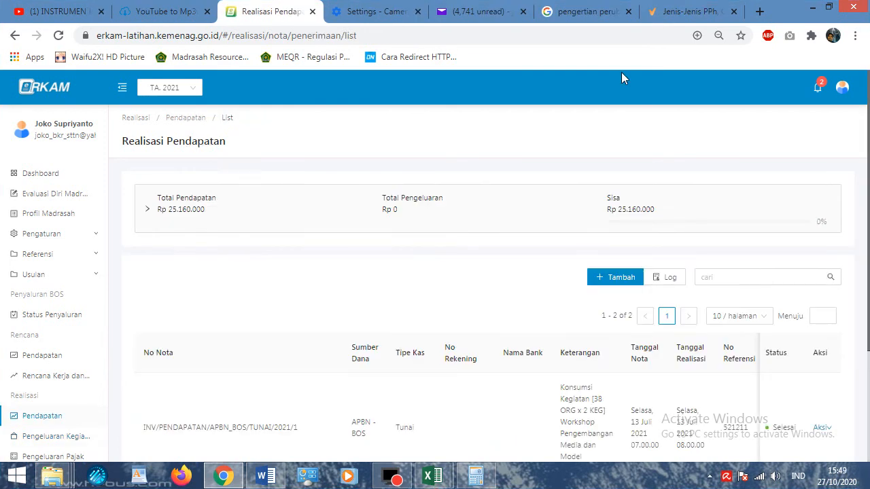
# Step: Check the account's active role in the Ganti Role dialog and cancel the dialog
pyautogui.click(839, 95)
pyautogui.click(801, 144)
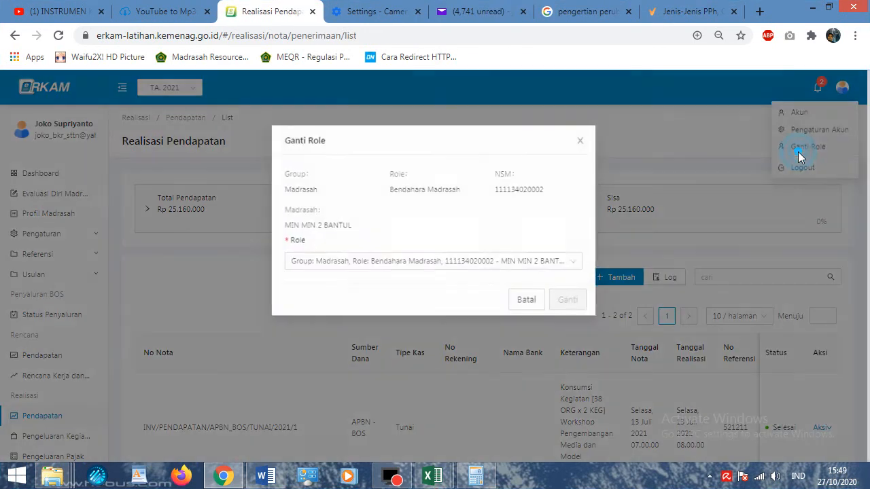
pyautogui.click(529, 301)
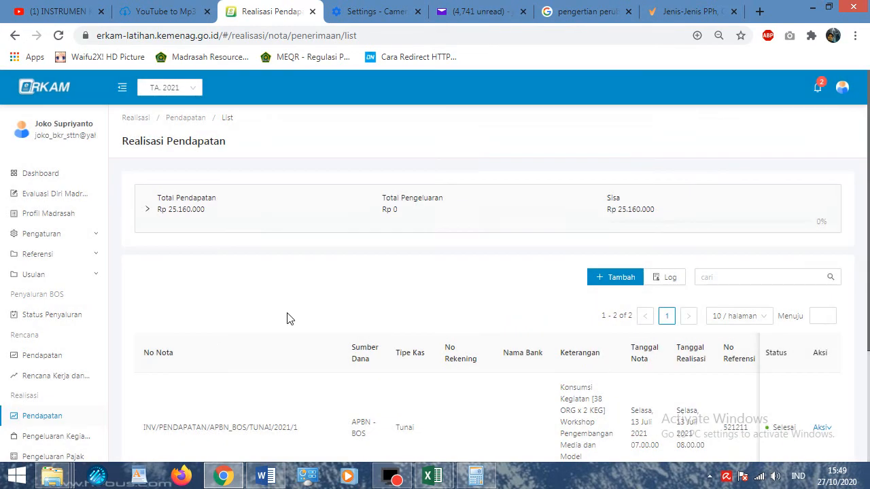
# Step: Review the Realisasi Pendapatan totals and the list of BOS income notes with their realisation dates and references
pyautogui.scroll(-2, 228, 341)
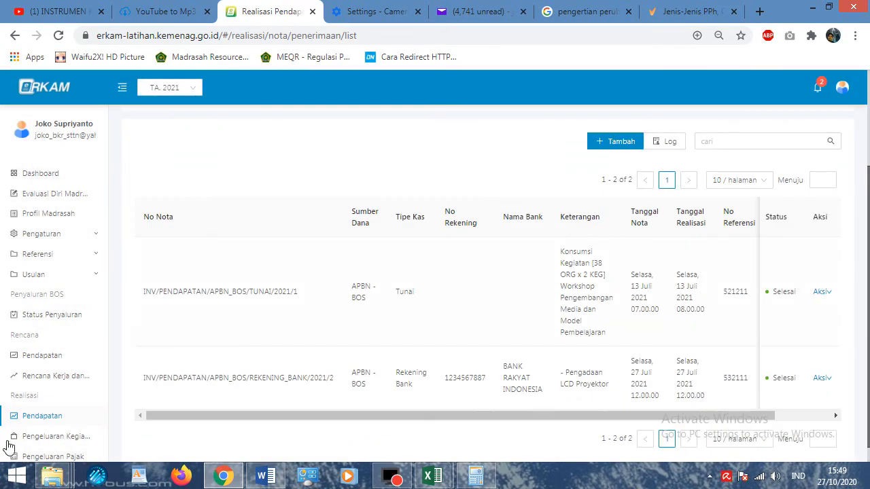
pyautogui.click(39, 422)
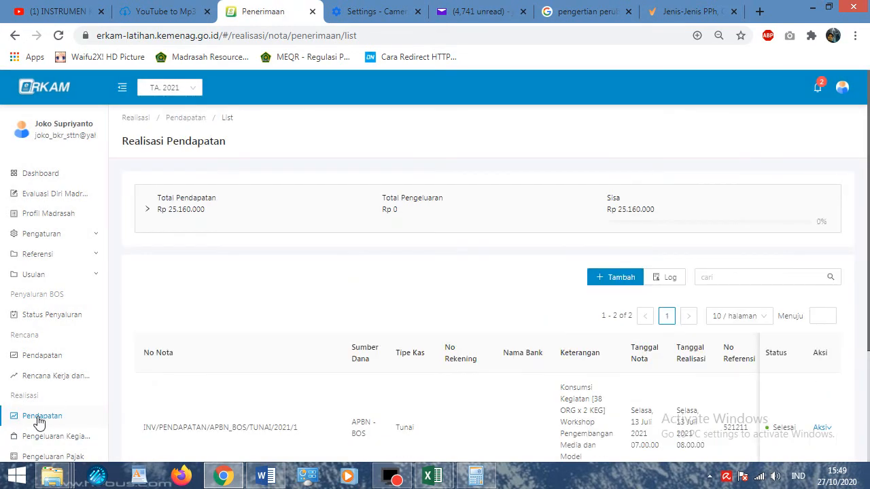
pyautogui.scroll(-1, 288, 354)
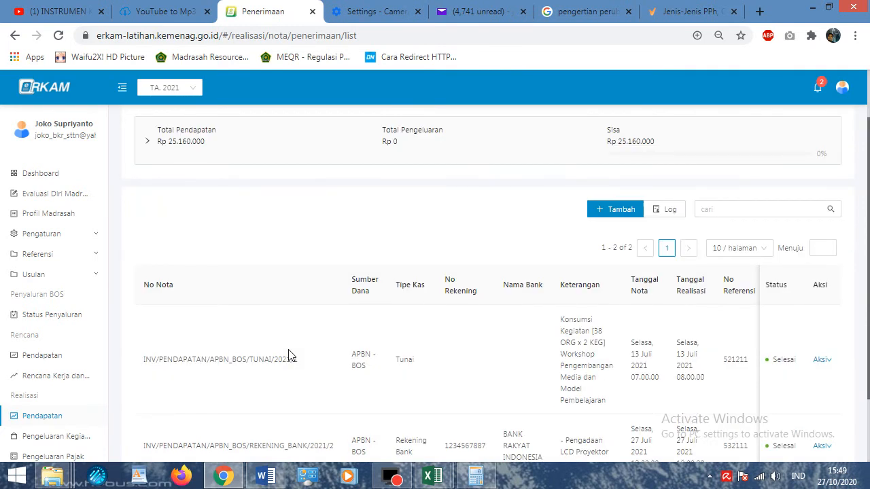
pyautogui.scroll(-2, 292, 351)
pyautogui.scroll(3, 439, 370)
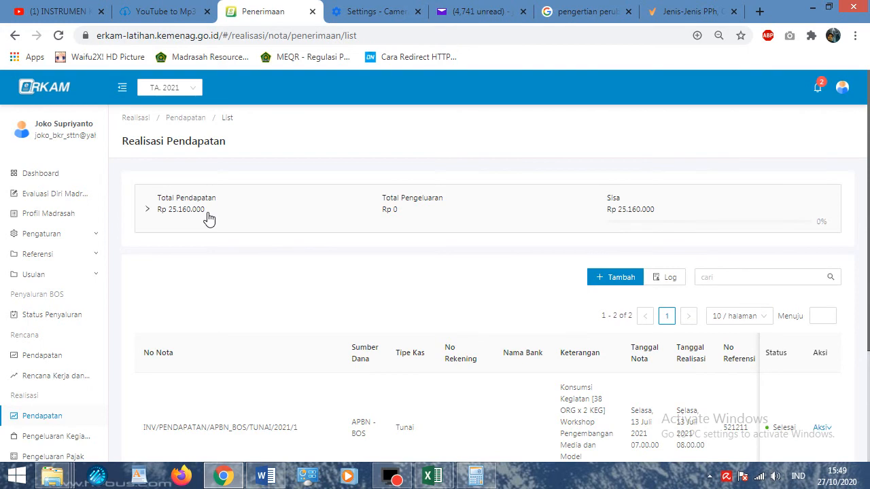
pyautogui.scroll(-2, 408, 318)
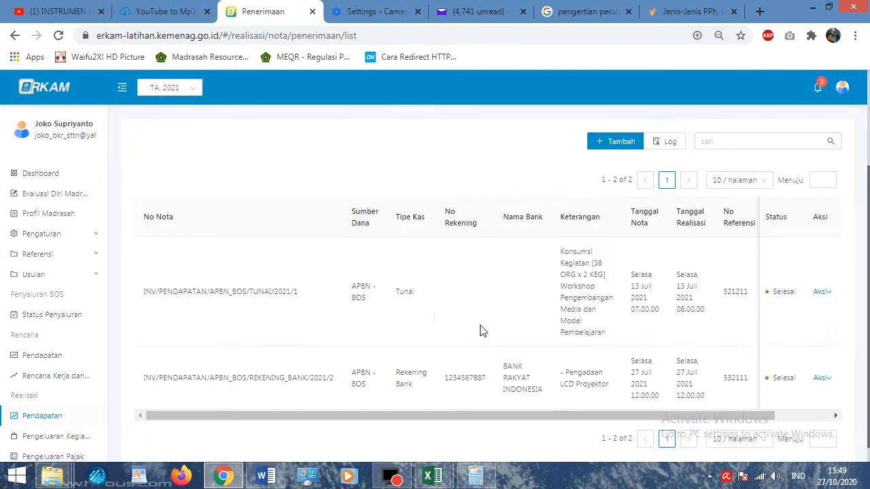
# Step: Review the Tunai income note's Nilai Pendapatan and Keterangan in its edit form, and close the form without saving
pyautogui.click(822, 292)
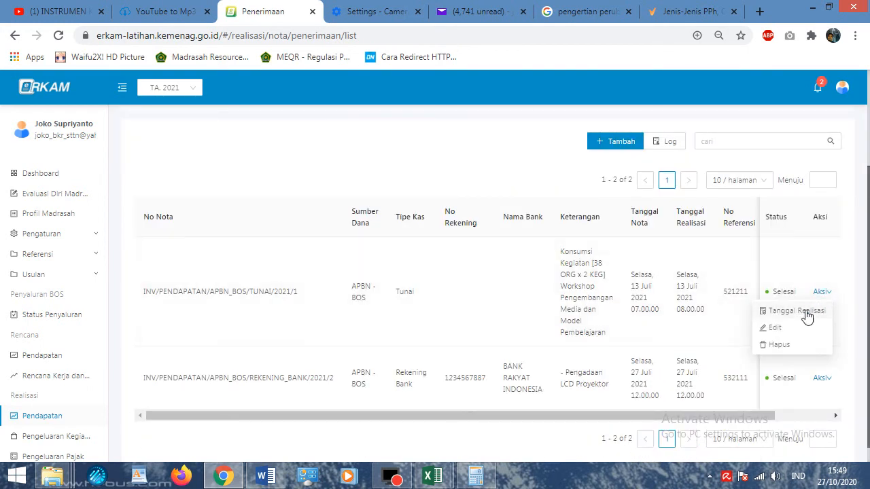
pyautogui.click(772, 329)
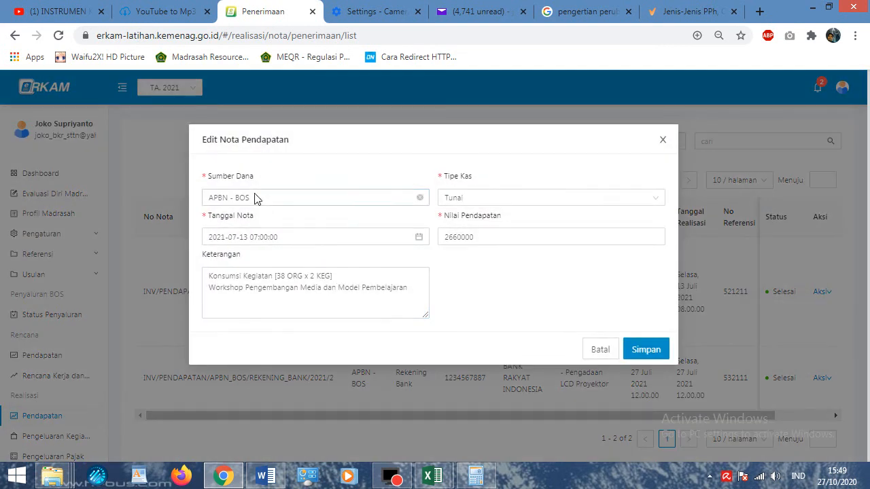
pyautogui.click(474, 239)
pyautogui.click(323, 280)
pyautogui.click(483, 237)
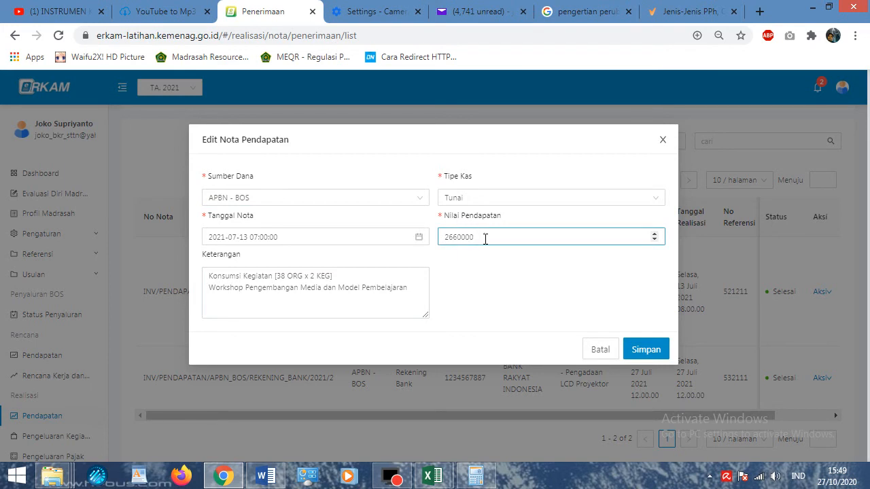
pyautogui.click(664, 141)
# Step: Review the Rekening Bank income note's Nilai Pendapatan and Keterangan in its edit form, and cancel without saving
pyautogui.click(835, 386)
pyautogui.click(779, 417)
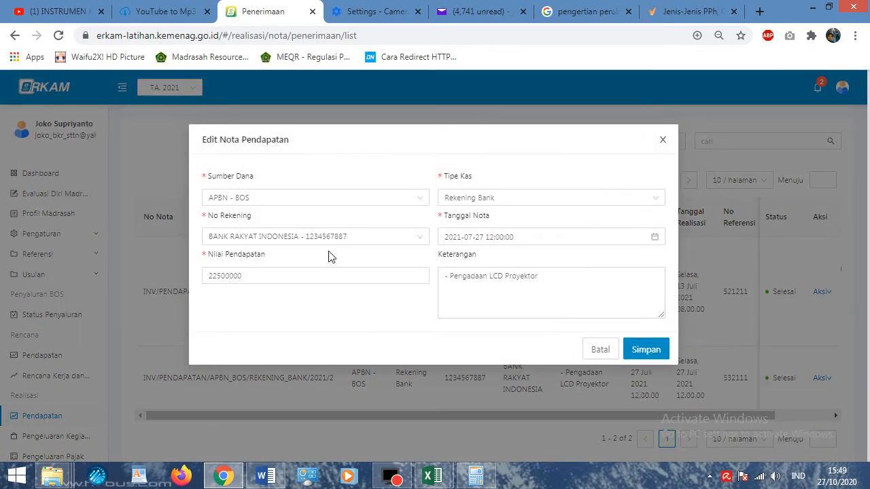
pyautogui.click(252, 279)
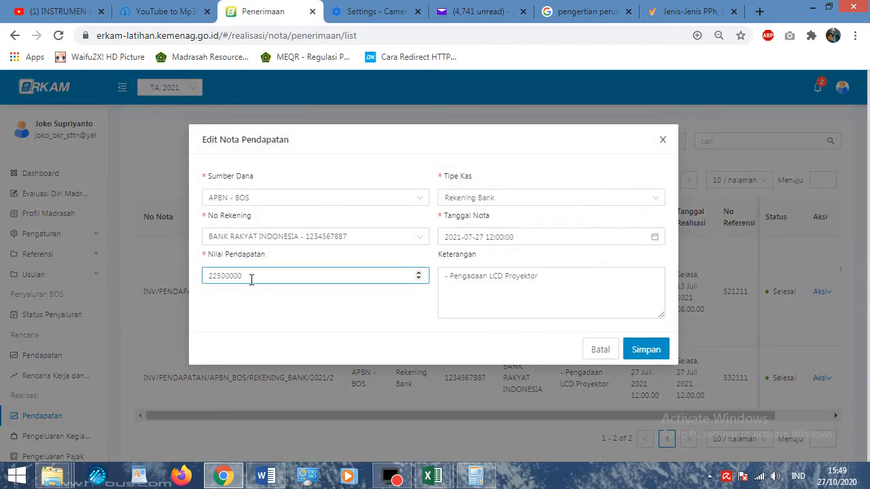
pyautogui.click(591, 295)
pyautogui.click(600, 349)
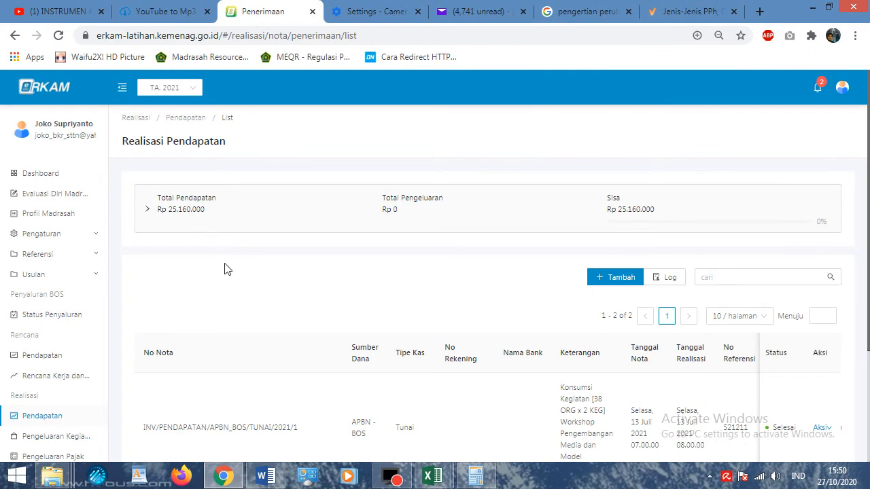
# Step: Start a new Realisasi Pengeluaran Kegiatan note with Sumber Dana APBN - BOS and Tipe Kas Tunai
pyautogui.scroll(-2, 224, 269)
pyautogui.scroll(-2, 99, 365)
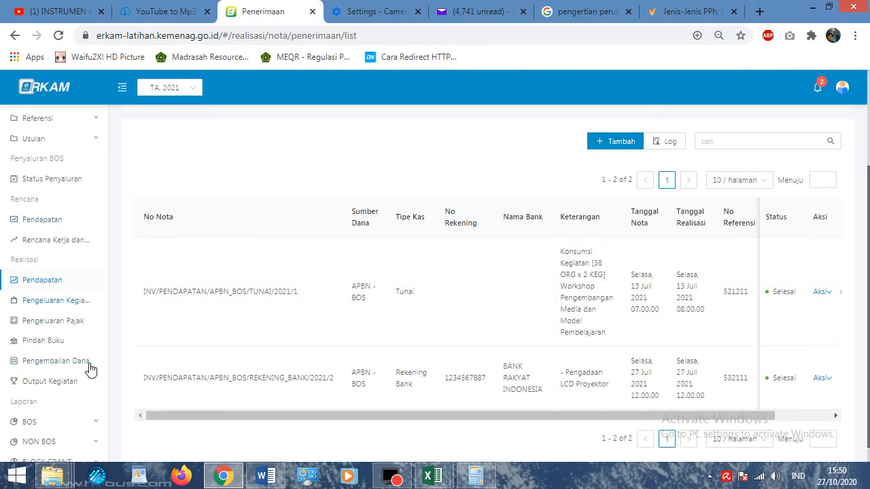
pyautogui.click(60, 301)
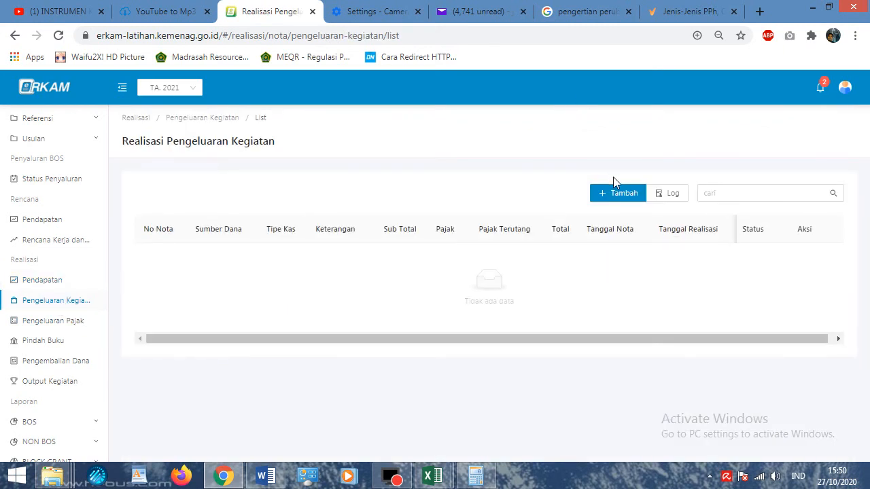
pyautogui.click(618, 194)
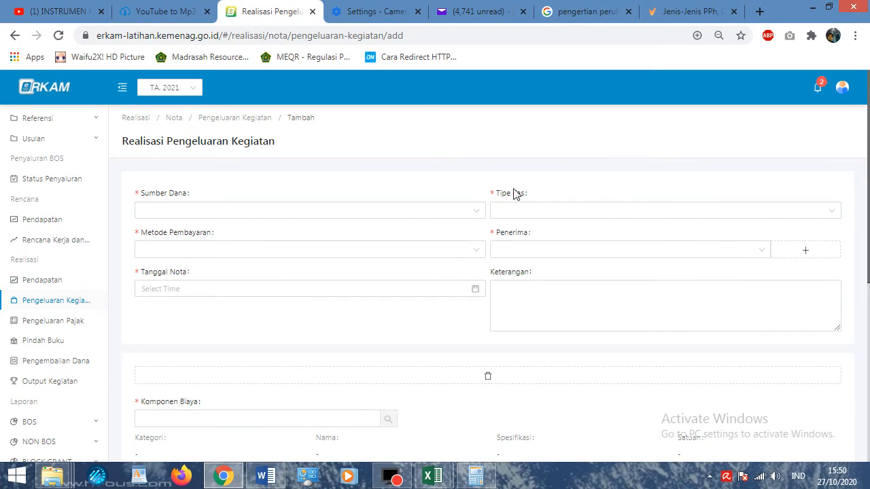
pyautogui.click(477, 209)
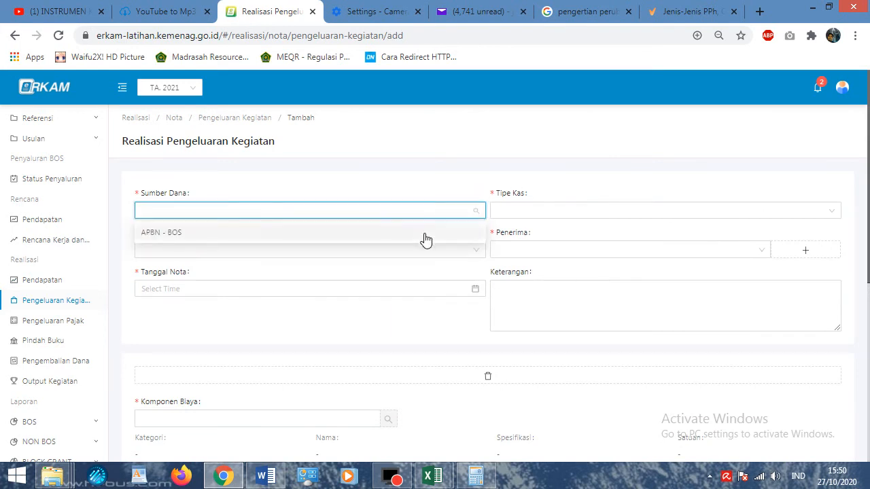
pyautogui.click(425, 238)
pyautogui.click(607, 208)
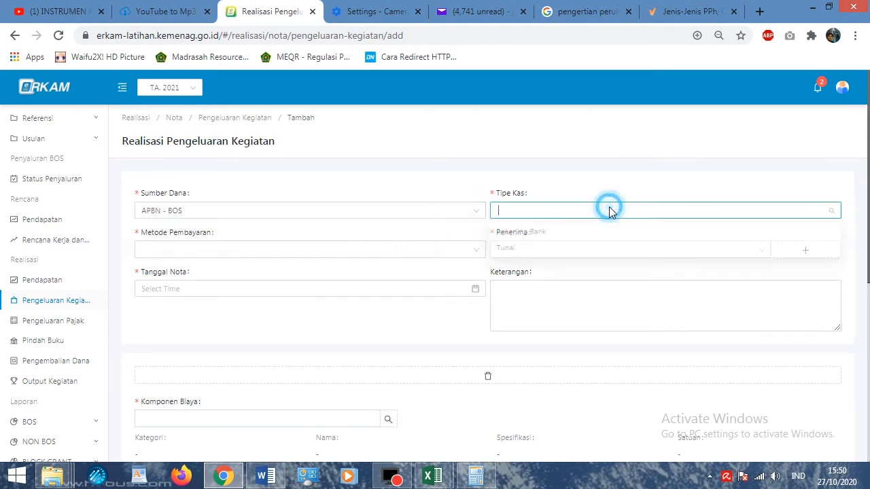
pyautogui.click(524, 248)
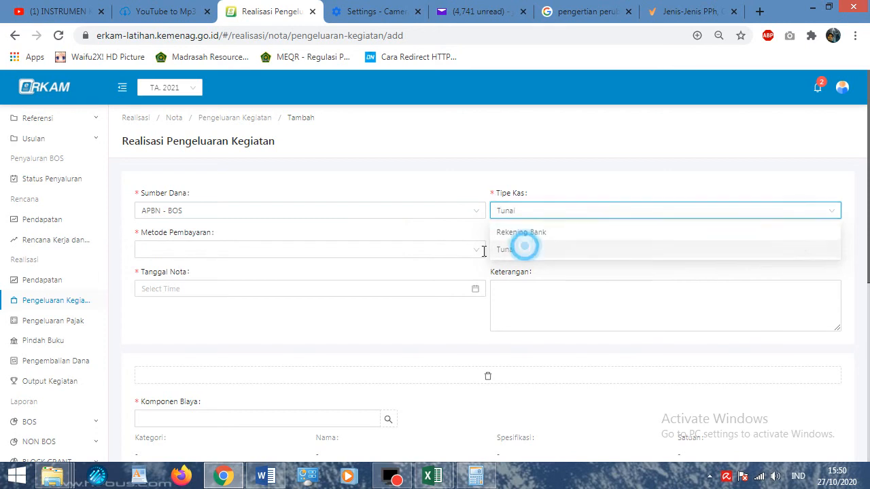
# Step: Try Transfer as the expense note's Metode Pembayaran, and settle on Tunai
pyautogui.click(407, 252)
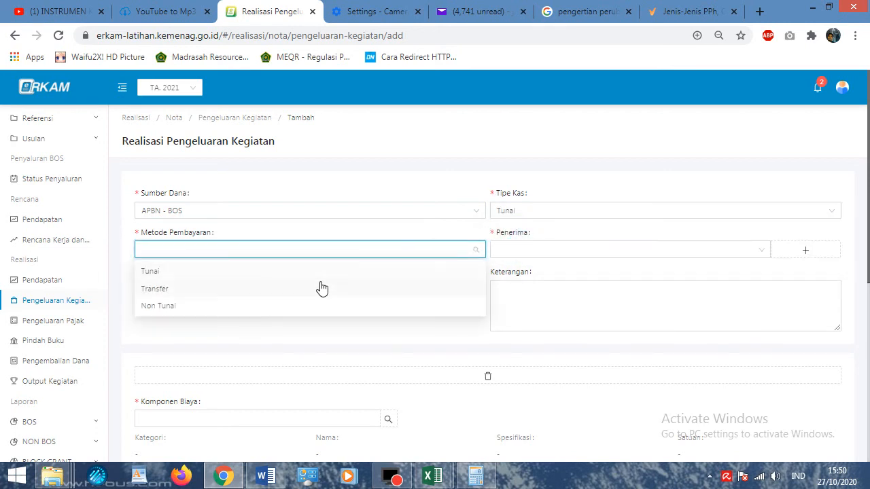
pyautogui.click(322, 288)
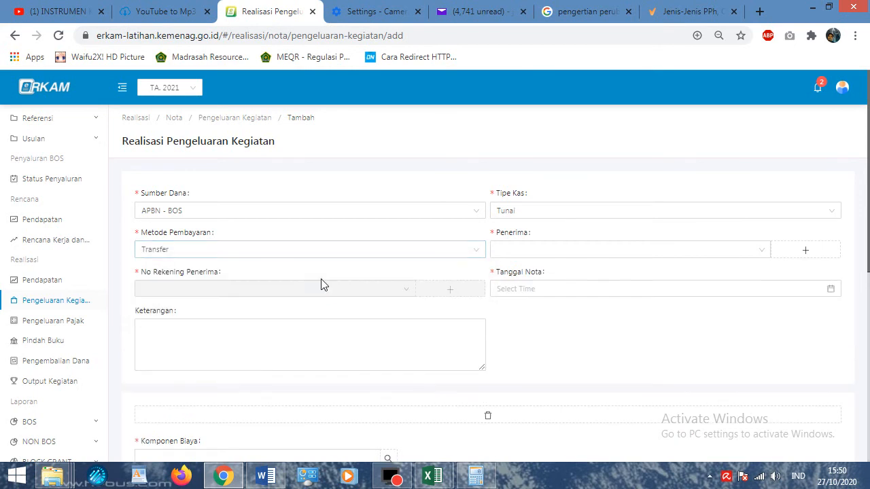
pyautogui.click(343, 252)
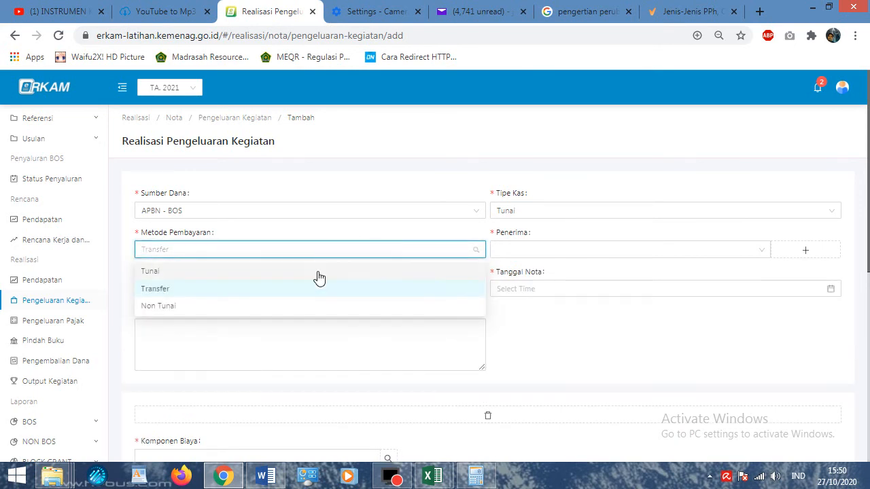
pyautogui.click(317, 271)
# Step: Select the existing recipient as the expense note's Penerima, and view the Tambah Penerima form without adding a recipient
pyautogui.click(530, 251)
pyautogui.click(511, 274)
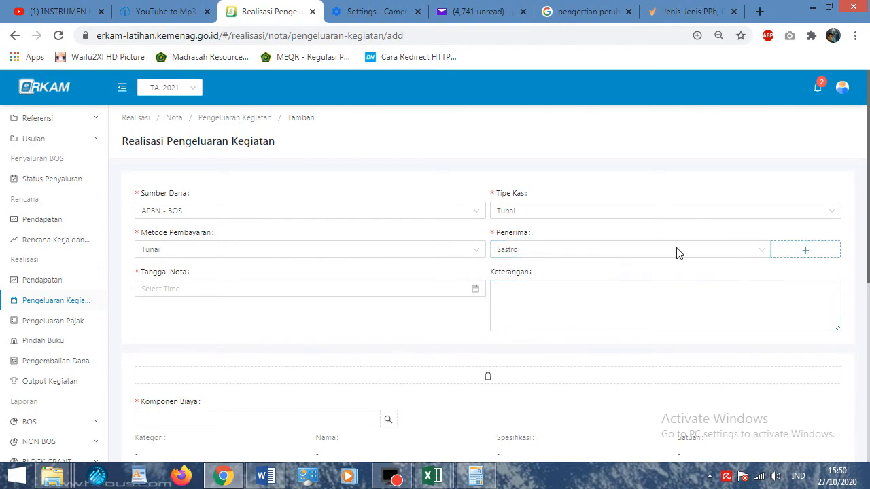
pyautogui.click(807, 251)
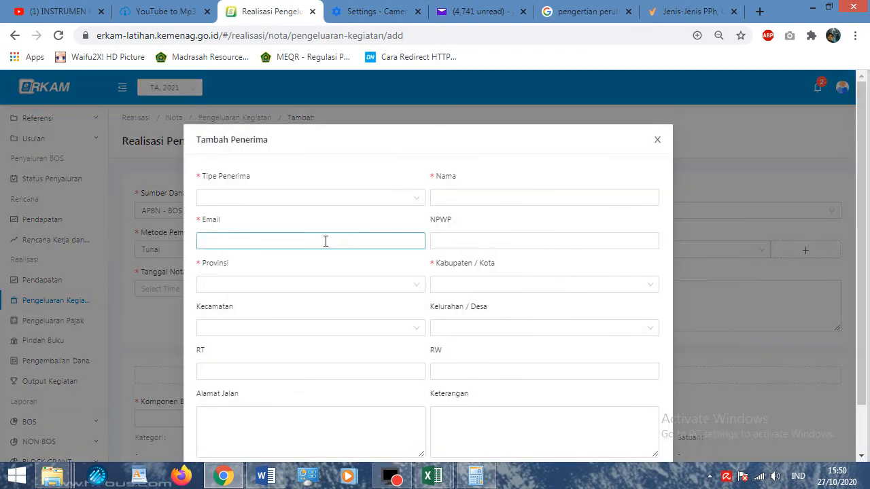
pyautogui.click(594, 434)
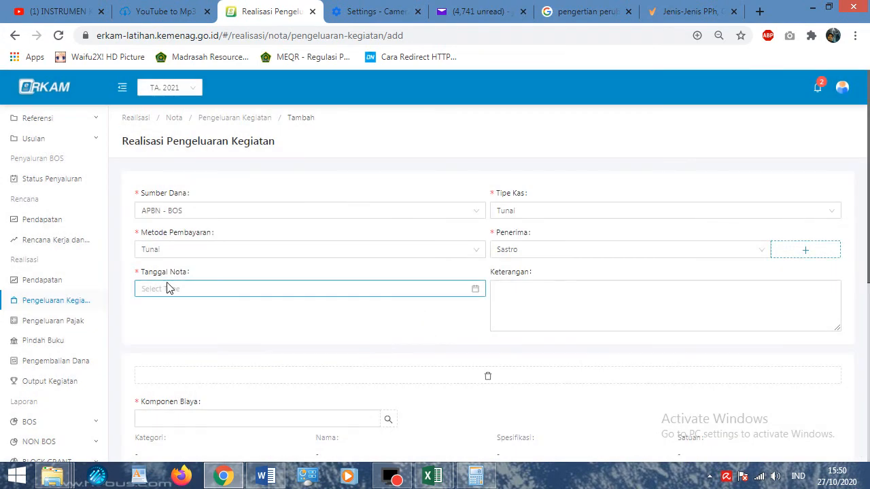
pyautogui.click(476, 289)
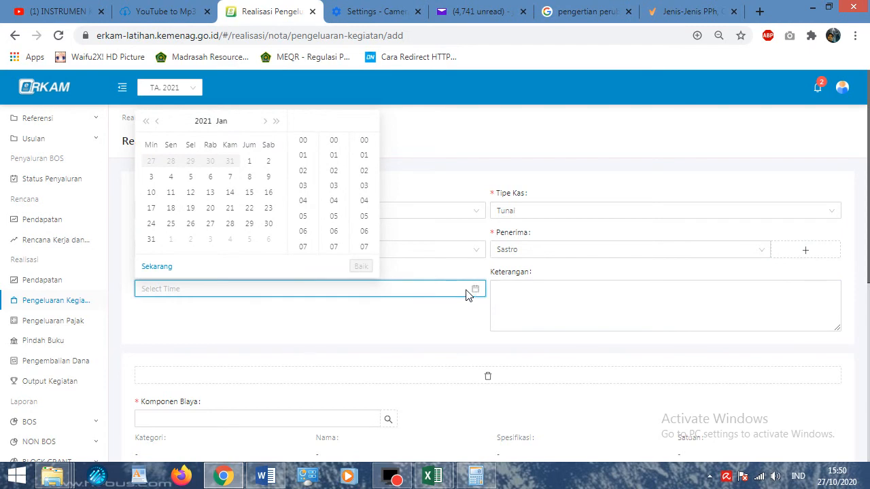
pyautogui.click(156, 267)
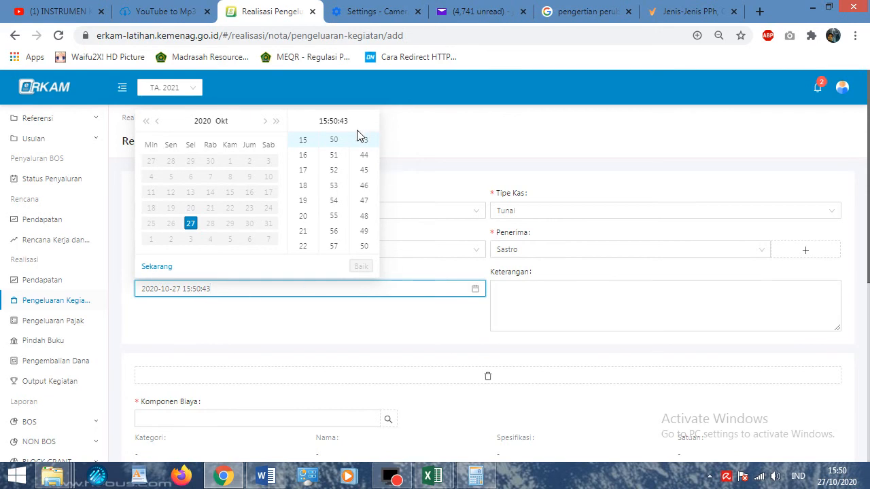
pyautogui.click(345, 327)
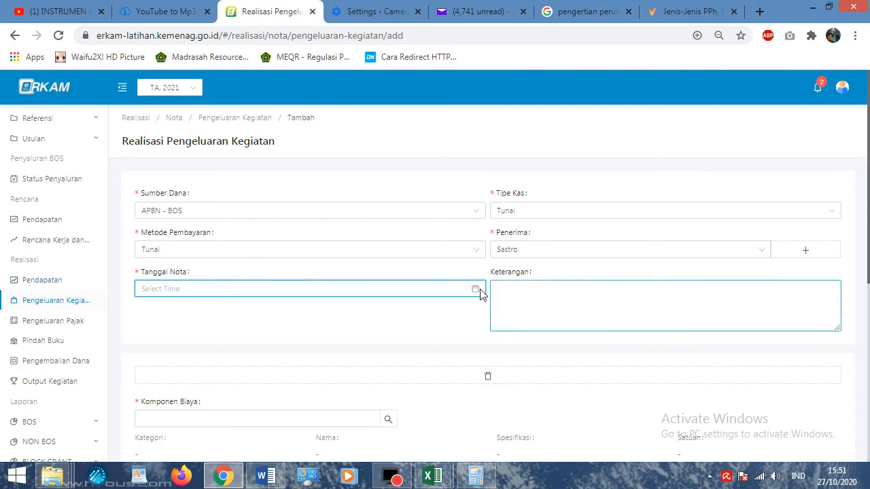
# Step: Copy the Keterangan text of the Tunai income note from the Realisasi Pendapatan list
pyautogui.click(68, 284)
pyautogui.scroll(-2, 488, 346)
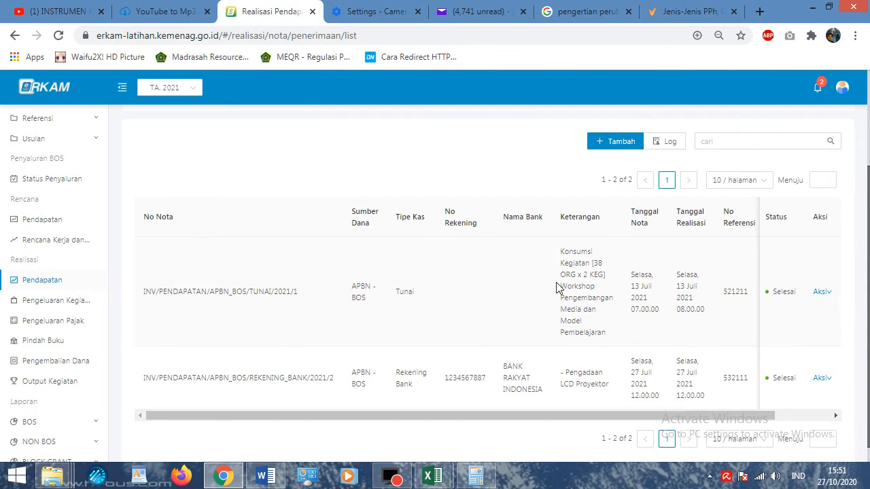
pyautogui.moveTo(560, 287); pyautogui.dragTo(603, 329)
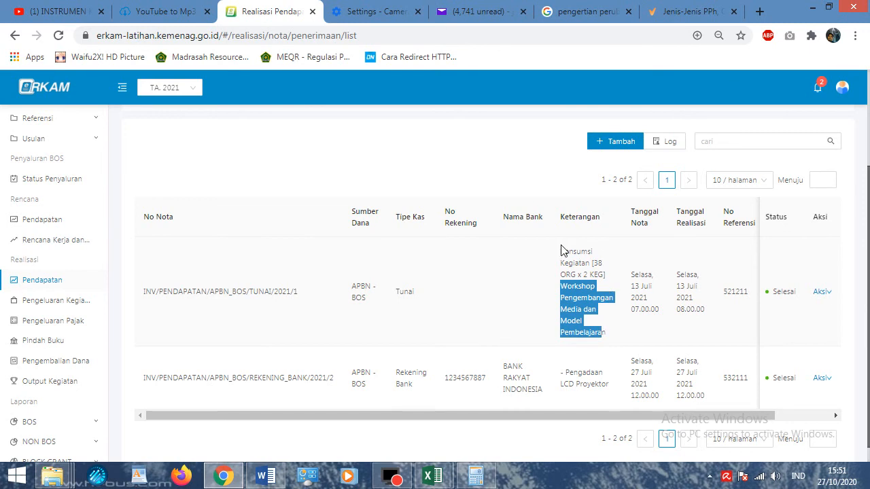
pyautogui.moveTo(560, 252); pyautogui.dragTo(601, 337)
pyautogui.rightClick(567, 271)
pyautogui.click(584, 279)
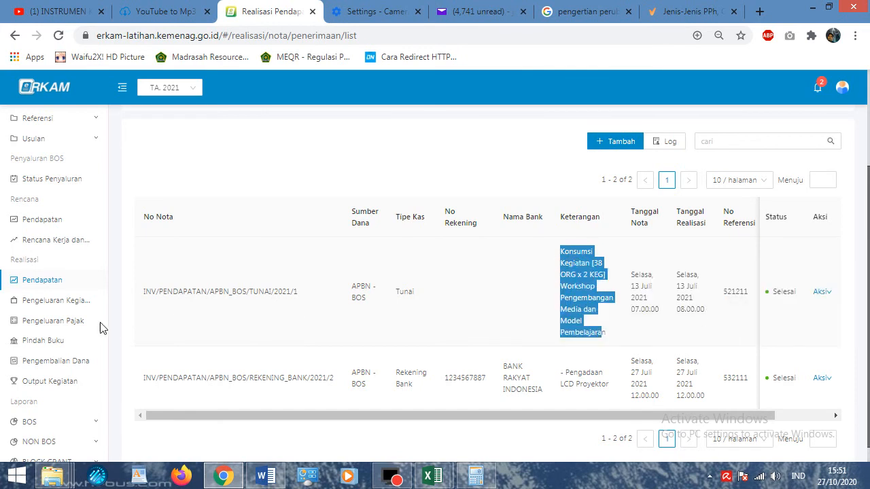
# Step: Create a new Pengeluaran Kegiatan realisation note with Sumber Dana APBN - BOS and Tipe Kas Tunai
pyautogui.click(61, 300)
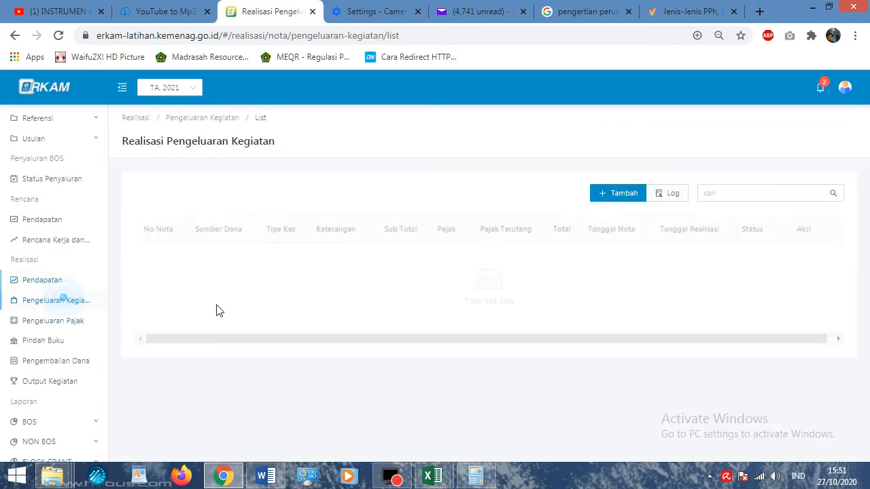
pyautogui.click(596, 197)
pyautogui.click(287, 209)
pyautogui.click(264, 233)
pyautogui.click(582, 205)
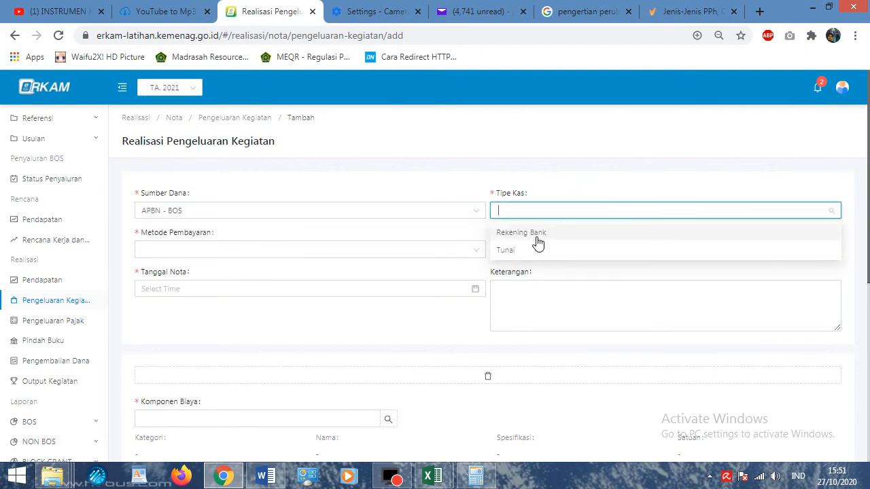
pyautogui.click(508, 251)
# Step: Set the expense note's Metode Pembayaran to Tunai and choose the existing recipient as Penerima
pyautogui.click(311, 252)
pyautogui.click(272, 279)
pyautogui.click(608, 248)
pyautogui.click(540, 272)
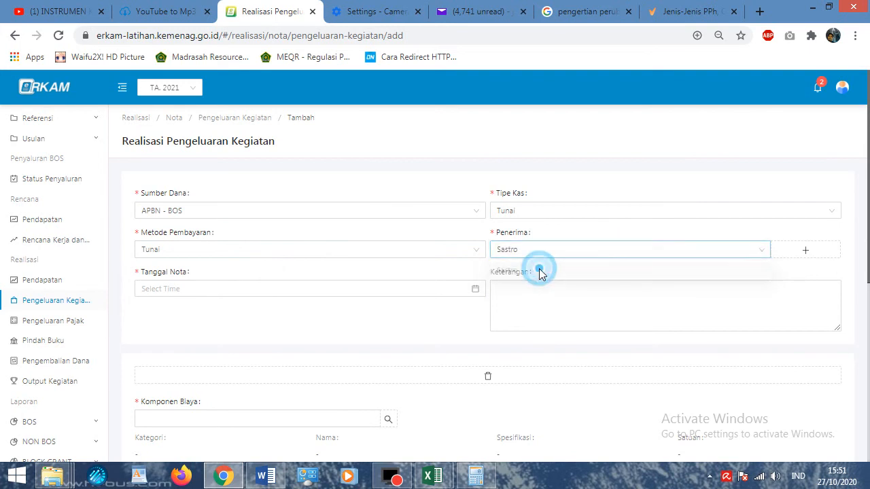
pyautogui.click(471, 289)
pyautogui.click(264, 121)
pyautogui.click(264, 121)
pyautogui.click(264, 121)
pyautogui.click(264, 121)
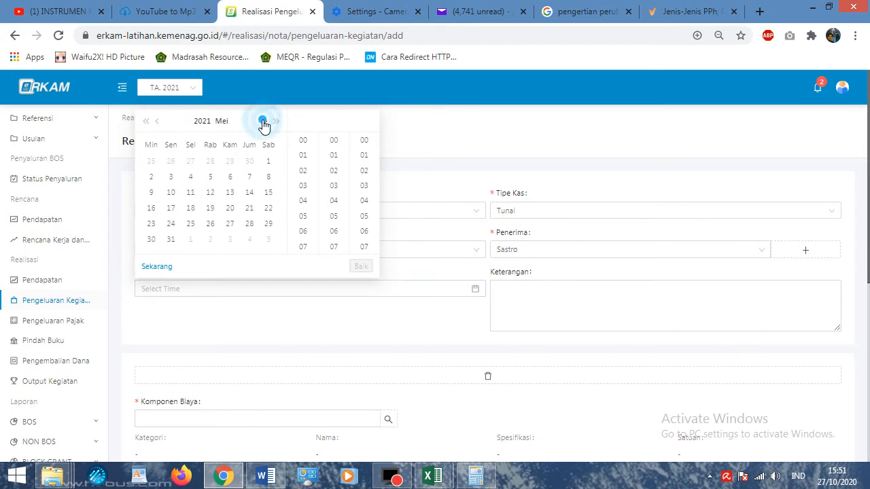
pyautogui.click(265, 121)
pyautogui.click(264, 122)
pyautogui.click(191, 192)
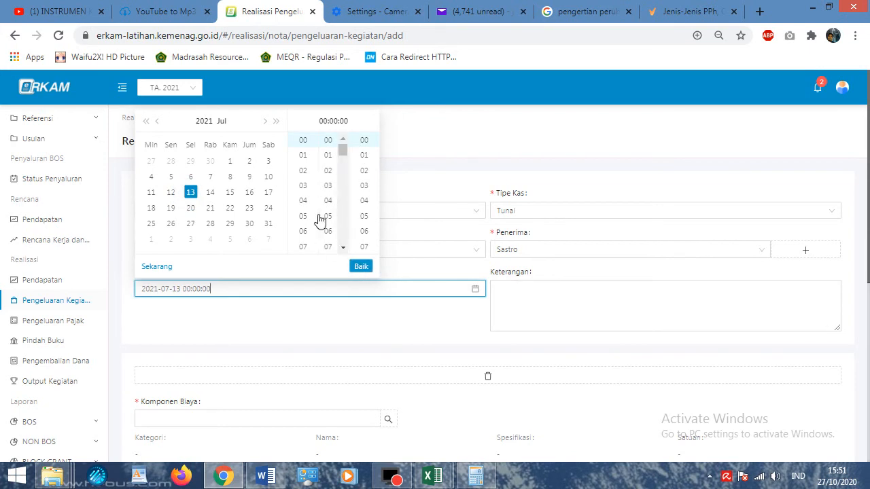
pyautogui.click(298, 246)
pyautogui.click(362, 269)
# Step: Paste the copied Konsumsi Kegiatan workshop description into the expense note's Keterangan
pyautogui.click(547, 307)
pyautogui.rightClick(544, 303)
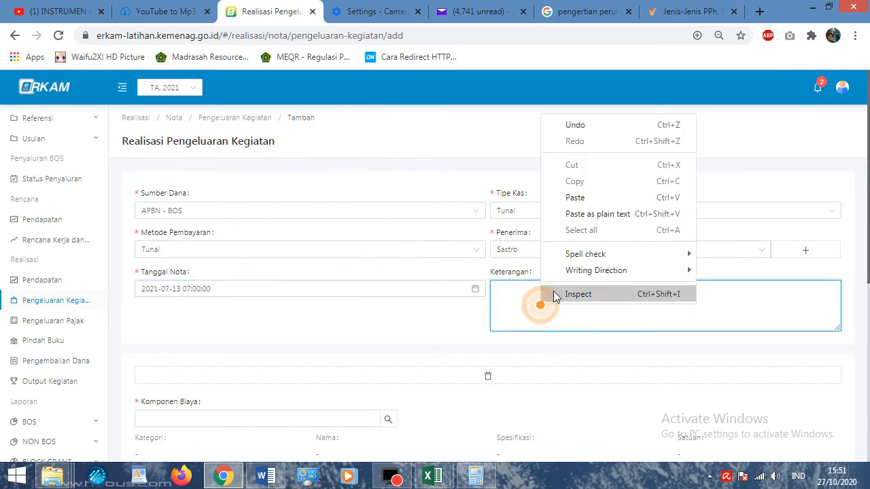
pyautogui.click(566, 197)
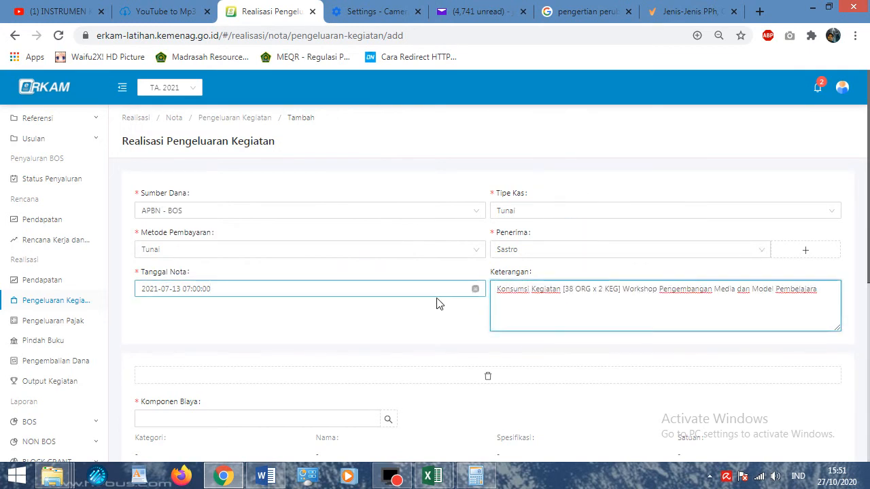
# Step: Choose Nasi Kotak + minum gelas as Komponen Biaya under PENGEMBANGAN STANDAR ISI, Pengelolaan Kurikulum 2013, Penyusunan Program Pengelolaan Multimedia
pyautogui.scroll(-2, 438, 303)
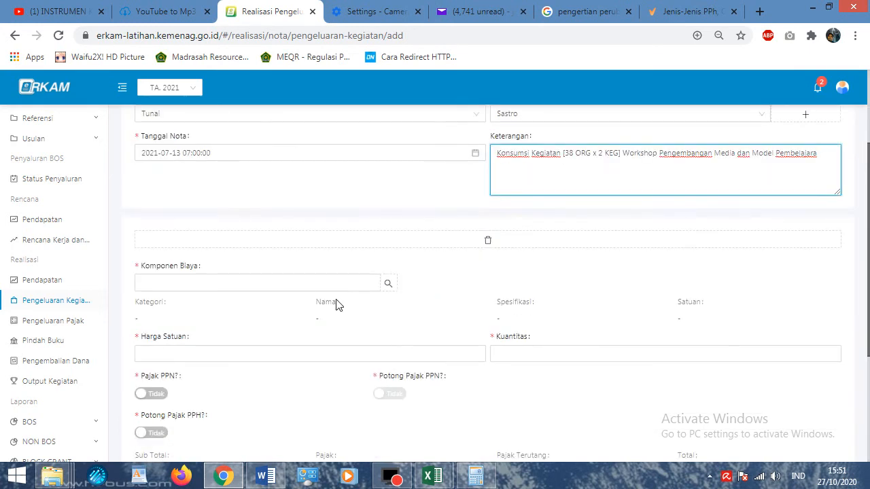
pyautogui.click(388, 284)
pyautogui.click(495, 180)
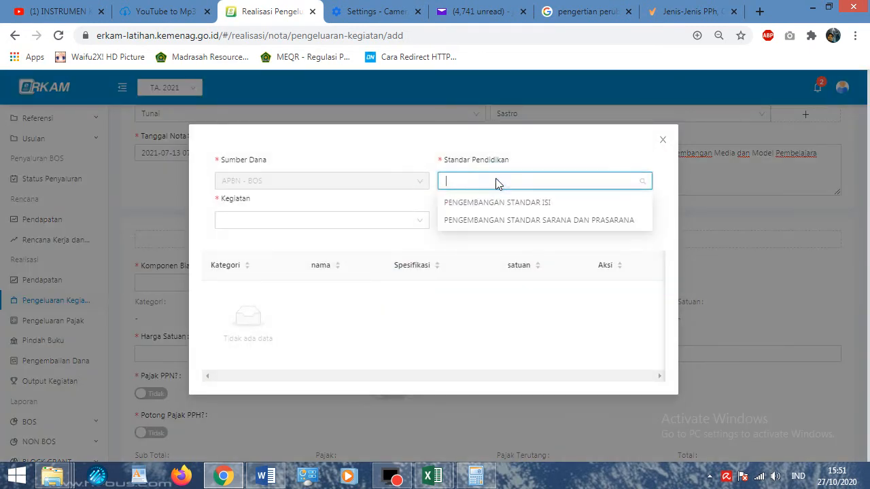
pyautogui.click(483, 199)
pyautogui.click(411, 221)
pyautogui.click(310, 246)
pyautogui.click(569, 221)
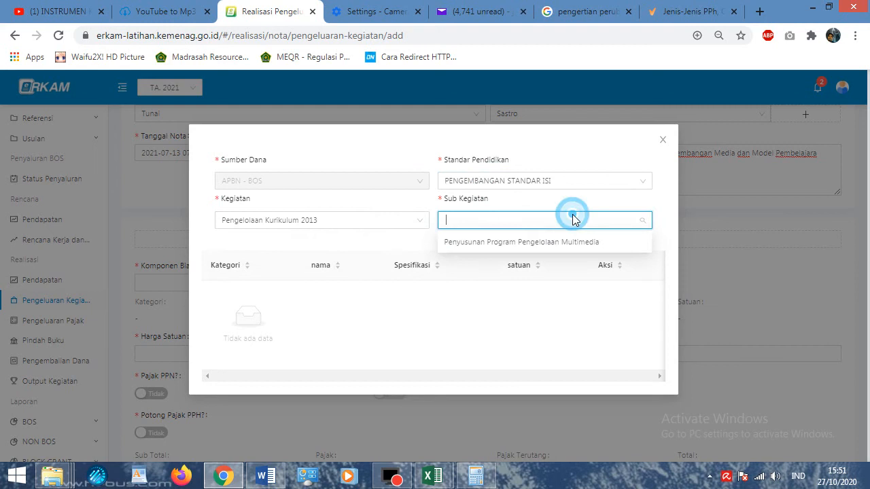
pyautogui.click(520, 245)
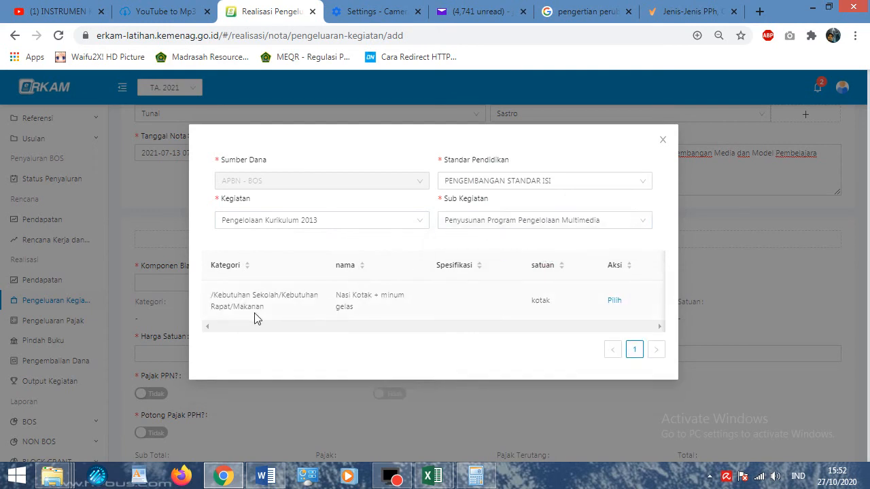
pyautogui.click(614, 300)
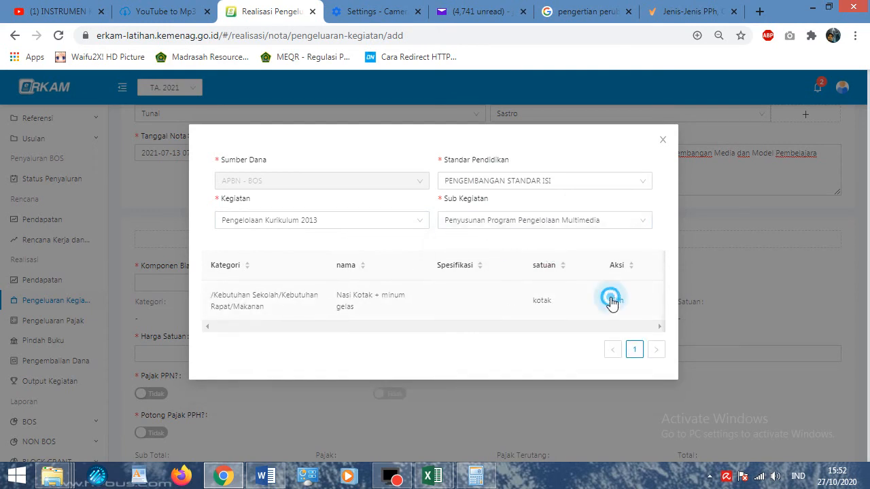
# Step: Look up the workshop's Konsumsi Kegiatan unit price in the Pembiayaan Erkam.xlsx workbook in Excel, and set the note's Harga Satuan to 35000
pyautogui.scroll(-1, 485, 312)
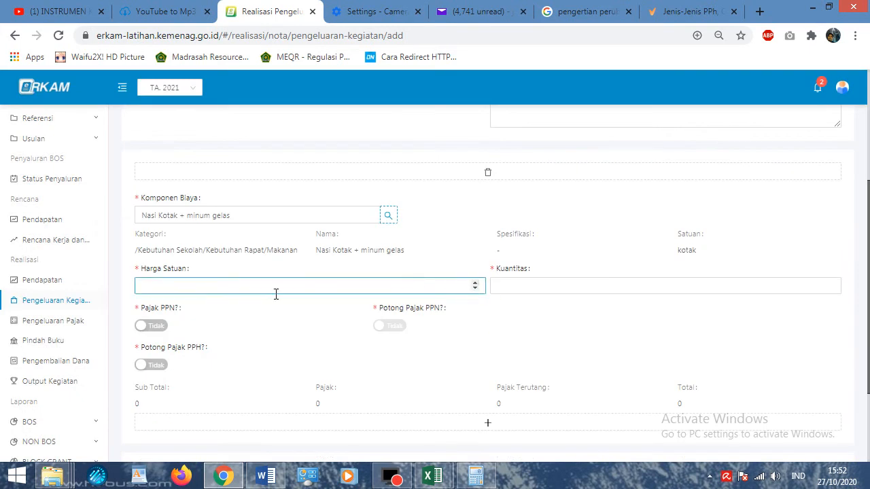
pyautogui.click(226, 286)
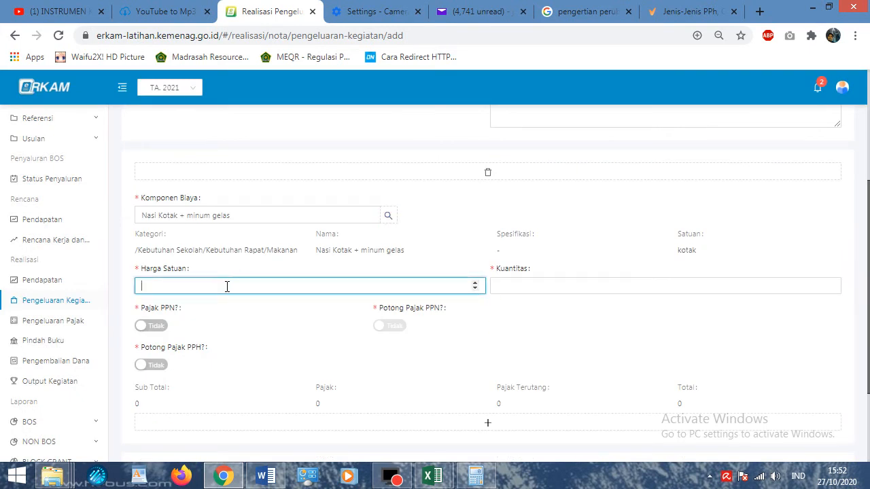
pyautogui.moveTo(432, 475)
pyautogui.click(387, 414)
pyautogui.scroll(15, 449, 358)
pyautogui.moveTo(861, 299); pyautogui.dragTo(867, 140)
pyautogui.scroll(-7, 516, 305)
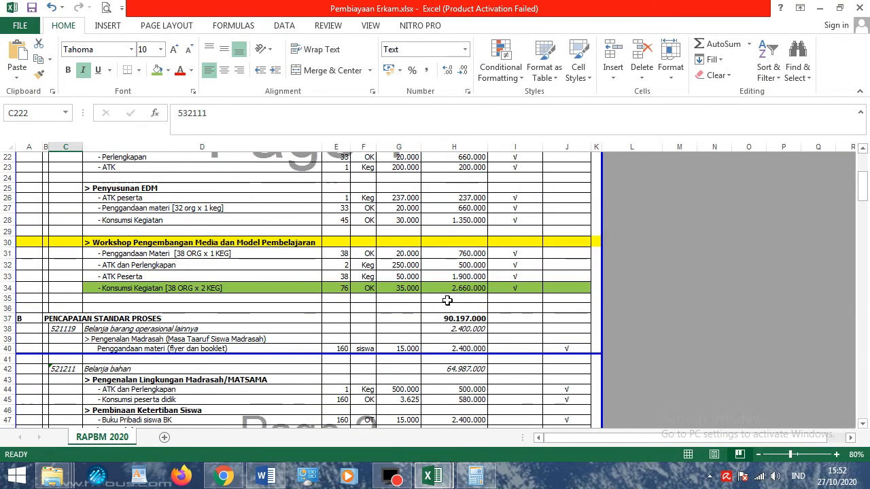
pyautogui.click(820, 7)
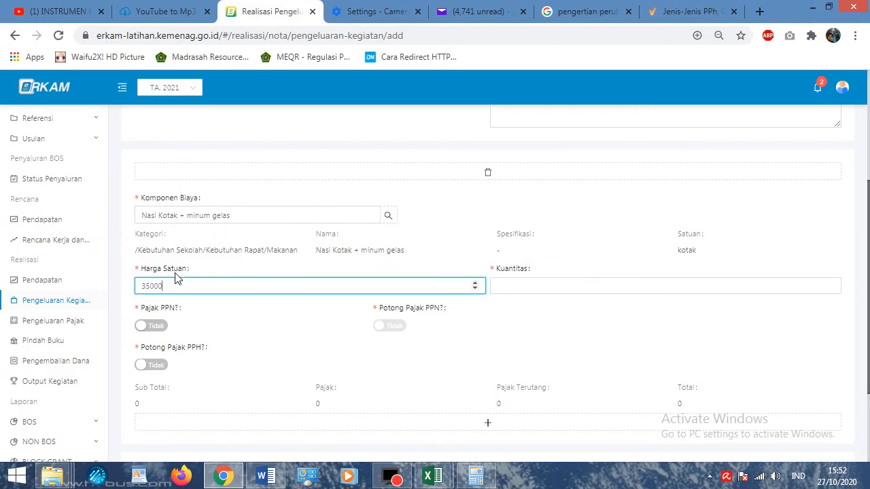
# Step: Check the Konsumsi Kegiatan quantity in the Excel workbook, and set the expense item's Kuantitas to 76
pyautogui.click(505, 286)
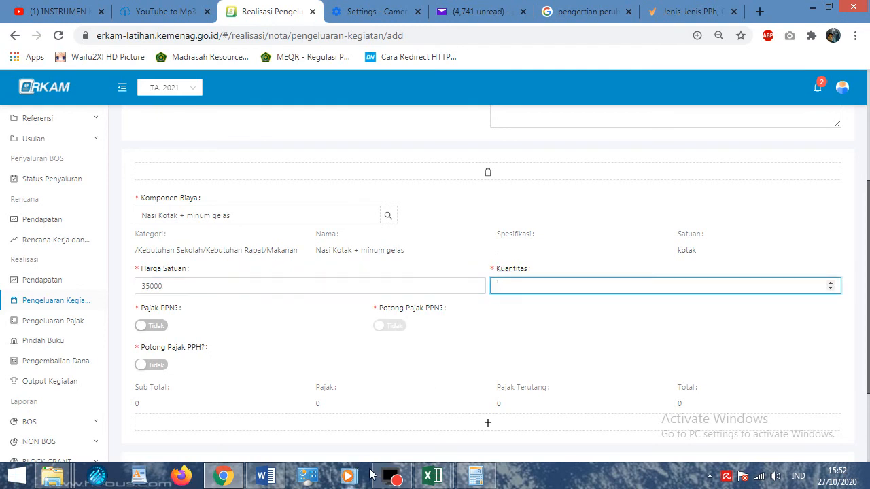
pyautogui.moveTo(427, 481)
pyautogui.click(411, 417)
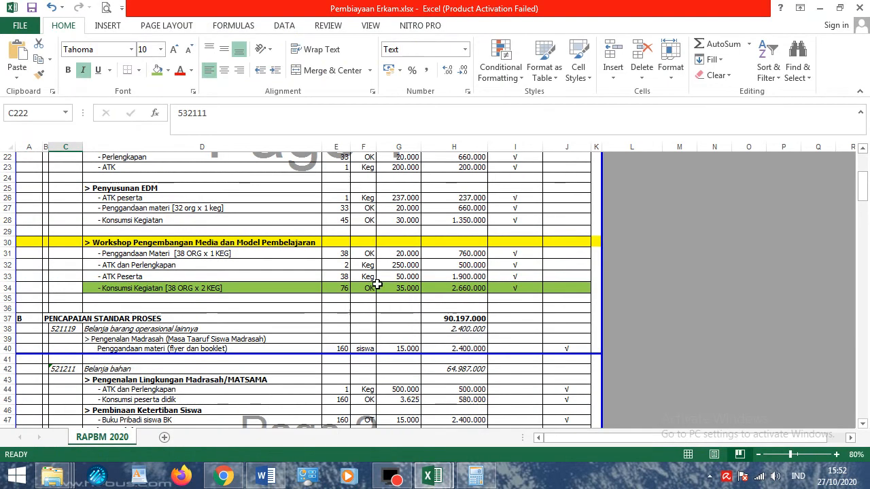
pyautogui.click(819, 8)
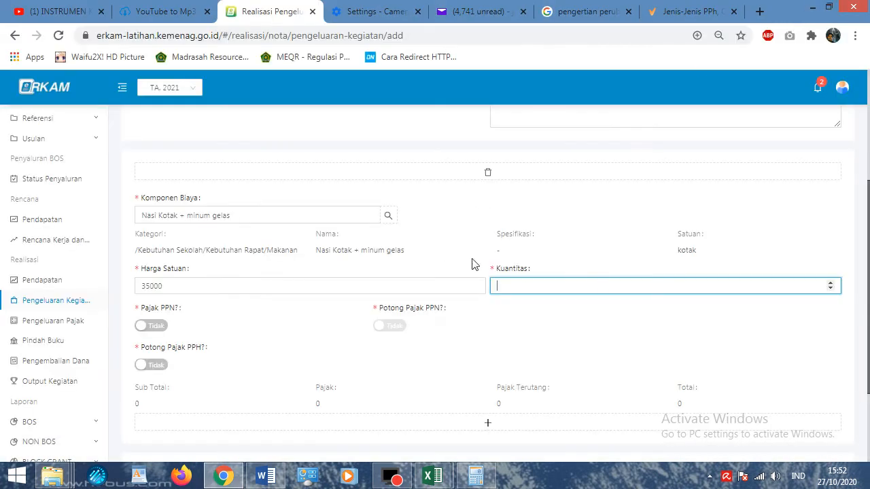
pyautogui.write('76')
pyautogui.click(530, 319)
# Step: Set Potong Pajak PPH to Ya for the expense item and select its PPH 21 amount for entry
pyautogui.scroll(-2, 278, 326)
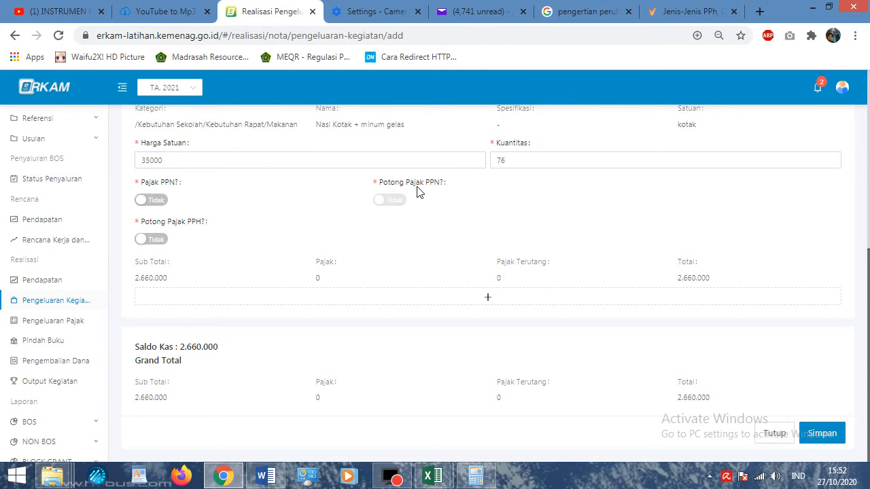
pyautogui.click(150, 239)
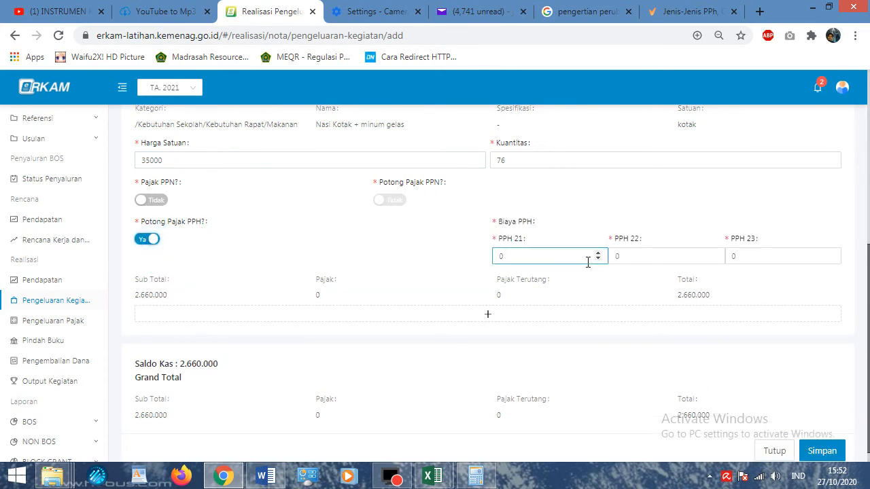
pyautogui.click(552, 258)
# Step: Read the list of PPh Pasal 21 taxable objects in the klikpajak article on types of PPh
pyautogui.click(671, 11)
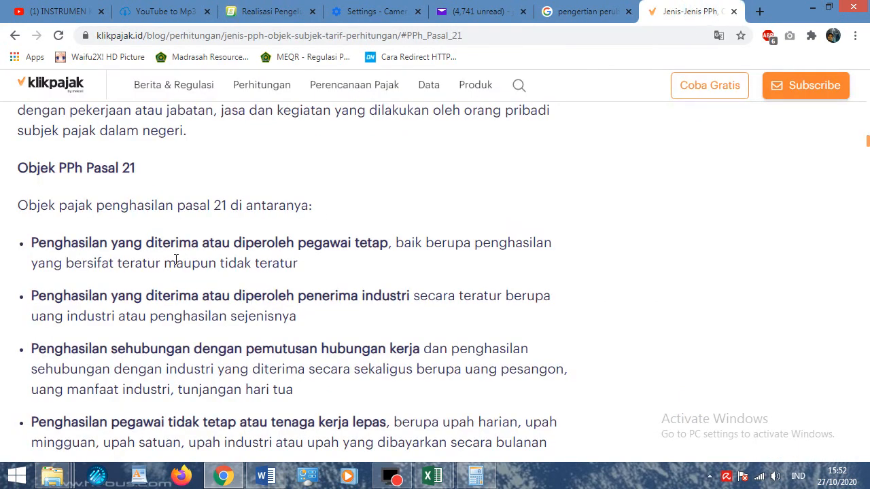
pyautogui.scroll(-1, 175, 259)
pyautogui.moveTo(63, 176); pyautogui.dragTo(277, 175)
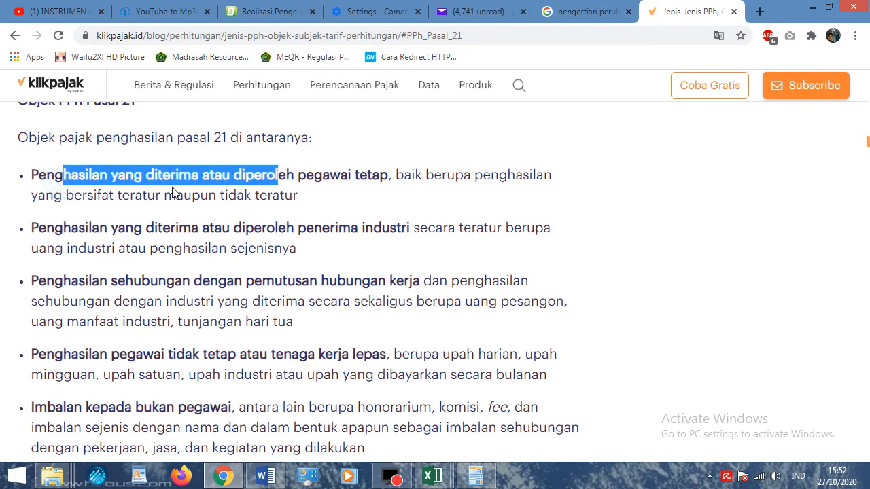
pyautogui.moveTo(87, 227); pyautogui.dragTo(387, 223)
pyautogui.moveTo(83, 282); pyautogui.dragTo(289, 281)
pyautogui.scroll(-2, 289, 281)
pyautogui.moveTo(147, 220); pyautogui.dragTo(292, 219)
pyautogui.moveTo(65, 273); pyautogui.dragTo(267, 272)
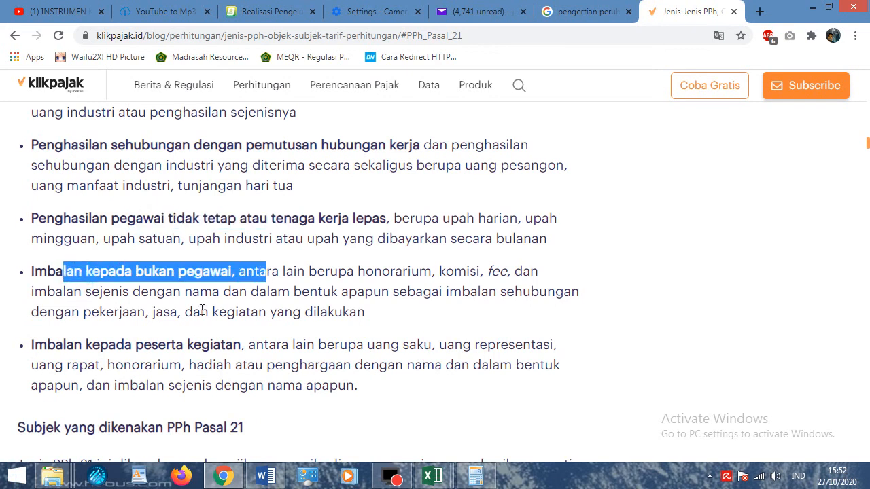
pyautogui.moveTo(122, 347); pyautogui.dragTo(265, 347)
pyautogui.scroll(-3, 267, 348)
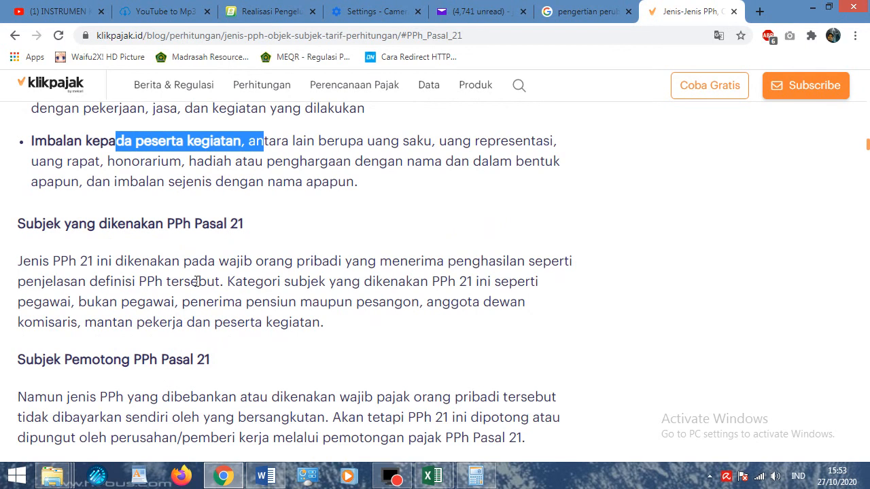
# Step: Read the definition, taxable objects and subjects of PPh Pasal 22 in the klikpajak article
pyautogui.scroll(-1, 196, 281)
pyautogui.scroll(-10, 139, 308)
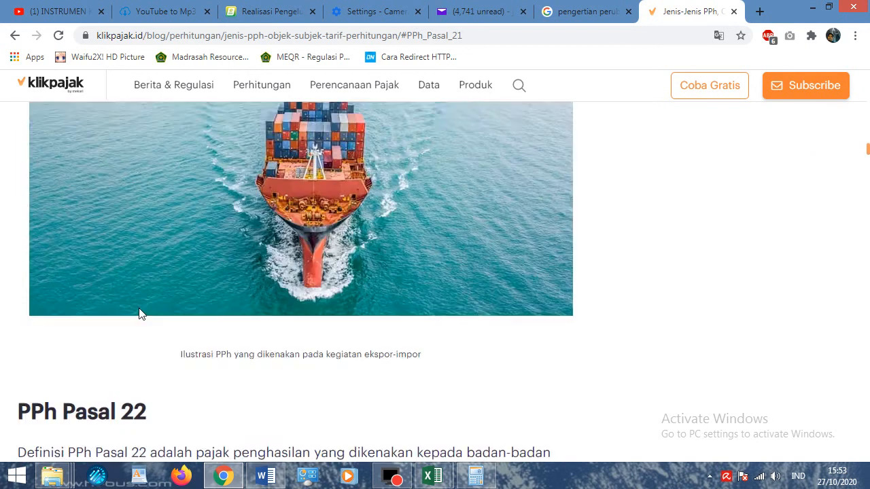
pyautogui.scroll(2, 140, 294)
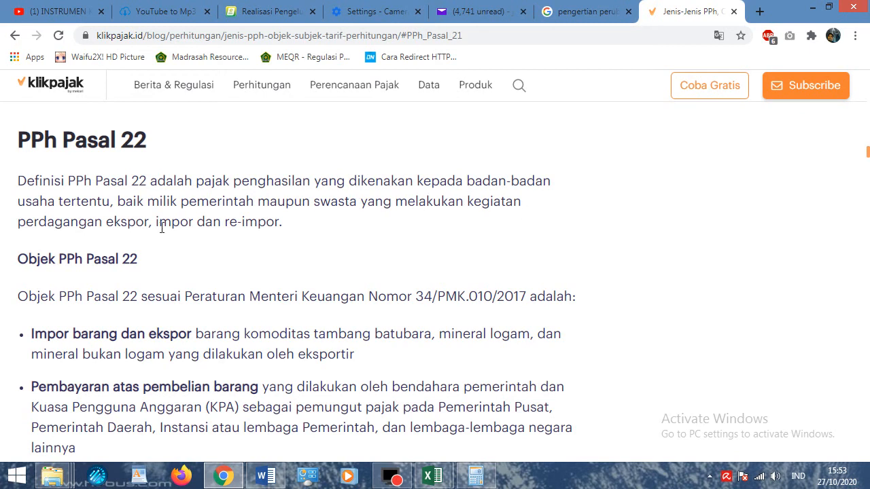
pyautogui.scroll(-4, 252, 261)
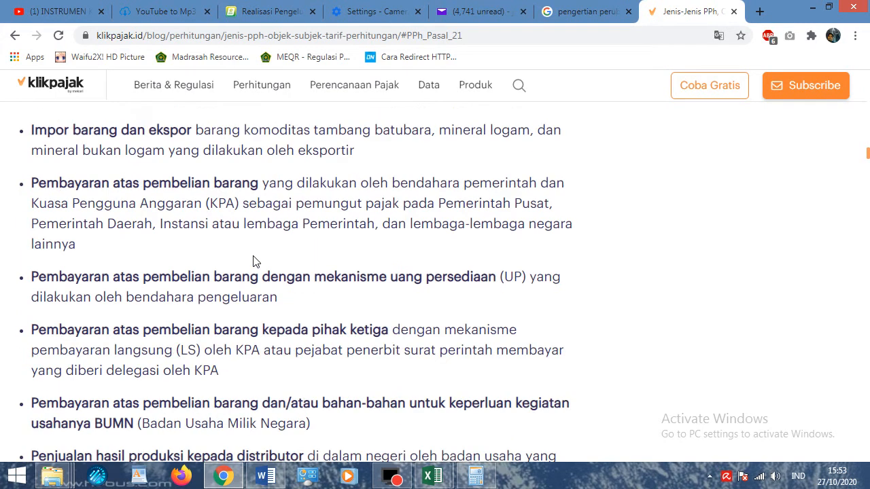
pyautogui.scroll(-6, 254, 256)
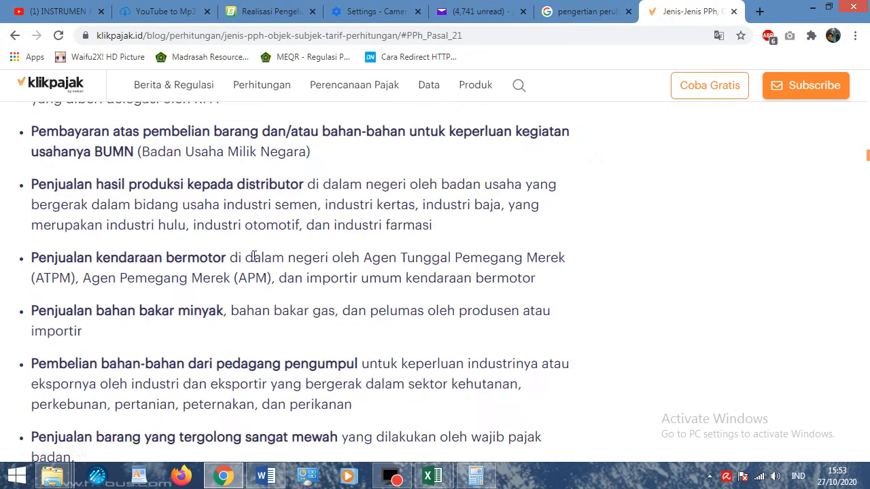
pyautogui.scroll(2, 255, 259)
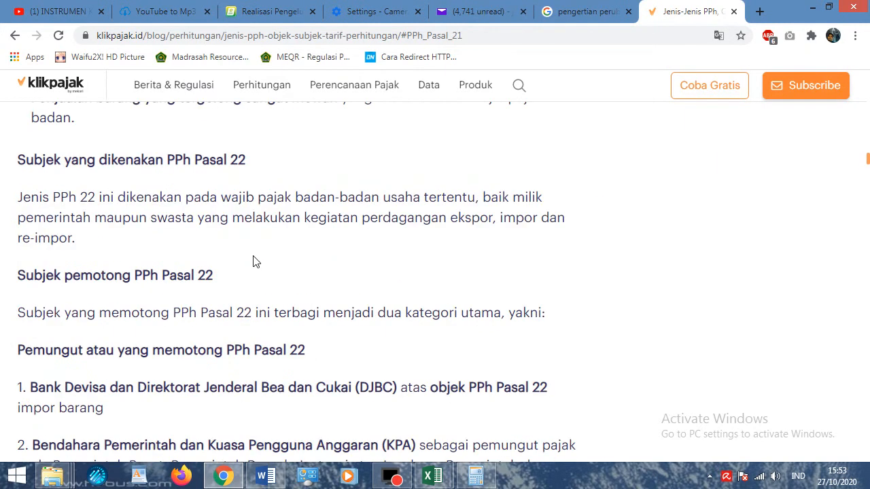
pyautogui.scroll(1, 255, 261)
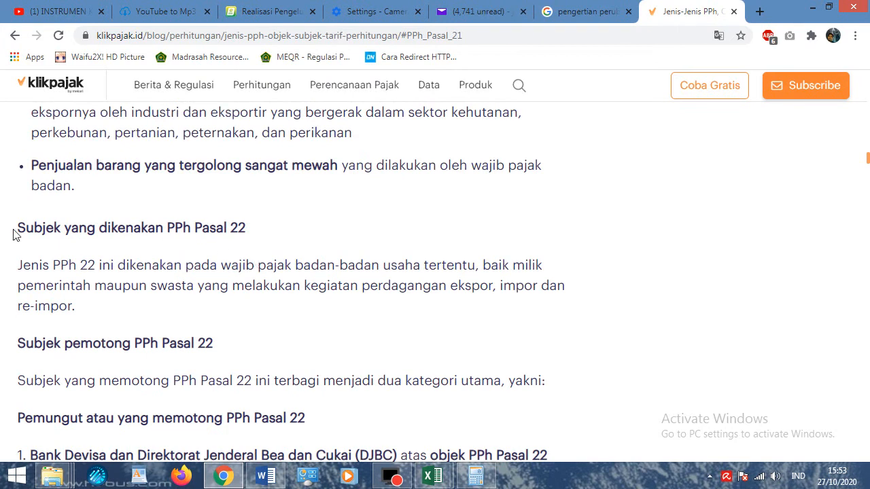
pyautogui.scroll(11, 158, 238)
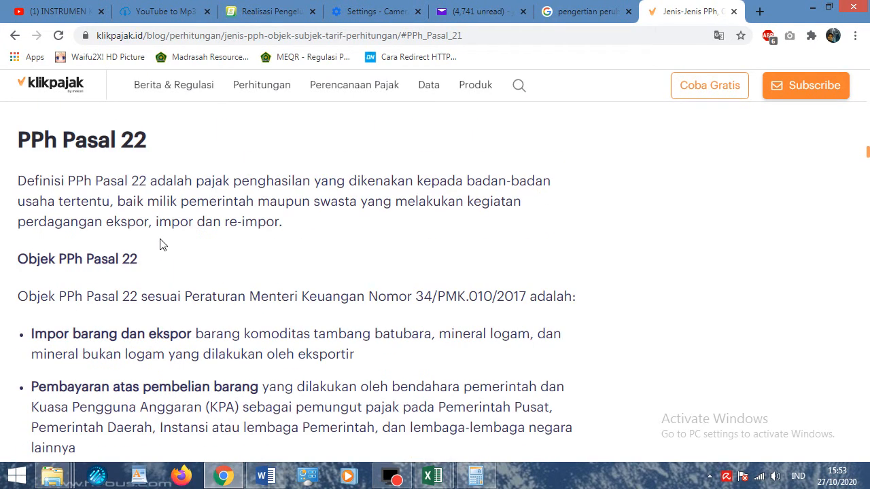
pyautogui.scroll(-11, 120, 258)
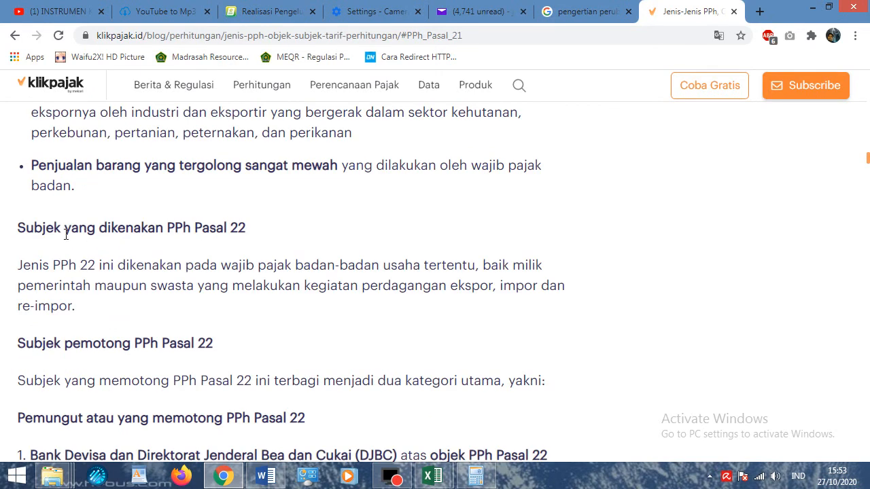
# Step: Read the definition and taxable objects of PPh Pasal 23, including the list of PPh 23 services
pyautogui.scroll(-17, 66, 234)
pyautogui.scroll(-16, 70, 289)
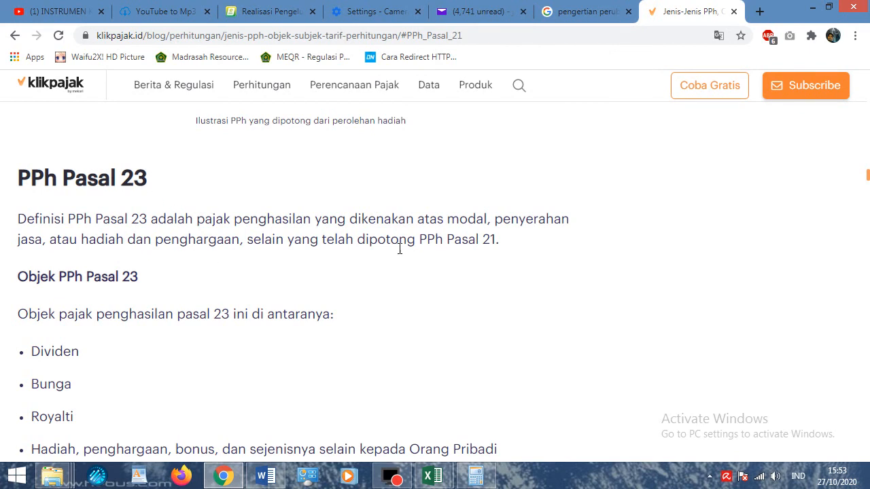
pyautogui.scroll(-2, 170, 270)
pyautogui.click(60, 206)
pyautogui.click(58, 252)
pyautogui.click(77, 289)
pyautogui.moveTo(80, 313); pyautogui.dragTo(111, 338)
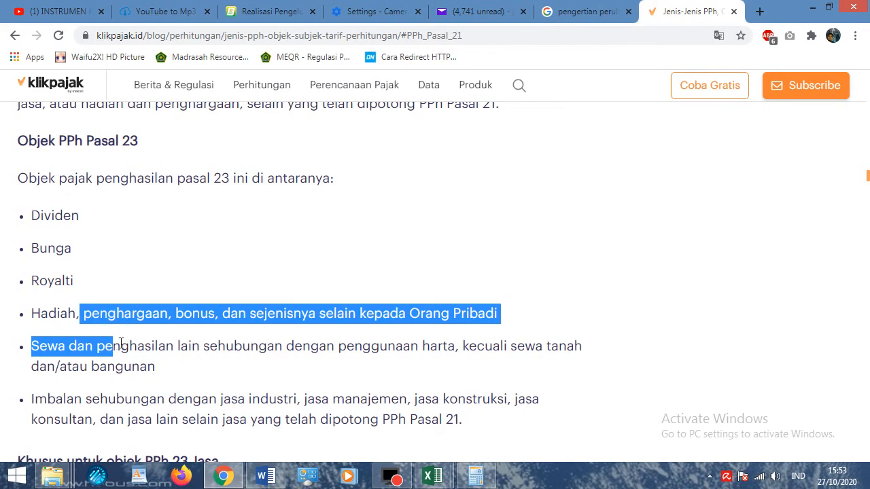
pyautogui.scroll(-1, 325, 343)
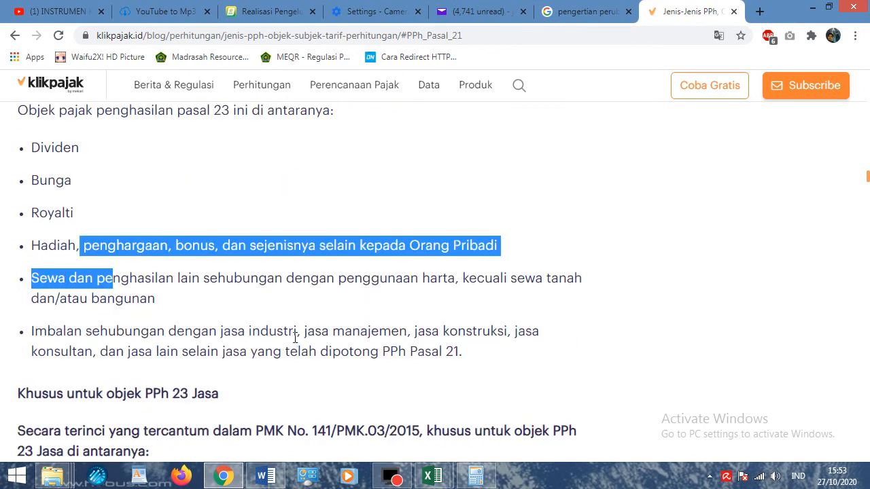
pyautogui.scroll(-2, 286, 327)
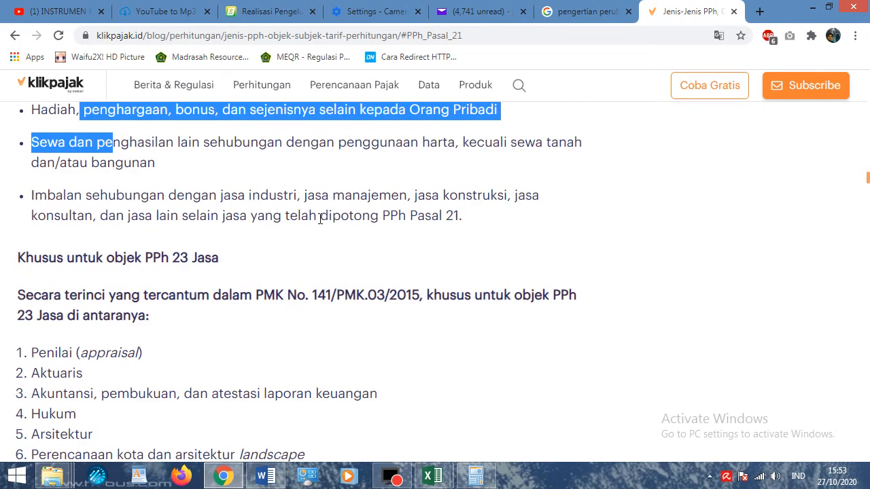
pyautogui.scroll(-2, 248, 250)
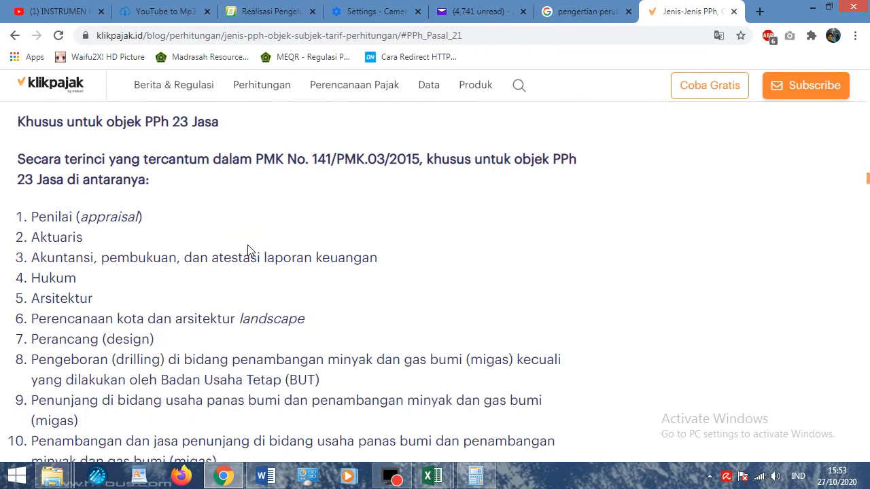
pyautogui.scroll(-4, 169, 233)
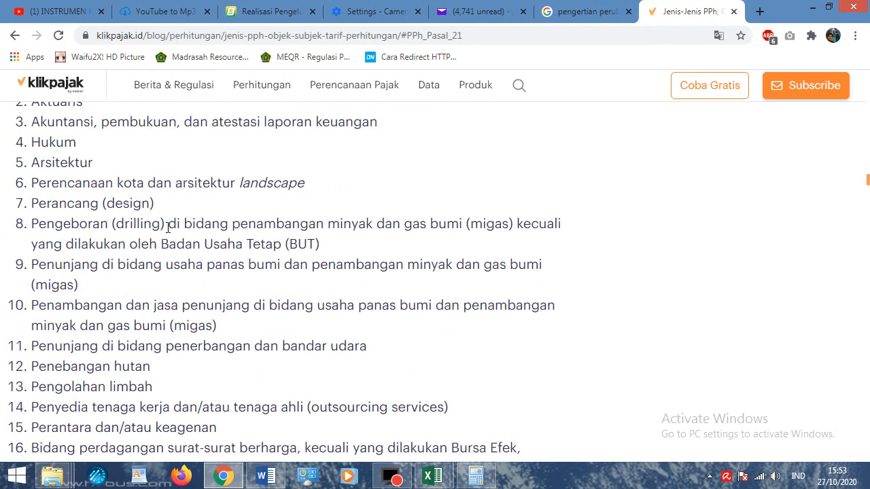
pyautogui.scroll(5, 169, 233)
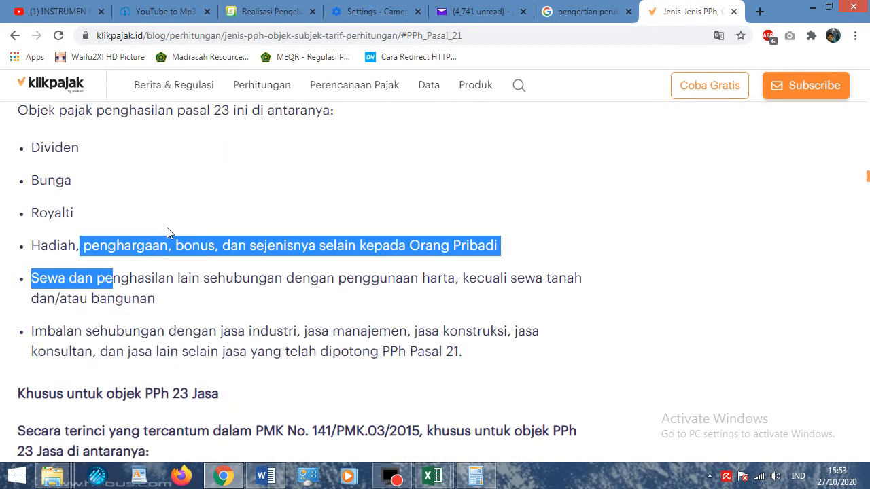
pyautogui.scroll(3, 168, 233)
pyautogui.scroll(-1, 168, 231)
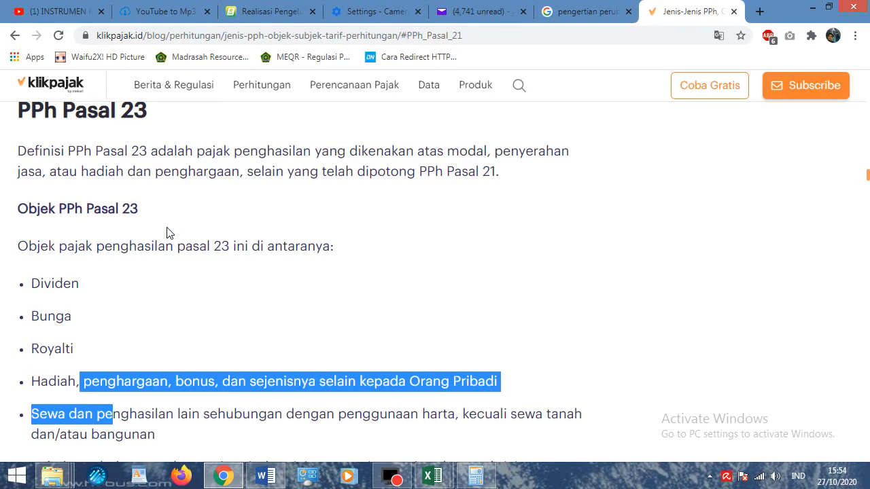
pyautogui.click(36, 178)
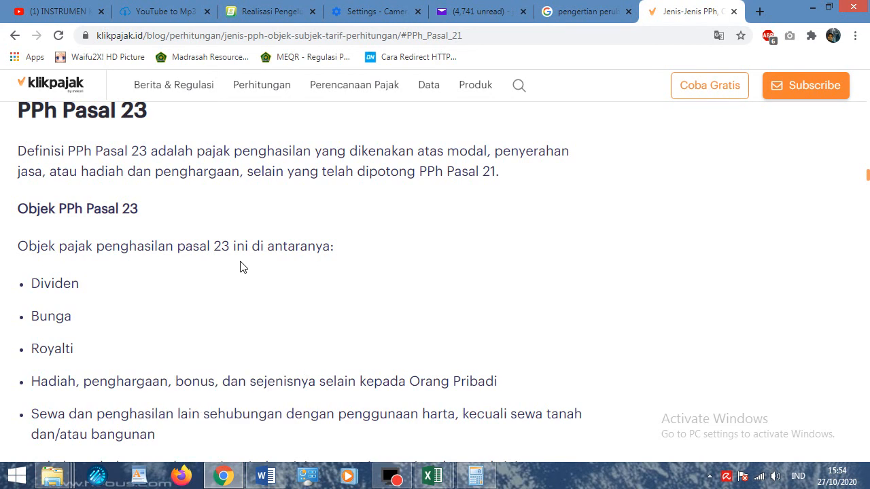
pyautogui.scroll(1, 217, 321)
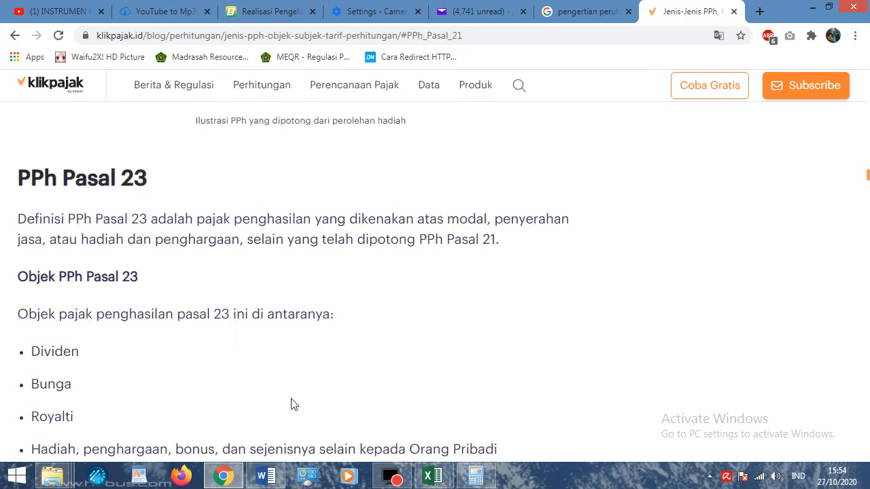
# Step: Switch back to the e-RKAM expense note and set the Nasi Kotak + minum gelas item's PPH 23 amount to 5
pyautogui.click(224, 478)
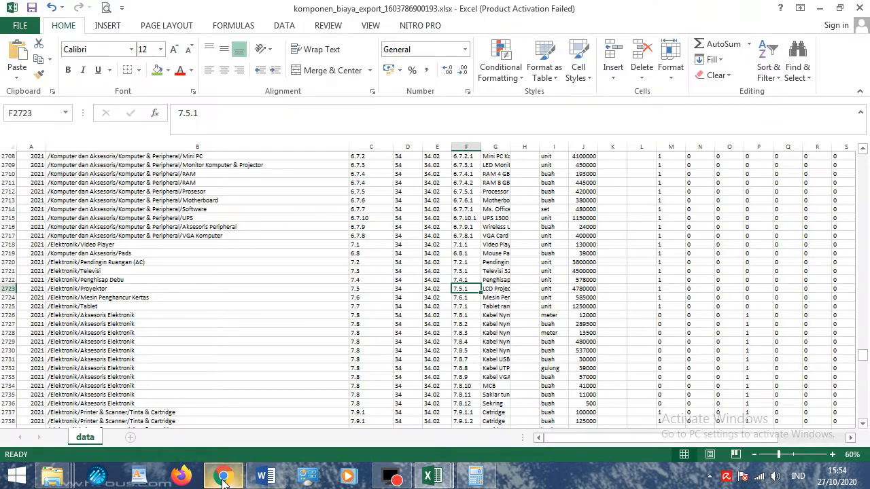
pyautogui.click(223, 480)
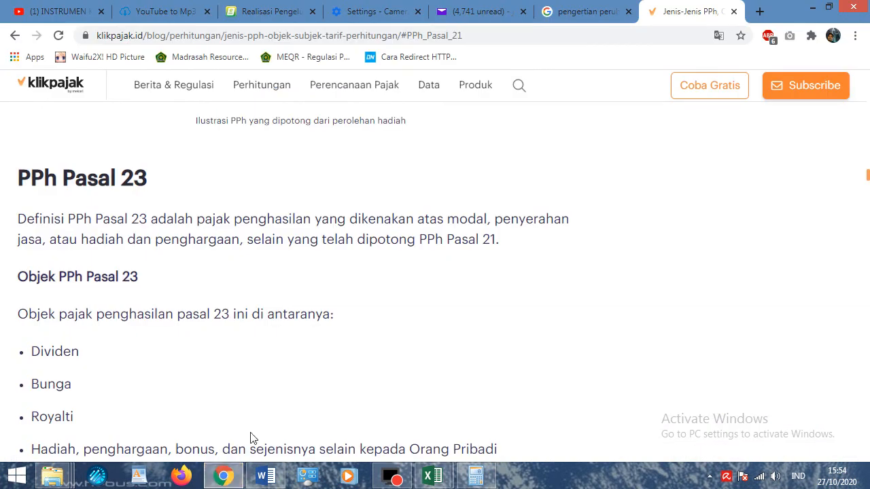
pyautogui.click(255, 10)
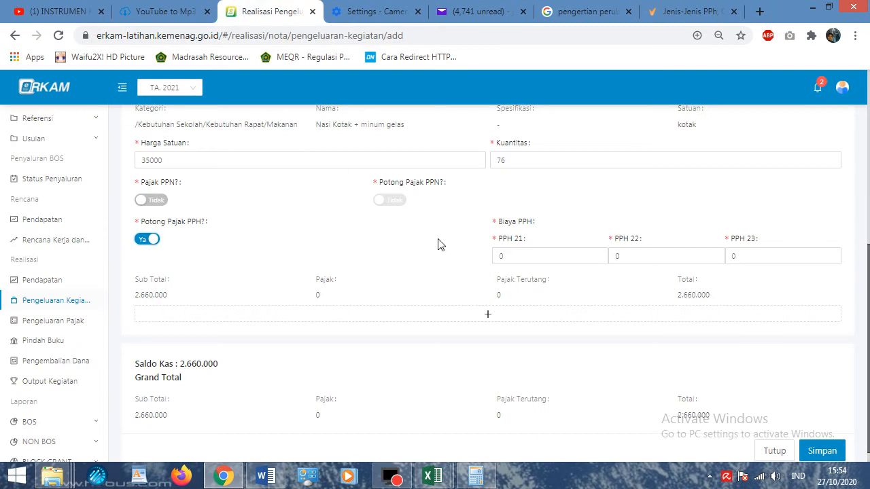
pyautogui.scroll(2, 582, 287)
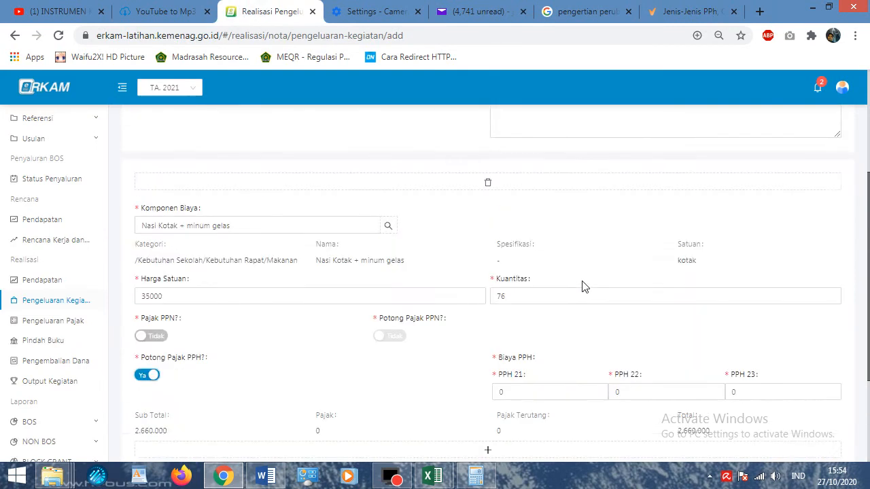
pyautogui.scroll(-1, 312, 338)
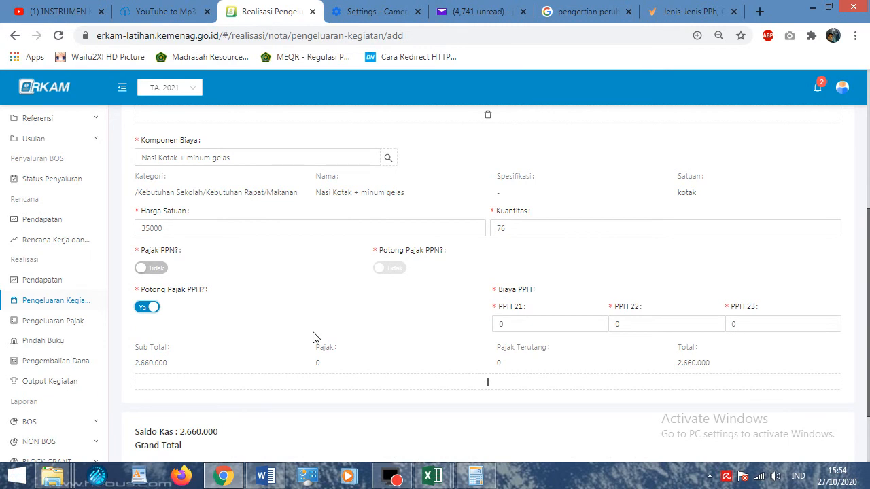
pyautogui.click(745, 326)
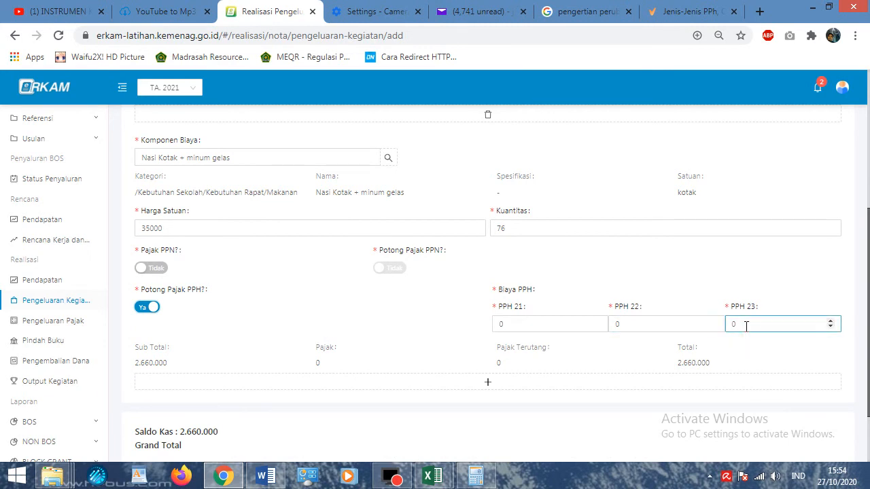
pyautogui.doubleClick(745, 325)
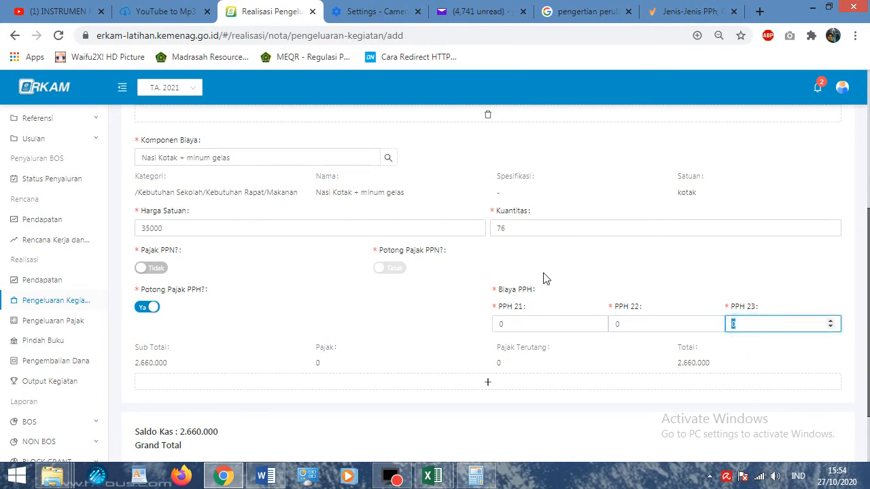
pyautogui.click(614, 282)
pyautogui.click(761, 325)
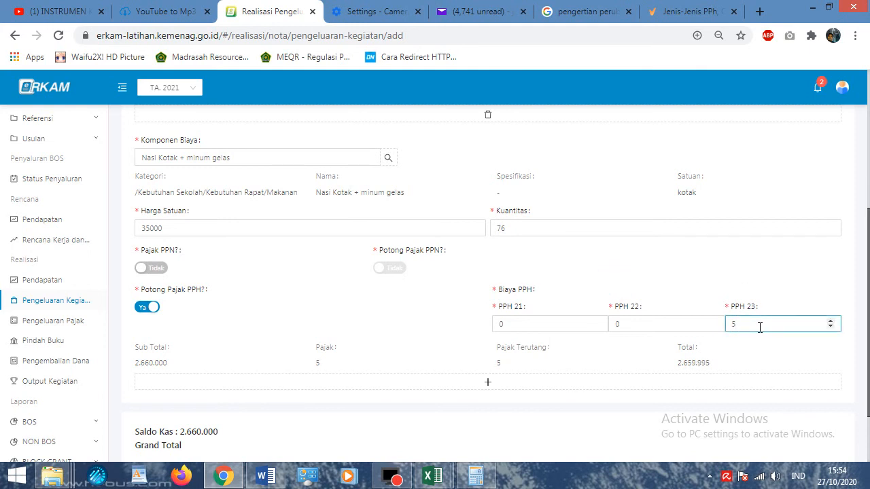
pyautogui.click(438, 333)
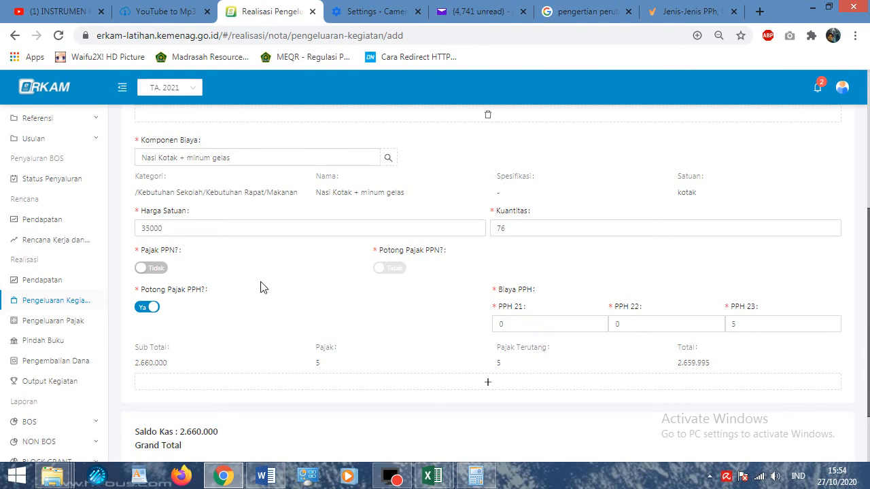
# Step: Review the expense item's values and grand total, and save the Pengeluaran Kegiatan note
pyautogui.scroll(1, 262, 286)
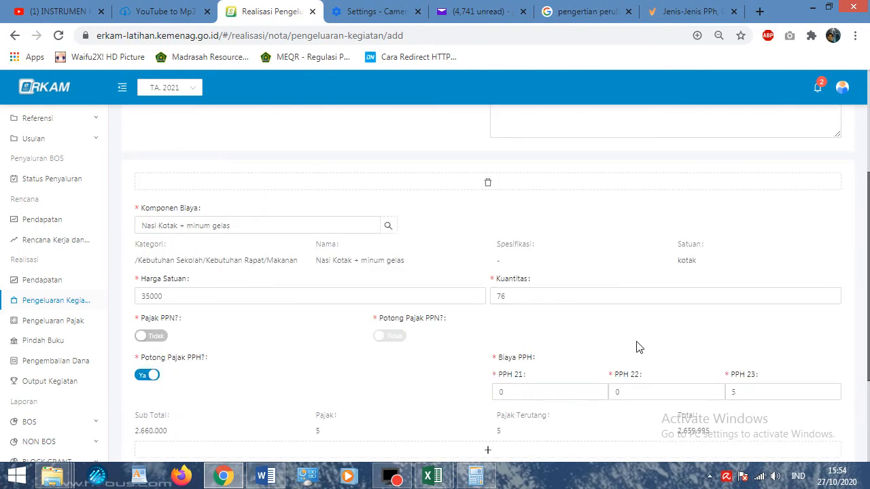
pyautogui.scroll(-2, 680, 361)
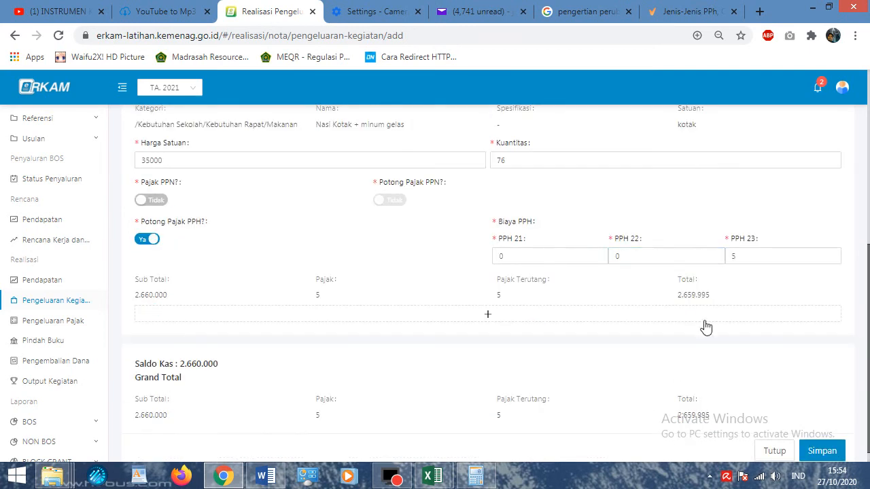
pyautogui.scroll(-1, 349, 252)
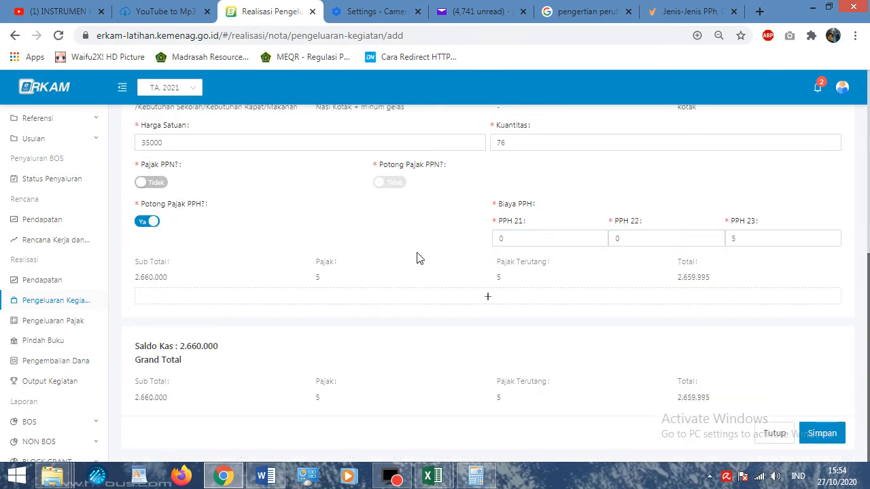
pyautogui.click(823, 432)
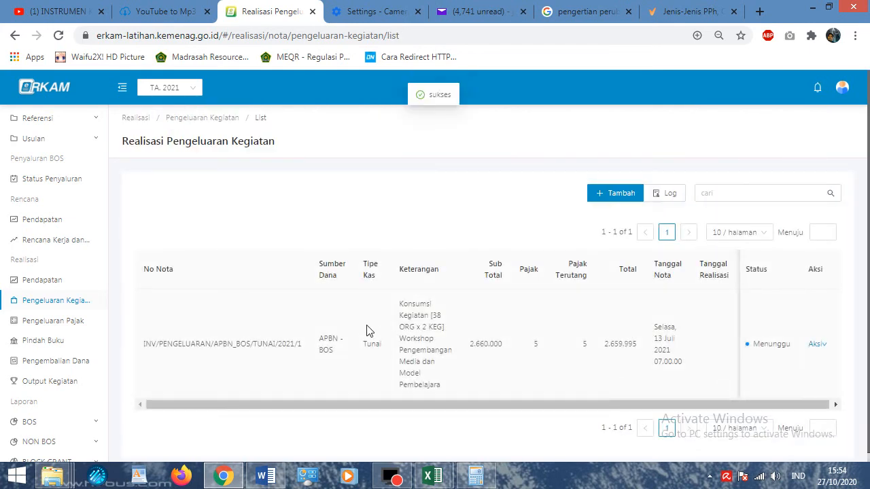
pyautogui.scroll(-1, 366, 331)
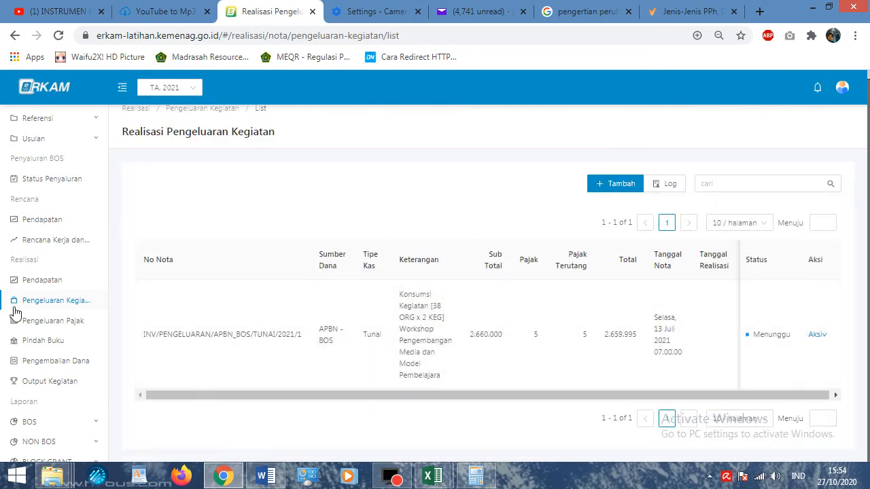
pyautogui.click(55, 303)
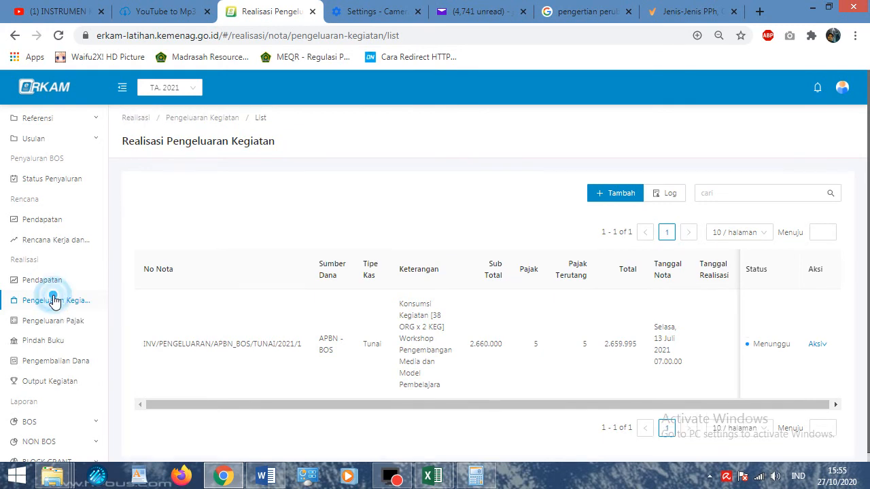
pyautogui.click(613, 193)
pyautogui.click(411, 209)
pyautogui.click(318, 234)
pyautogui.click(553, 209)
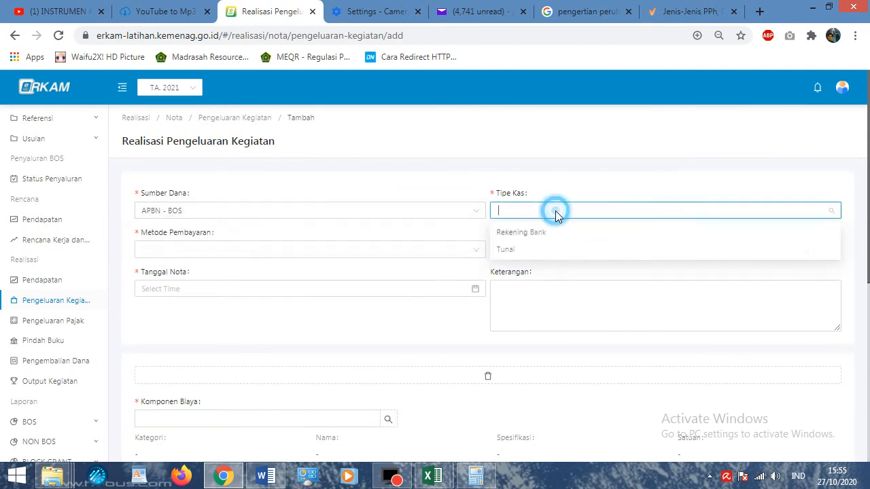
pyautogui.click(522, 238)
pyautogui.click(235, 261)
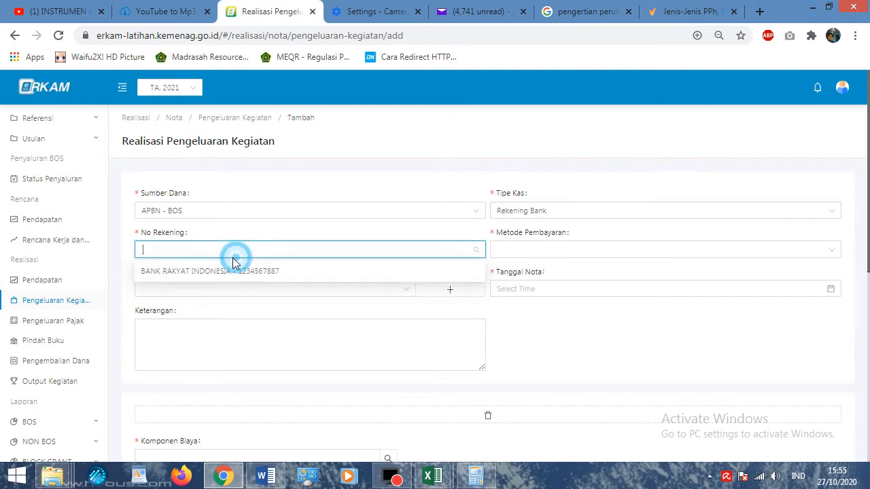
pyautogui.click(194, 270)
pyautogui.click(612, 248)
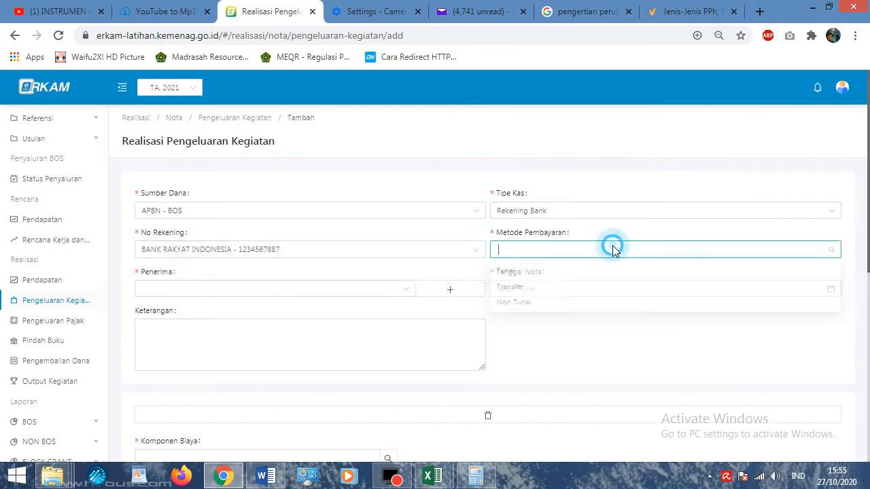
pyautogui.click(519, 292)
pyautogui.click(321, 292)
pyautogui.click(266, 314)
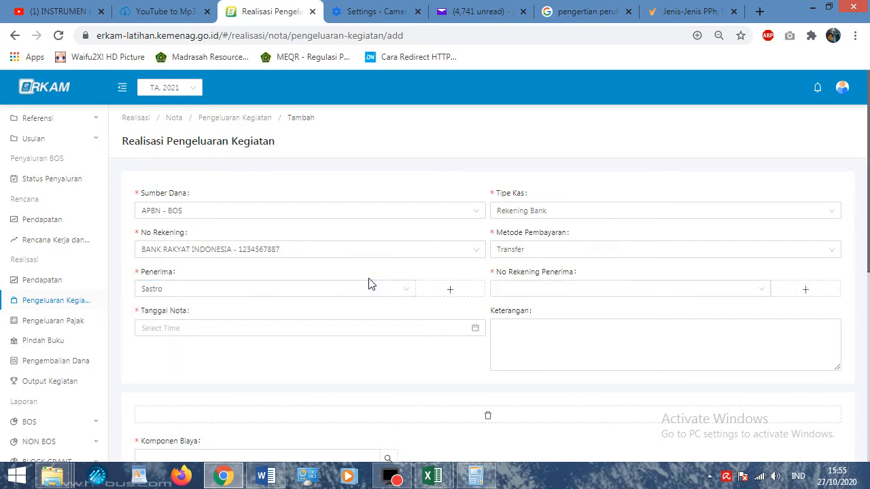
pyautogui.scroll(-1, 370, 279)
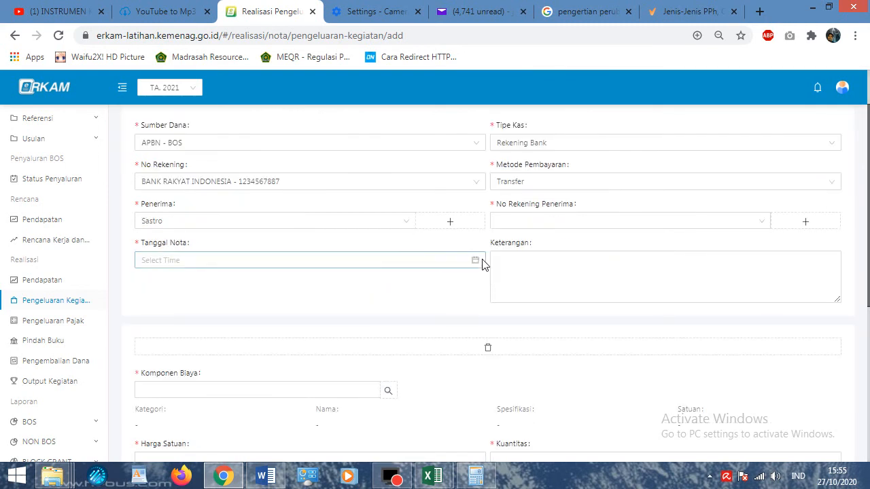
pyautogui.click(528, 223)
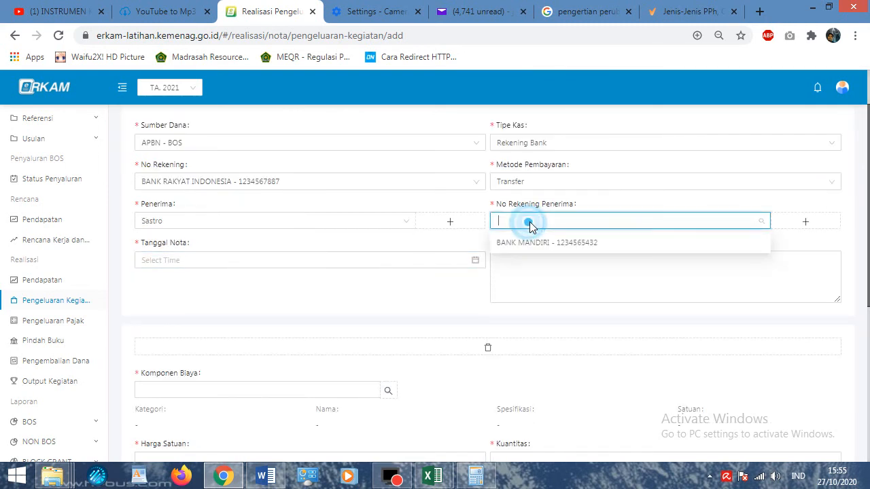
pyautogui.click(530, 248)
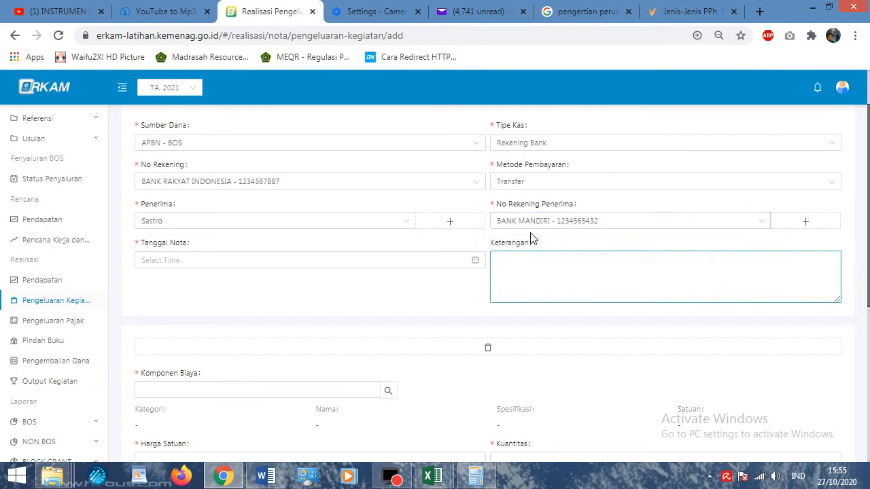
pyautogui.click(454, 259)
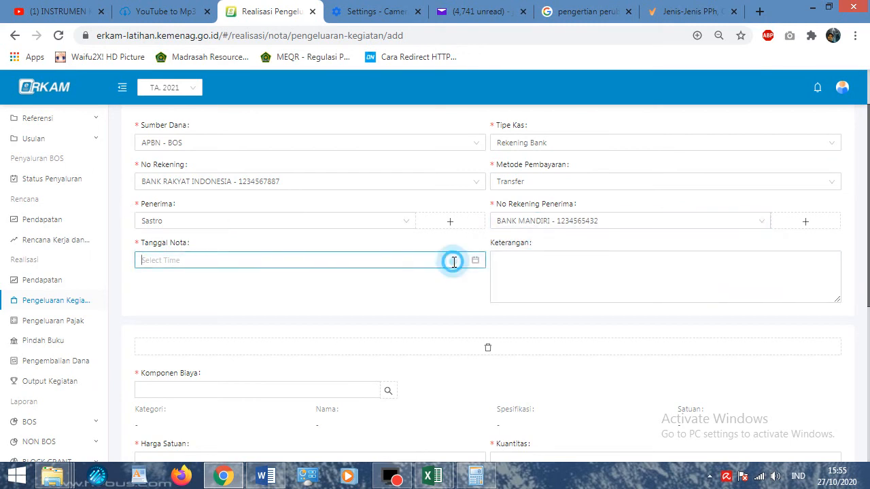
# Step: Open the Realisasi Pendapatan list and copy the description "Pengadaan LCD Proyektor" from the Rekening Bank note
pyautogui.rightClick(56, 281)
pyautogui.click(38, 281)
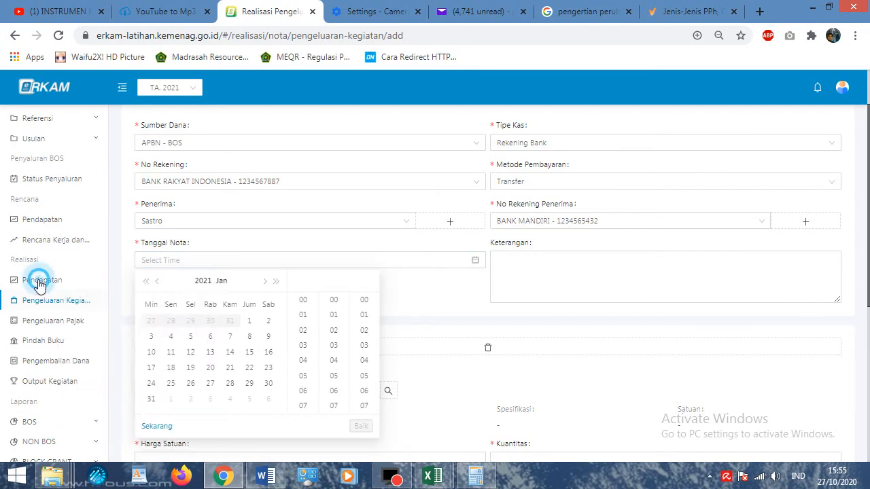
pyautogui.rightClick(38, 281)
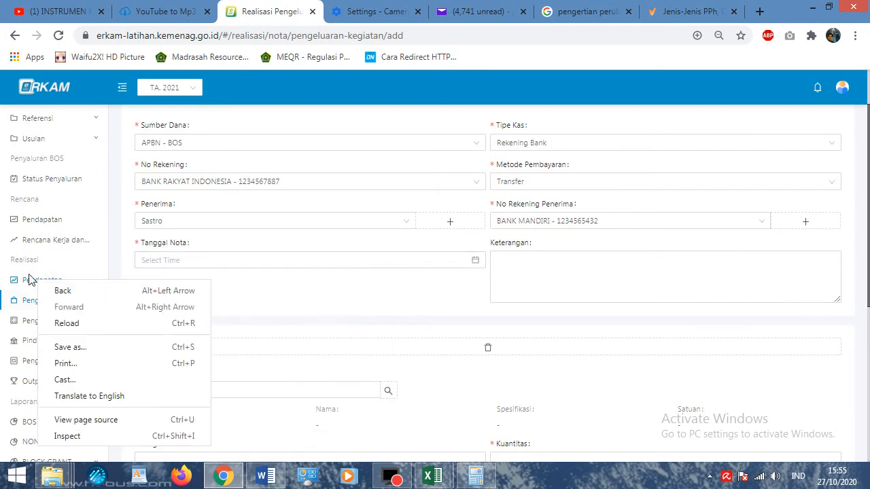
pyautogui.click(63, 255)
pyautogui.click(18, 281)
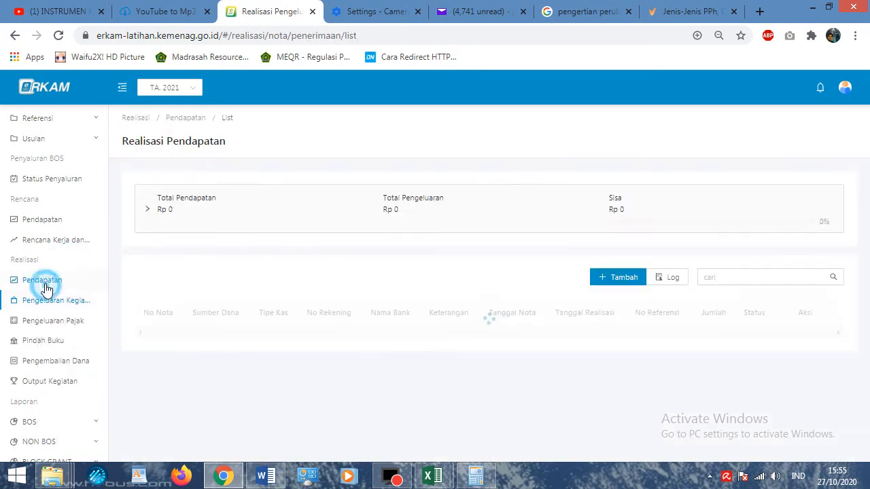
pyautogui.scroll(-3, 510, 324)
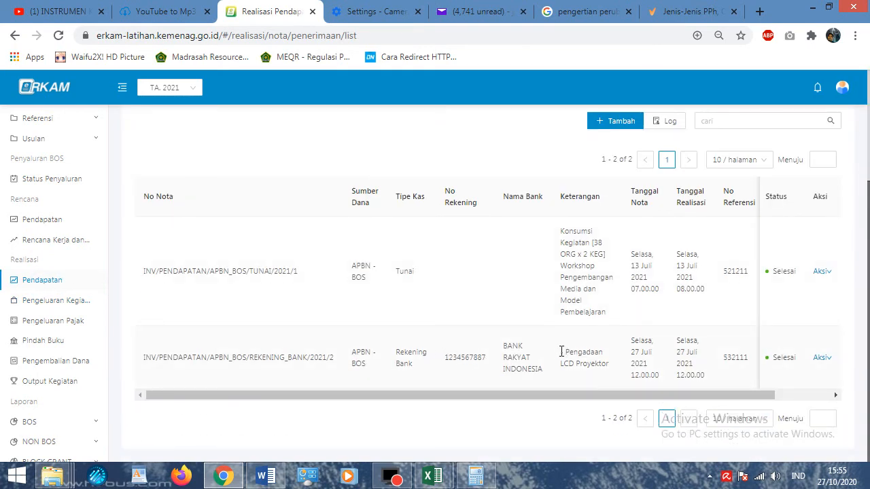
pyautogui.moveTo(567, 352); pyautogui.dragTo(610, 373)
pyautogui.hotkey('ctrl', 'c')
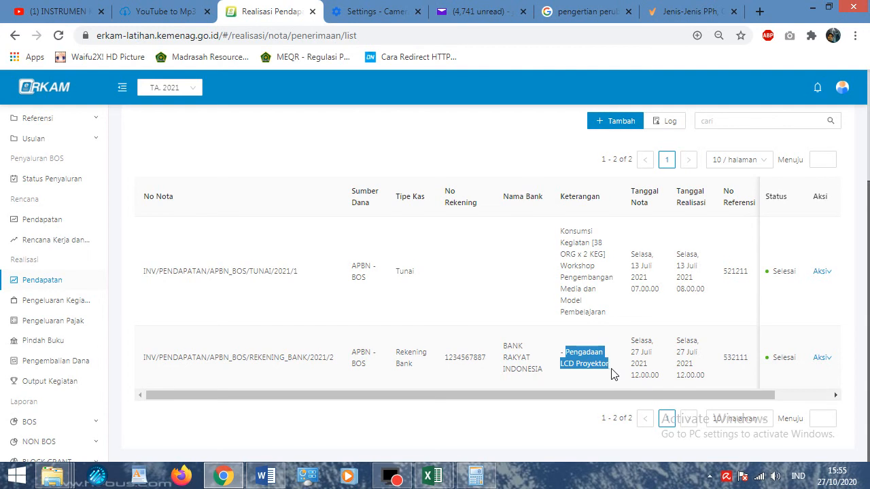
pyautogui.rightClick(586, 363)
pyautogui.click(601, 372)
# Step: Add a new Pengeluaran Kegiatan note with APBN - BOS as Sumber Dana and Rekening Bank as Tipe Kas
pyautogui.click(46, 307)
pyautogui.click(607, 195)
pyautogui.click(309, 211)
pyautogui.click(303, 232)
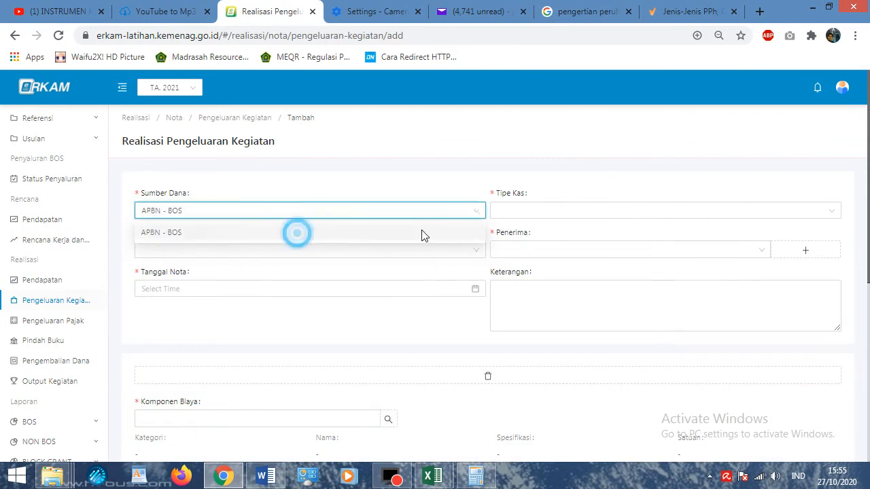
pyautogui.click(556, 211)
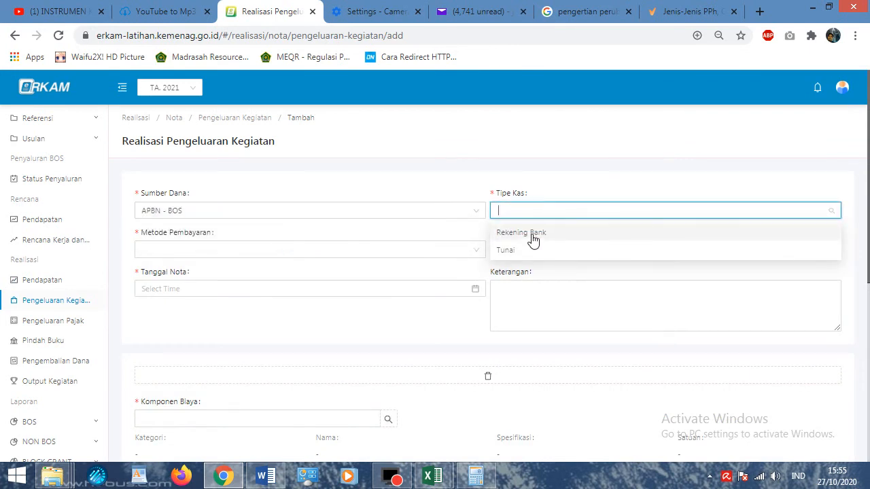
pyautogui.click(533, 234)
# Step: Fill in the note's payment details: the Bank Rakyat Indonesia source account, Transfer as method, and the recipient with their Bank Mandiri account
pyautogui.click(299, 251)
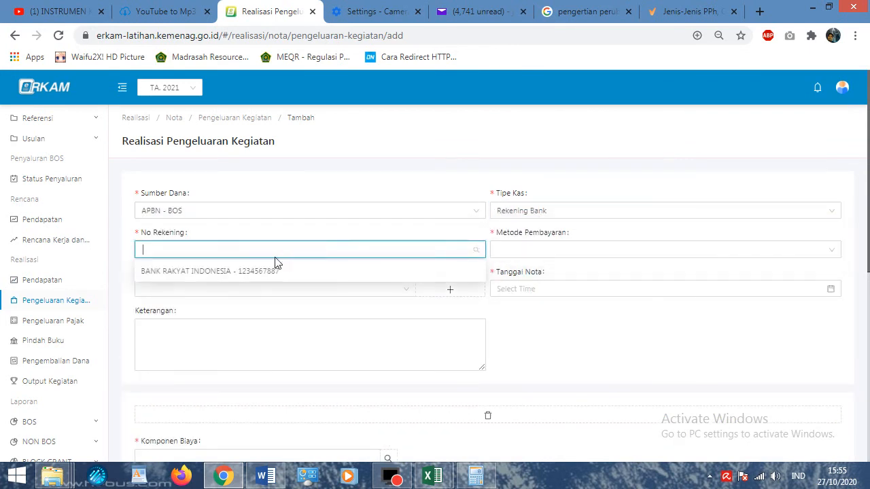
pyautogui.click(273, 271)
pyautogui.click(535, 249)
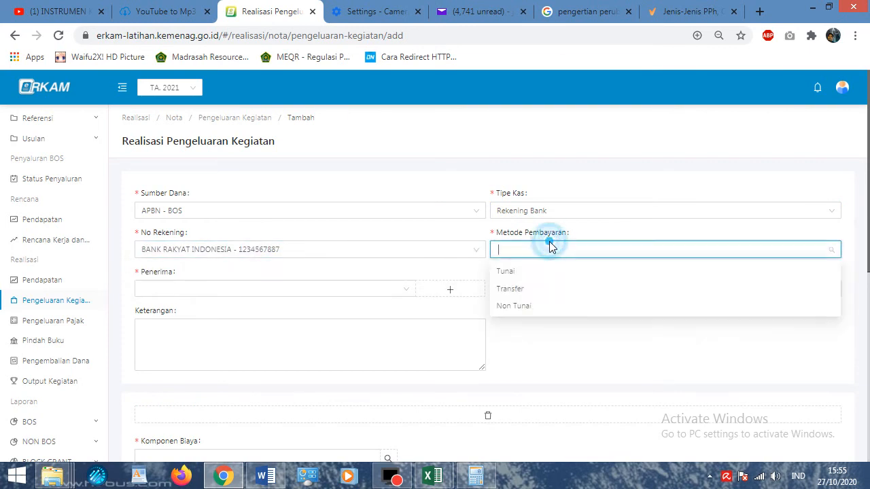
pyautogui.click(510, 289)
pyautogui.click(277, 290)
pyautogui.click(280, 313)
pyautogui.click(593, 284)
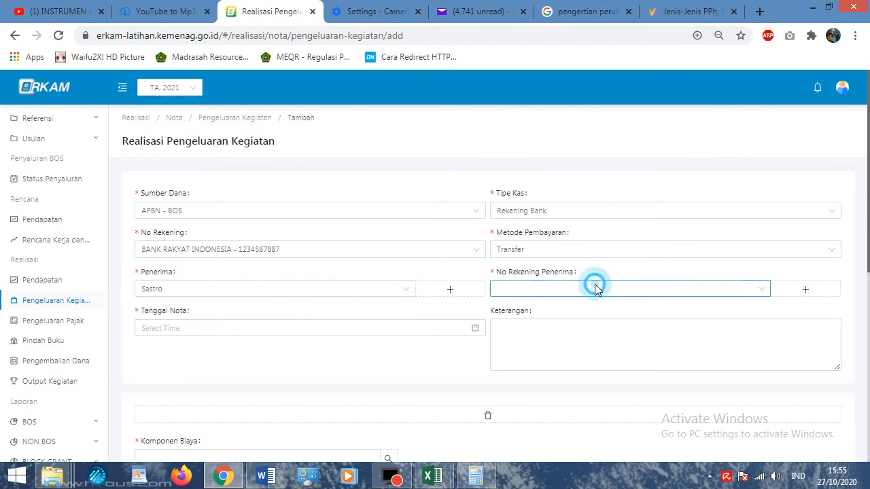
pyautogui.click(556, 318)
# Step: Set the note's Tanggal Nota to 27 July 2021
pyautogui.scroll(-1, 236, 355)
pyautogui.click(231, 258)
pyautogui.click(264, 282)
pyautogui.click(264, 281)
pyautogui.click(265, 281)
pyautogui.click(264, 282)
pyautogui.click(264, 282)
pyautogui.click(264, 281)
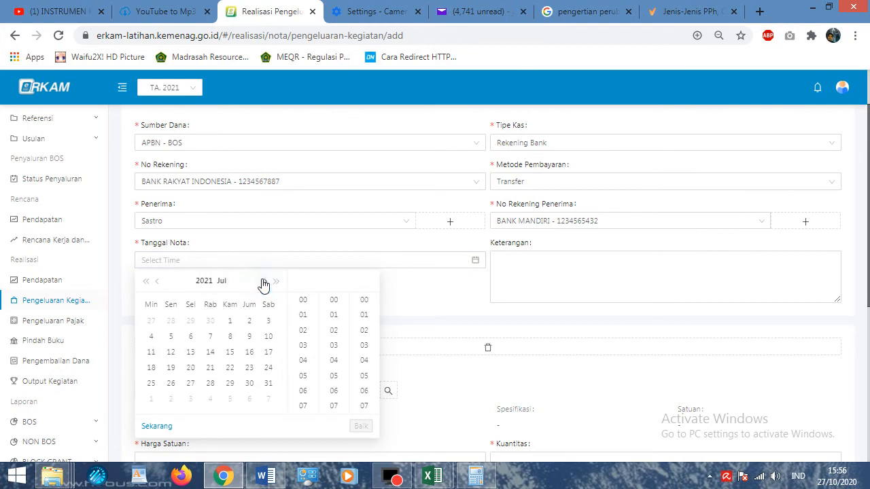
pyautogui.click(190, 383)
# Step: Paste the copied text "Pengadaan LCD Proyektor" into the note's Keterangan
pyautogui.click(561, 273)
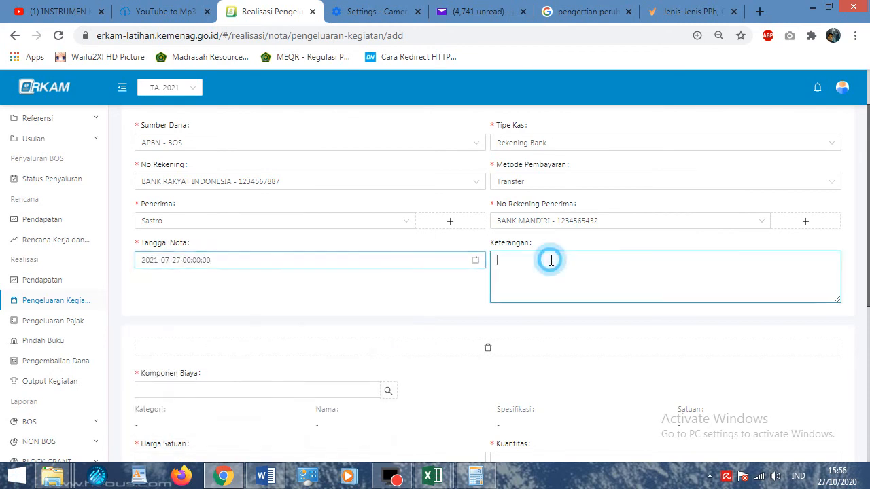
pyautogui.rightClick(551, 265)
pyautogui.click(589, 345)
# Step: Set the time of the note's Tanggal Nota to 12:00:00
pyautogui.click(475, 261)
pyautogui.scroll(-2, 315, 379)
pyautogui.click(299, 346)
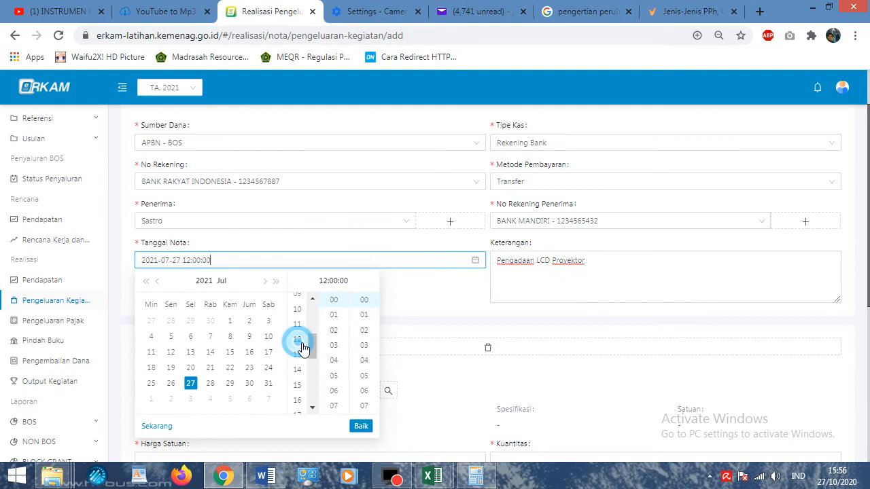
pyautogui.click(360, 426)
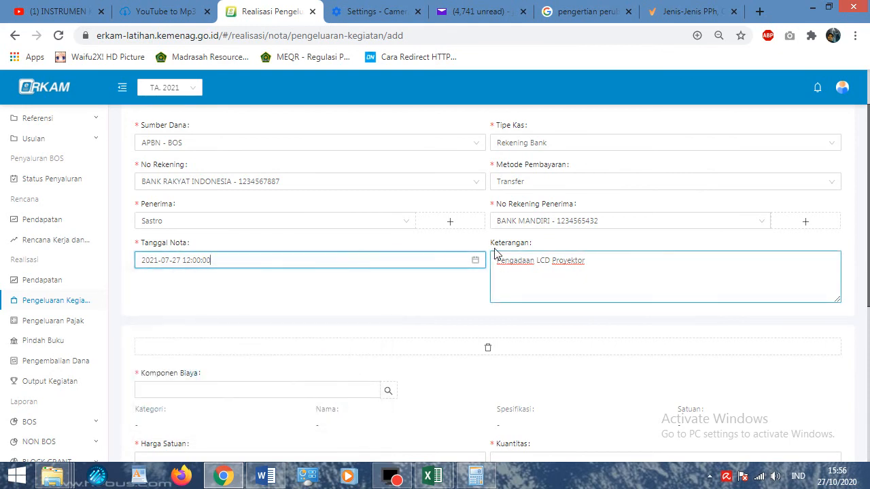
# Step: Choose LCD Projector as Komponen Biaya under Pengembangan Standar Sarana dan Prasarana, Pemeliharaan Sarana Sekolah, Pembelian /Perawatan Alat Multi Media Pembelajaran
pyautogui.scroll(-2, 524, 269)
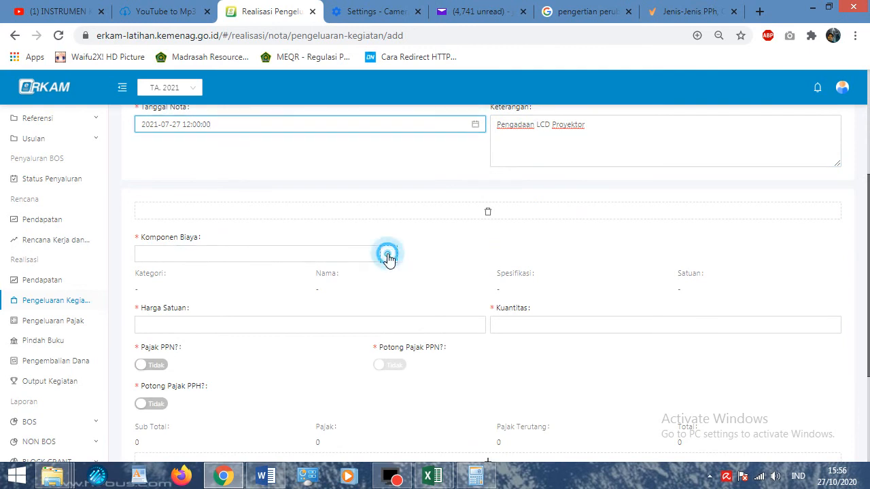
pyautogui.click(388, 254)
pyautogui.click(639, 183)
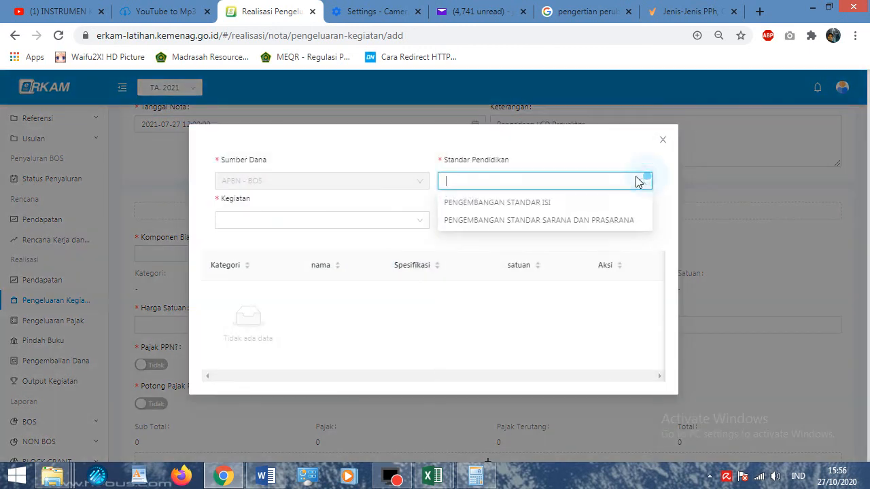
pyautogui.click(491, 222)
pyautogui.click(414, 221)
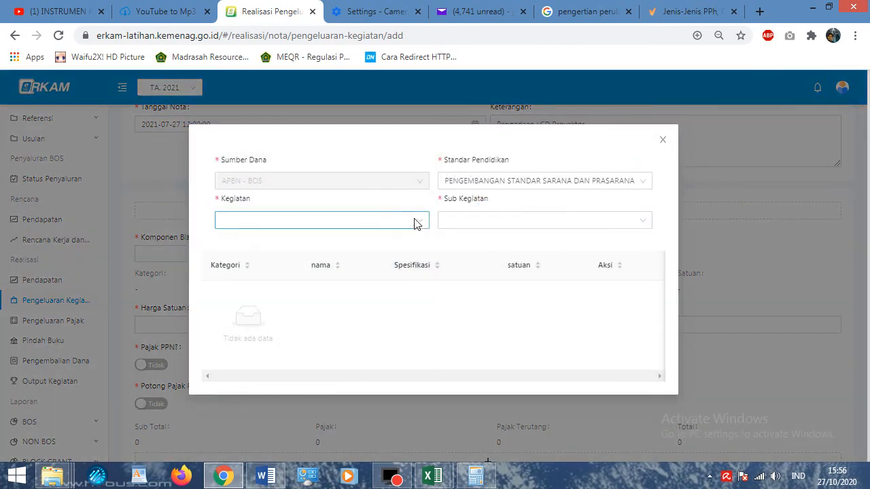
pyautogui.click(308, 244)
pyautogui.click(593, 221)
pyautogui.click(592, 220)
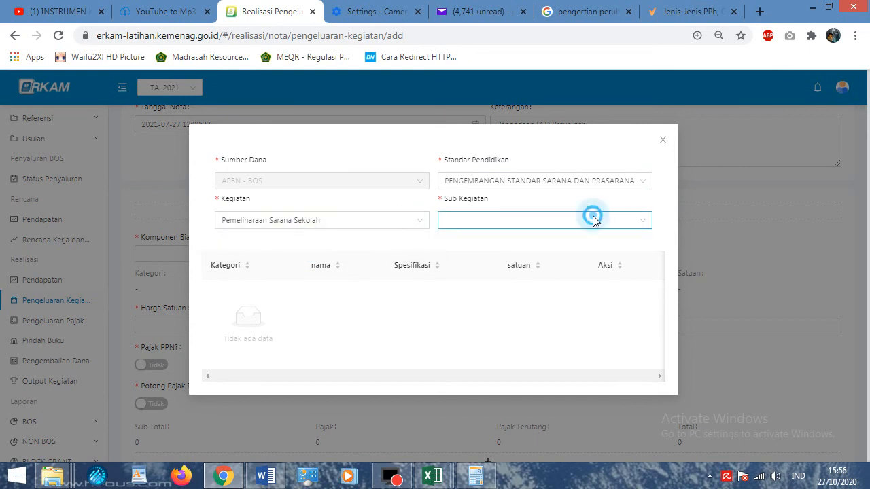
pyautogui.click(485, 248)
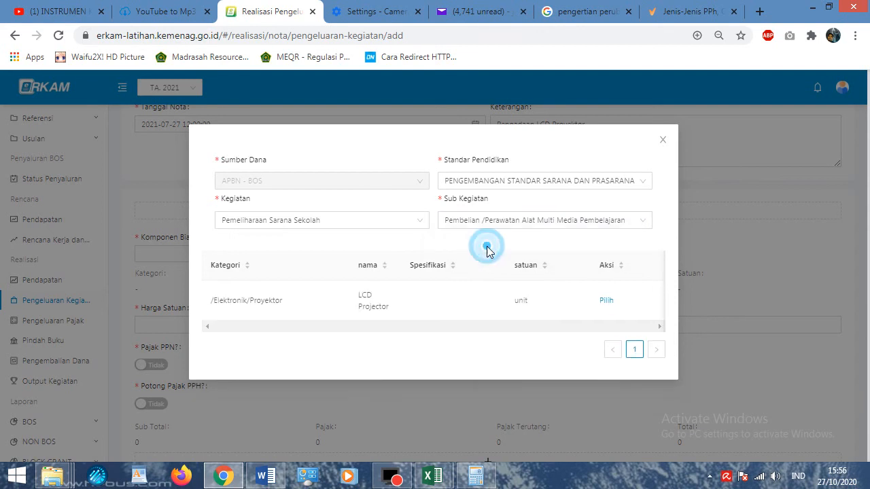
pyautogui.click(605, 300)
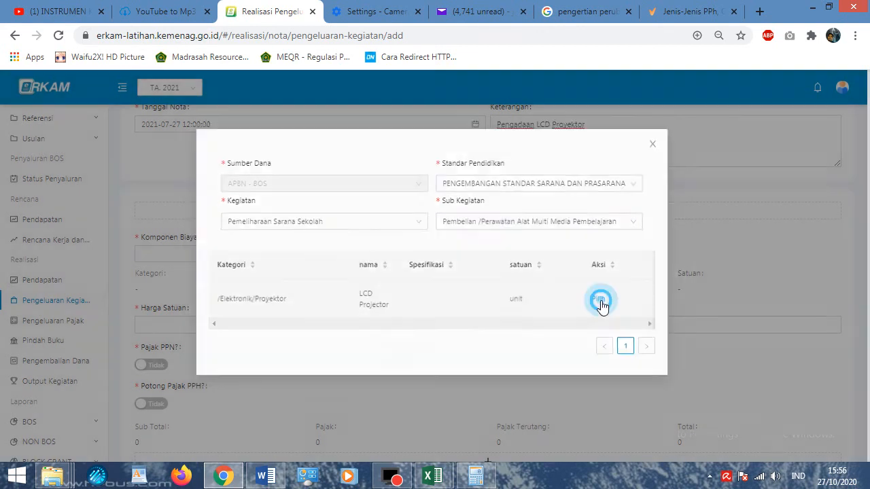
# Step: Look up Pengadaan LCD Proyektor in the Pembiayaan Erkam.xlsx workbook in Excel, and set the note item's Harga Satuan to 7500000 and Kuantitas to 3
pyautogui.click(290, 328)
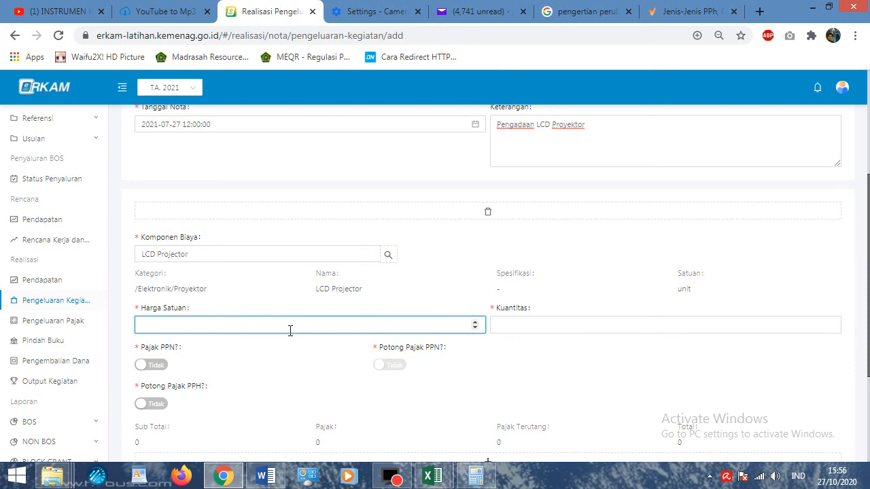
pyautogui.moveTo(433, 475)
pyautogui.click(402, 434)
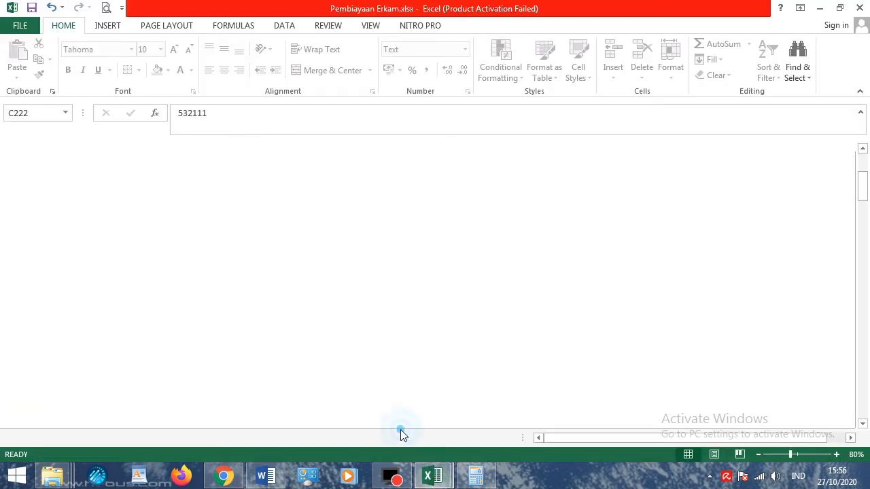
pyautogui.scroll(-18, 334, 362)
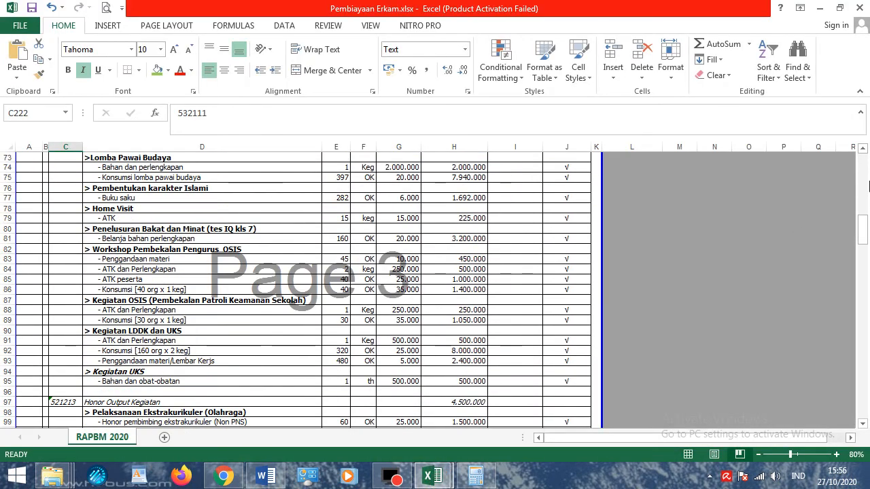
pyautogui.moveTo(861, 229); pyautogui.dragTo(859, 345)
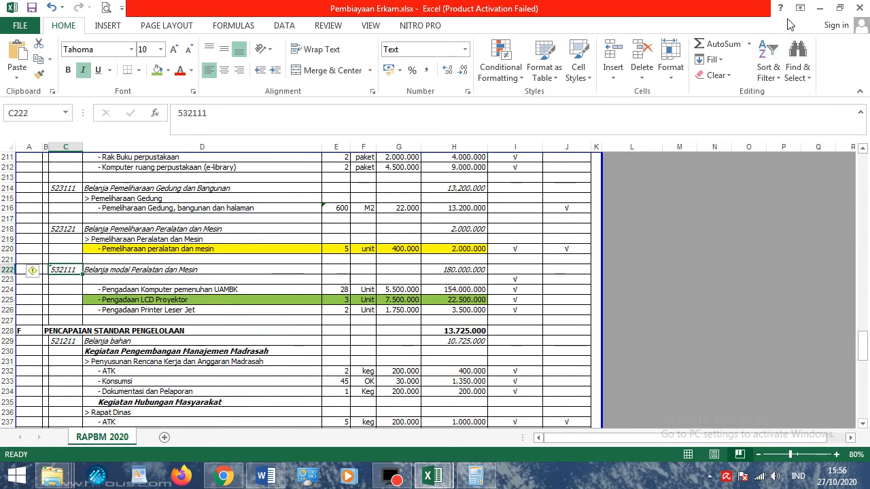
pyautogui.click(819, 8)
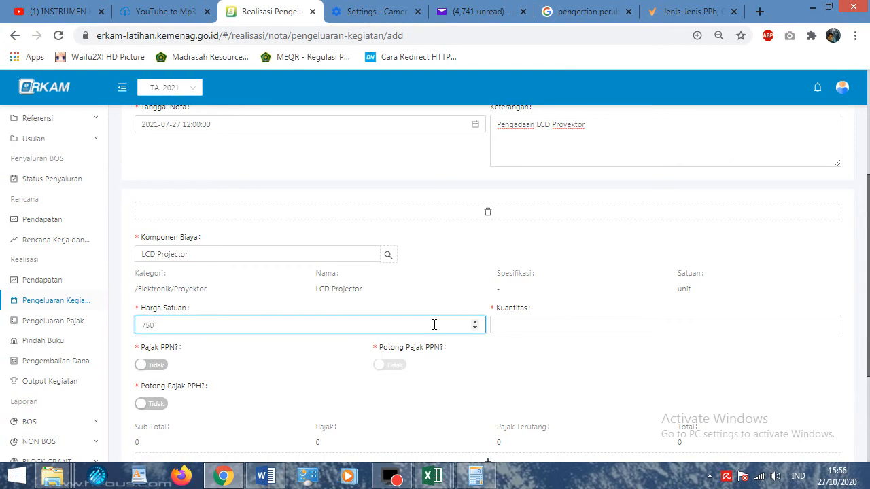
pyautogui.click(551, 324)
pyautogui.write('3')
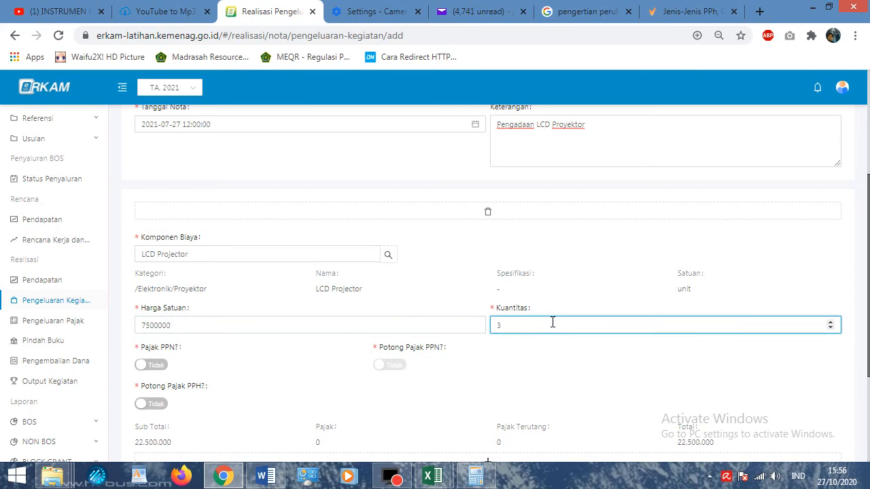
# Step: Enable Potong Pajak PPH for the LCD Projector item and set its PPH 23 amount to 10, consulting the klikpajak article
pyautogui.scroll(-1, 353, 362)
pyautogui.click(148, 336)
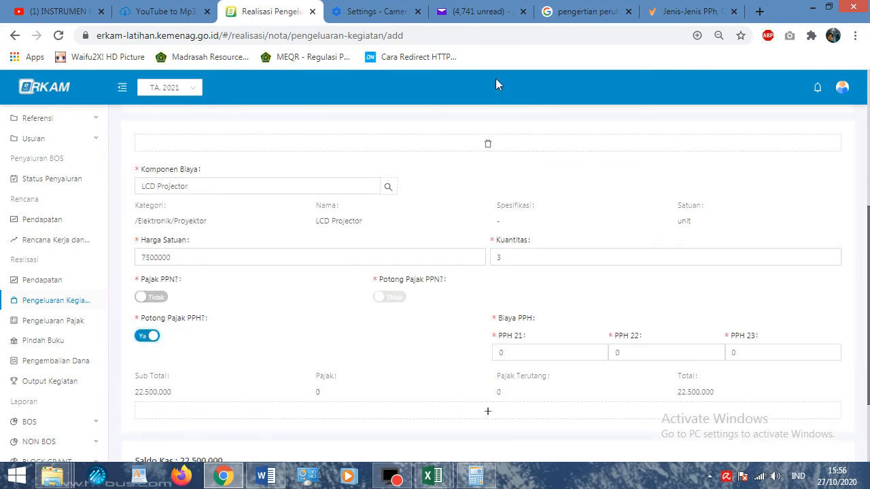
pyautogui.click(691, 13)
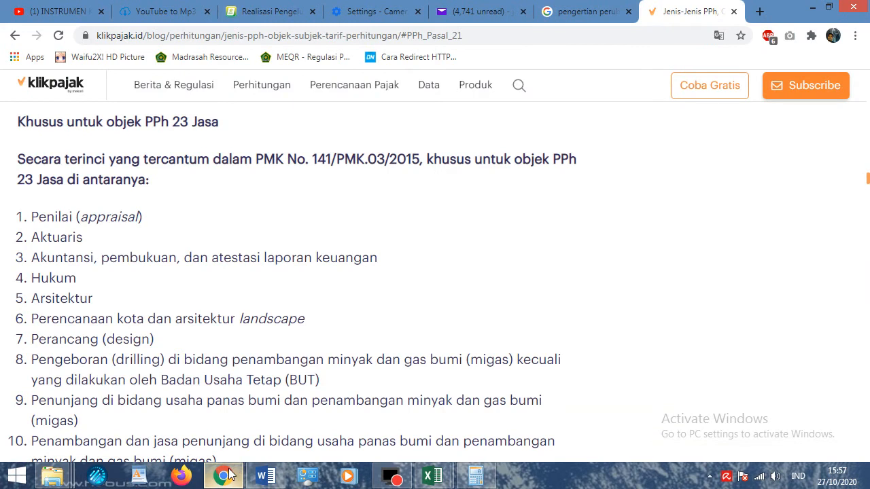
pyautogui.click(249, 10)
pyautogui.click(751, 353)
pyautogui.write('10')
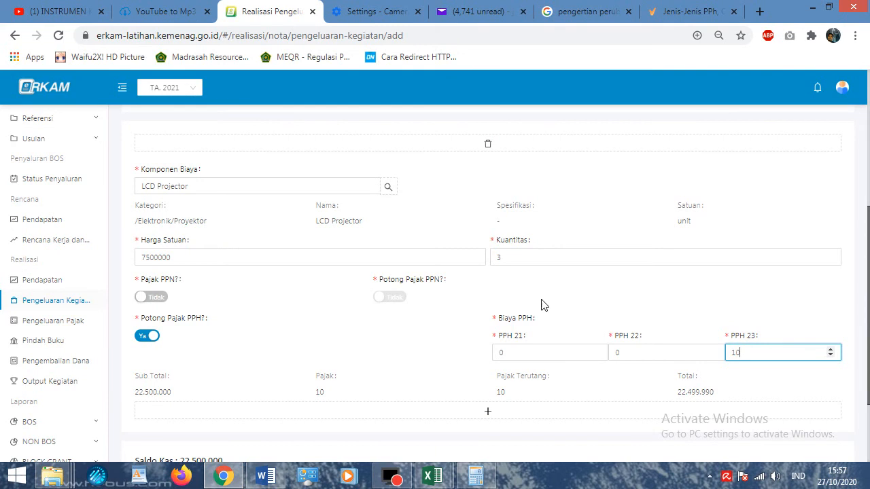
# Step: Save the new activity expense note for the LCD Projector component
pyautogui.scroll(-1, 540, 305)
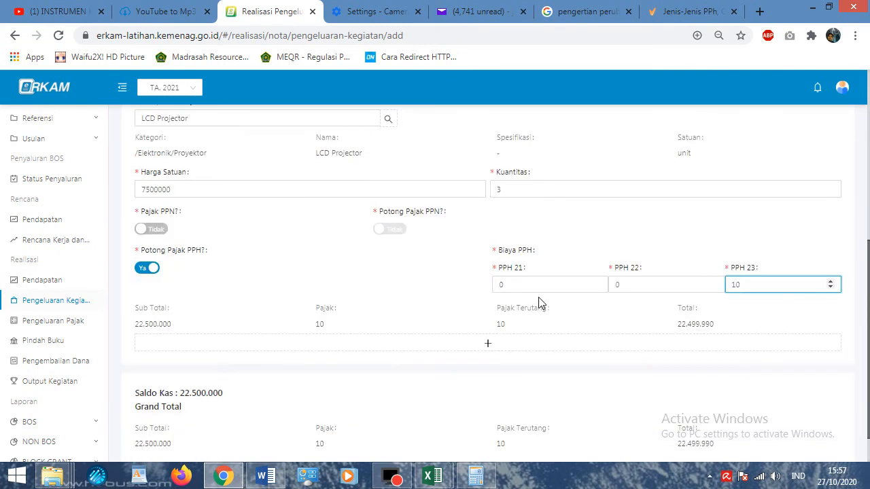
pyautogui.scroll(-1, 430, 393)
pyautogui.click(819, 433)
pyautogui.scroll(-1, 445, 323)
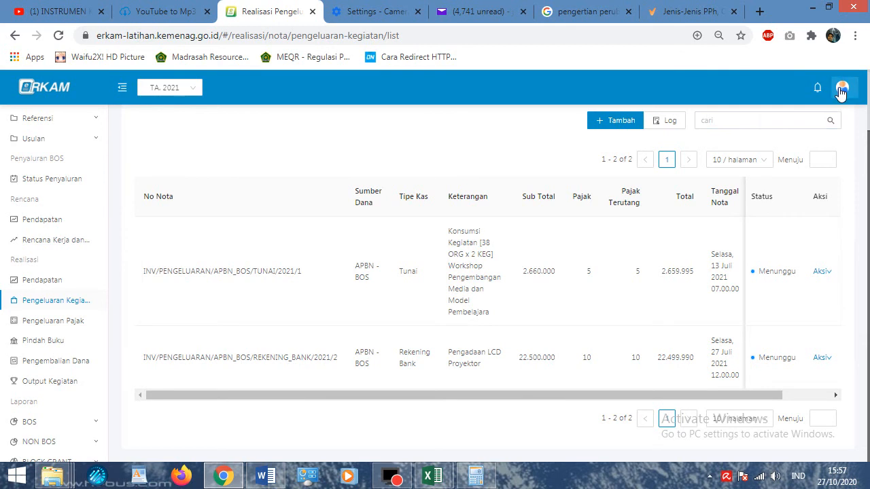
# Step: Switch the account role to Kepala Madrasah for MIN 2 Bantul
pyautogui.moveTo(841, 88)
pyautogui.click(823, 146)
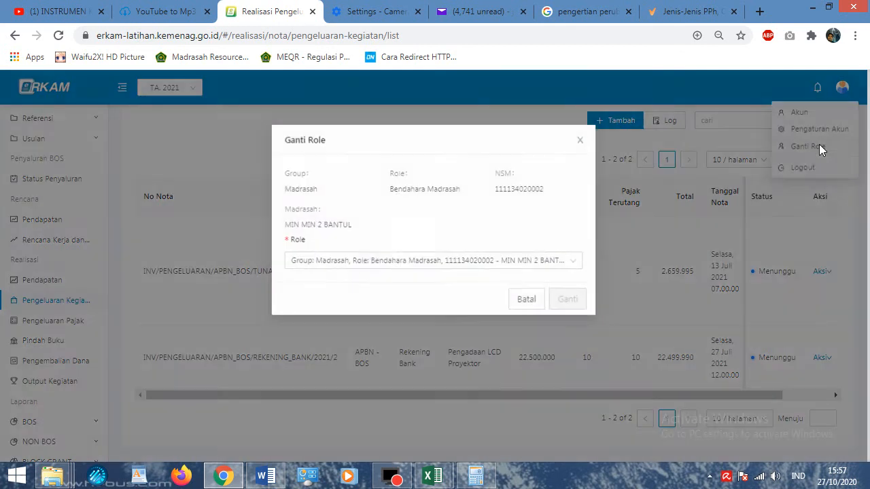
pyautogui.click(489, 266)
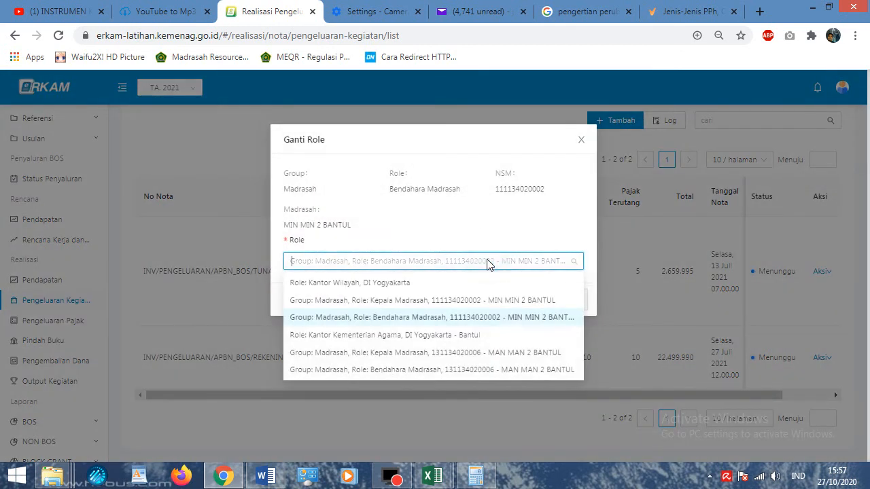
pyautogui.click(480, 301)
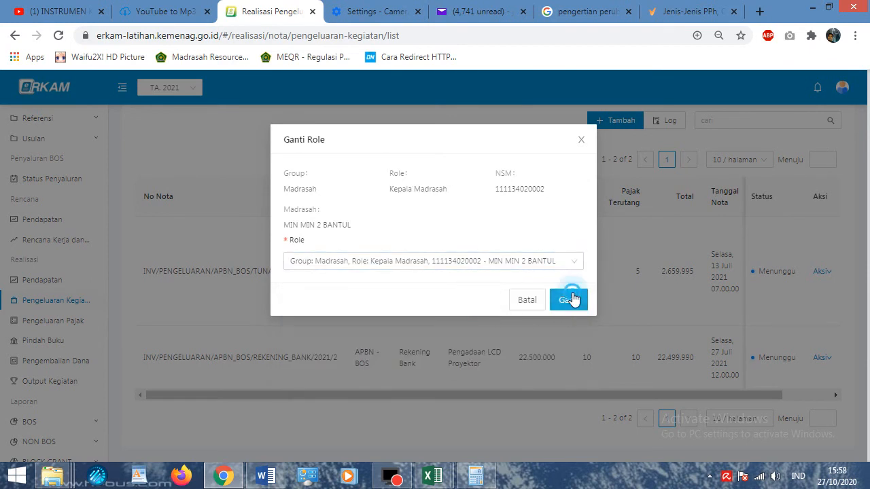
pyautogui.click(568, 299)
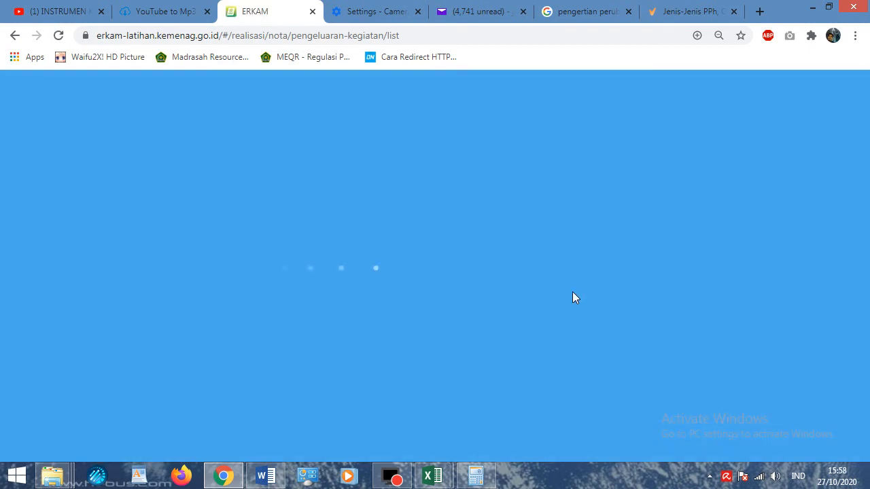
# Step: Approve the cash (Tunai) activity expense note for Konsumsi Kegiatan of the Workshop Pengembangan Media dan Model Pembelajaran
pyautogui.scroll(-1, 520, 285)
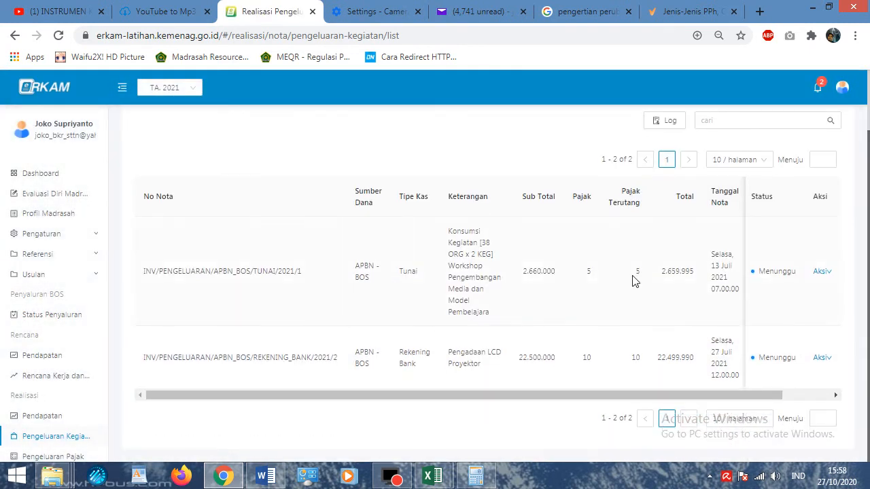
pyautogui.click(53, 440)
pyautogui.moveTo(820, 344)
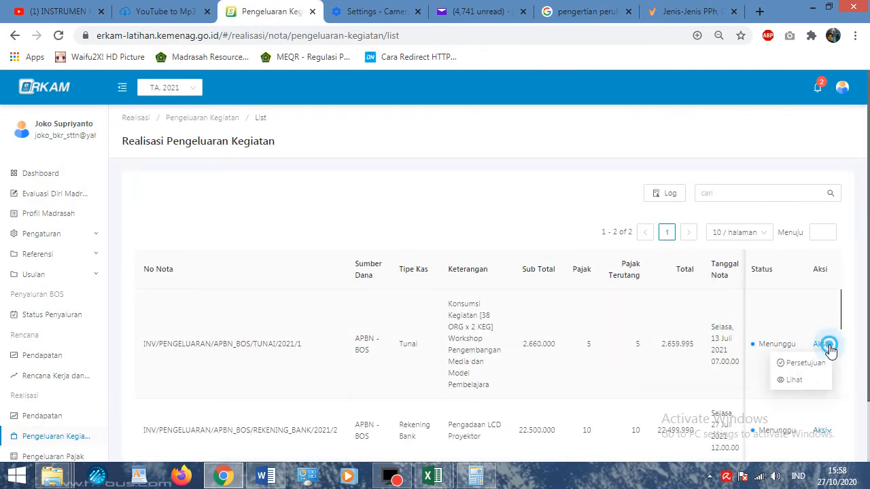
pyautogui.click(816, 367)
pyautogui.scroll(-5, 532, 330)
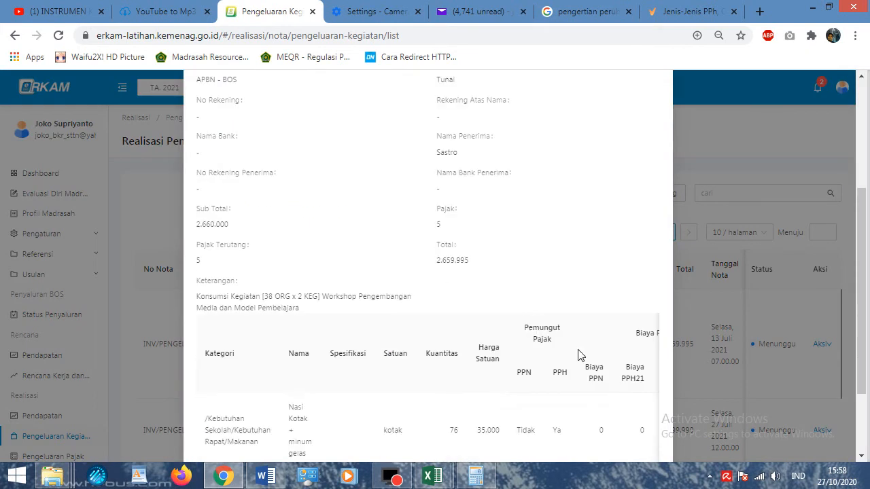
pyautogui.click(649, 435)
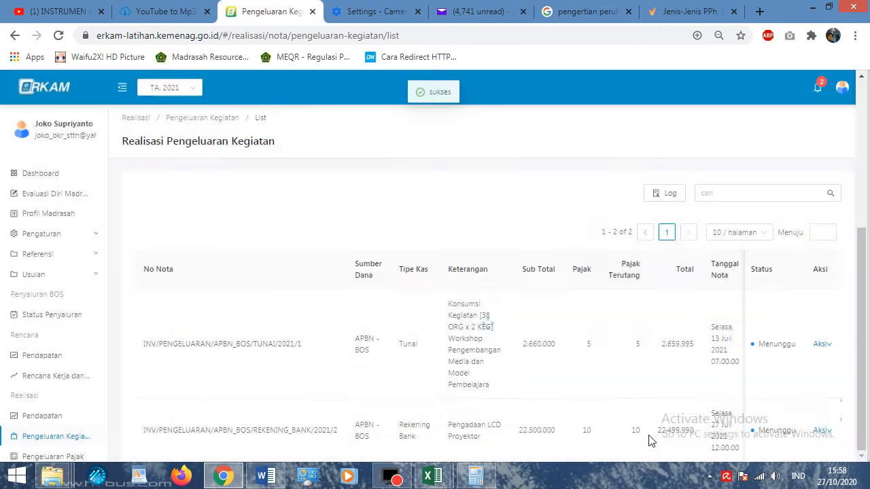
# Step: Approve the bank account (Rekening Bank) expense note for Pengadaan LCD Proyektor
pyautogui.scroll(-1, 768, 392)
pyautogui.moveTo(821, 359)
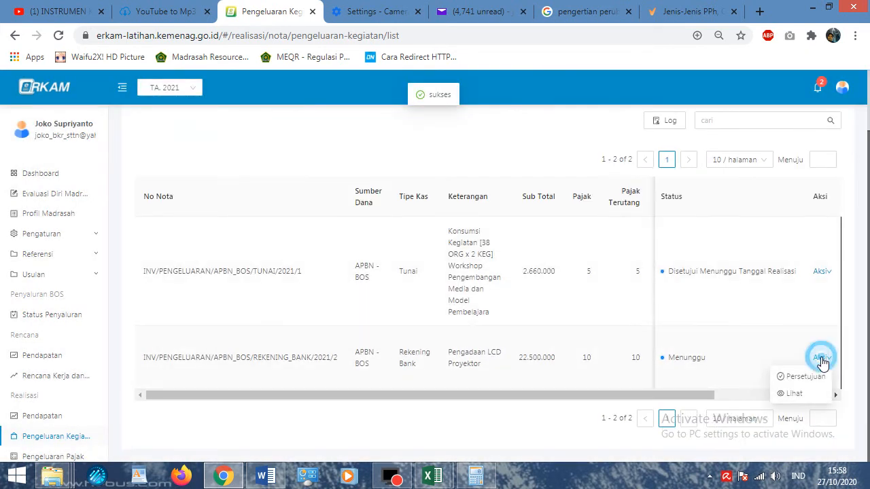
pyautogui.click(804, 376)
pyautogui.scroll(-5, 625, 373)
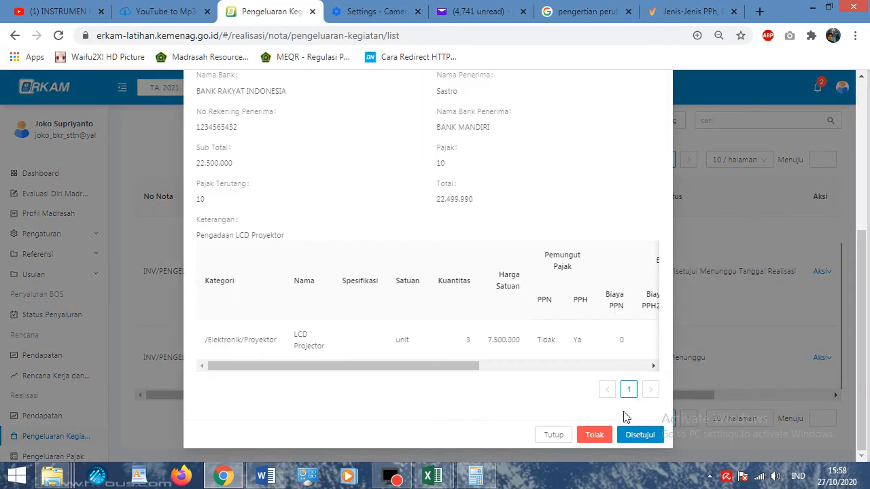
pyautogui.click(637, 435)
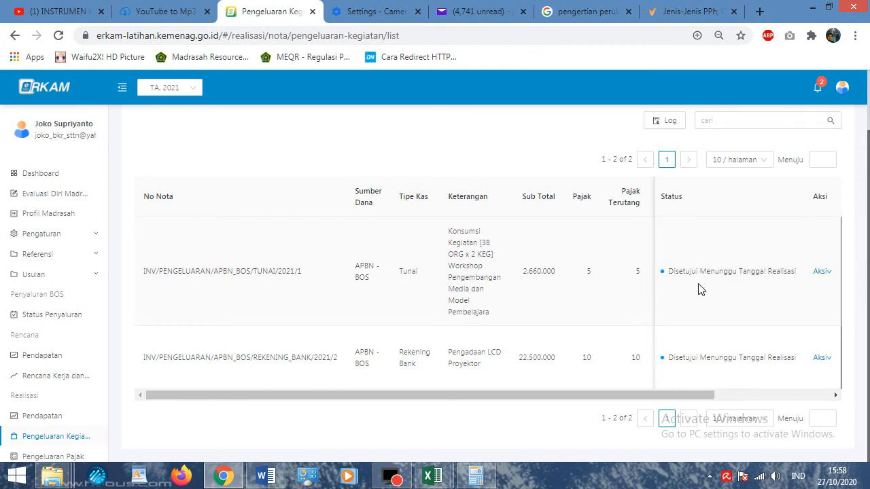
# Step: Switch the account role back to Bendahara Madrasah for MIN 2 Bantul
pyautogui.click(843, 87)
pyautogui.click(809, 142)
pyautogui.click(538, 259)
pyautogui.click(490, 318)
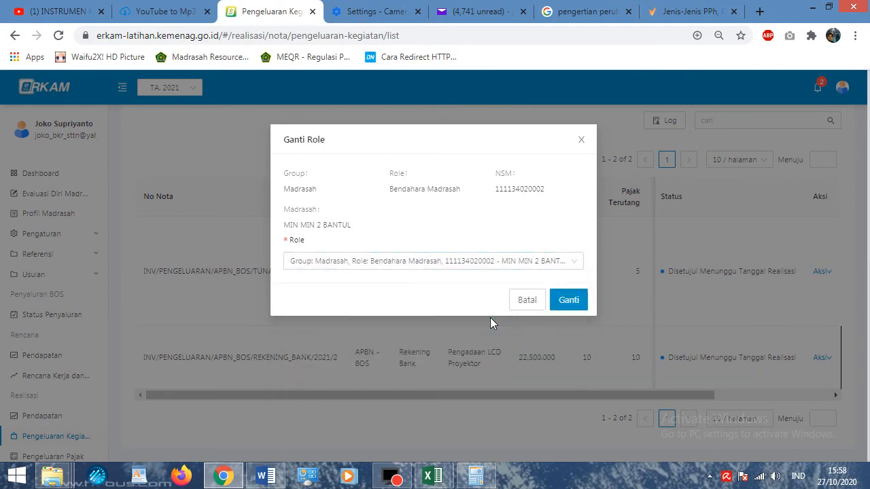
pyautogui.click(571, 303)
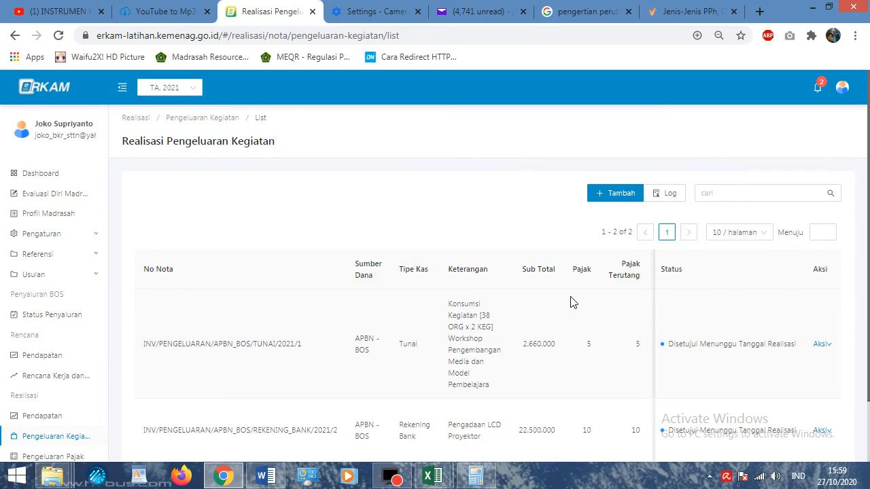
pyautogui.scroll(-1, 711, 368)
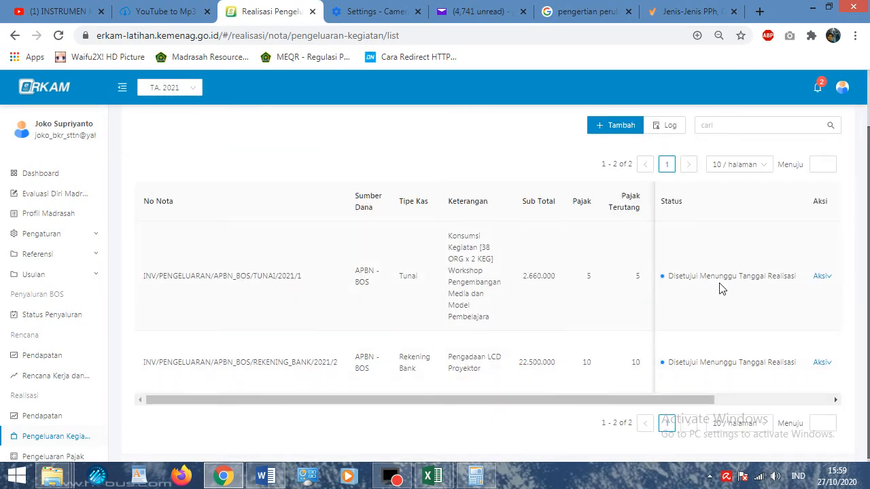
pyautogui.moveTo(820, 278)
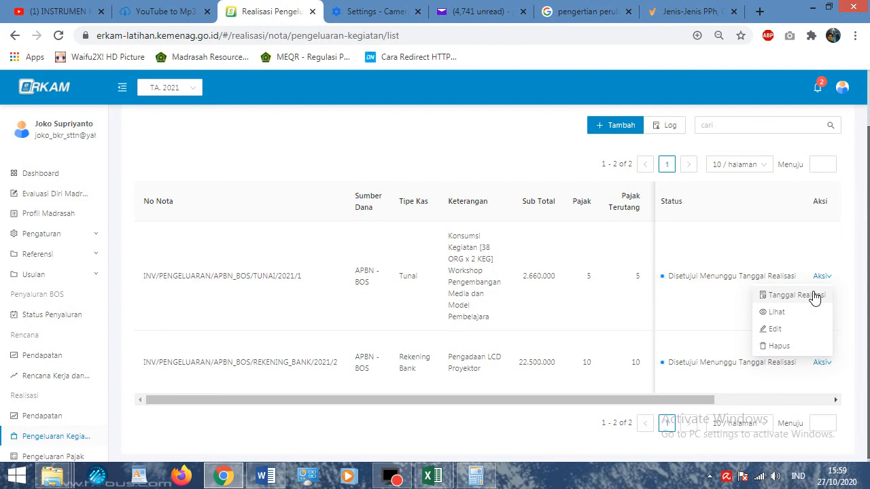
pyautogui.click(814, 297)
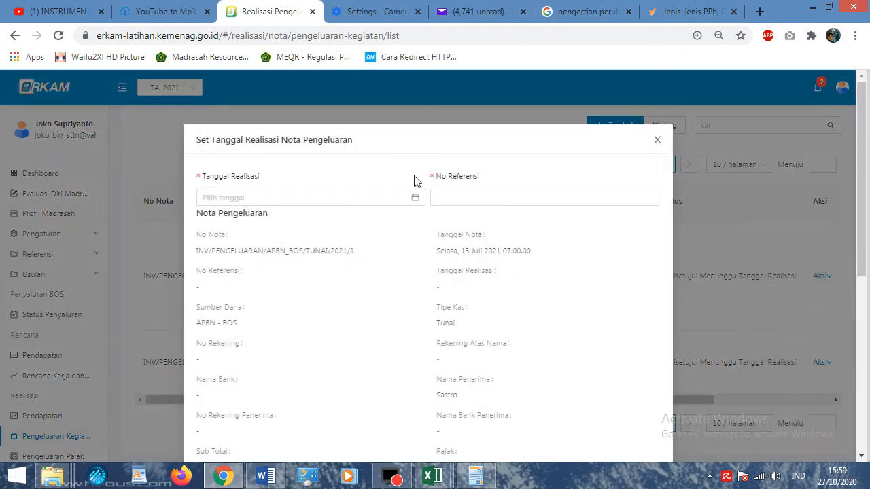
pyautogui.click(417, 199)
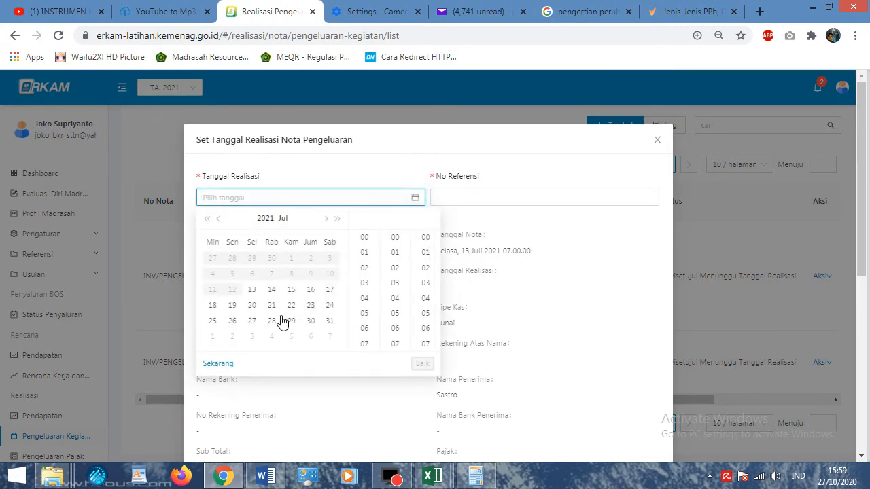
pyautogui.click(329, 289)
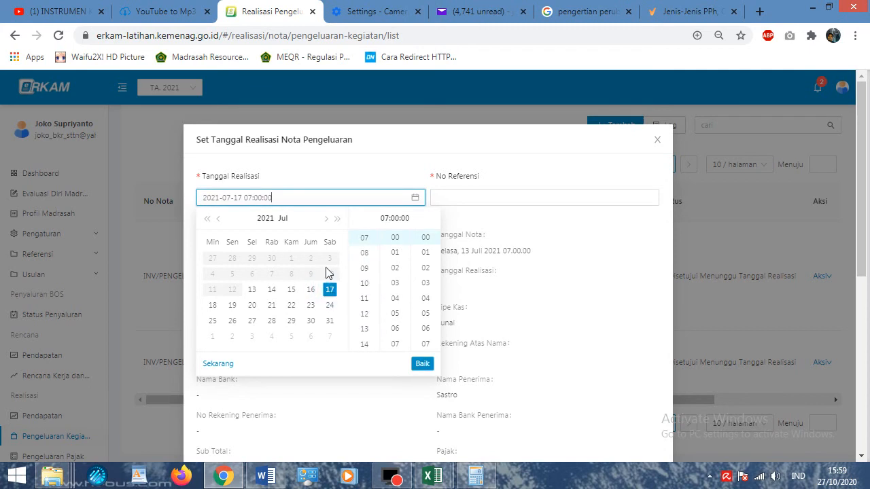
pyautogui.click(422, 363)
pyautogui.click(482, 202)
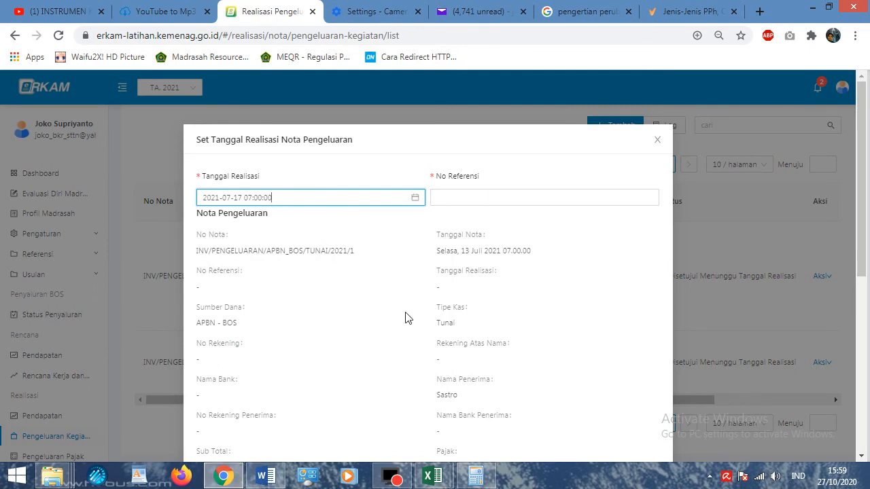
# Step: Switch to the Pembiayaan Erkam.xlsx workbook in Excel and copy the Belanja Bahan code 521211 from cell C13
pyautogui.scroll(-1, 405, 318)
pyautogui.scroll(-4, 405, 318)
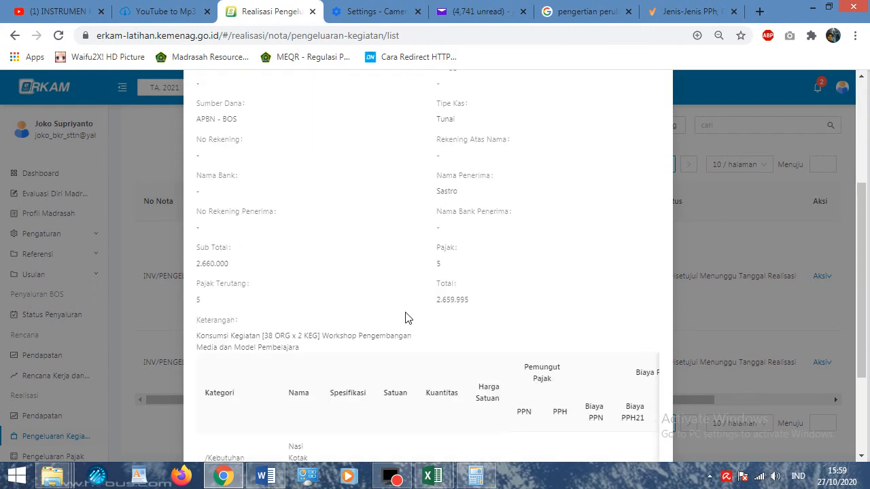
pyautogui.moveTo(333, 364); pyautogui.dragTo(287, 367)
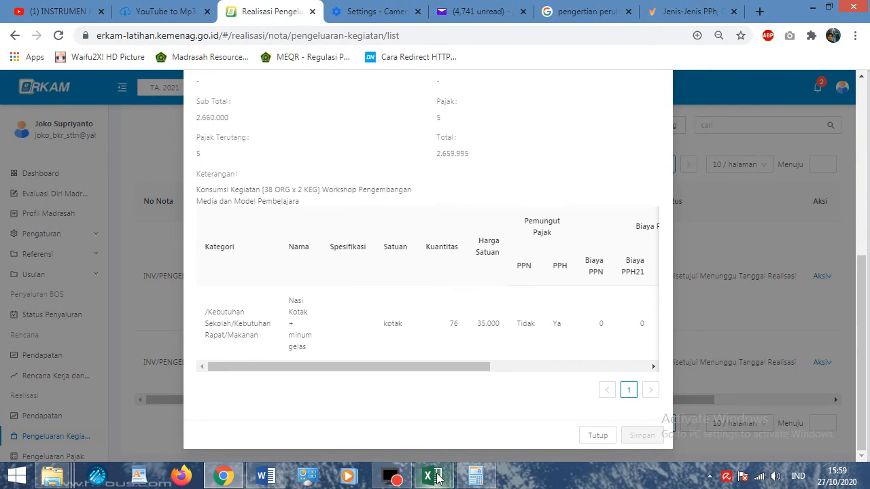
pyautogui.moveTo(438, 479)
pyautogui.click(409, 416)
pyautogui.moveTo(863, 348); pyautogui.dragTo(865, 164)
pyautogui.scroll(-6, 301, 326)
pyautogui.scroll(4, 93, 254)
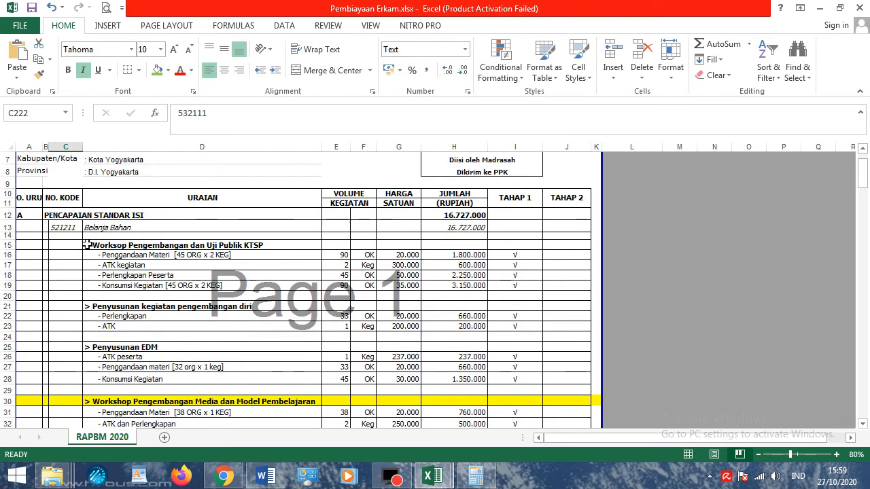
pyautogui.click(68, 227)
pyautogui.rightClick(69, 227)
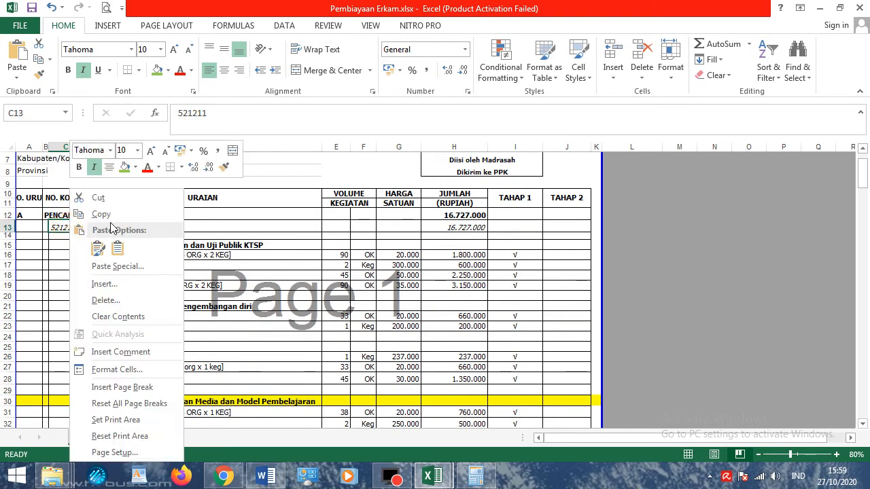
pyautogui.click(102, 214)
# Step: Return to ERKAM in Chrome, paste 521211 as the cash note's No Referensi and save the realization
pyautogui.click(227, 469)
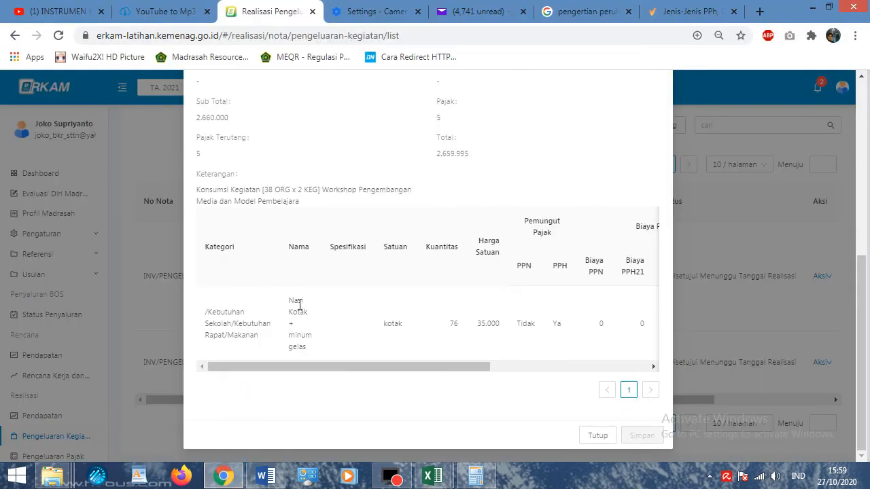
pyautogui.scroll(6, 257, 211)
pyautogui.click(471, 197)
pyautogui.rightClick(475, 198)
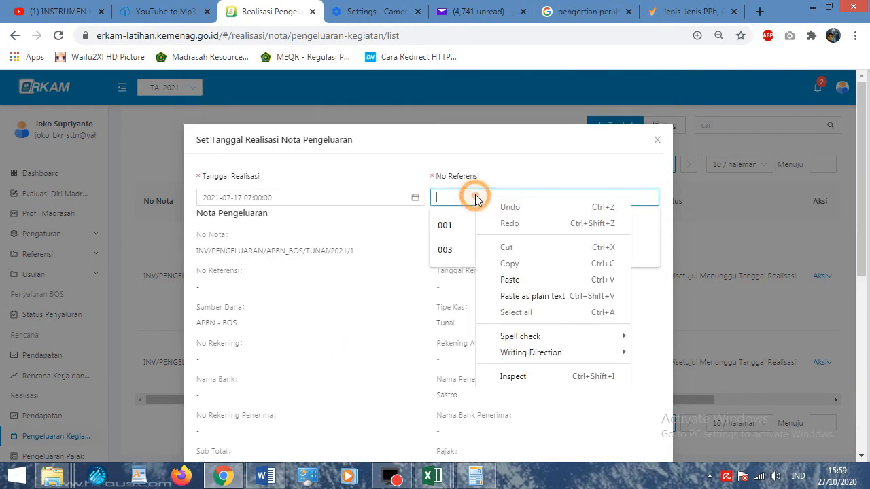
pyautogui.click(510, 279)
pyautogui.click(383, 247)
pyautogui.scroll(-5, 404, 283)
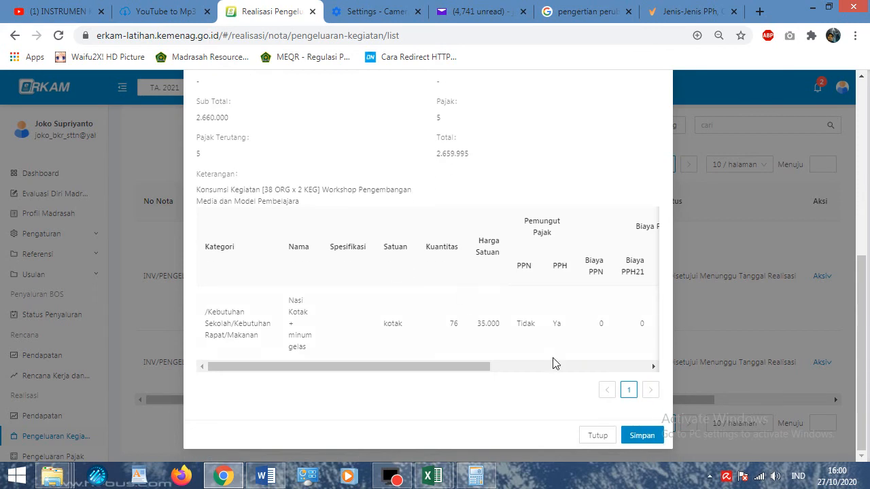
pyautogui.click(641, 436)
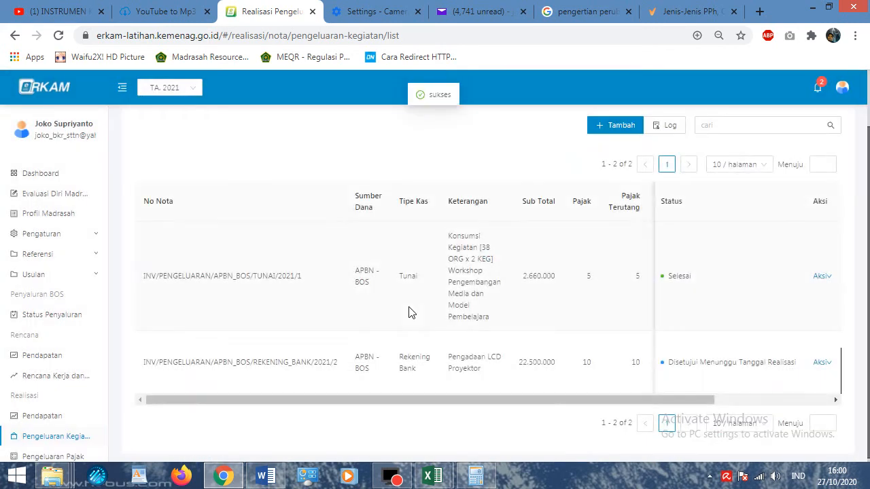
pyautogui.click(822, 364)
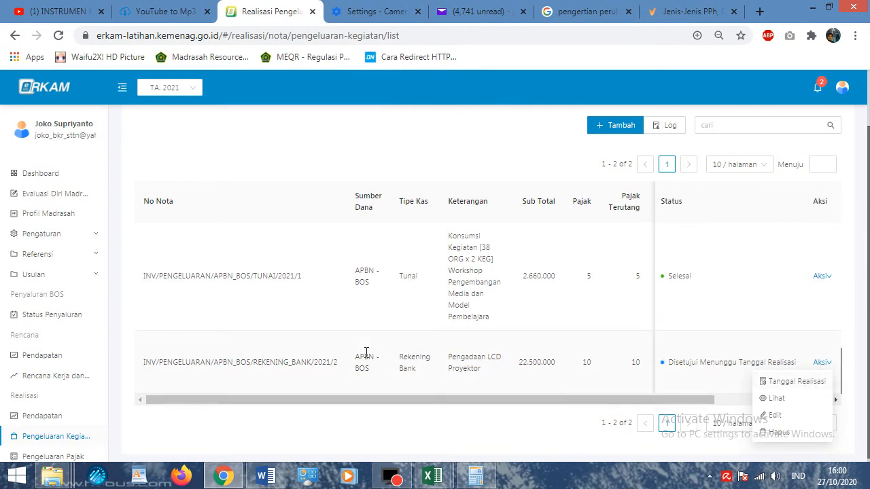
pyautogui.moveTo(823, 365)
pyautogui.click(815, 380)
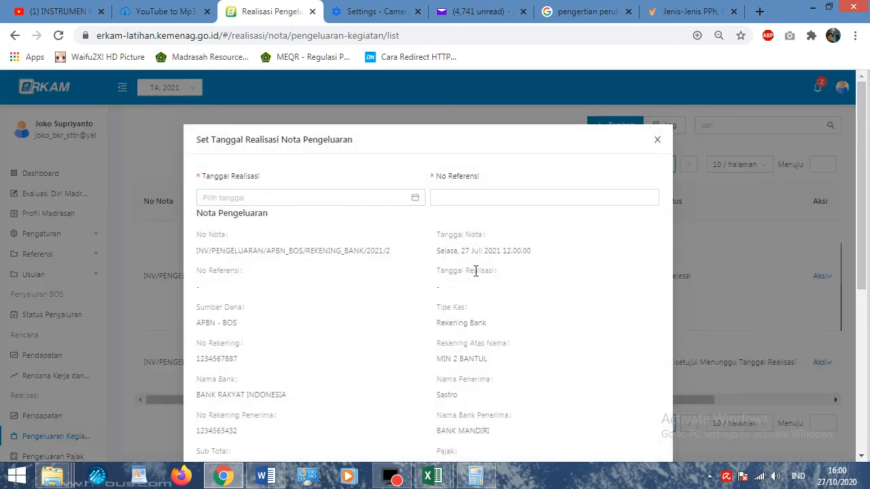
pyautogui.click(414, 197)
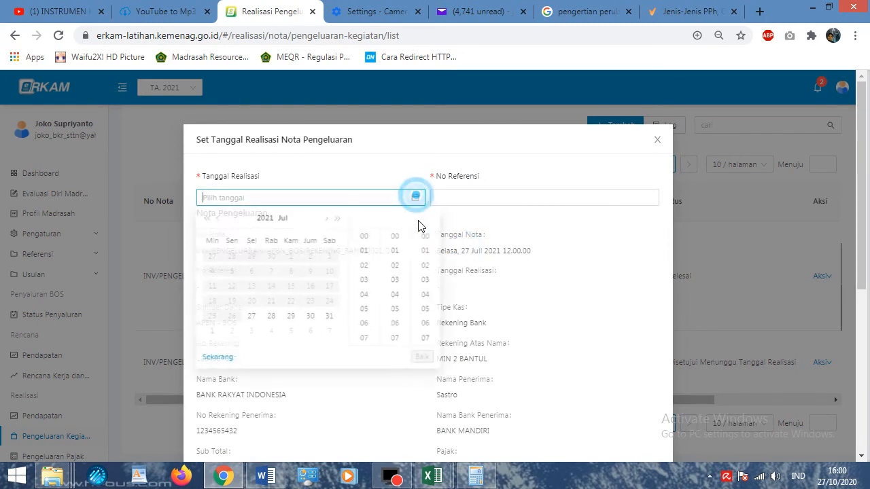
pyautogui.click(329, 321)
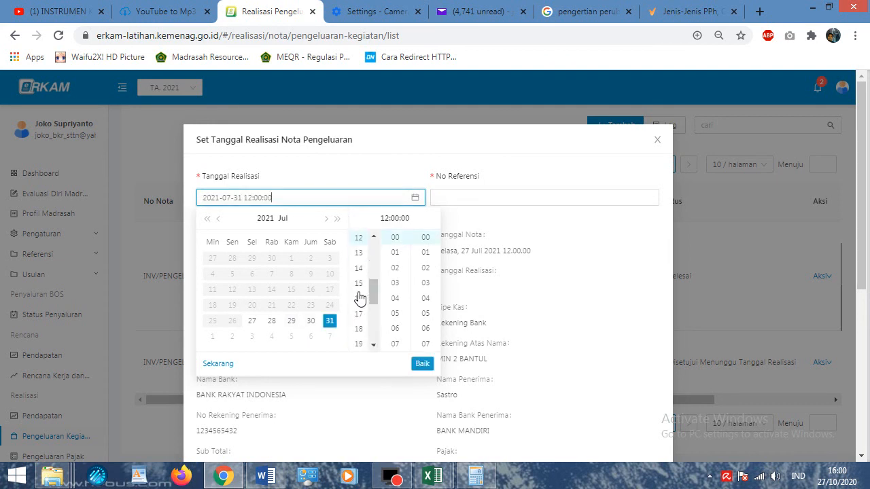
pyautogui.click(423, 364)
# Step: Switch to the Pembiayaan Erkam.xlsx workbook in Excel and copy the Belanja modal Peralatan dan Mesin code 532111 from cell C222
pyautogui.click(479, 198)
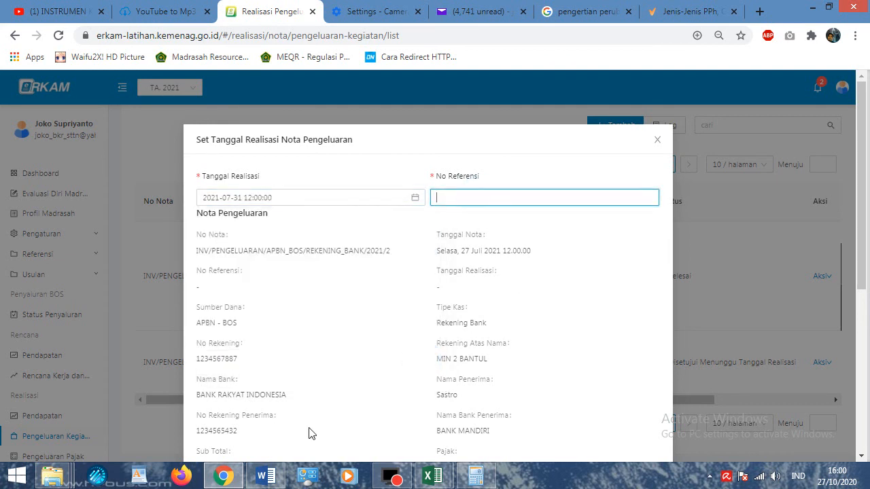
pyautogui.click(431, 473)
pyautogui.click(401, 412)
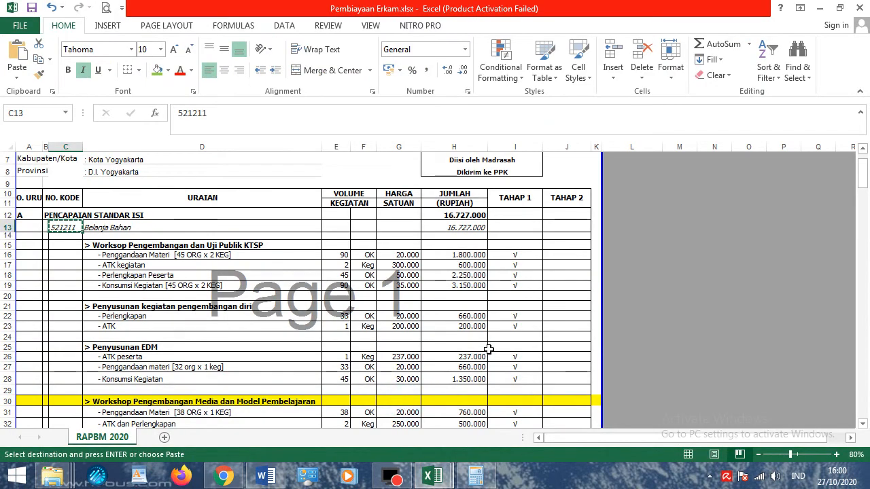
pyautogui.scroll(-20, 501, 350)
pyautogui.moveTo(862, 224); pyautogui.dragTo(862, 347)
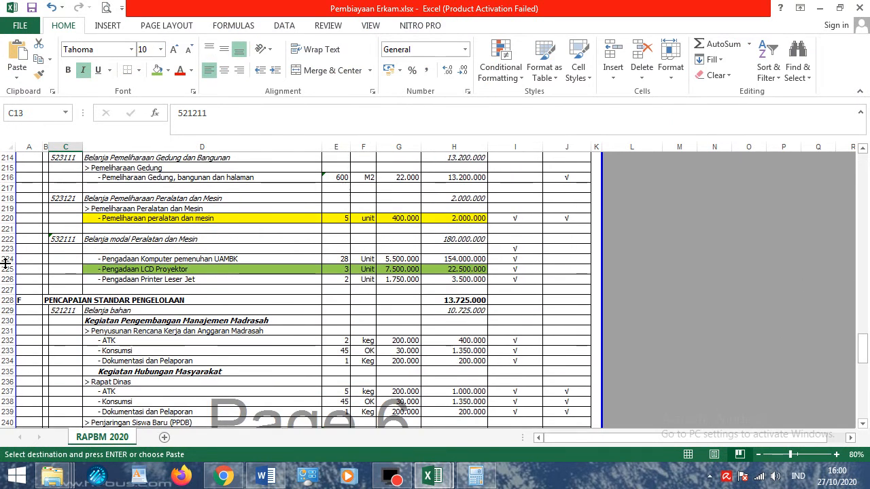
pyautogui.click(76, 239)
pyautogui.rightClick(76, 240)
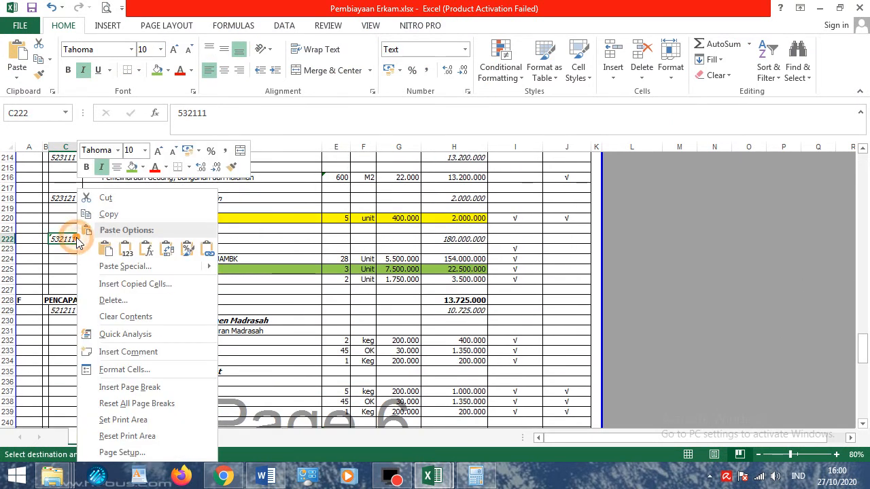
pyautogui.click(102, 212)
# Step: Return to ERKAM in Chrome, paste 532111 as the LCD Proyektor note's No Referensi and save the realization
pyautogui.click(222, 475)
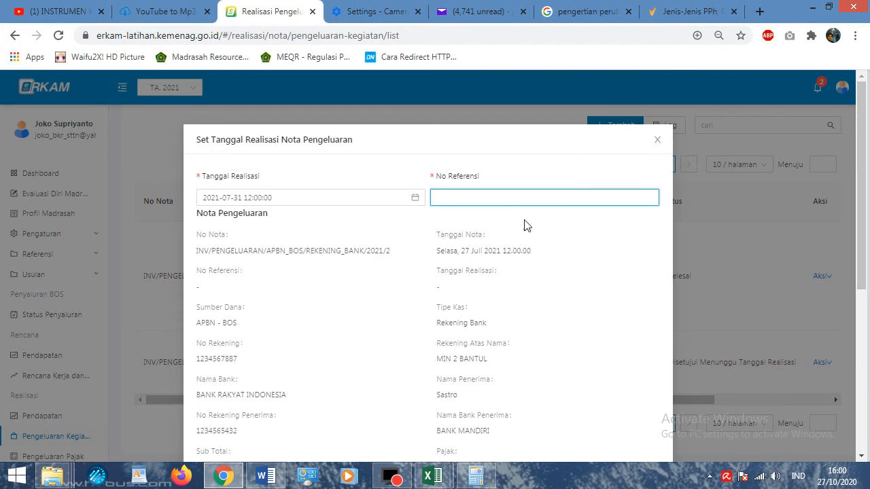
pyautogui.rightClick(512, 201)
pyautogui.click(534, 284)
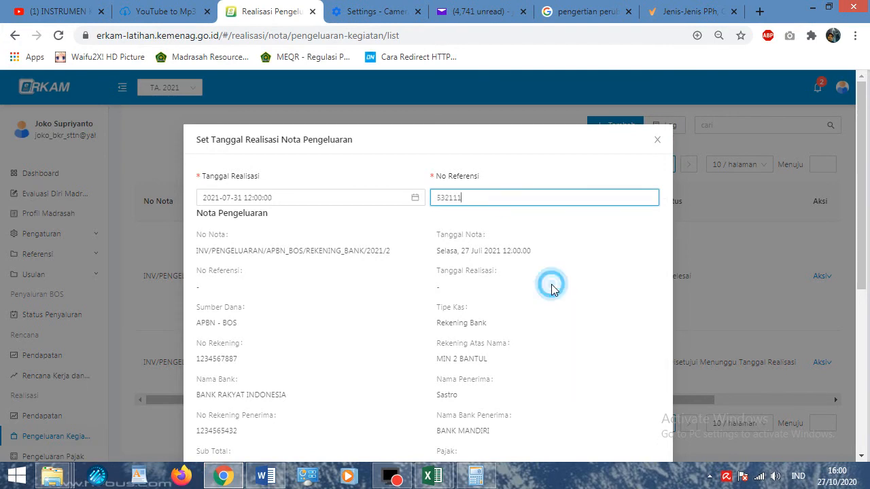
pyautogui.scroll(-5, 476, 272)
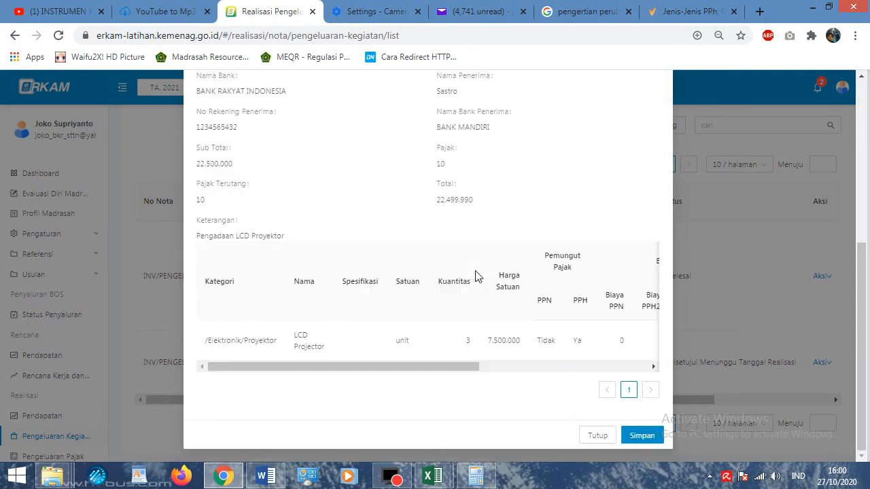
pyautogui.moveTo(429, 365)
pyautogui.mouseDown()
pyautogui.moveTo(652, 366)
pyautogui.moveTo(421, 370)
pyautogui.mouseUp()
pyautogui.click(650, 436)
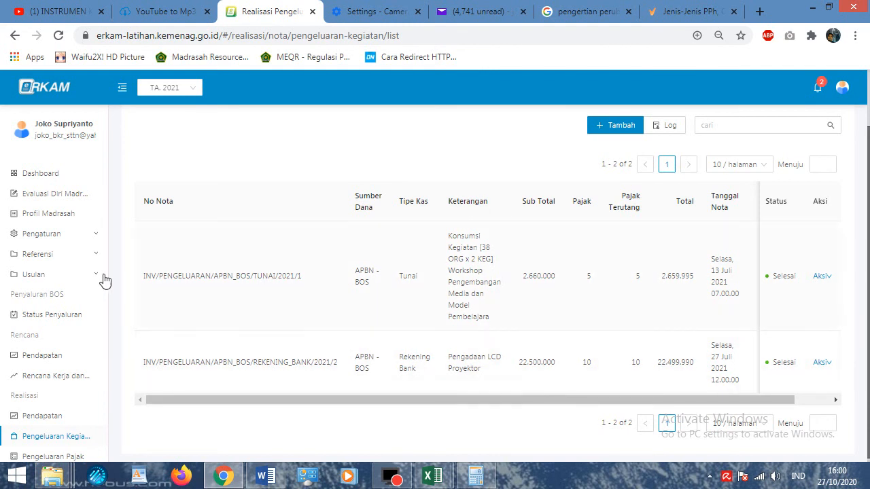
# Step: Examine the Pengeluaran Pajak list and the Pajak Terutang values of both notes in the Pengeluaran Kegiatan list
pyautogui.scroll(-1, 70, 363)
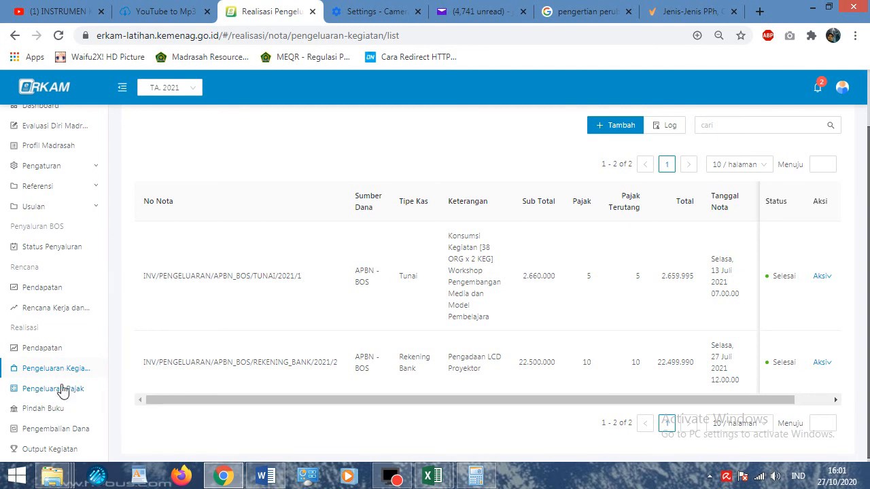
pyautogui.click(61, 391)
pyautogui.click(54, 369)
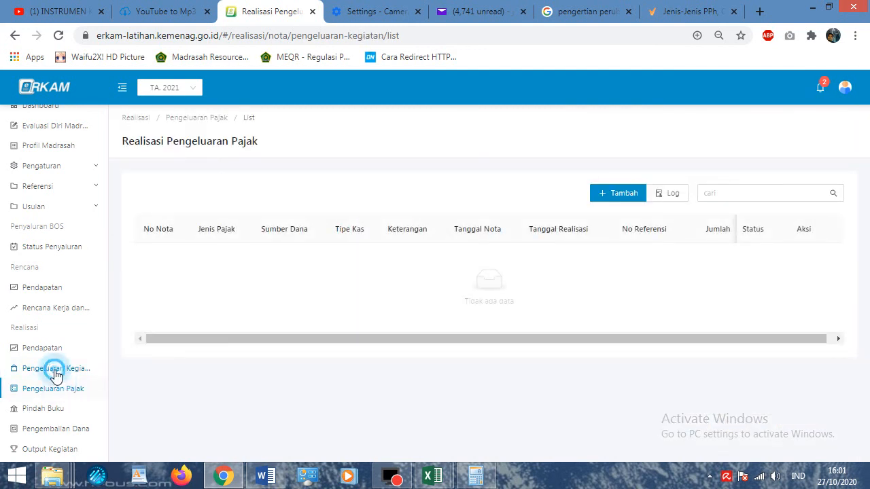
pyautogui.scroll(-2, 810, 356)
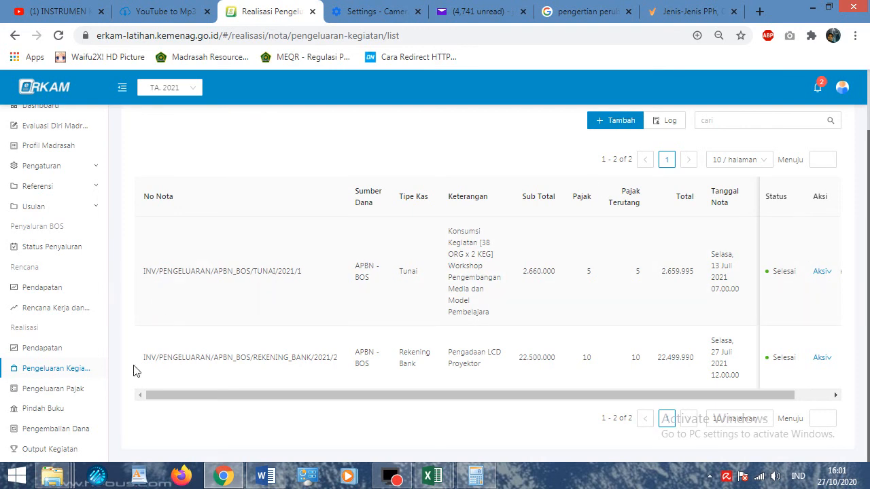
pyautogui.click(70, 390)
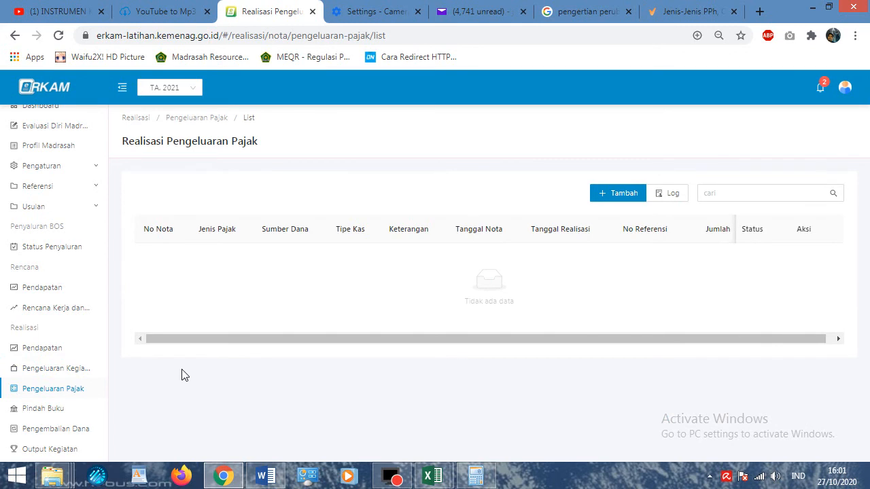
pyautogui.click(37, 369)
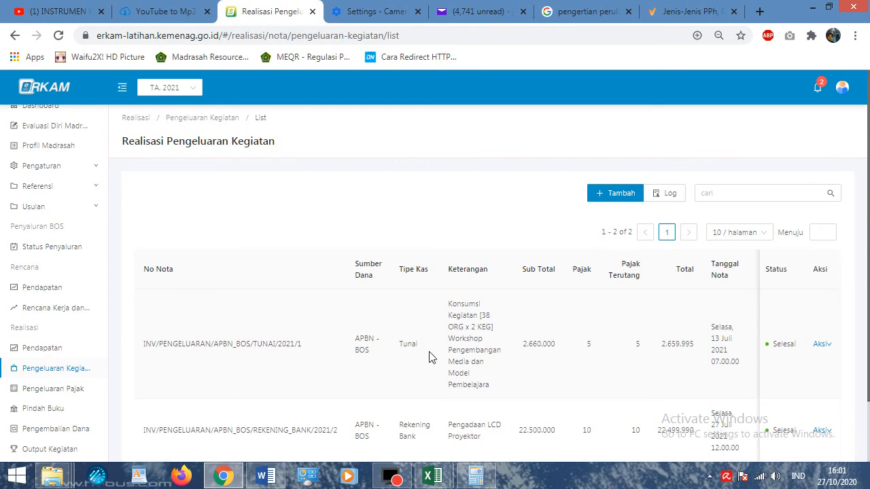
pyautogui.moveTo(457, 308); pyautogui.dragTo(481, 363)
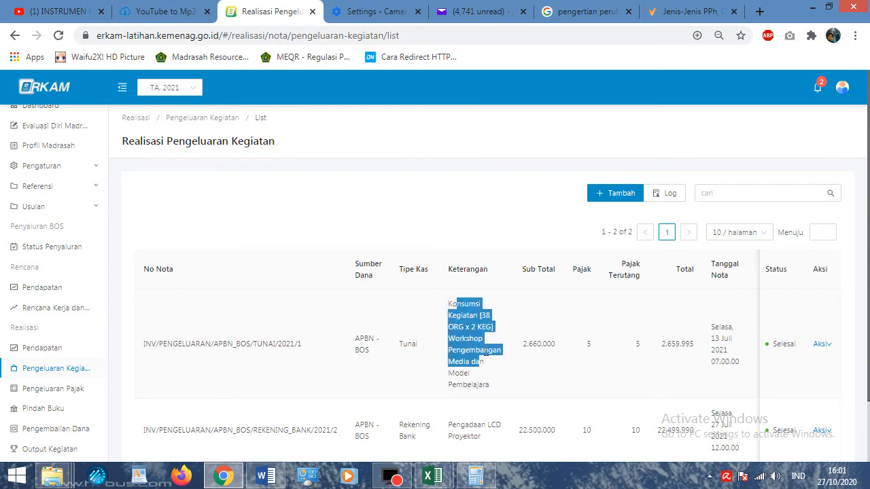
pyautogui.scroll(-1, 484, 354)
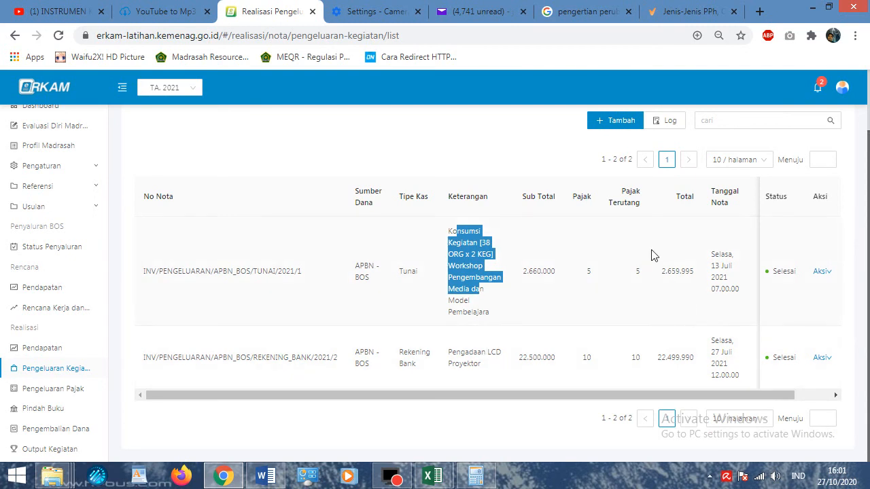
pyautogui.doubleClick(637, 271)
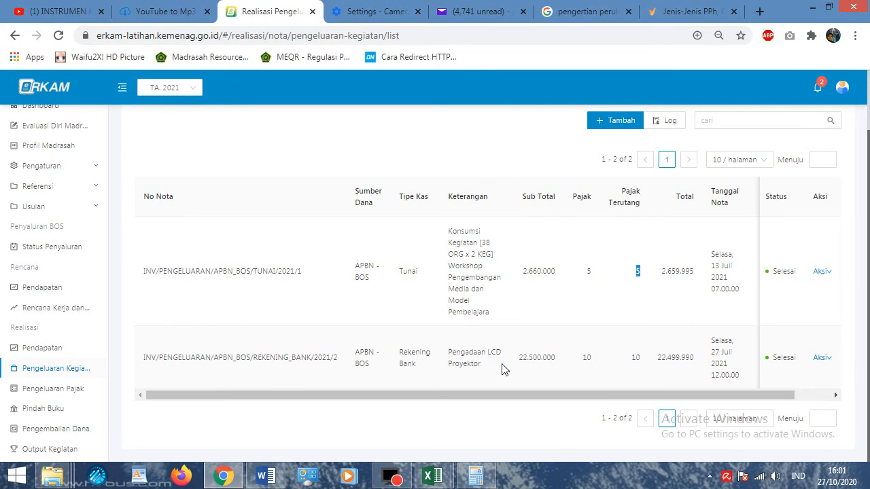
pyautogui.doubleClick(633, 358)
# Step: Add a new Pengeluaran Pajak note with Sumber Dana APBN - BOS and Tipe Kas Rekening Bank
pyautogui.click(53, 390)
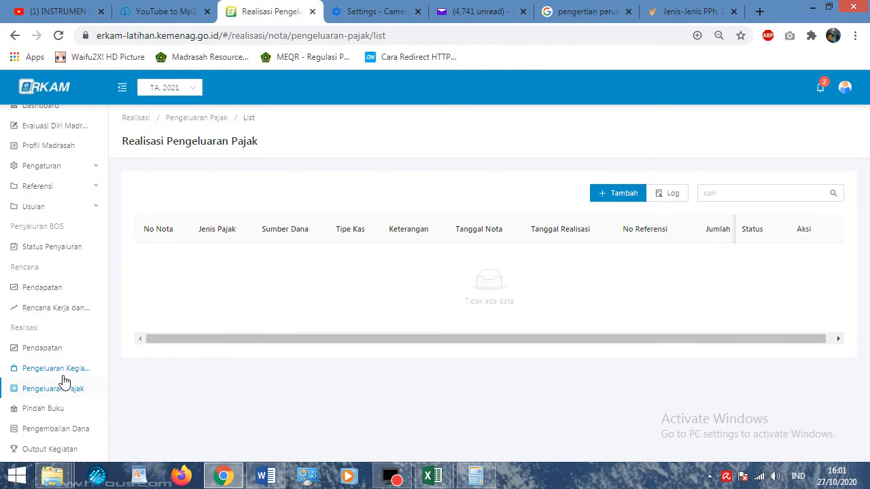
pyautogui.click(619, 193)
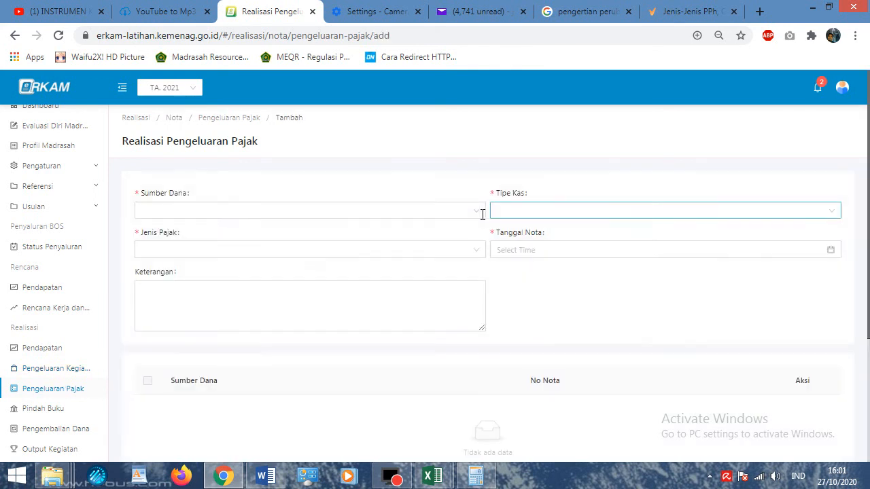
pyautogui.click(383, 216)
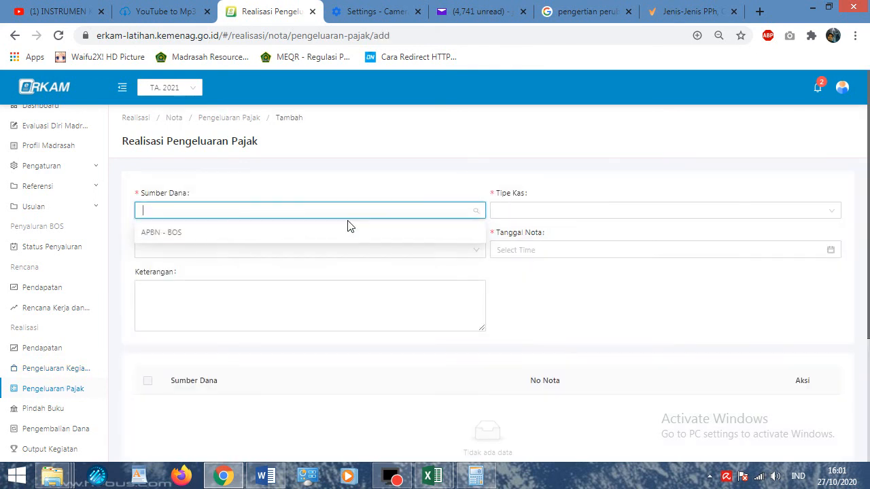
pyautogui.click(305, 236)
pyautogui.click(609, 205)
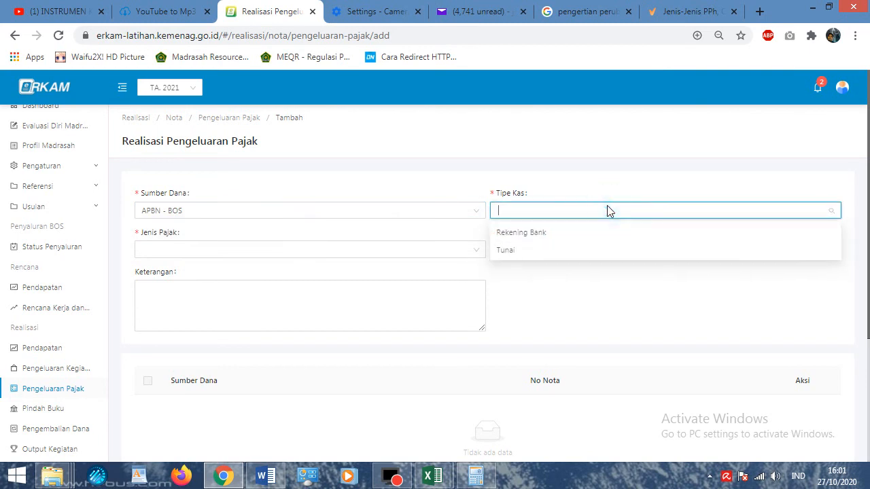
pyautogui.click(532, 240)
# Step: Choose the BANK RAKYAT INDONESIA account as the tax note's No Rekening and PPH 23 as its Jenis Pajak
pyautogui.click(435, 252)
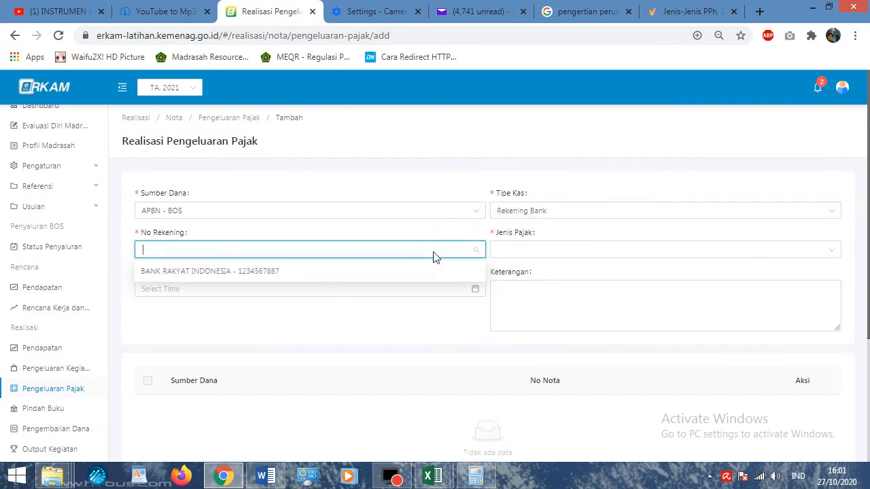
pyautogui.click(269, 271)
pyautogui.click(614, 253)
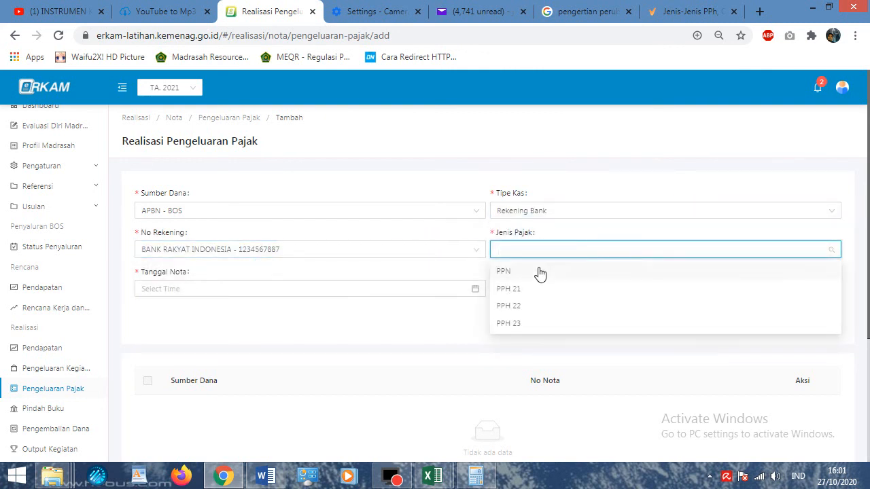
pyautogui.click(520, 325)
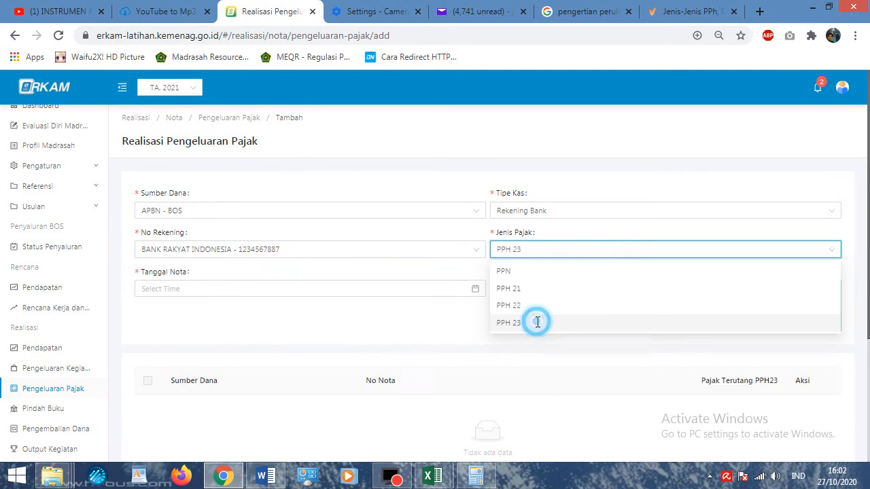
# Step: Select both expense notes with PPH 23 payable, then deselect the Rekening Bank note so only the Tunai note is included
pyautogui.scroll(-2, 408, 303)
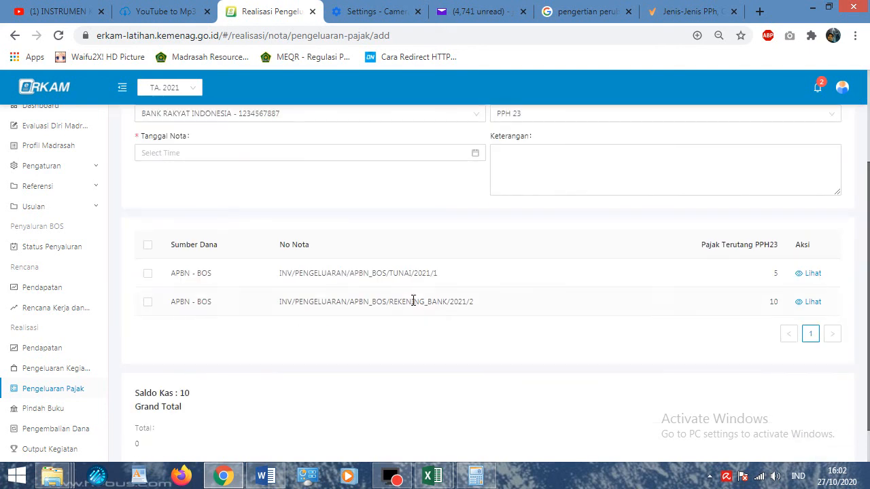
pyautogui.click(147, 273)
pyautogui.click(147, 302)
pyautogui.scroll(-1, 359, 356)
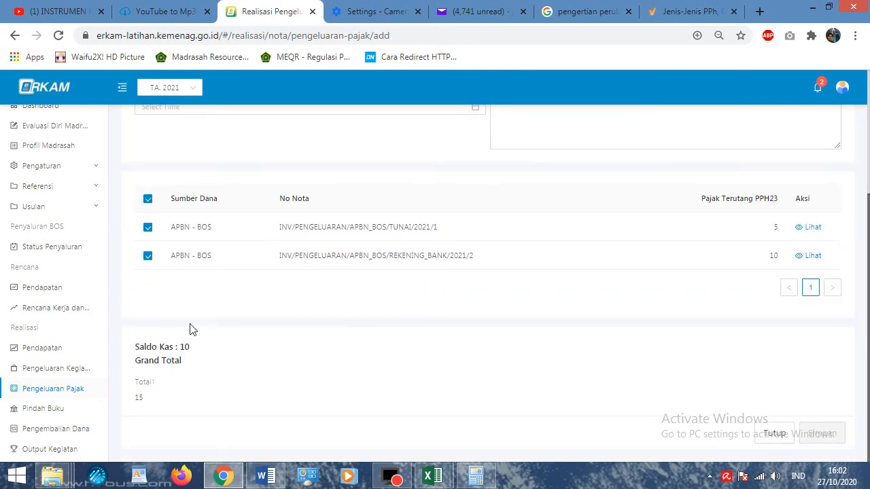
pyautogui.click(148, 256)
pyautogui.scroll(3, 394, 391)
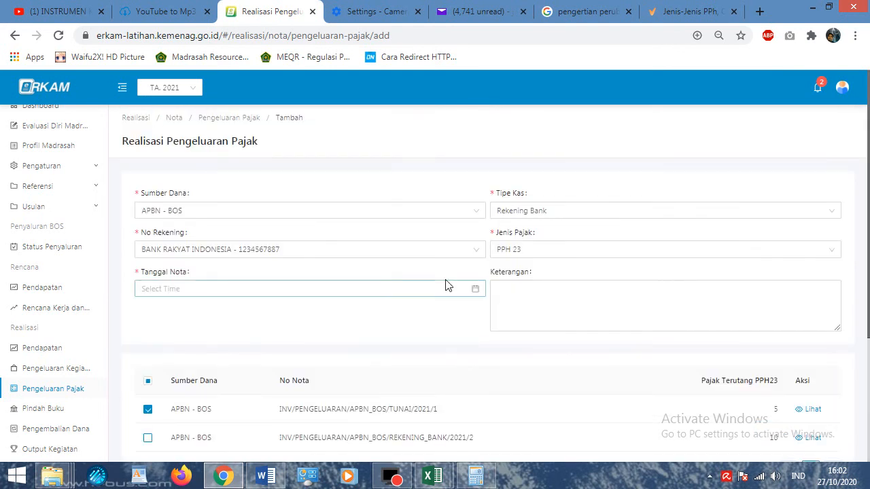
pyautogui.click(474, 290)
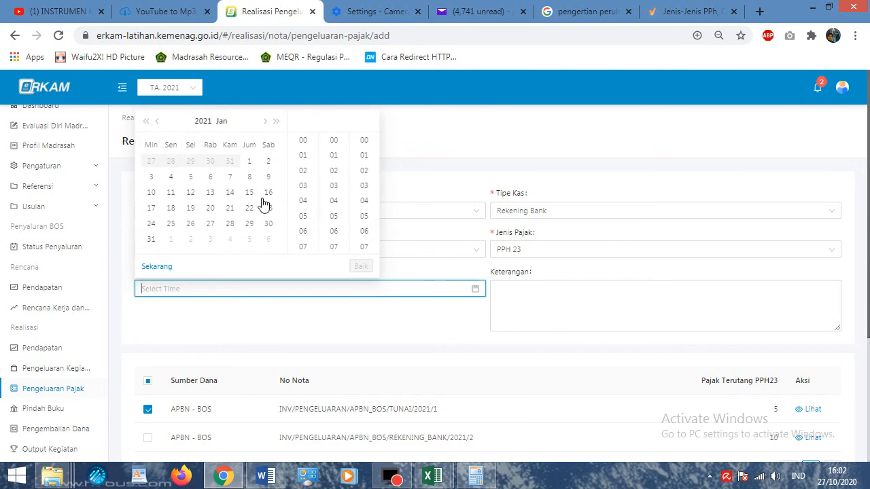
pyautogui.click(265, 122)
pyautogui.click(265, 122)
pyautogui.click(265, 122)
pyautogui.click(265, 121)
pyautogui.click(265, 122)
pyautogui.click(265, 122)
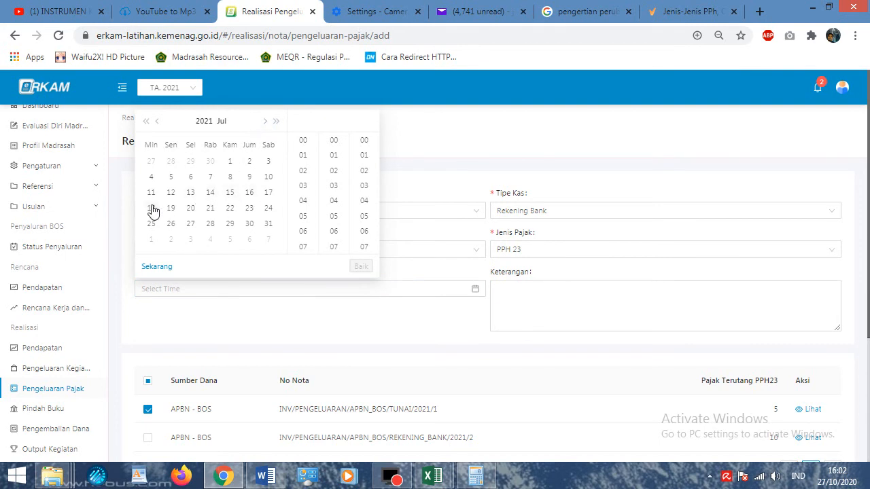
pyautogui.click(172, 211)
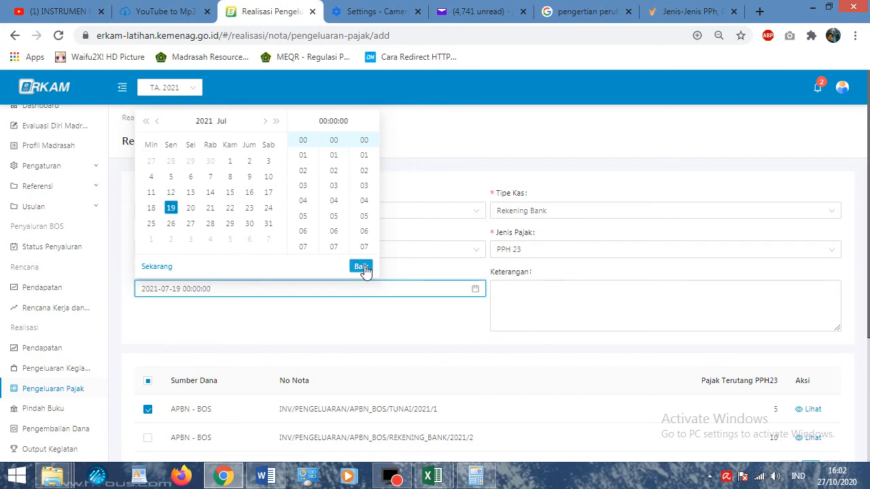
pyautogui.click(362, 268)
# Step: Enter "membayar pajak" as the tax note's Keterangan
pyautogui.click(530, 300)
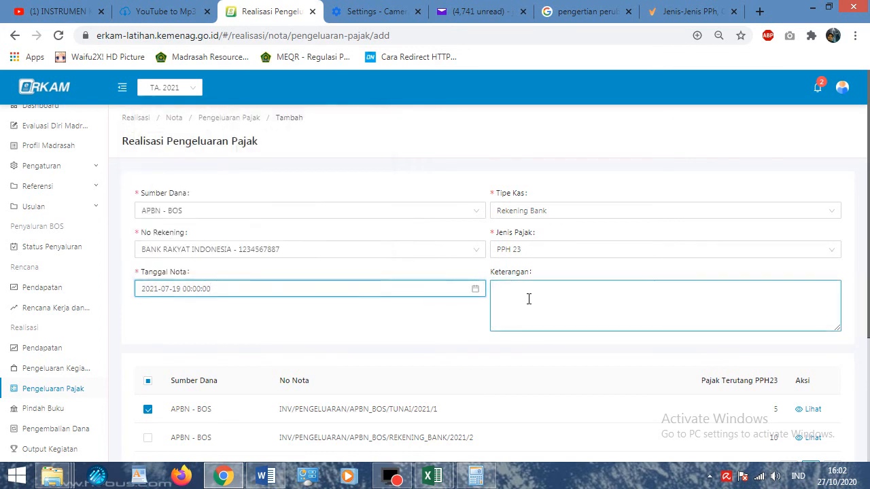
pyautogui.scroll(-1, 536, 308)
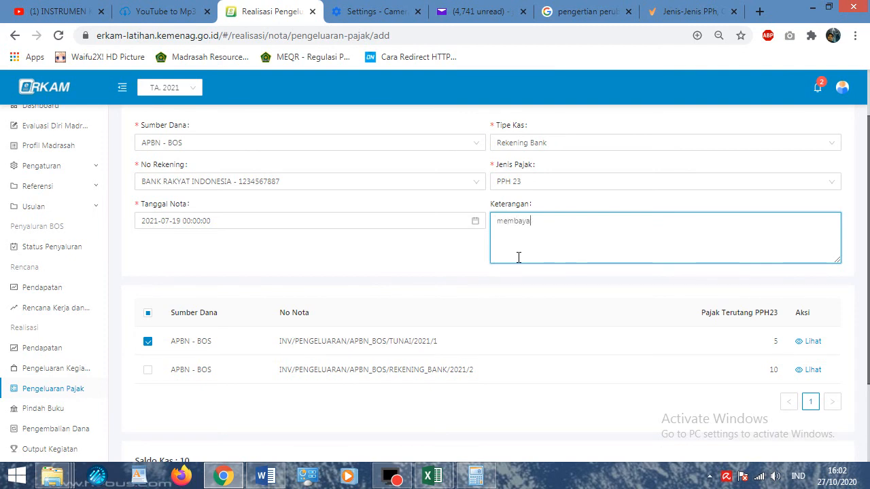
pyautogui.write('membayar pajak')
pyautogui.scroll(-2, 537, 293)
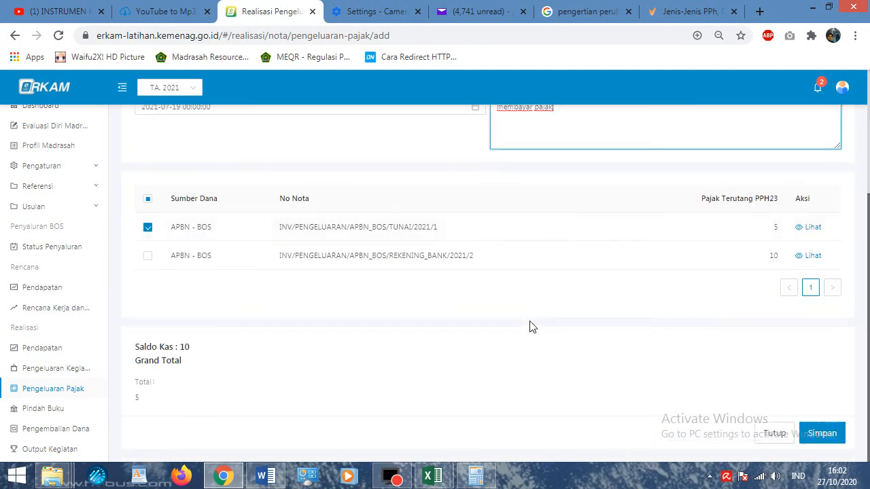
pyautogui.scroll(2, 530, 338)
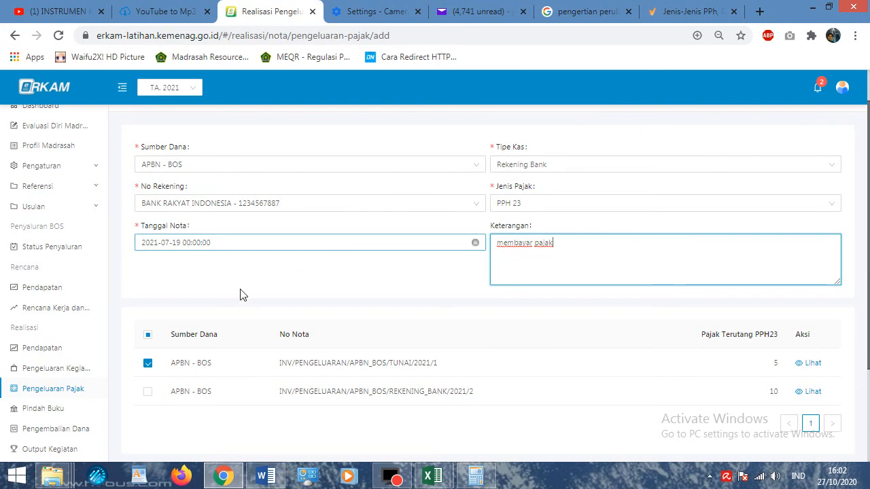
pyautogui.click(147, 334)
pyautogui.click(475, 242)
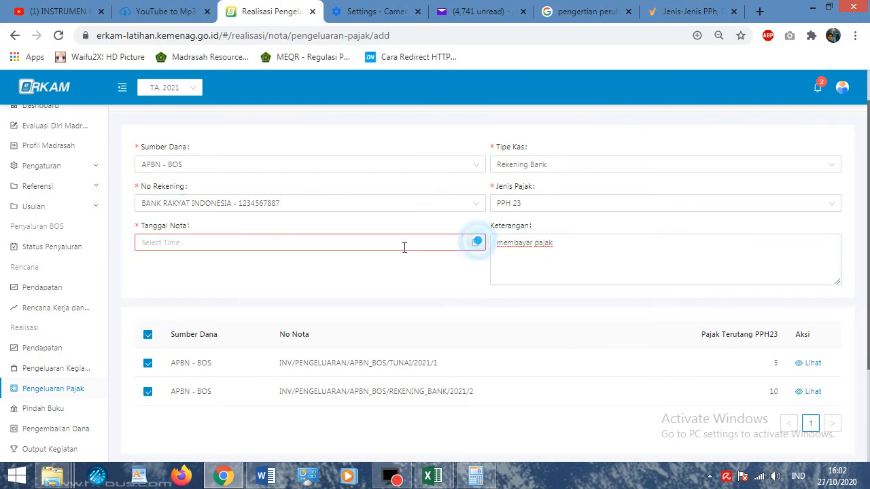
pyautogui.click(475, 243)
pyautogui.click(449, 243)
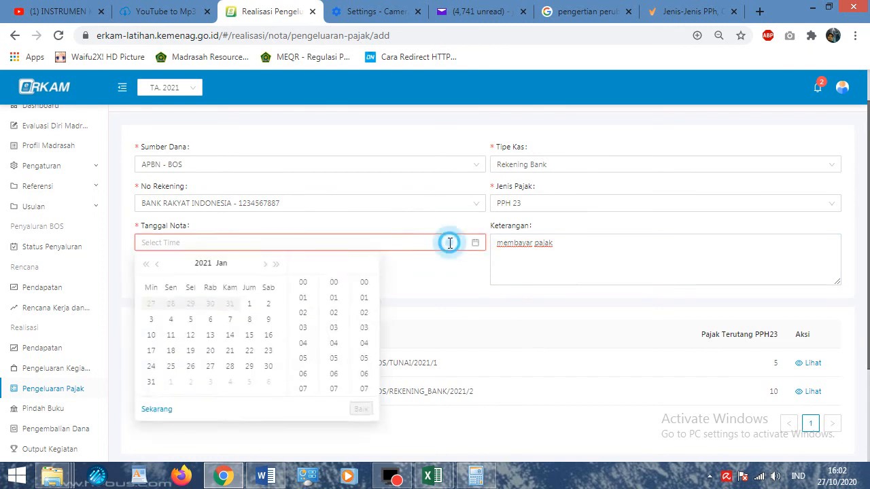
pyautogui.click(359, 243)
pyautogui.click(266, 265)
pyautogui.click(266, 266)
pyautogui.click(266, 266)
pyautogui.click(266, 266)
pyautogui.click(266, 265)
pyautogui.click(266, 265)
pyautogui.click(266, 265)
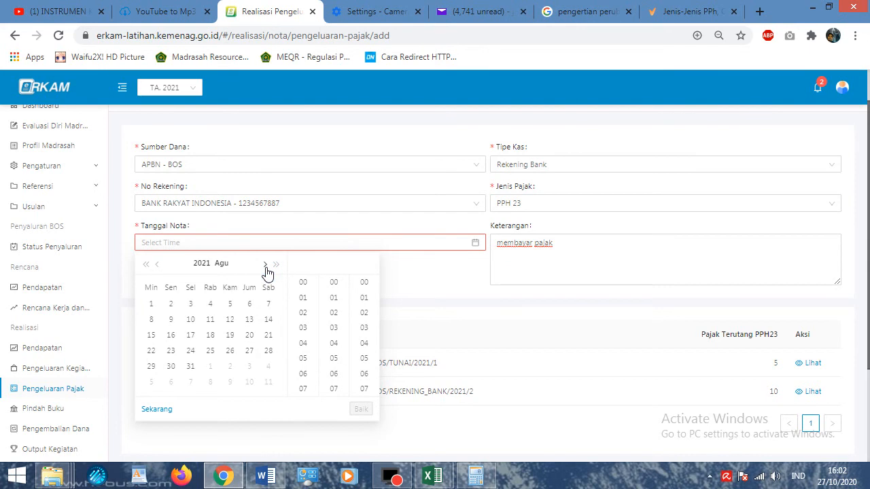
pyautogui.click(190, 366)
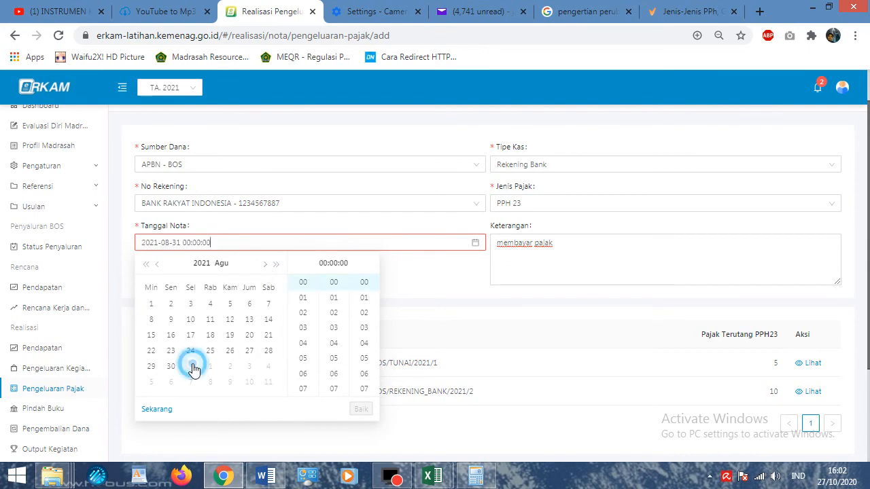
pyautogui.click(303, 388)
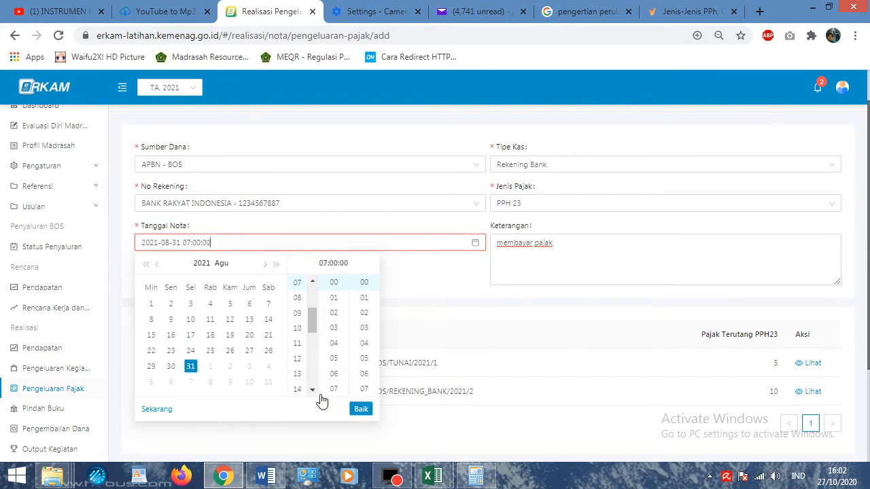
pyautogui.click(360, 407)
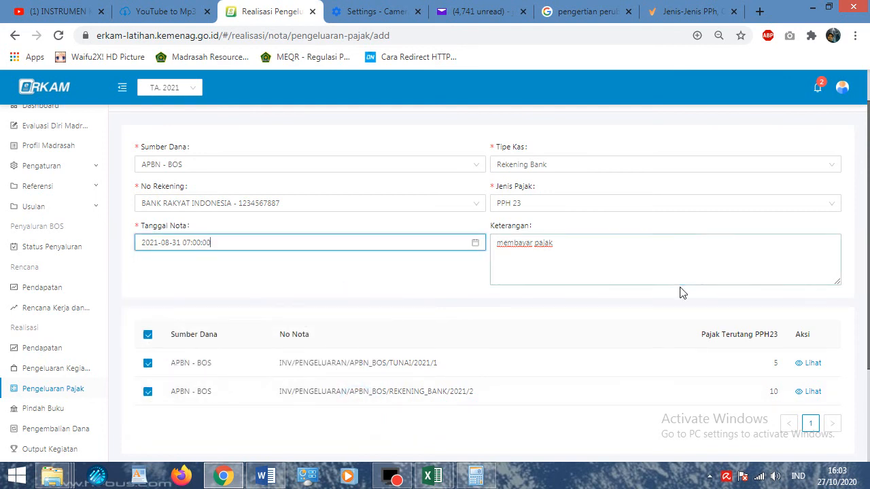
# Step: Extend the Keterangan to "membayar pajak semua" and save the tax note with both expense notes selected
pyautogui.click(583, 245)
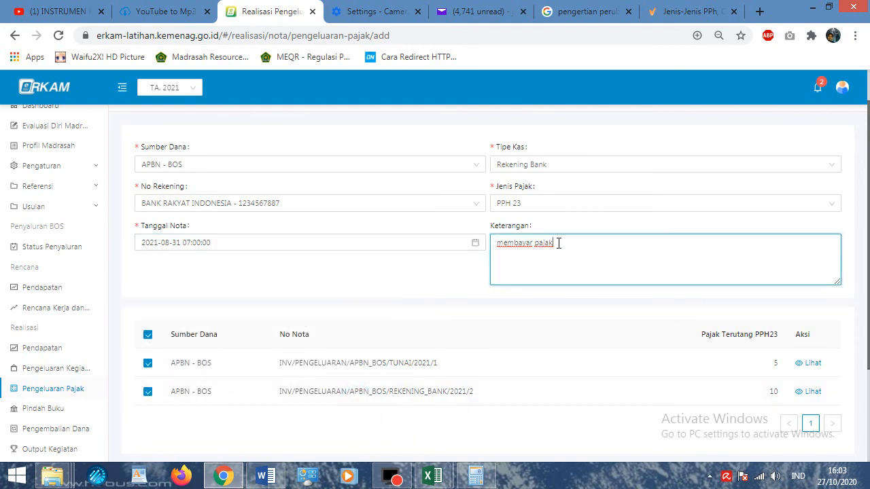
pyautogui.scroll(-1, 558, 243)
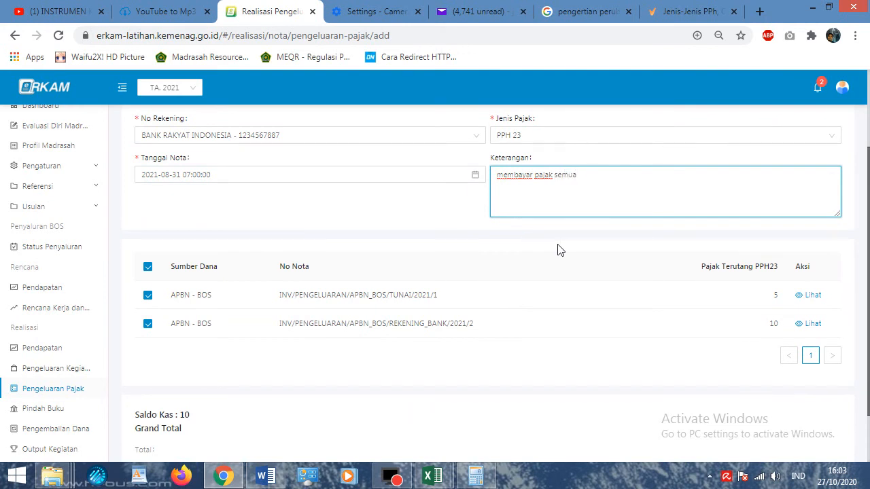
pyautogui.click(147, 268)
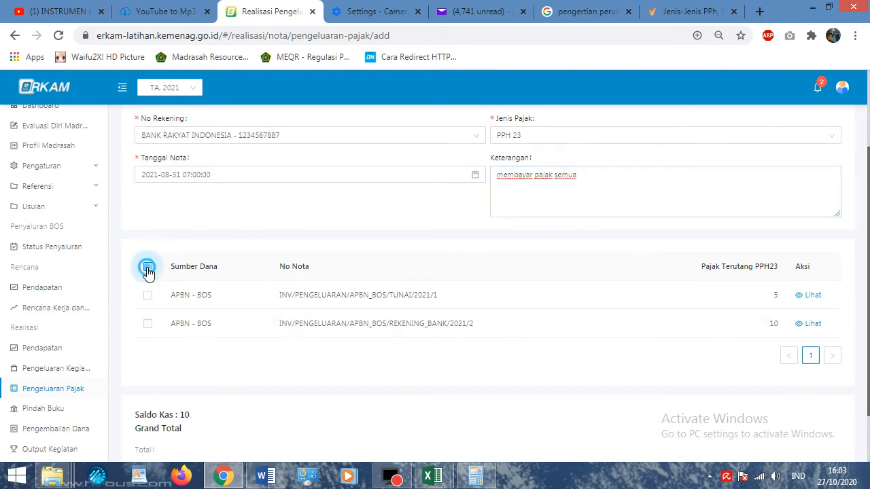
pyautogui.click(148, 268)
pyautogui.scroll(-1, 609, 355)
pyautogui.click(825, 433)
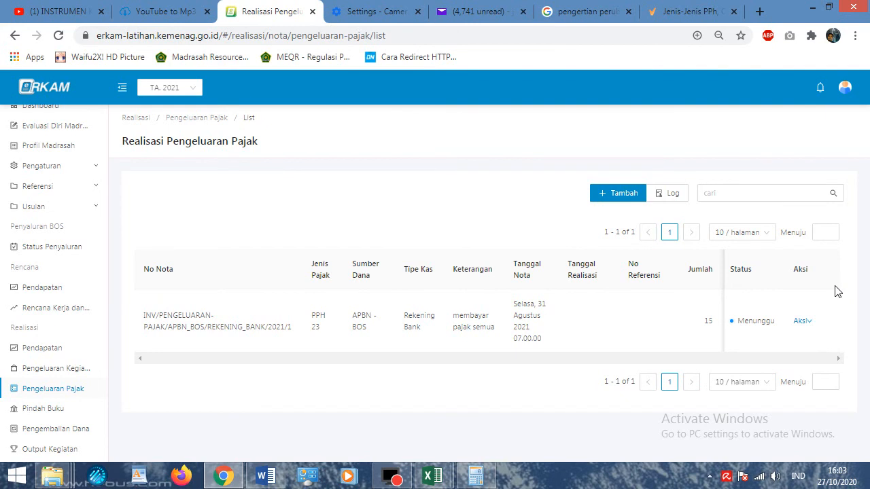
# Step: Switch from the Bendahara Madrasah role to the madrasah role that approves notes
pyautogui.click(845, 87)
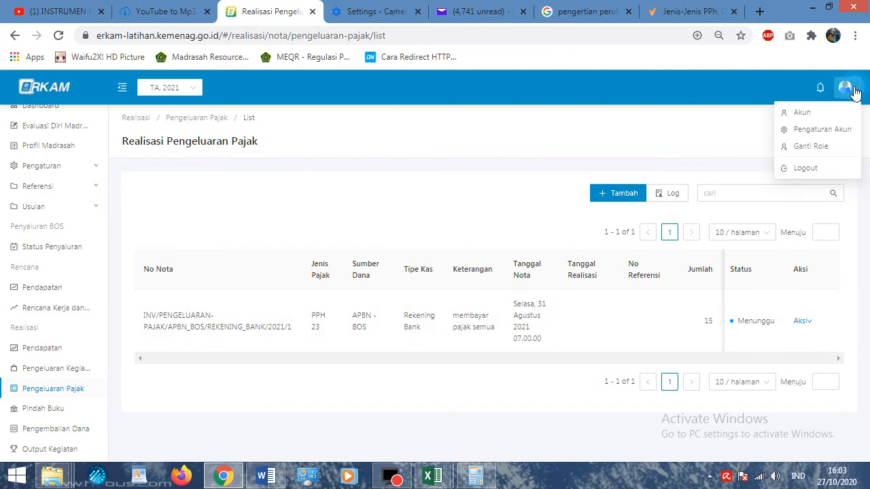
pyautogui.click(815, 155)
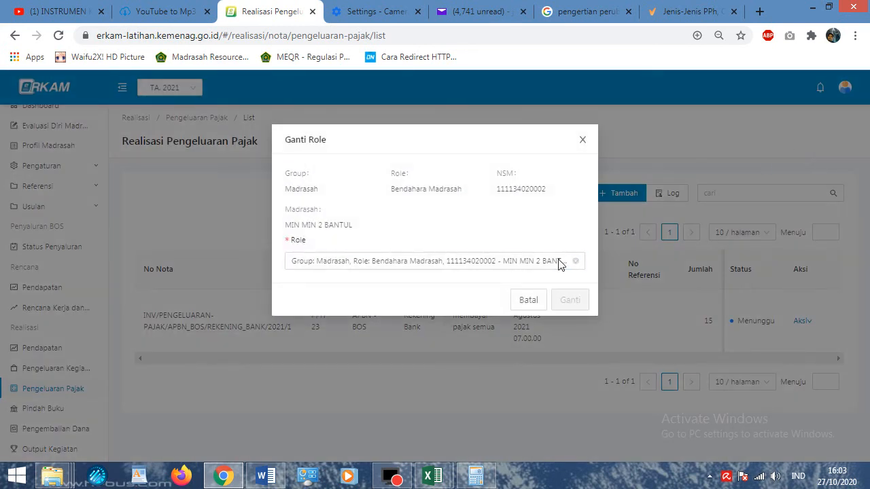
pyautogui.click(561, 261)
pyautogui.click(553, 299)
pyautogui.click(562, 299)
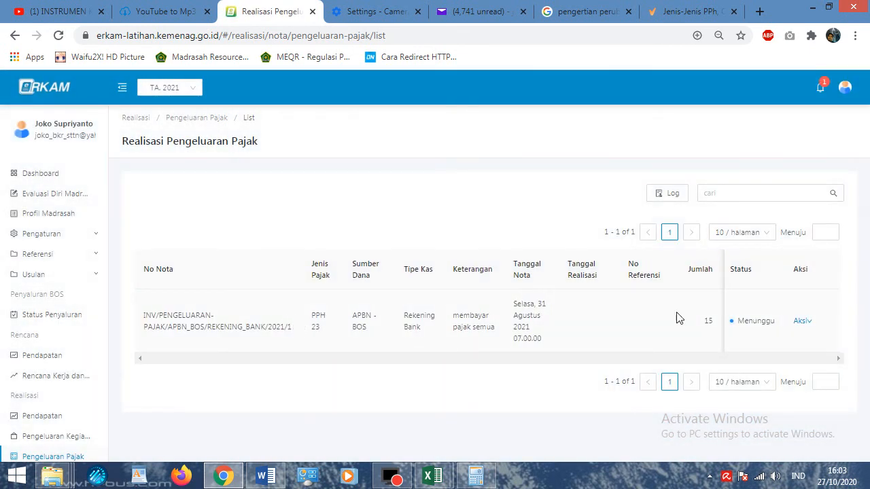
# Step: Open the pending PPH 23 tax note, review its included expense notes, and approve it
pyautogui.click(802, 321)
pyautogui.click(811, 341)
pyautogui.scroll(-3, 323, 315)
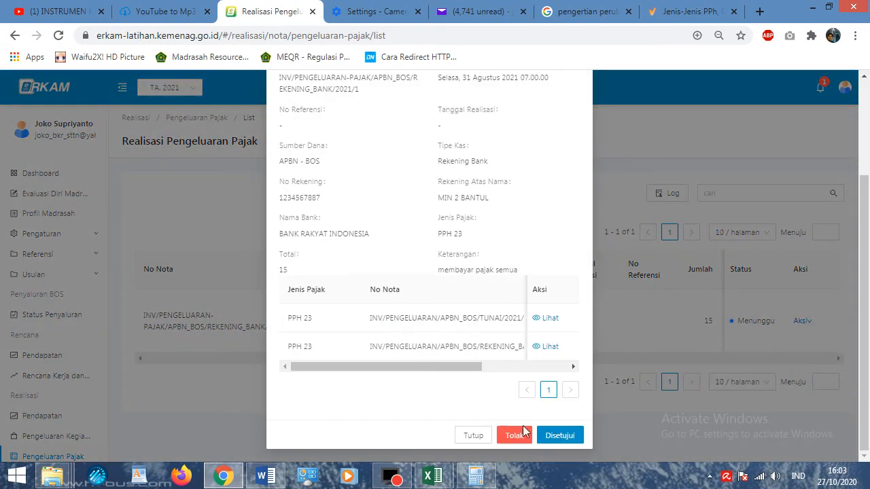
pyautogui.moveTo(426, 364); pyautogui.dragTo(475, 358)
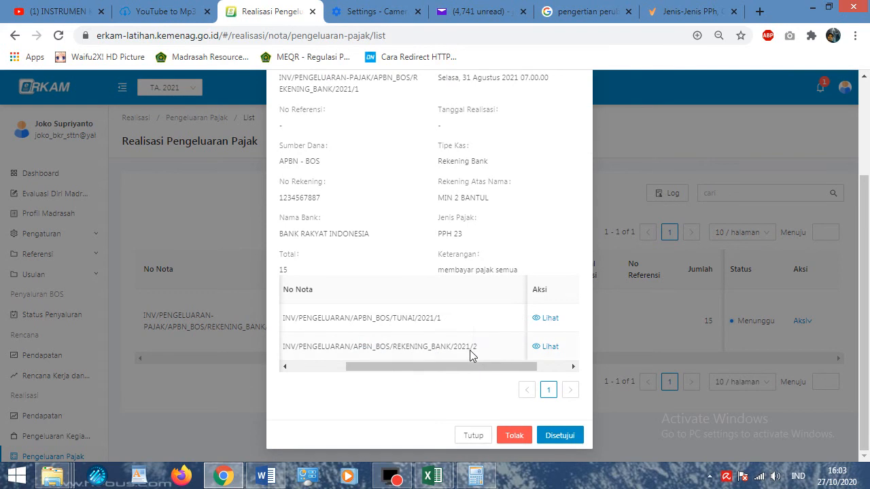
pyautogui.click(560, 434)
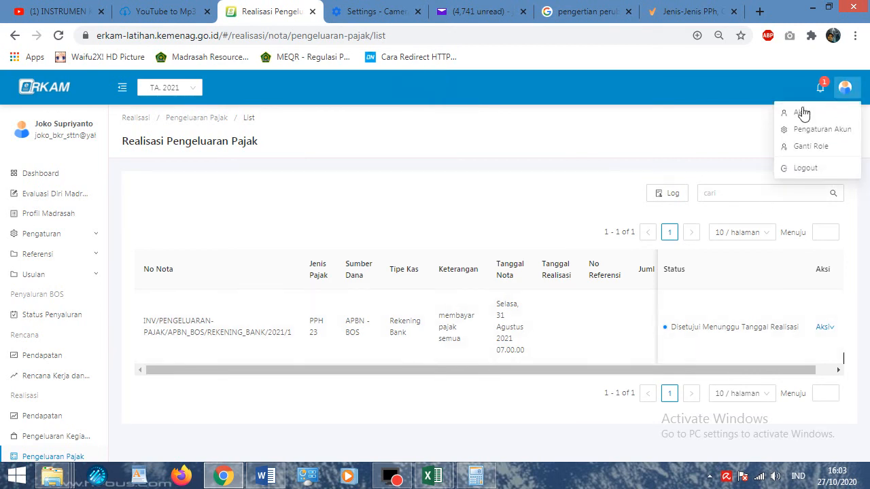
# Step: Switch the active role back to Bendahara Madrasah
pyautogui.moveTo(852, 91)
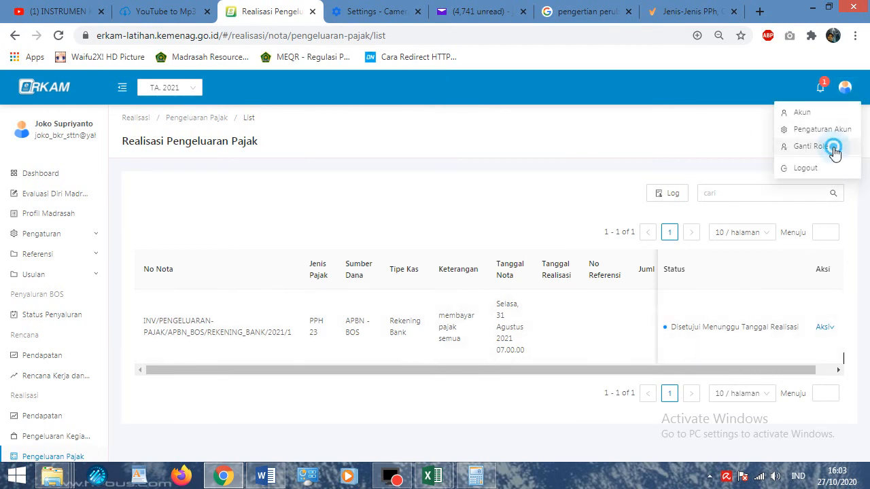
pyautogui.click(834, 154)
pyautogui.click(569, 260)
pyautogui.click(517, 318)
pyautogui.click(569, 299)
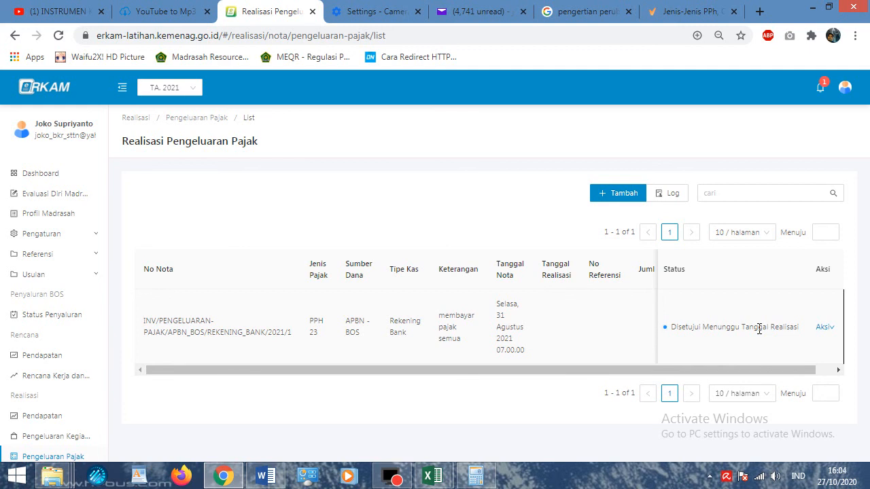
pyautogui.click(823, 329)
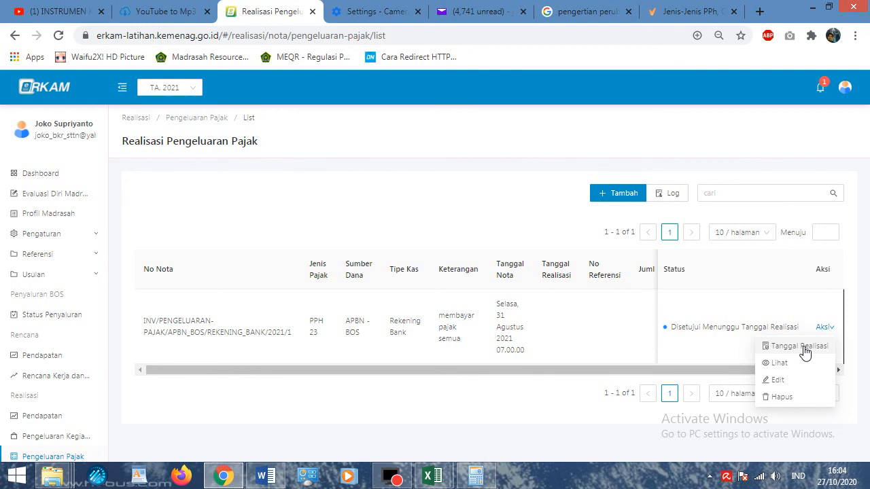
pyautogui.click(803, 347)
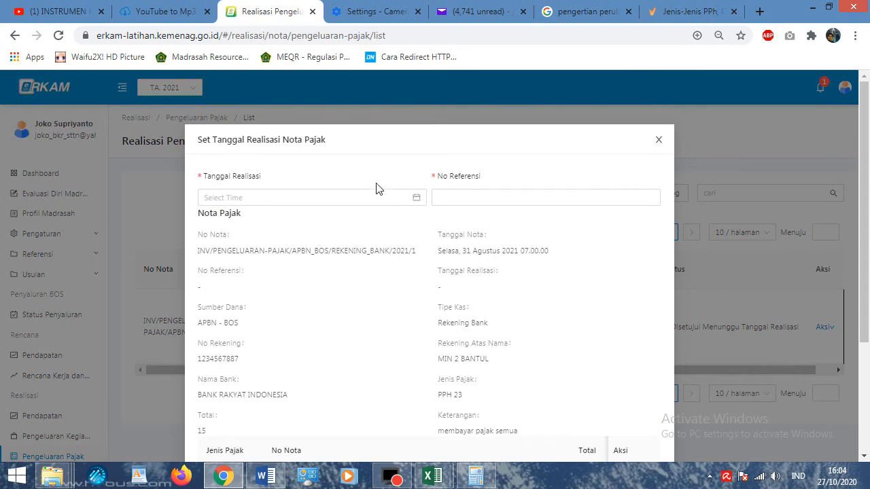
pyautogui.click(414, 196)
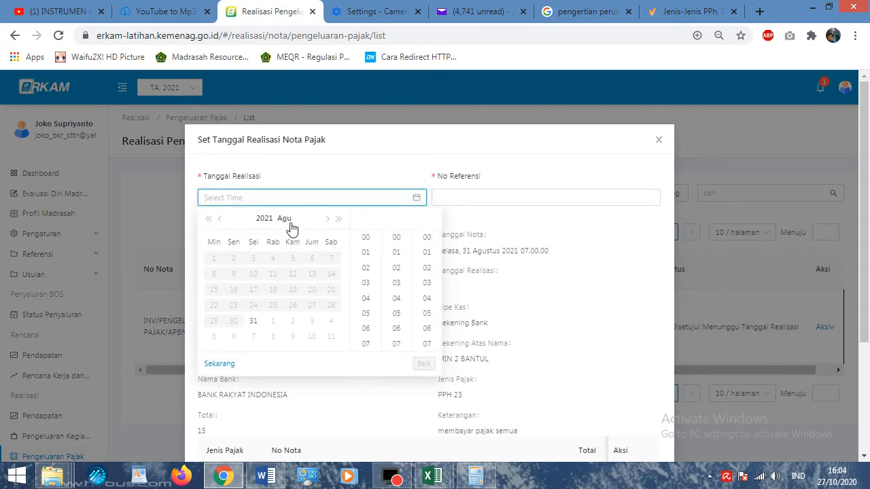
pyautogui.click(252, 324)
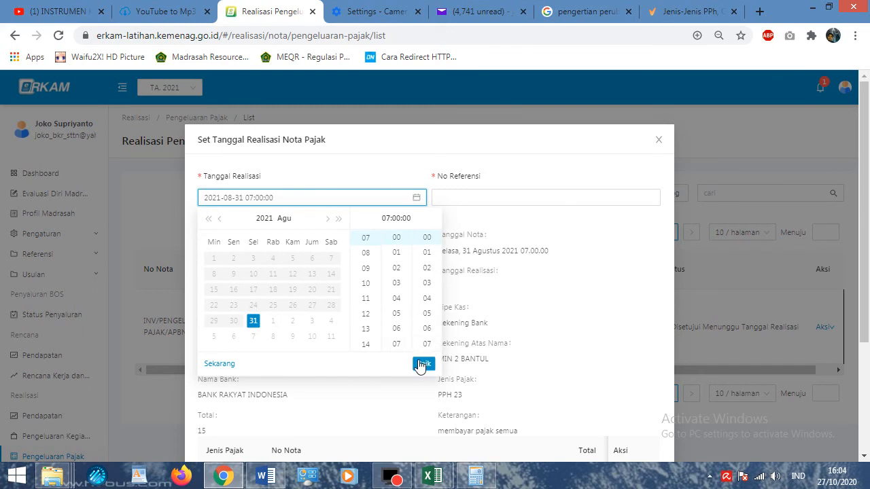
pyautogui.click(422, 364)
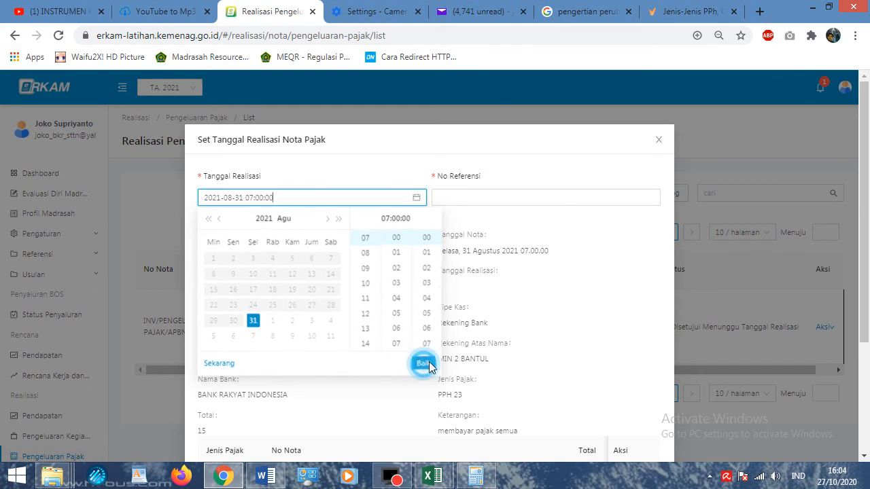
# Step: Copy the Belanja Bahan code 521211 from cell C13 of Pembiayaan Erkam.xlsx in Excel into the tax note's No Referensi
pyautogui.click(481, 195)
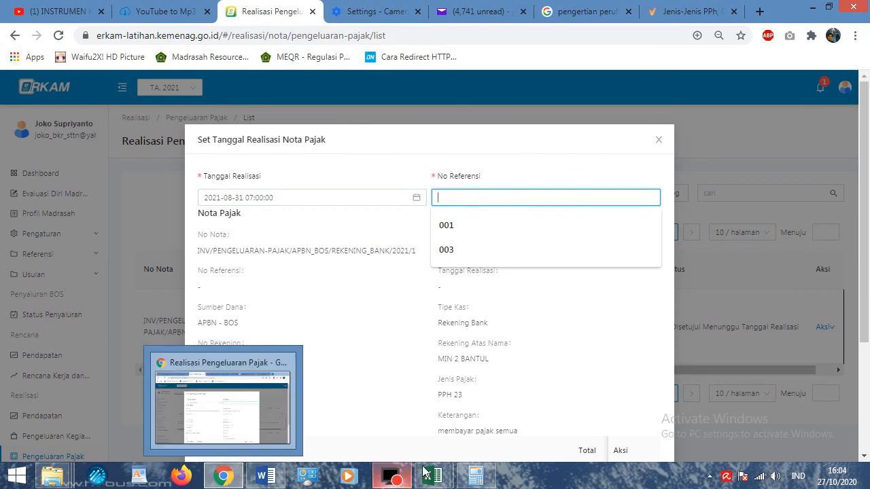
pyautogui.click(359, 397)
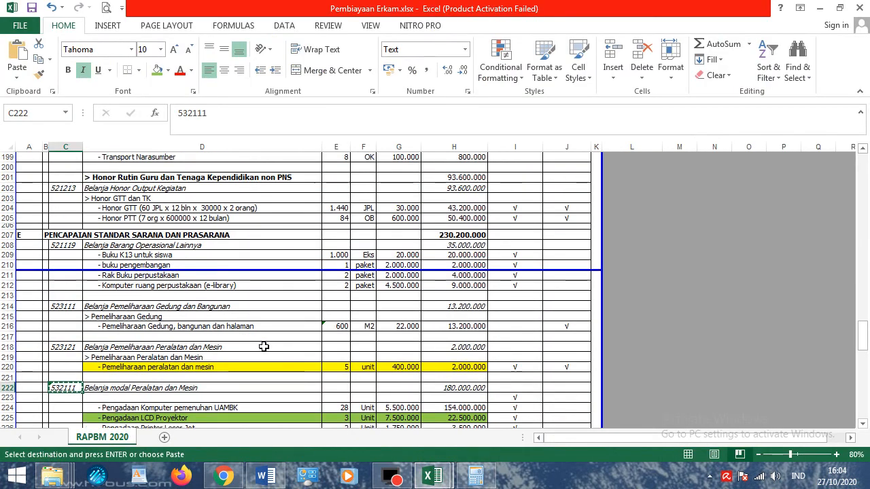
pyautogui.scroll(11, 264, 346)
pyautogui.moveTo(867, 307); pyautogui.dragTo(864, 169)
pyautogui.click(61, 204)
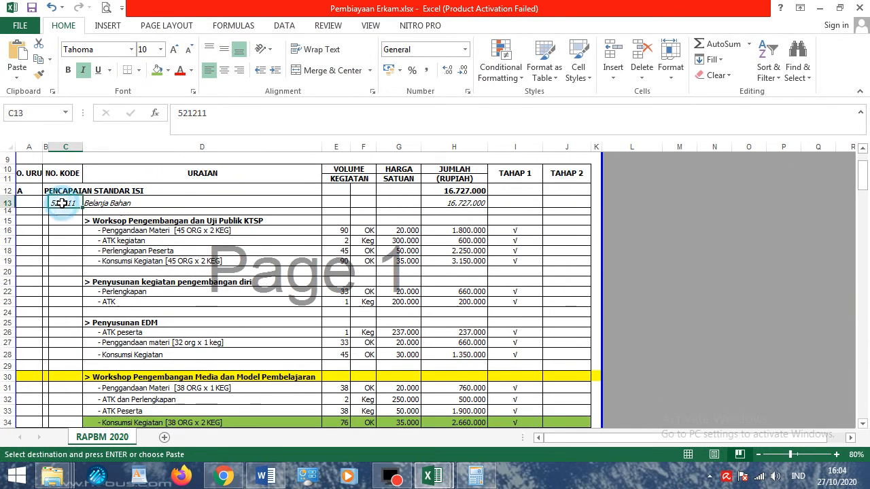
pyautogui.rightClick(61, 203)
pyautogui.click(86, 214)
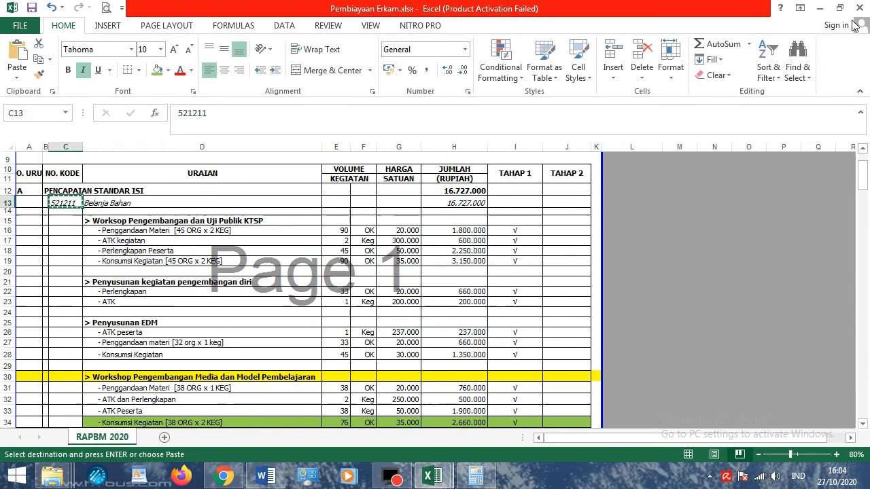
pyautogui.click(819, 7)
pyautogui.rightClick(472, 193)
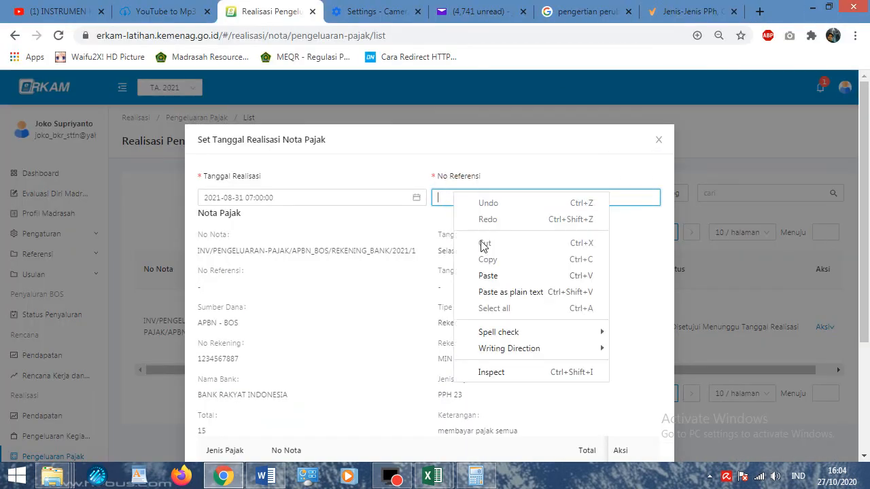
pyautogui.click(486, 276)
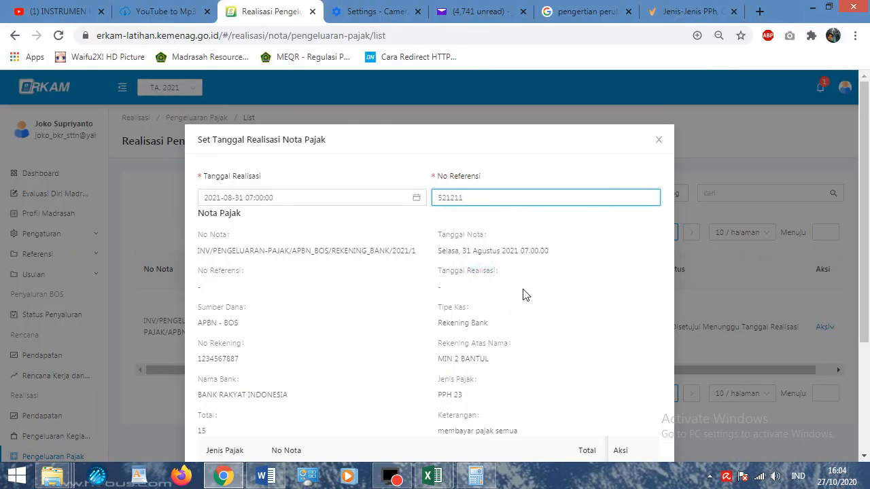
# Step: Copy the Belanja modal Peralatan dan Mesin code 532111 from cell C222 in Excel and append it to No Referensi after 521211
pyautogui.scroll(-2, 387, 364)
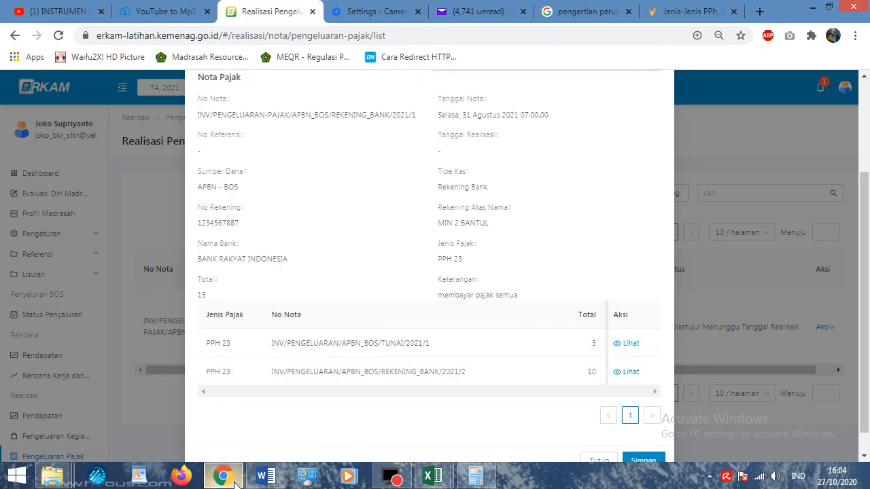
pyautogui.click(432, 476)
pyautogui.click(437, 473)
pyautogui.moveTo(437, 474)
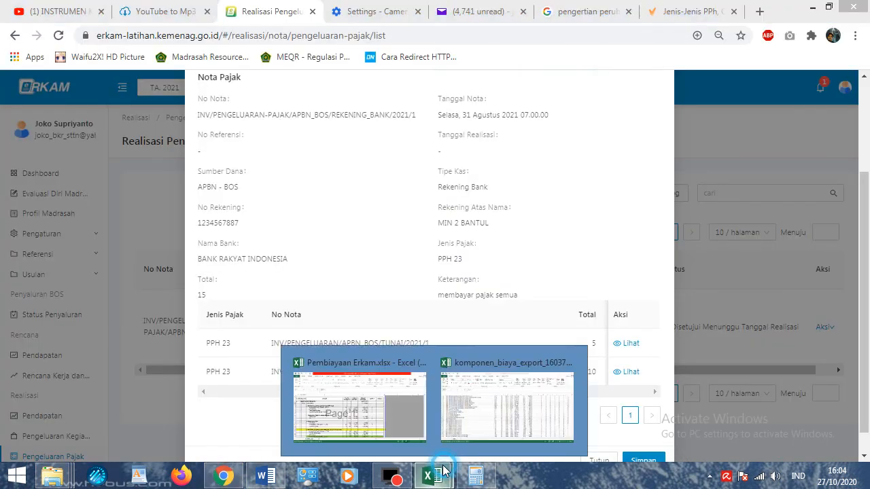
pyautogui.click(400, 428)
pyautogui.scroll(-8, 300, 325)
pyautogui.scroll(-18, 300, 325)
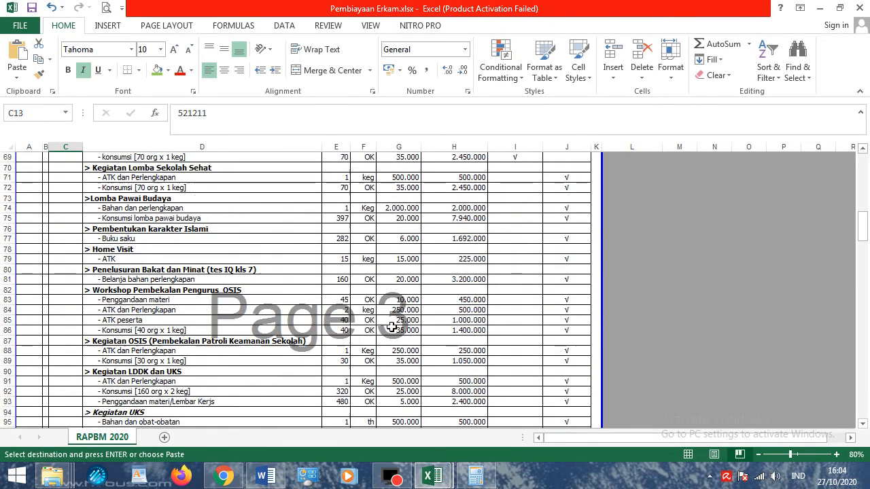
pyautogui.moveTo(864, 231); pyautogui.dragTo(856, 335)
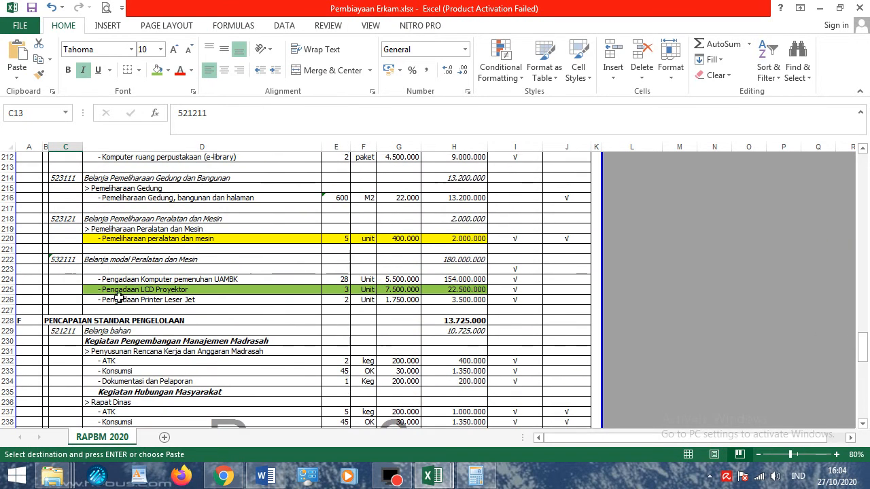
pyautogui.click(67, 260)
pyautogui.rightClick(67, 260)
pyautogui.click(97, 213)
pyautogui.click(828, 6)
pyautogui.scroll(2, 528, 260)
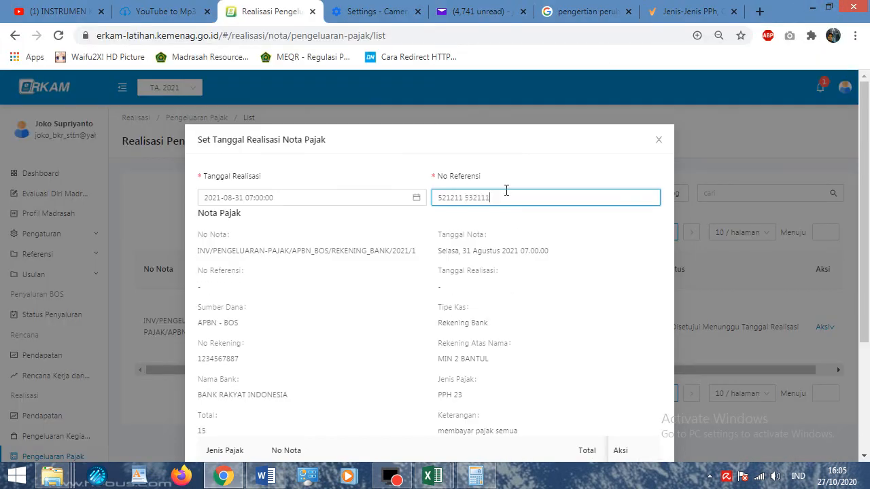
# Step: Save the tax note's realization date and reference codes, and check its No Referensi entry in the list
pyautogui.scroll(-5, 506, 197)
pyautogui.click(652, 440)
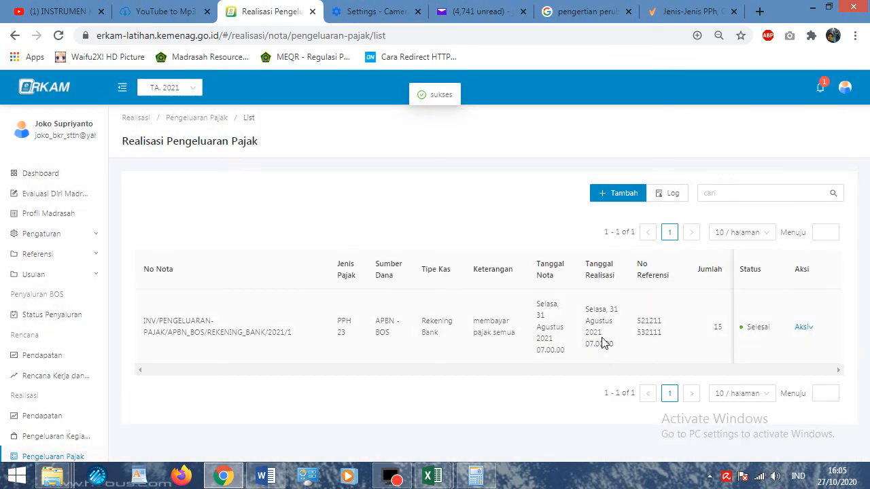
pyautogui.moveTo(656, 319); pyautogui.dragTo(642, 330)
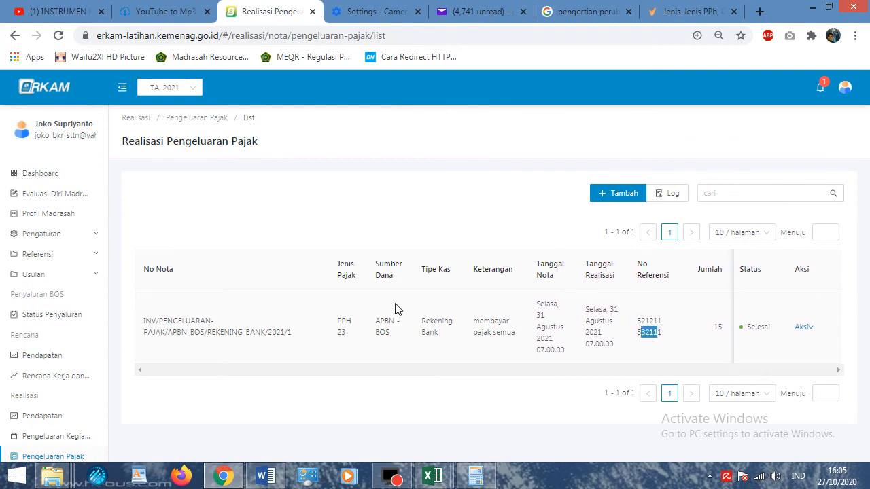
# Step: Review the numbered problem statements on teacher training and learning media in the Word document Latihan EDM dan e-RKAM_TIP_rev01.docx
pyautogui.scroll(-2, 88, 362)
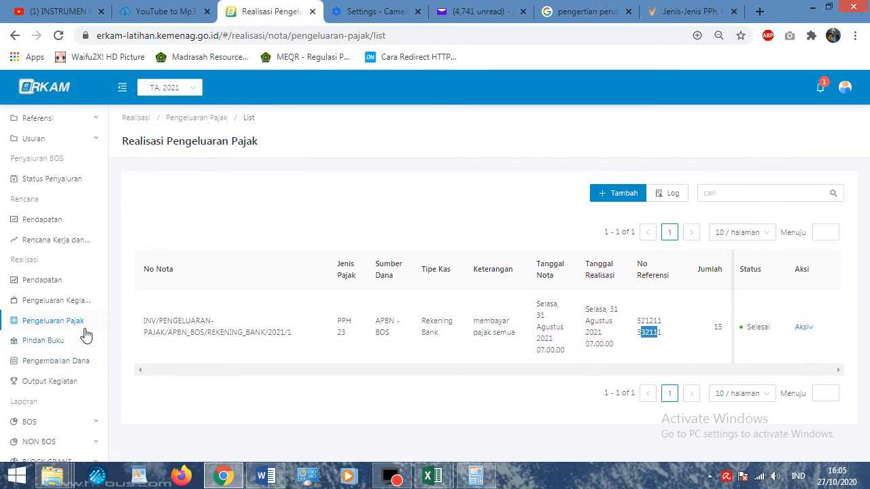
pyautogui.click(265, 476)
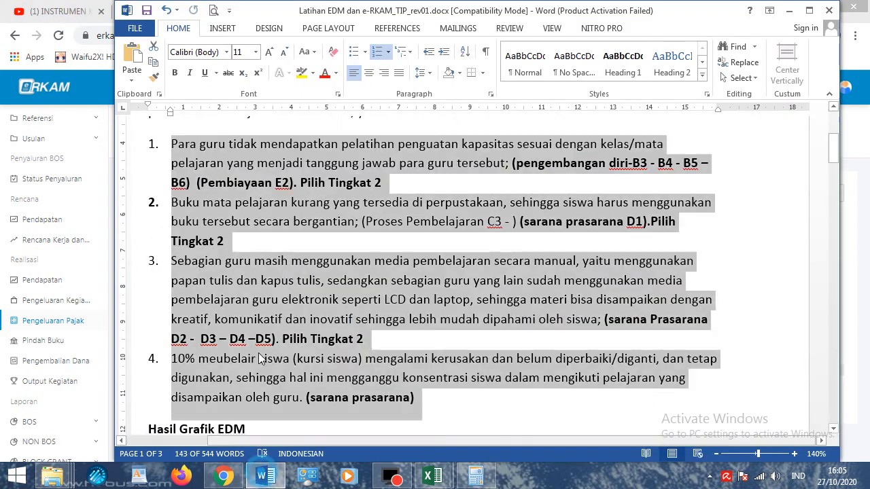
pyautogui.click(278, 235)
pyautogui.moveTo(168, 140); pyautogui.dragTo(510, 147)
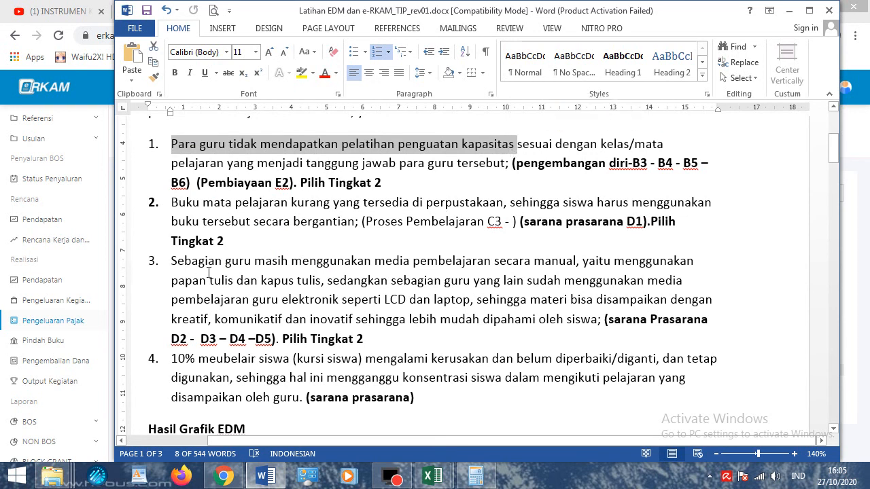
pyautogui.moveTo(171, 261); pyautogui.dragTo(379, 305)
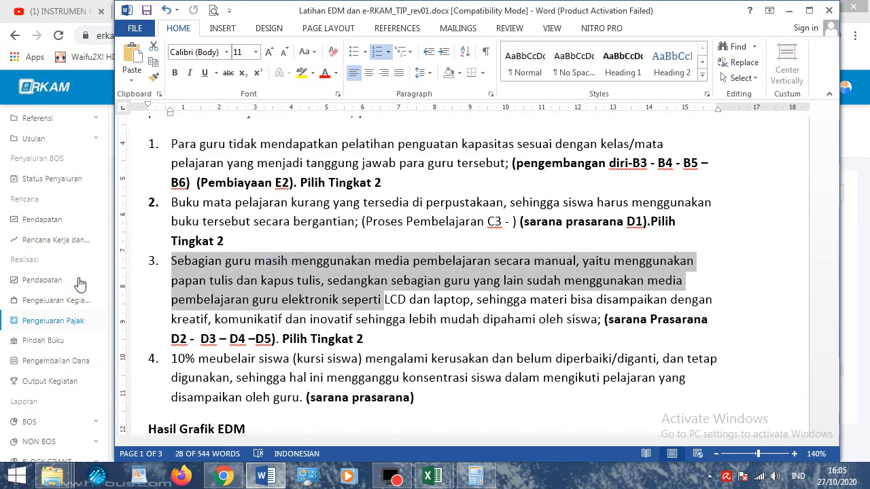
# Step: Return to ERKAM in Chrome and look through the Pengeluaran Pajak, Pindah Buku and Pengembalian Dana realization lists
pyautogui.click(61, 329)
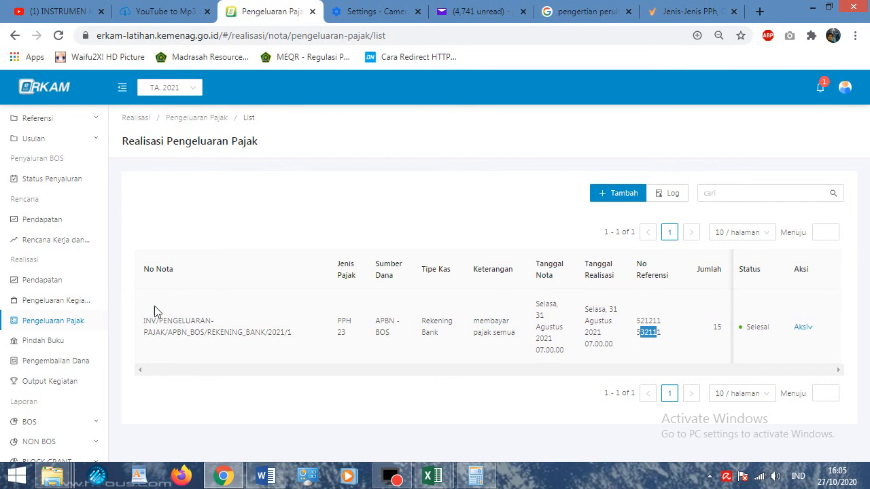
pyautogui.click(59, 341)
pyautogui.click(62, 362)
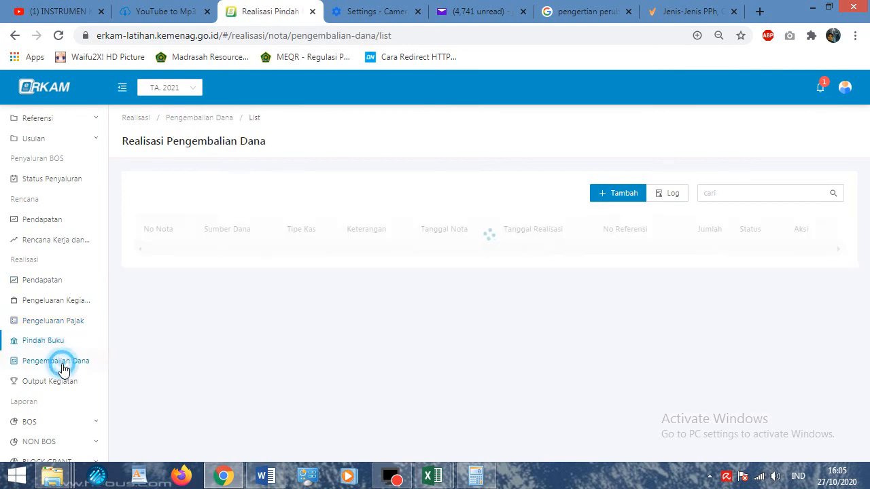
pyautogui.click(60, 342)
pyautogui.click(66, 362)
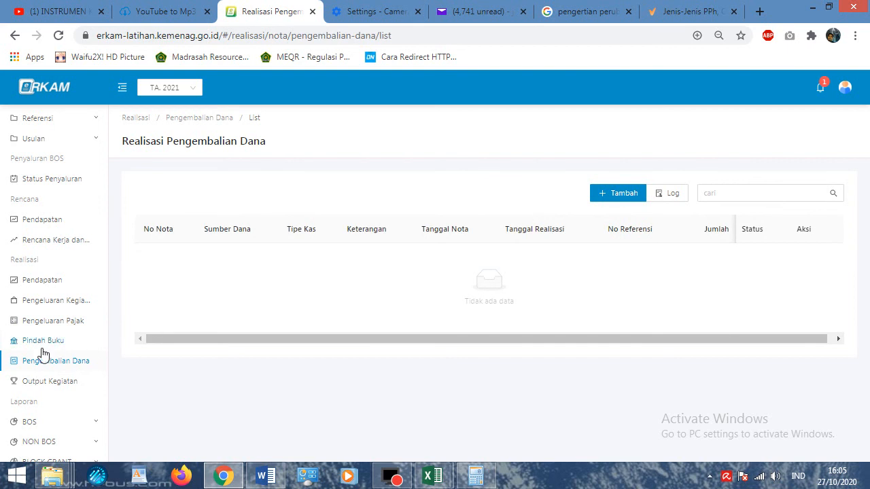
pyautogui.click(43, 343)
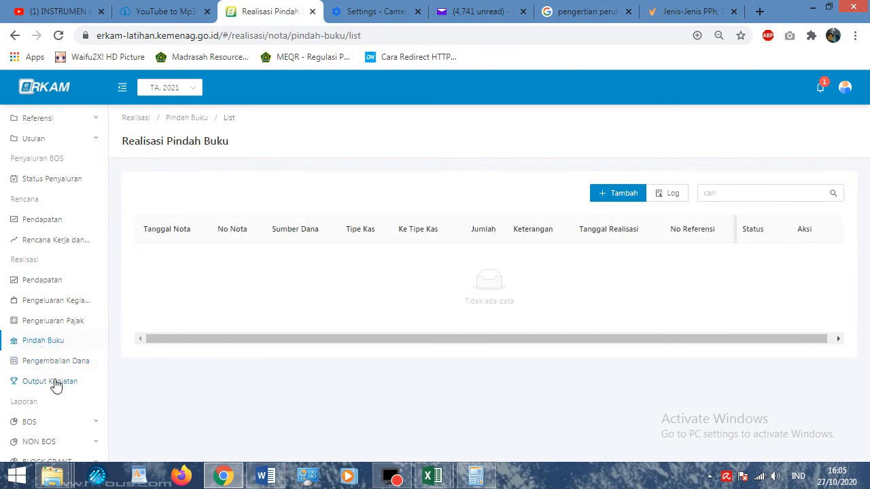
pyautogui.click(620, 194)
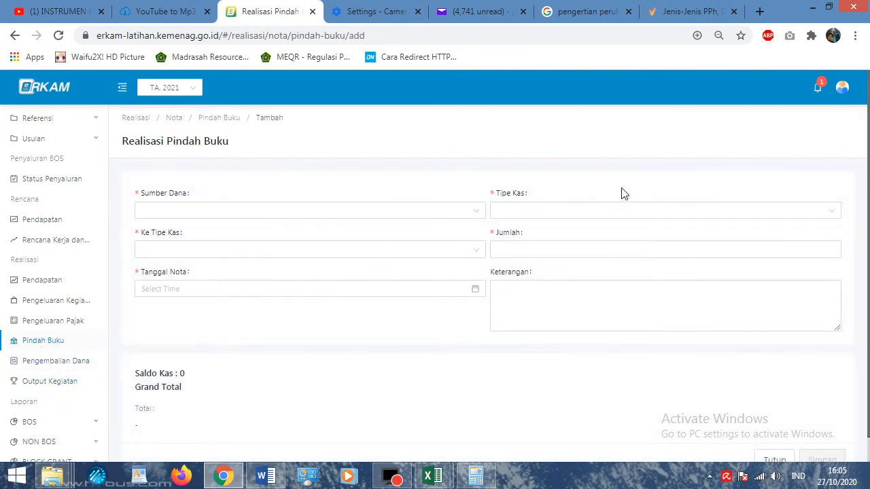
pyautogui.click(449, 215)
pyautogui.click(444, 234)
pyautogui.click(541, 213)
pyautogui.click(528, 233)
pyautogui.click(448, 249)
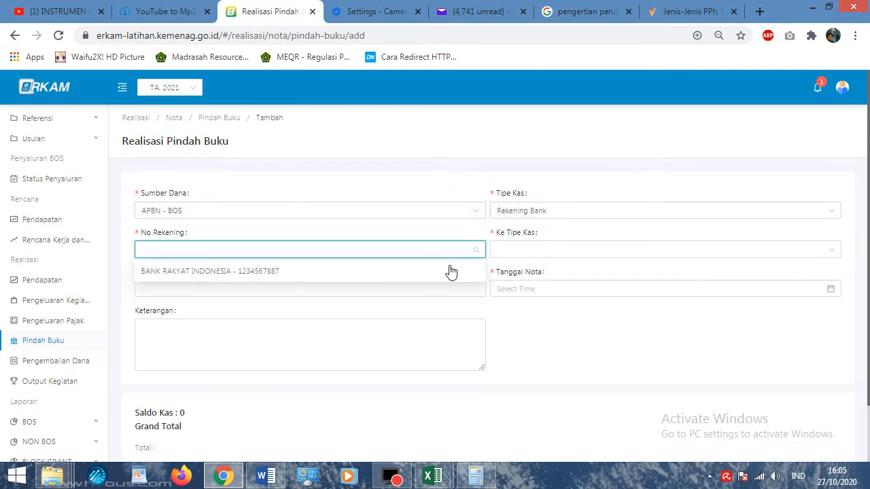
pyautogui.click(474, 379)
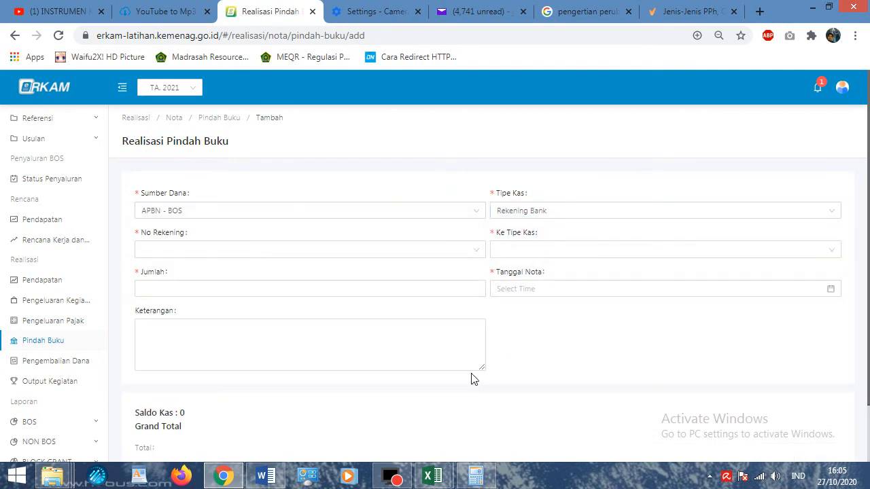
# Step: View the Output Kegiatan list and the Rincian of the Penyusunan Program Pengelolaan Multimedia activity, and return to the list
pyautogui.click(43, 381)
pyautogui.scroll(-1, 452, 315)
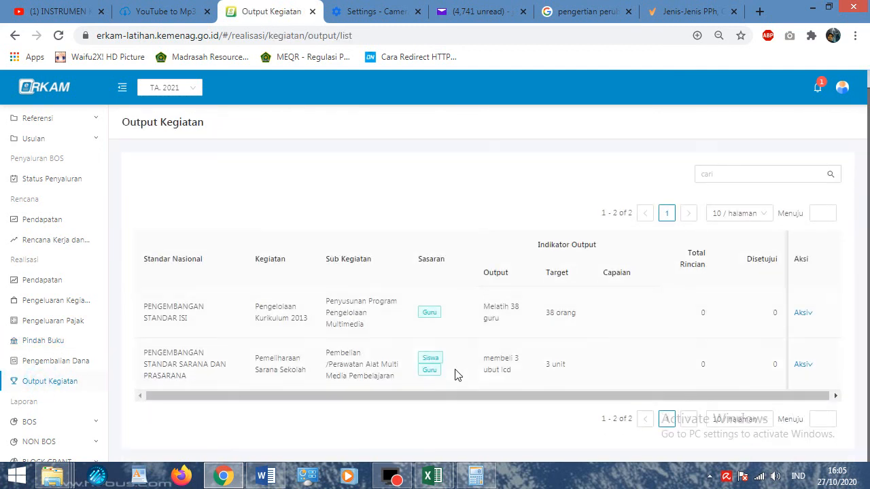
pyautogui.click(802, 314)
pyautogui.click(814, 333)
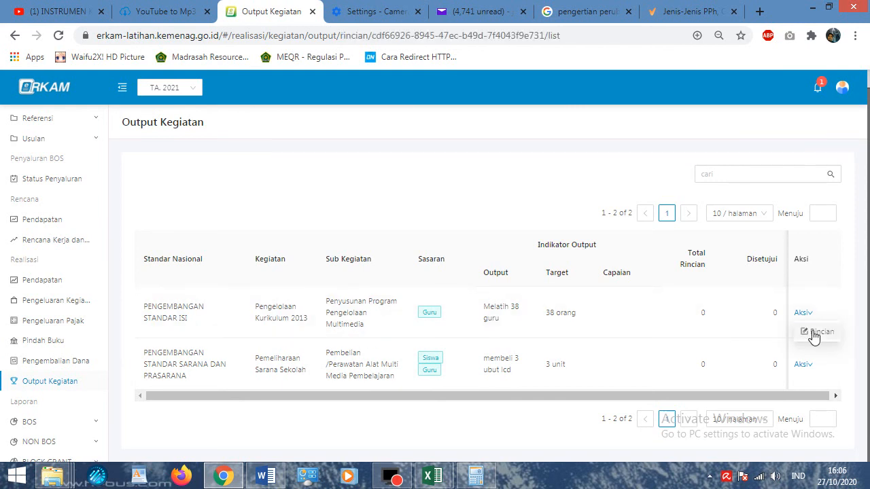
pyautogui.scroll(-1, 586, 338)
pyautogui.click(15, 36)
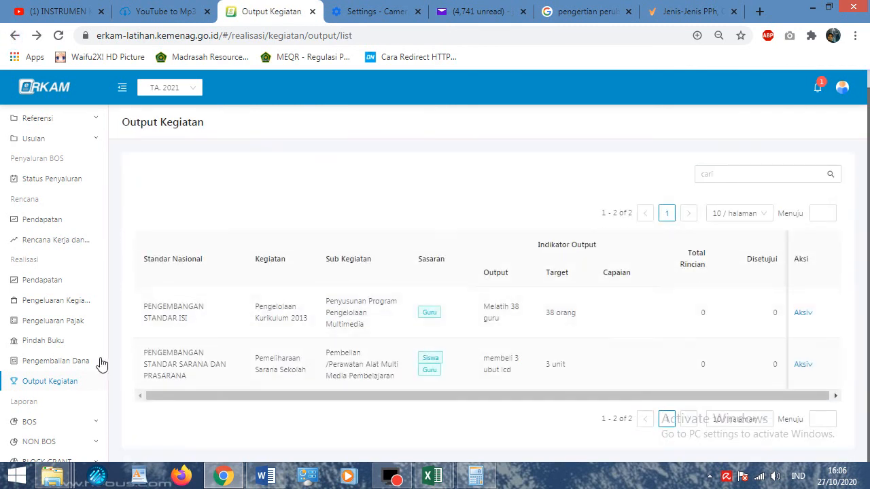
# Step: Delete the completed PPH 23 note with reference 555123 from Realisasi Pengeluaran Pajak and reload the list
pyautogui.scroll(-1, 97, 369)
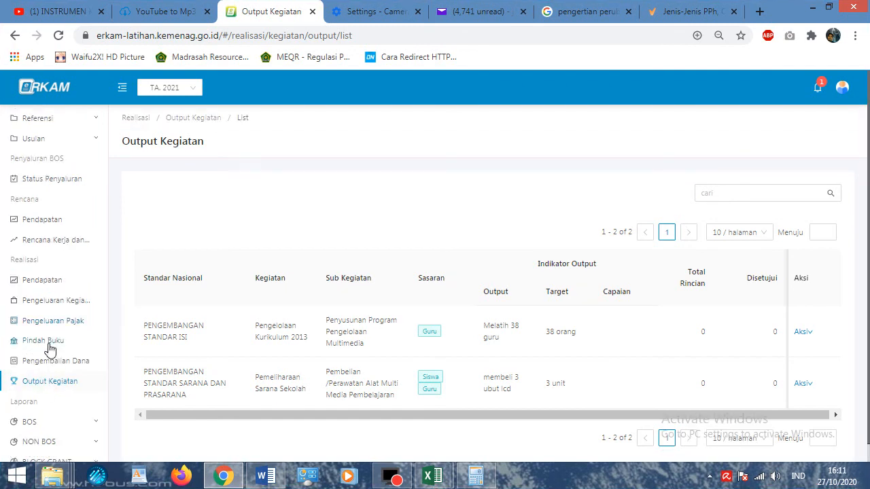
pyautogui.click(62, 327)
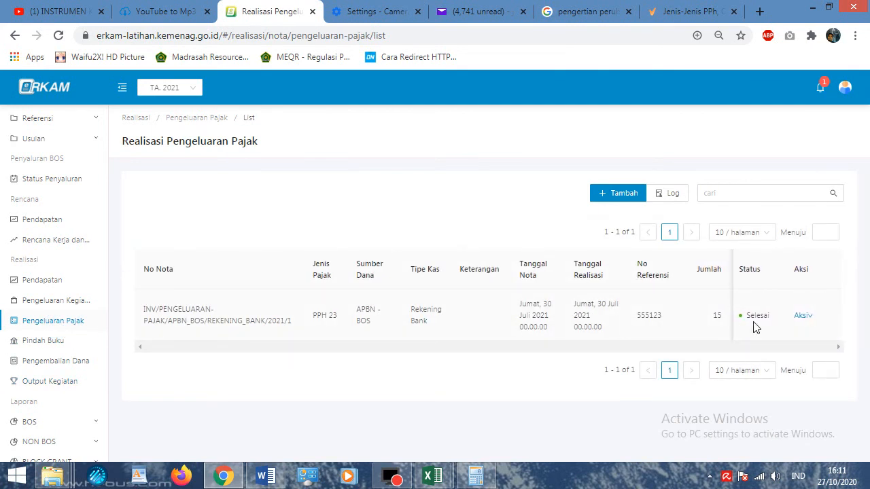
pyautogui.moveTo(806, 322)
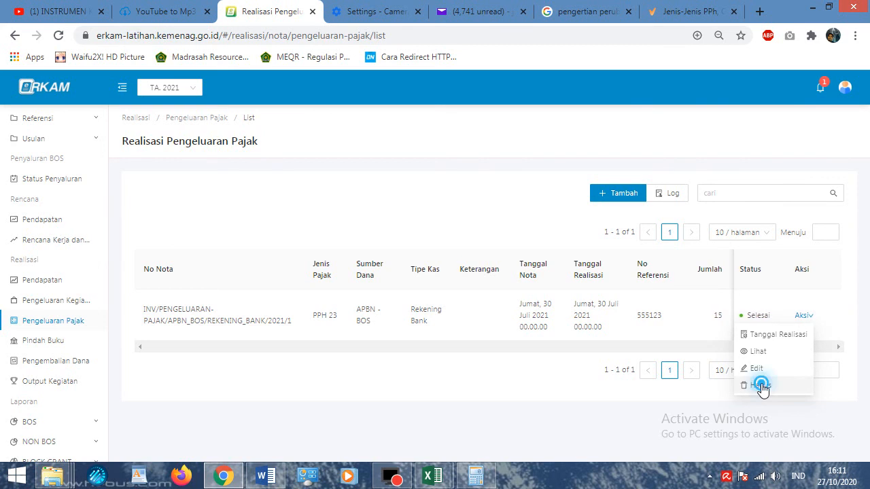
pyautogui.click(762, 385)
pyautogui.click(803, 357)
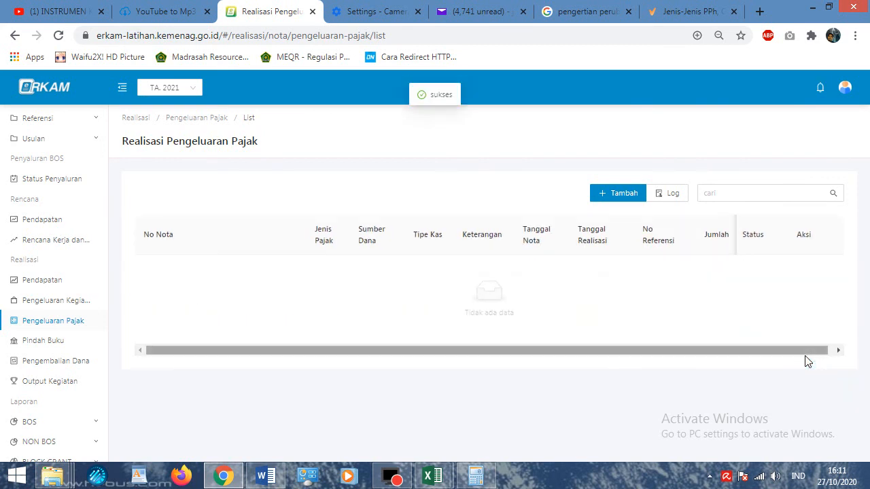
pyautogui.click(66, 327)
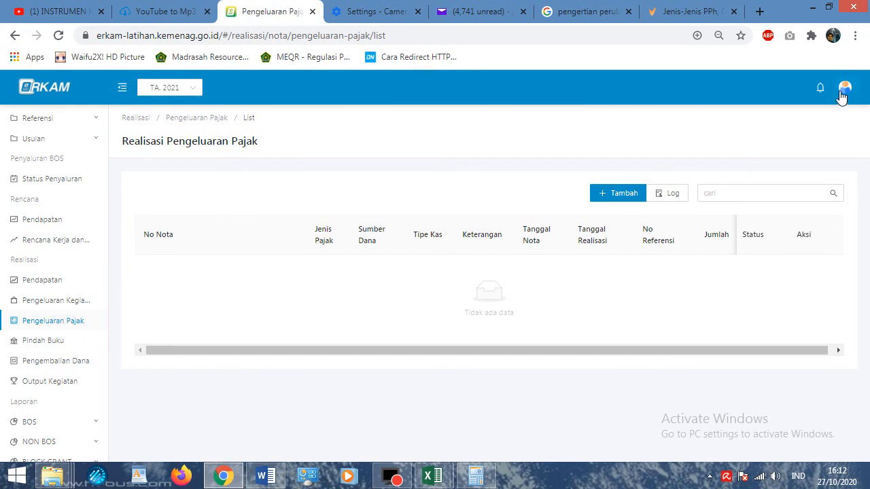
# Step: Switch the active role to Kepala Madrasah of MIN 2 Bantul
pyautogui.moveTo(844, 89)
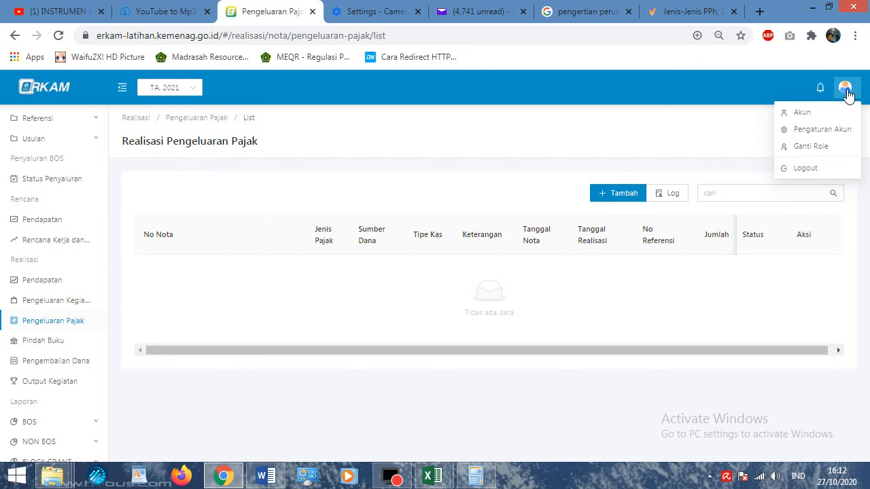
pyautogui.click(815, 147)
pyautogui.click(511, 266)
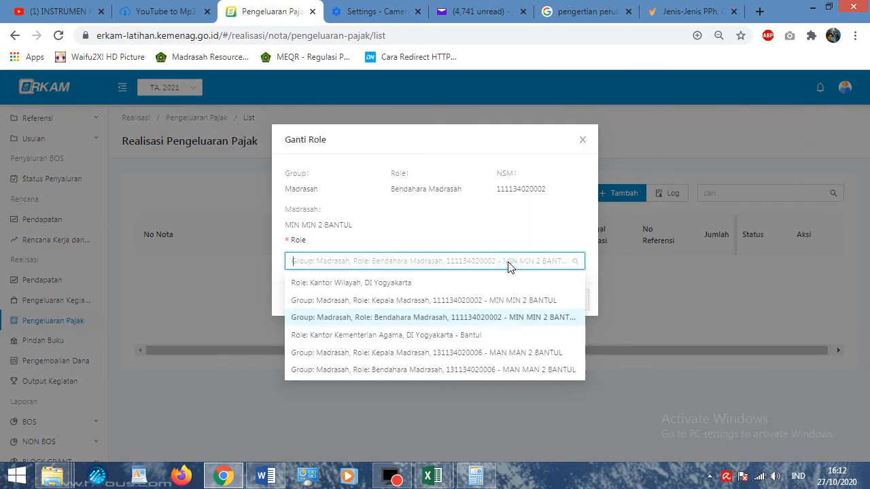
pyautogui.click(504, 302)
pyautogui.click(574, 299)
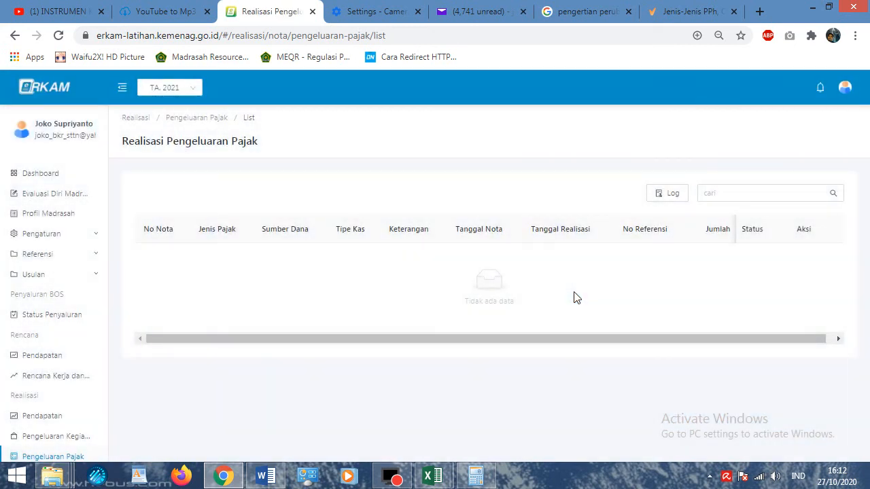
# Step: Switch the active role from Kepala Madrasah back to Bendahara Madrasah of MIN 2 Bantul
pyautogui.click(844, 87)
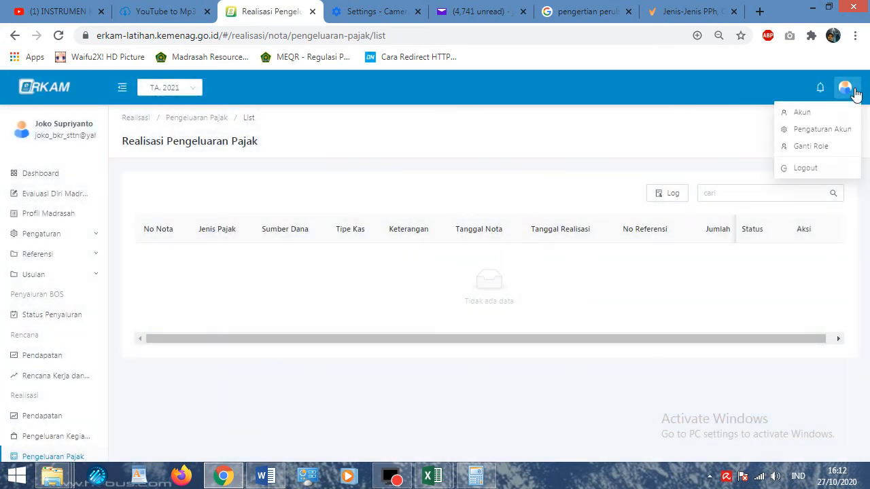
pyautogui.click(800, 144)
pyautogui.click(575, 260)
pyautogui.click(557, 259)
pyautogui.click(513, 317)
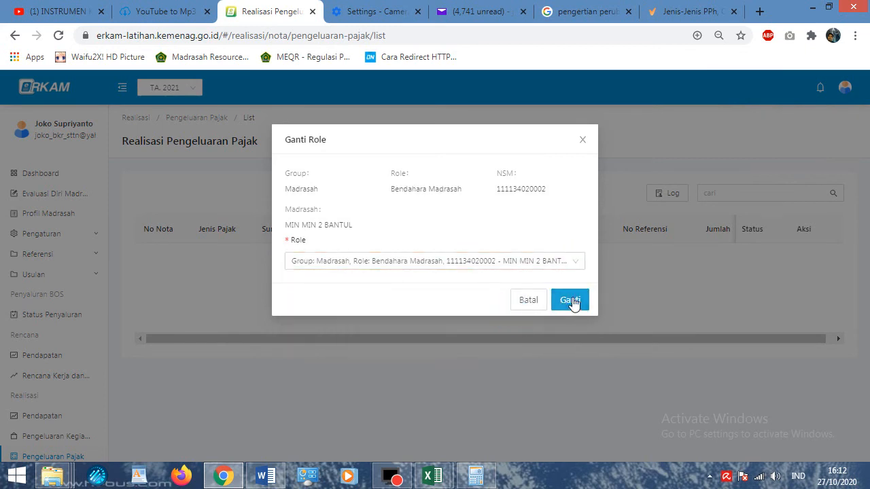
pyautogui.click(571, 300)
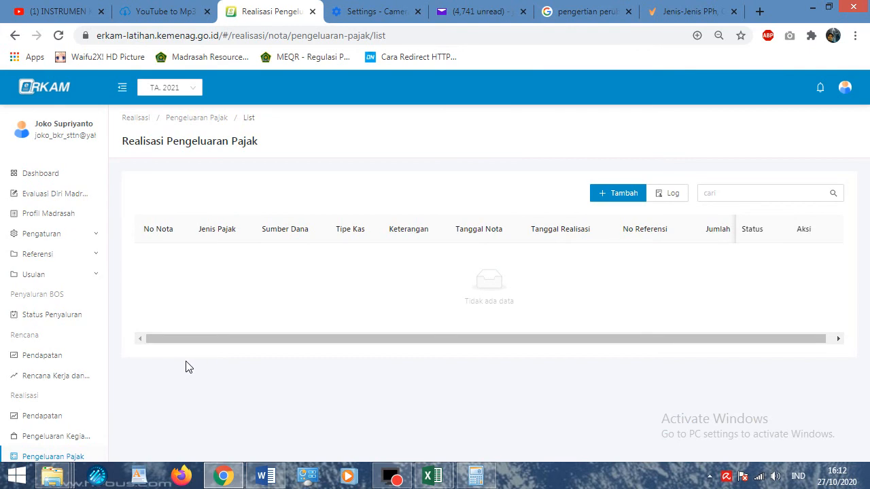
# Step: Start a new tax expense note with Sumber Dana APBN - BOS, Tipe Kas Rekening Bank and the Bank Rakyat Indonesia account
pyautogui.scroll(-2, 97, 330)
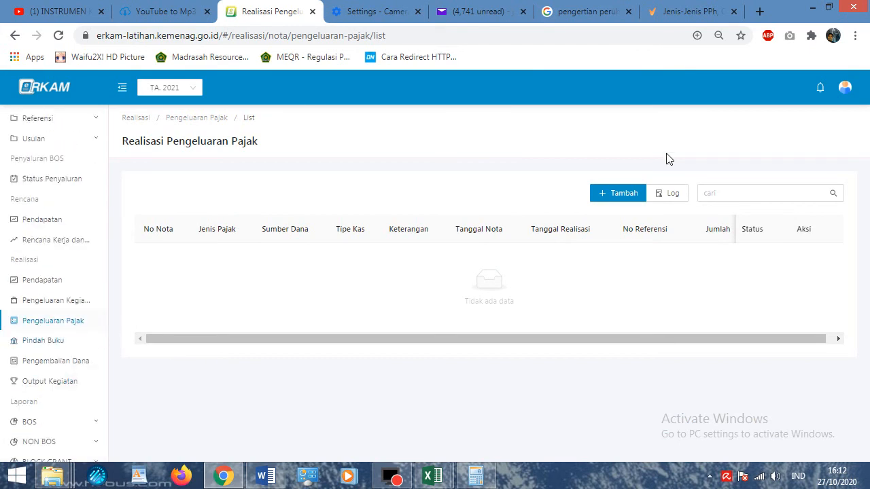
pyautogui.click(602, 196)
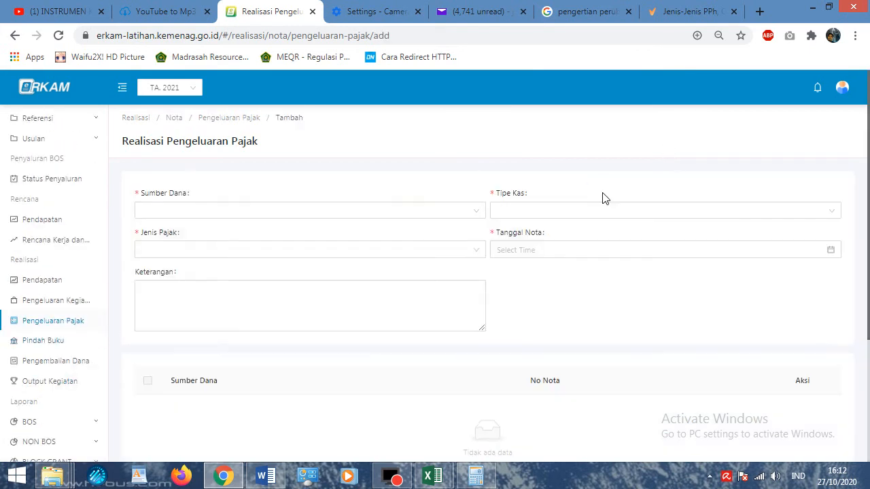
pyautogui.click(477, 211)
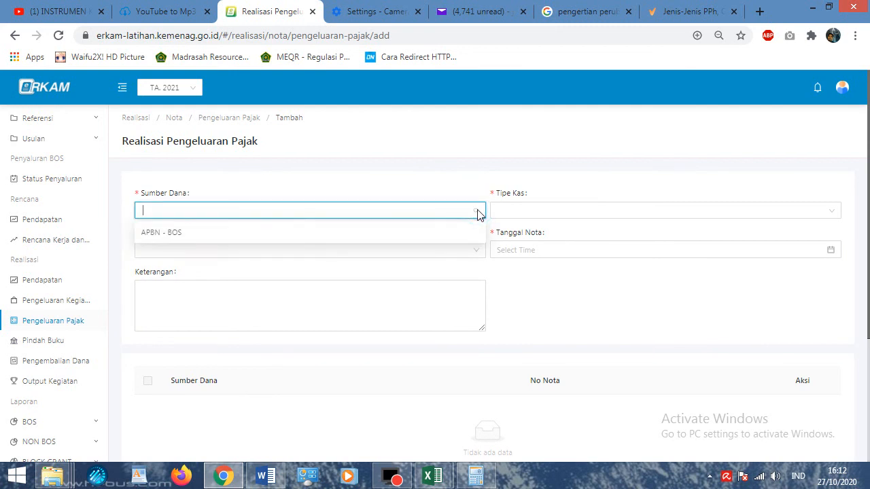
pyautogui.click(273, 233)
pyautogui.click(591, 214)
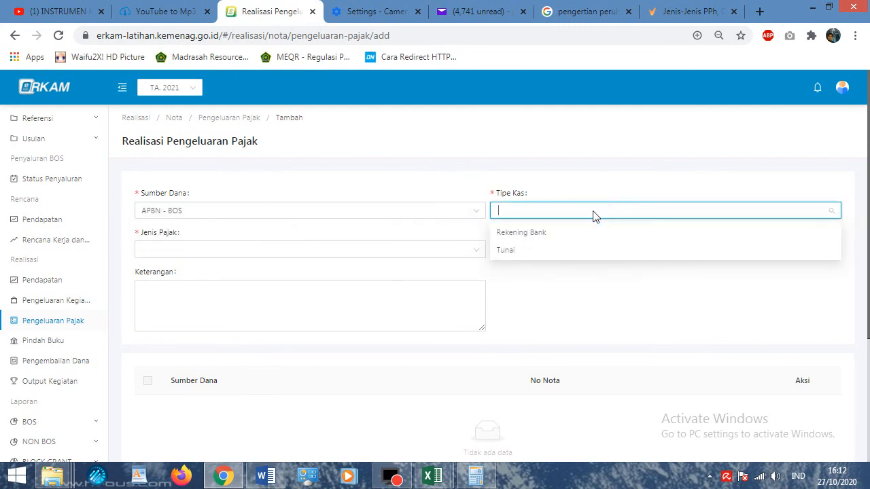
pyautogui.click(516, 234)
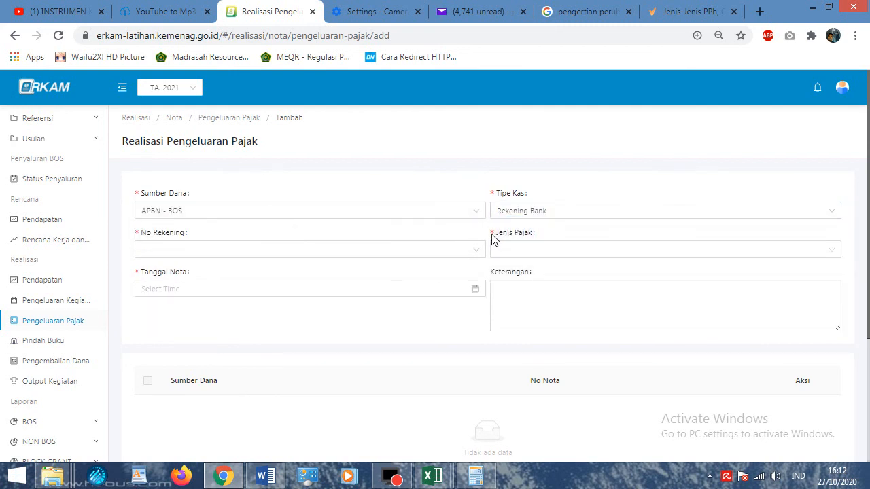
pyautogui.click(359, 255)
pyautogui.click(318, 274)
# Step: Set Jenis Pajak to PPH 23 and select the expense note INV/PENGELUARAN/APBN_BOS/TUNAI/2021/1 for payment
pyautogui.click(563, 249)
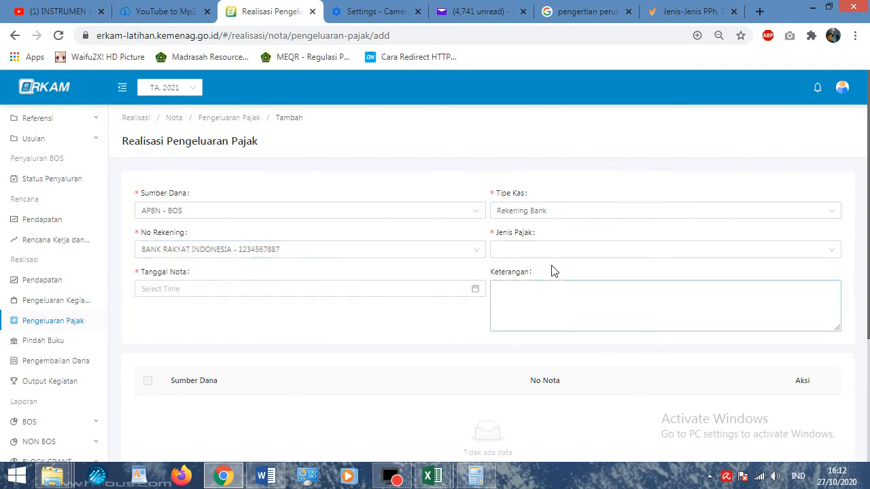
pyautogui.click(522, 324)
pyautogui.scroll(-2, 212, 278)
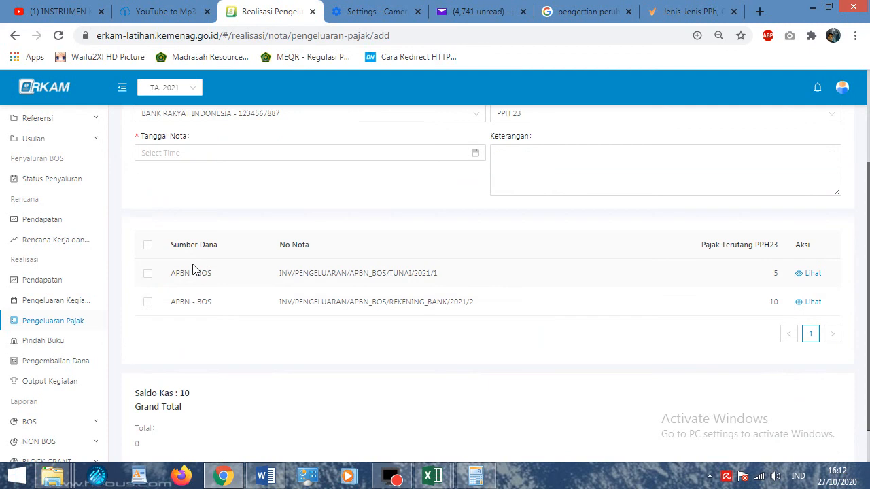
pyautogui.click(149, 275)
pyautogui.scroll(2, 424, 285)
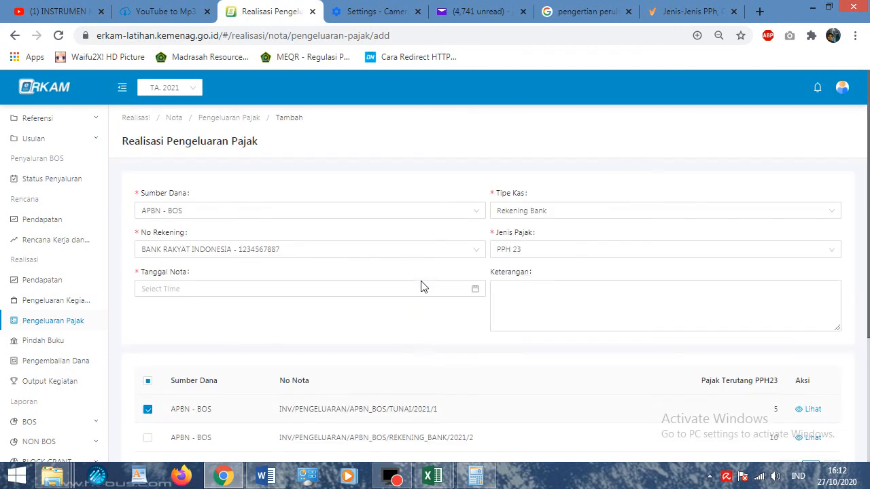
pyautogui.click(476, 291)
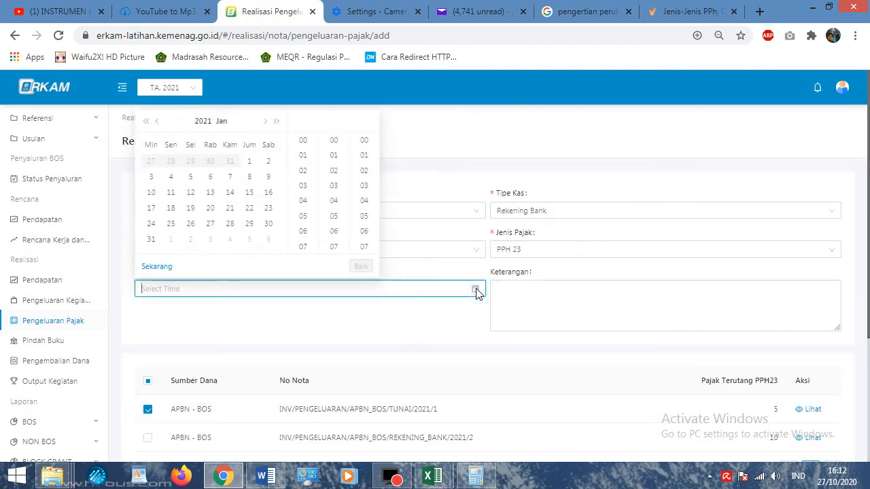
pyautogui.click(264, 121)
pyautogui.click(264, 121)
pyautogui.click(263, 121)
pyautogui.click(264, 120)
pyautogui.click(262, 121)
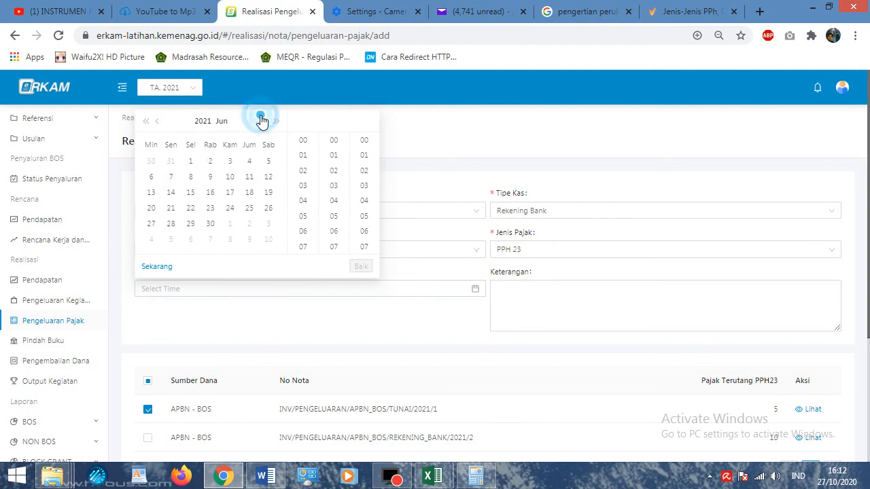
pyautogui.click(262, 121)
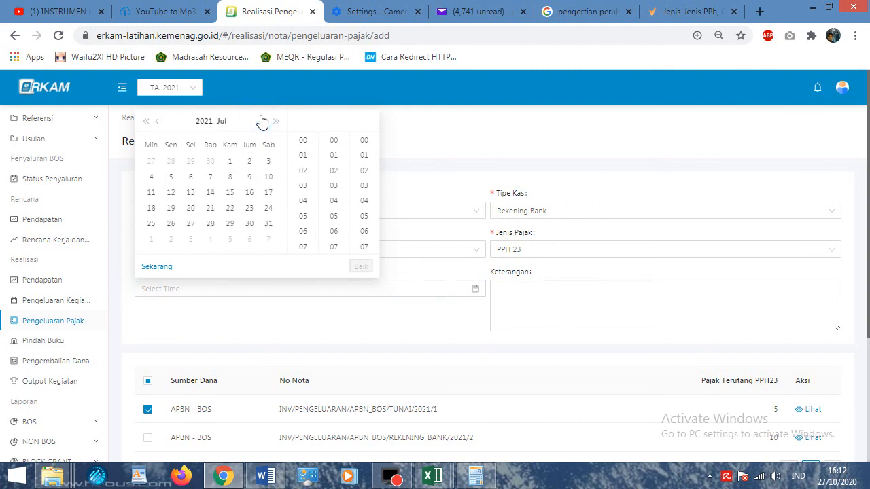
pyautogui.click(269, 192)
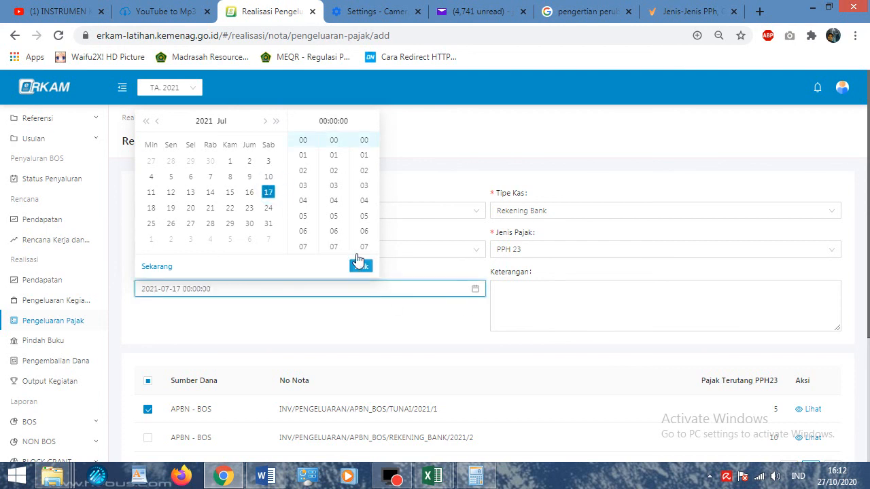
pyautogui.click(302, 247)
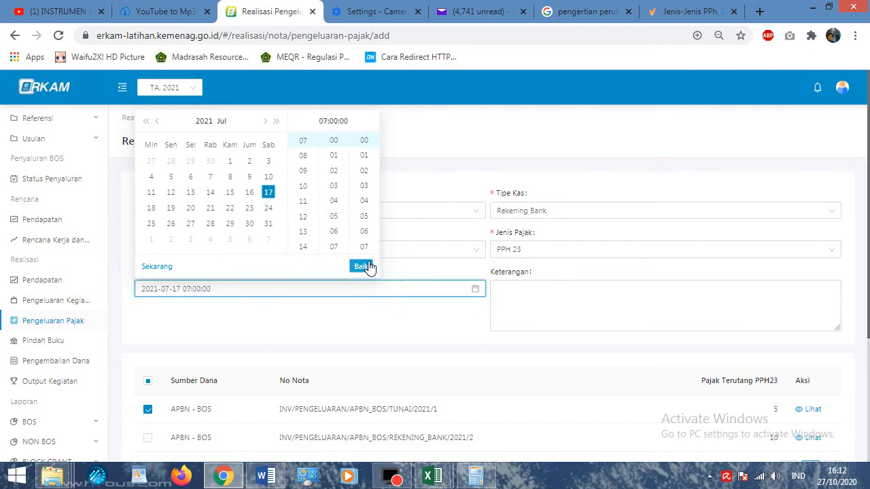
pyautogui.click(361, 266)
# Step: Switch to the Pembiayaan Erkam.xlsx workbook and copy the activity title "Workshop Pengembangan Media dan Model Pembelajaran" in cell D30
pyautogui.click(510, 299)
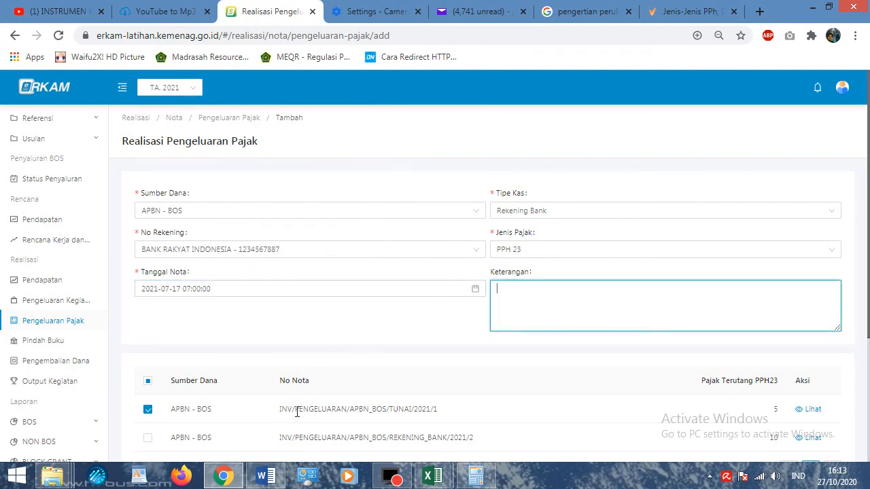
pyautogui.click(432, 475)
pyautogui.click(414, 415)
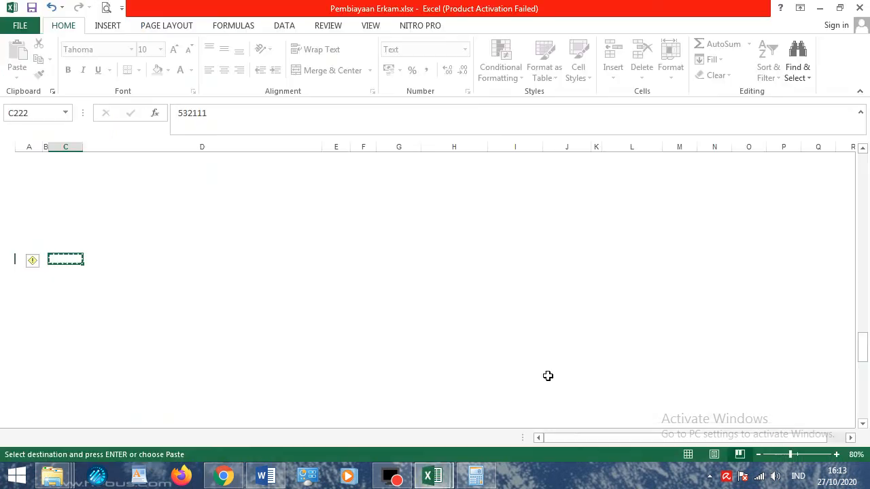
pyautogui.scroll(11, 577, 376)
pyautogui.moveTo(861, 340); pyautogui.dragTo(866, 190)
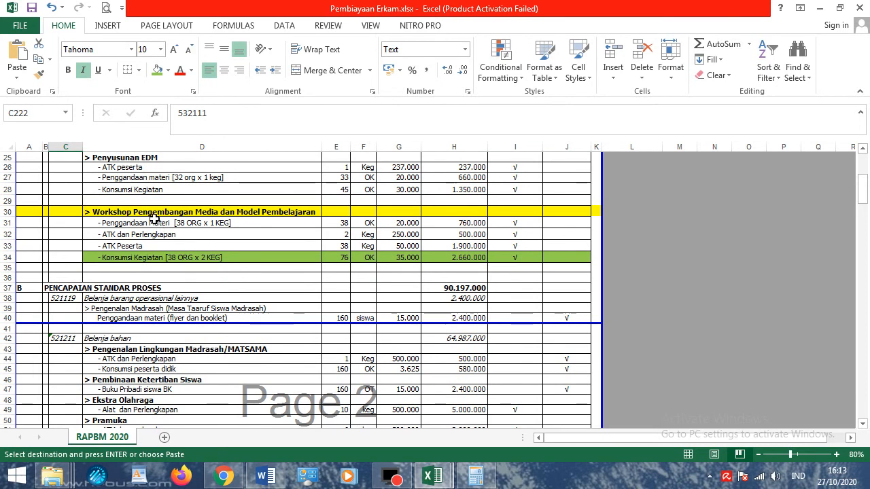
pyautogui.click(140, 258)
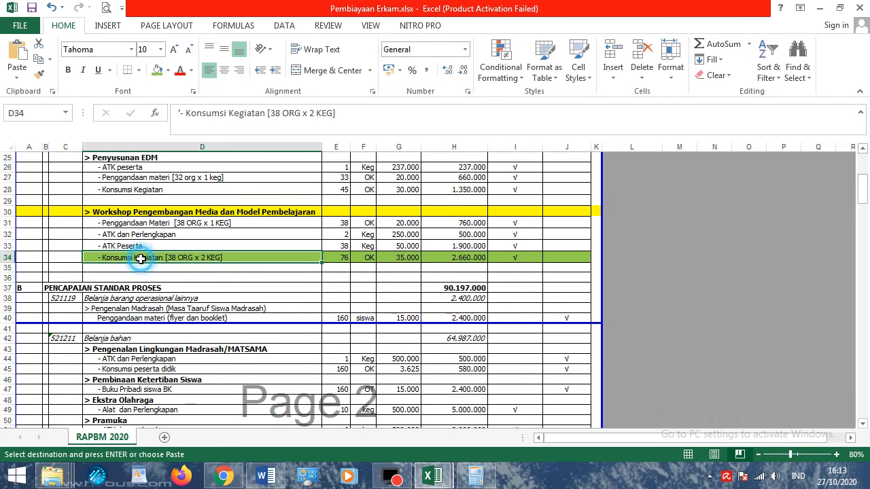
pyautogui.click(153, 214)
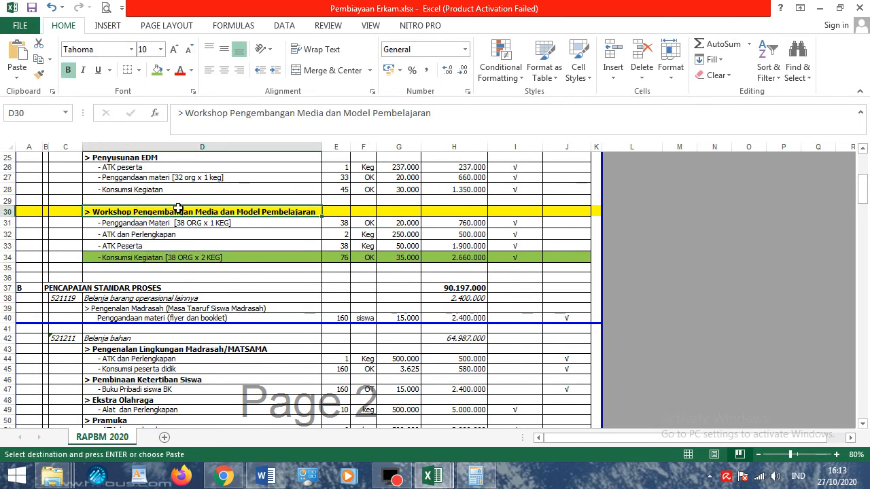
pyautogui.rightClick(182, 211)
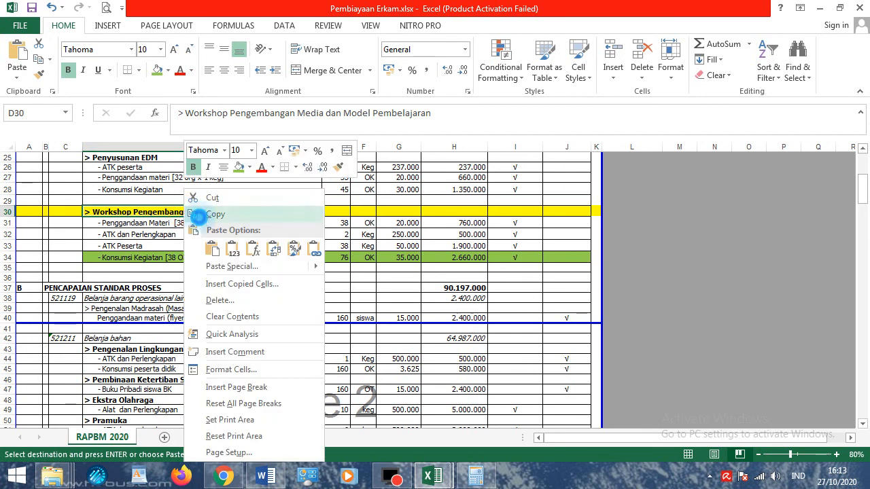
pyautogui.click(214, 266)
# Step: Return to the tax expense form in Chrome and paste the copied workshop title into Keterangan
pyautogui.click(224, 477)
pyautogui.click(551, 285)
pyautogui.rightClick(546, 287)
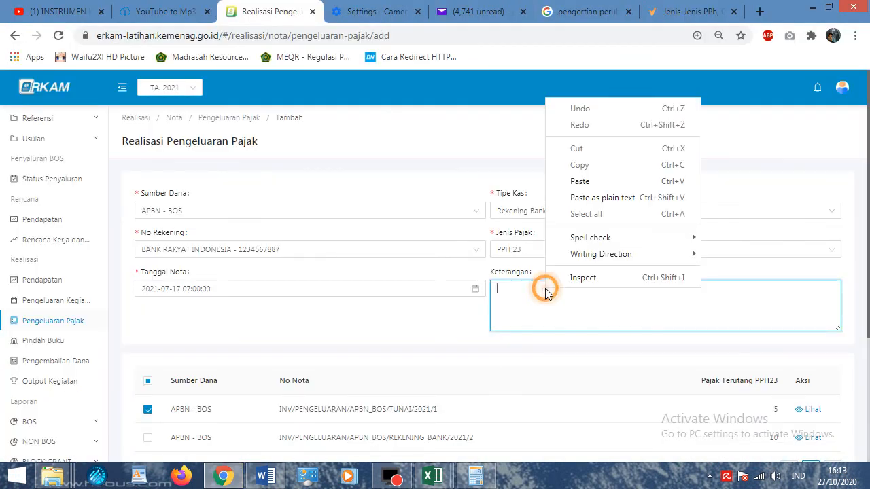
pyautogui.click(580, 182)
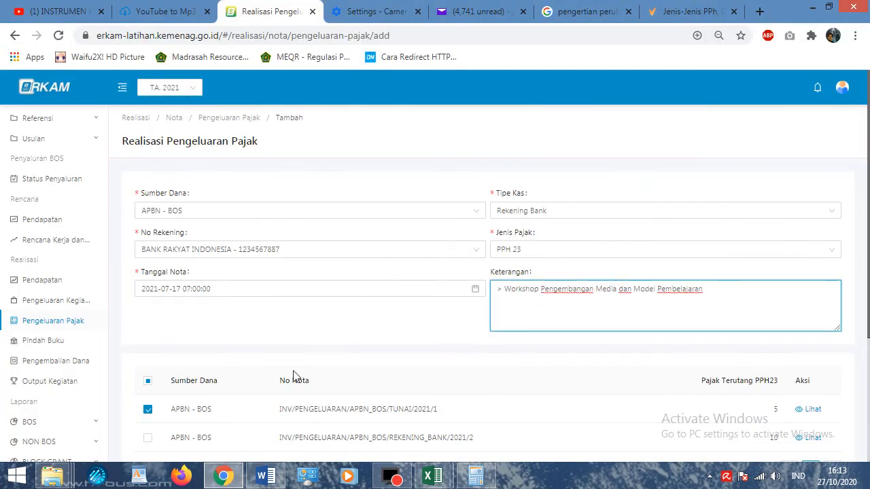
# Step: Copy "Konsumsi Kegiatan [38 ORG x 2 KEG]" from cell D34 of Pembiayaan Erkam.xlsx and add it below the workshop title in Keterangan
pyautogui.moveTo(445, 475)
pyautogui.click(466, 428)
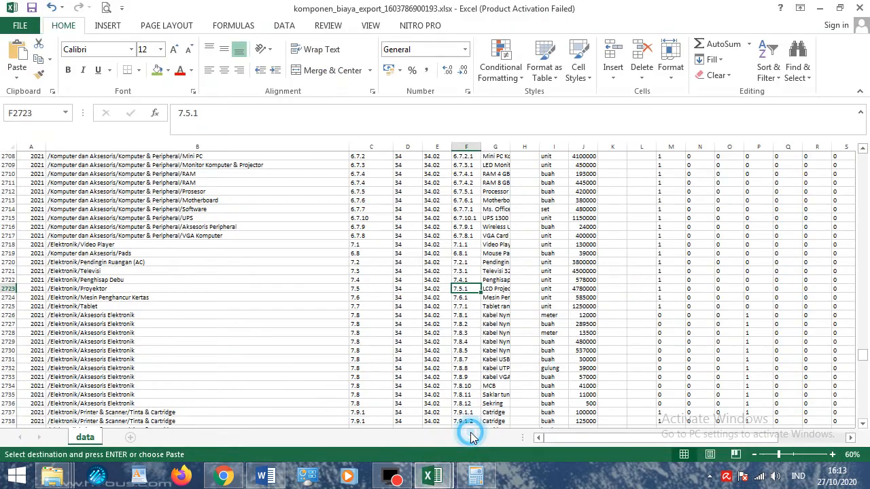
pyautogui.click(348, 428)
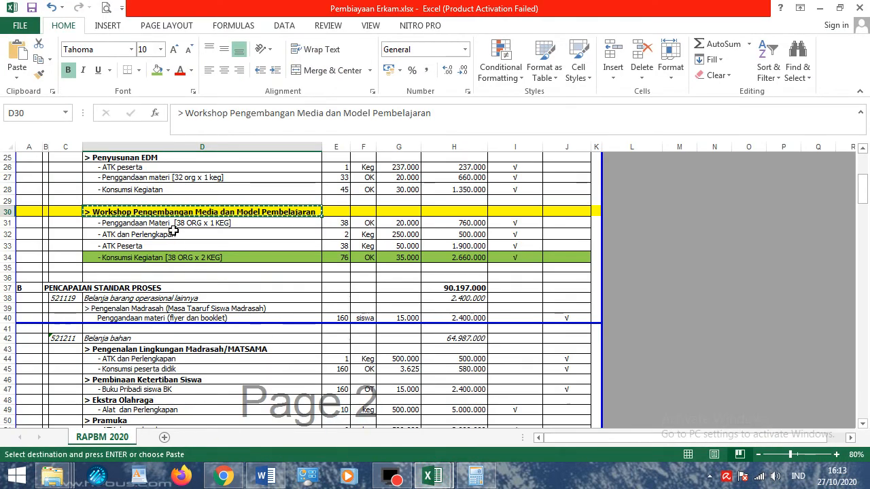
pyautogui.click(176, 256)
pyautogui.rightClick(174, 254)
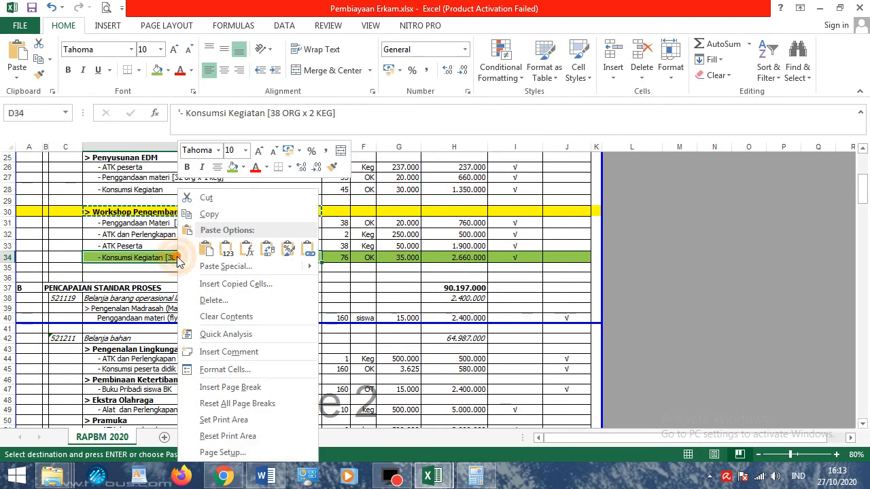
pyautogui.click(209, 216)
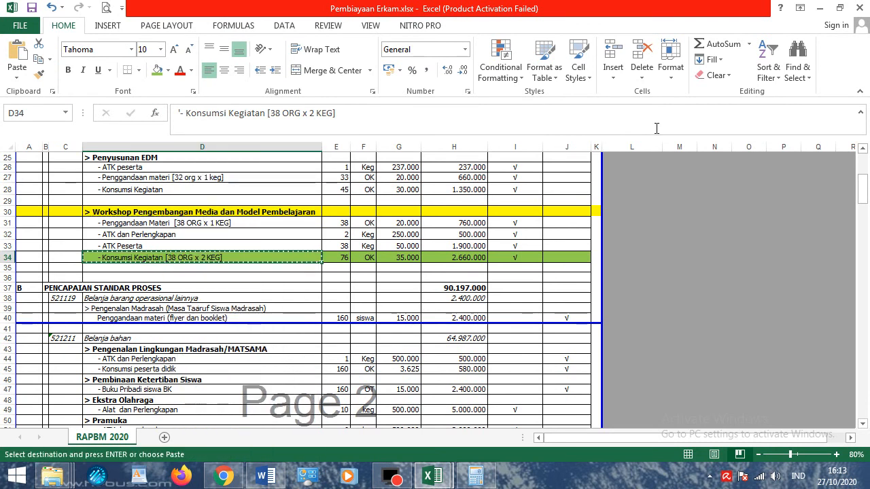
pyautogui.click(820, 8)
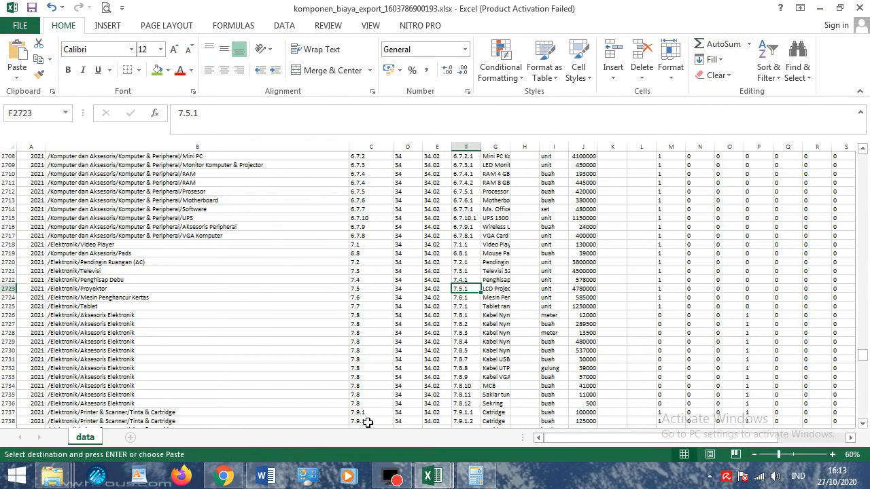
pyautogui.click(223, 476)
pyautogui.rightClick(500, 297)
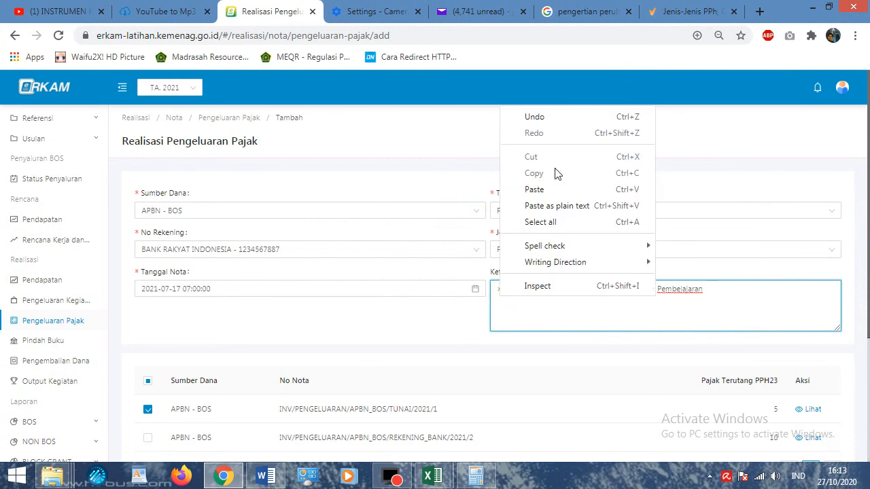
pyautogui.click(550, 189)
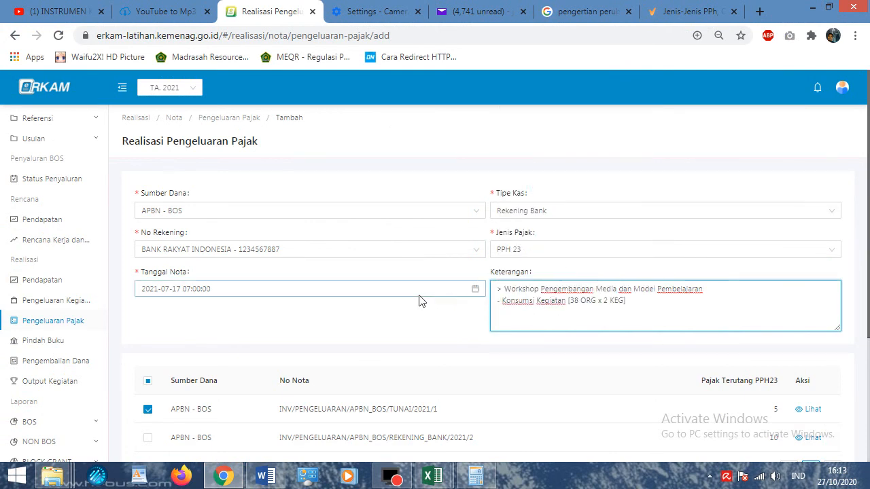
# Step: Review the completed PPH 23 tax expense form and save the note
pyautogui.scroll(-1, 276, 357)
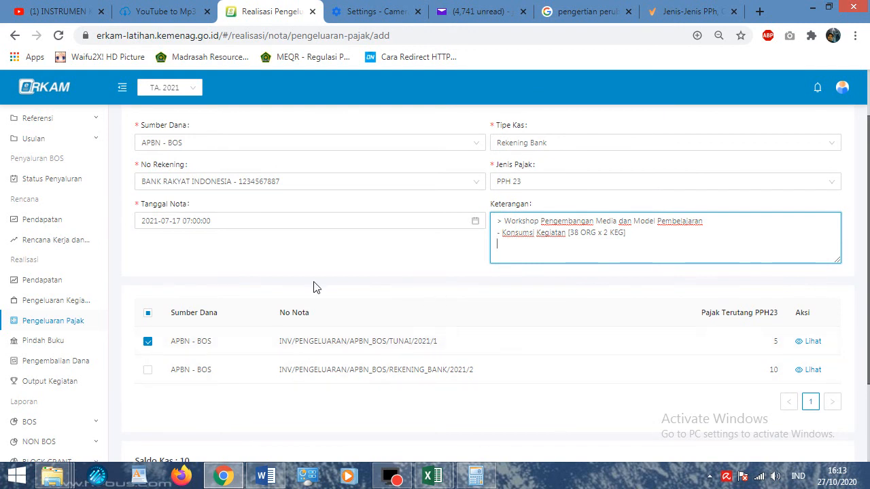
pyautogui.scroll(1, 287, 295)
pyautogui.scroll(-2, 633, 384)
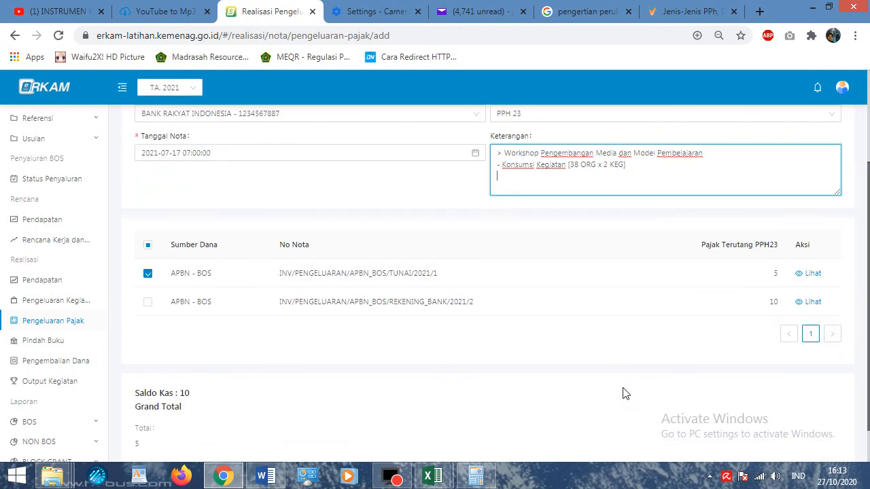
pyautogui.scroll(-1, 276, 398)
pyautogui.scroll(3, 483, 428)
pyautogui.scroll(-3, 483, 427)
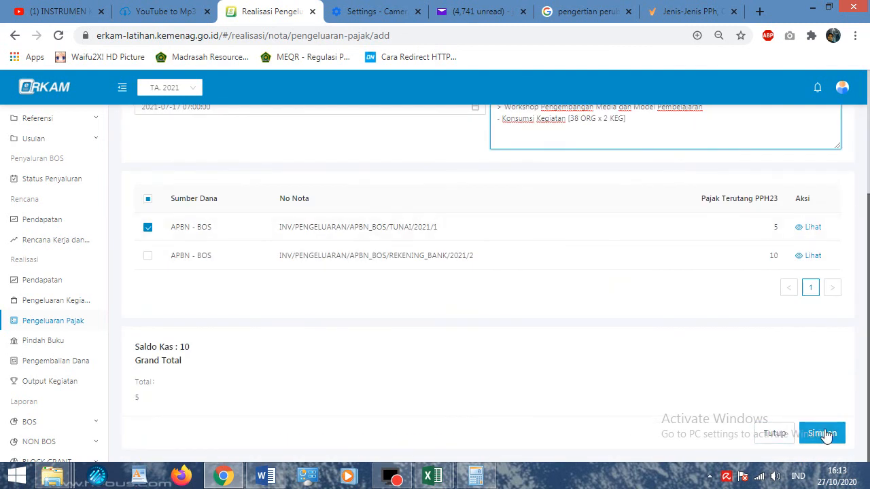
pyautogui.click(824, 434)
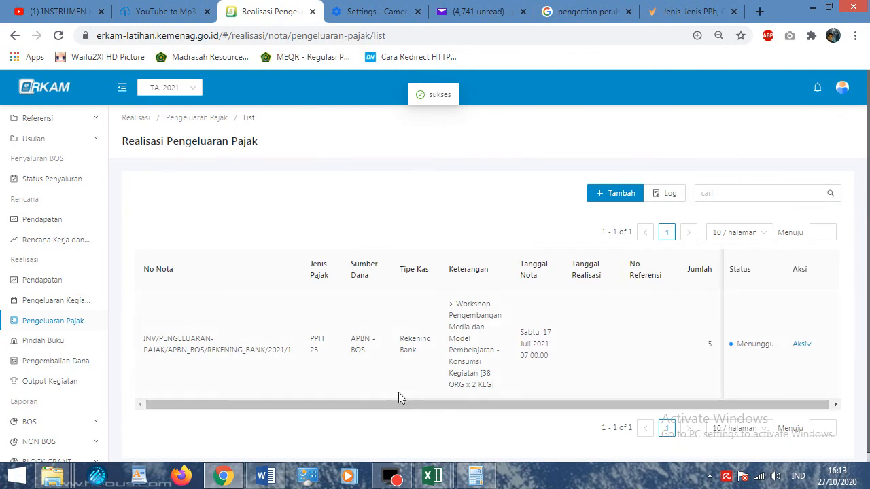
# Step: Start another tax expense note with Sumber Dana APBN - BOS, Tipe Kas Rekening Bank, the Bank Rakyat Indonesia account and Jenis Pajak PPH 23
pyautogui.click(617, 195)
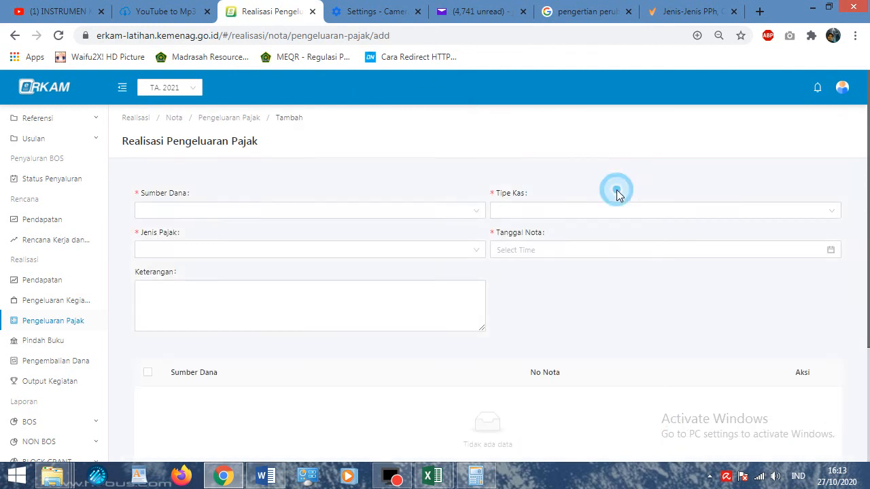
pyautogui.click(407, 219)
pyautogui.click(383, 233)
pyautogui.click(551, 210)
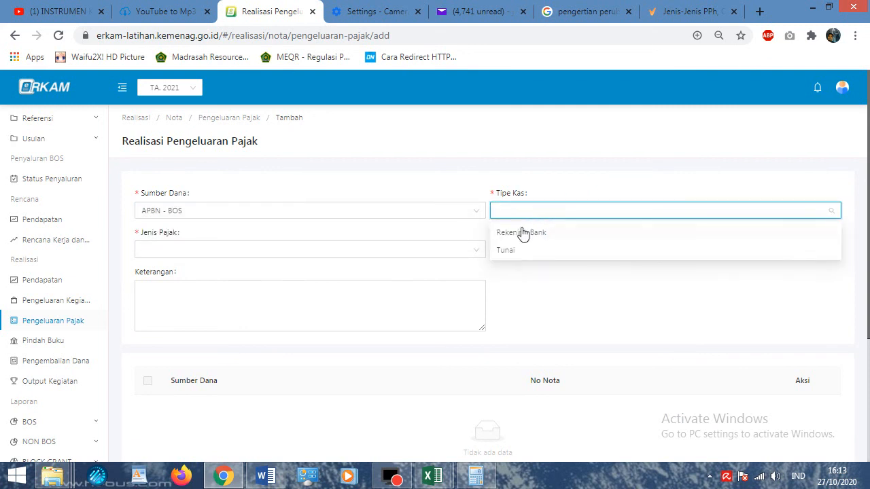
pyautogui.click(515, 238)
pyautogui.click(439, 254)
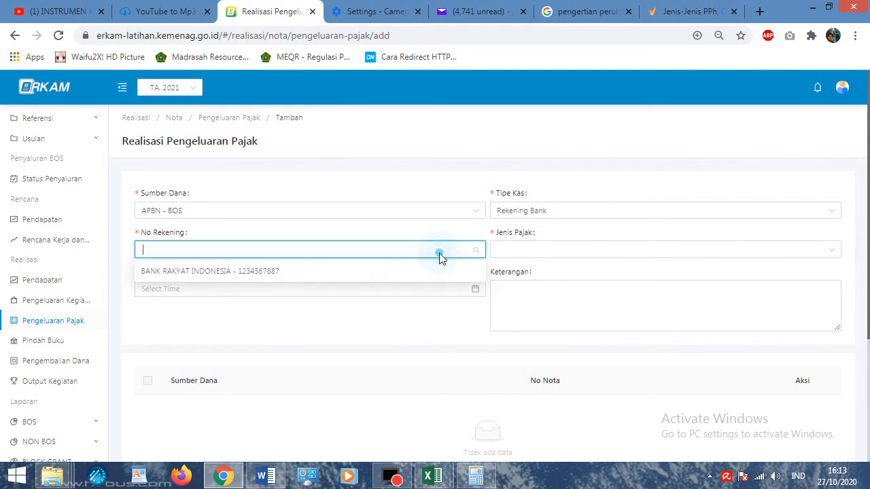
pyautogui.click(316, 272)
pyautogui.click(572, 250)
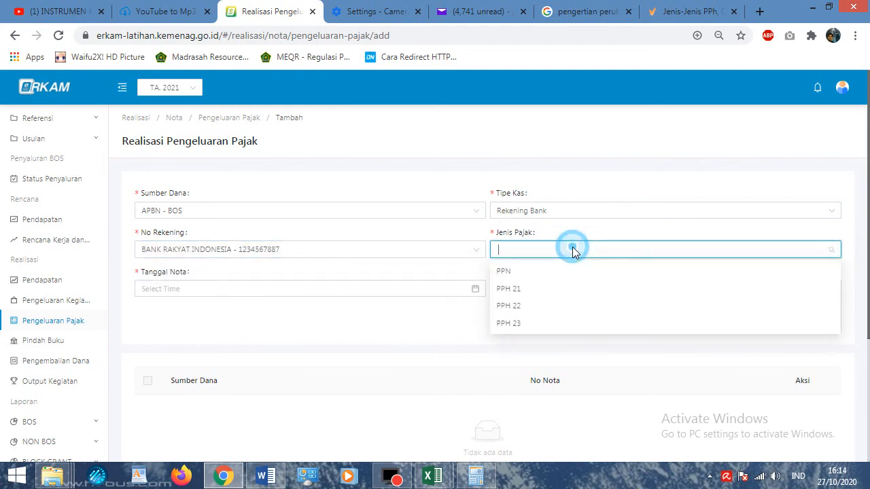
pyautogui.click(520, 324)
# Step: Select the expense note INV/PENGELUARAN/APBN_BOS/REKENING_BANK/2021/2 for payment and check its dates and description in the note details
pyautogui.scroll(-2, 394, 327)
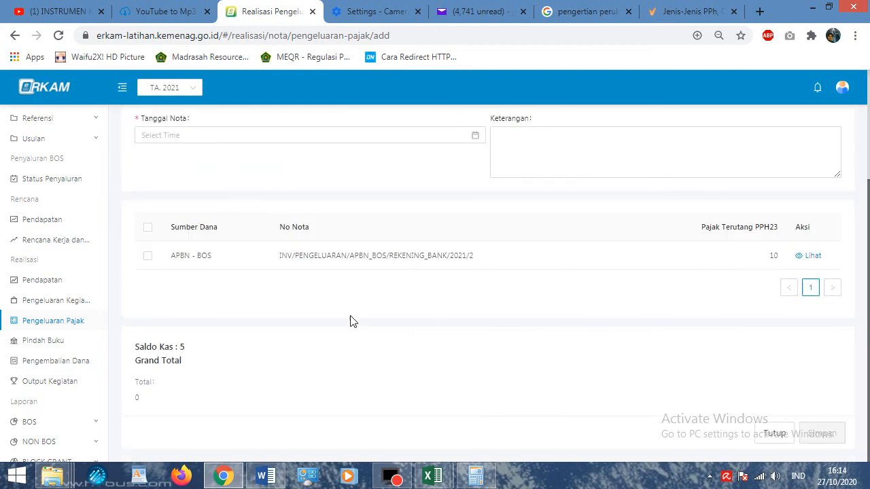
pyautogui.click(149, 259)
pyautogui.click(809, 257)
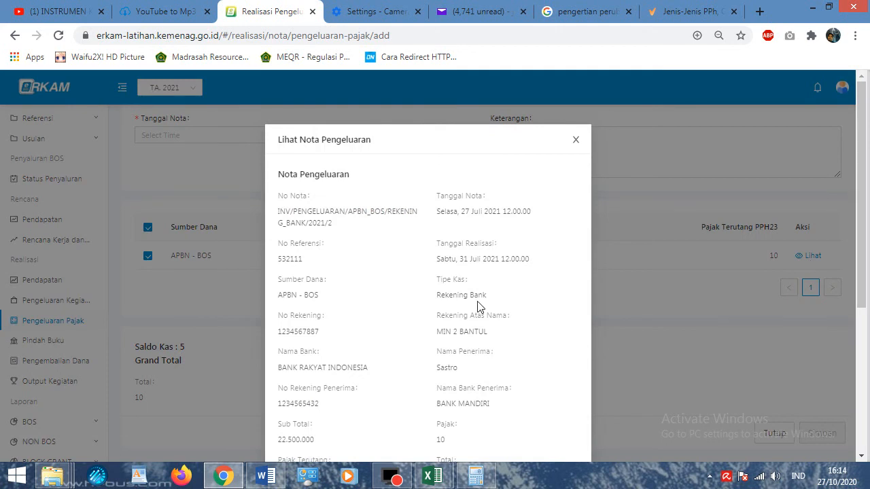
pyautogui.scroll(-2, 477, 307)
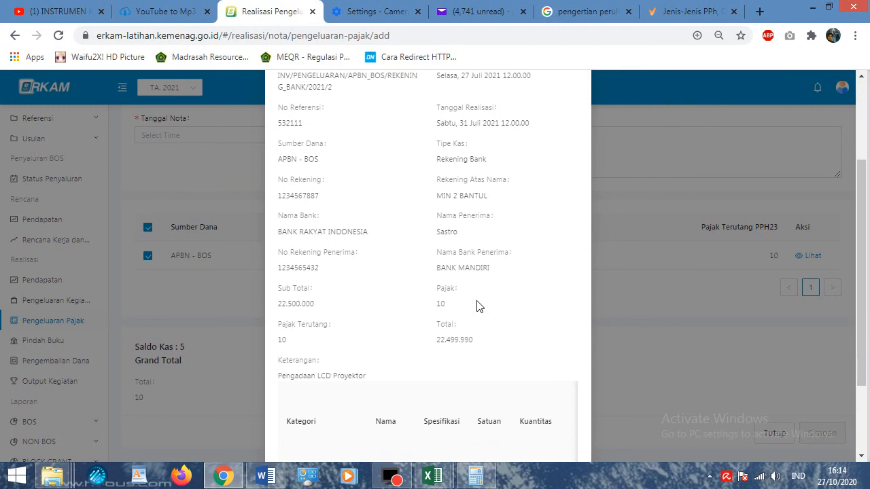
pyautogui.scroll(2, 478, 307)
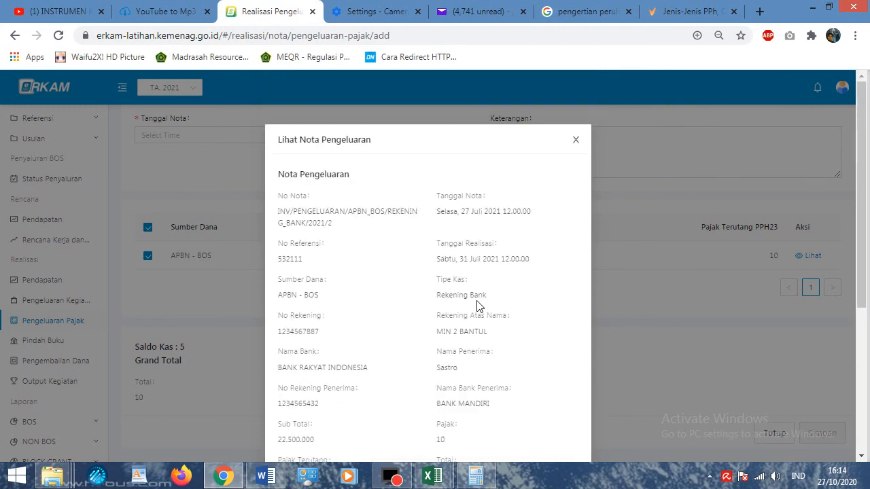
pyautogui.click(576, 142)
pyautogui.scroll(2, 424, 299)
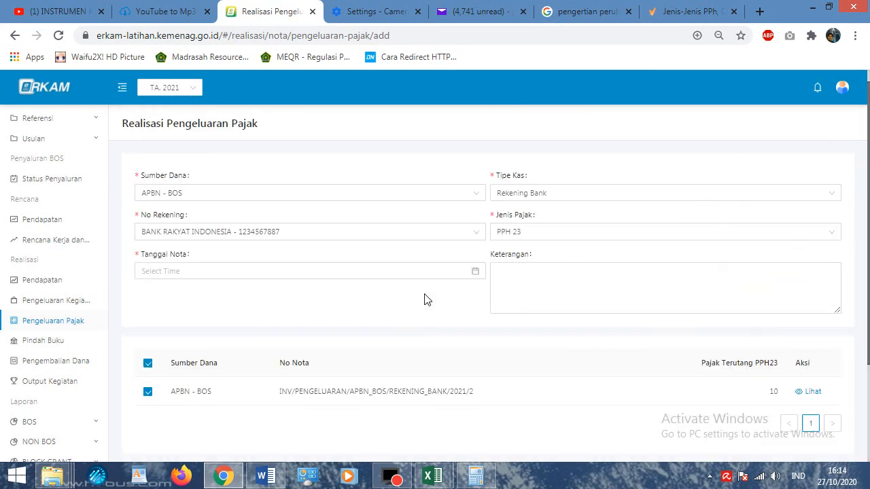
pyautogui.click(474, 271)
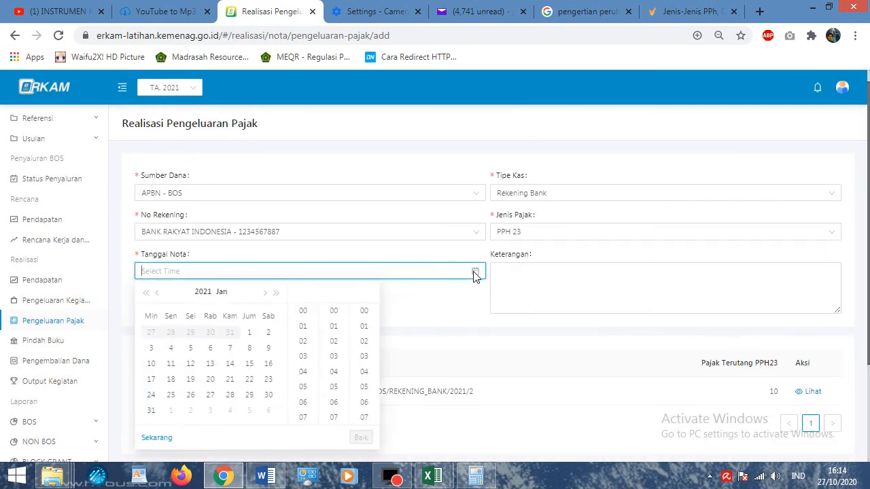
pyautogui.click(267, 293)
pyautogui.click(267, 293)
pyautogui.click(267, 293)
pyautogui.click(267, 293)
pyautogui.click(267, 293)
pyautogui.click(267, 293)
pyautogui.click(267, 292)
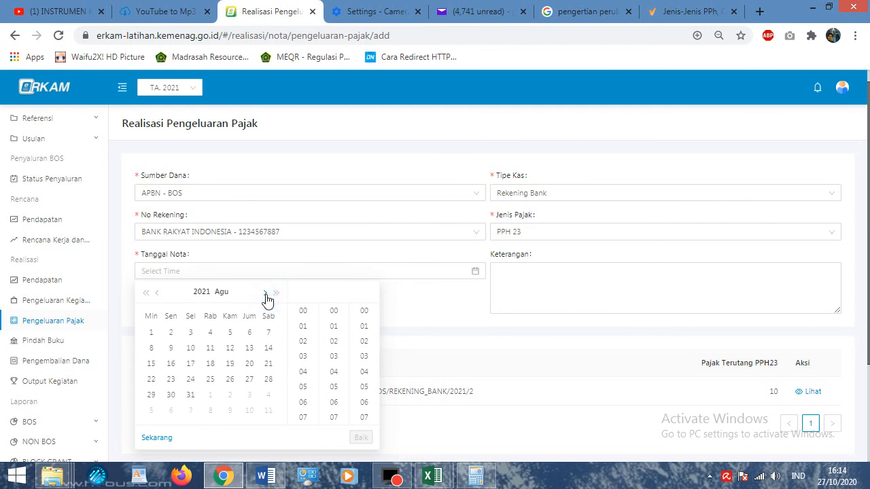
pyautogui.click(157, 293)
pyautogui.click(268, 364)
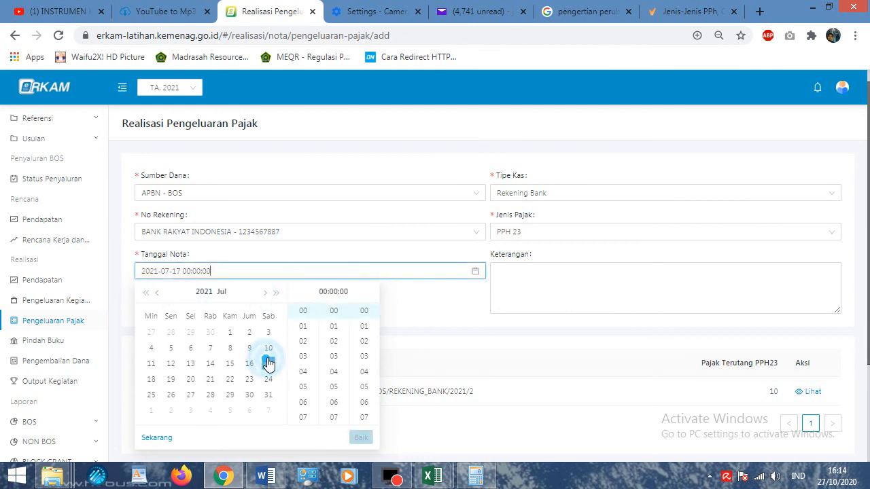
pyautogui.click(169, 382)
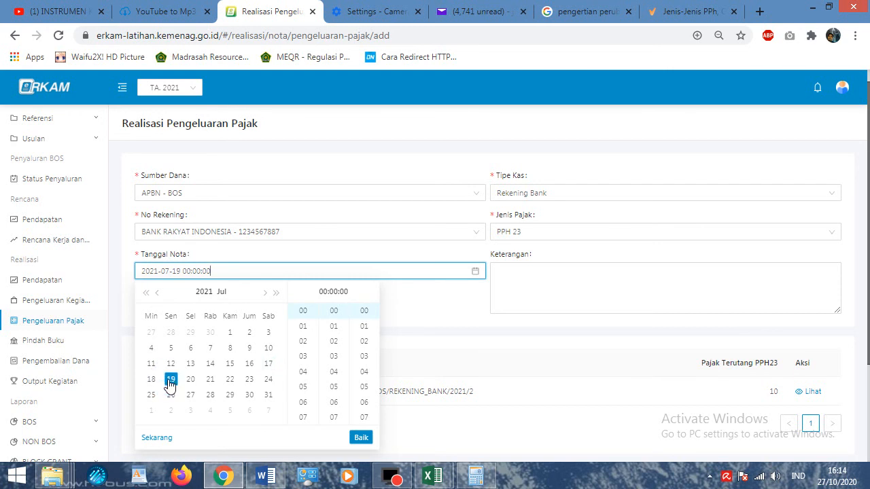
pyautogui.scroll(-2, 303, 401)
pyautogui.click(299, 351)
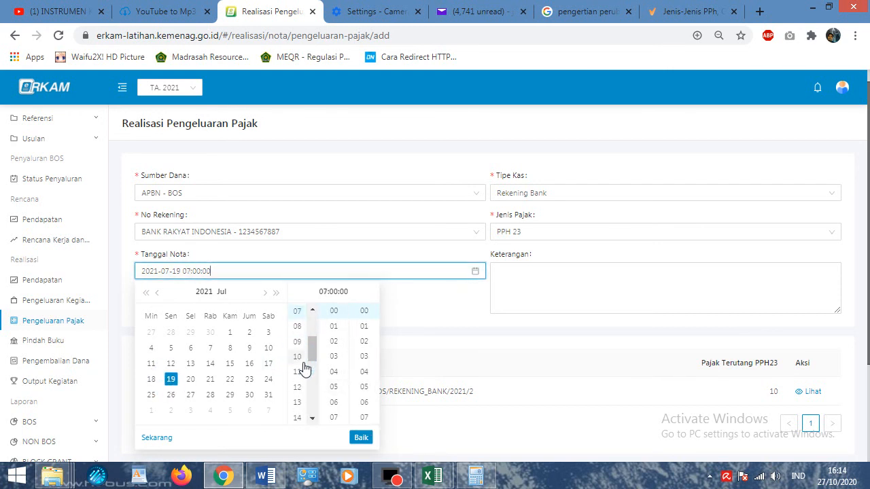
pyautogui.click(297, 357)
pyautogui.click(361, 437)
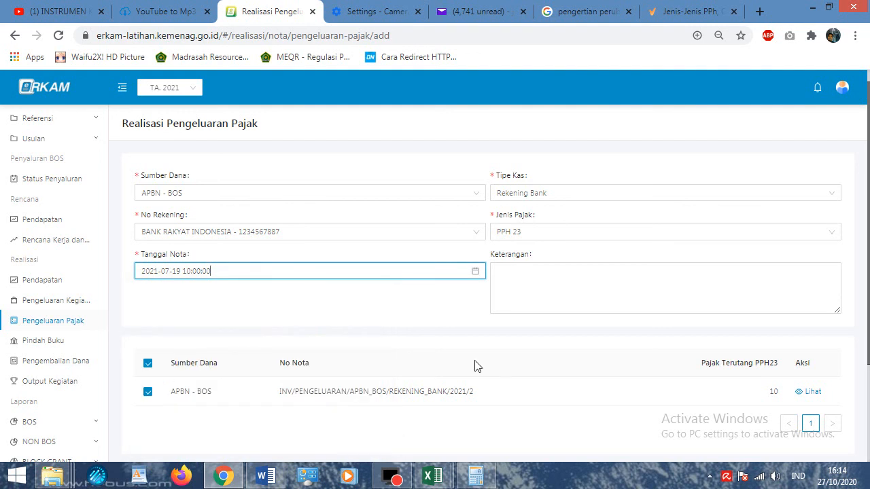
# Step: Copy "- Pengadaan LCD Proyektor" from cell D225 of Pembiayaan Erkam.xlsx in Excel and paste it into Keterangan in ERKAM
pyautogui.click(533, 285)
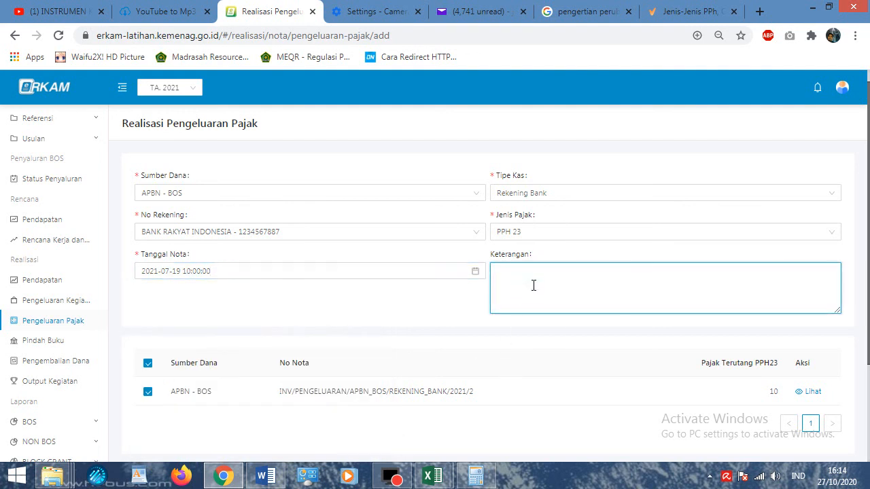
pyautogui.click(432, 475)
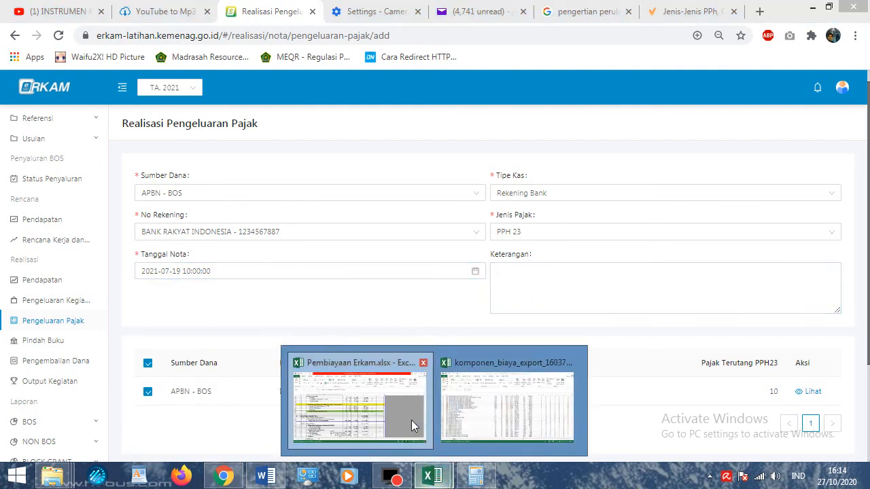
pyautogui.click(380, 408)
pyautogui.scroll(-15, 495, 317)
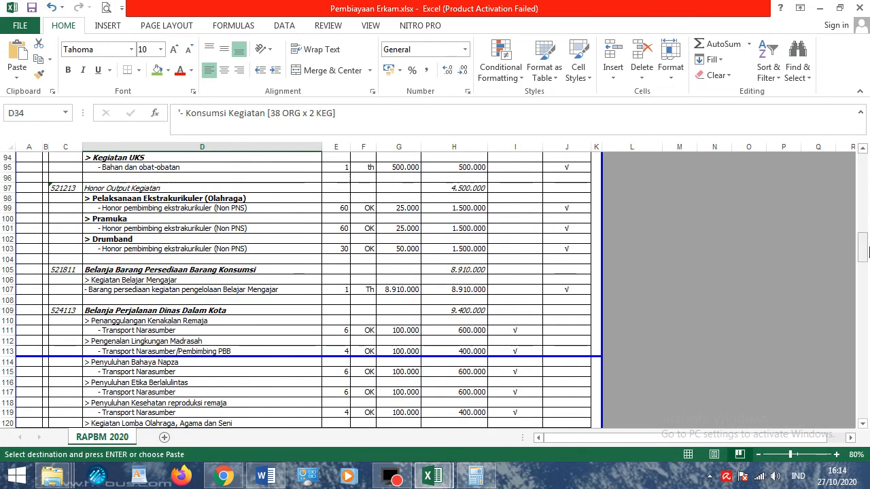
pyautogui.moveTo(863, 250); pyautogui.dragTo(858, 352)
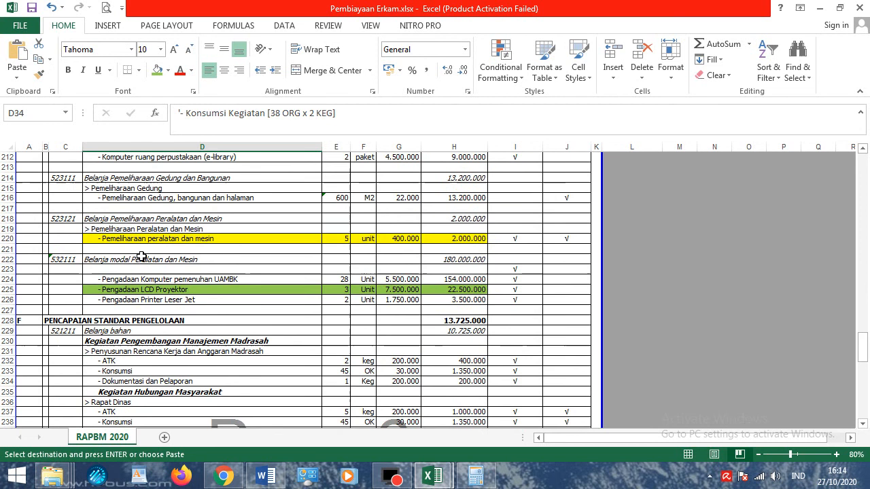
pyautogui.rightClick(140, 292)
pyautogui.click(170, 43)
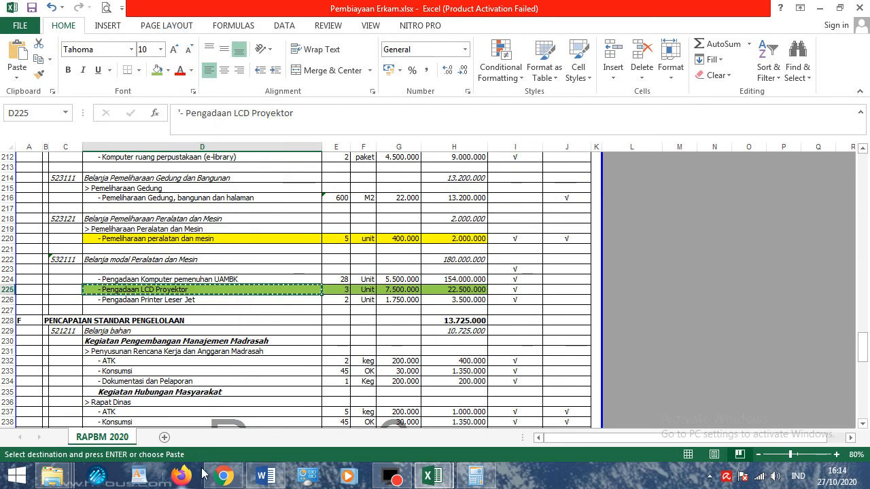
pyautogui.click(216, 479)
pyautogui.rightClick(503, 281)
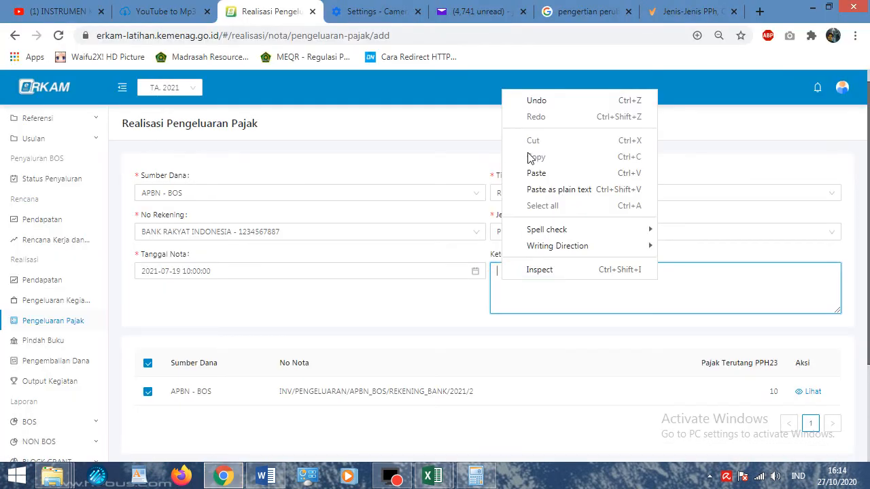
pyautogui.click(536, 173)
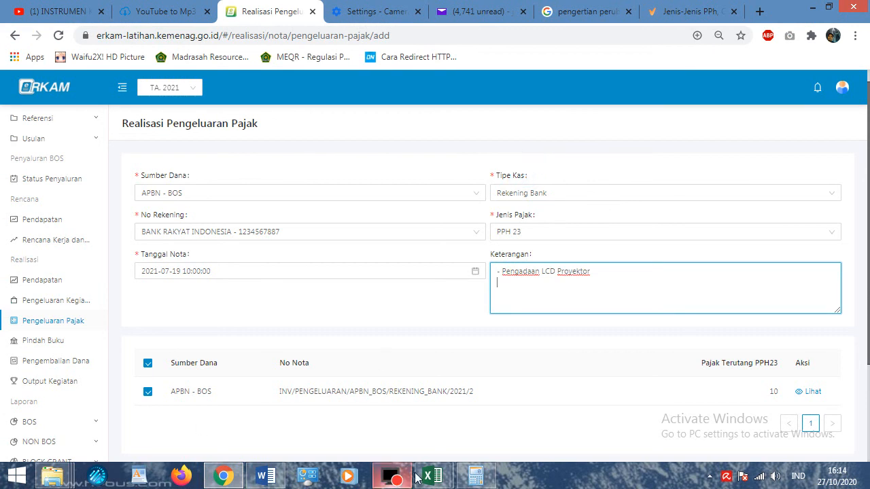
# Step: Copy "Belanja modal Peralatan dan Mesin" from cell D222 of Pembiayaan Erkam.xlsx and add it below the LCD Proyektor line in Keterangan
pyautogui.moveTo(428, 476)
pyautogui.click(360, 401)
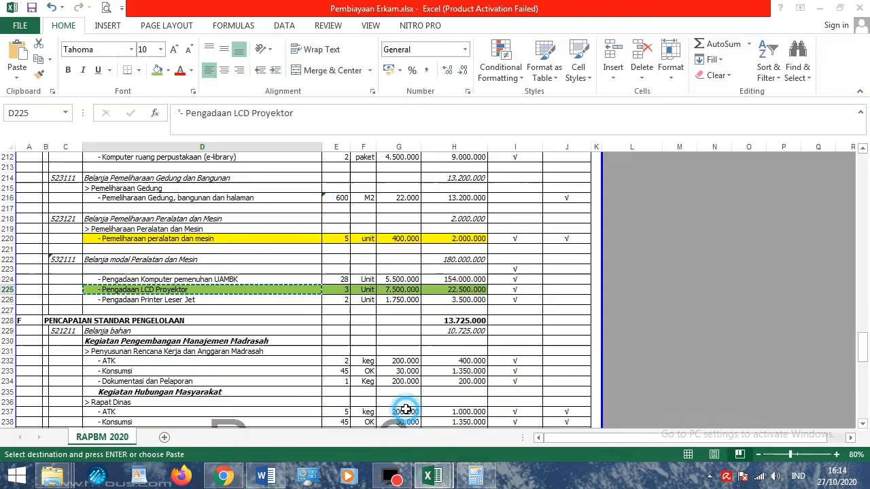
pyautogui.click(176, 261)
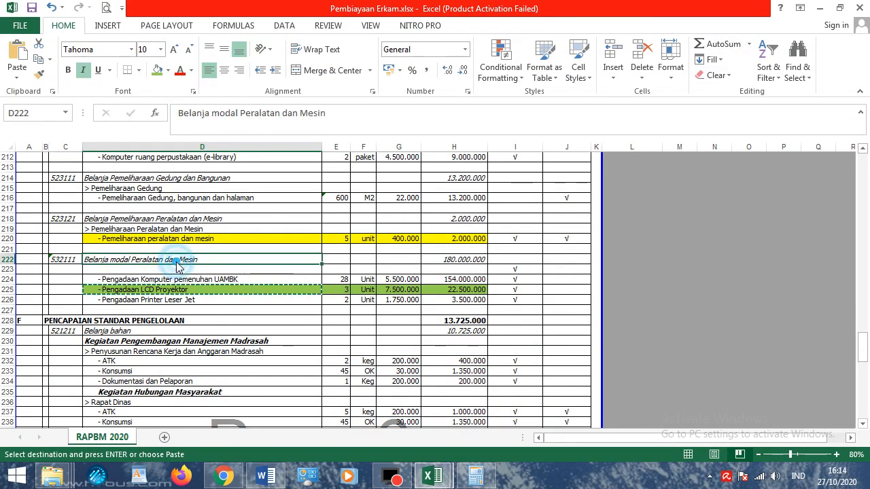
pyautogui.rightClick(176, 260)
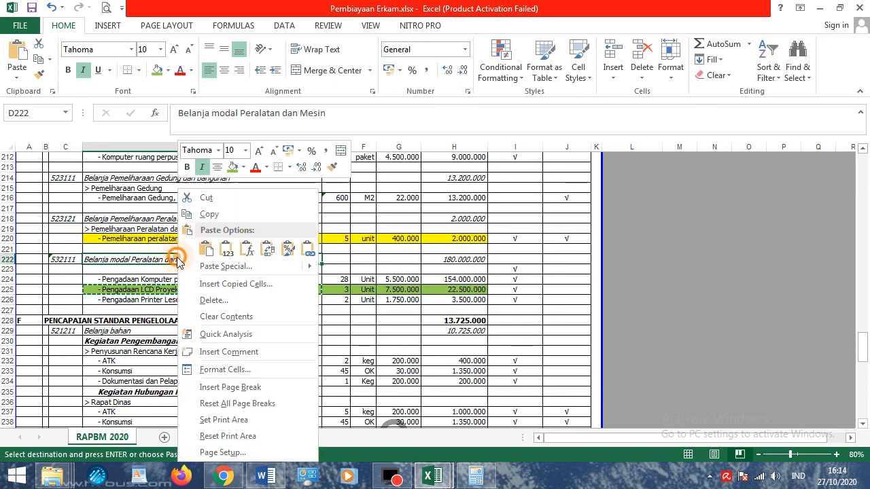
pyautogui.click(207, 161)
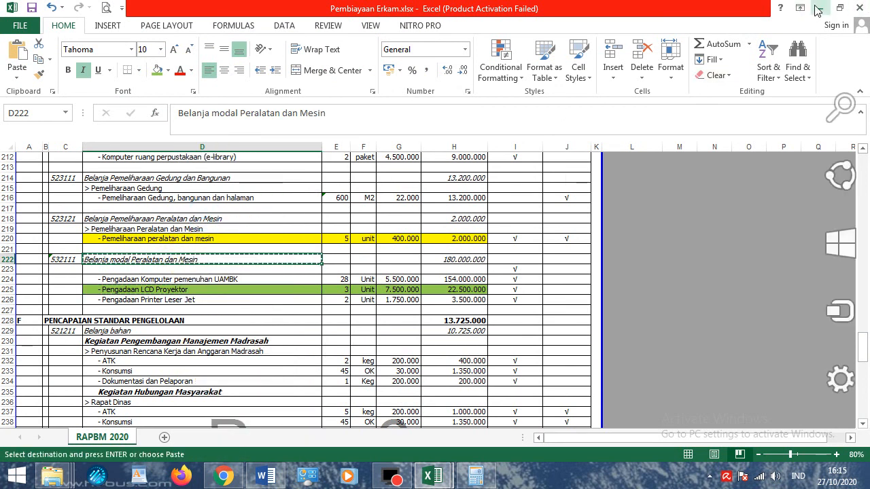
pyautogui.click(820, 7)
pyautogui.rightClick(556, 277)
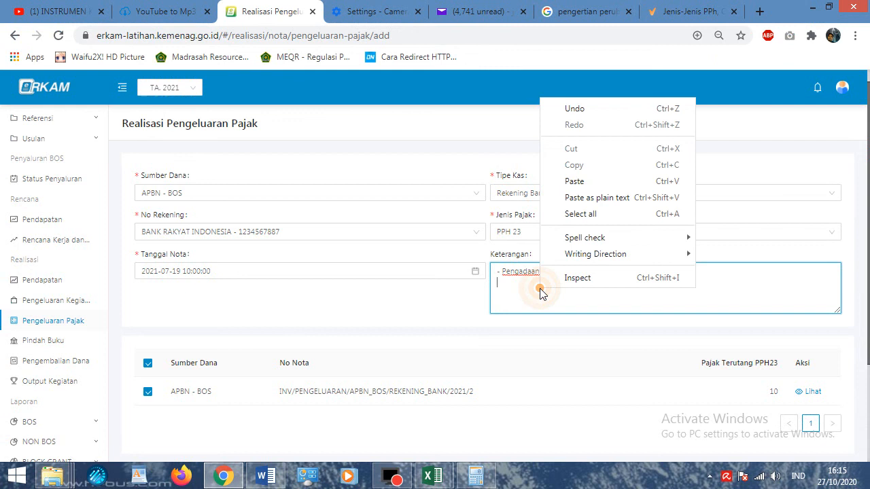
pyautogui.click(565, 180)
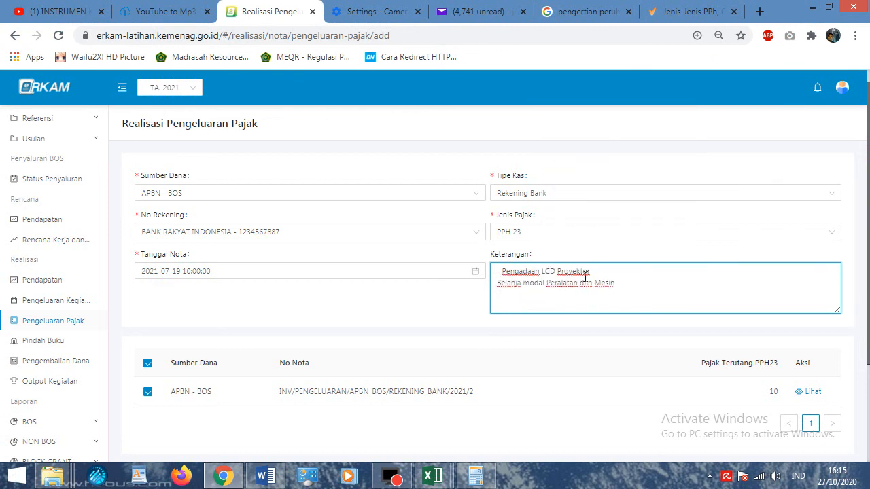
pyautogui.press('Return')
# Step: Save the completed PPH 23 tax expense note and check it in the Realisasi Pengeluaran Pajak list
pyautogui.scroll(-2, 630, 294)
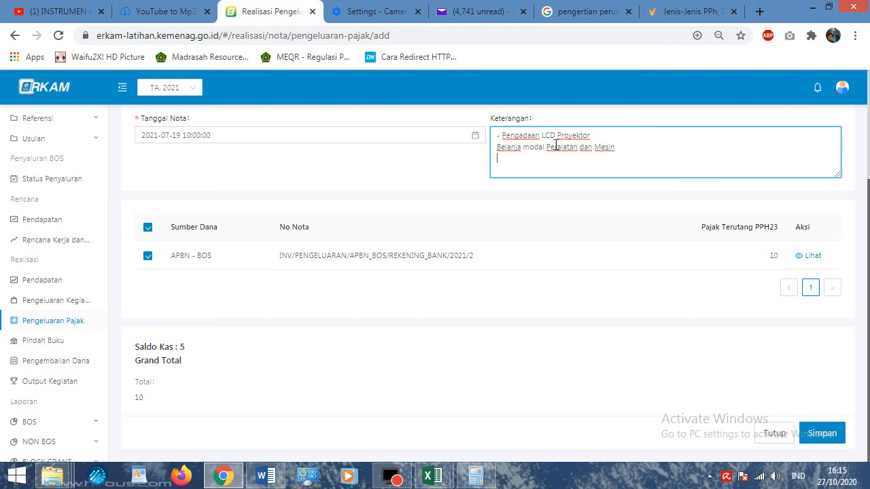
pyautogui.click(823, 434)
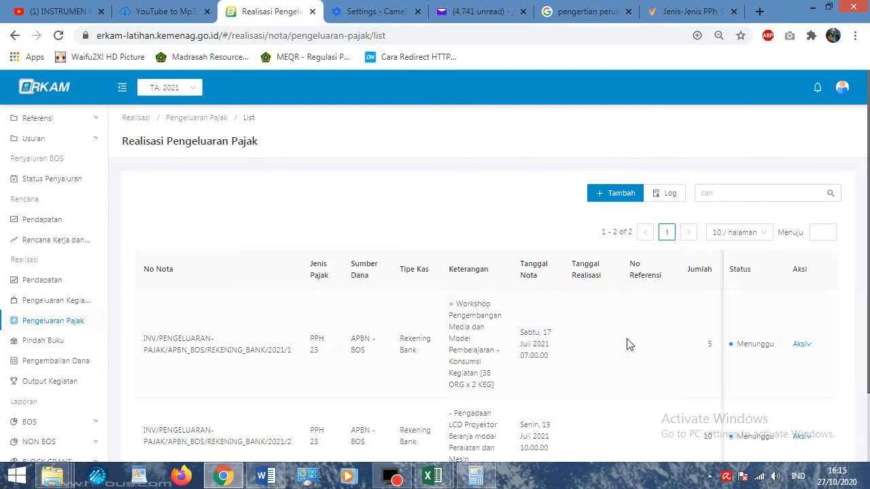
pyautogui.scroll(-2, 627, 343)
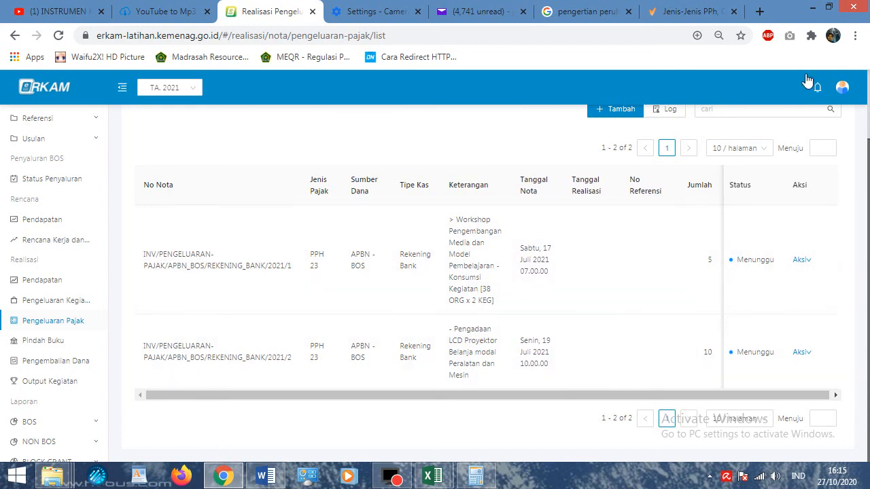
# Step: Change the active role to Kepala Madrasah of MIN MIN 2 BANTUL
pyautogui.moveTo(836, 94)
pyautogui.click(829, 145)
pyautogui.click(524, 254)
pyautogui.click(508, 301)
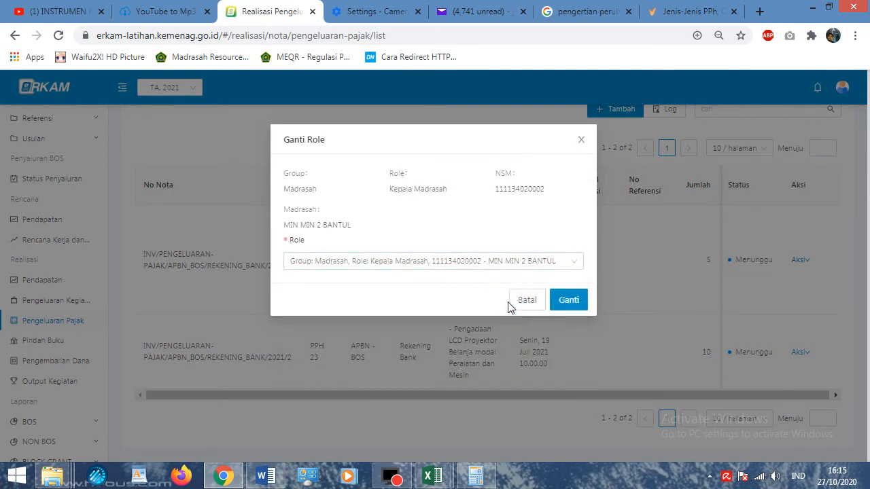
pyautogui.click(573, 301)
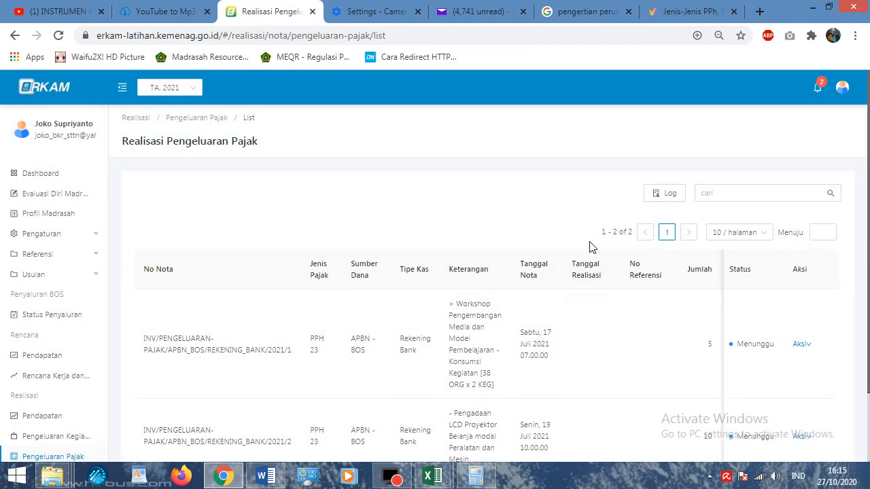
# Step: Approve the PPH 23 tax expense note dated 17 Juli 2021 for the workshop consumption
pyautogui.scroll(-2, 636, 306)
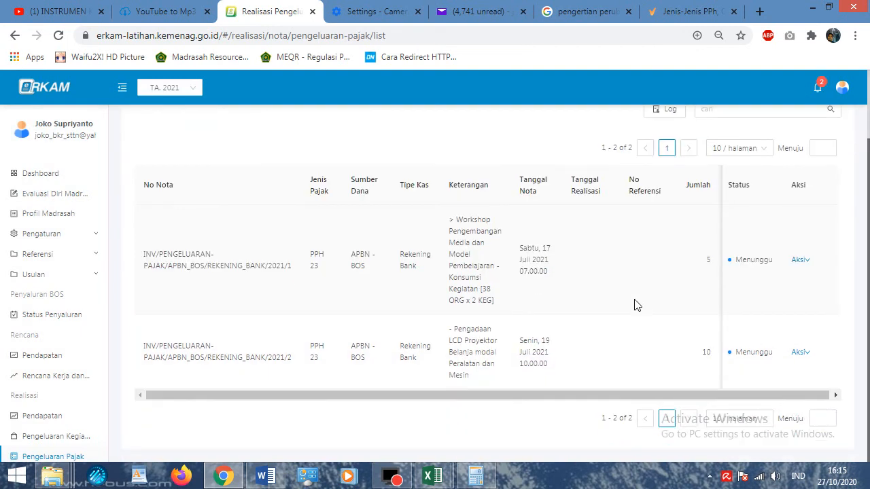
pyautogui.click(803, 261)
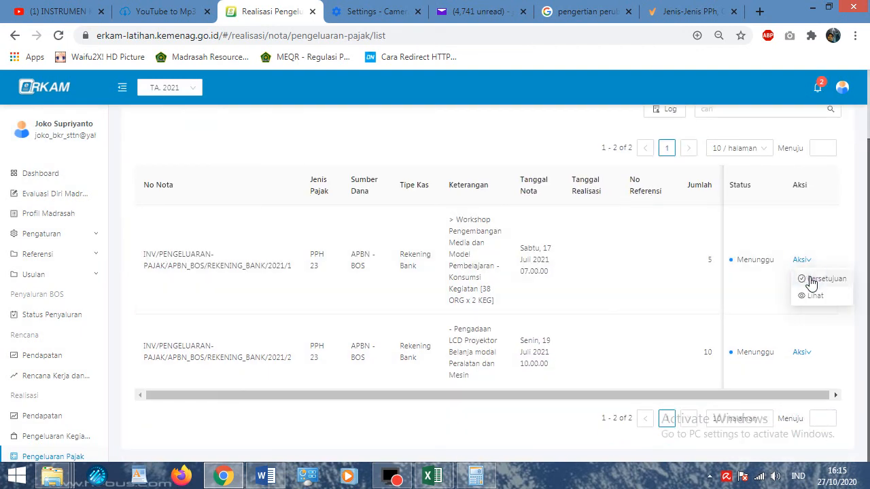
pyautogui.click(808, 279)
pyautogui.scroll(-3, 536, 381)
pyautogui.click(559, 435)
# Step: Approve the PPH 23 tax expense note dated 19 Juli 2021 for Pengadaan LCD Proyektor
pyautogui.moveTo(823, 353)
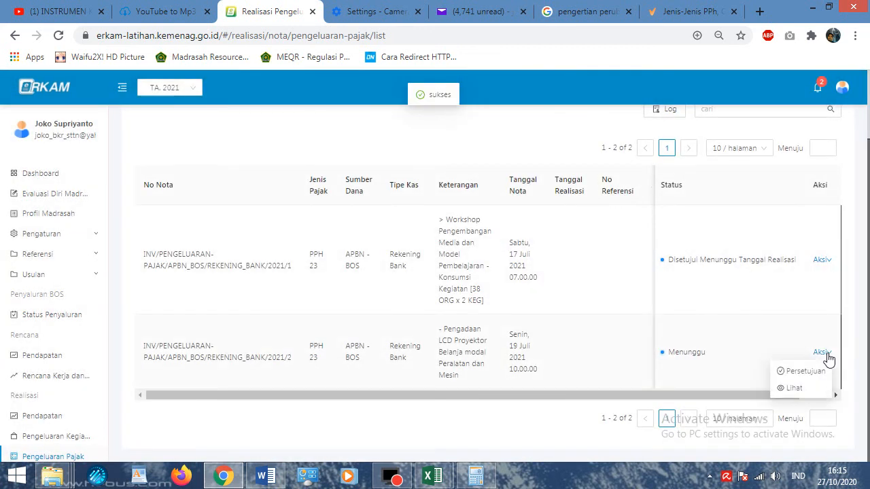
pyautogui.click(798, 369)
pyautogui.scroll(-3, 577, 386)
pyautogui.click(561, 433)
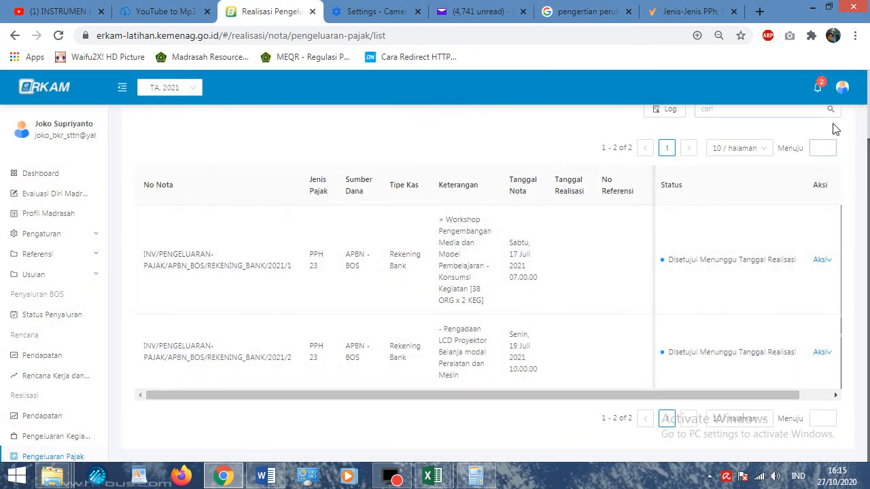
# Step: Change the active role to Bendahara Madrasah of MIN MIN 2 BANTUL
pyautogui.moveTo(841, 89)
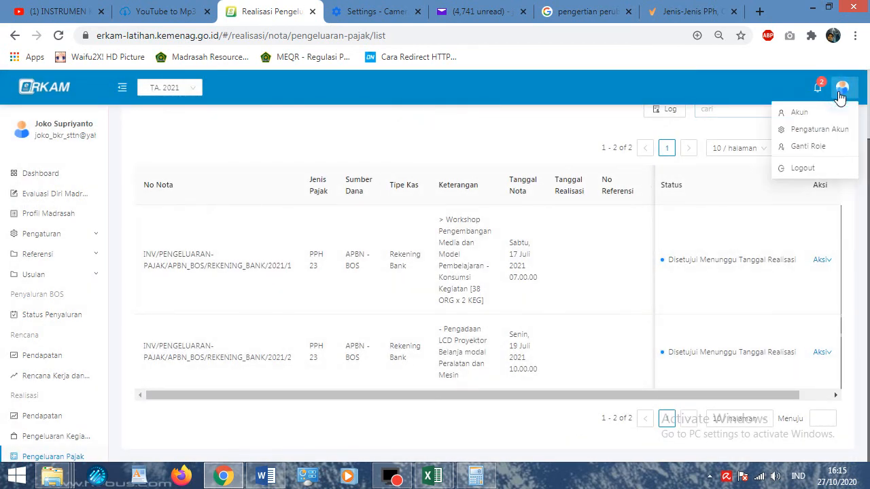
pyautogui.click(808, 148)
pyautogui.click(546, 261)
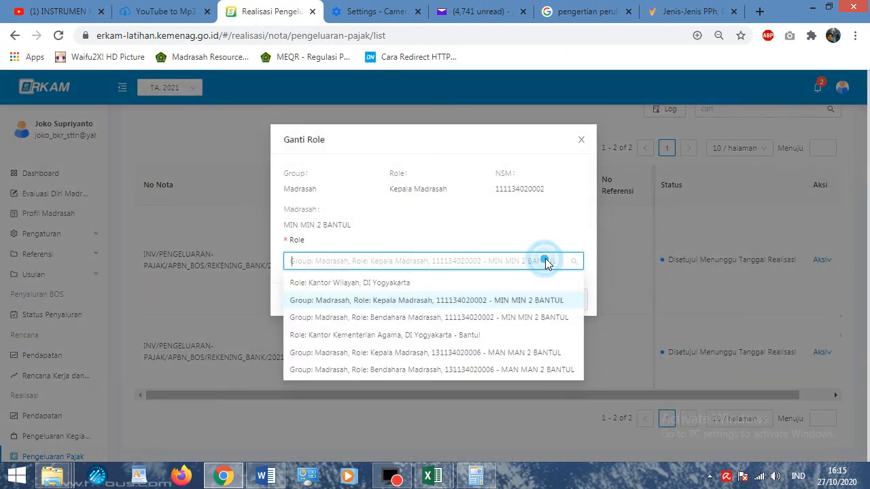
pyautogui.click(508, 319)
pyautogui.click(565, 301)
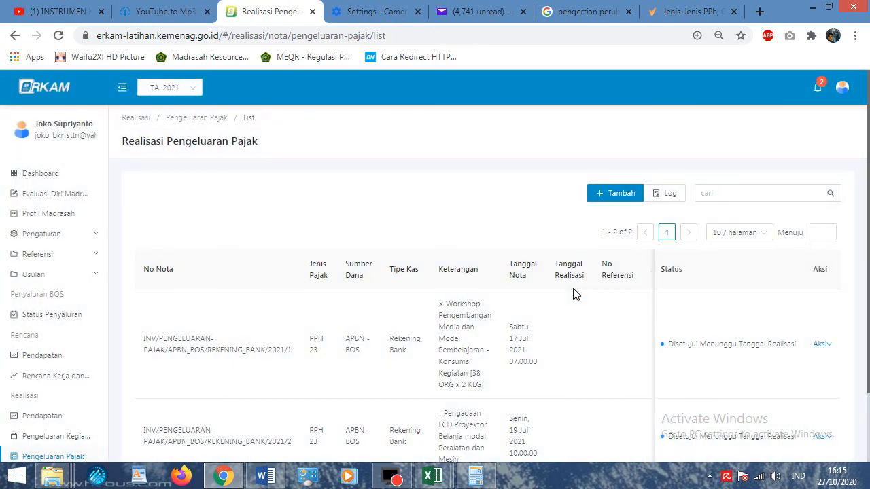
pyautogui.scroll(-2, 574, 294)
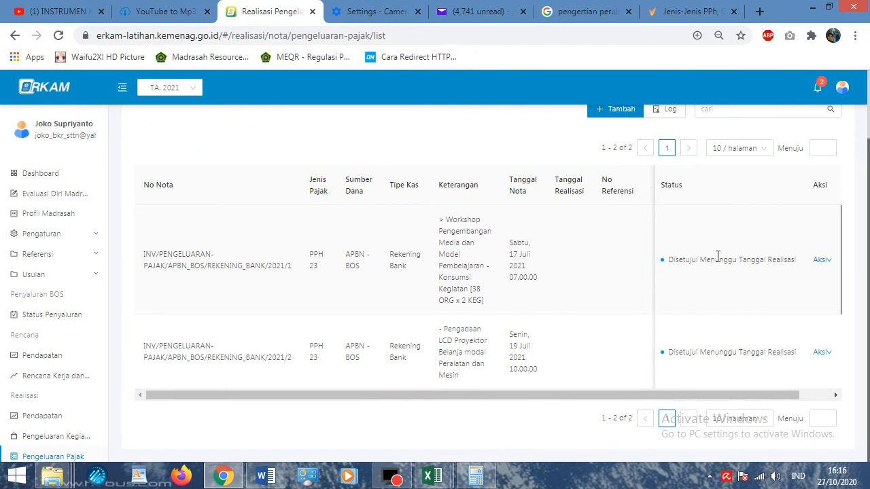
pyautogui.moveTo(818, 261)
pyautogui.click(802, 279)
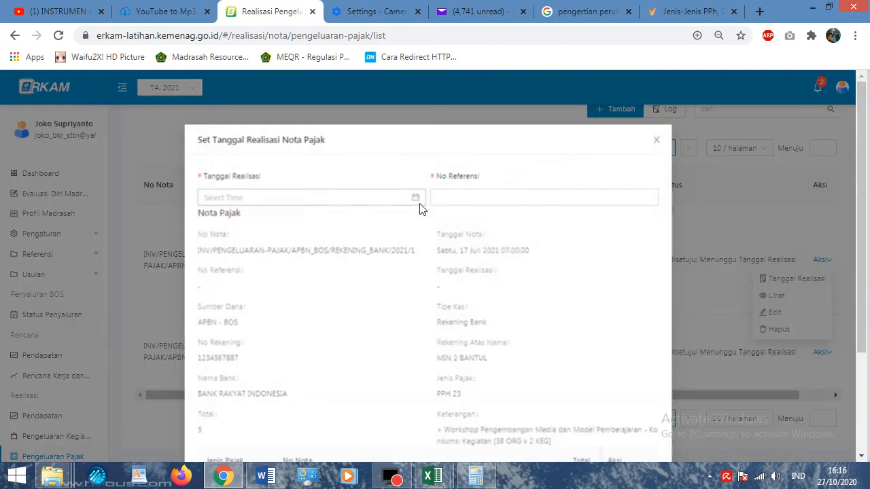
pyautogui.click(415, 197)
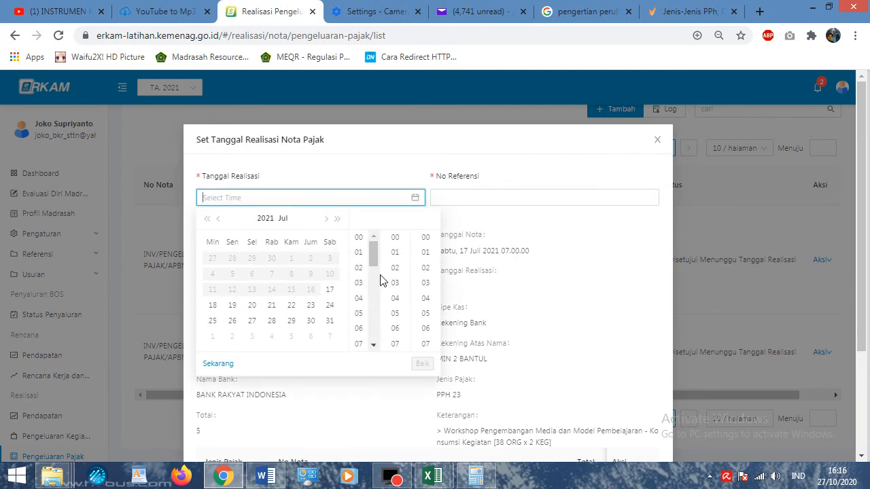
pyautogui.click(326, 219)
pyautogui.click(326, 219)
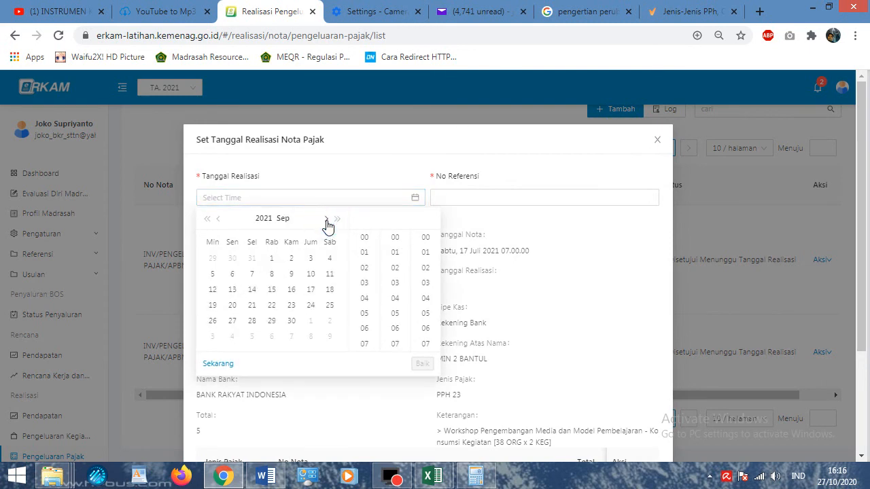
pyautogui.click(219, 219)
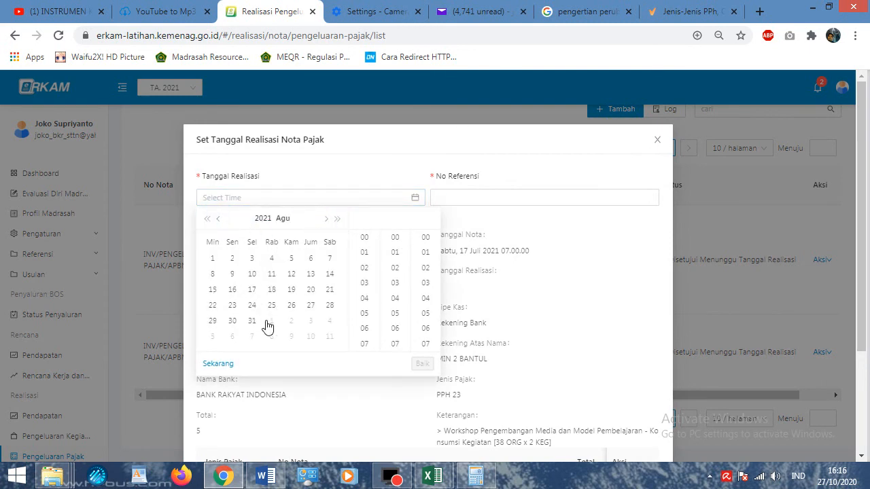
pyautogui.click(218, 219)
pyautogui.click(331, 289)
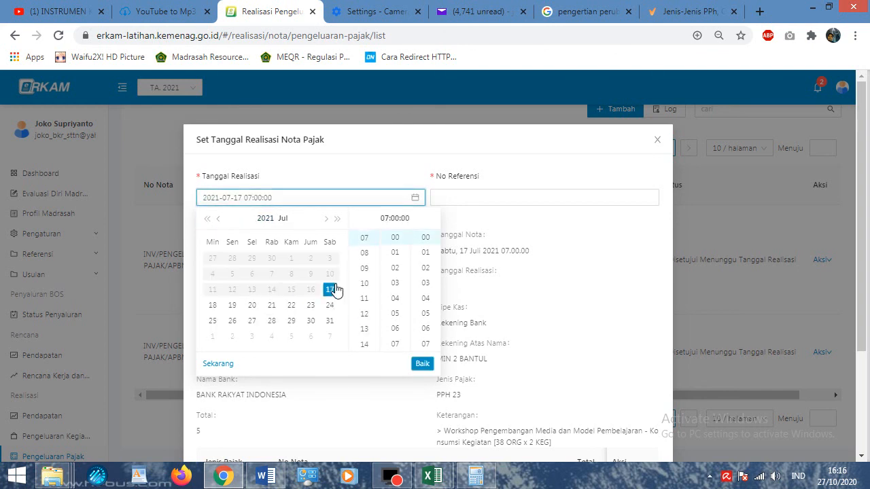
pyautogui.click(420, 364)
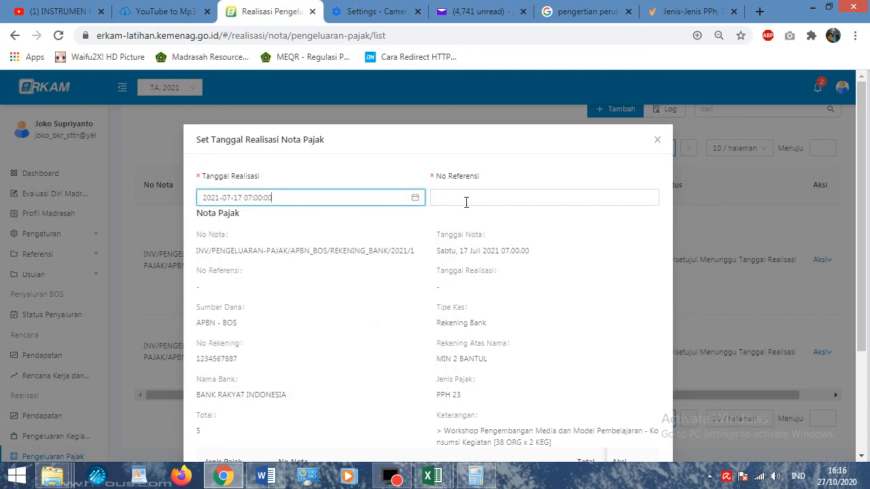
# Step: Switch to the Pembiayaan Erkam.xlsx workbook in Excel and copy the Belanja Bahan code 521211 under Pencapaian Standar Isi
pyautogui.click(432, 476)
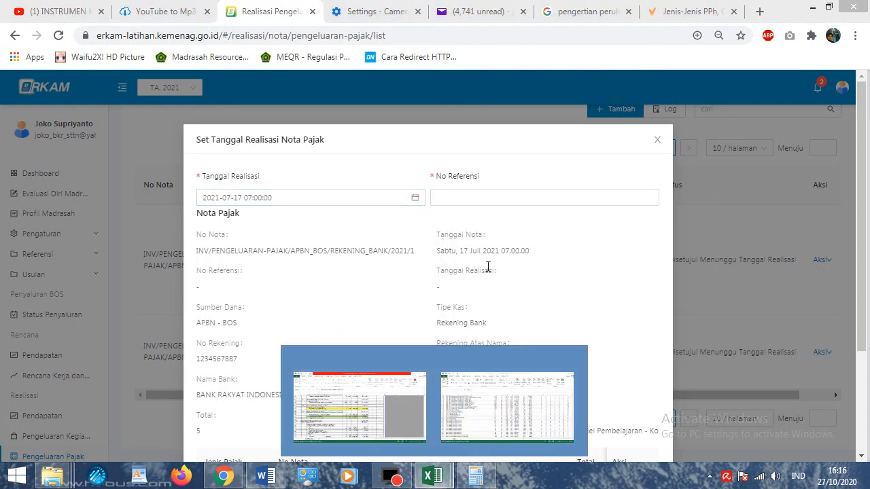
pyautogui.scroll(-2, 510, 326)
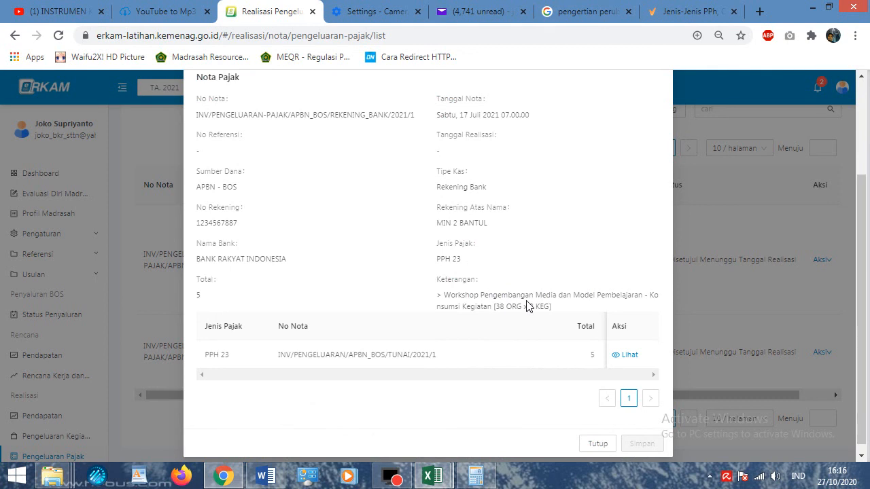
pyautogui.click(432, 476)
pyautogui.click(413, 418)
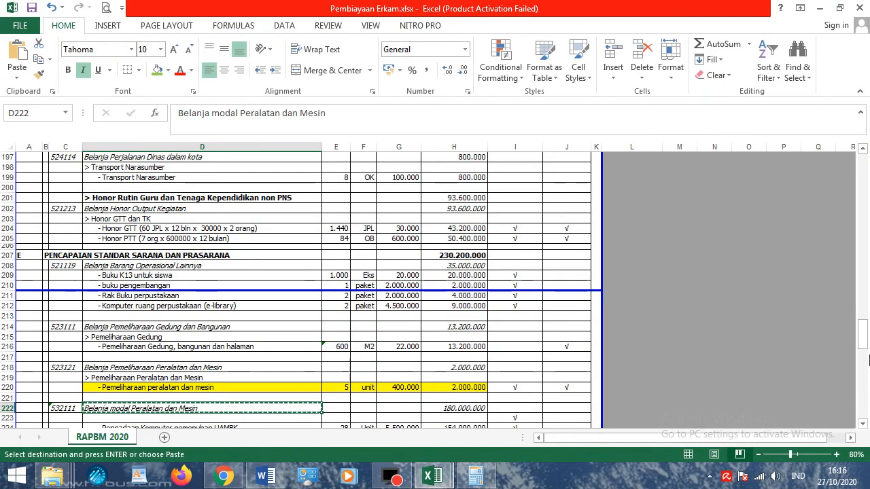
pyautogui.moveTo(861, 346); pyautogui.dragTo(861, 158)
pyautogui.scroll(-4, 229, 307)
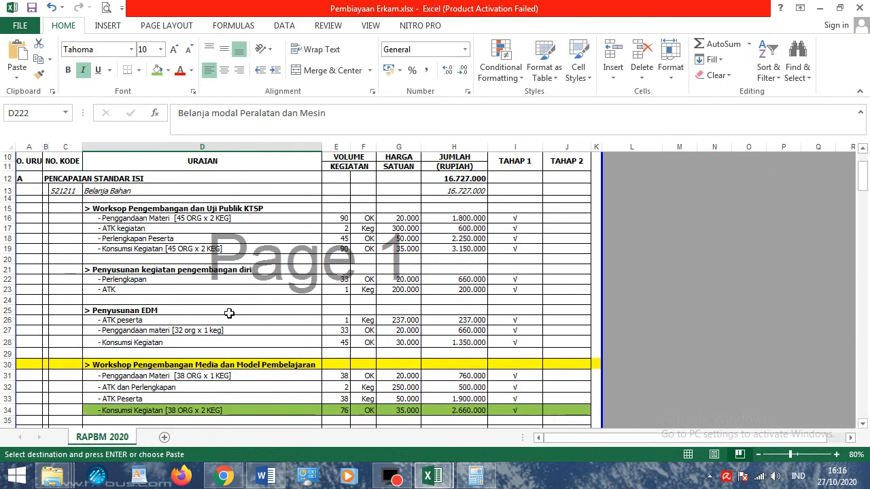
pyautogui.scroll(2, 68, 229)
pyautogui.click(69, 230)
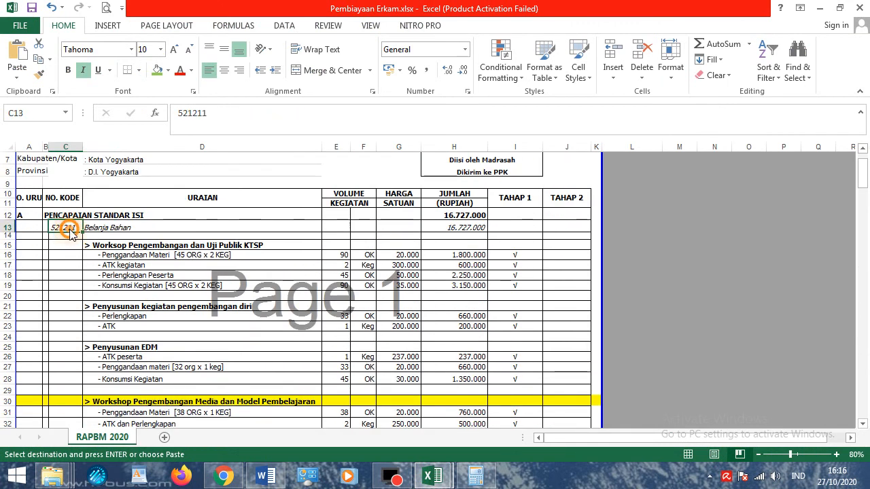
pyautogui.rightClick(69, 230)
pyautogui.click(102, 215)
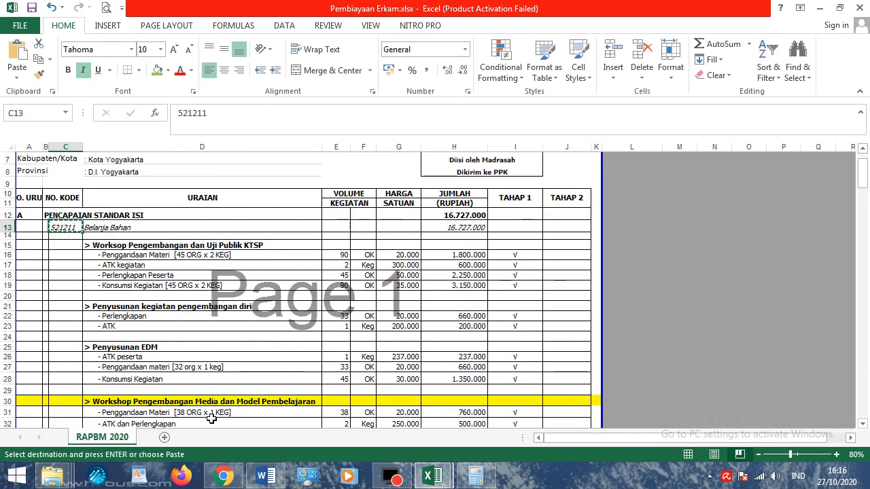
# Step: Back in ERKAM, paste 521211 as the No Referensi of the workshop consumption tax note and save the realization
pyautogui.click(223, 475)
pyautogui.scroll(2, 492, 322)
pyautogui.click(476, 196)
pyautogui.rightClick(501, 203)
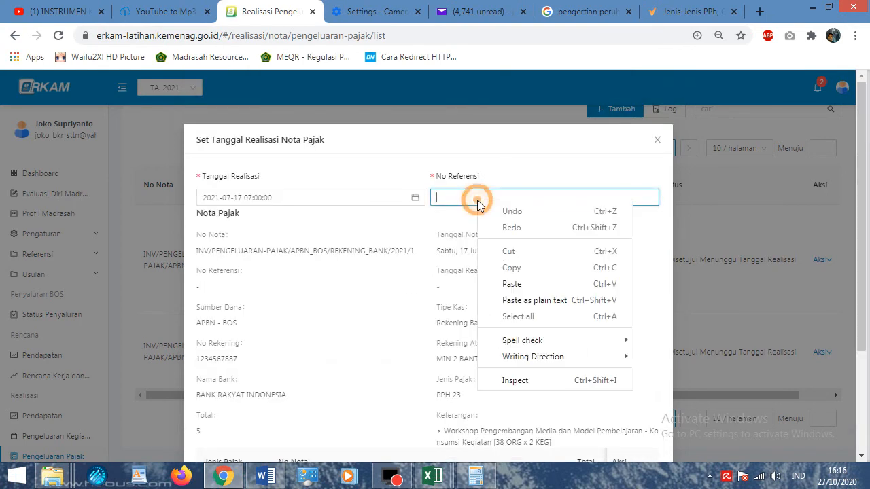
pyautogui.click(506, 280)
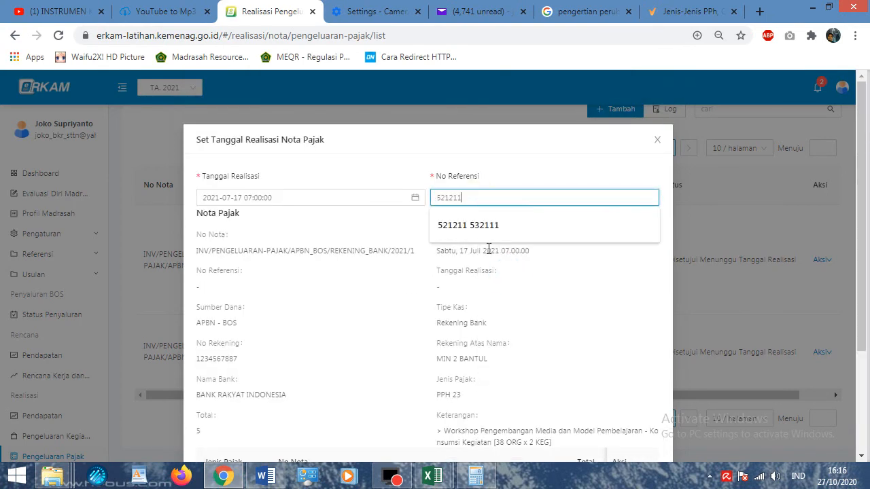
pyautogui.click(399, 282)
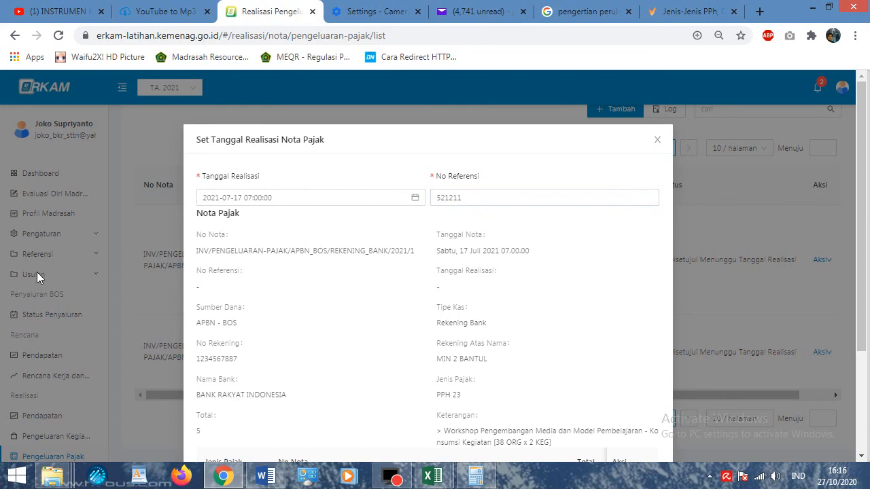
pyautogui.scroll(-2, 493, 244)
pyautogui.click(641, 443)
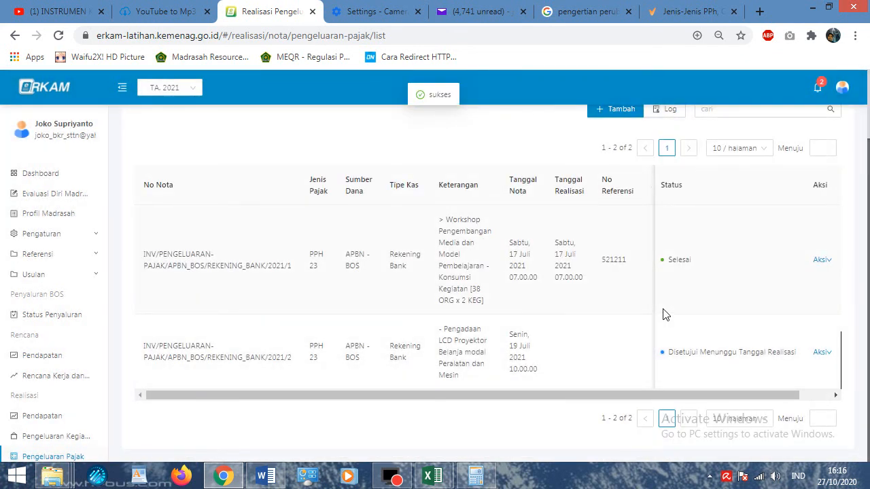
pyautogui.click(818, 355)
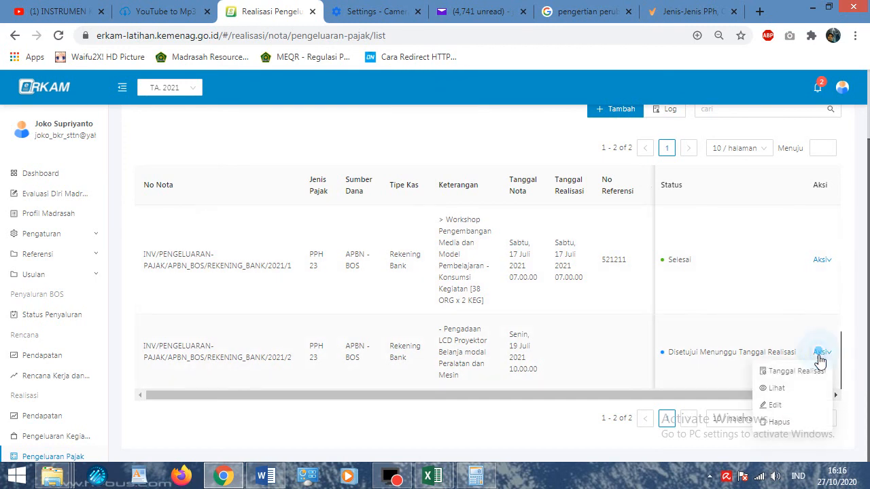
pyautogui.click(794, 370)
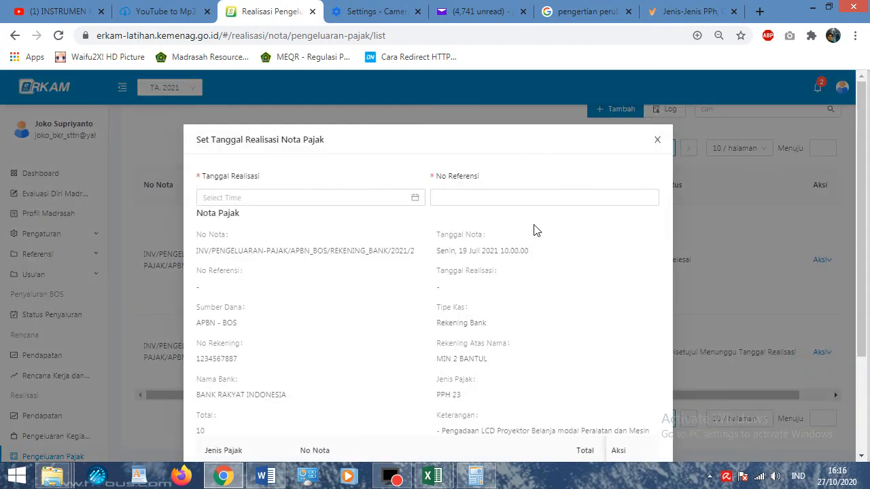
pyautogui.click(284, 196)
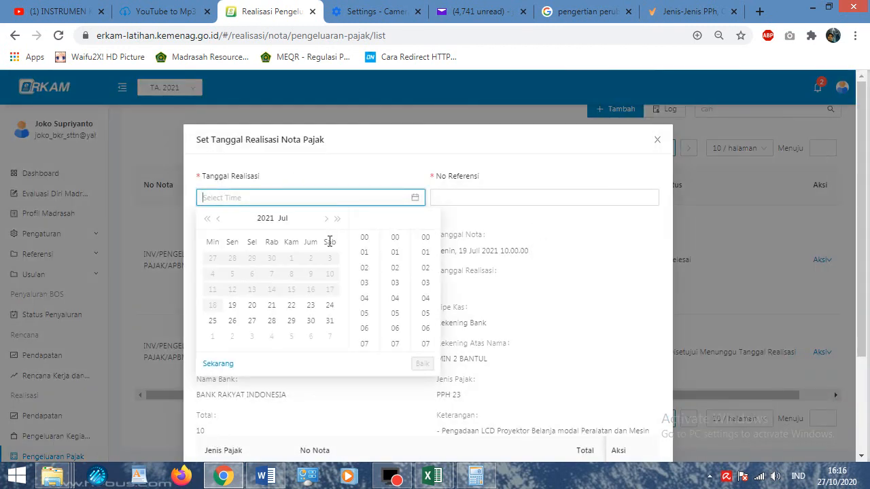
pyautogui.click(233, 307)
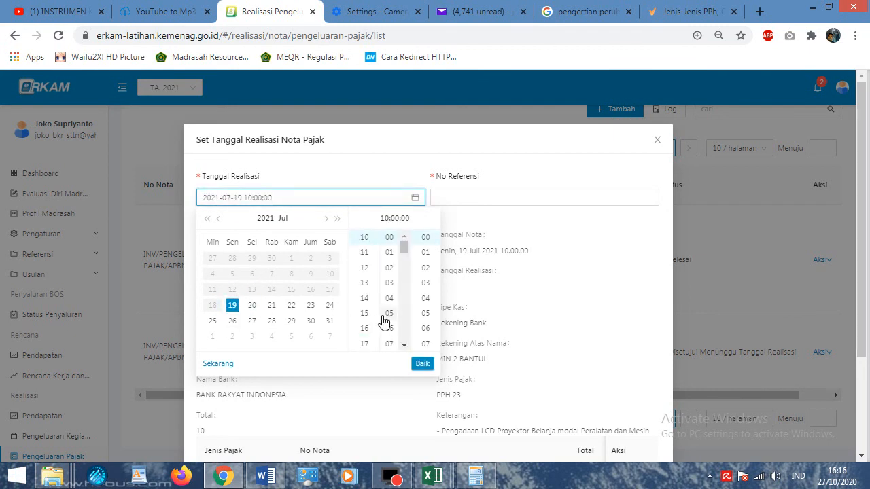
pyautogui.click(361, 253)
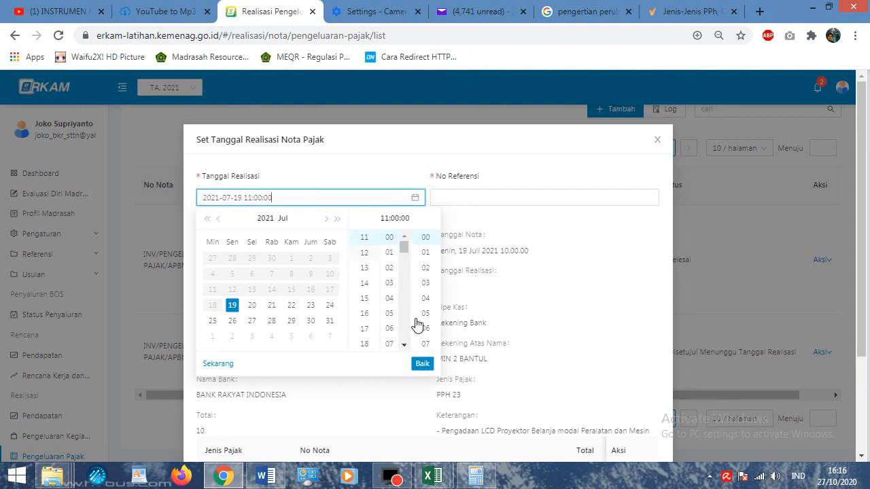
pyautogui.click(421, 364)
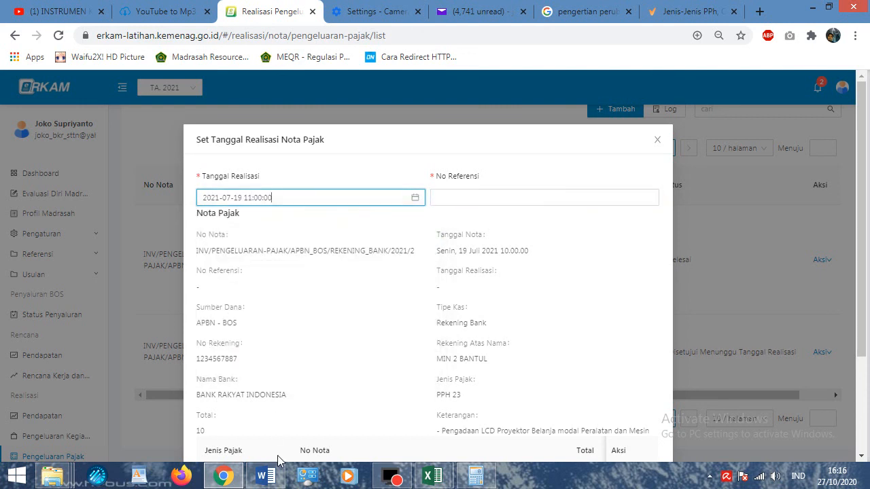
# Step: Switch to the Pembiayaan Erkam.xlsx workbook in Excel and copy the Belanja modal Peralatan dan Mesin code 532111
pyautogui.moveTo(433, 476)
pyautogui.click(356, 408)
pyautogui.scroll(-20, 284, 303)
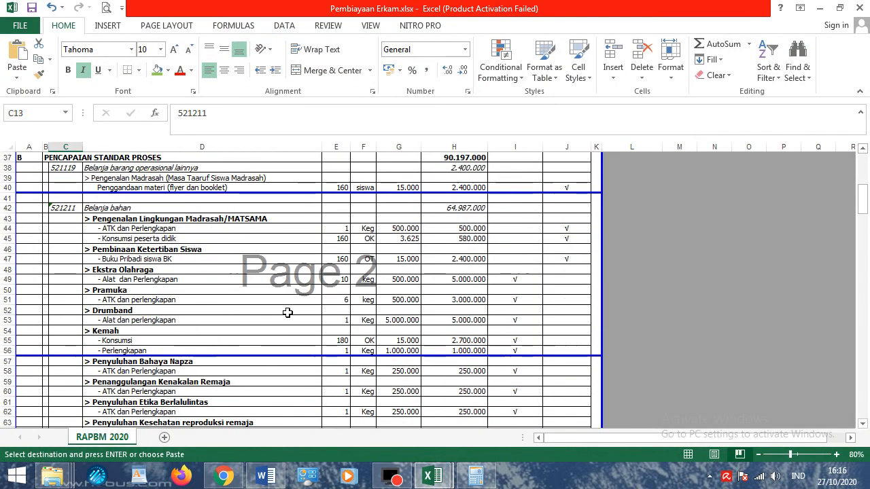
pyautogui.scroll(-16, 322, 306)
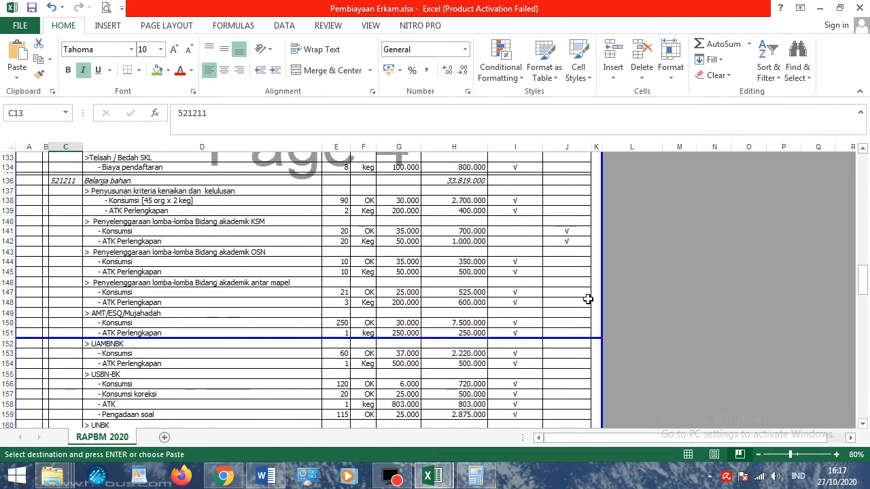
pyautogui.moveTo(862, 316); pyautogui.dragTo(862, 335)
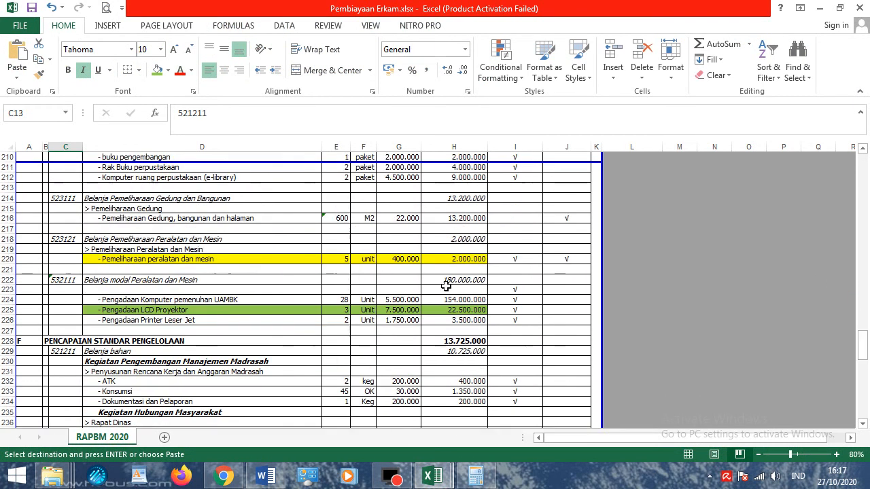
pyautogui.click(75, 283)
pyautogui.rightClick(75, 283)
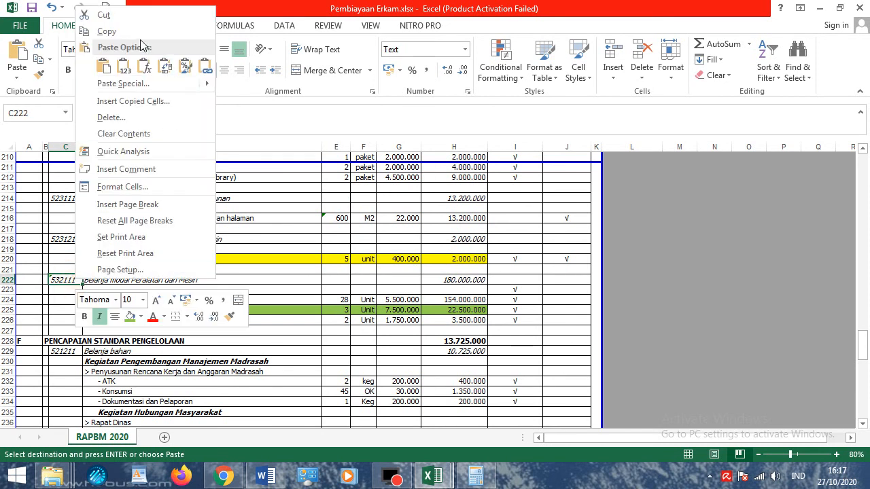
pyautogui.press('Escape')
# Step: Back in ERKAM, paste 532111 as the No Referensi of the LCD Proyektor tax note and save the realization
pyautogui.click(223, 475)
pyautogui.click(494, 196)
pyautogui.rightClick(493, 196)
pyautogui.click(512, 278)
pyautogui.scroll(-1, 419, 263)
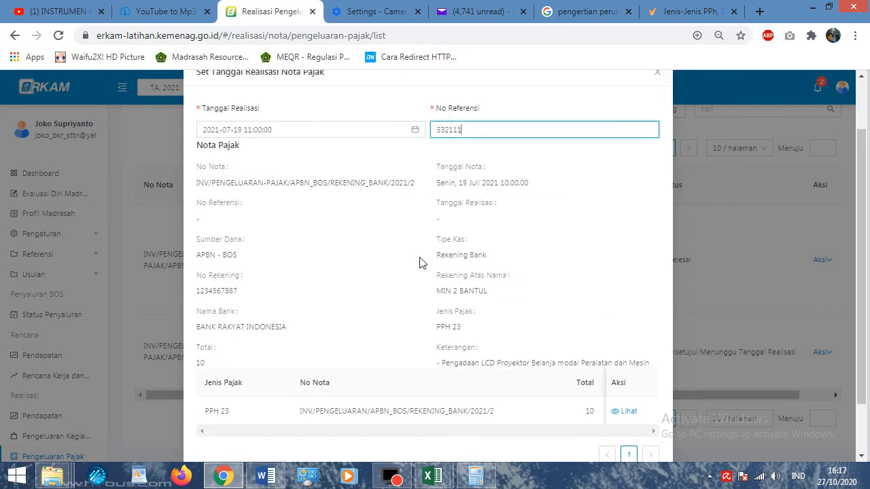
pyautogui.scroll(-1, 420, 263)
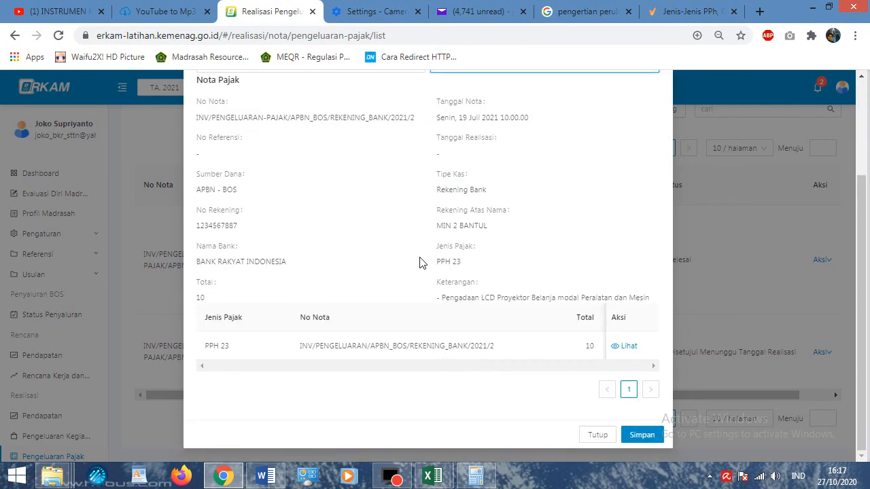
pyautogui.click(642, 435)
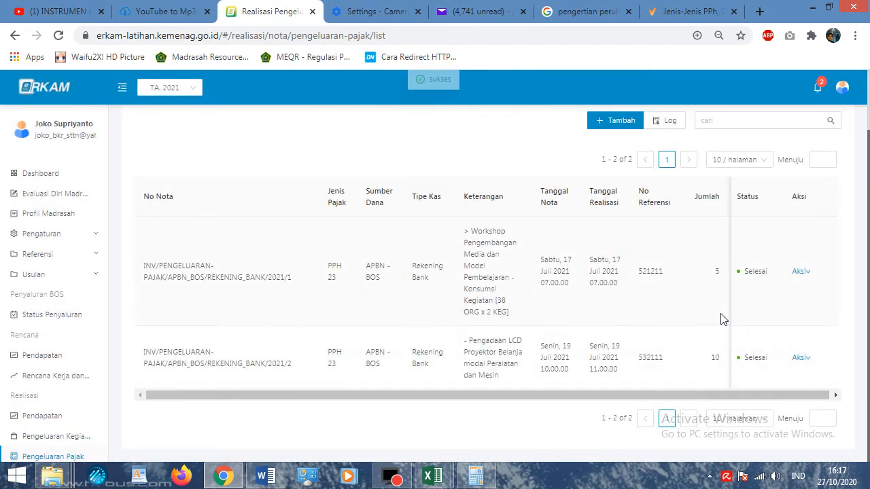
# Step: Open the Output Kegiatan details of Penyusunan Program Pengelolaan Multimedia and open the form for adding an output
pyautogui.scroll(-1, 82, 384)
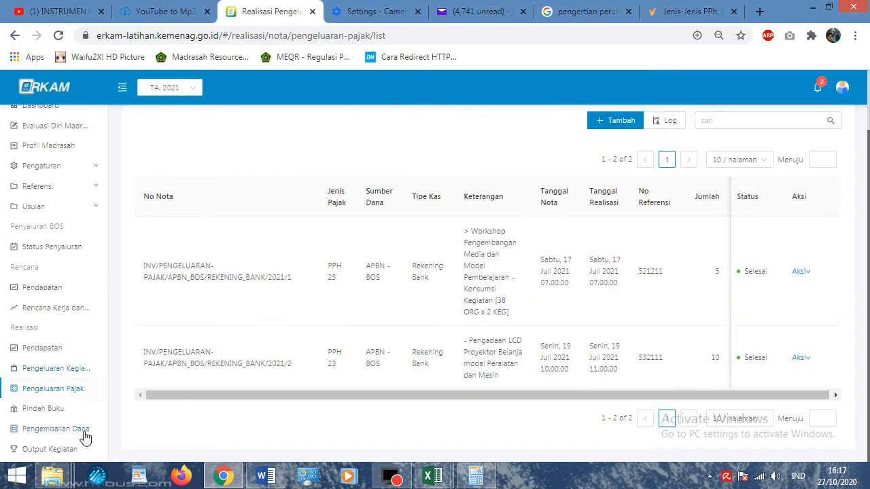
pyautogui.click(71, 449)
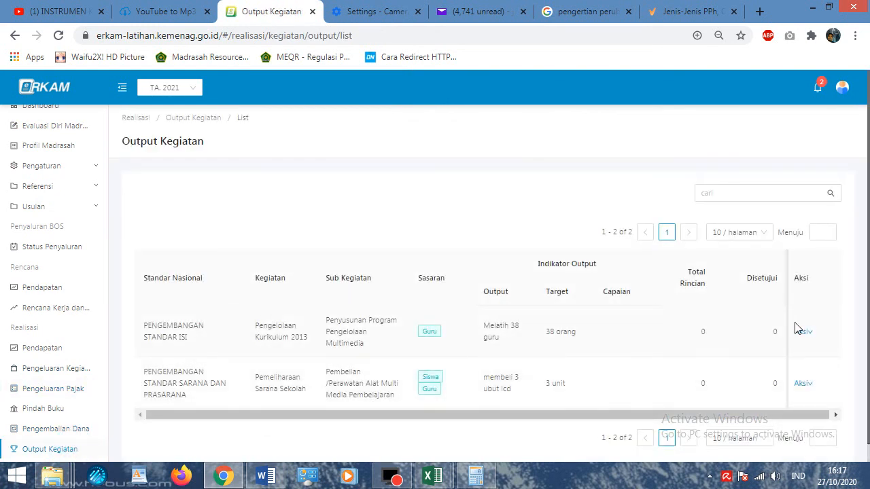
pyautogui.click(804, 331)
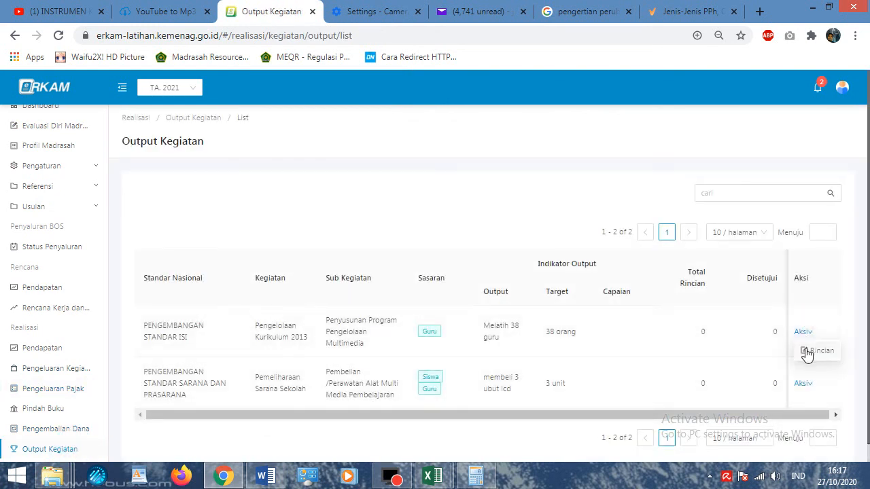
pyautogui.click(806, 349)
pyautogui.scroll(-1, 499, 317)
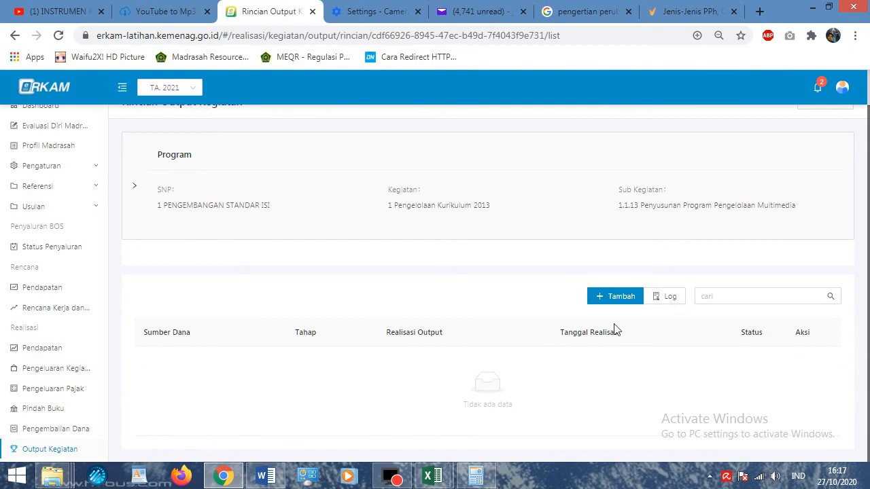
pyautogui.click(617, 306)
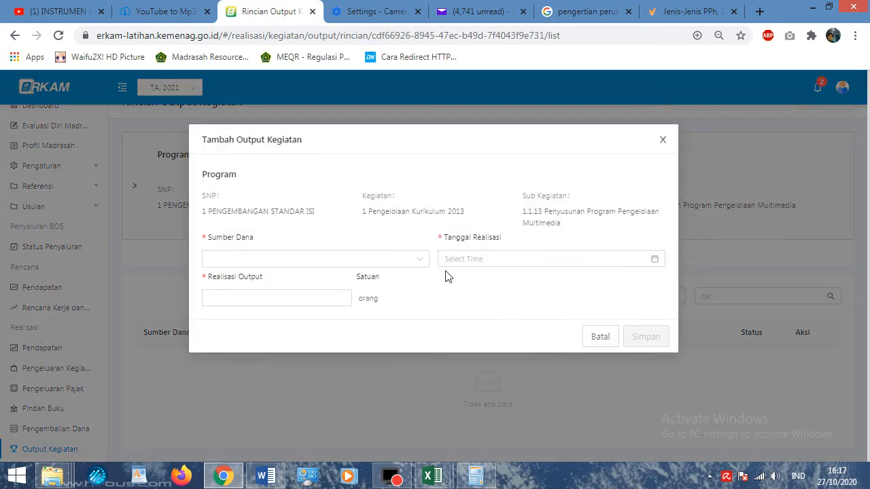
# Step: Close the empty output form and review the Pengeluaran Pajak, Pindah Buku and Pengembalian Dana realization lists
pyautogui.click(663, 143)
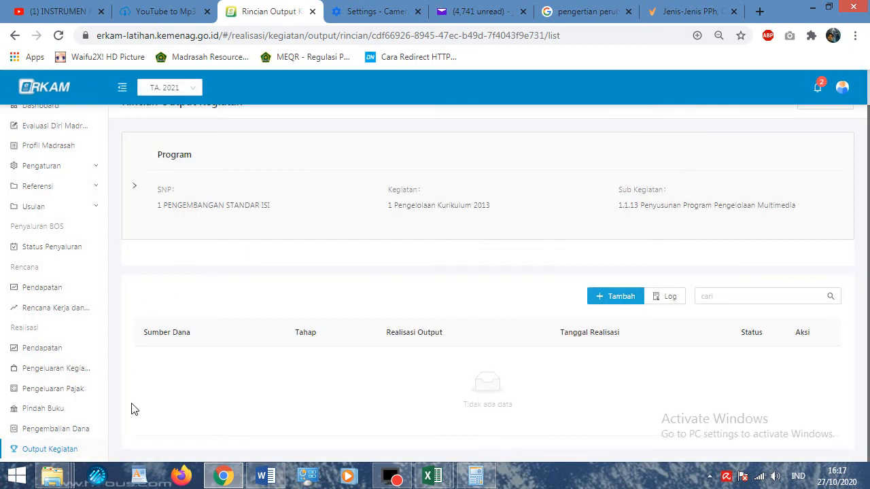
pyautogui.click(47, 388)
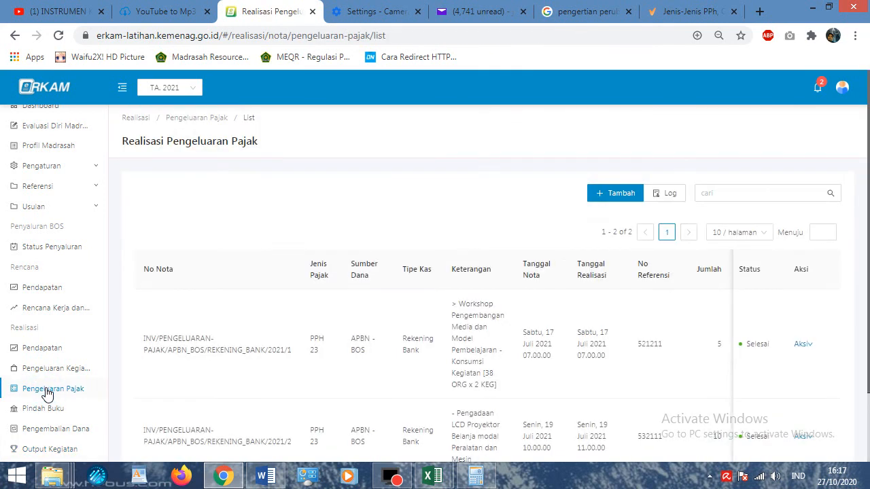
pyautogui.scroll(-2, 693, 333)
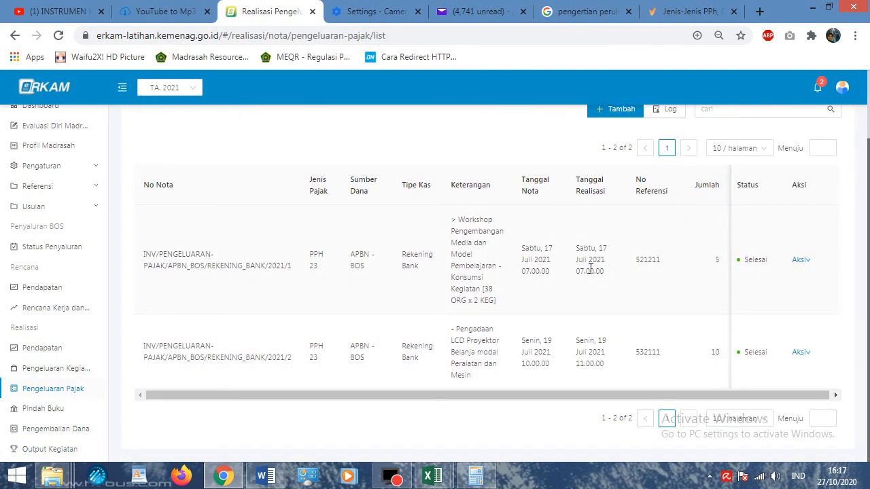
pyautogui.scroll(-1, 41, 366)
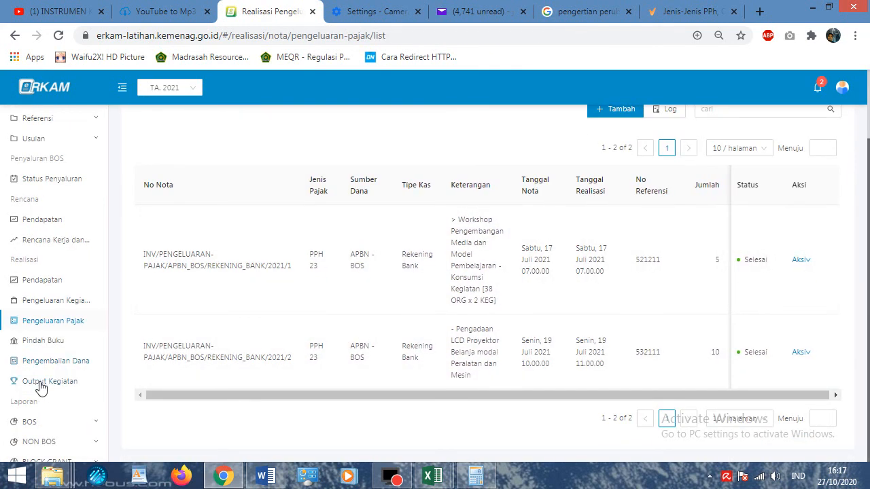
pyautogui.click(46, 347)
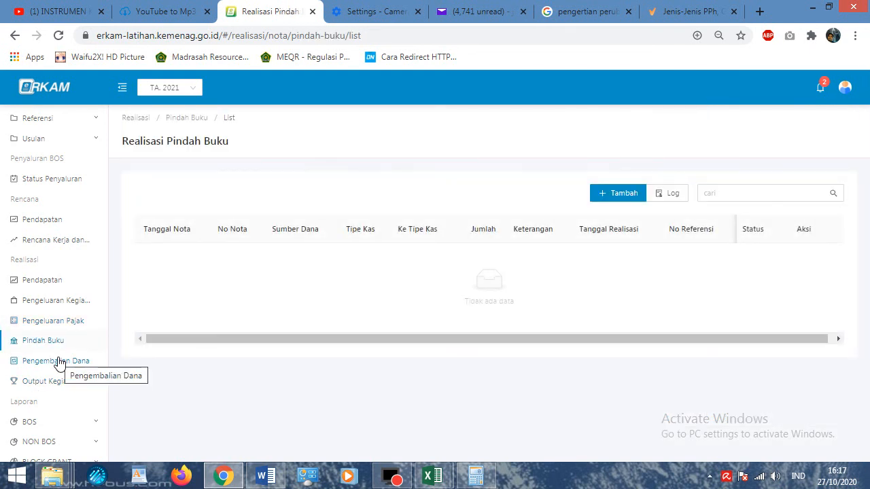
pyautogui.click(59, 362)
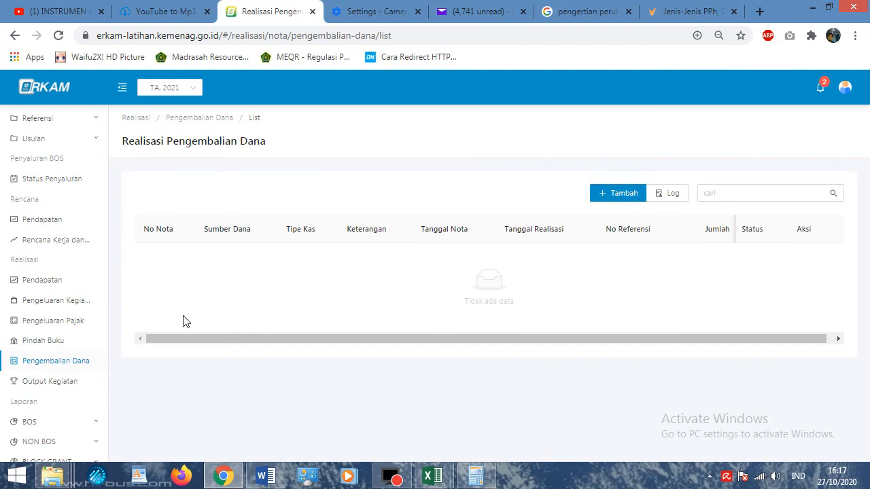
# Step: Open the Output Kegiatan details of Penyusunan Program Pengelolaan Multimedia and start a new output with Sumber Dana APBN - BOS
pyautogui.click(68, 382)
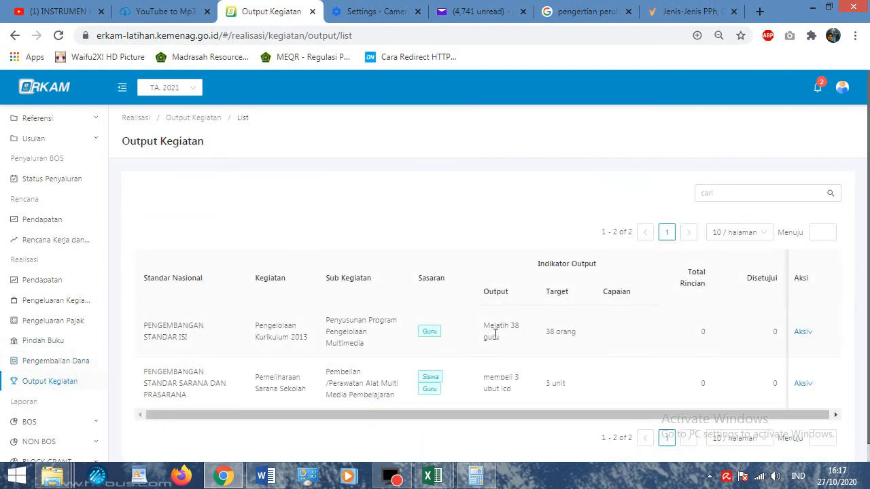
pyautogui.moveTo(804, 334)
pyautogui.click(809, 350)
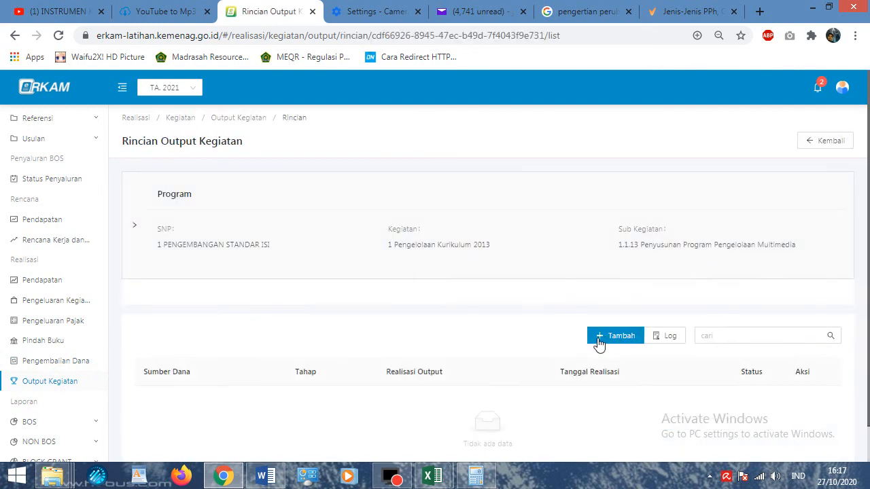
pyautogui.click(605, 335)
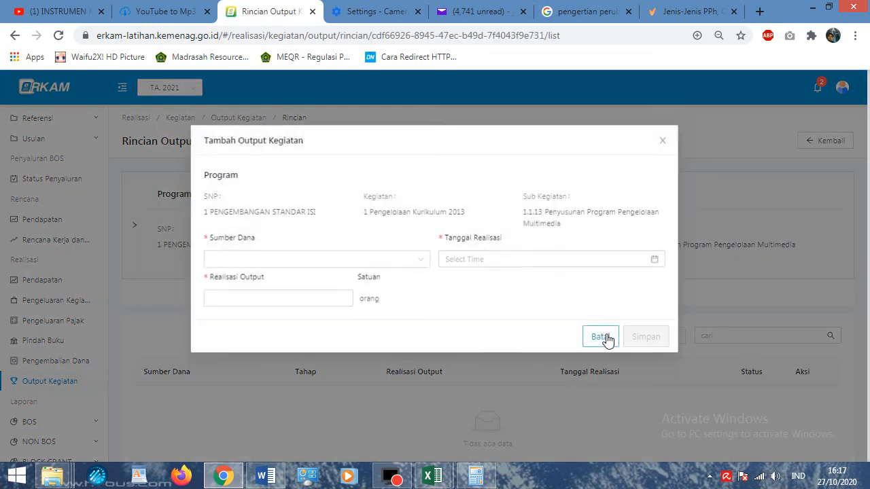
pyautogui.click(391, 259)
pyautogui.click(367, 280)
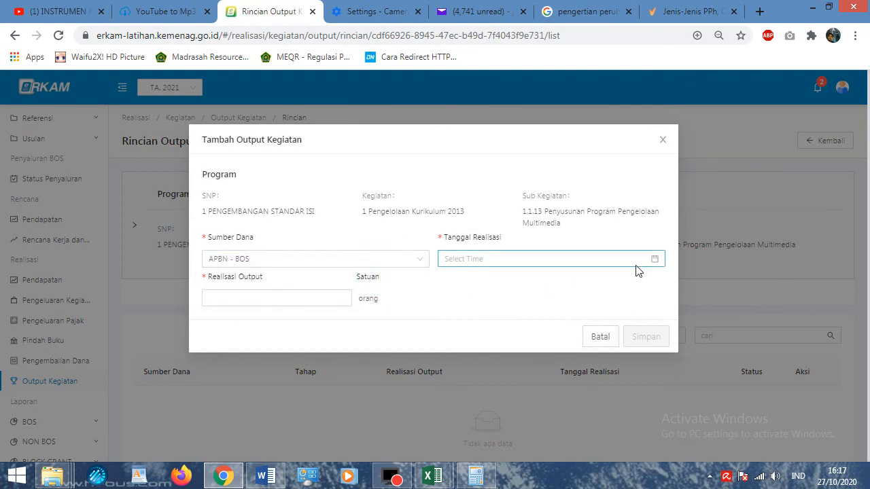
pyautogui.click(655, 261)
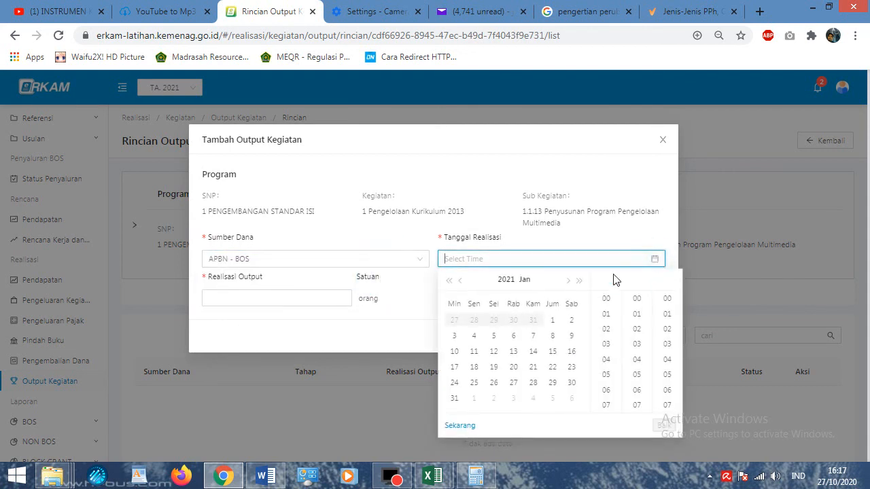
pyautogui.click(570, 281)
pyautogui.click(570, 282)
pyautogui.click(570, 281)
pyautogui.click(570, 281)
pyautogui.click(570, 281)
pyautogui.click(569, 281)
pyautogui.click(570, 281)
pyautogui.click(570, 281)
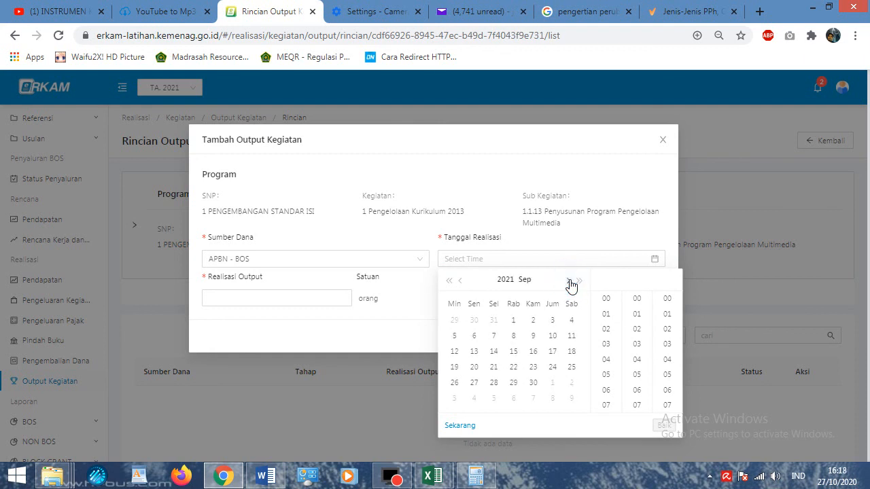
pyautogui.click(462, 281)
pyautogui.click(462, 281)
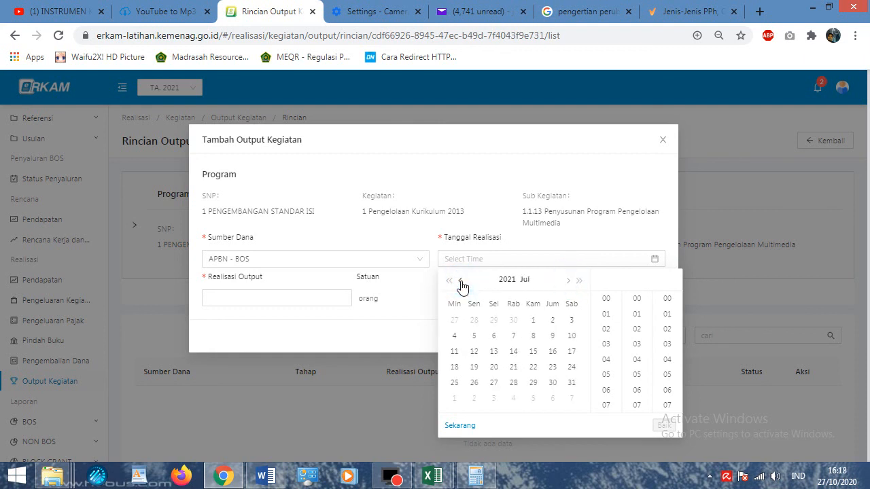
pyautogui.click(494, 367)
pyautogui.click(663, 425)
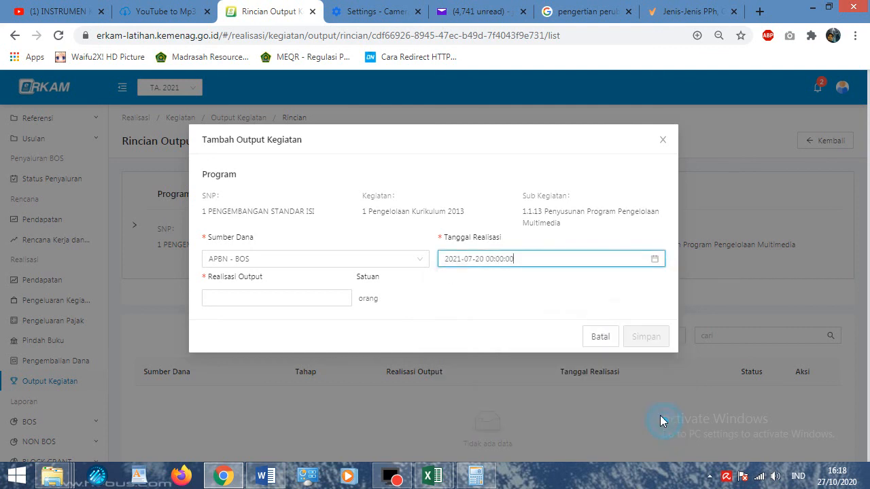
# Step: Check the workshop participant count in Pembiayaan Erkam.xlsx in Excel, then return to ERKAM and set Realisasi Output to 38 orang
pyautogui.click(293, 294)
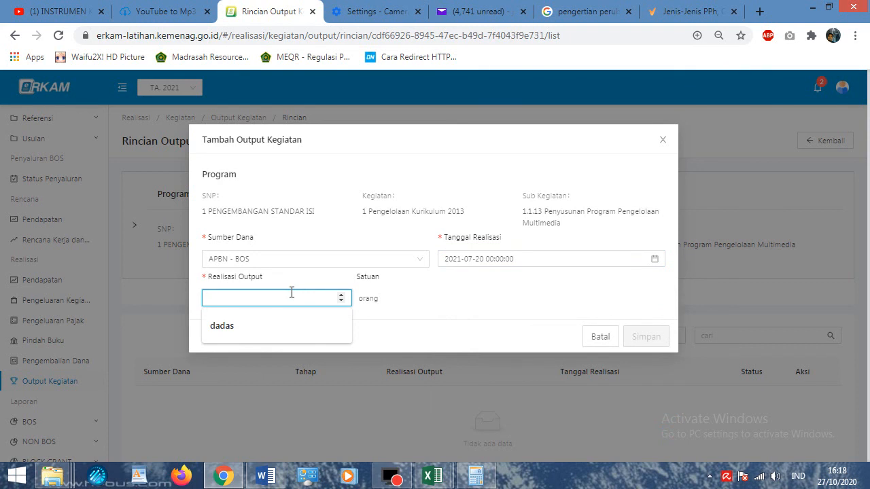
pyautogui.moveTo(433, 476)
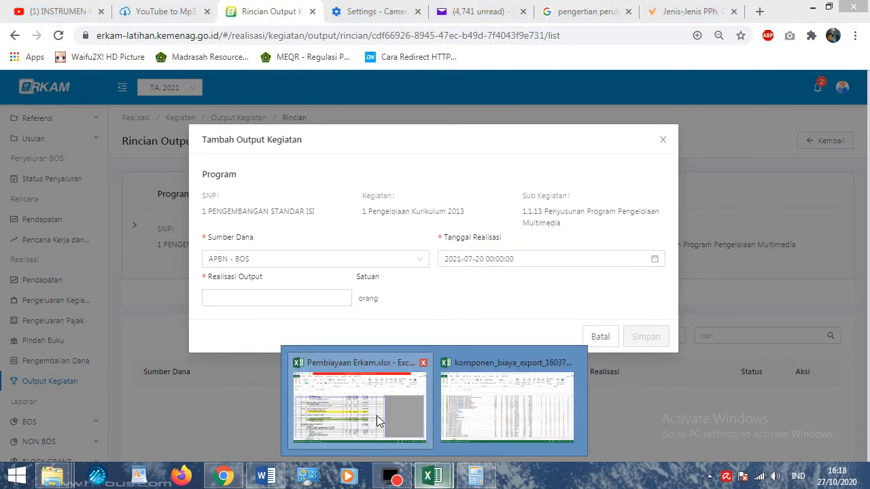
pyautogui.click(360, 401)
pyautogui.scroll(5, 850, 352)
pyautogui.moveTo(862, 345); pyautogui.dragTo(863, 197)
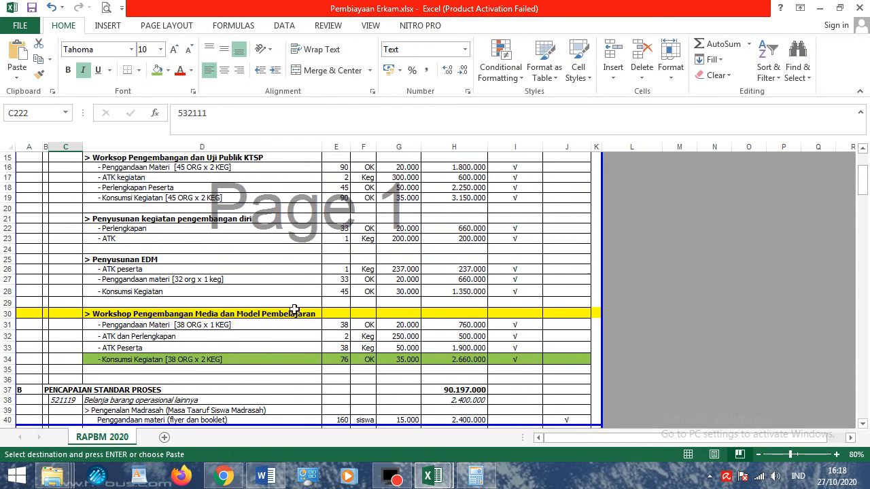
pyautogui.click(820, 8)
pyautogui.write('38')
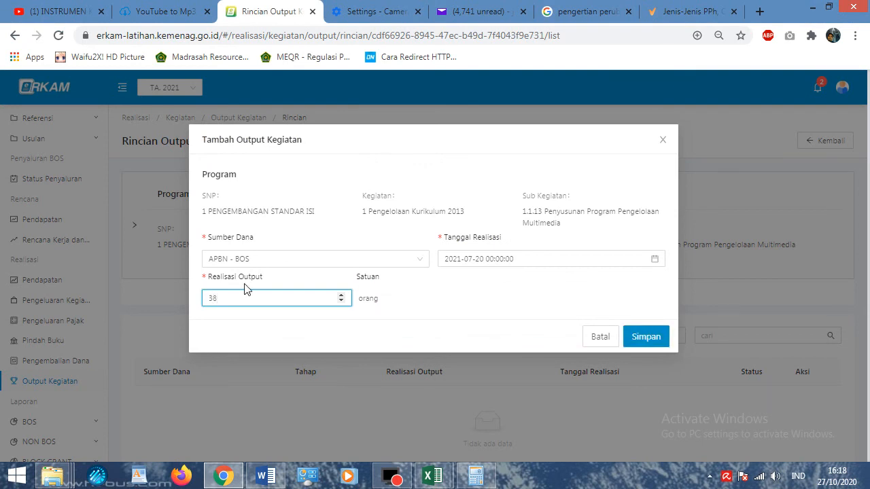
pyautogui.click(654, 259)
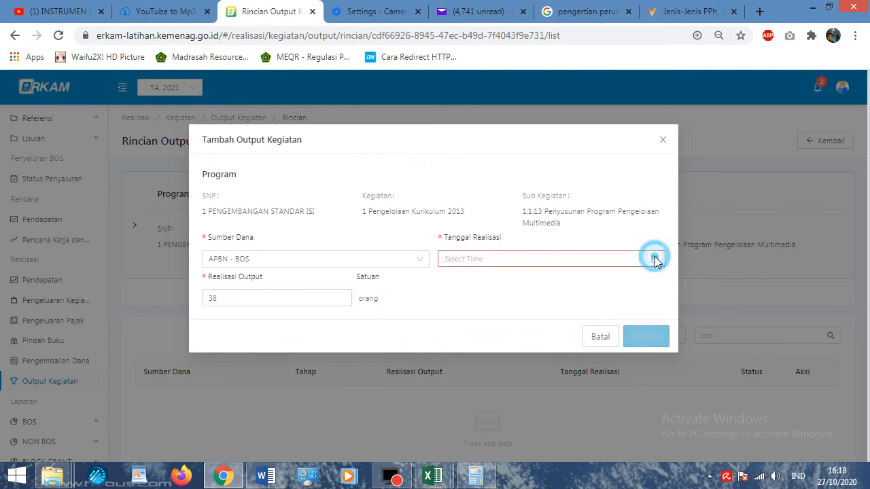
pyautogui.click(661, 259)
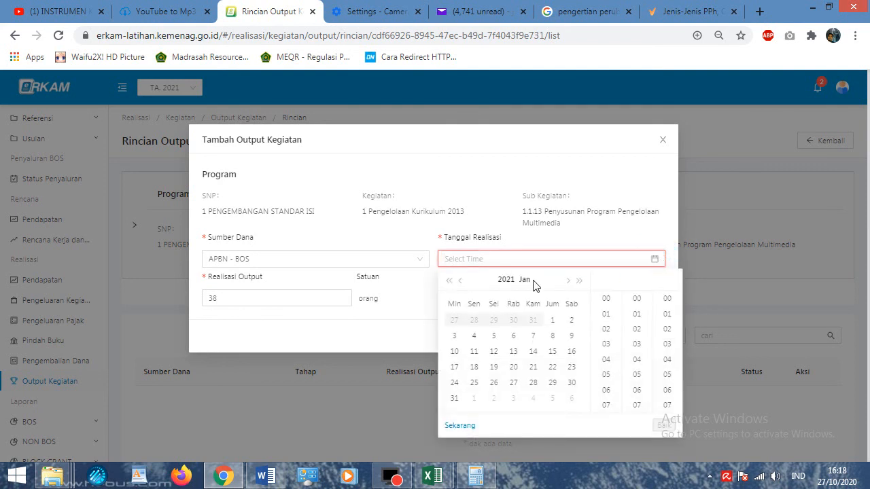
pyautogui.click(569, 280)
pyautogui.click(569, 280)
pyautogui.click(569, 280)
pyautogui.click(569, 280)
pyautogui.click(569, 280)
pyautogui.click(569, 280)
pyautogui.click(569, 280)
pyautogui.click(460, 281)
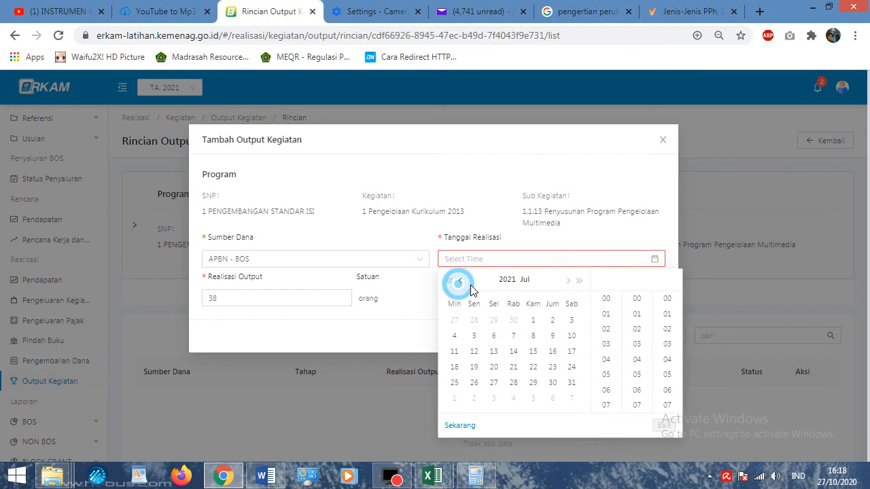
pyautogui.click(534, 367)
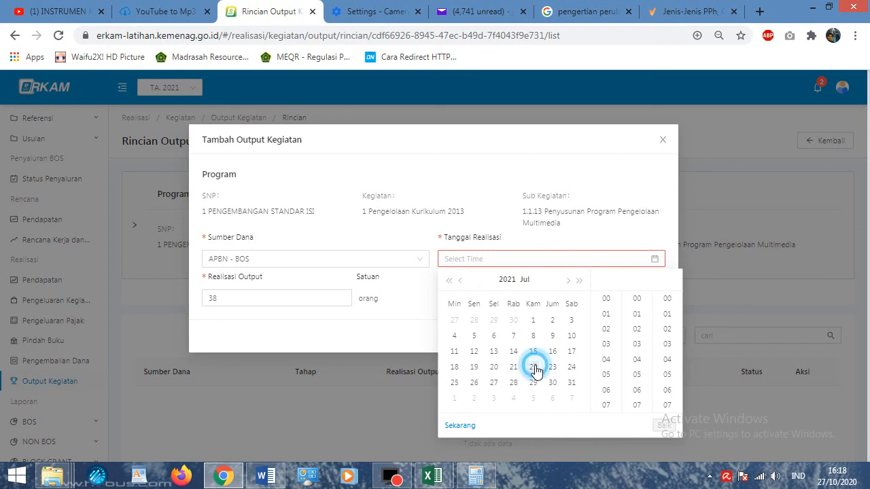
pyautogui.click(605, 405)
pyautogui.click(662, 426)
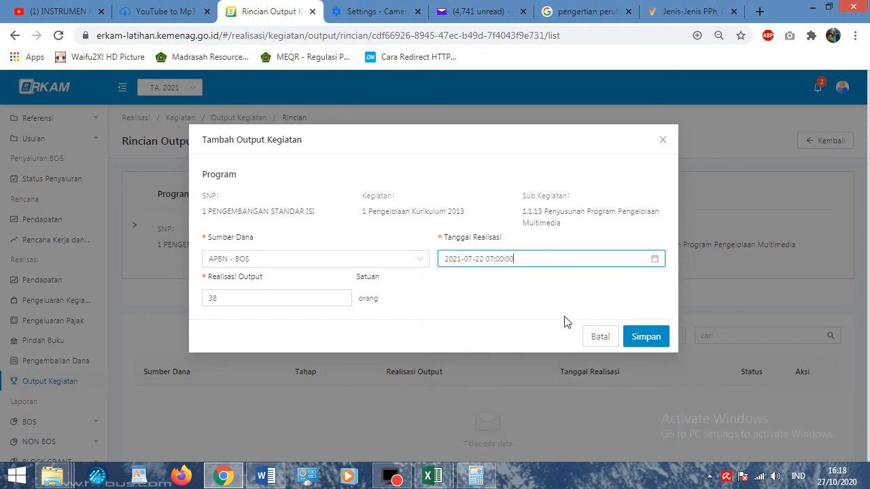
pyautogui.click(644, 339)
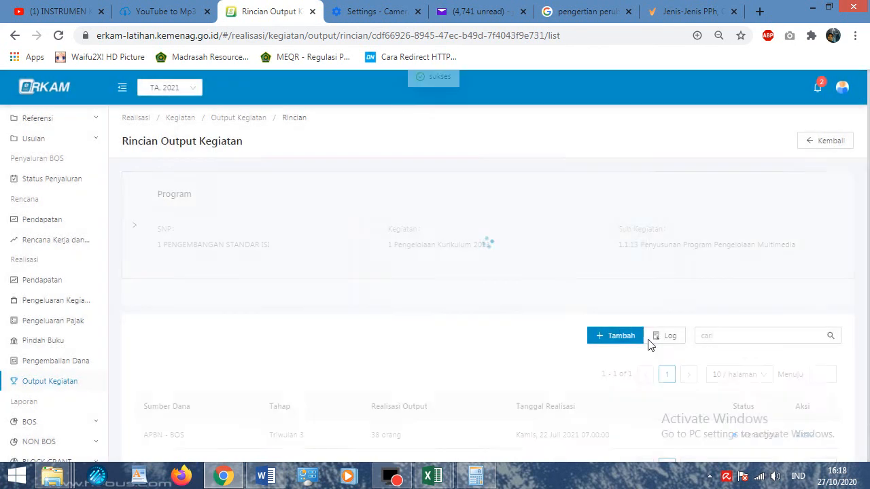
pyautogui.scroll(-1, 600, 366)
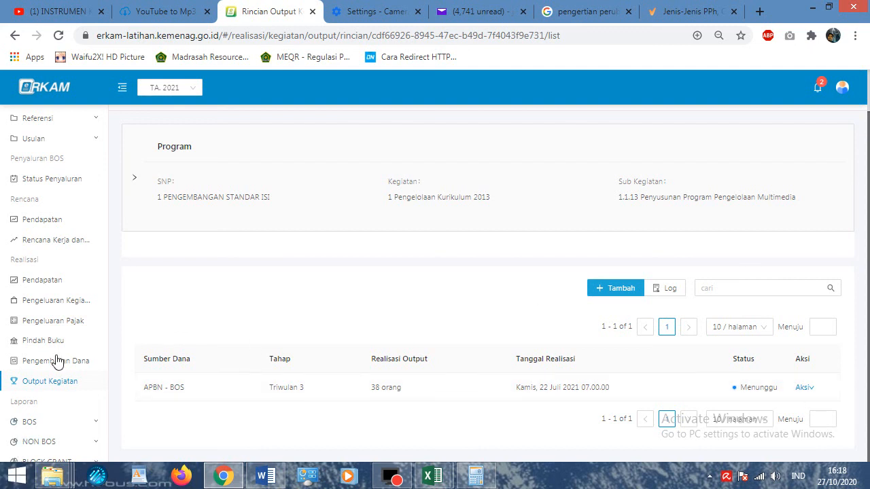
pyautogui.click(619, 288)
pyautogui.click(345, 258)
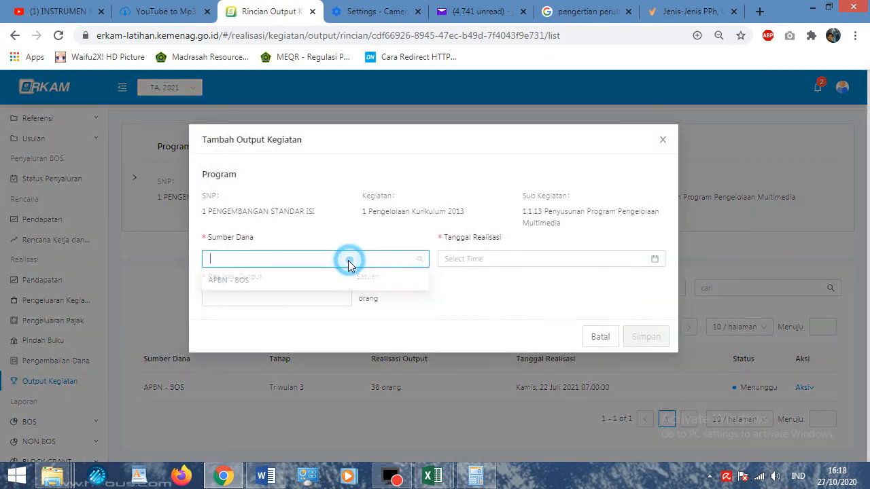
pyautogui.click(301, 281)
pyautogui.click(534, 257)
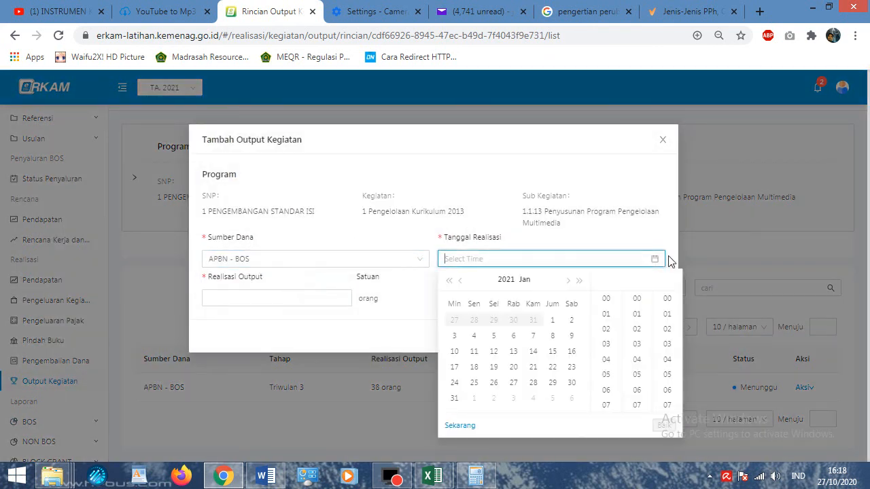
pyautogui.click(571, 280)
pyautogui.click(571, 281)
pyautogui.click(570, 281)
pyautogui.click(571, 281)
pyautogui.click(571, 280)
pyautogui.click(570, 281)
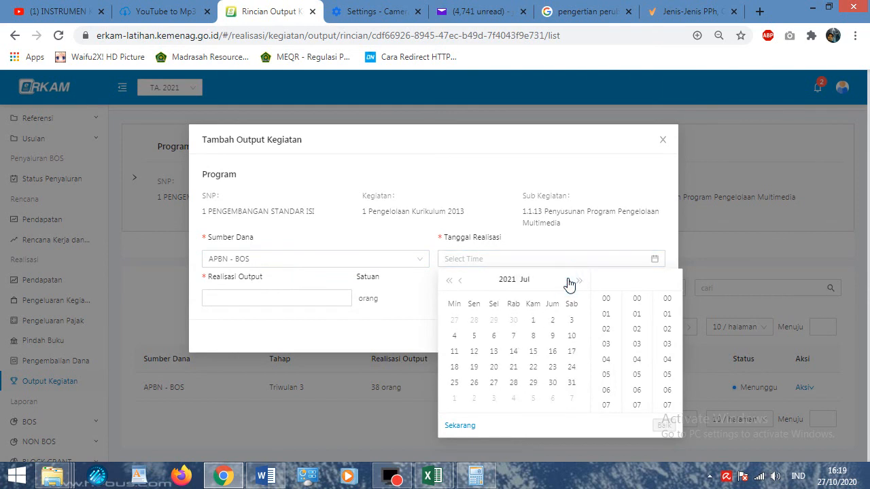
pyautogui.click(552, 382)
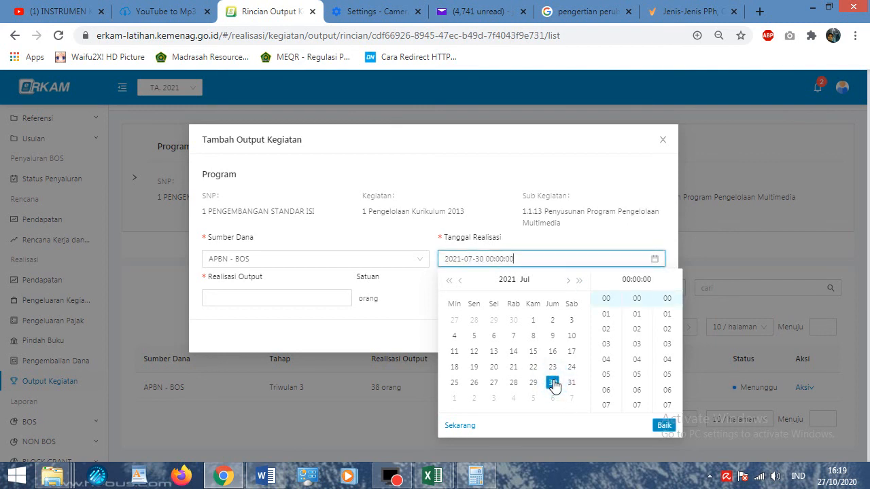
pyautogui.click(664, 426)
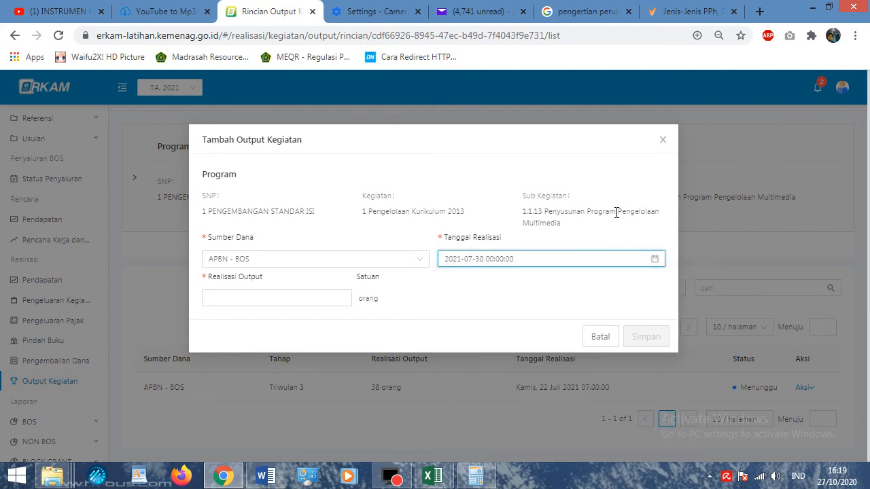
pyautogui.click(662, 140)
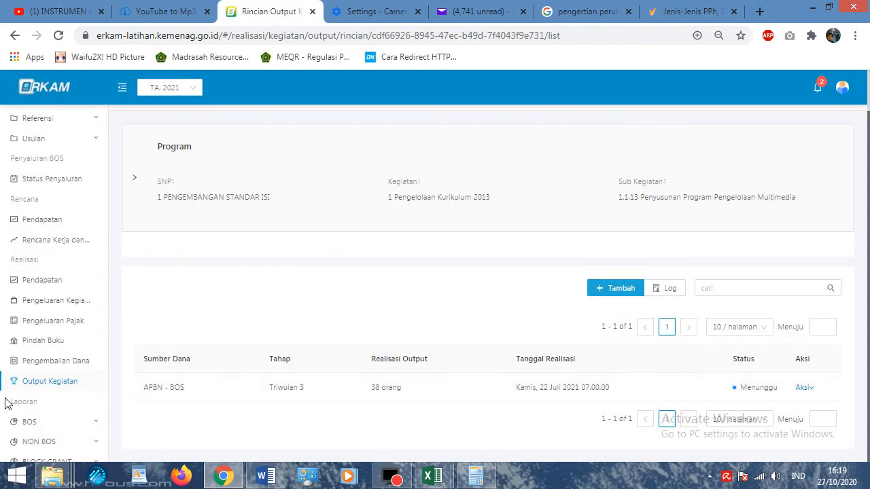
# Step: Open the output details of Pembelian /Perawatan Alat Multi Media Pembelajaran and start a new output with Sumber Dana APBN - BOS
pyautogui.click(46, 382)
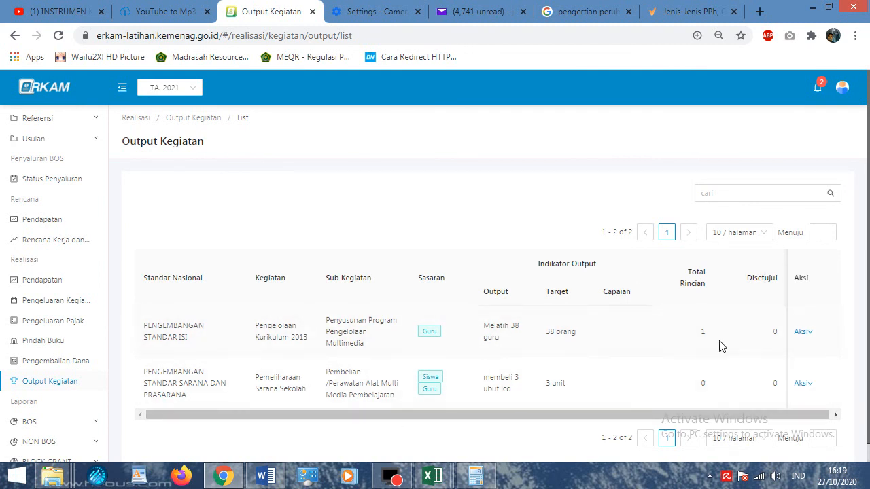
pyautogui.click(808, 383)
pyautogui.click(817, 401)
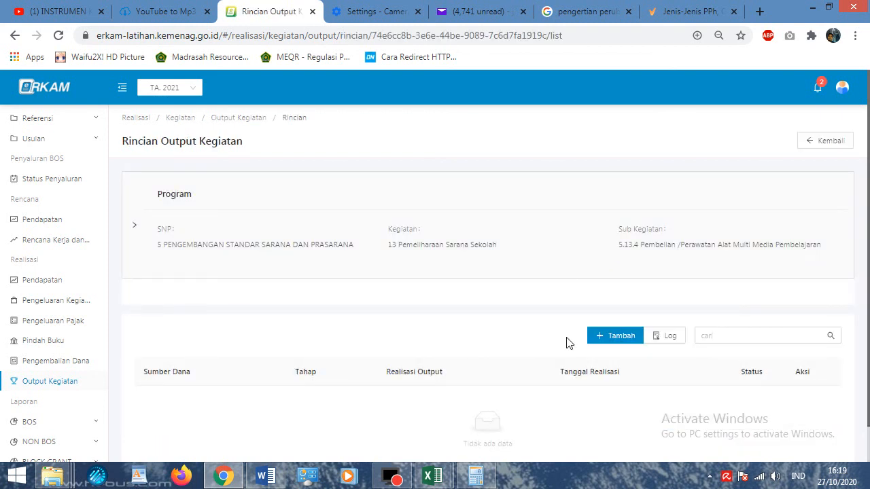
pyautogui.click(620, 335)
pyautogui.click(407, 258)
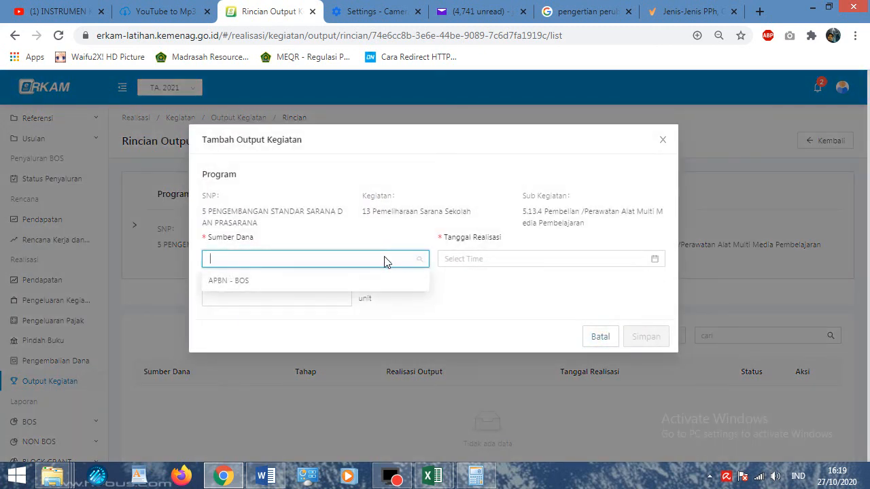
pyautogui.click(364, 279)
pyautogui.click(654, 260)
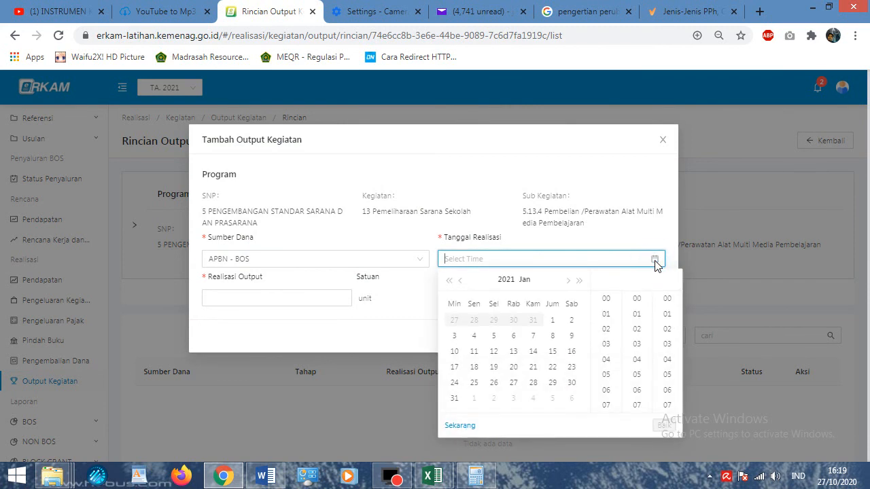
pyautogui.click(567, 280)
pyautogui.click(567, 280)
pyautogui.click(568, 280)
pyautogui.click(567, 280)
pyautogui.click(567, 280)
pyautogui.click(567, 280)
pyautogui.click(567, 280)
pyautogui.click(458, 281)
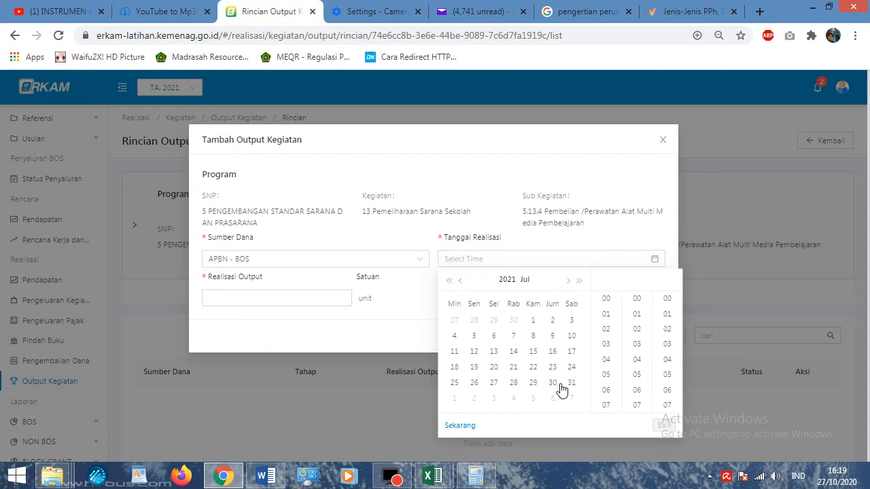
pyautogui.click(553, 382)
pyautogui.scroll(-5, 598, 350)
pyautogui.scroll(4, 598, 352)
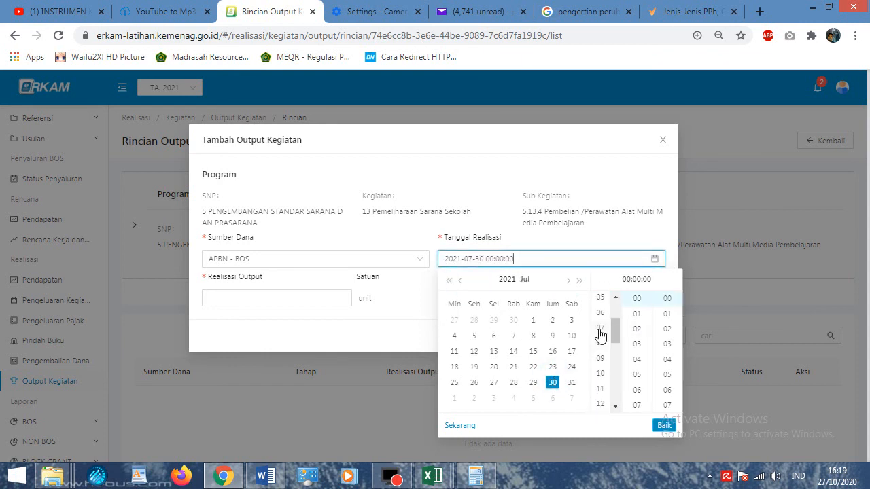
pyautogui.click(600, 374)
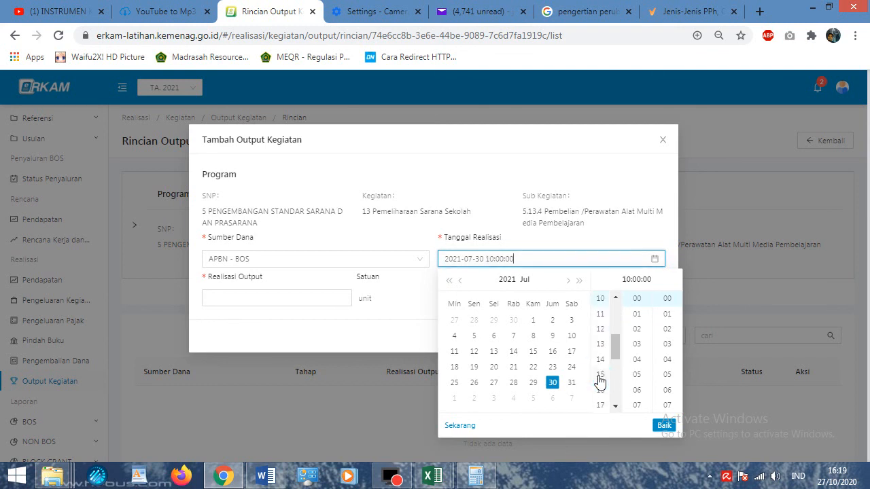
pyautogui.click(663, 425)
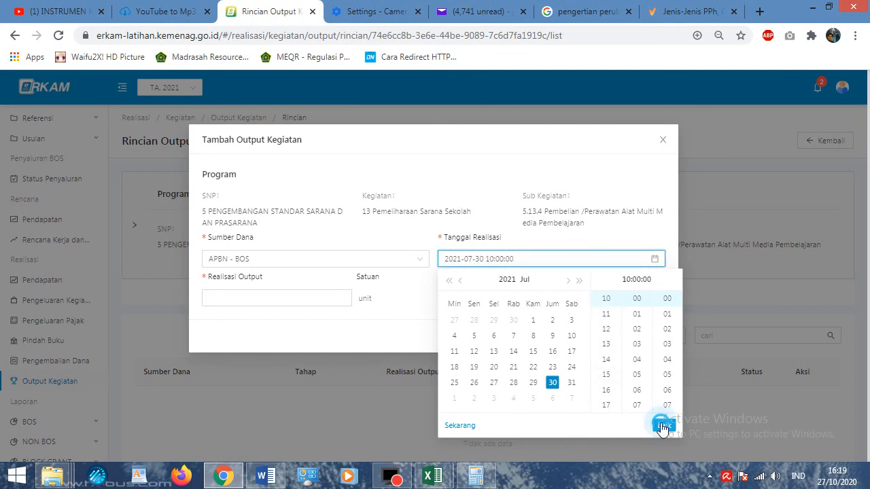
# Step: Set Realisasi Output to 3 unit and save the Alat Multi Media output
pyautogui.click(320, 298)
pyautogui.write('3')
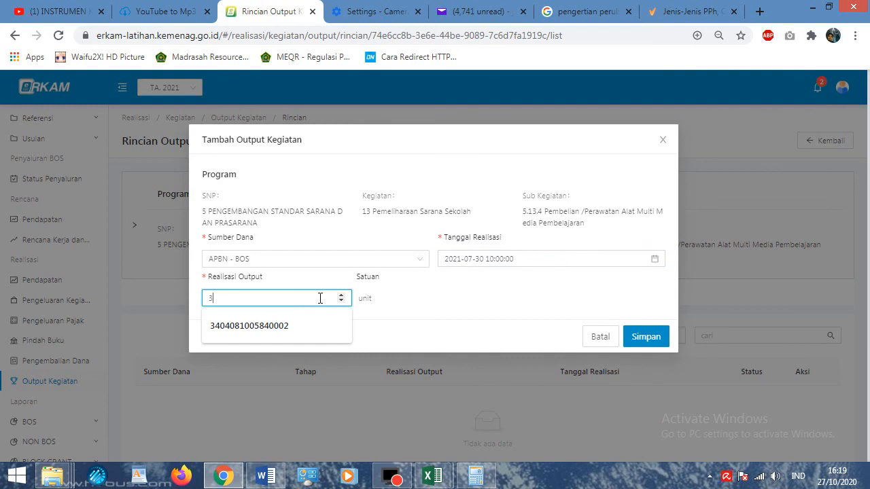
pyautogui.click(643, 339)
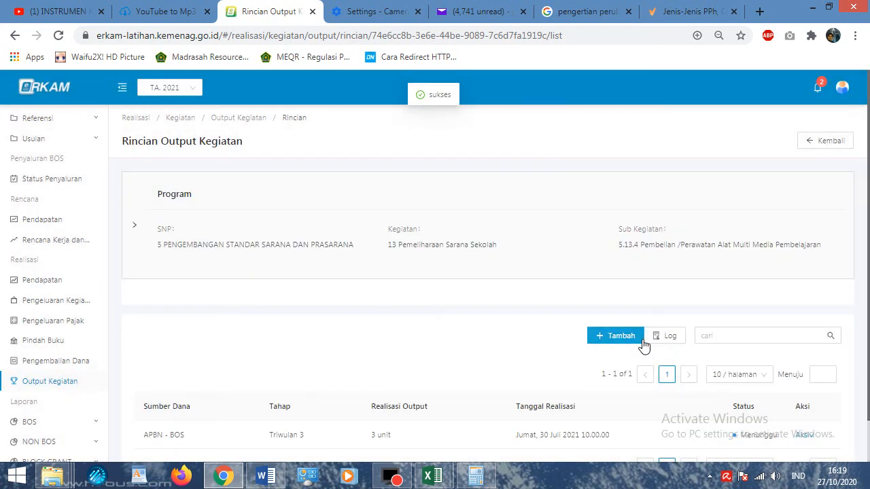
pyautogui.scroll(-1, 593, 347)
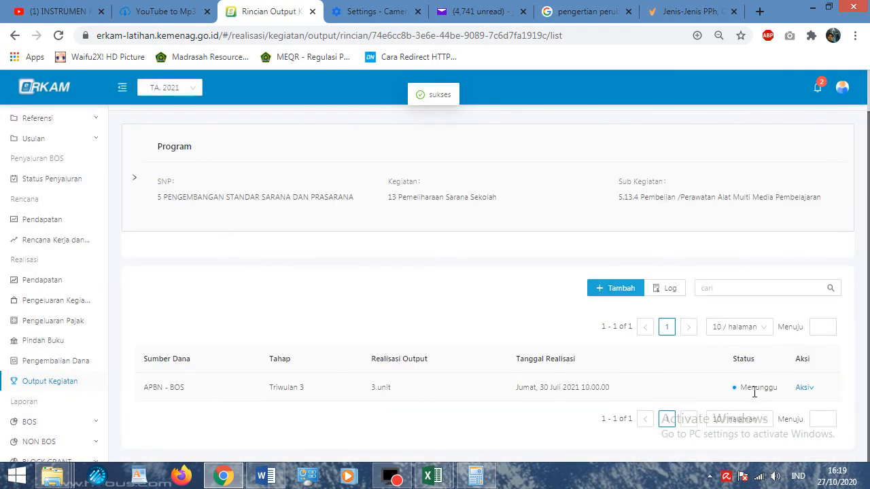
# Step: Change the active role to Kepala Madrasah of MIN 2 Bantul
pyautogui.moveTo(841, 87)
pyautogui.click(804, 148)
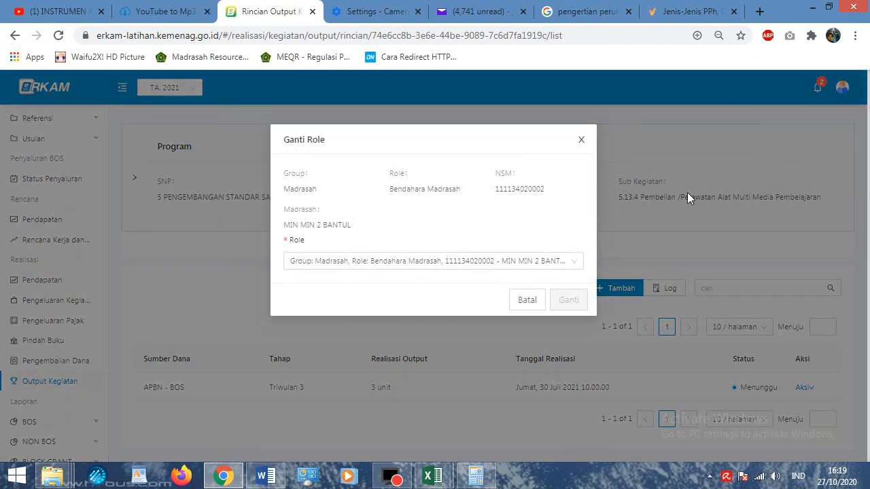
pyautogui.click(534, 265)
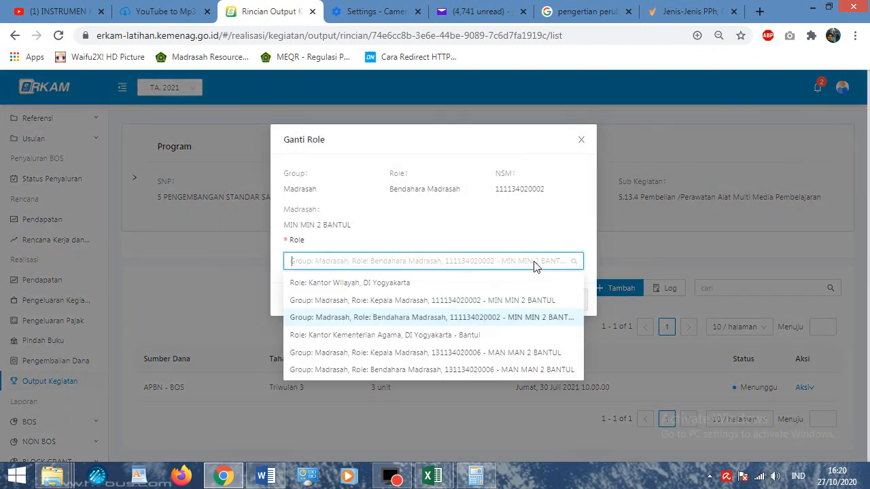
pyautogui.click(516, 307)
pyautogui.click(569, 301)
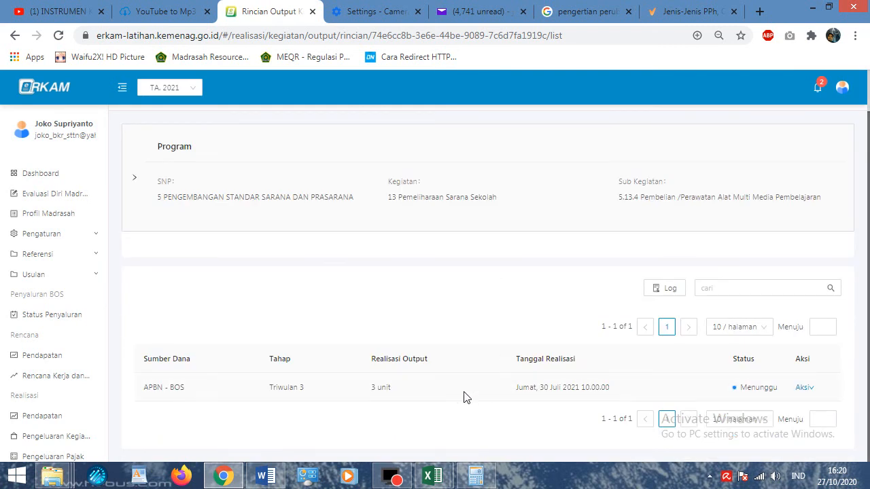
# Step: Open the Output Kegiatan details of Penyusunan Program Pengelolaan Multimedia and approve its 38 orang output
pyautogui.scroll(-3, 78, 428)
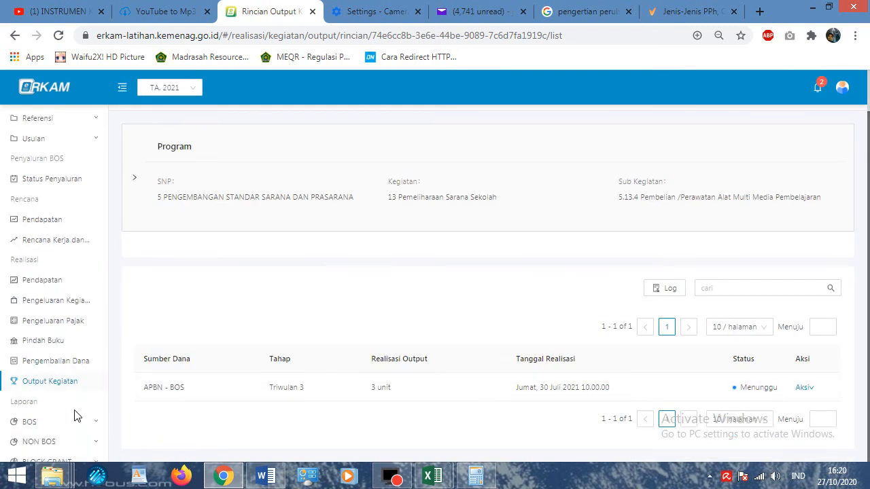
pyautogui.click(70, 384)
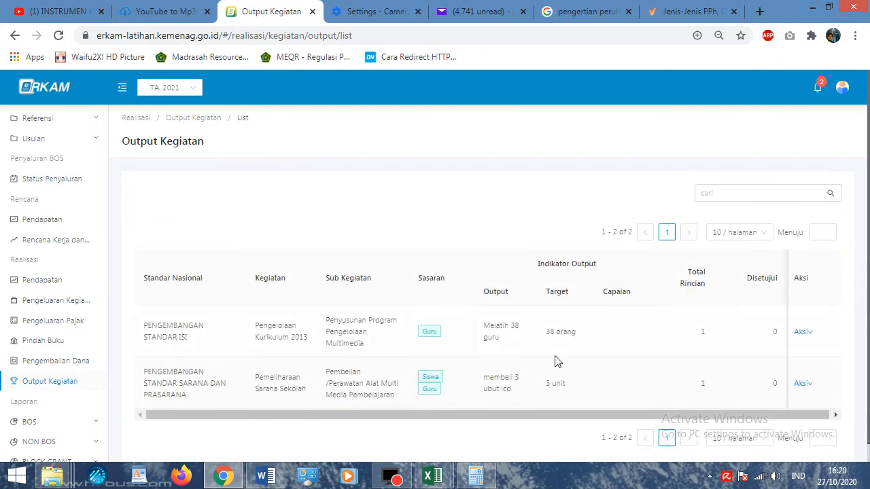
pyautogui.click(804, 332)
pyautogui.click(803, 332)
pyautogui.click(808, 352)
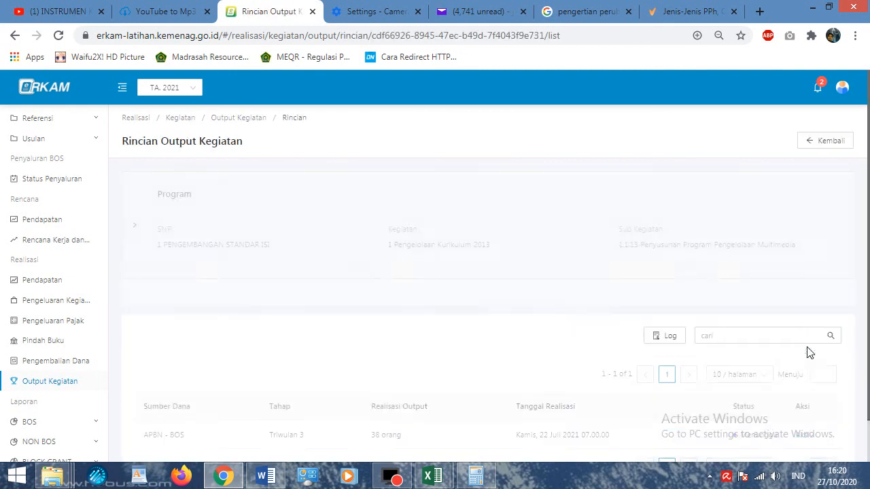
pyautogui.scroll(-1, 822, 401)
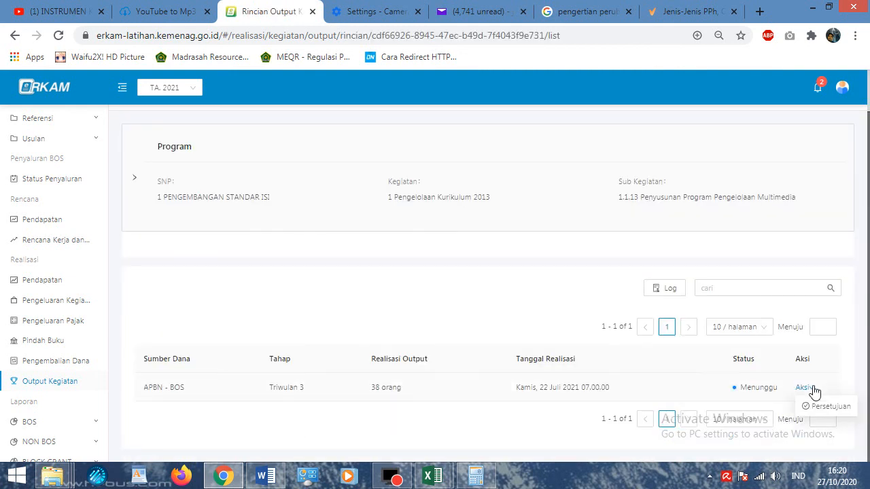
pyautogui.click(822, 406)
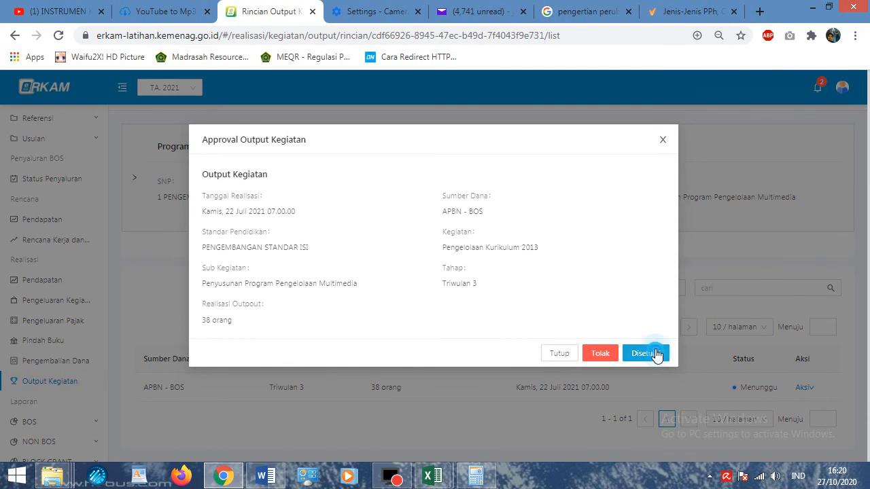
pyautogui.click(645, 353)
pyautogui.moveTo(810, 392)
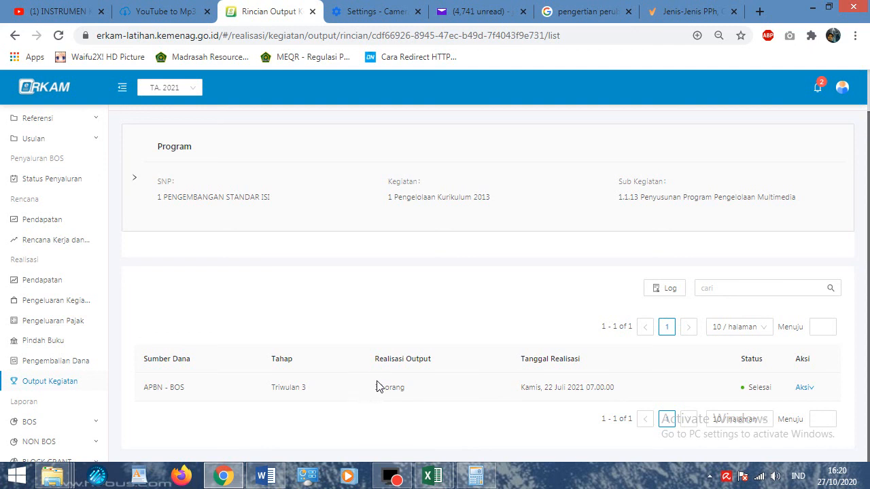
# Step: Approve the 3 unit output of Pembelian /Perawatan Alat Multi Media Pembelajaran and return to the Output Kegiatan list
pyautogui.click(66, 384)
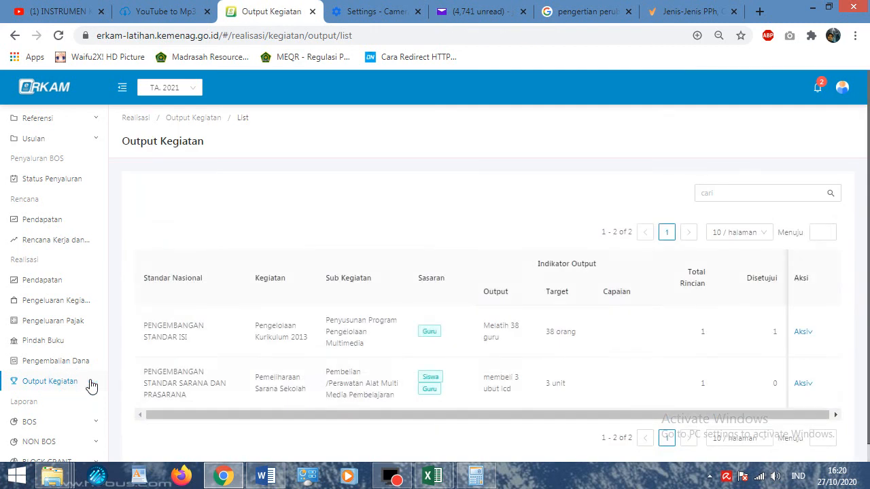
pyautogui.click(803, 384)
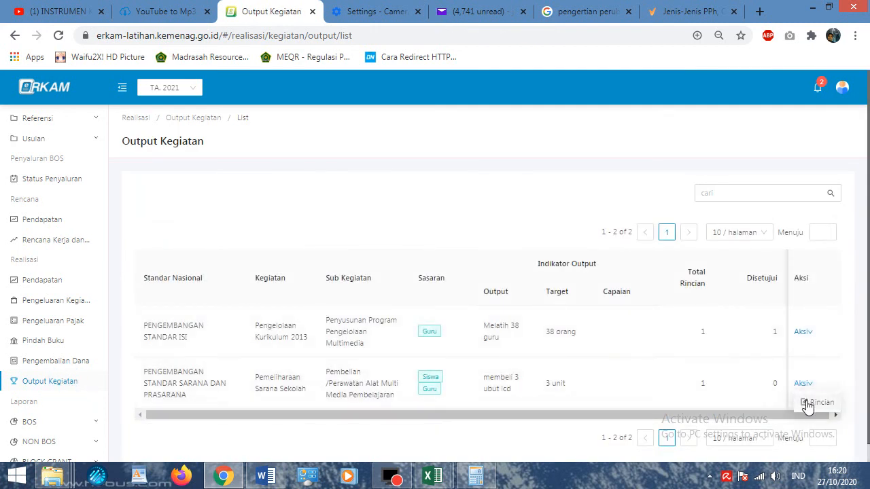
pyautogui.click(819, 402)
pyautogui.scroll(-1, 604, 379)
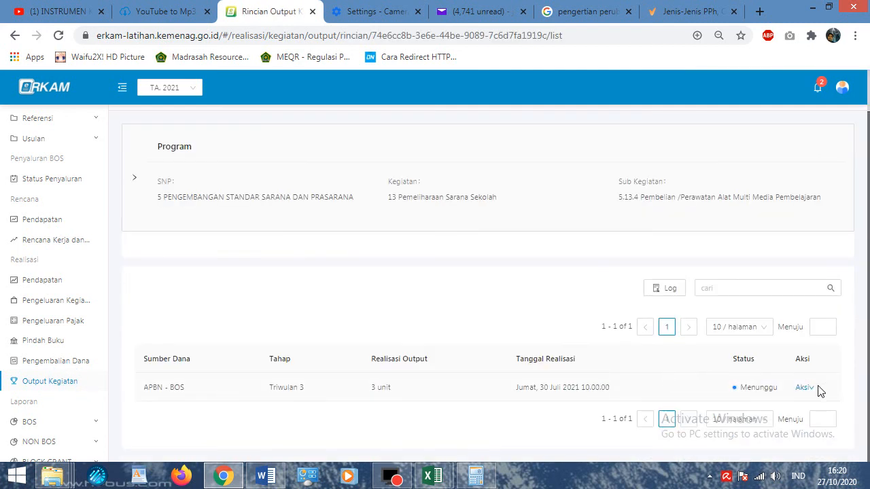
pyautogui.click(804, 389)
pyautogui.click(807, 407)
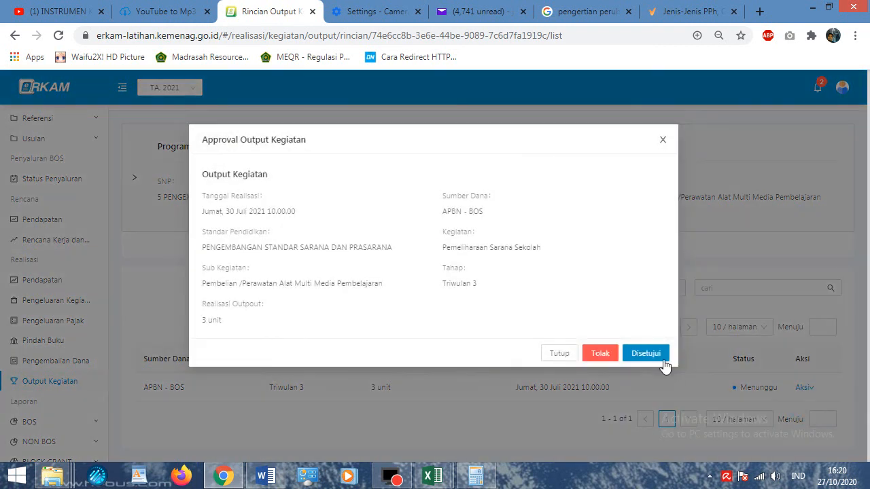
pyautogui.click(647, 351)
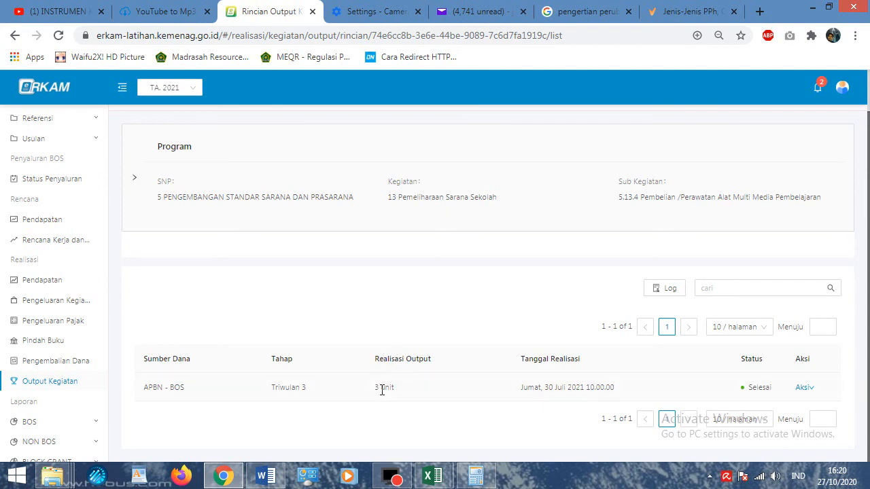
pyautogui.click(35, 381)
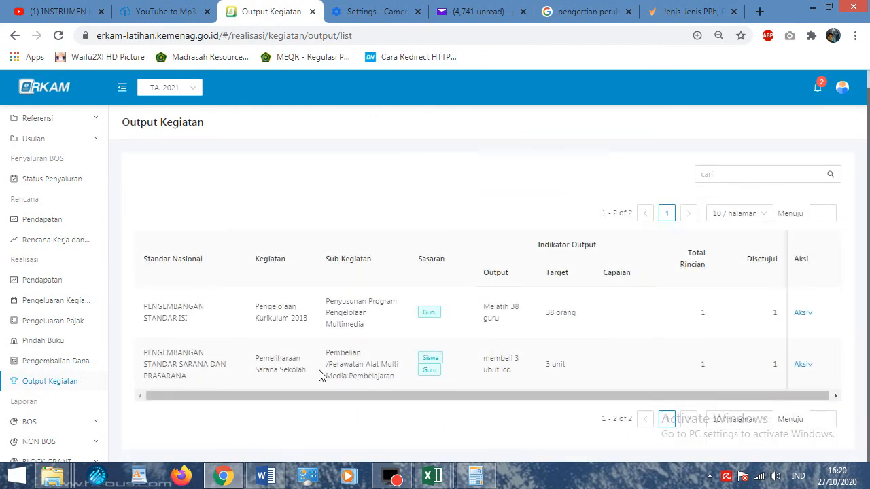
pyautogui.scroll(-3, 98, 379)
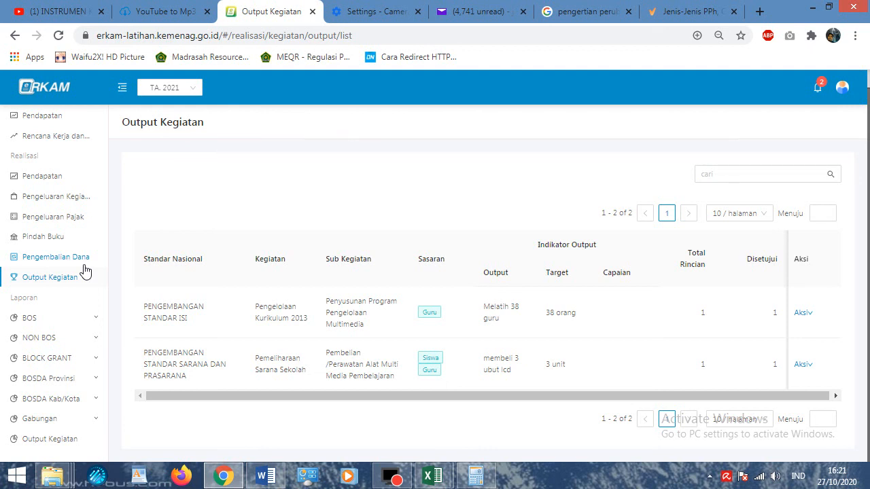
# Step: Review the Kondisi paragraph of Latihan EDM dan e-RKAM_TIP_rev01.docx in Word and return to ERKAM
pyautogui.click(265, 476)
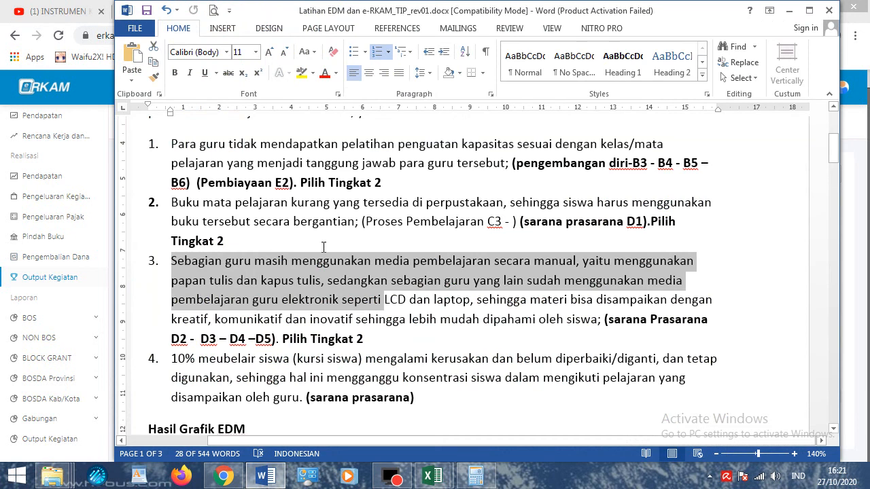
pyautogui.scroll(3, 324, 244)
pyautogui.moveTo(143, 244); pyautogui.dragTo(655, 293)
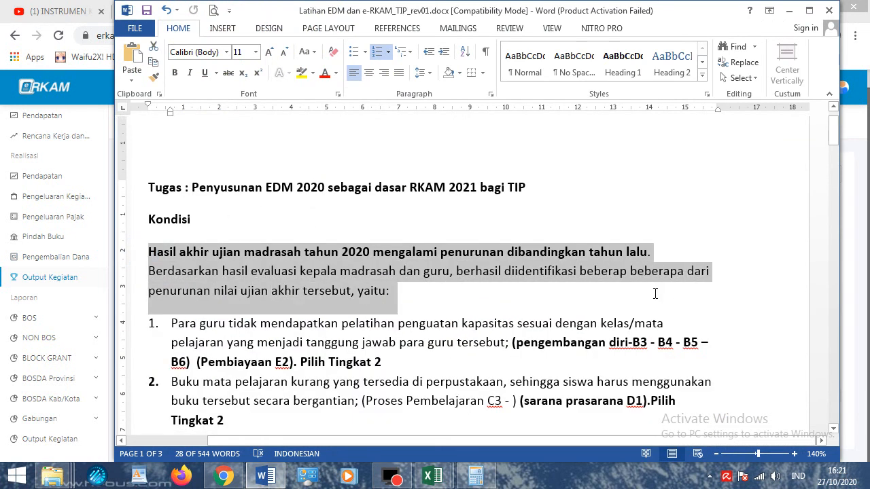
pyautogui.scroll(-1, 655, 293)
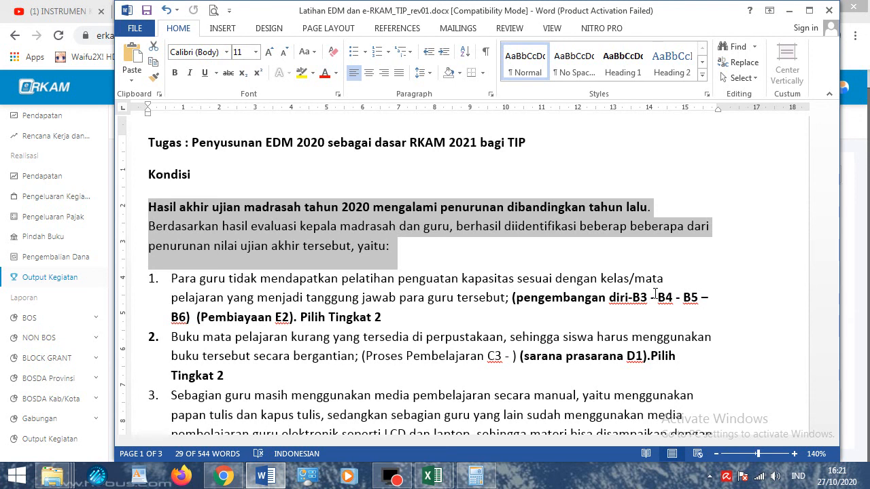
pyautogui.click(97, 281)
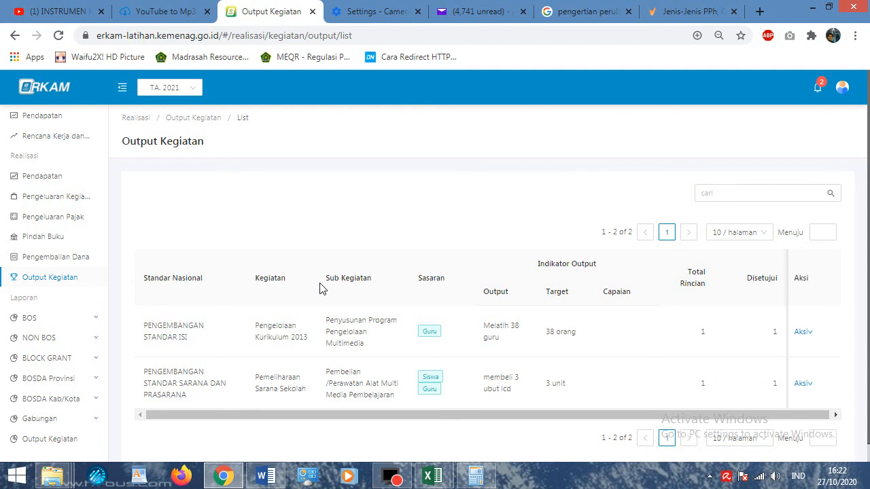
# Step: Switch to Word again and highlight the Kondisi text through problem 3 for review
pyautogui.click(265, 476)
pyautogui.scroll(1, 442, 278)
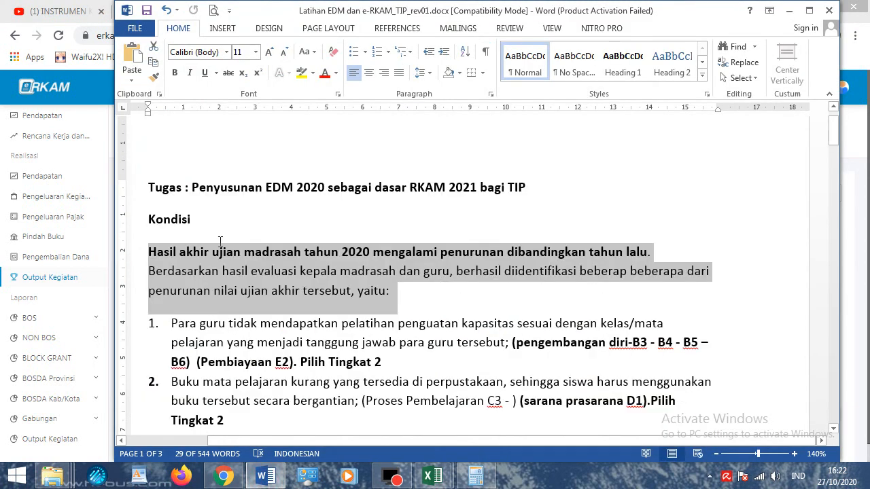
pyautogui.click(213, 231)
pyautogui.moveTo(145, 251); pyautogui.dragTo(612, 300)
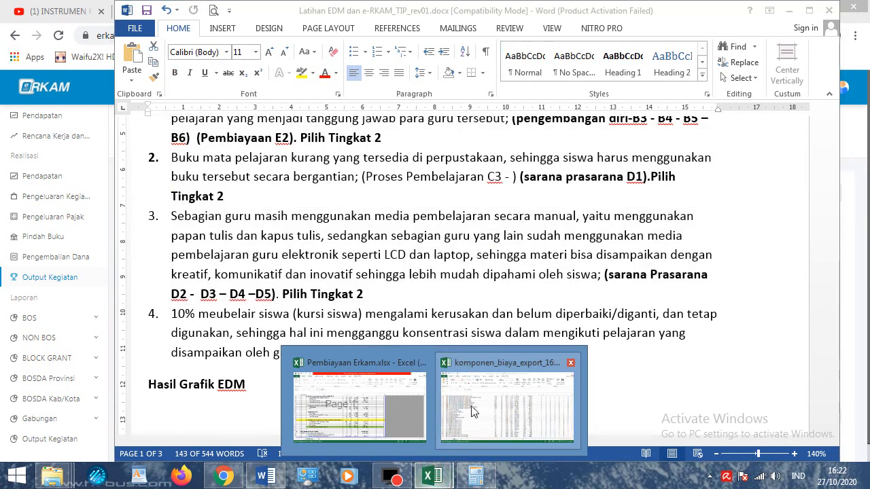
# Step: Look through the activity budget on the RAPBM 2020 sheet of Pembiayaan Erkam.xlsx in Excel, and return to ERKAM's Output Kegiatan list
pyautogui.click(387, 402)
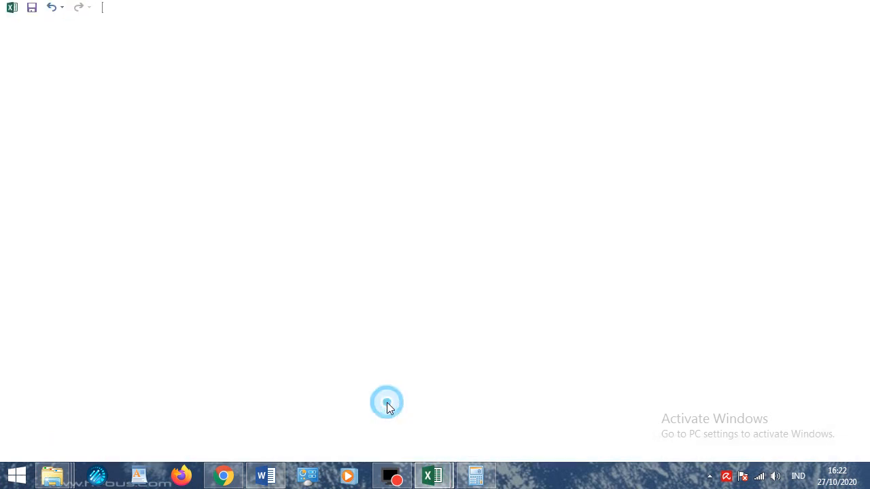
pyautogui.scroll(5, 261, 279)
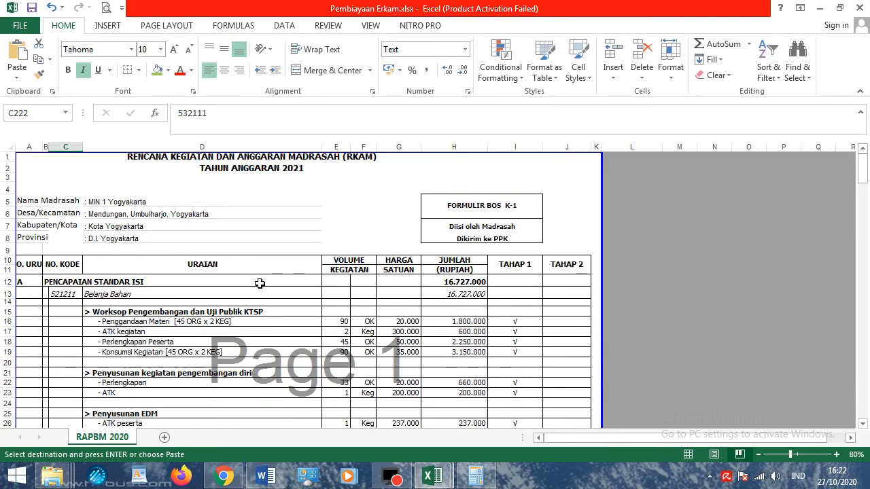
pyautogui.scroll(-4, 260, 284)
pyautogui.scroll(-4, 259, 283)
pyautogui.scroll(-18, 259, 284)
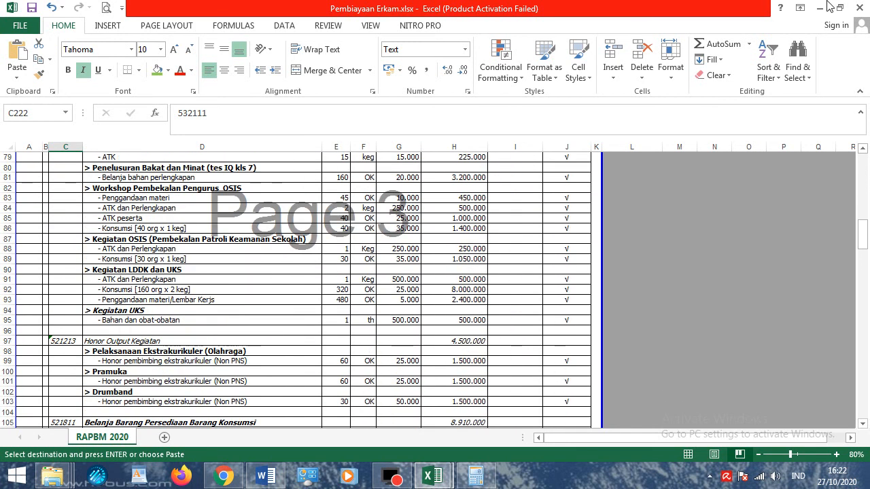
pyautogui.click(819, 7)
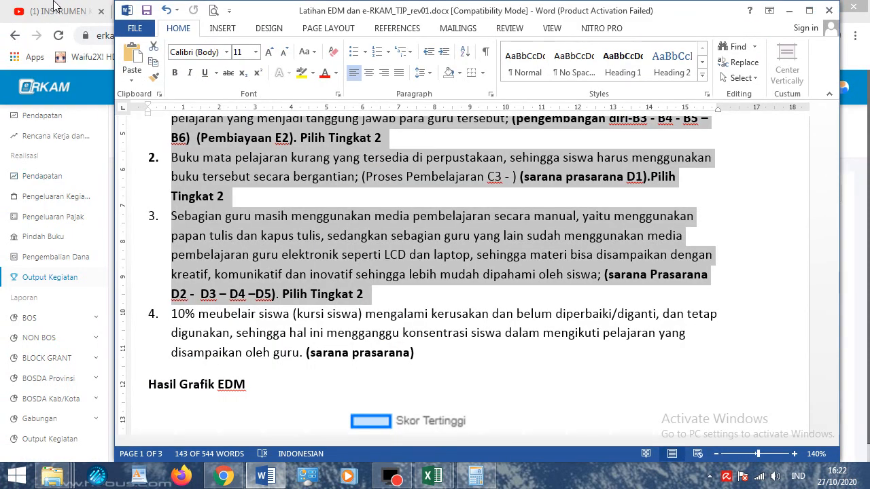
pyautogui.click(866, 152)
pyautogui.scroll(-1, 249, 332)
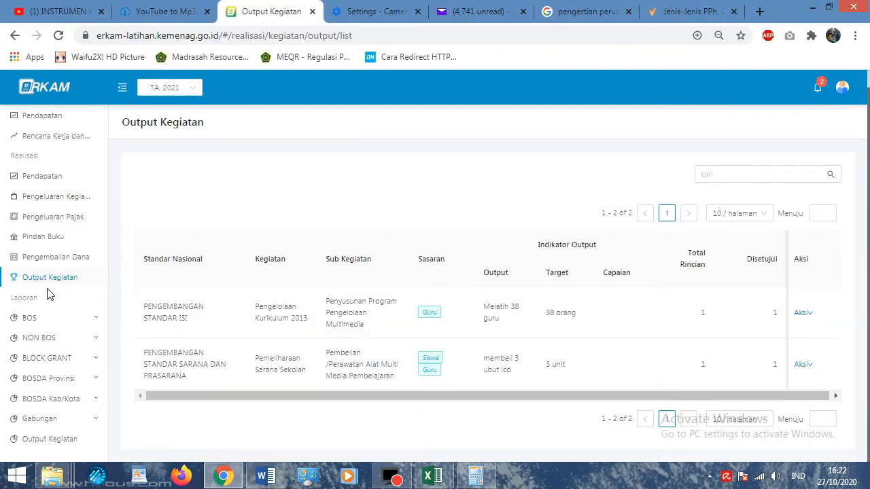